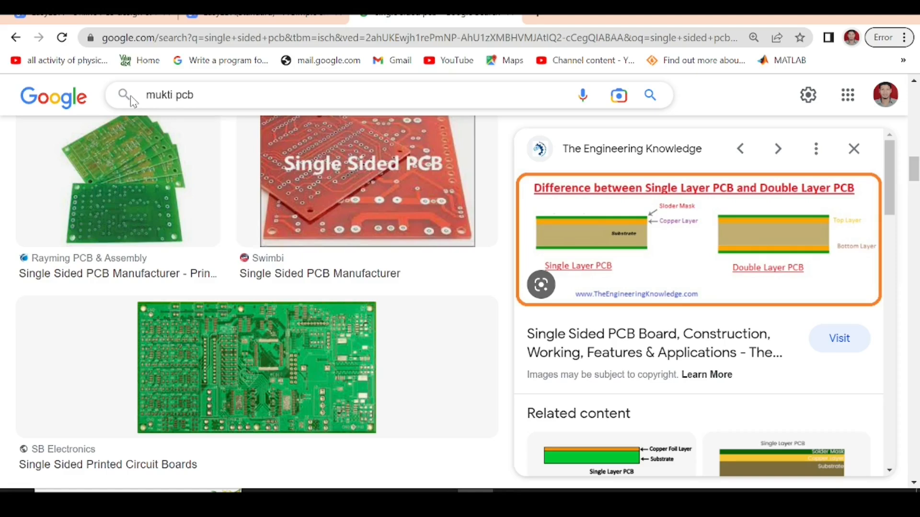
Search the images for "multilayer pcb" and open the Gadgetronicx layer diagram.
type("ltilayer")
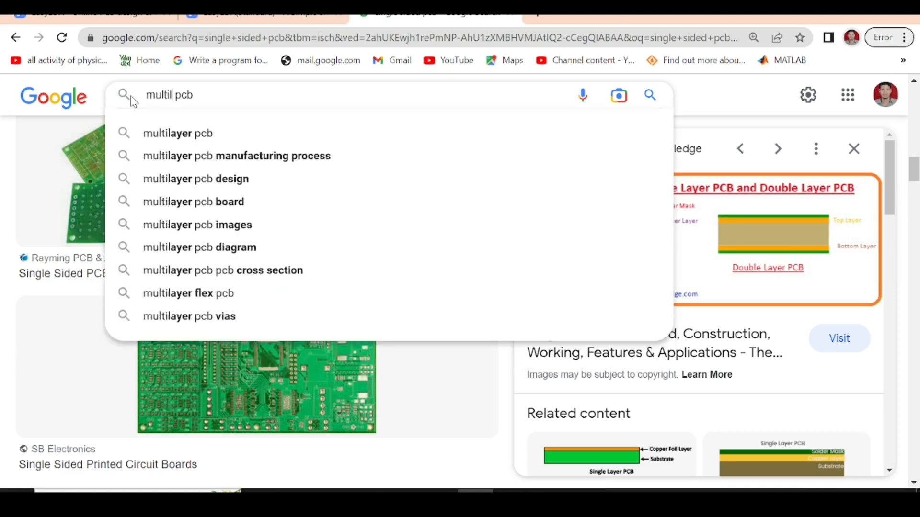
key("BackSpace")
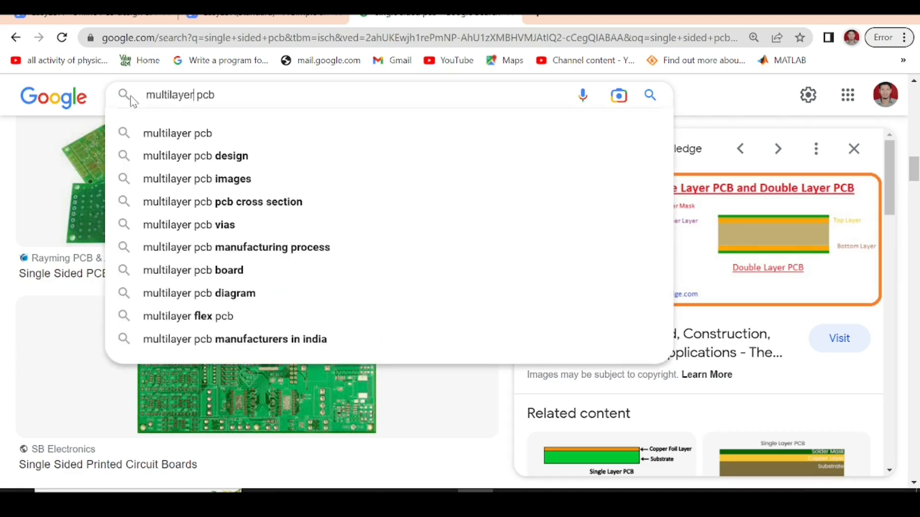
key("Return")
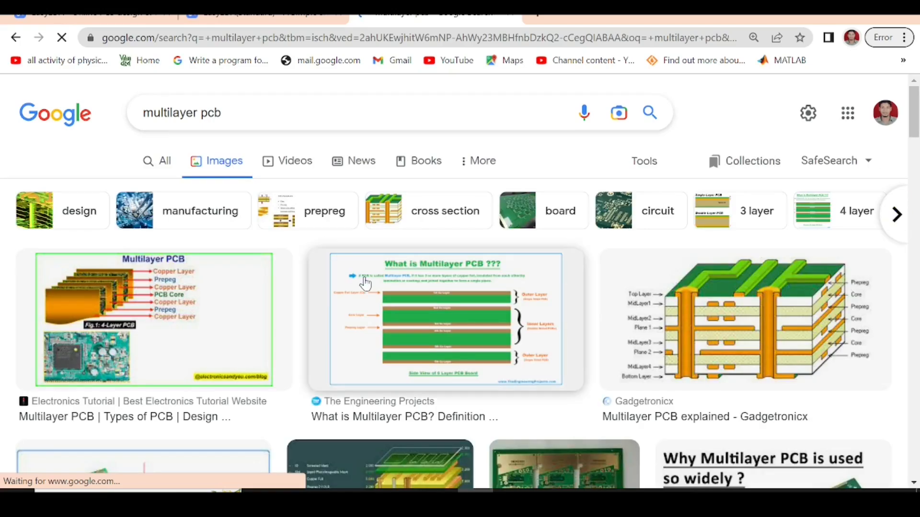
scroll(431, 297, "down", 3)
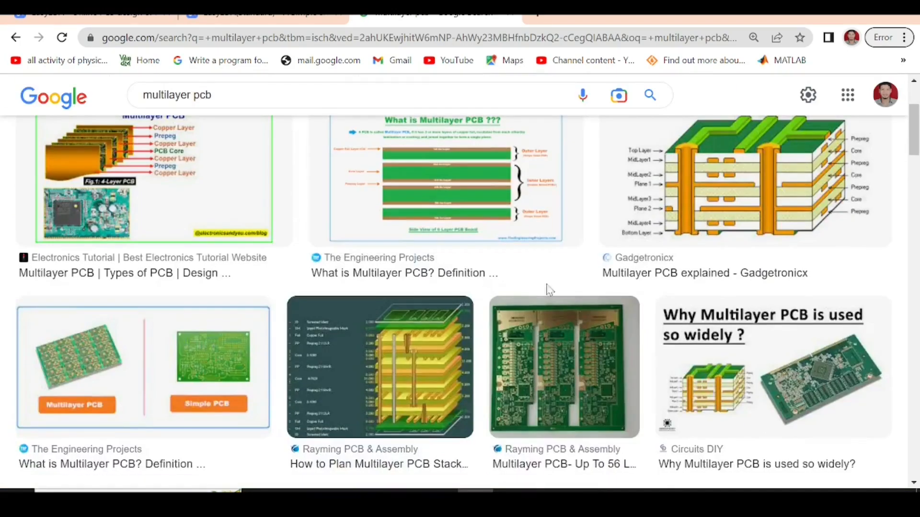
left_click(693, 206)
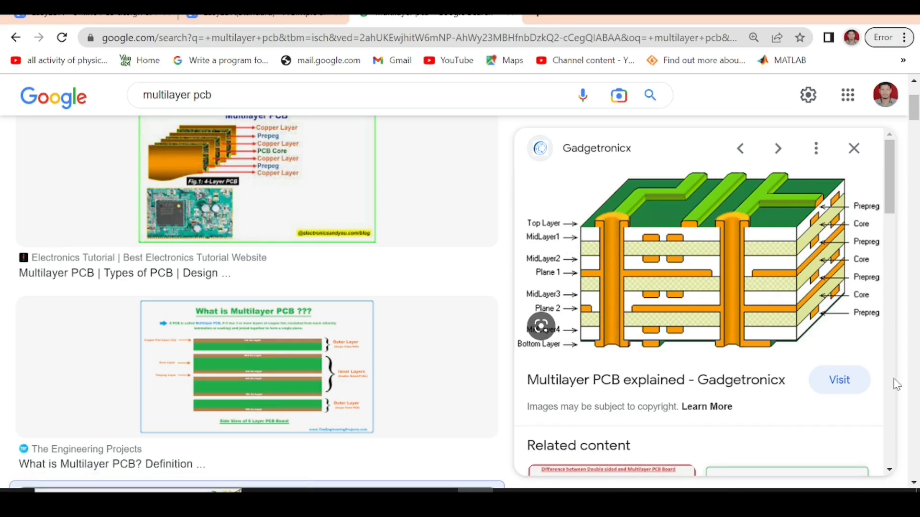
Close the image search, switch to Notepad and add the heading "Different types of components" below the PCB types.
left_click(511, 17)
key("alt+Tab")
key("Return")
key("Return")
key("Return")
key("Return")
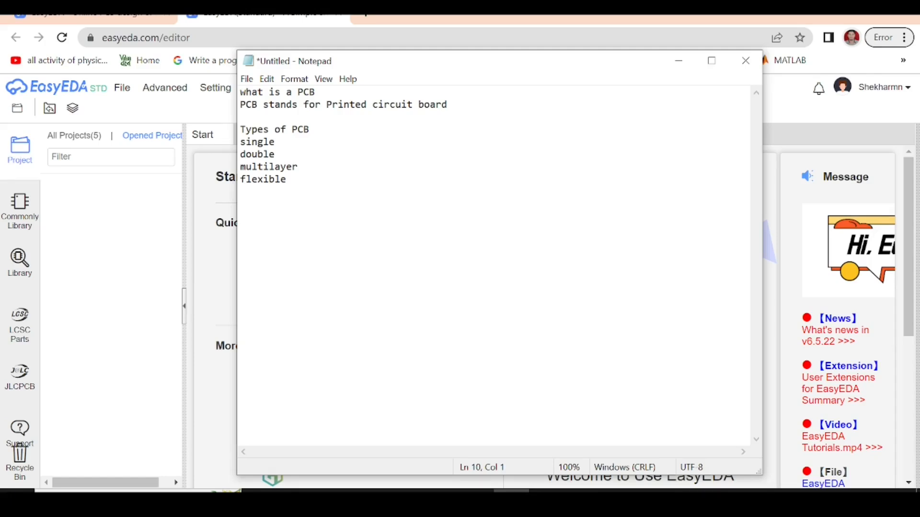
type("Differnet")
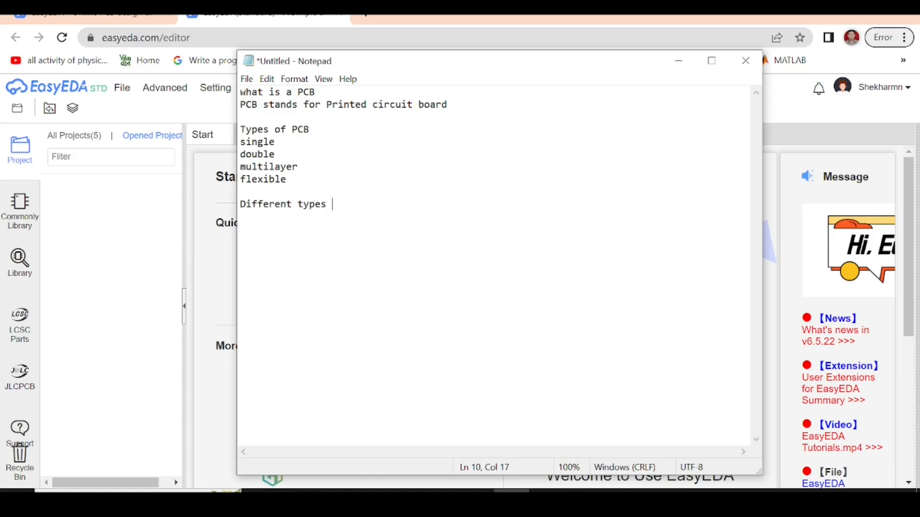
type("components")
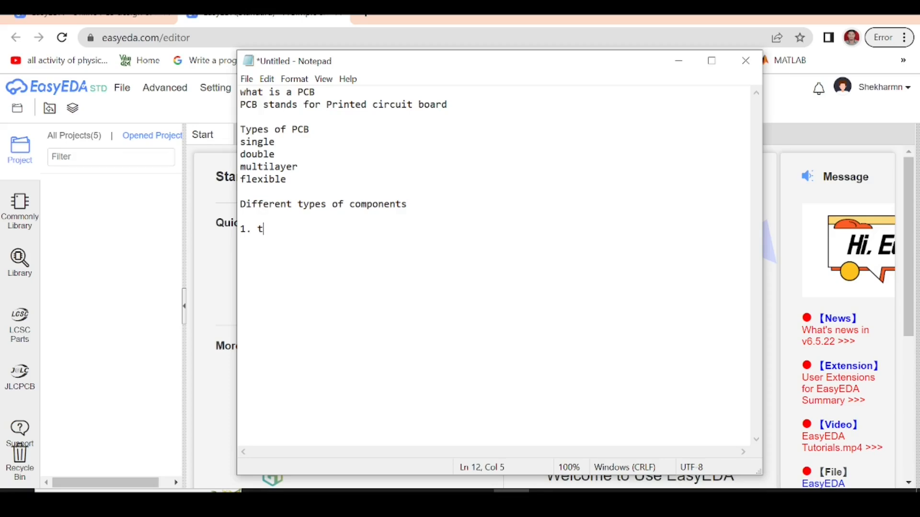
List "1. through holes" and "2. smd components" under the components heading.
type("ugh hole")
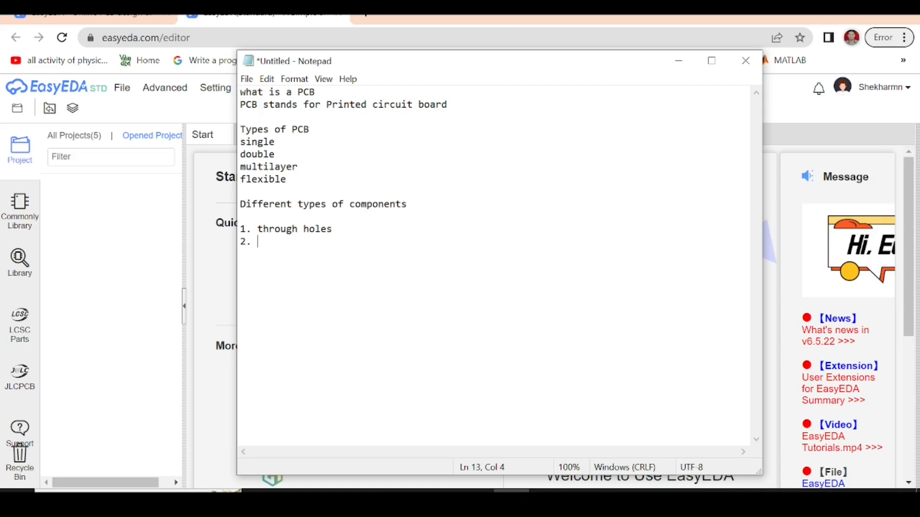
type("smd componn")
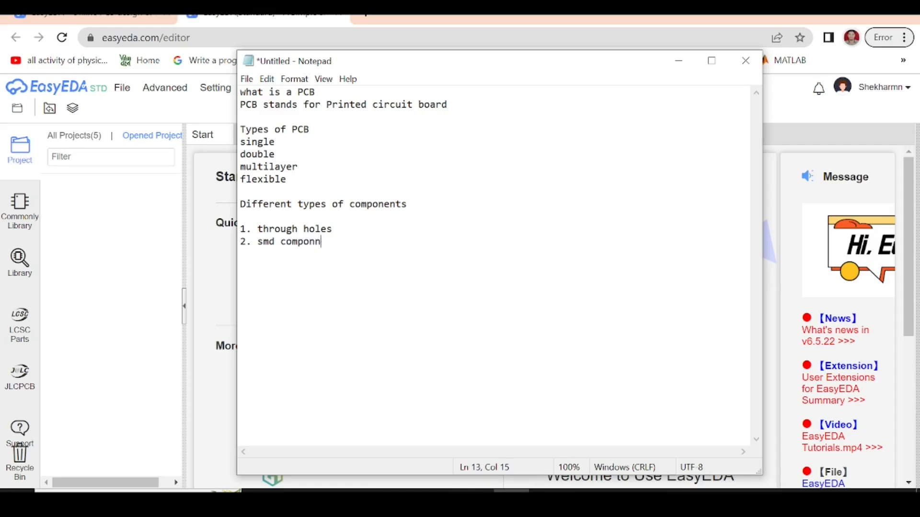
type("ets")
Copy "through holes" from the notes, search for it in a new browser tab and open the quick-pcba.com resistor image.
left_click_drag(334, 229, 261, 225)
key("ctrl+c")
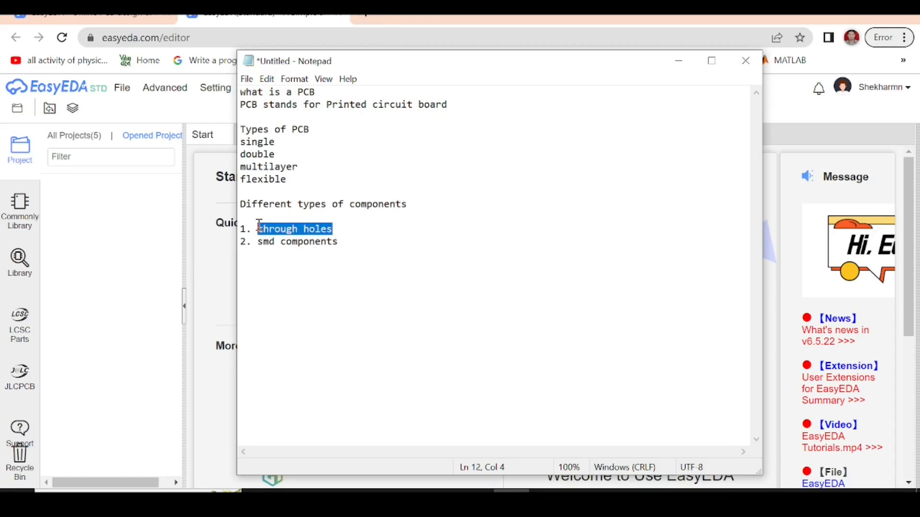
left_click(404, 31)
key("ctrl+t")
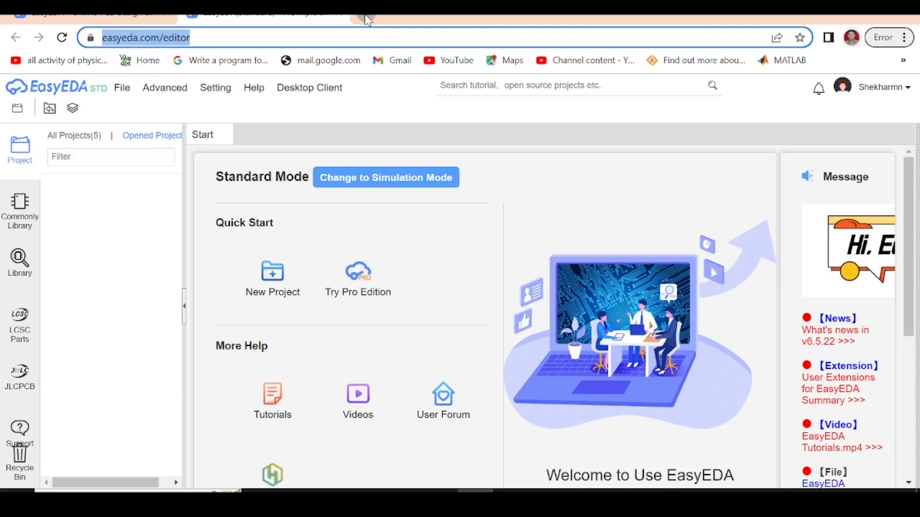
key("ctrl+v")
key("Return")
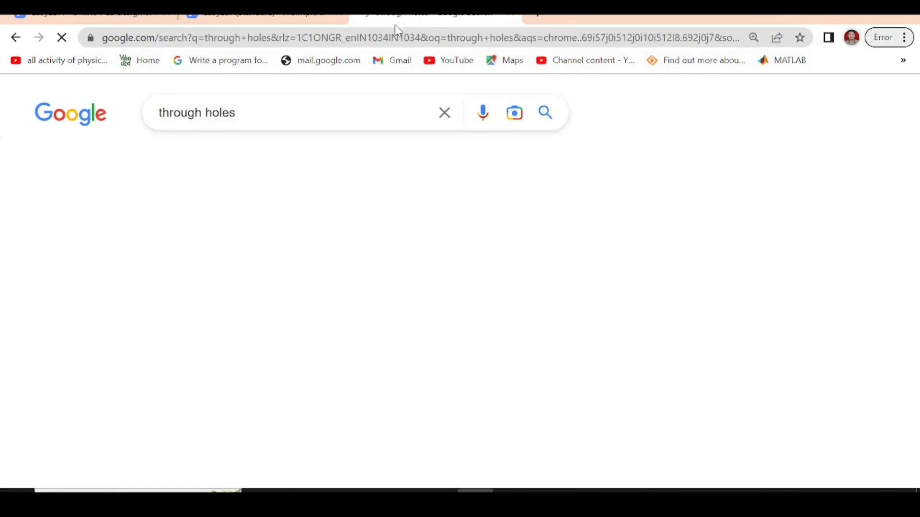
left_click(673, 291)
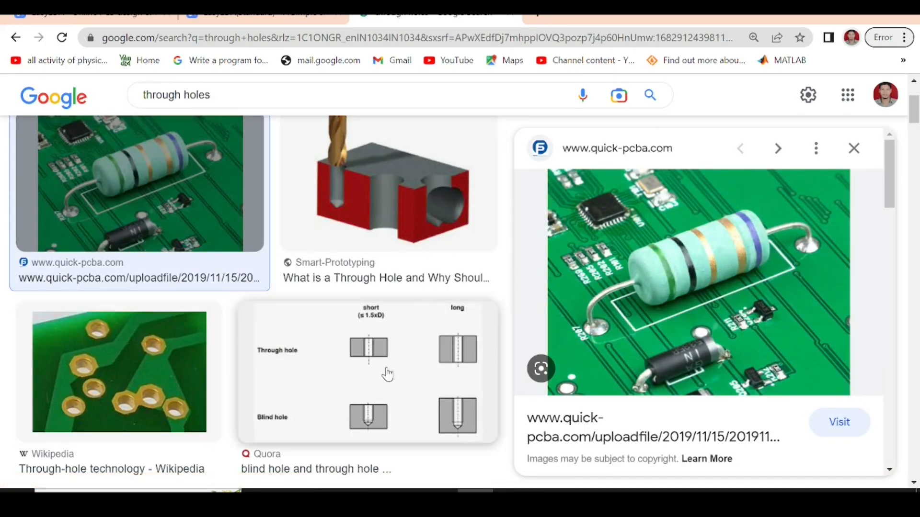
Browse the through-hole images and open the Smart-Prototyping diagram showing component side and solder side.
scroll(386, 373, "down", 4)
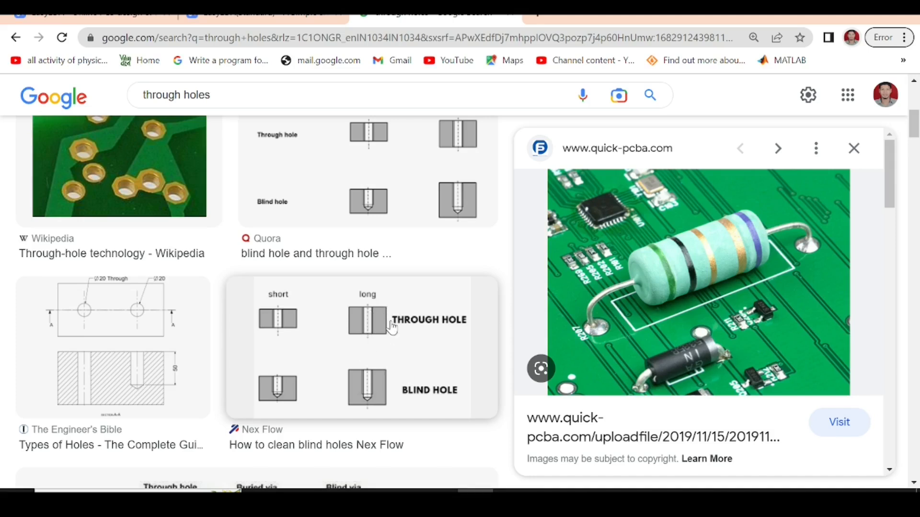
scroll(647, 335, "down", 5)
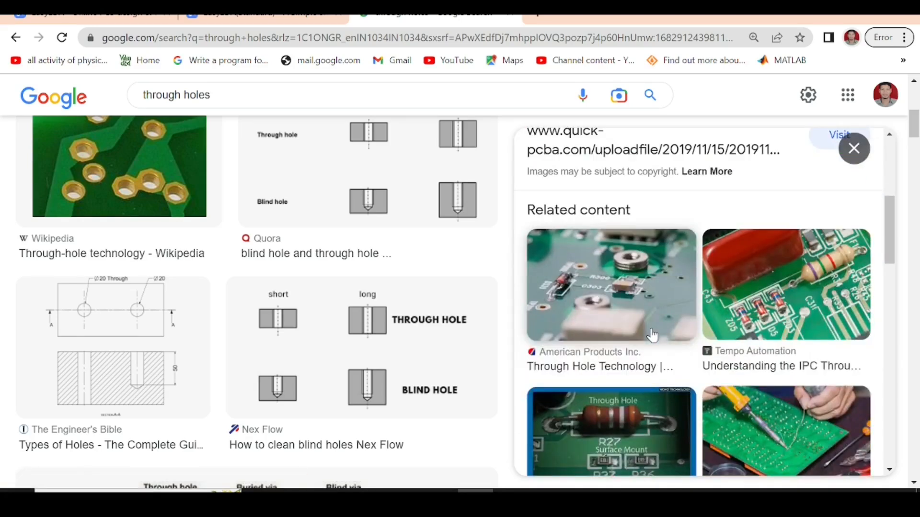
scroll(652, 335, "down", 6)
scroll(297, 379, "down", 1)
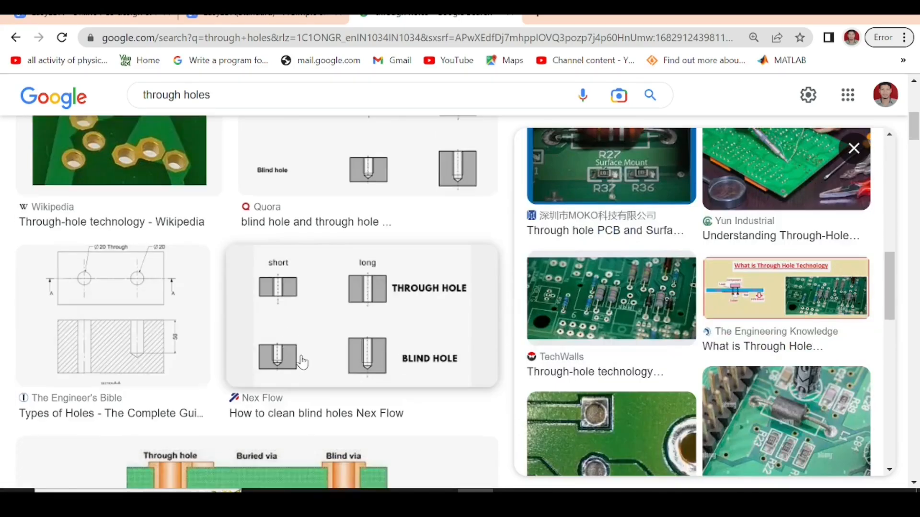
scroll(301, 363, "down", 7)
scroll(331, 379, "down", 3)
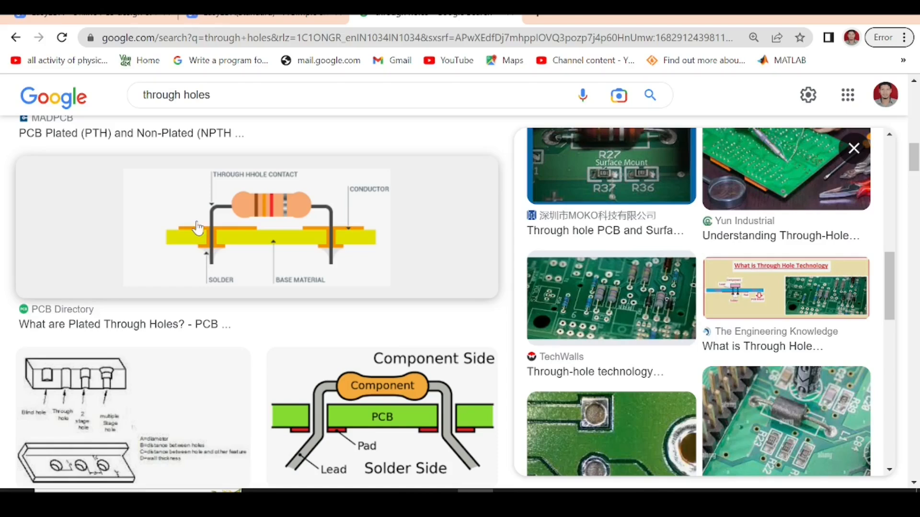
scroll(420, 337, "down", 3)
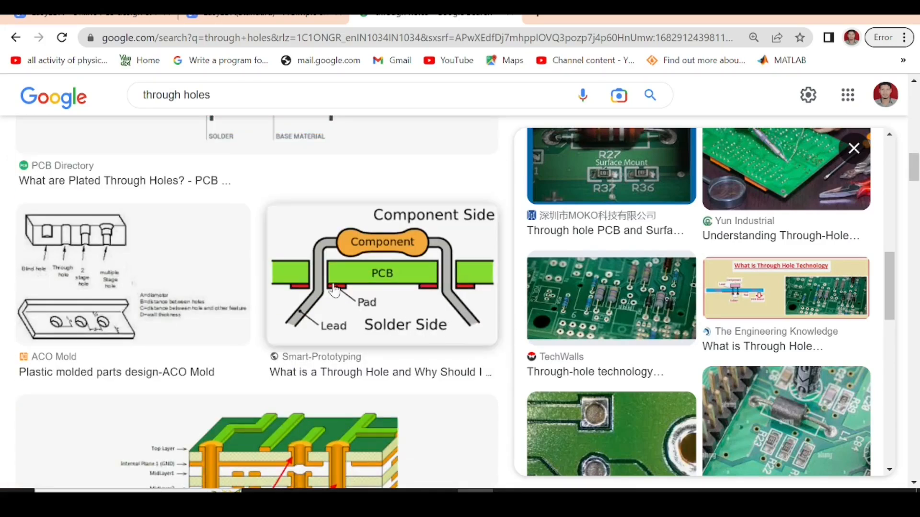
left_click(404, 315)
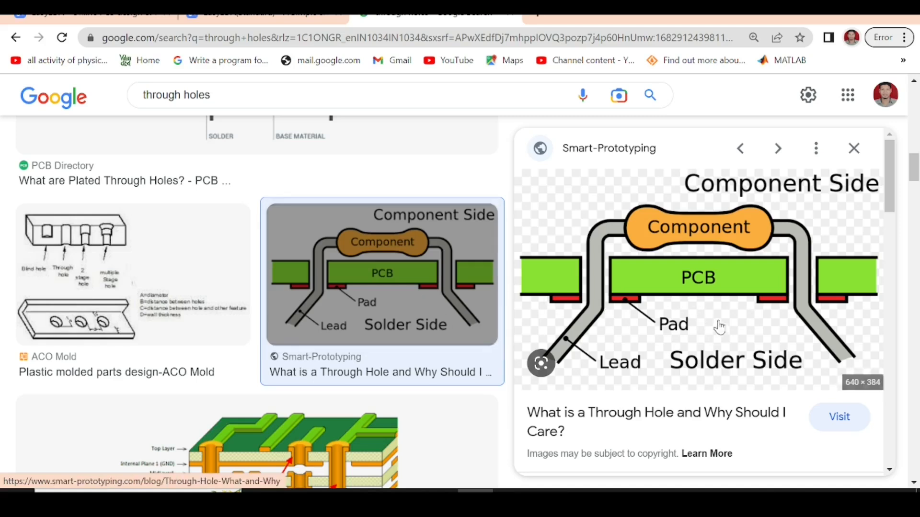
Search the images for "smd components" and look through the results.
double_click(178, 96)
left_click_drag(209, 96, 129, 101)
type("smd ")
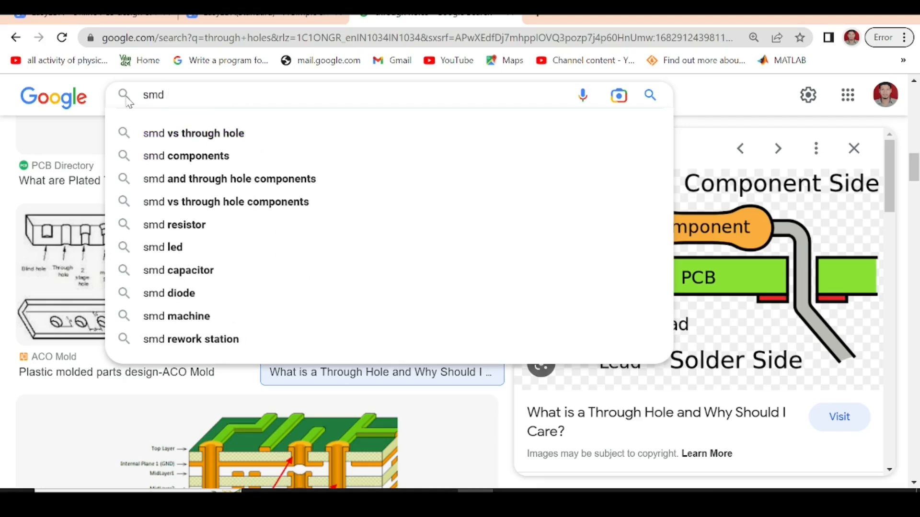
type("components")
key("Return")
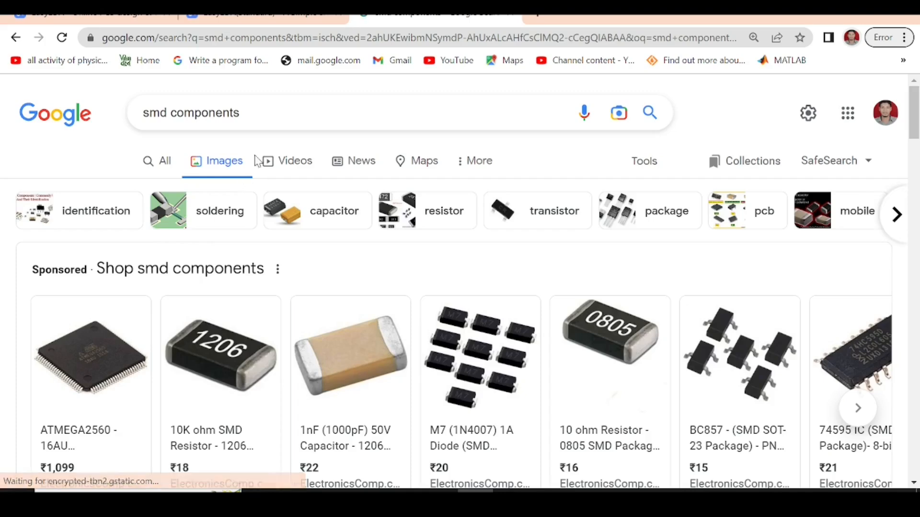
scroll(402, 215, "down", 10)
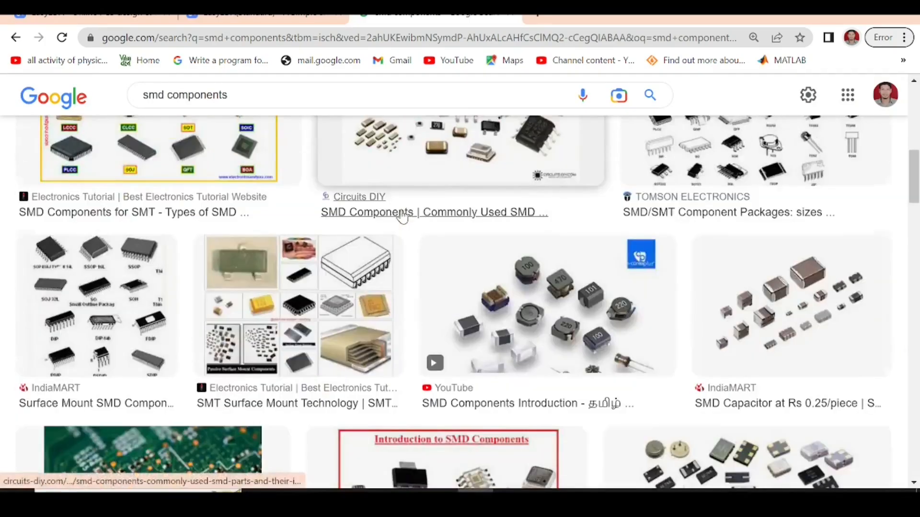
scroll(401, 215, "down", 10)
scroll(325, 269, "up", 14)
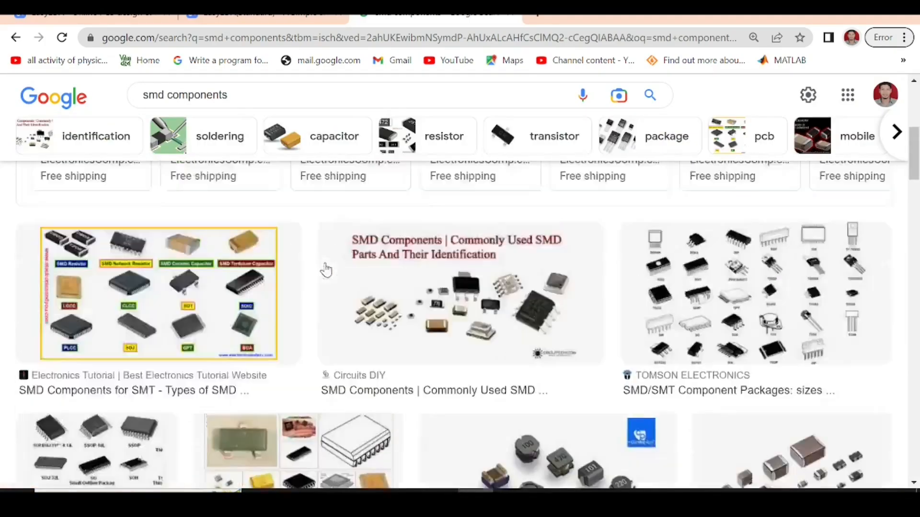
scroll(326, 269, "up", 5)
Change the image search to "smd component" and open the Surface Mount Process photo of the C8 part.
left_click(252, 118)
key("BackSpace")
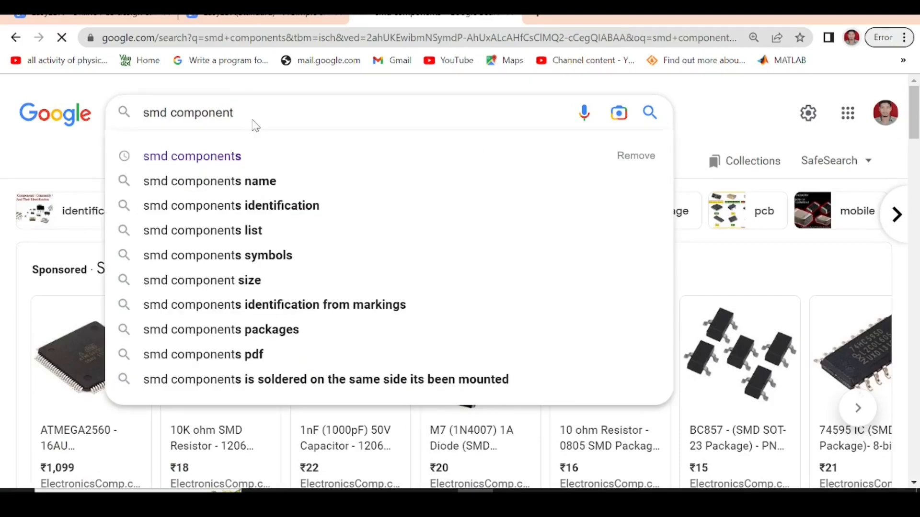
key("Return")
scroll(542, 281, "down", 5)
scroll(543, 282, "down", 10)
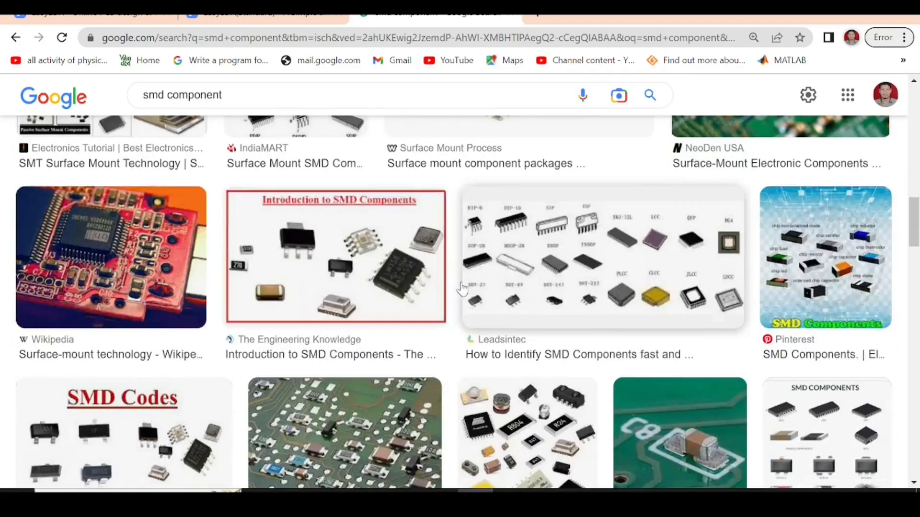
scroll(461, 288, "down", 5)
left_click(652, 245)
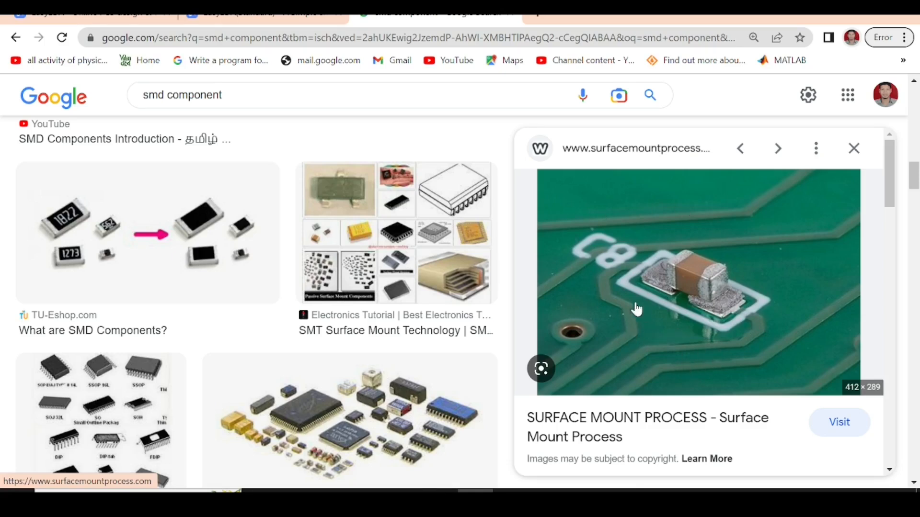
Browse the related surface-mount images, open the Adafruit Learning System soldering photo and look over further SMD results.
scroll(636, 351, "down", 3)
scroll(680, 351, "up", 3)
scroll(762, 293, "down", 3)
scroll(774, 301, "up", 3)
scroll(776, 304, "down", 5)
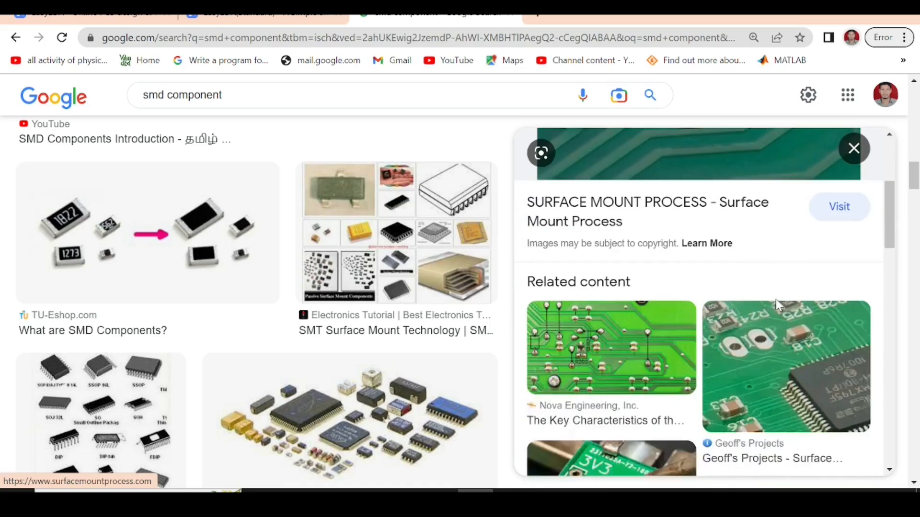
scroll(775, 302, "down", 5)
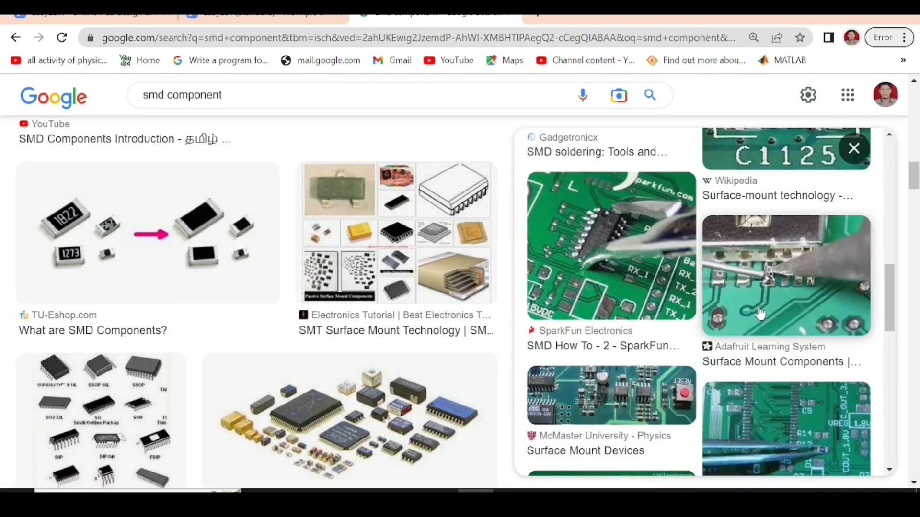
left_click(790, 306)
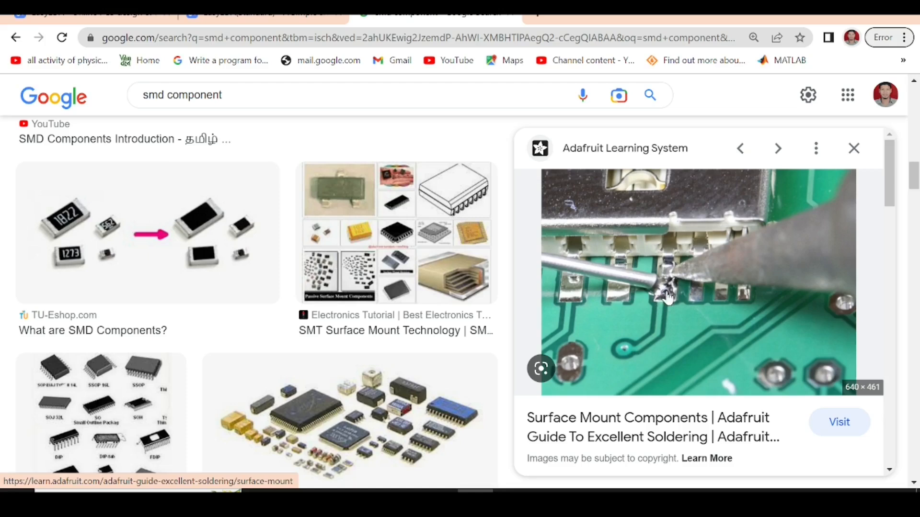
scroll(695, 313, "down", 5)
scroll(723, 334, "up", 5)
scroll(285, 293, "down", 1)
scroll(285, 293, "down", 6)
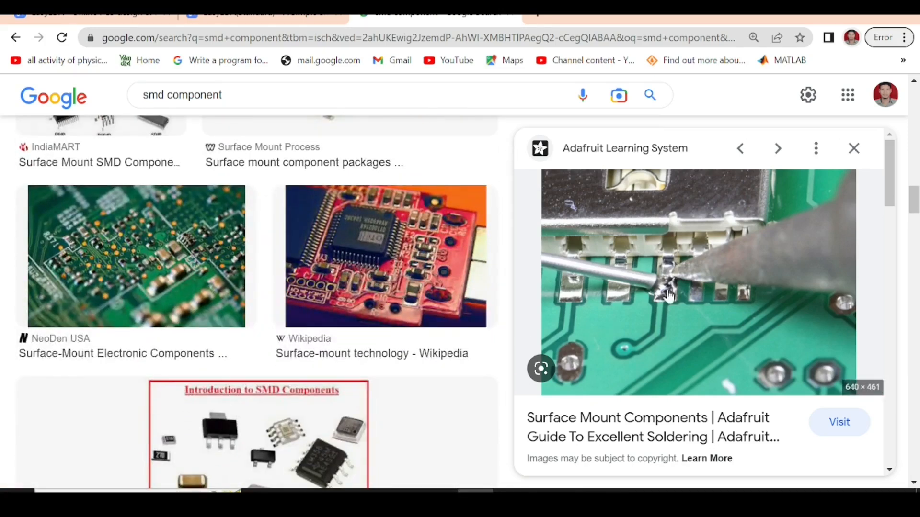
Switch to EasyEDA, create a new project titled PCB-board-atmega328 and narrow the project panel slightly.
left_click(511, 15)
left_click(512, 490)
left_click(395, 272)
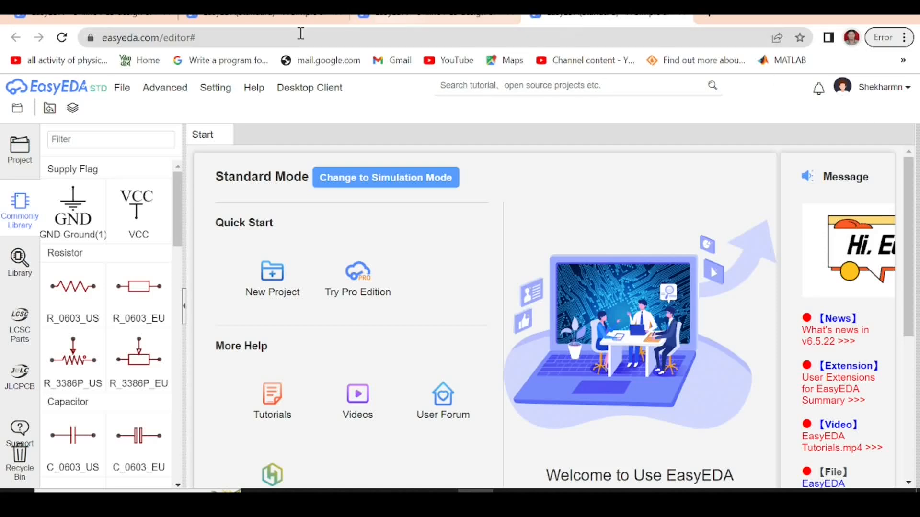
mouse_move(133, 94)
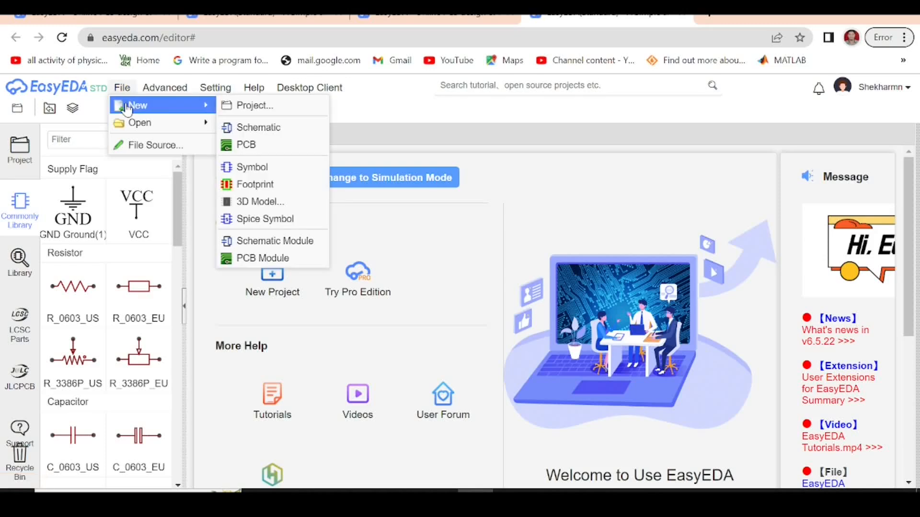
left_click(247, 106)
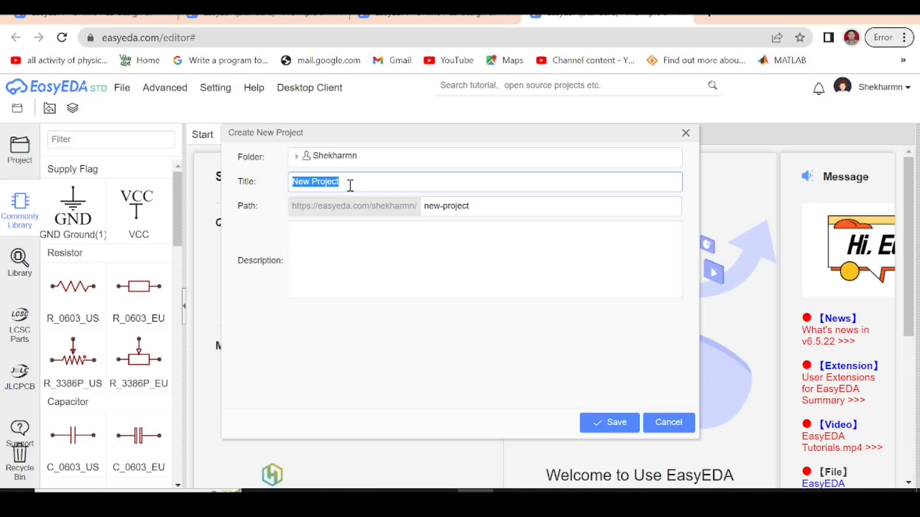
type("PCB-board-atm")
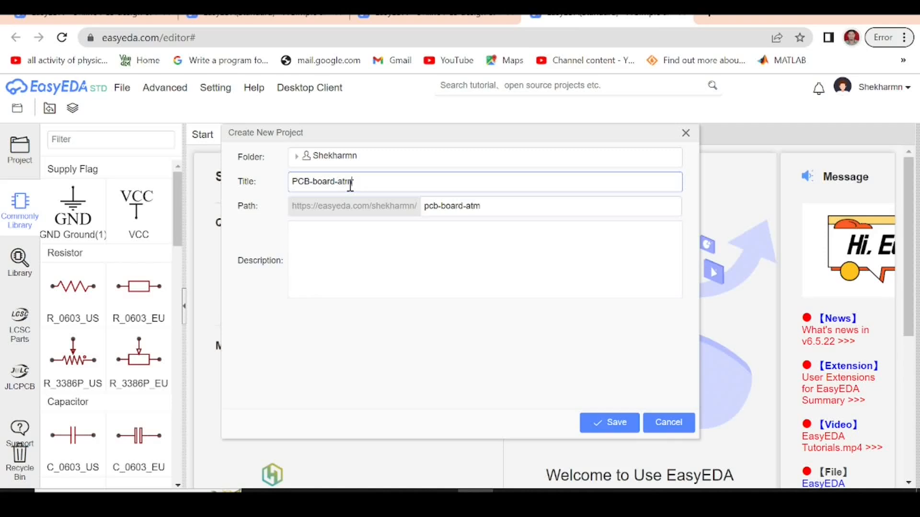
type("ega328")
left_click(377, 247)
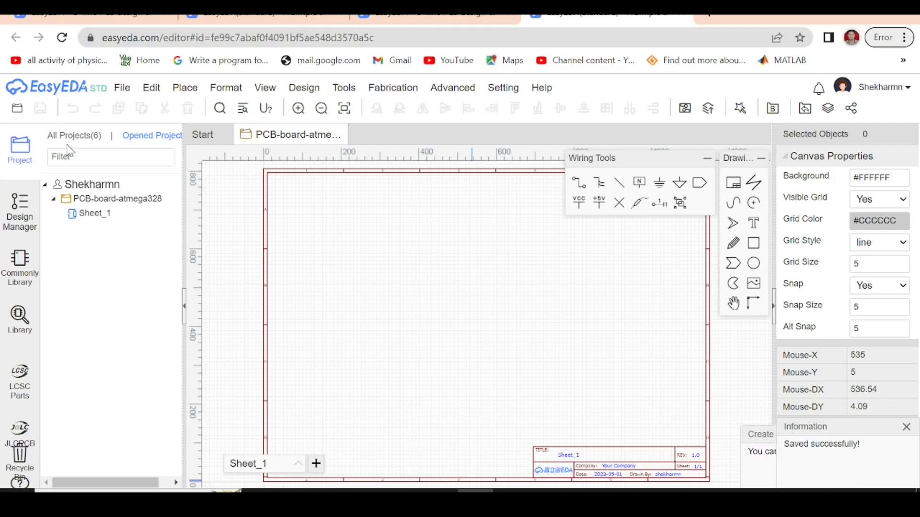
left_click_drag(183, 345, 171, 335)
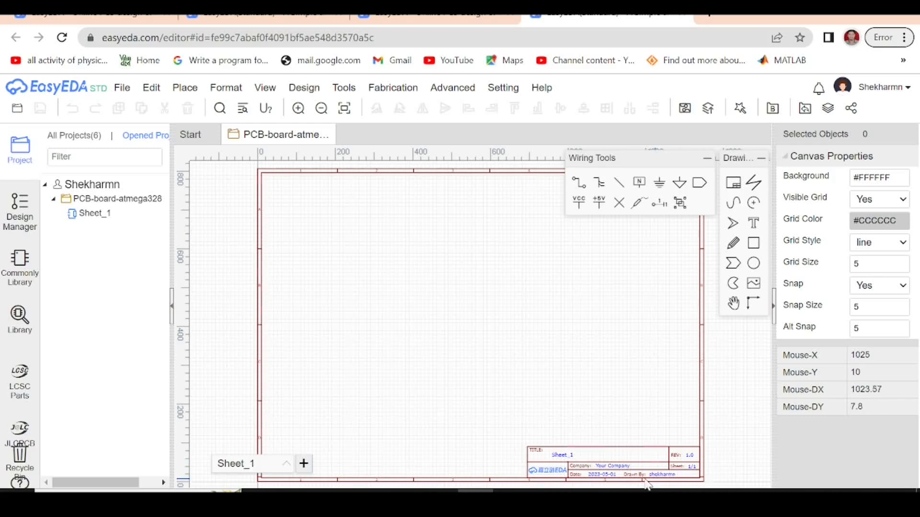
Try the A3 and A1 paper sizes on the schematic sheet frame and set it back to A4.
left_click(260, 291)
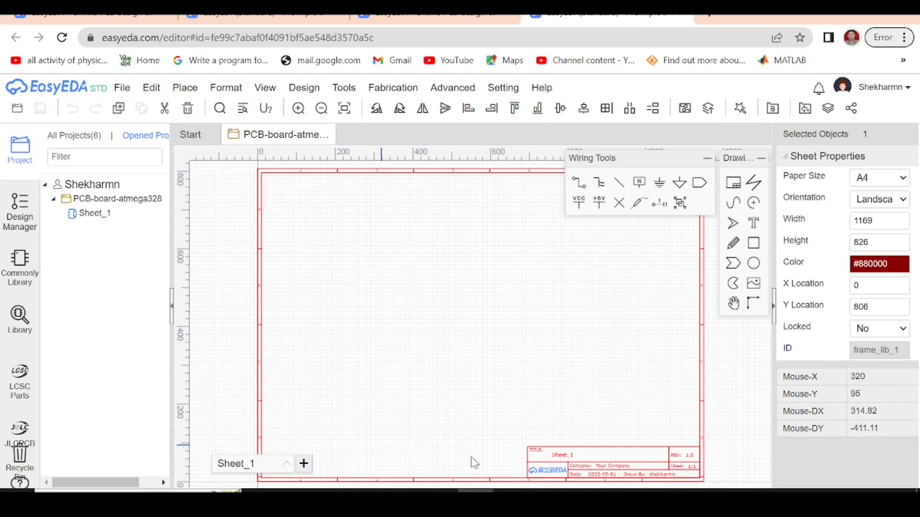
left_click(903, 190)
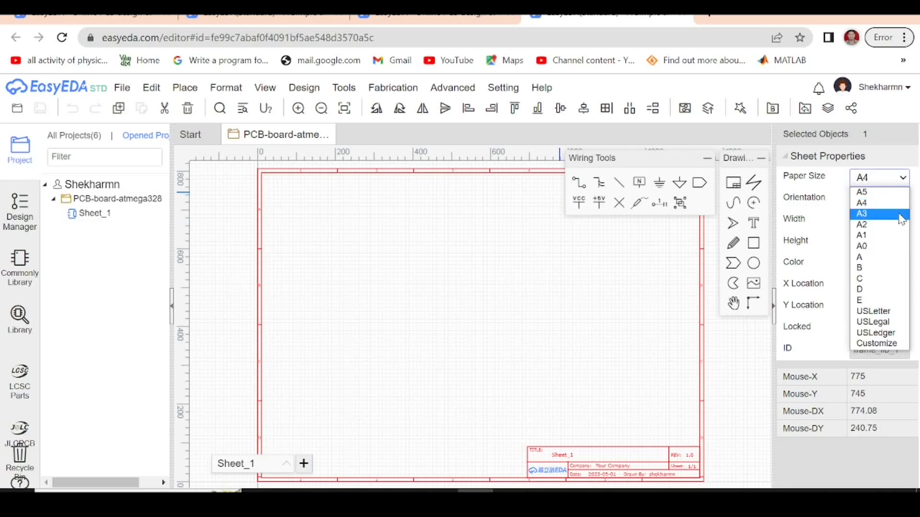
left_click(902, 213)
left_click(899, 190)
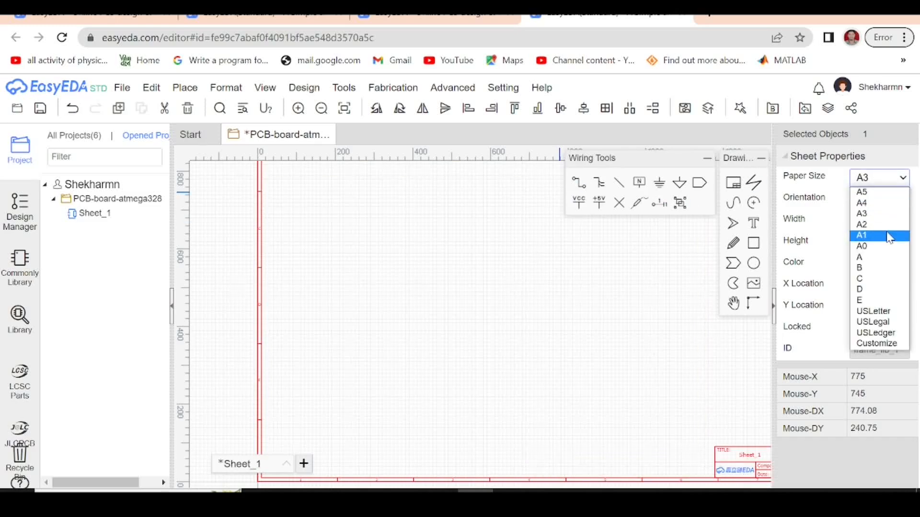
left_click(887, 236)
scroll(433, 307, "down", 3)
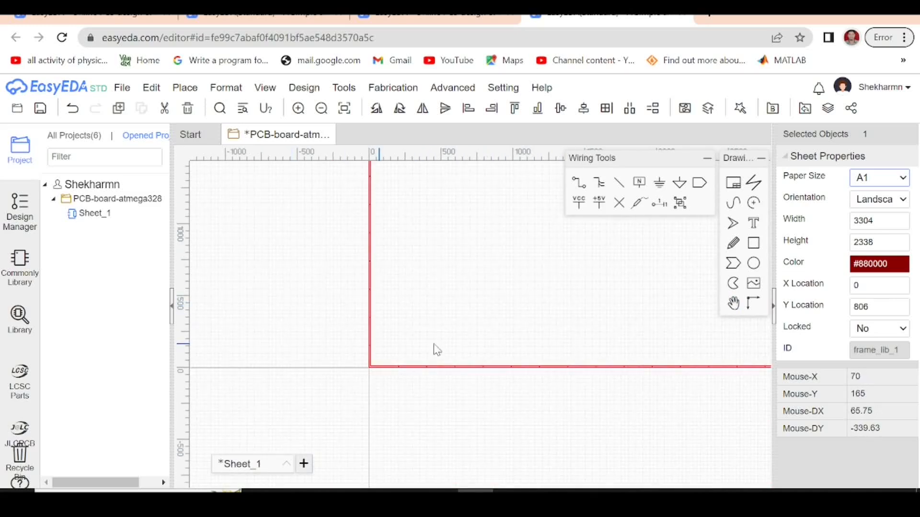
left_click(896, 180)
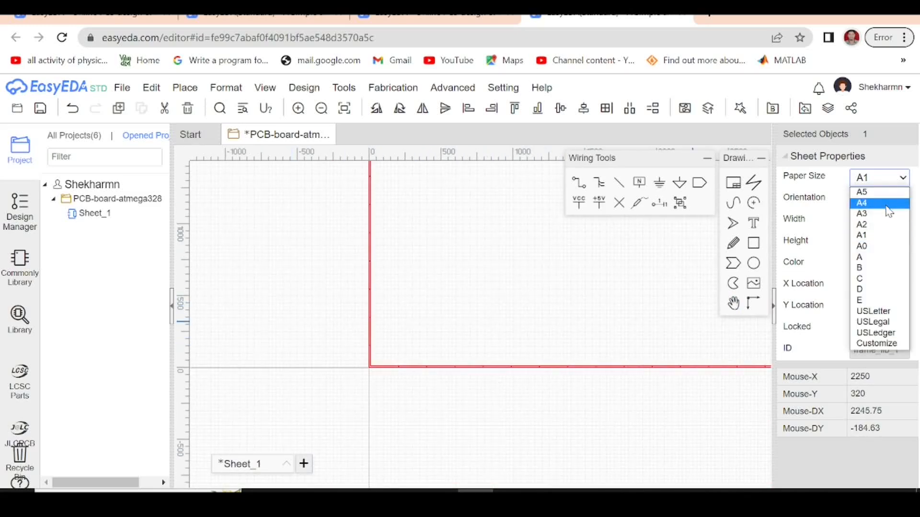
left_click(885, 203)
scroll(468, 343, "up", 1)
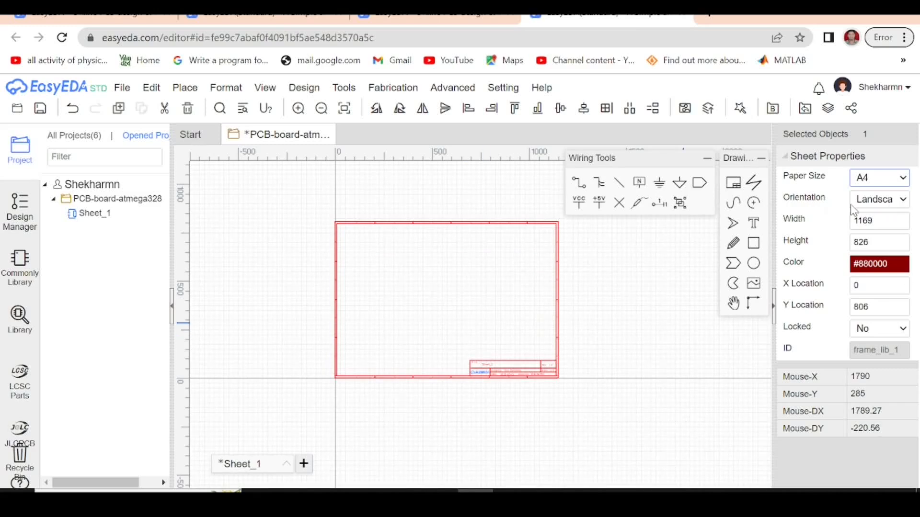
Try the portrait orientation on the sheet frame and set it back to landscape.
left_click(870, 205)
left_click(871, 225)
left_click(876, 201)
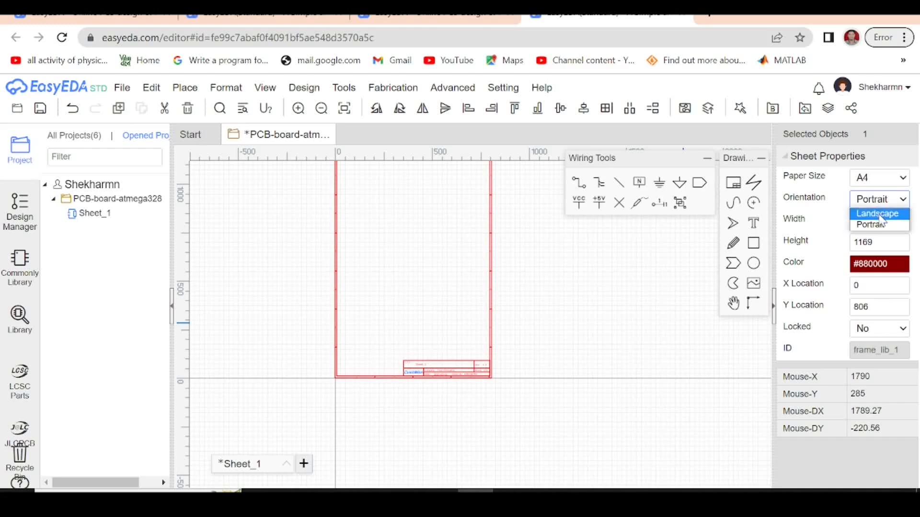
left_click(879, 212)
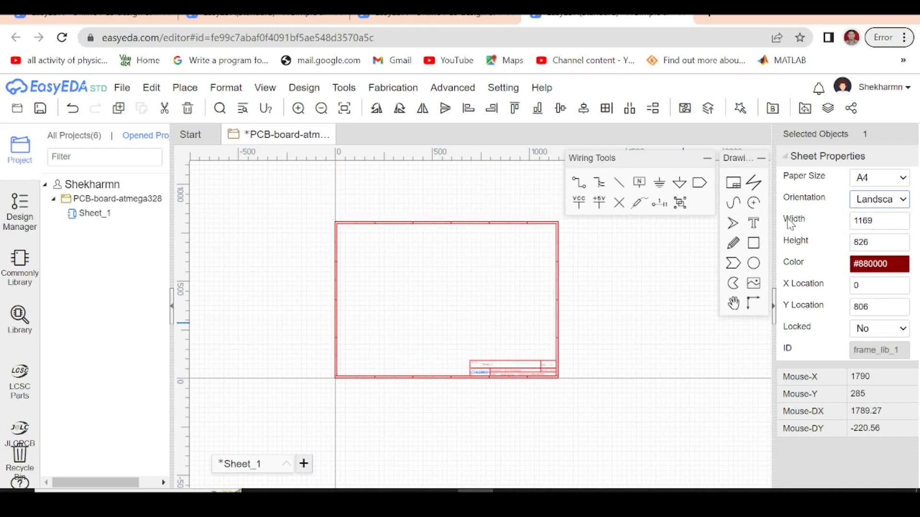
Examine the sheet frame's width, height, color and X location properties without changing them.
double_click(870, 221)
double_click(874, 241)
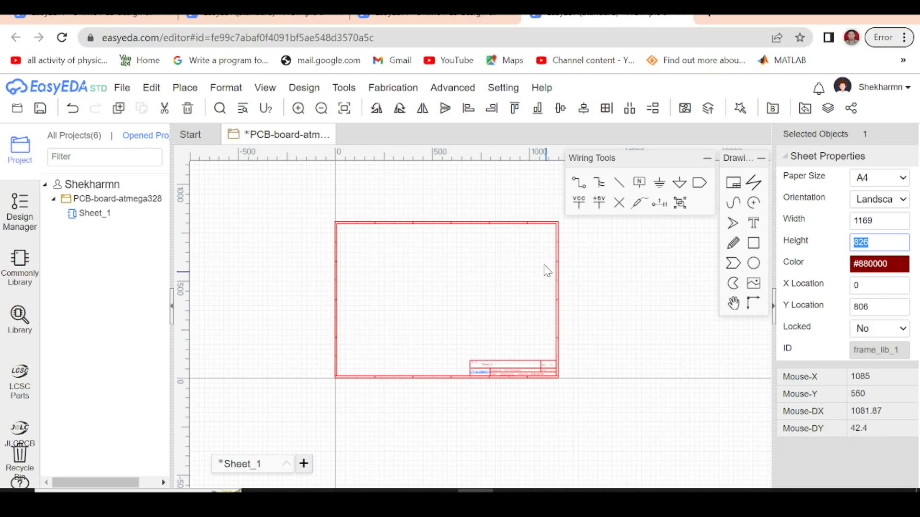
left_click(883, 265)
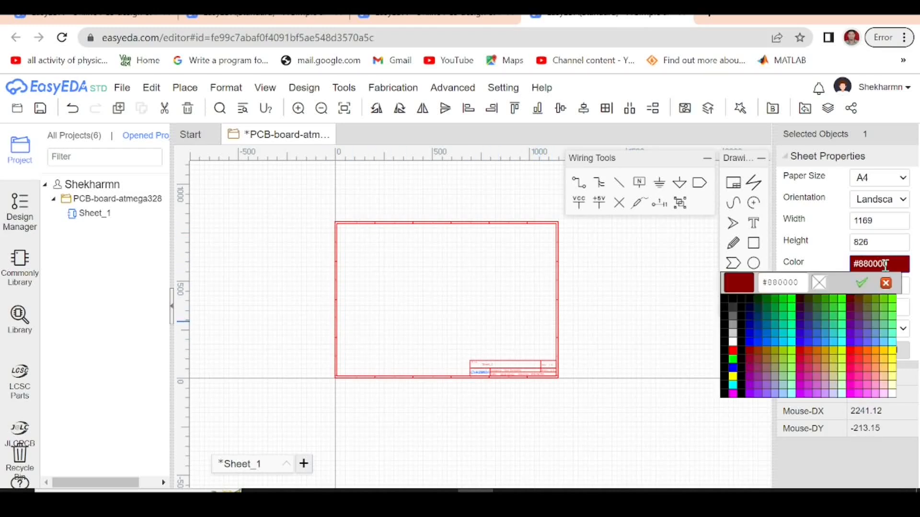
left_click(832, 261)
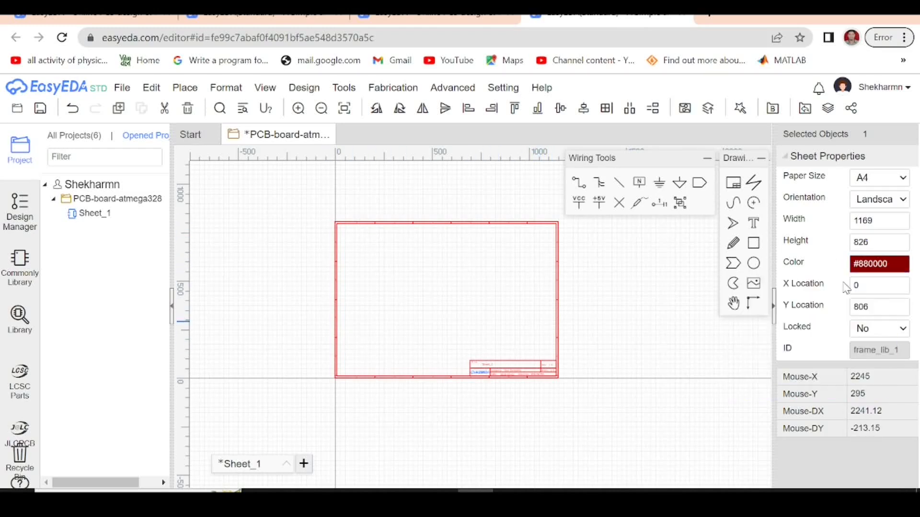
left_click(869, 293)
left_click(863, 293)
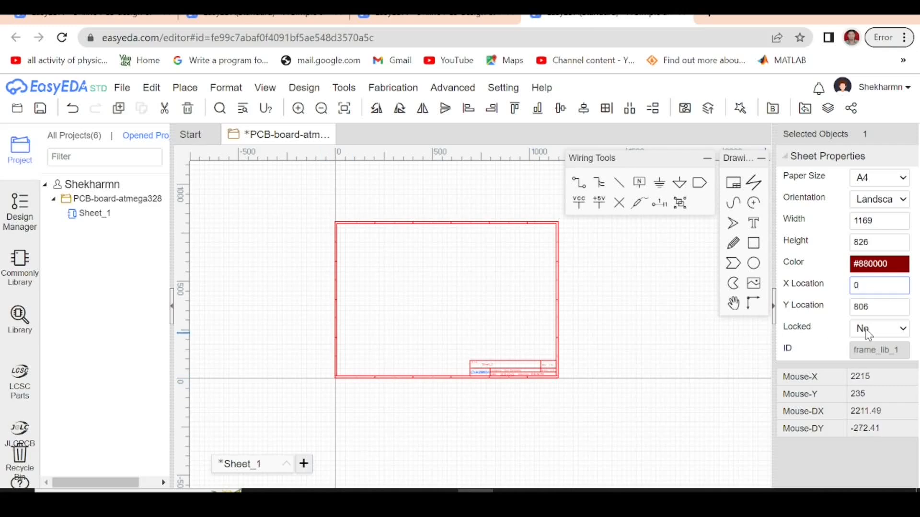
Lock the sheet frame and unlock it again.
left_click(891, 334)
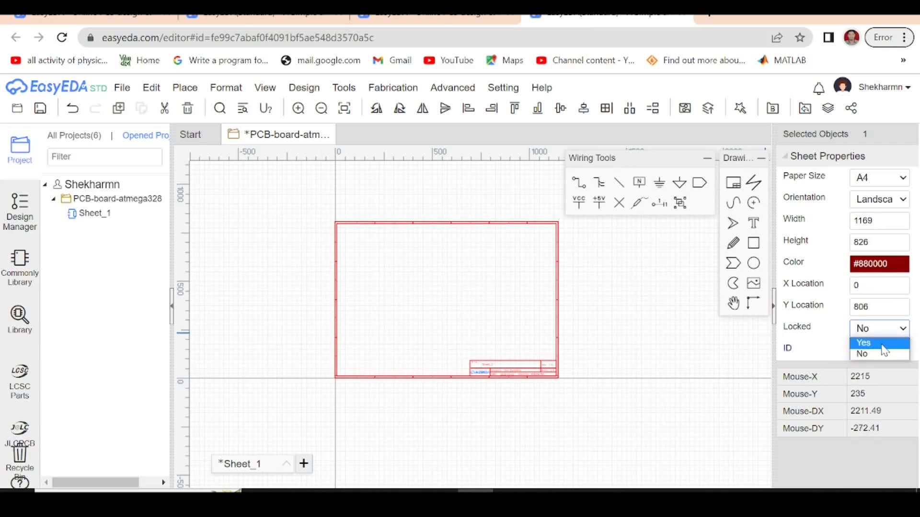
left_click(887, 343)
left_click(883, 337)
left_click(881, 353)
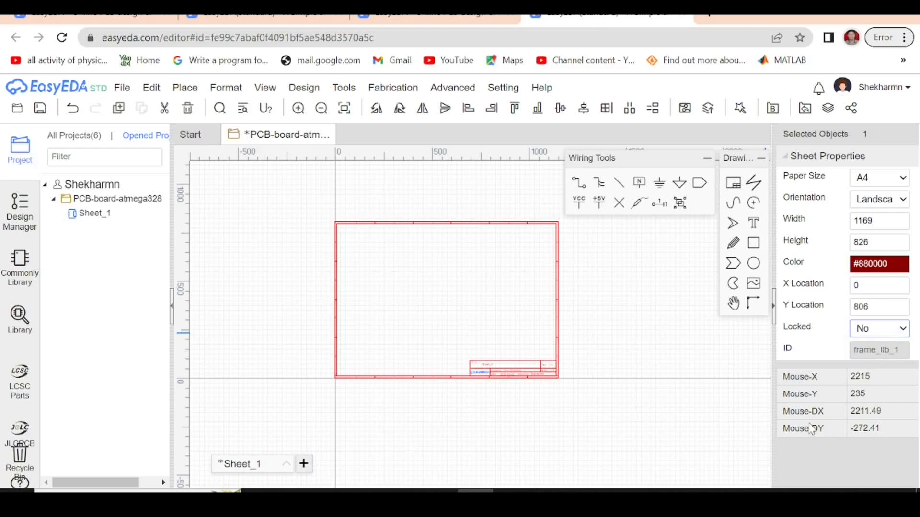
Look over the wiring tools, and move the Wiring Tools and Drawing Tools palettes clear of the sheet.
left_click_drag(663, 162, 454, 206)
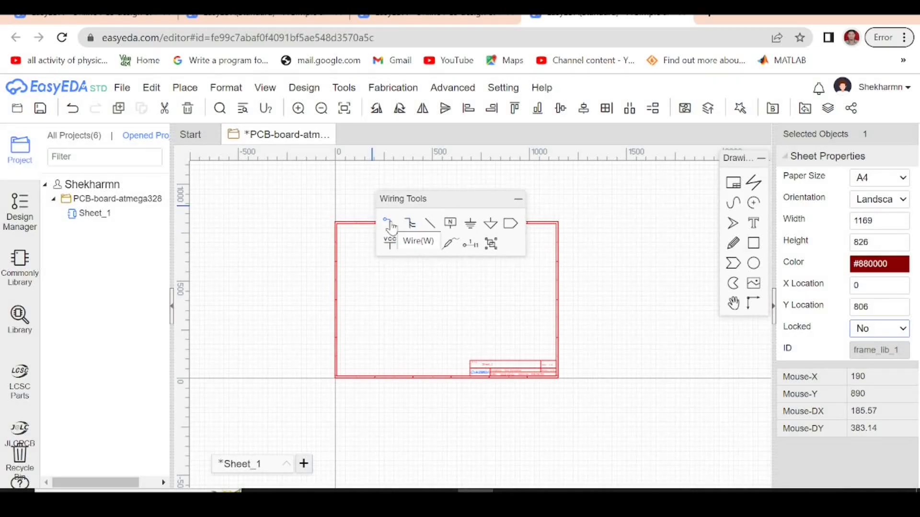
left_click(425, 228)
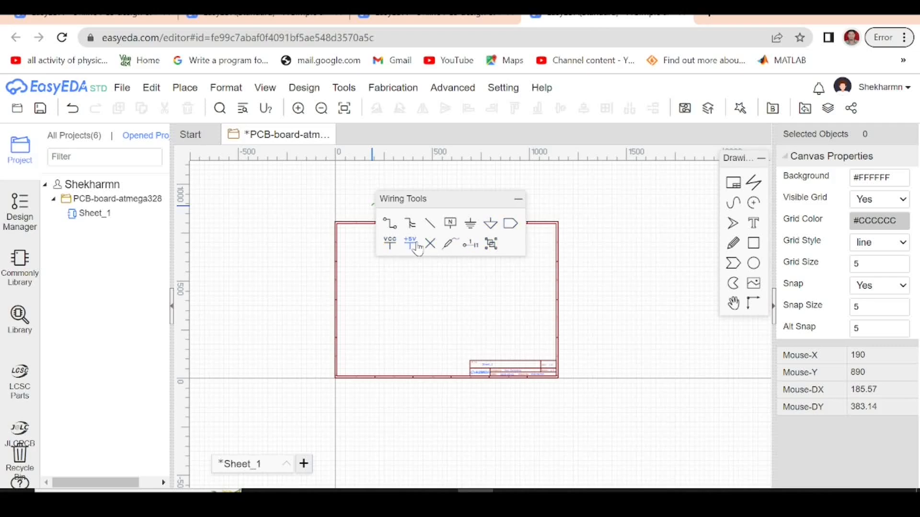
mouse_move(463, 203)
left_mouse_down()
mouse_move(518, 210)
mouse_move(412, 249)
mouse_move(364, 330)
mouse_move(219, 240)
mouse_move(128, 291)
mouse_move(714, 171)
mouse_move(562, 134)
mouse_move(597, 123)
mouse_move(603, 111)
mouse_move(531, 203)
mouse_move(360, 321)
mouse_move(678, 93)
mouse_move(610, 102)
mouse_move(601, 120)
left_mouse_up()
mouse_move(739, 162)
left_mouse_down()
mouse_move(490, 211)
mouse_move(440, 213)
mouse_move(390, 184)
mouse_move(836, 161)
mouse_move(750, 158)
mouse_move(743, 136)
left_mouse_up()
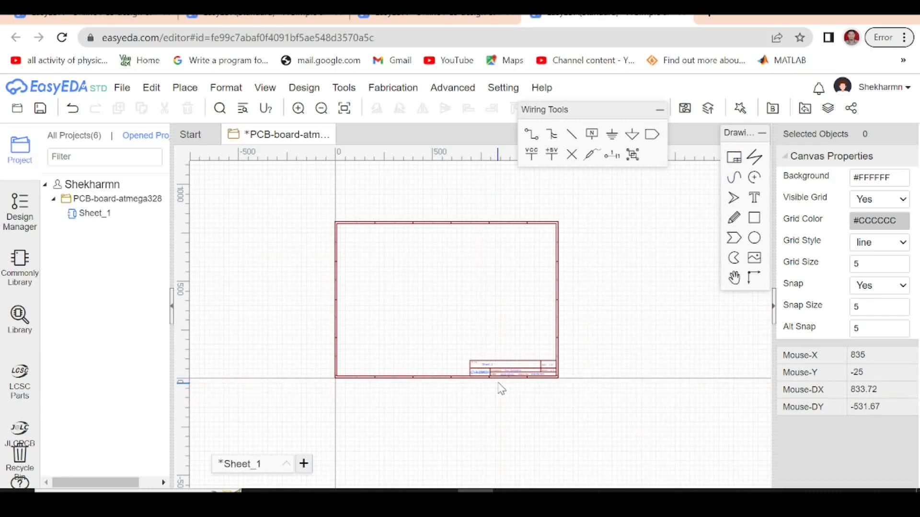
Change the title in the sheet's title block to "PCB board atmega328".
scroll(531, 369, "up", 5)
scroll(535, 375, "down", 5)
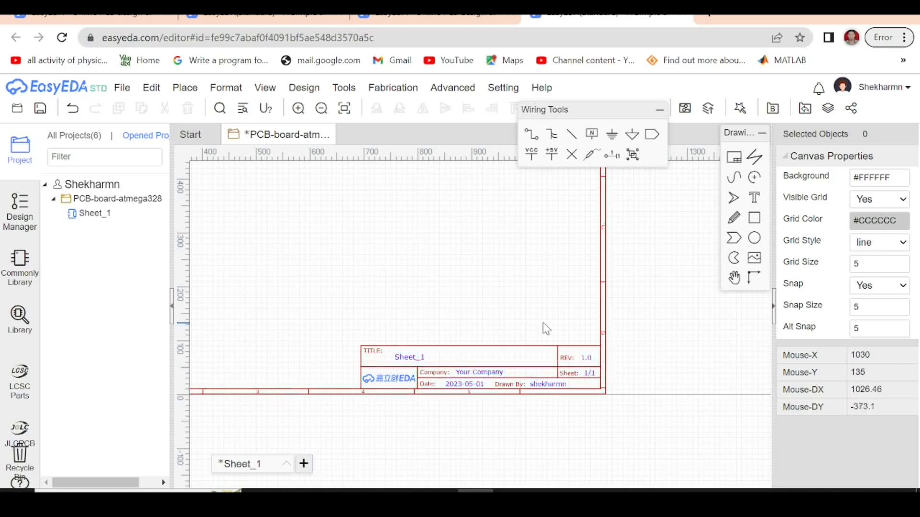
scroll(541, 326, "down", 2)
scroll(528, 353, "up", 4)
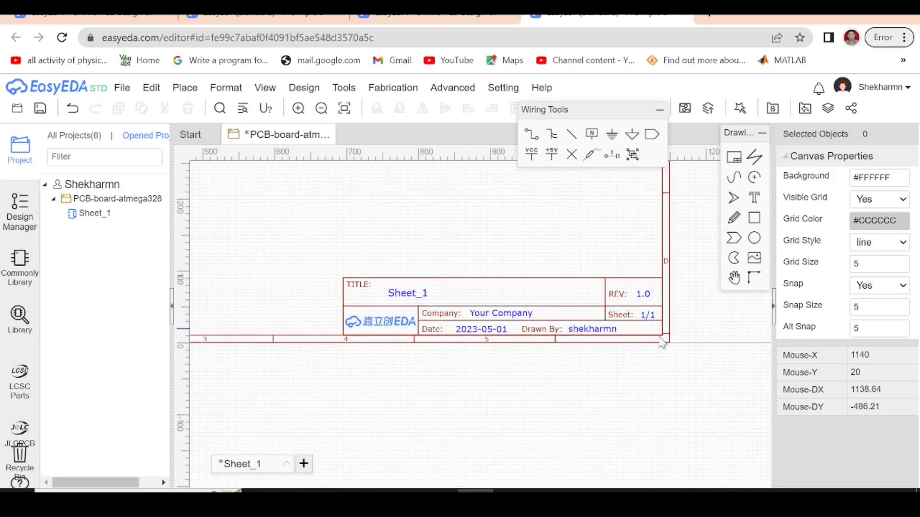
double_click(420, 300)
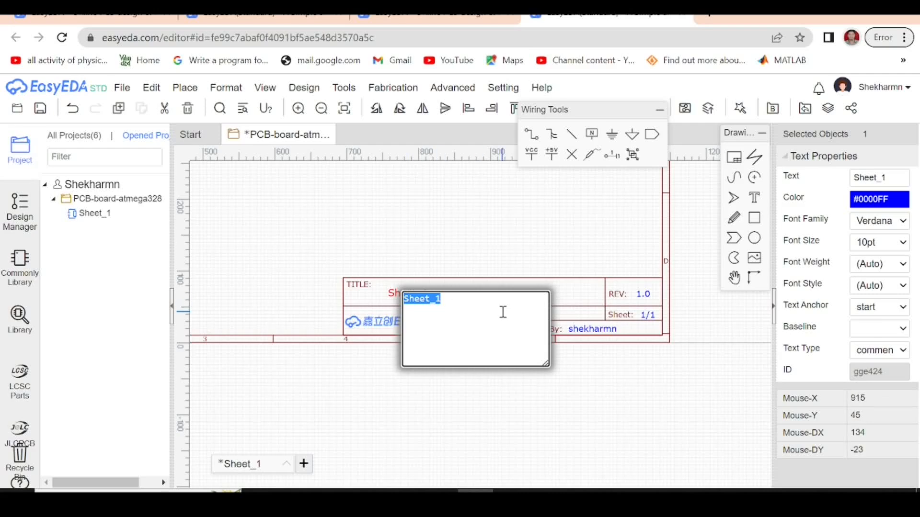
type("Ard")
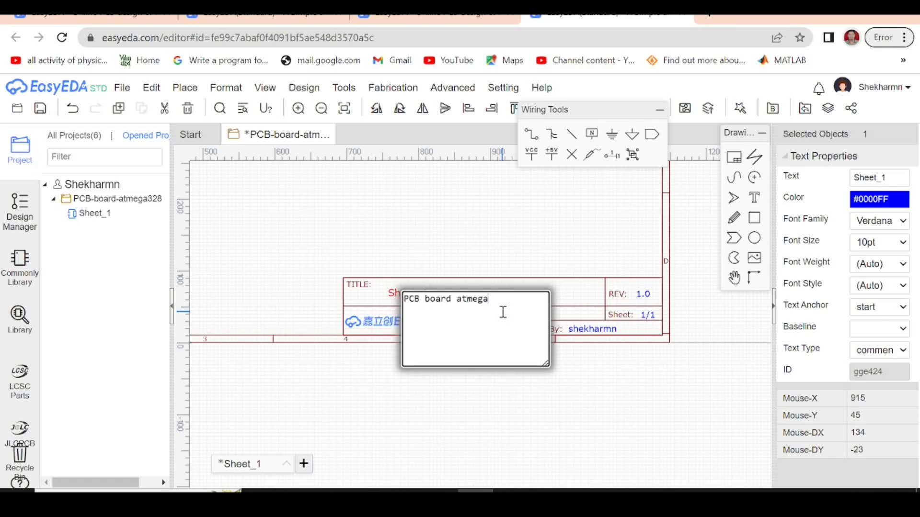
key("Return")
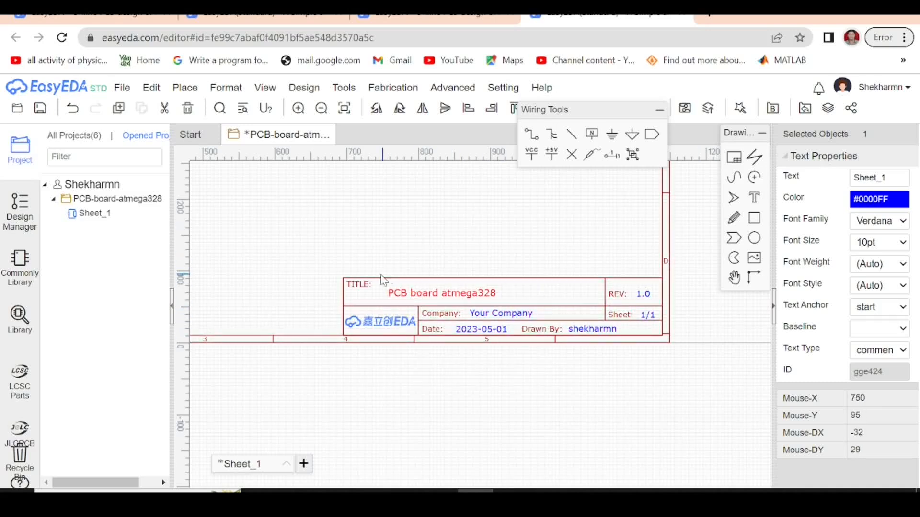
Inspect the revision, company and date fields of the title block and leave them as they are.
left_click(643, 294)
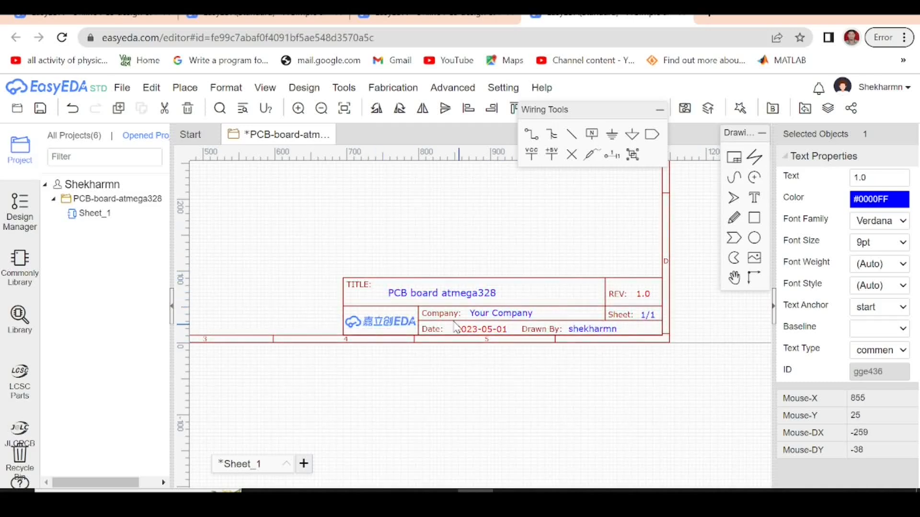
double_click(497, 317)
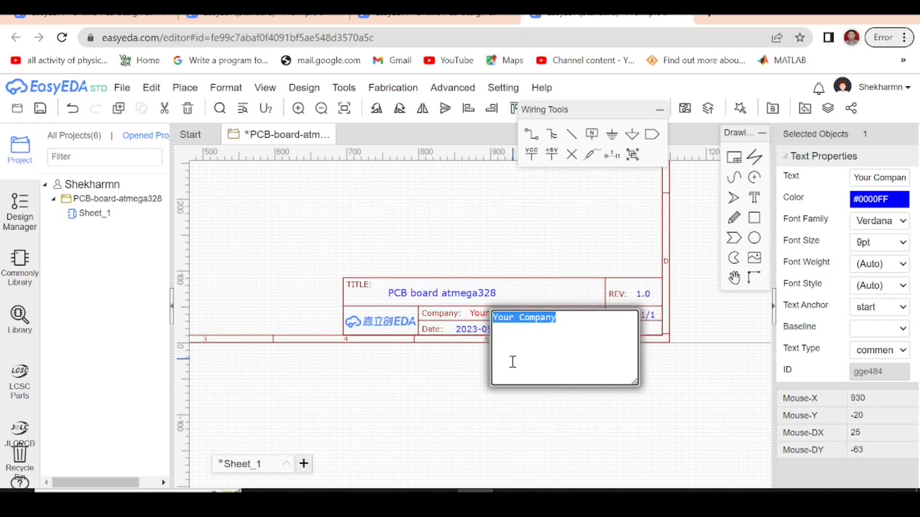
left_click(438, 381)
double_click(493, 330)
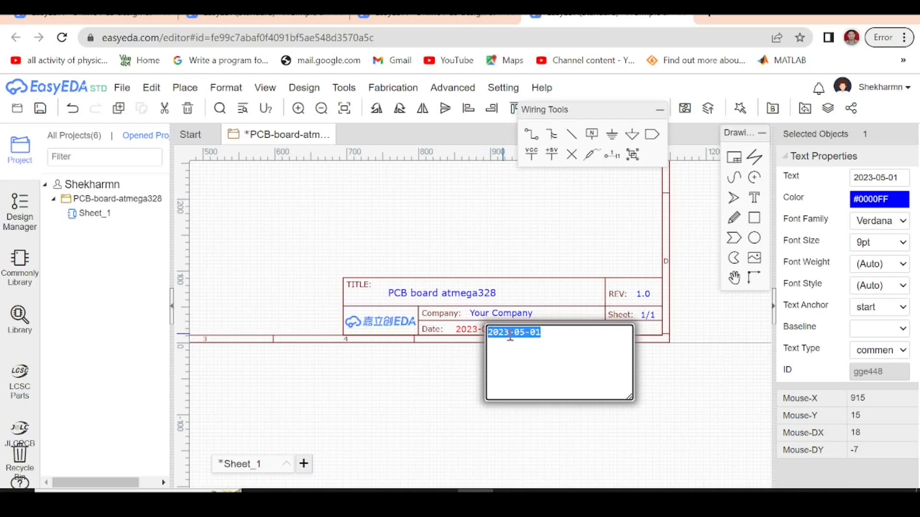
left_click(753, 418)
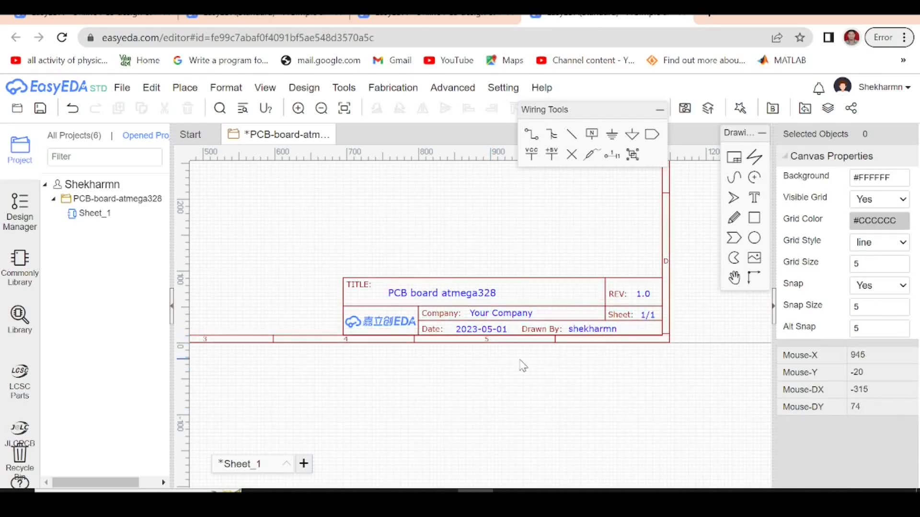
Replace the Drawn By entry in the title block with the author's first name.
scroll(596, 403, "down", 3)
scroll(607, 386, "up", 5)
double_click(603, 320)
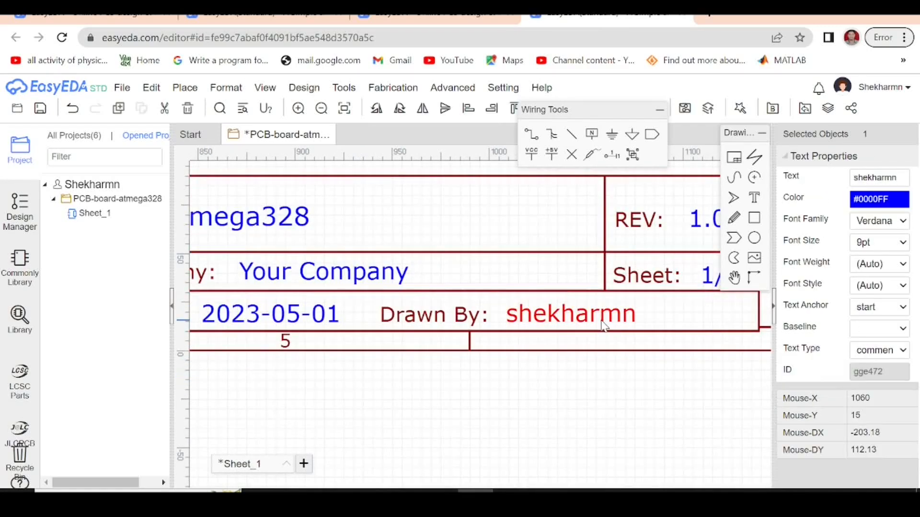
type("shek")
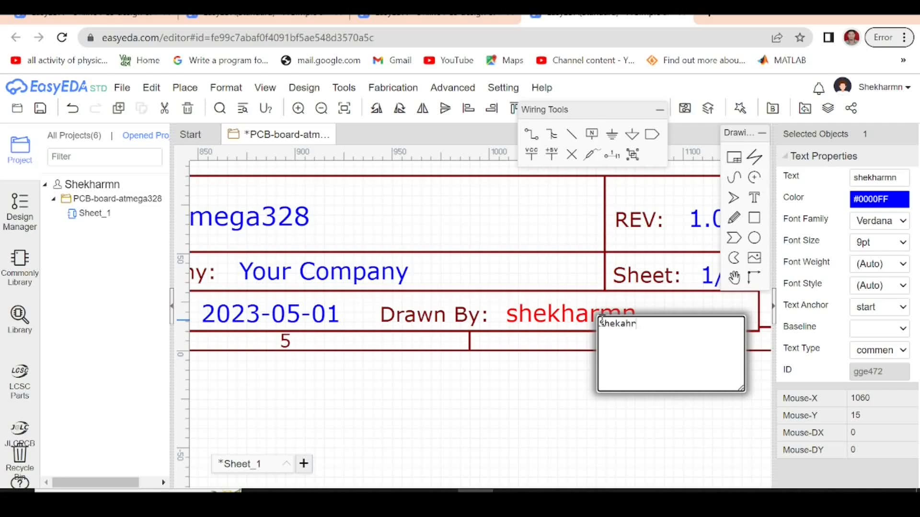
type("har")
key("Return")
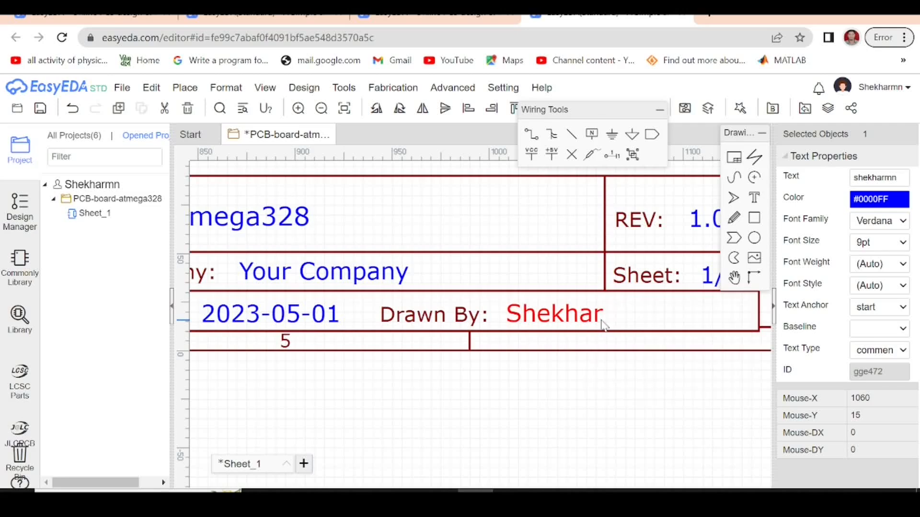
Deselect the Drawn By text and bring the whole schematic sheet back into view.
scroll(602, 322, "down", 3)
left_click(606, 355)
scroll(633, 443, "down", 3)
scroll(608, 405, "up", 1)
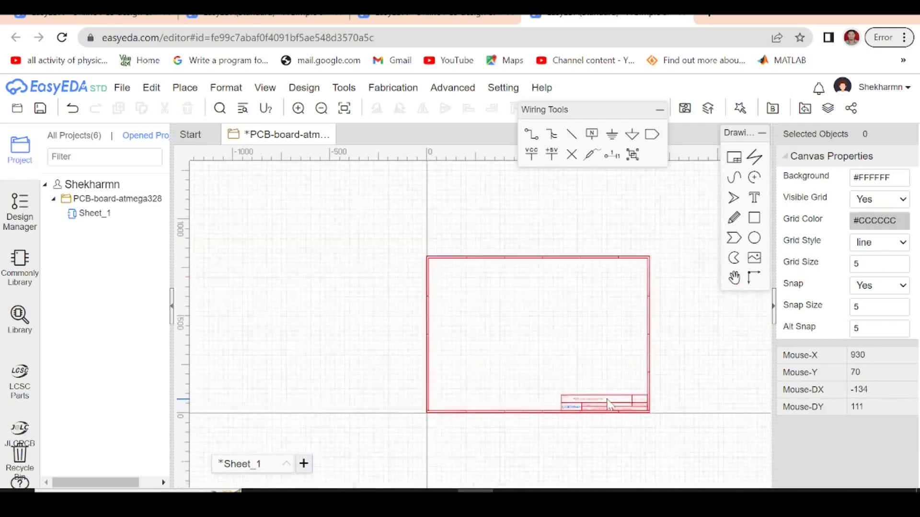
scroll(608, 404, "up", 2)
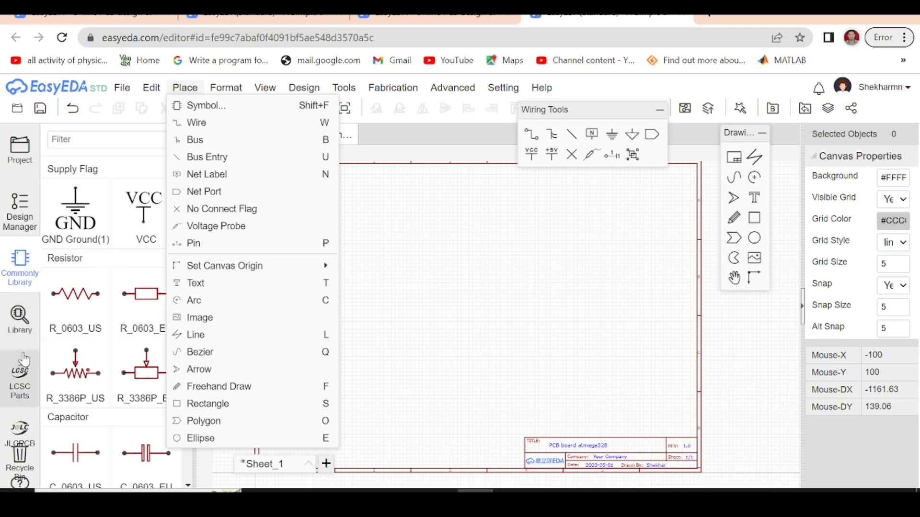
Open the LCSC Electronics parts site and search it for "atmega328p au".
left_click(20, 330)
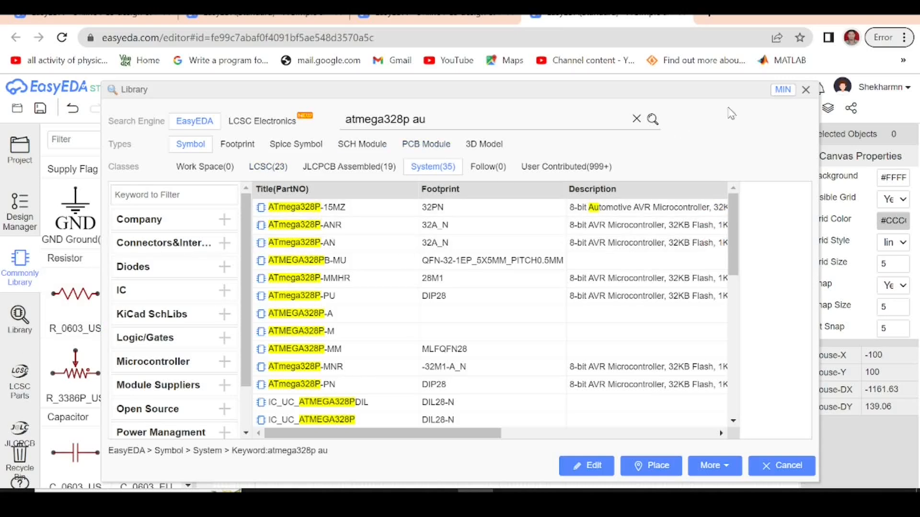
left_click(805, 90)
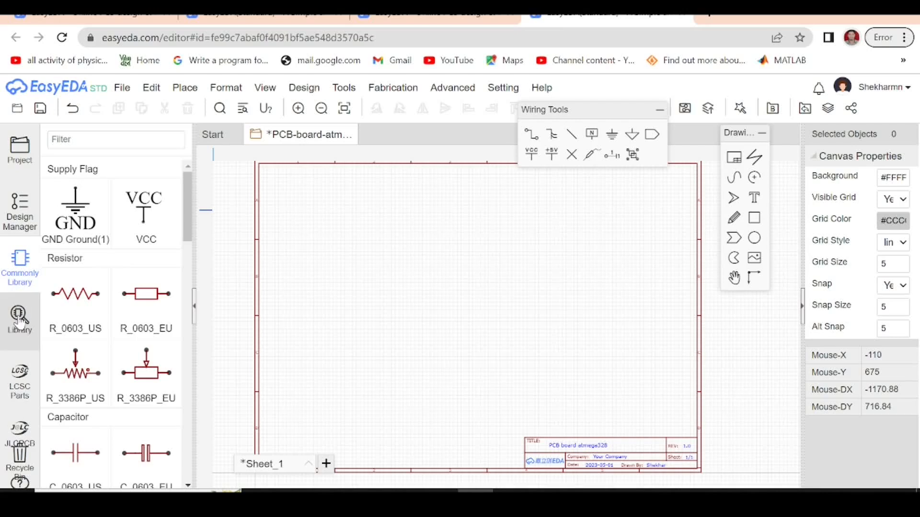
left_click(22, 383)
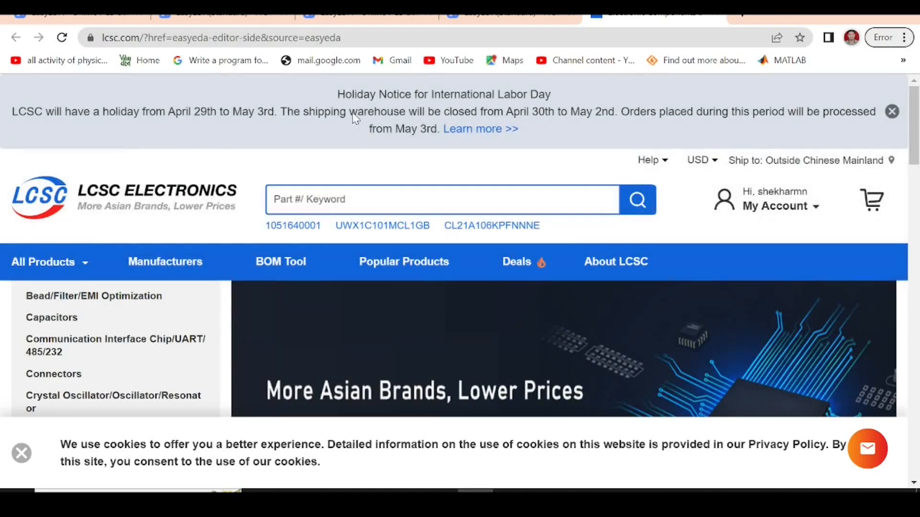
left_click(397, 200)
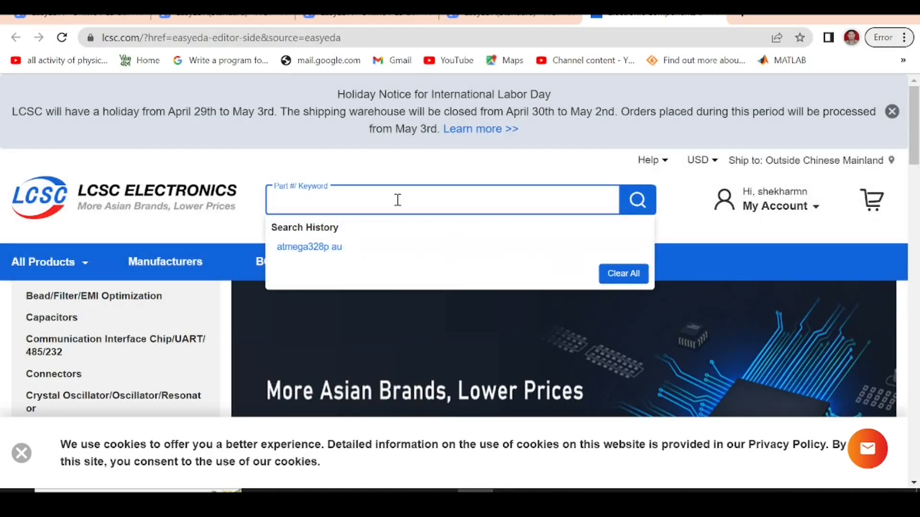
type("atmega328")
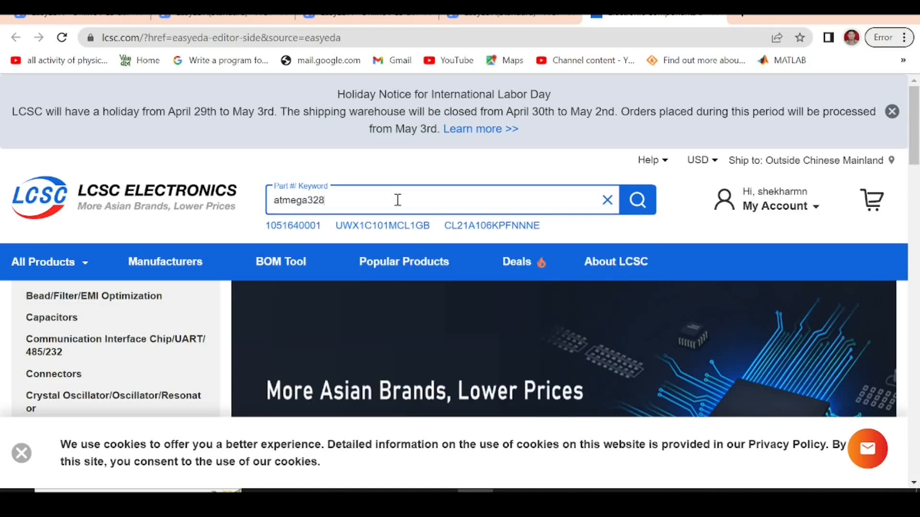
type("p au")
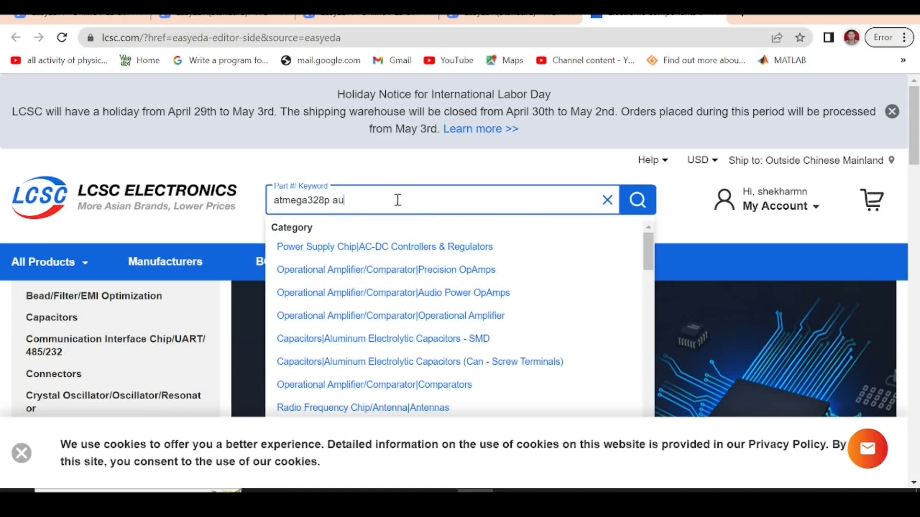
key("Return")
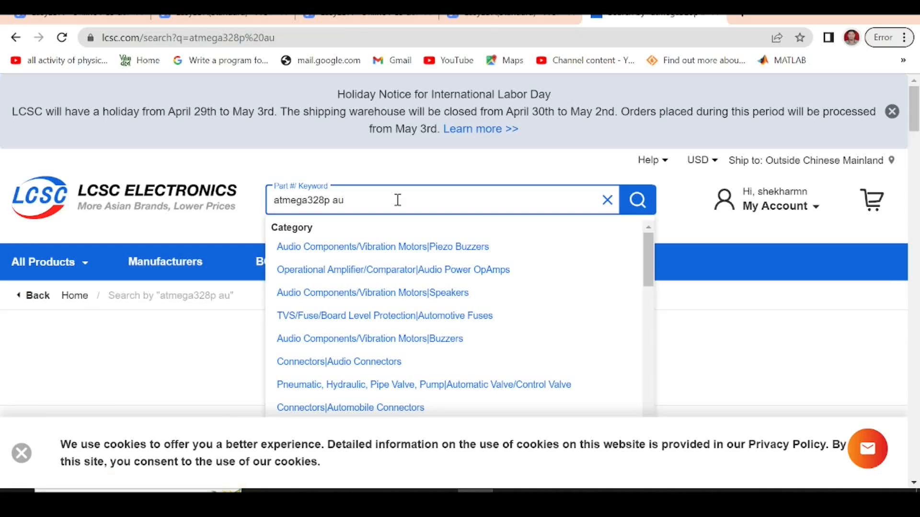
left_click(712, 234)
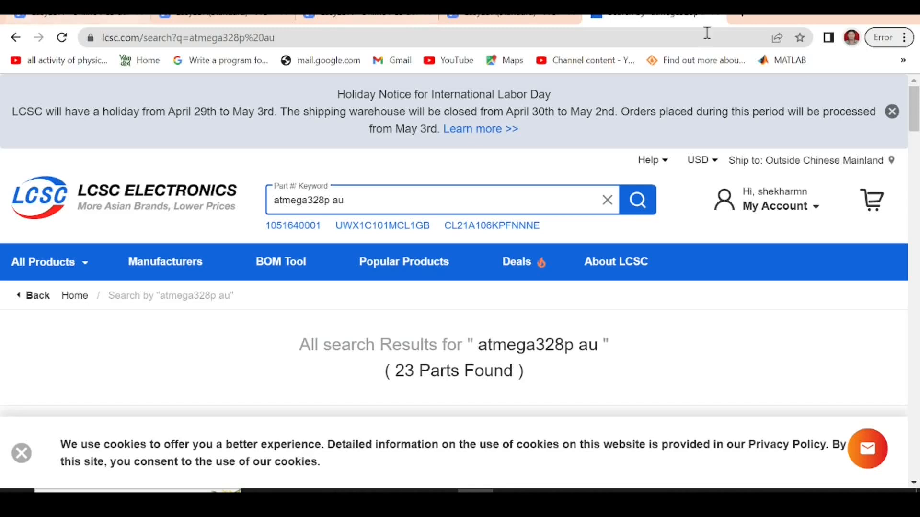
Find the ATMEGA328P-AU in the LCSC search results and copy its LCSC part number, C14877.
scroll(238, 325, "down", 5)
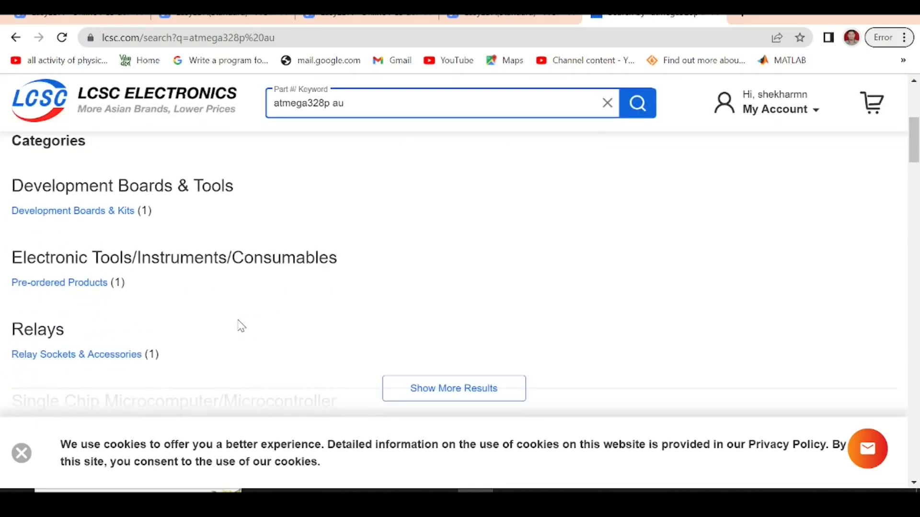
scroll(241, 326, "down", 4)
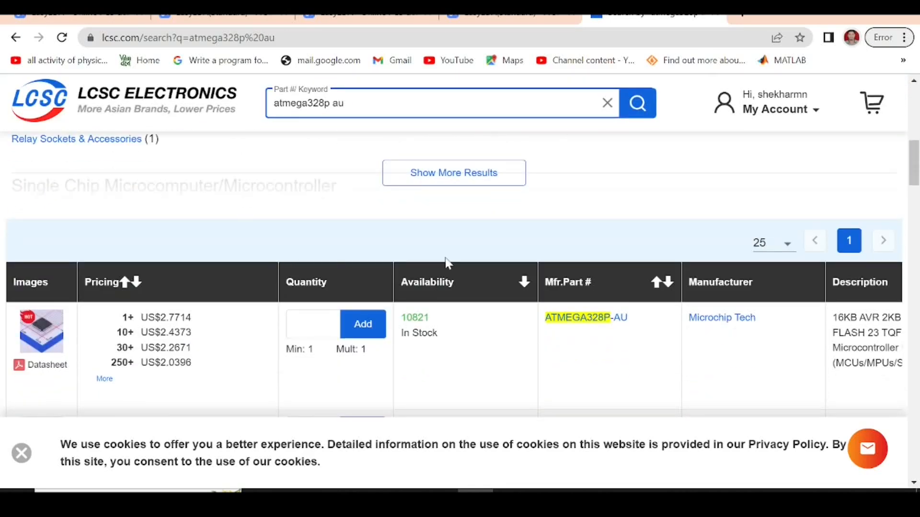
scroll(479, 362, "down", 4)
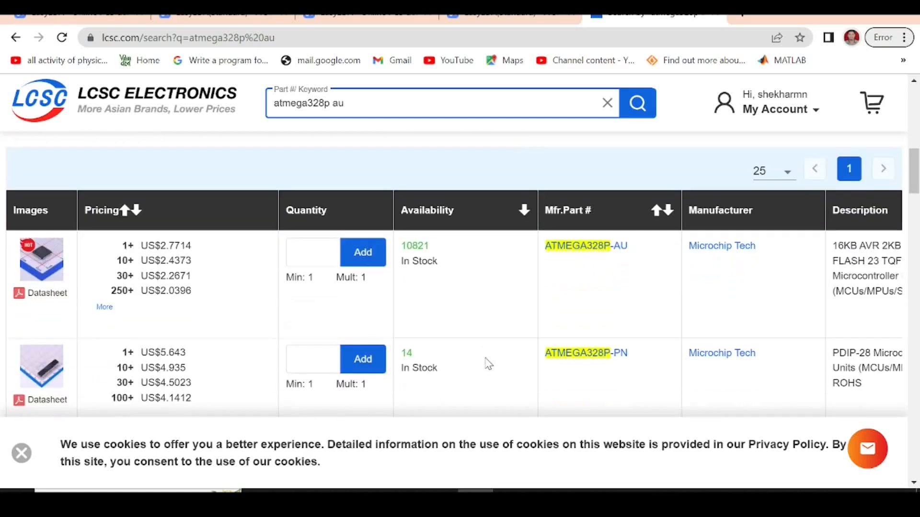
scroll(401, 340, "up", 5)
scroll(401, 339, "down", 2)
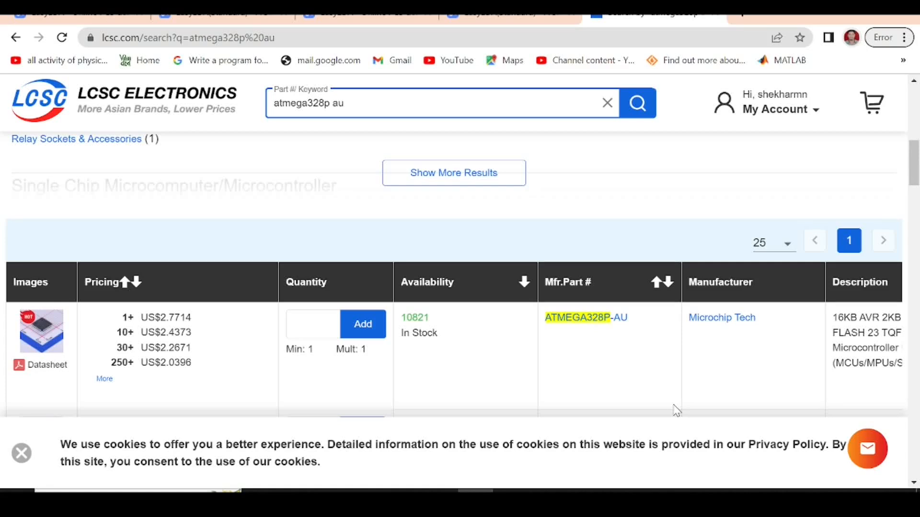
scroll(683, 388, "down", 2)
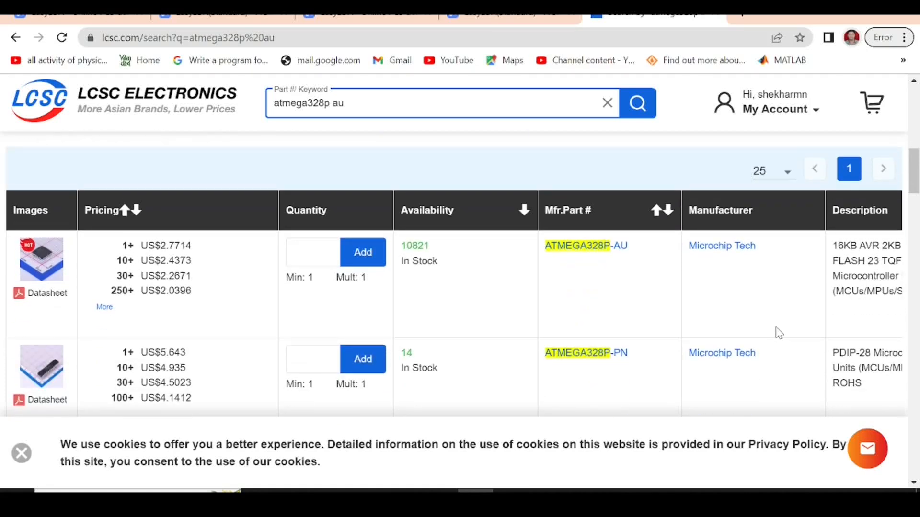
scroll(778, 334, "right", 10)
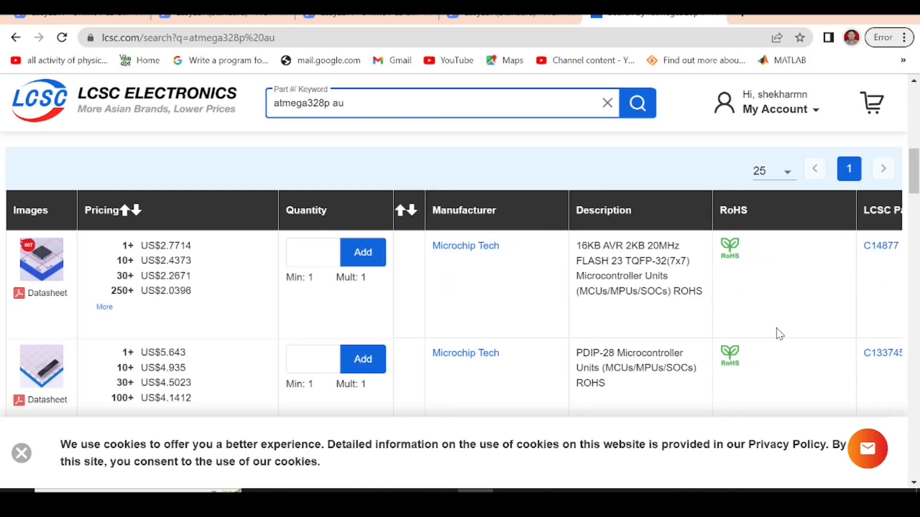
scroll(779, 333, "right", 3)
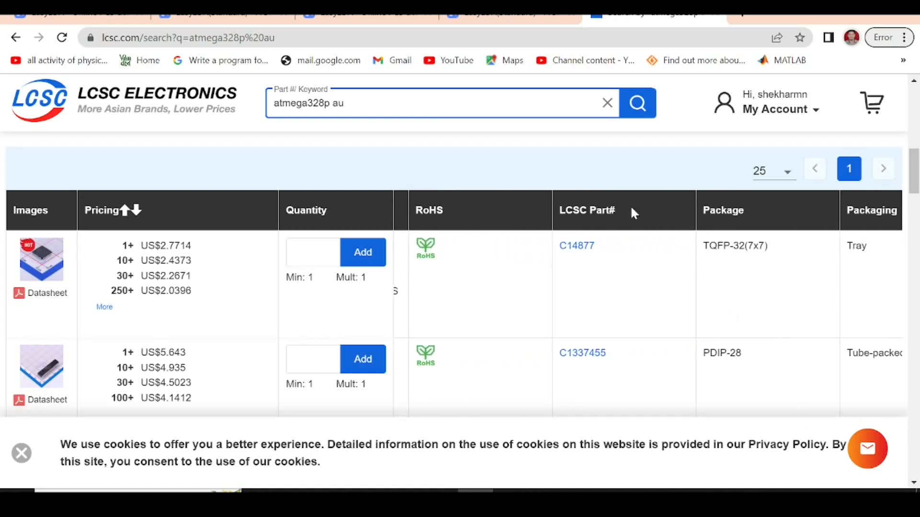
left_click_drag(595, 245, 560, 244)
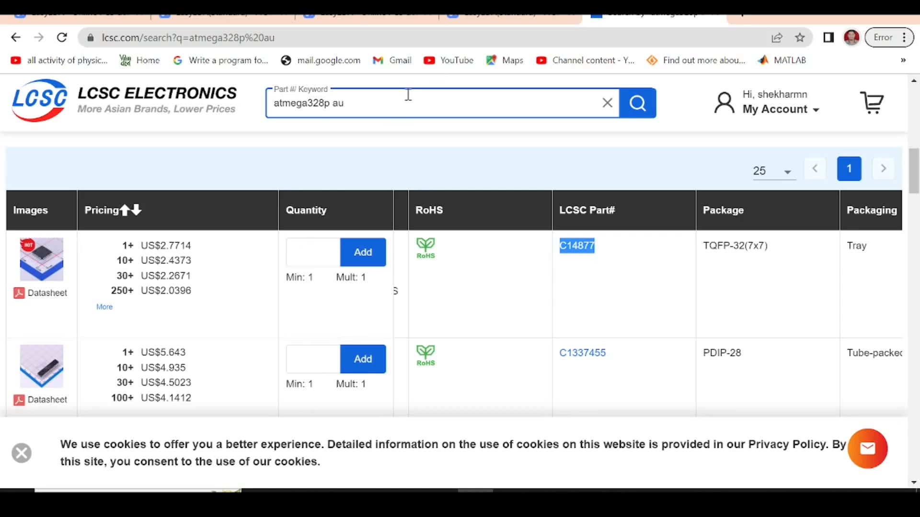
Return to the EasyEDA schematic and search the component library for part number C14877.
left_click(516, 18)
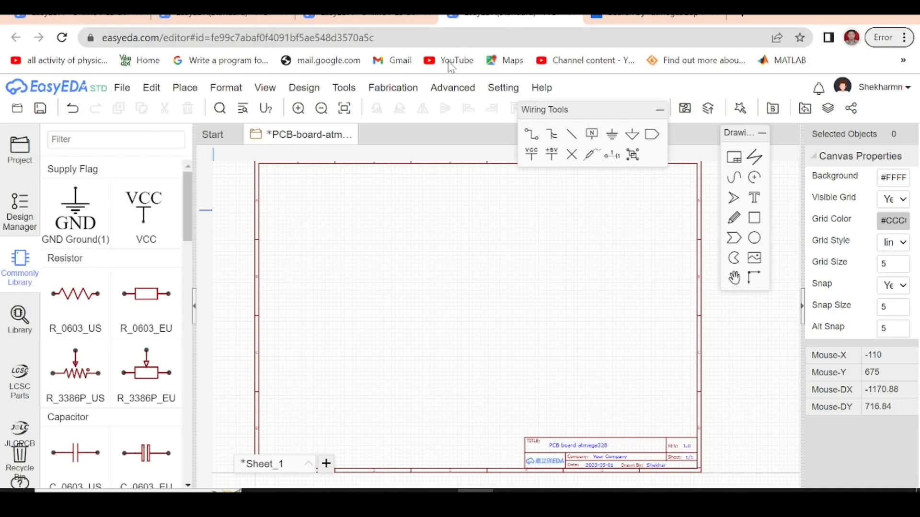
left_click(344, 87)
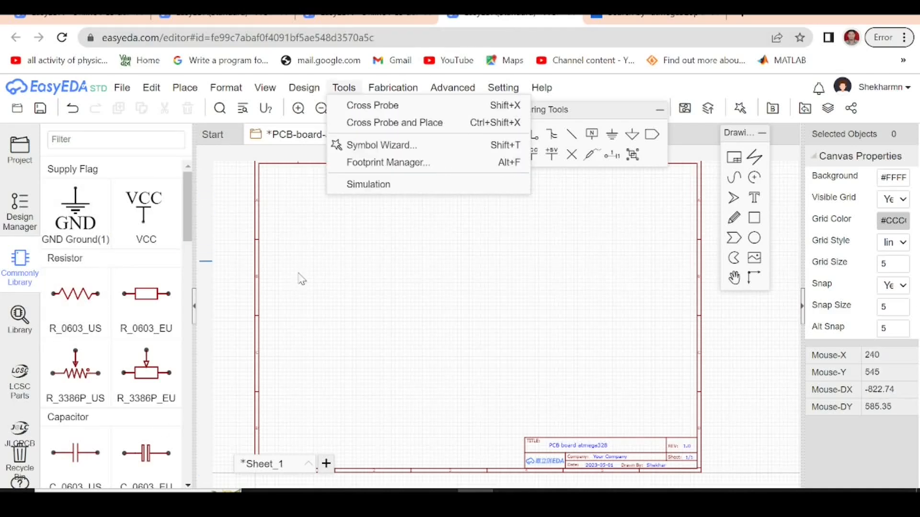
left_click(20, 320)
left_click(652, 19)
left_click(521, 19)
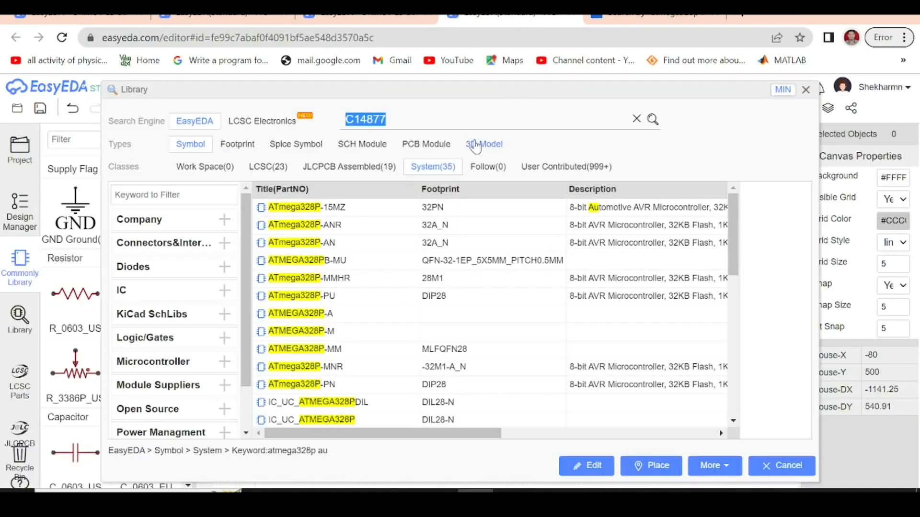
key("Return")
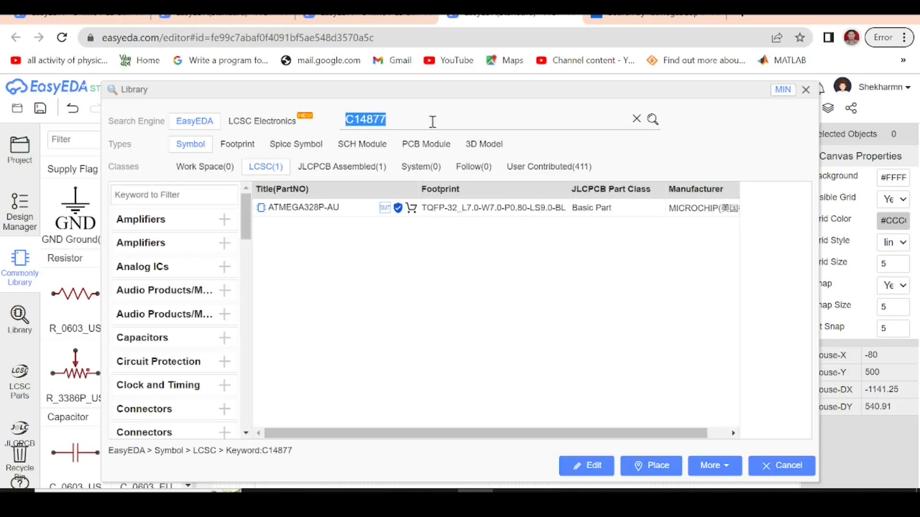
Place one ATMEGA328P-AU symbol with the TQFP-32 footprint in the upper-left area of the sheet and end placement.
left_click(284, 214)
left_click(284, 211)
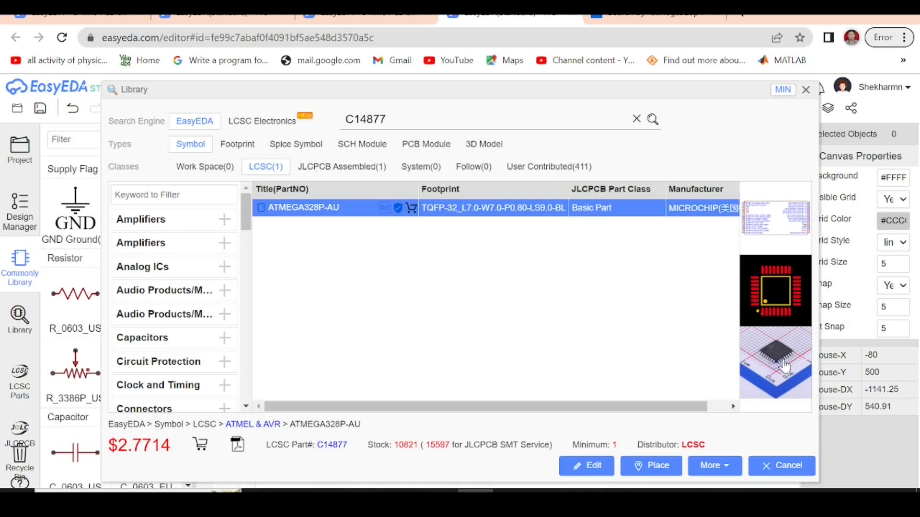
left_click(653, 466)
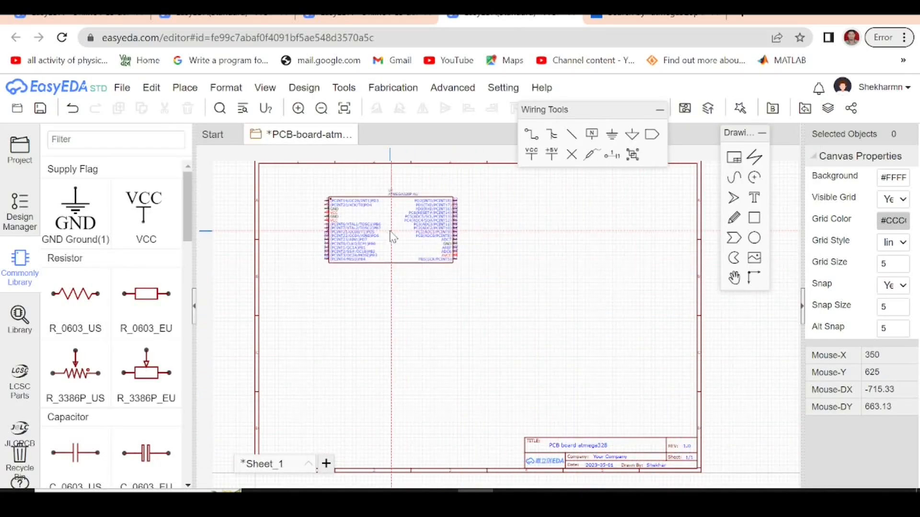
scroll(394, 238, "up", 3)
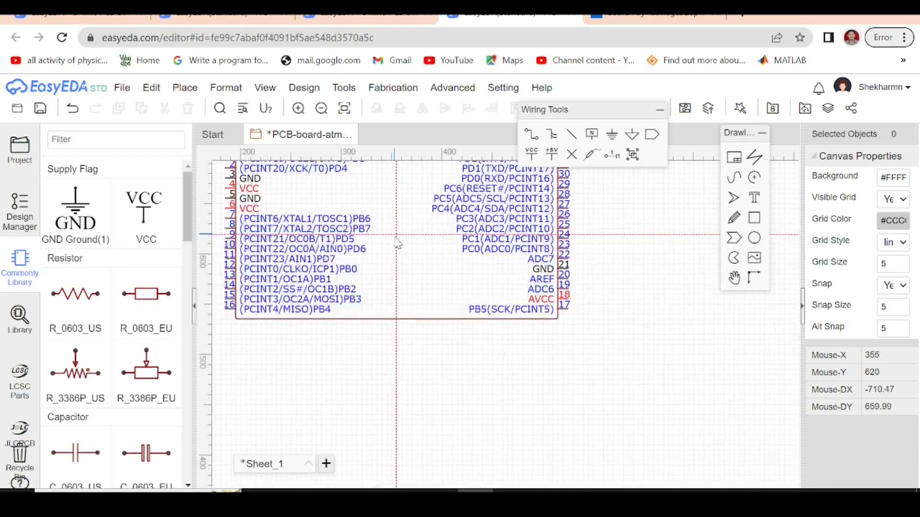
scroll(406, 275, "down", 1)
scroll(407, 276, "down", 1)
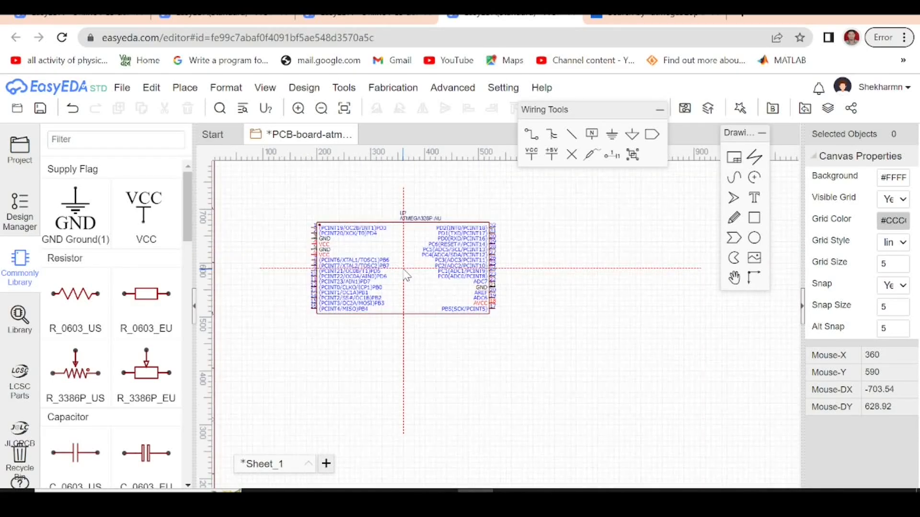
scroll(406, 275, "down", 1)
left_click(402, 273)
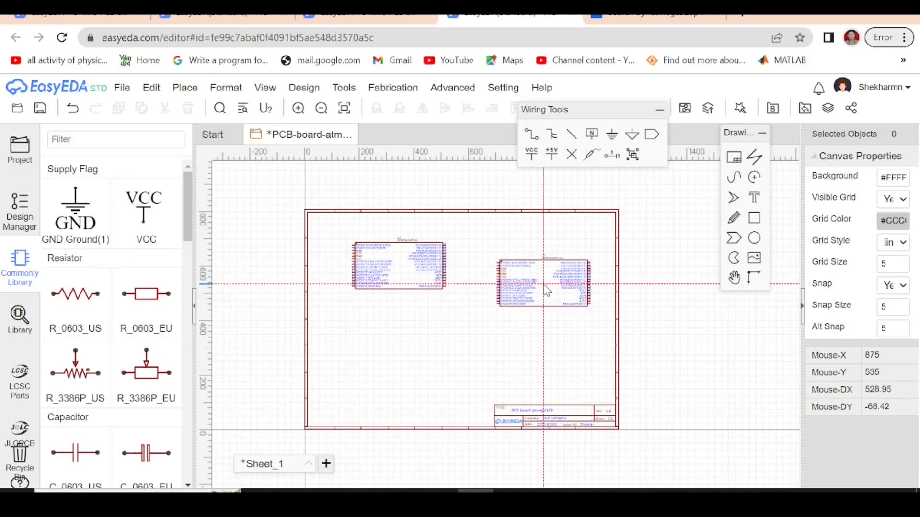
key("Escape")
Move the ATMEGA328P-AU symbol slightly right and down on the sheet, and deselect it.
scroll(352, 259, "up", 5)
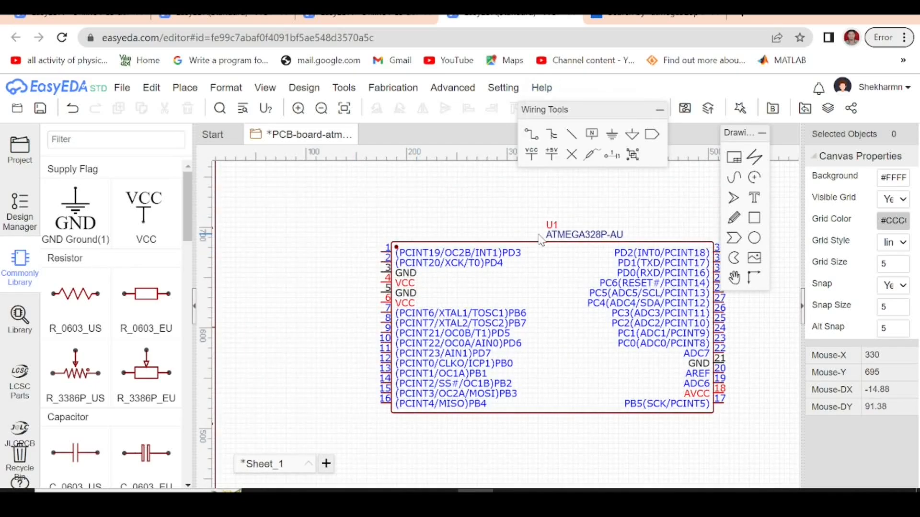
scroll(527, 271, "down", 3)
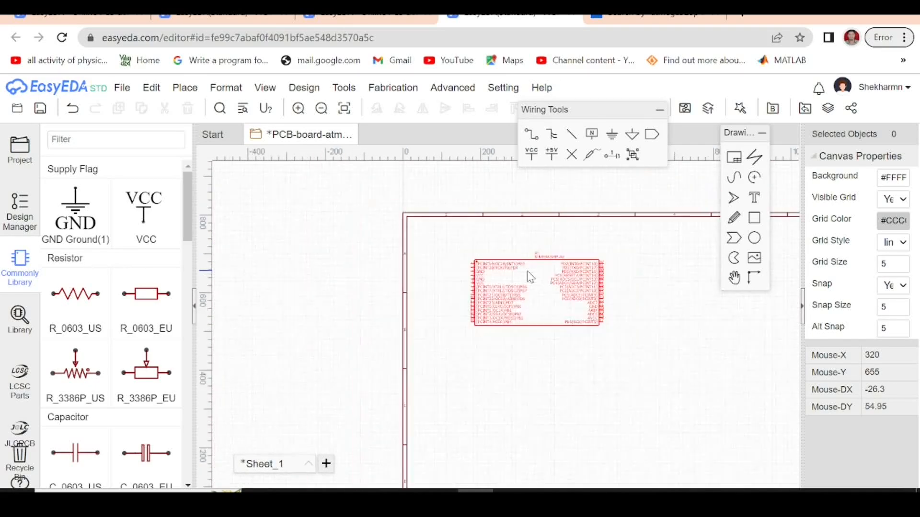
scroll(527, 271, "up", 2)
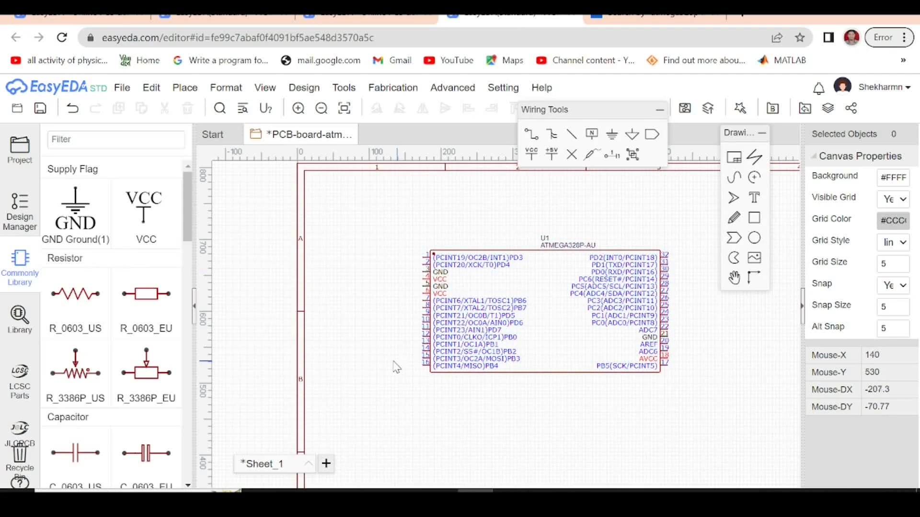
scroll(330, 264, "down", 2)
left_click_drag(452, 275, 483, 305)
left_click(335, 266)
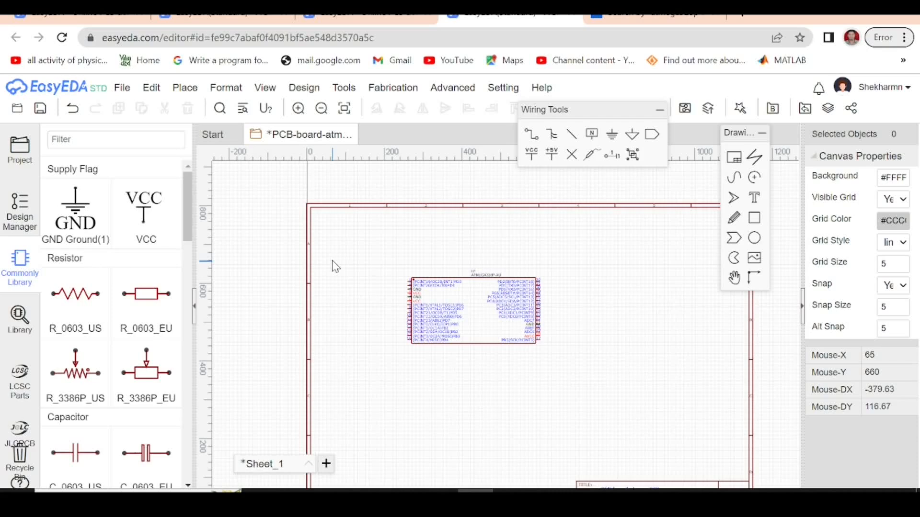
Set the US-style ceramic capacitor in the common library to the C_0402_US package variant.
scroll(422, 355, "up", 3)
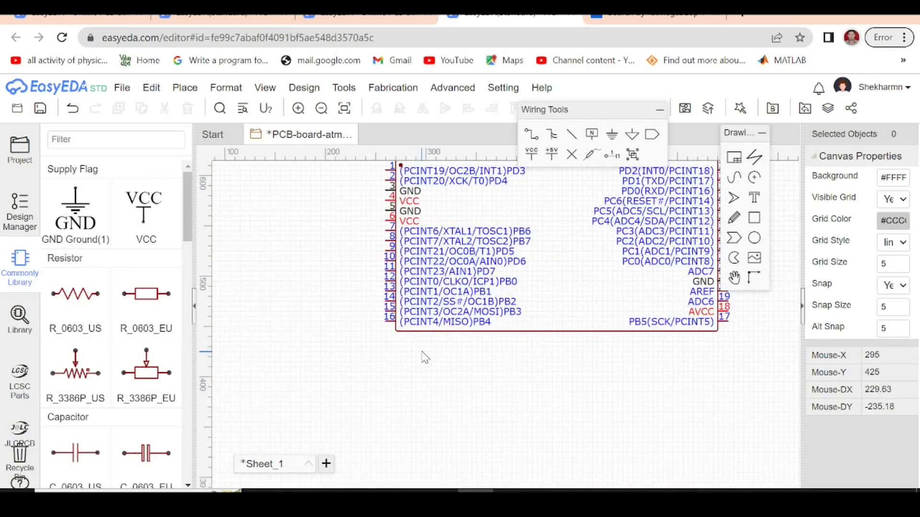
scroll(423, 357, "down", 3)
scroll(434, 339, "up", 3)
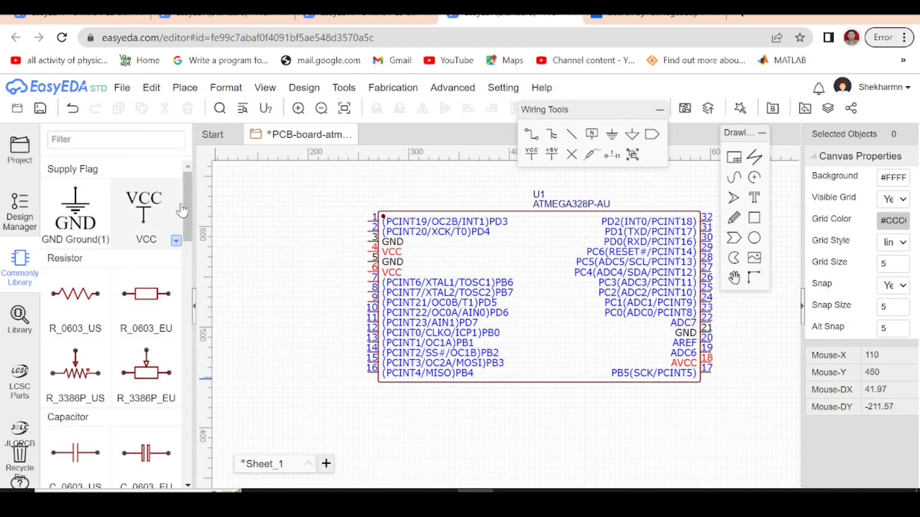
left_click_drag(186, 197, 188, 224)
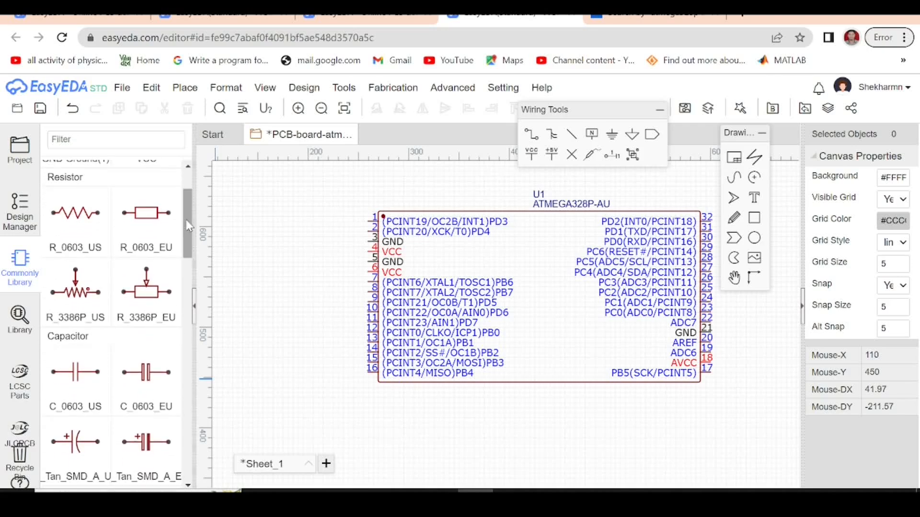
scroll(95, 335, "down", 1)
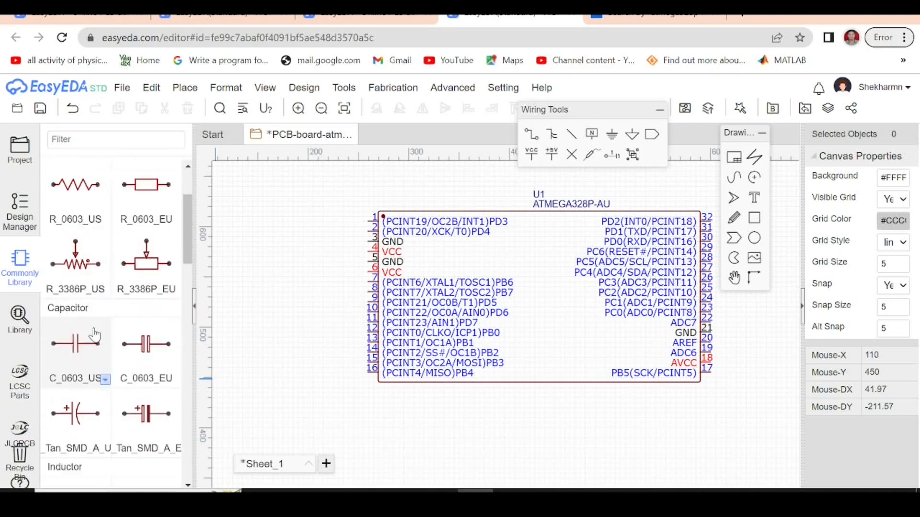
scroll(94, 334, "down", 3)
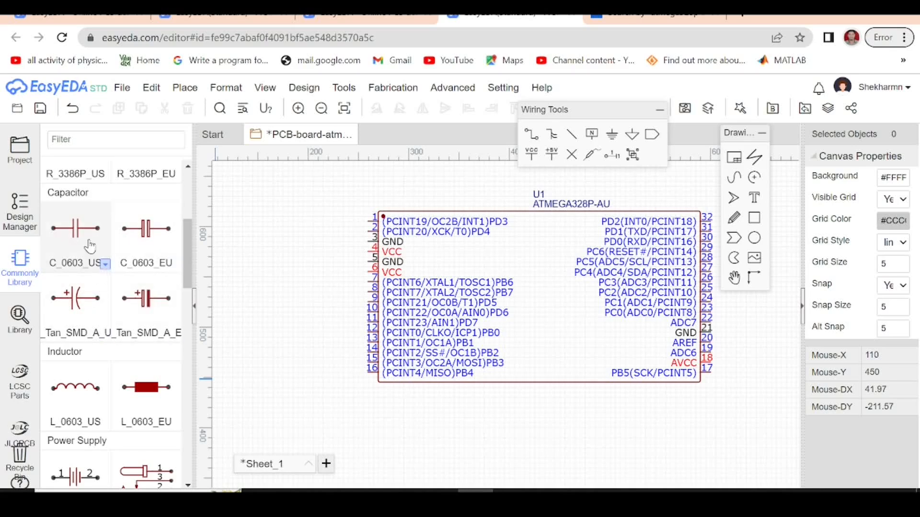
left_click(106, 265)
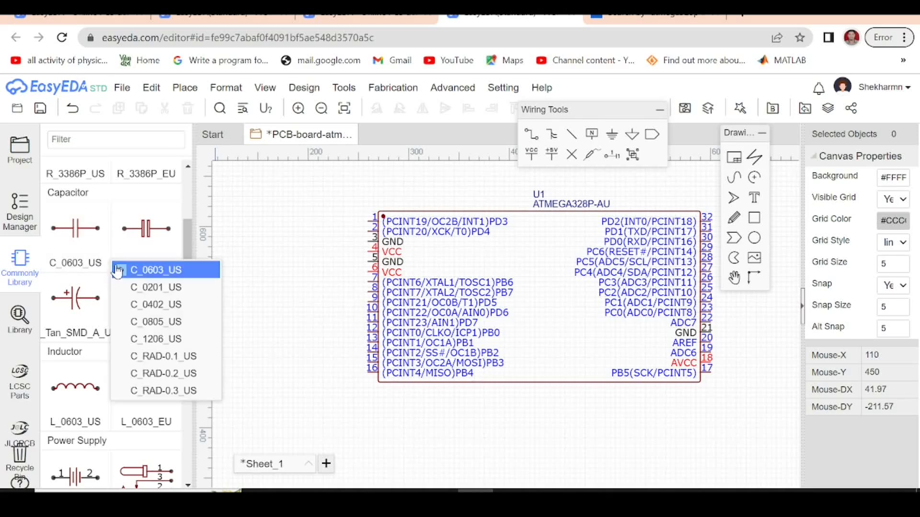
left_click(178, 305)
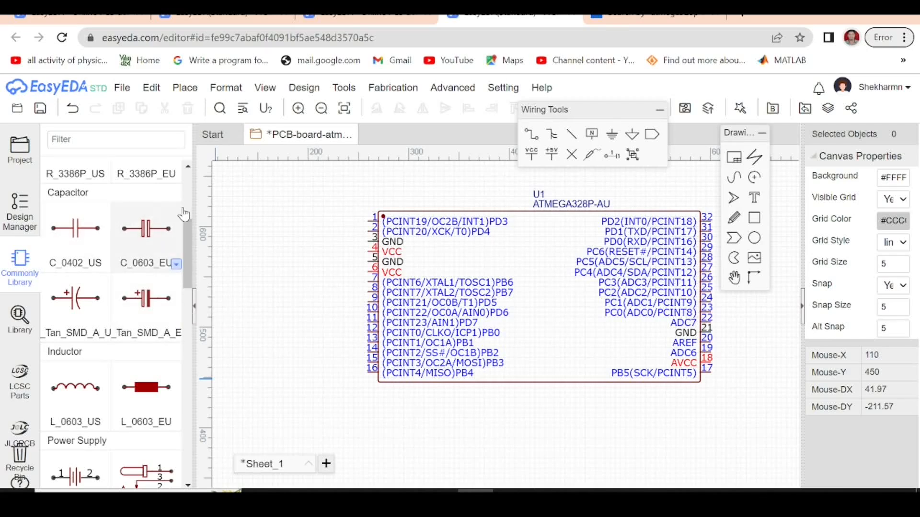
Place one 0.1u C_0402_US capacitor, rotated to vertical, left of the ATMEGA328P-AU's VCC and GND pins.
left_click(77, 244)
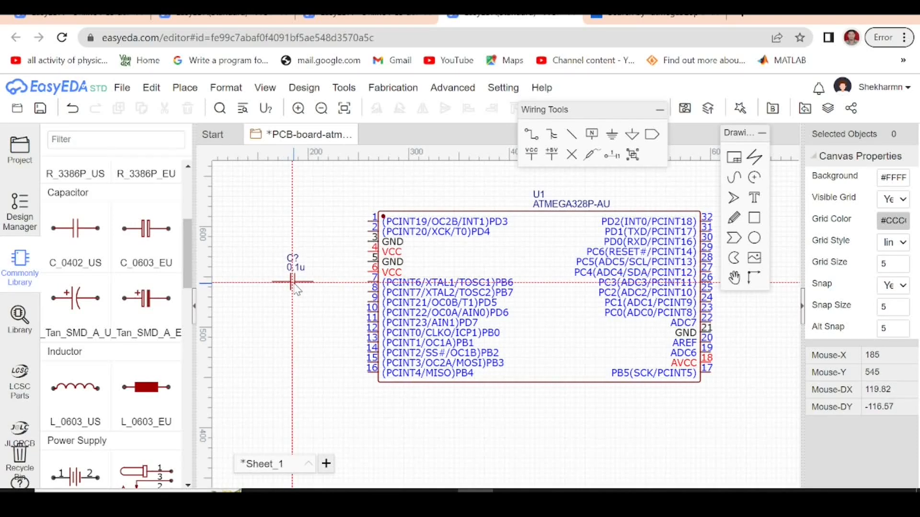
key("space")
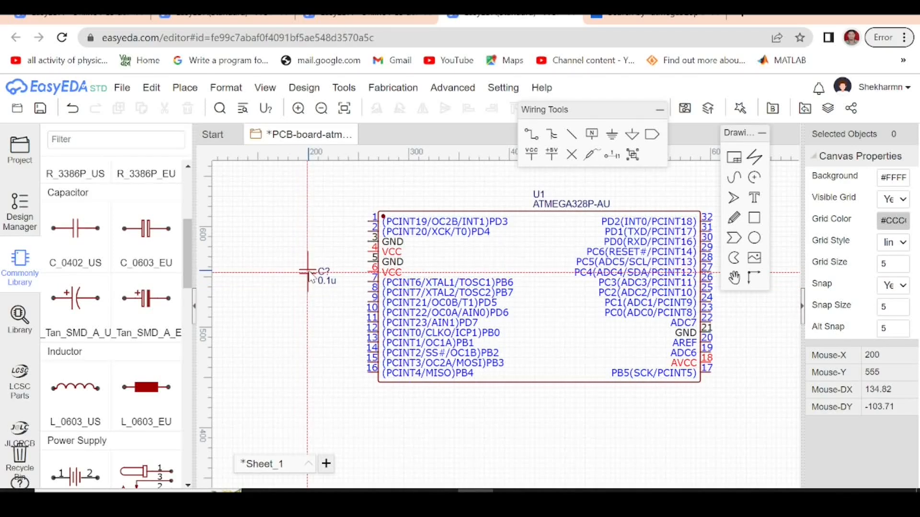
left_click(309, 275)
Copy capacitor C1, place the duplicate vertically just left of it at the same height, and deselect it.
scroll(308, 276, "up", 4)
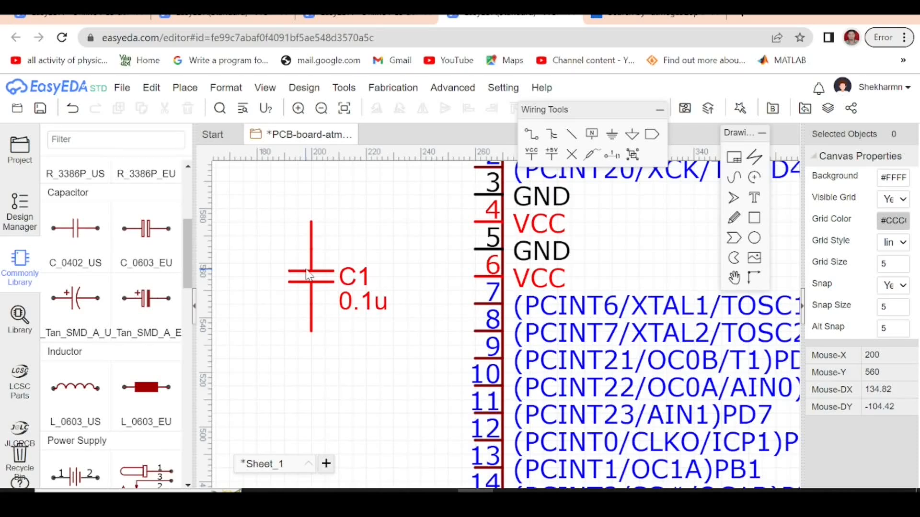
scroll(306, 276, "down", 3)
scroll(300, 268, "up", 4)
scroll(423, 308, "down", 4)
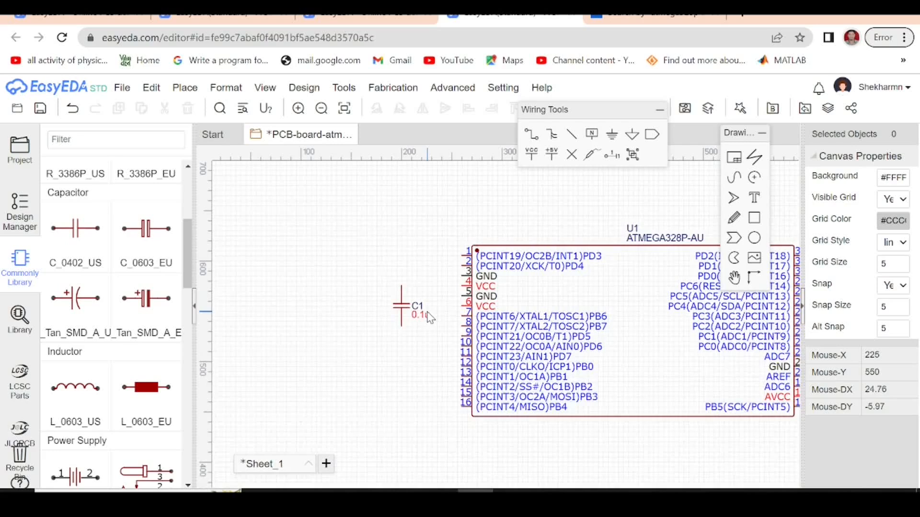
left_click(408, 314)
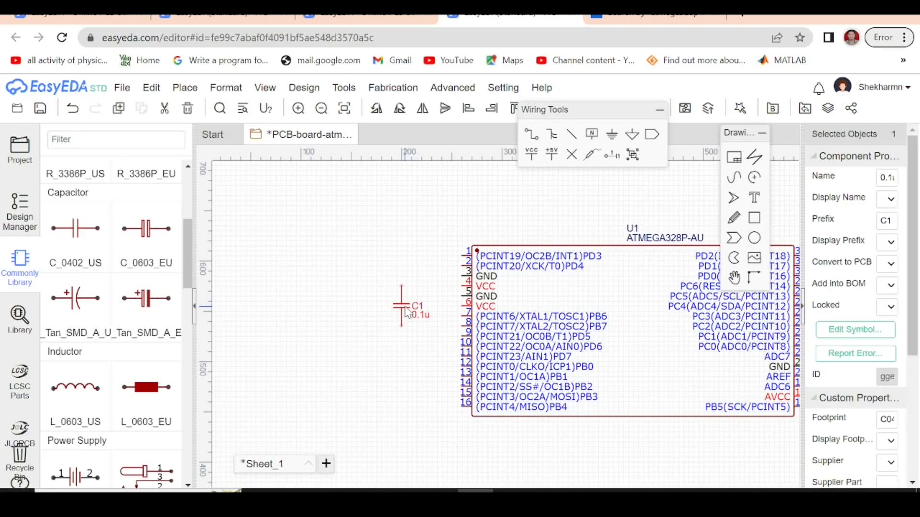
key("ctrl+c")
key("ctrl+v")
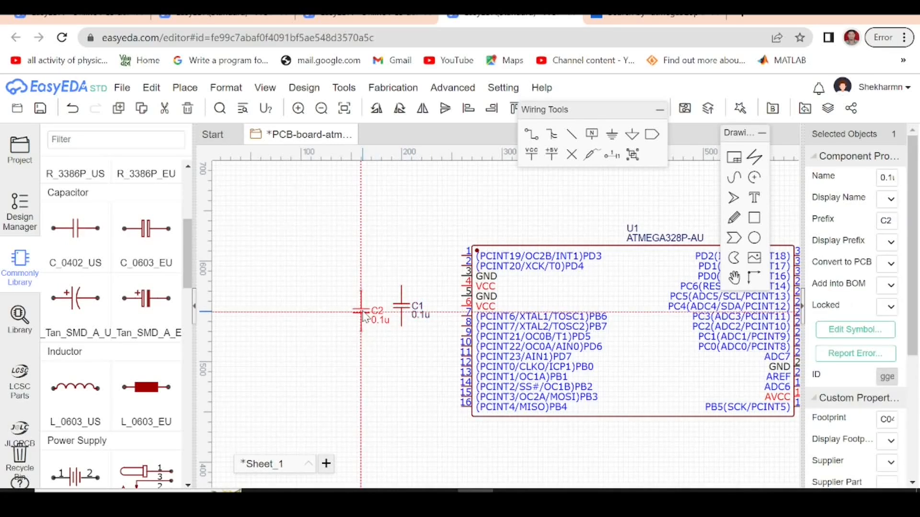
left_click(359, 312)
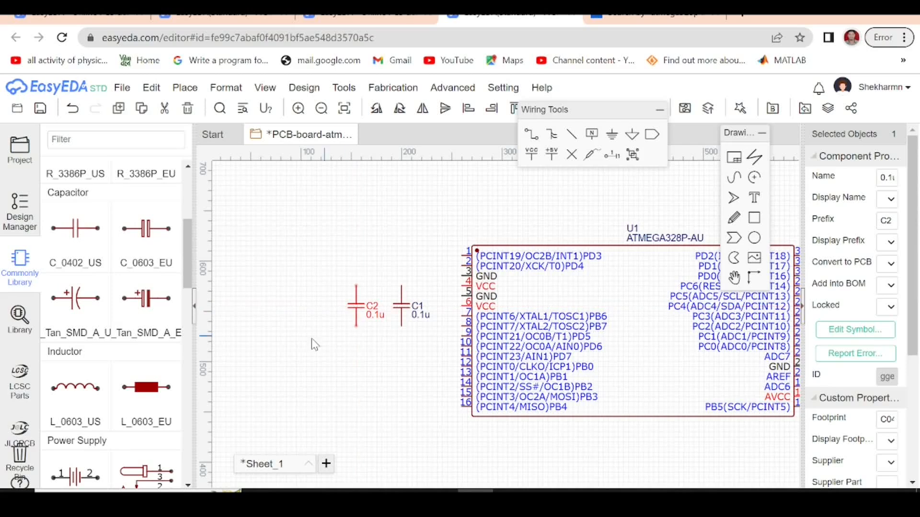
left_click(280, 360)
Copy capacitor C1 again, rotate the duplicate to horizontal, and place it right of the ATMEGA328P-AU level with the AREF pin.
scroll(402, 311, "up", 8)
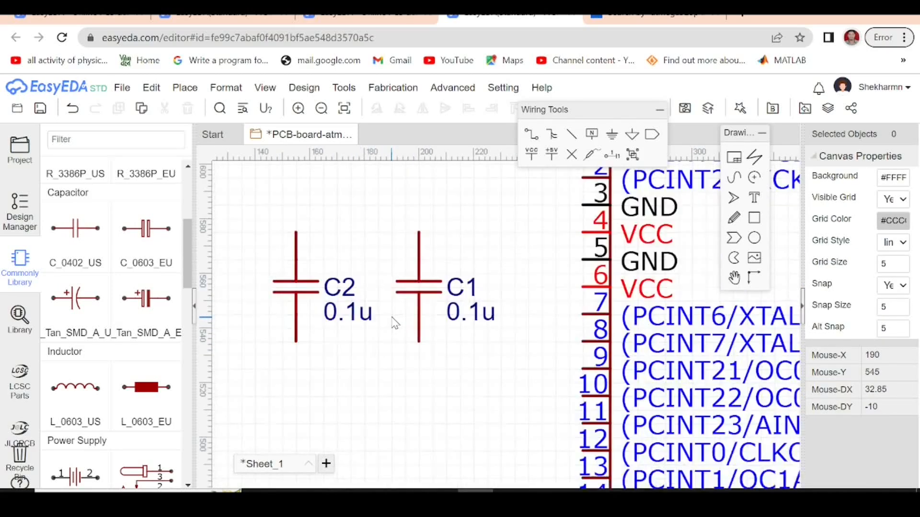
scroll(477, 318, "down", 6)
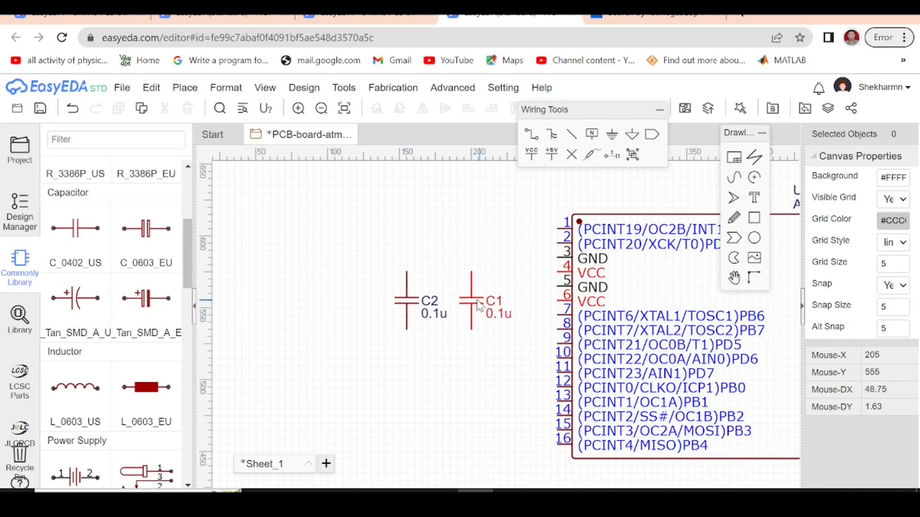
left_click(475, 305)
key("ctrl+c")
key("ctrl+v")
key("space")
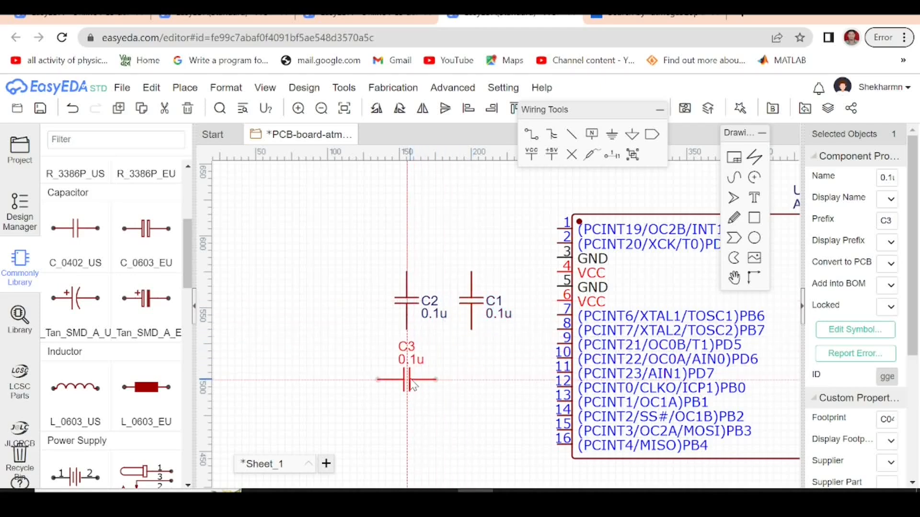
scroll(355, 370, "down", 2)
scroll(355, 369, "down", 2)
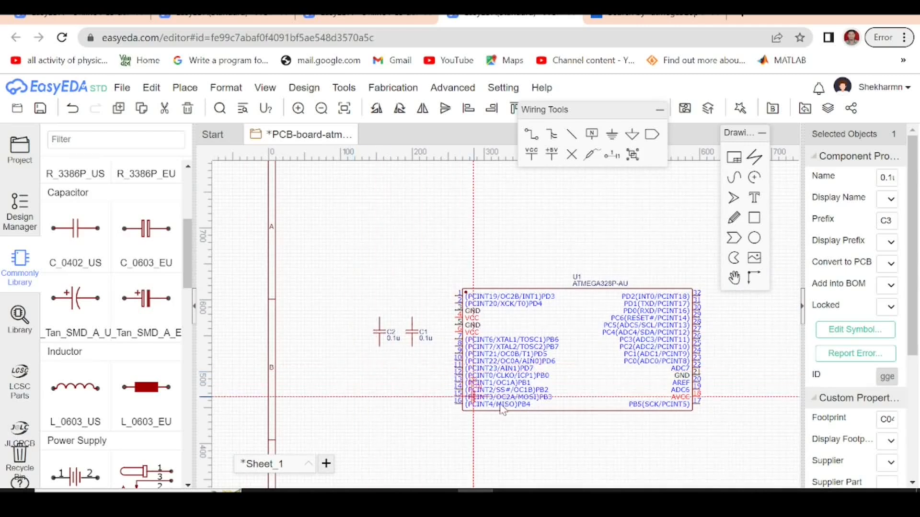
scroll(740, 374, "up", 5)
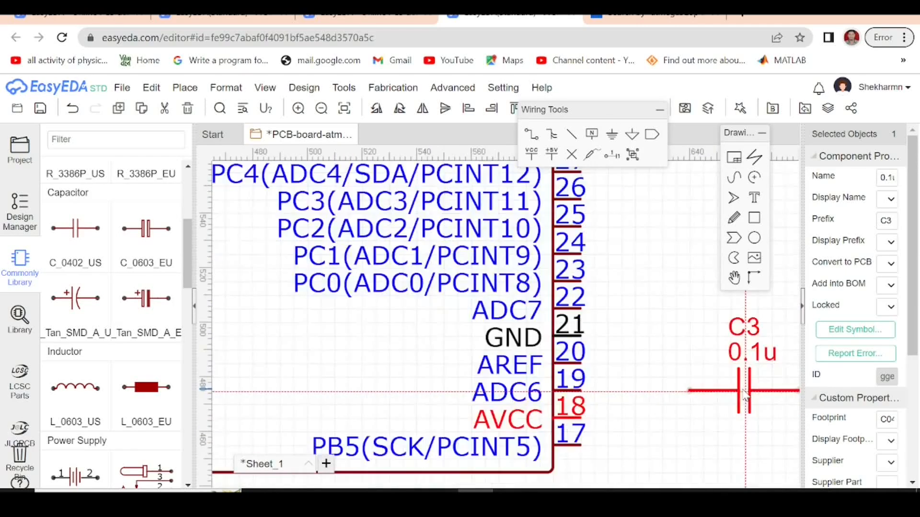
left_click(740, 358)
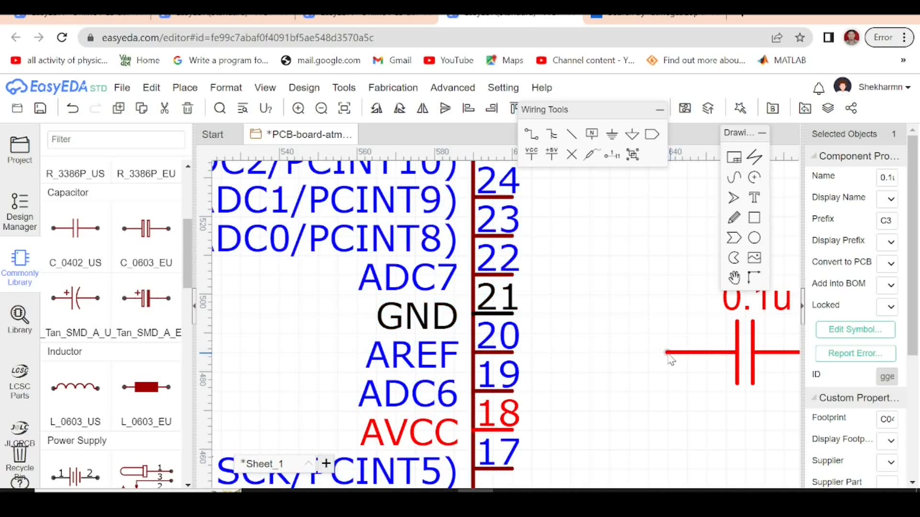
Set the EU-style resistor in the common library to the R_0402_EU package variant.
scroll(567, 366, "down", 5)
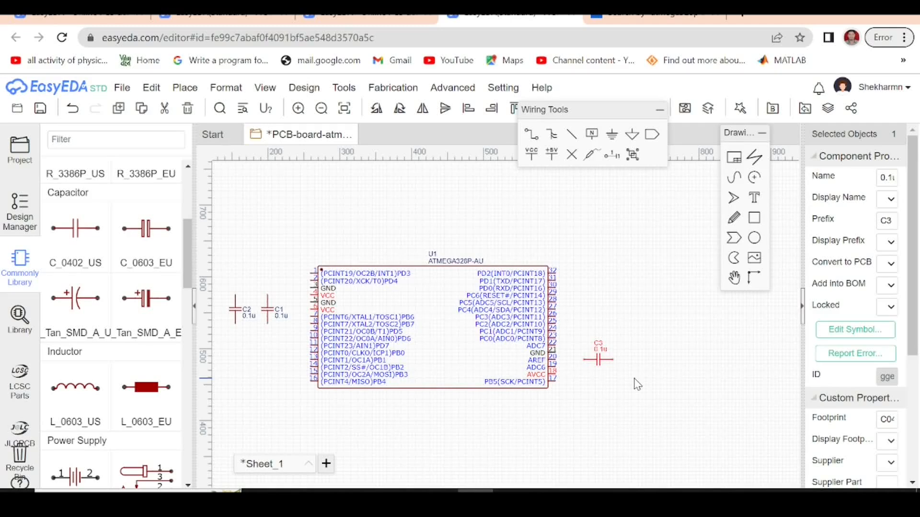
scroll(637, 384, "down", 1)
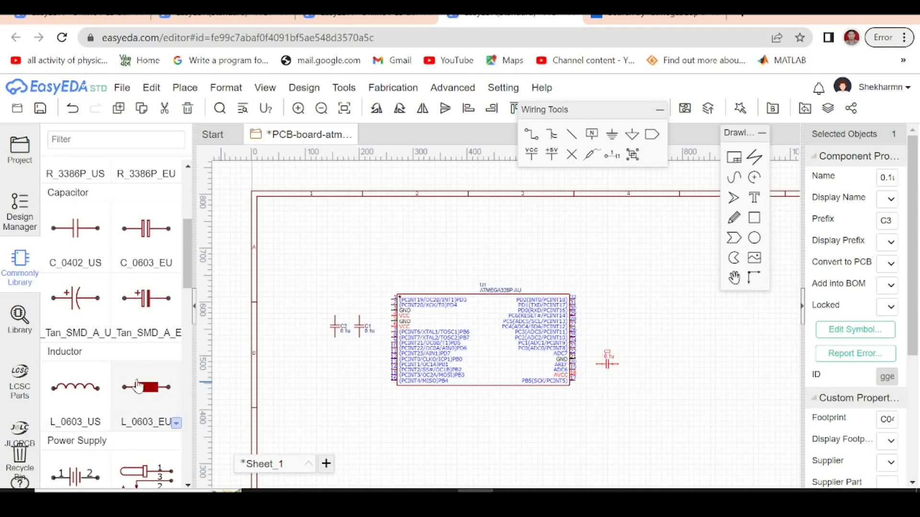
scroll(187, 272, "up", 5)
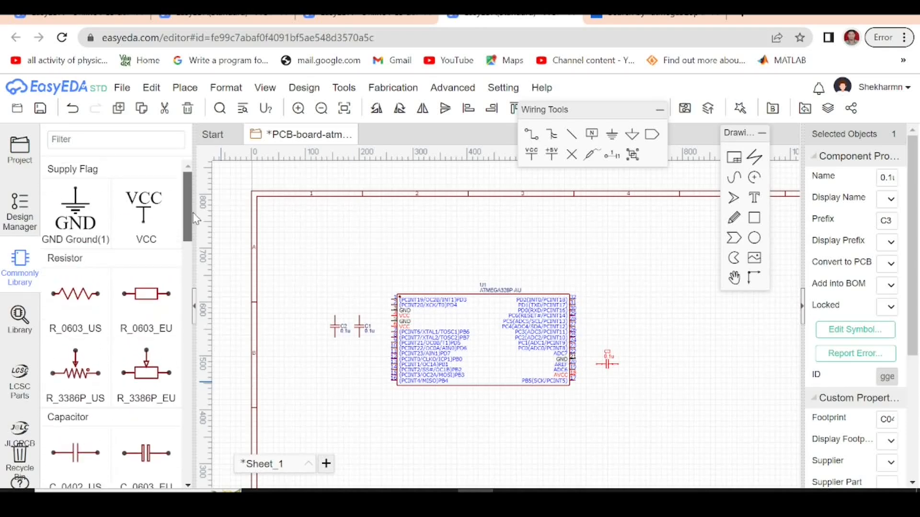
scroll(175, 400, "down", 8)
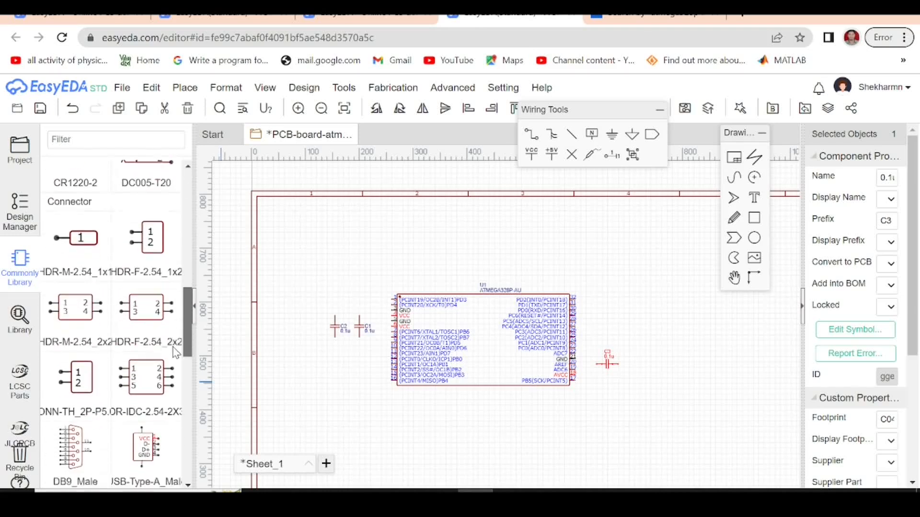
scroll(175, 400, "down", 8)
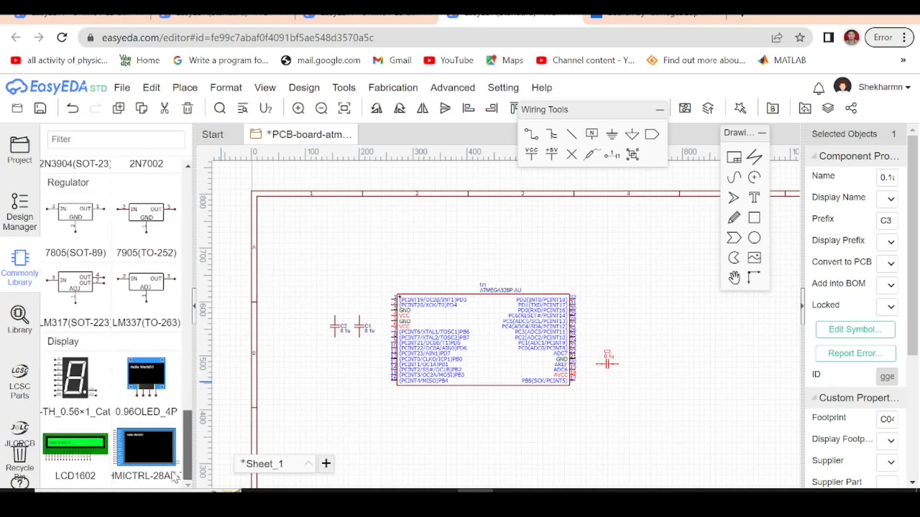
scroll(173, 484, "up", 15)
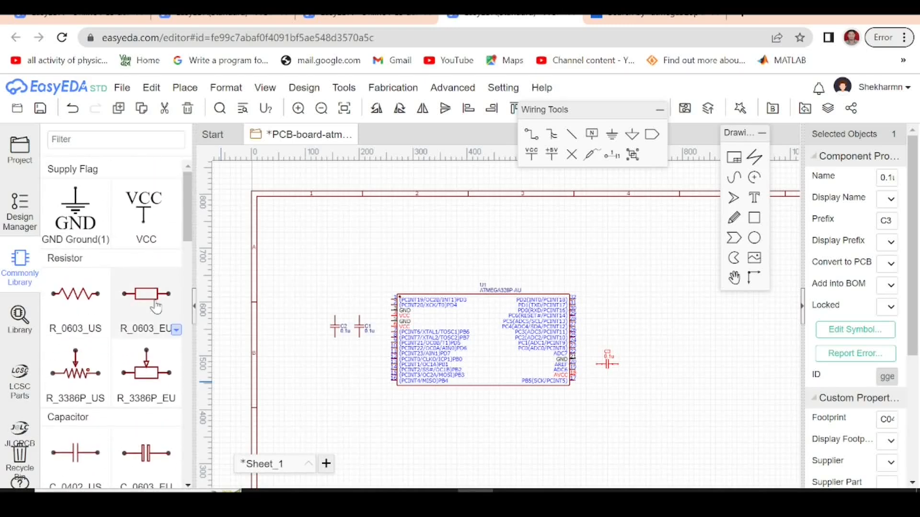
left_click(177, 330)
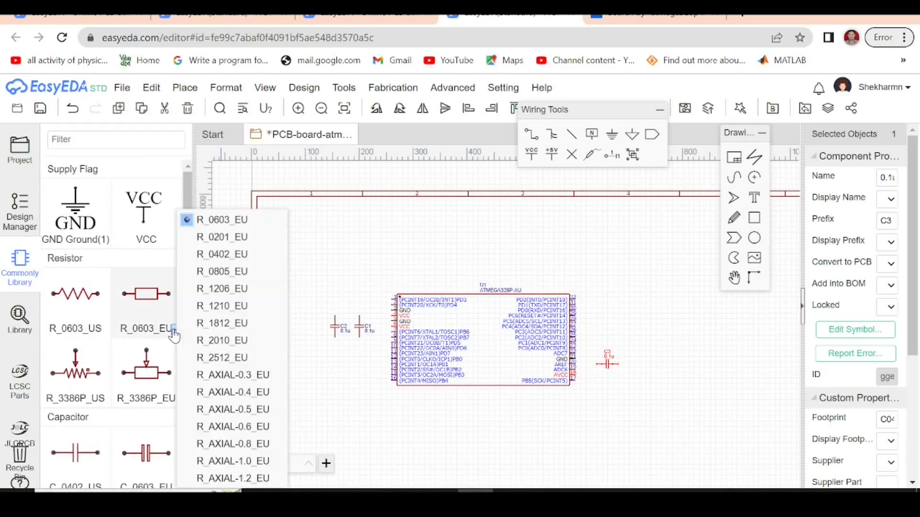
left_click(214, 254)
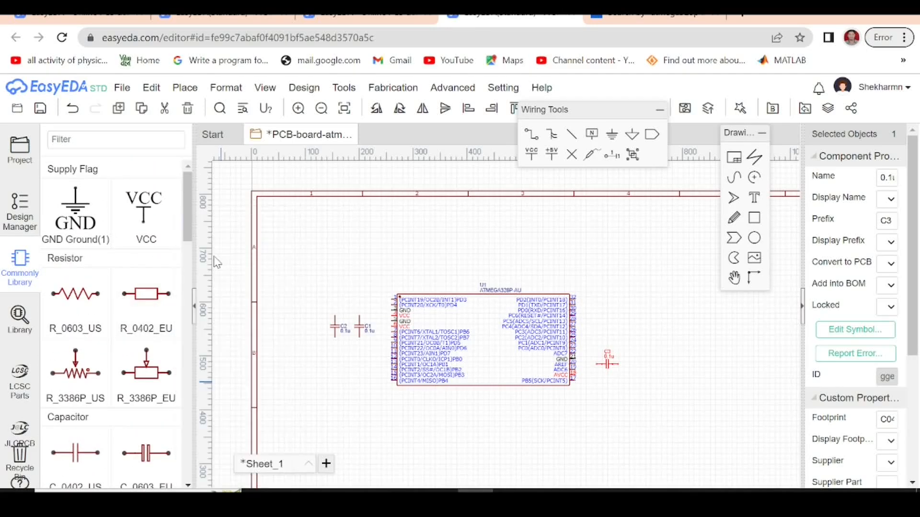
Place one 1k R_0402_EU resistor, rotated to vertical, right of the ATMEGA328P-AU's upper pins and above C3, and end placement.
left_click(147, 298)
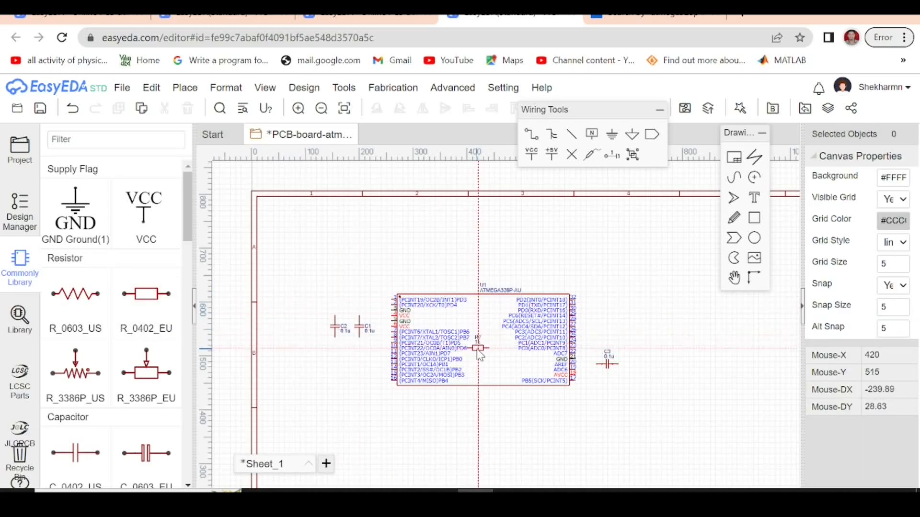
scroll(391, 385, "up", 3)
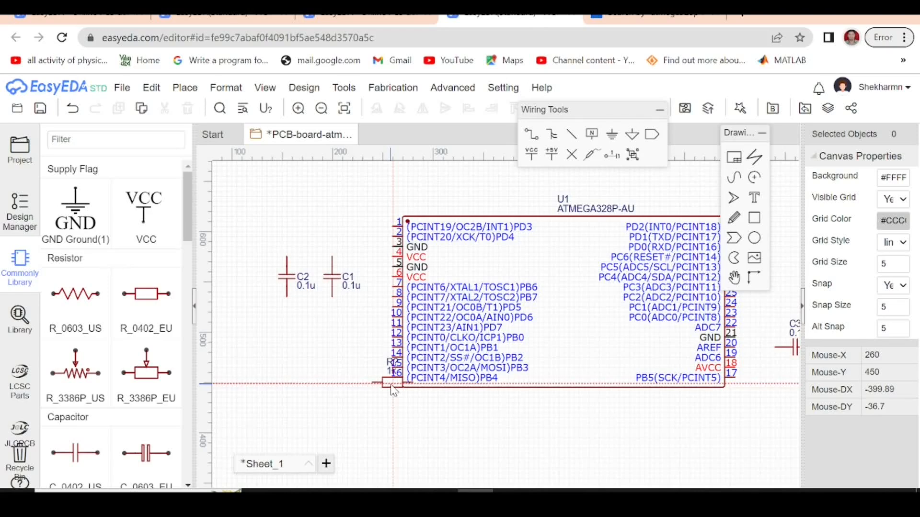
scroll(393, 390, "down", 3)
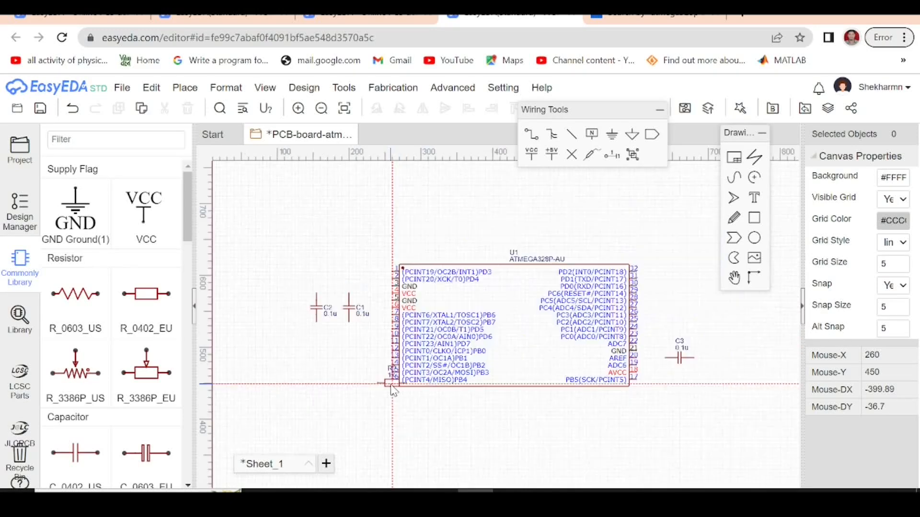
scroll(541, 367, "up", 6)
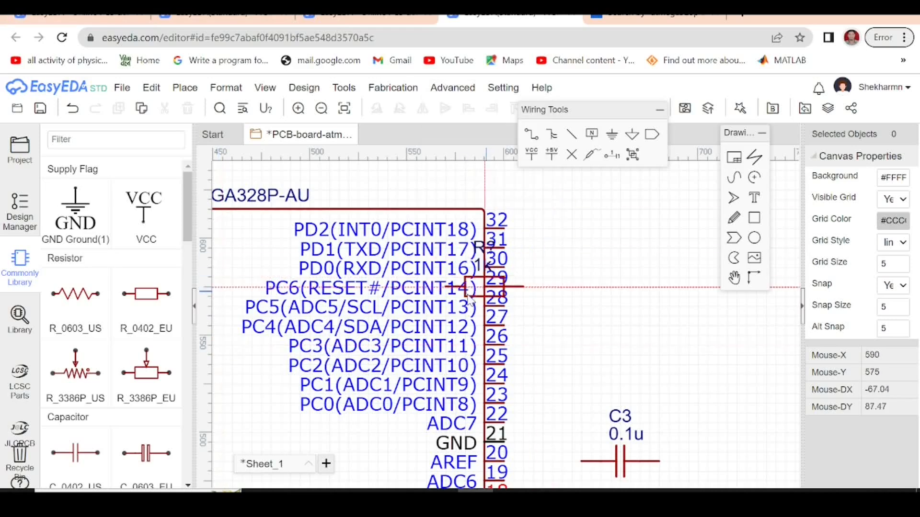
key("space")
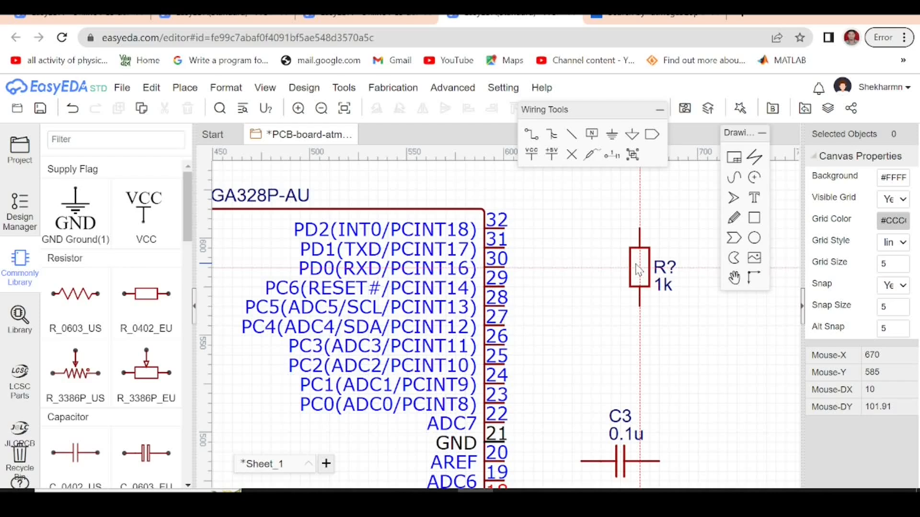
left_click(631, 253)
key("Escape")
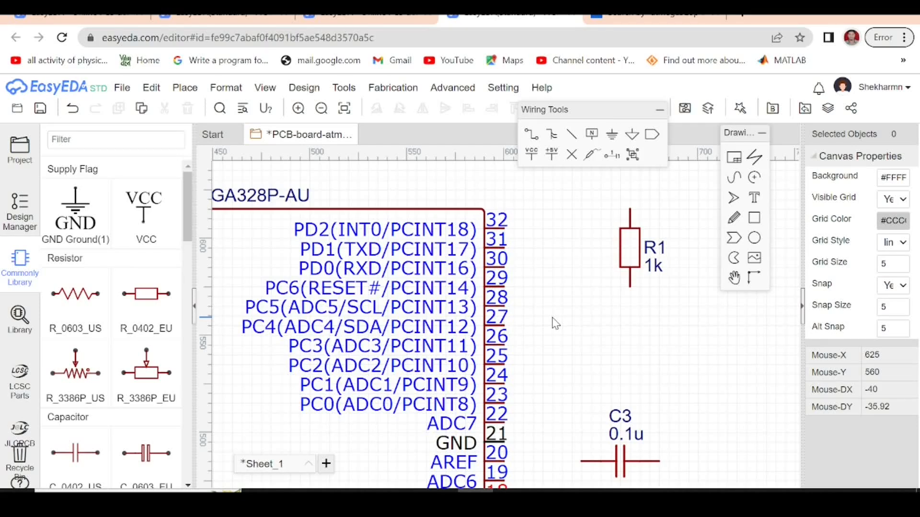
Place one K2-3.6×6.1_SMD key switch horizontally to the right of resistor R1, level with its lower end, and end placement.
left_click_drag(185, 214, 200, 384)
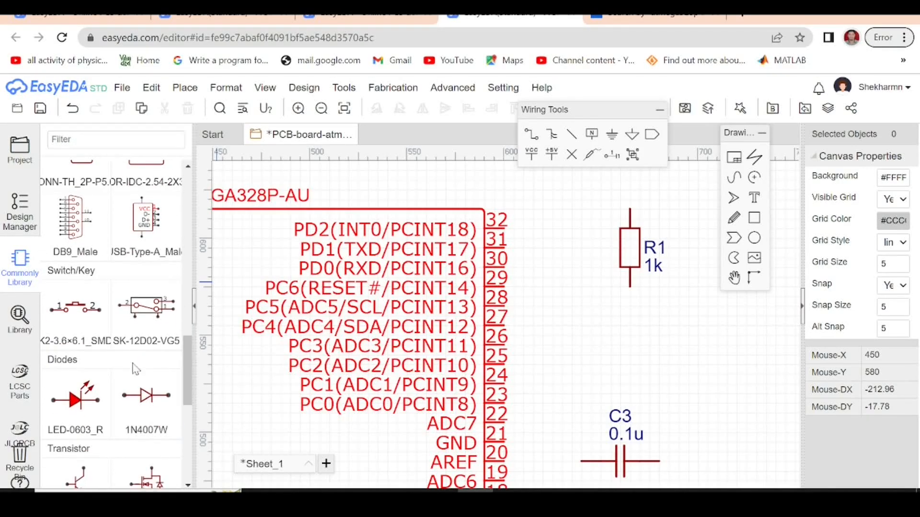
left_click(71, 318)
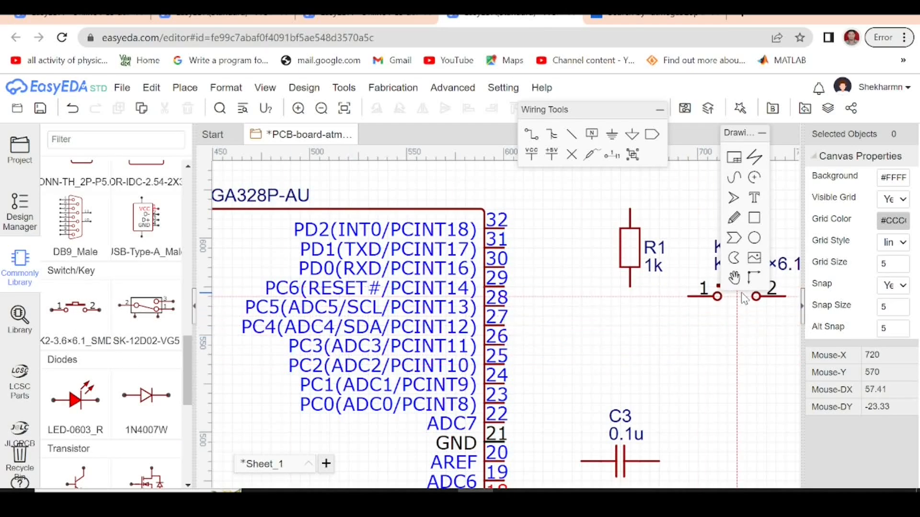
left_click(742, 303)
key("Escape")
scroll(572, 345, "down", 1)
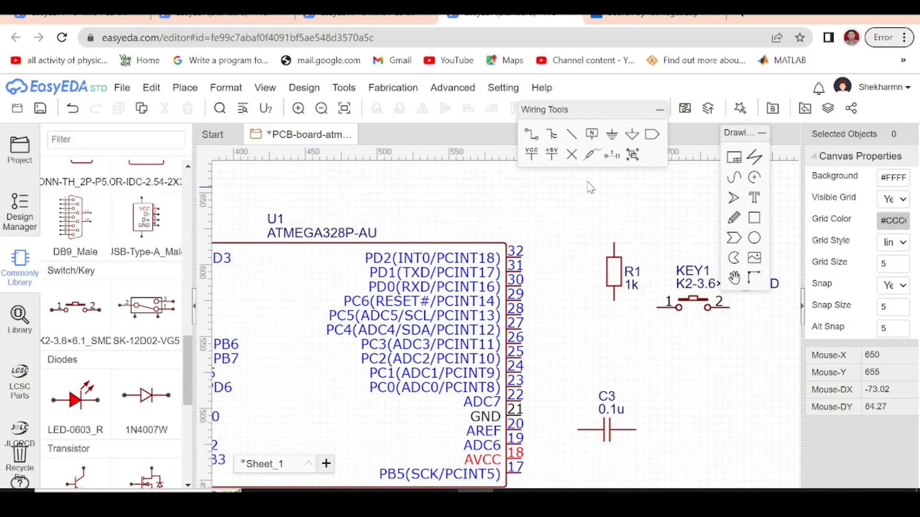
Attach a +5V supply flag to the upper pin of resistor R1 and end placement.
left_click(551, 155)
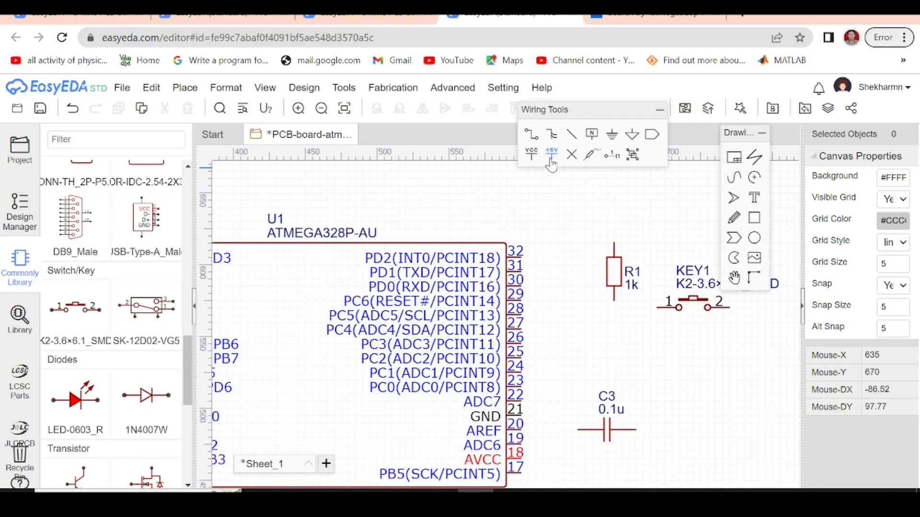
left_click(614, 244)
key("Escape")
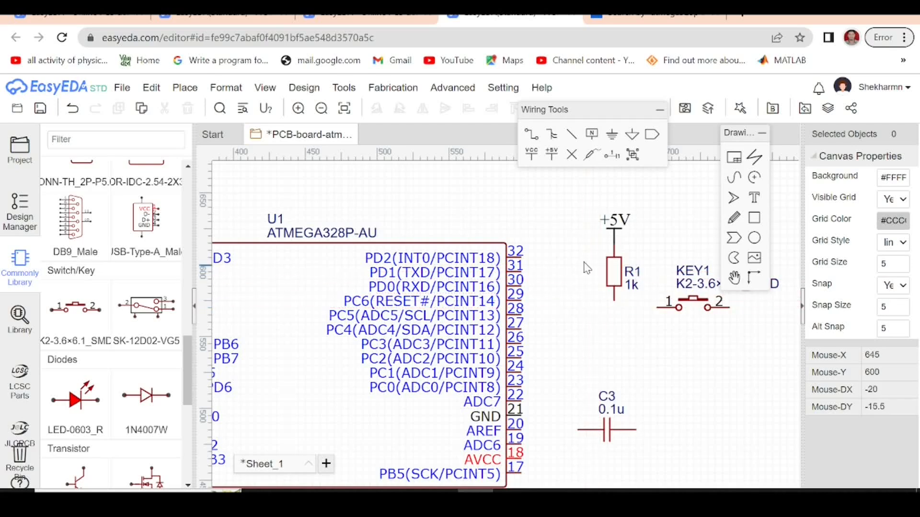
Place one GND flag just below and right of KEY1's pin 2 and another just right of capacitor C3.
left_click(632, 136)
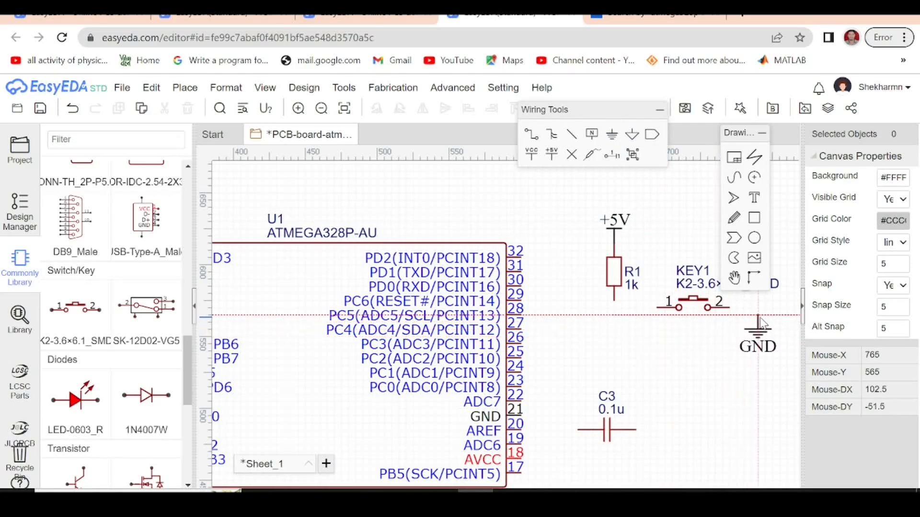
left_click(759, 318)
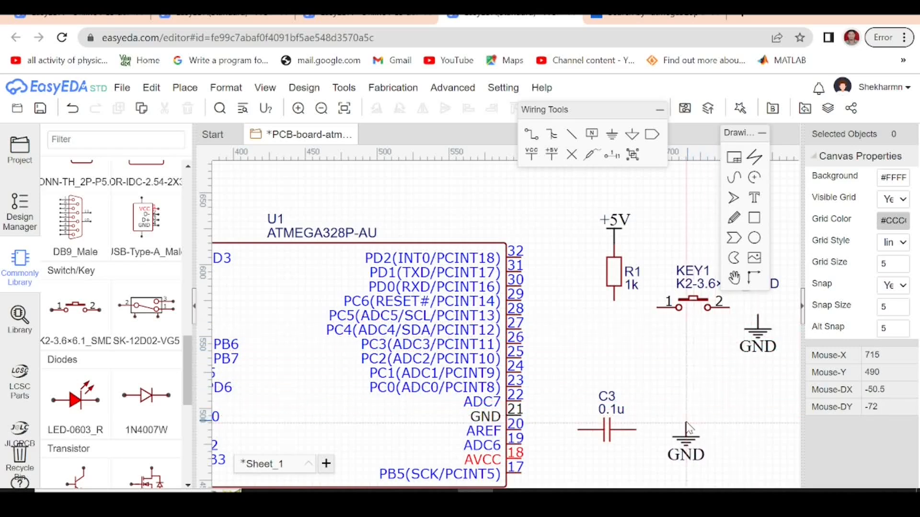
left_click(672, 431)
Place a third GND flag centred below capacitors C2 and C1 and end placement.
scroll(675, 422, "down", 4)
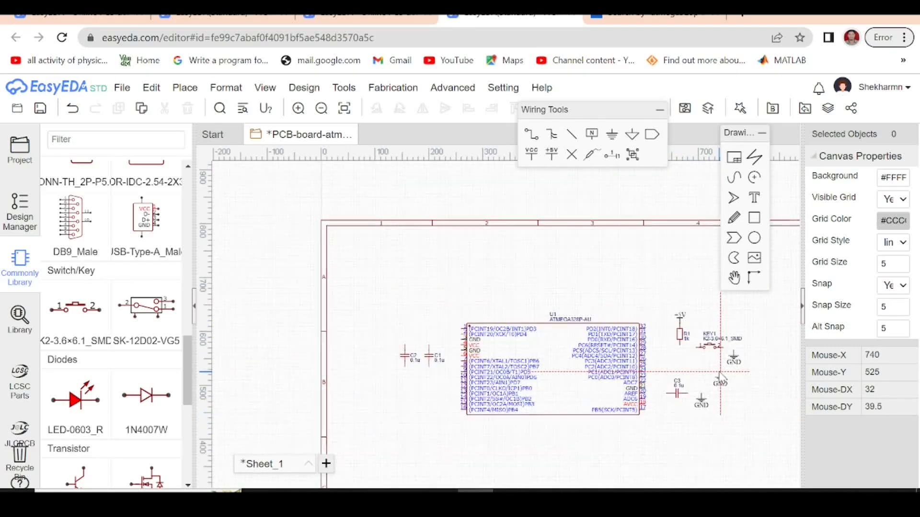
scroll(406, 381, "up", 4)
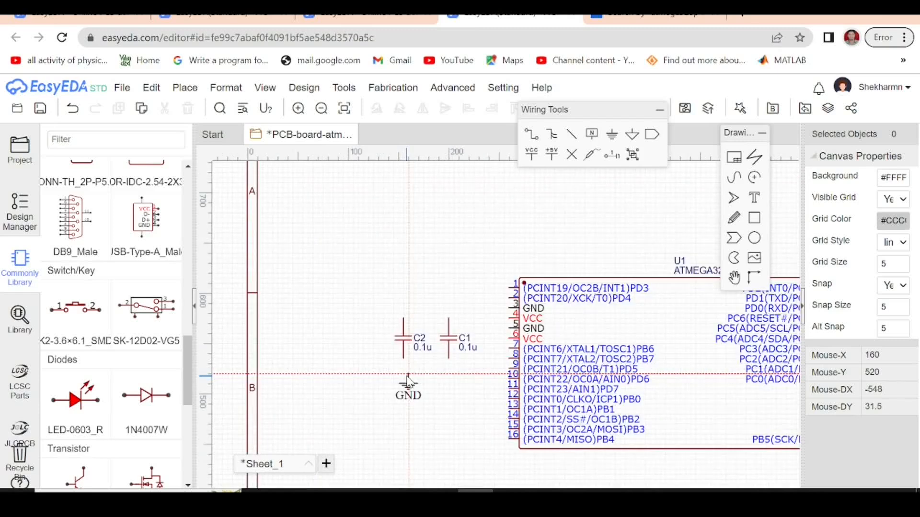
scroll(408, 382, "up", 4)
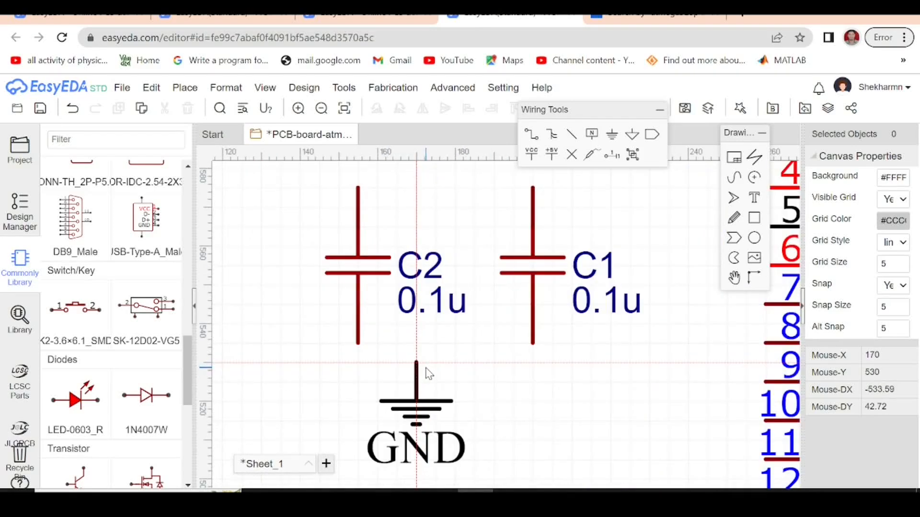
left_click(453, 381)
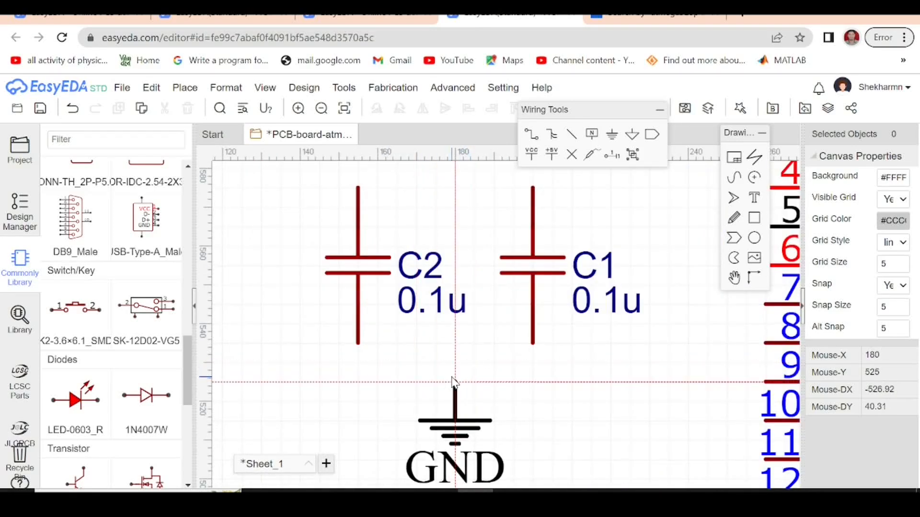
scroll(433, 354, "down", 3)
scroll(433, 352, "down", 3)
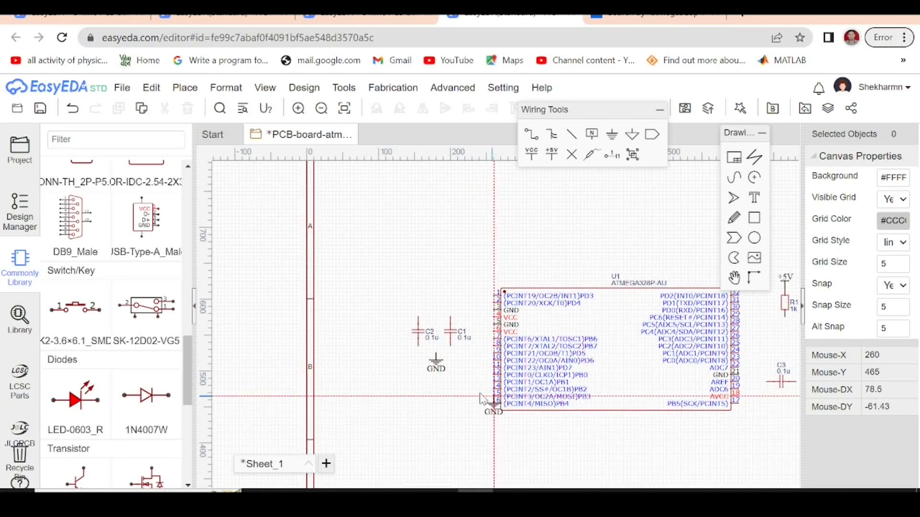
scroll(493, 403, "down", 3)
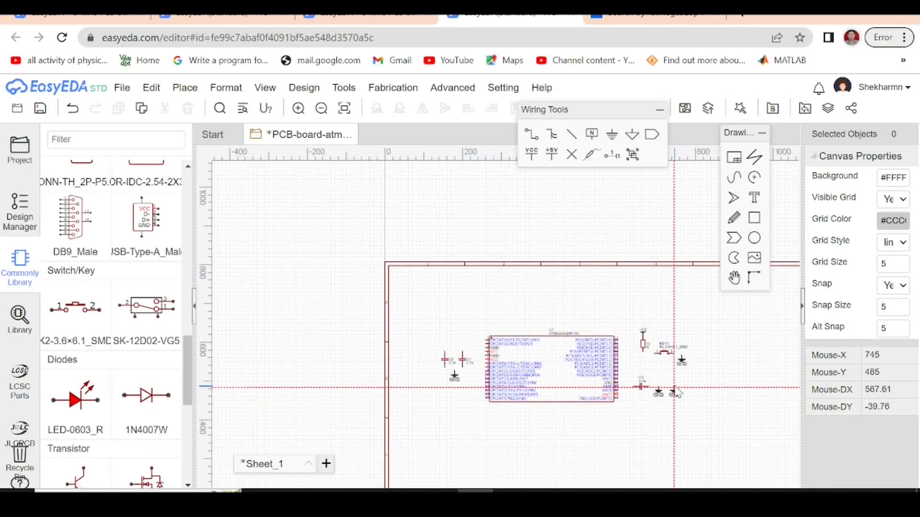
scroll(679, 372, "up", 3)
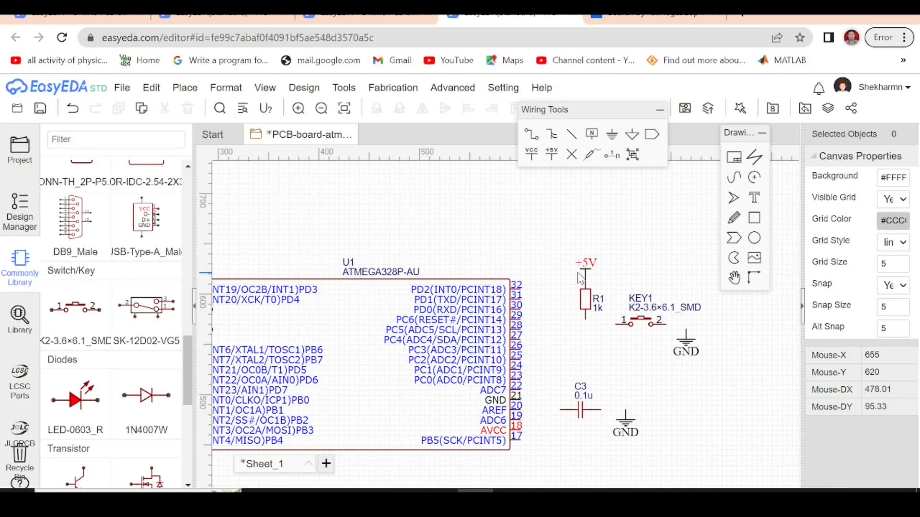
scroll(357, 402, "down", 2)
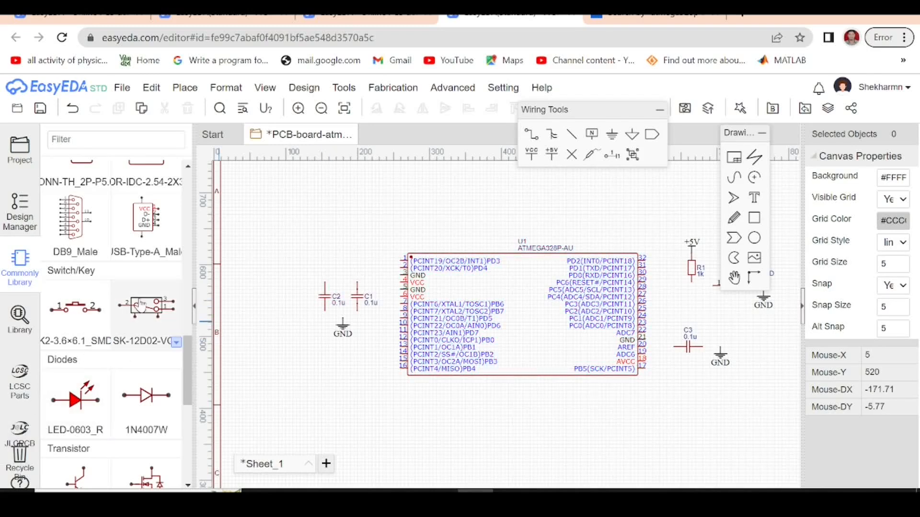
Place a 1k R_0402_EU resistor, rotated to vertical, between the GND flag and the ATMEGA328P-AU's lower left-hand pins.
left_click_drag(187, 361, 186, 208)
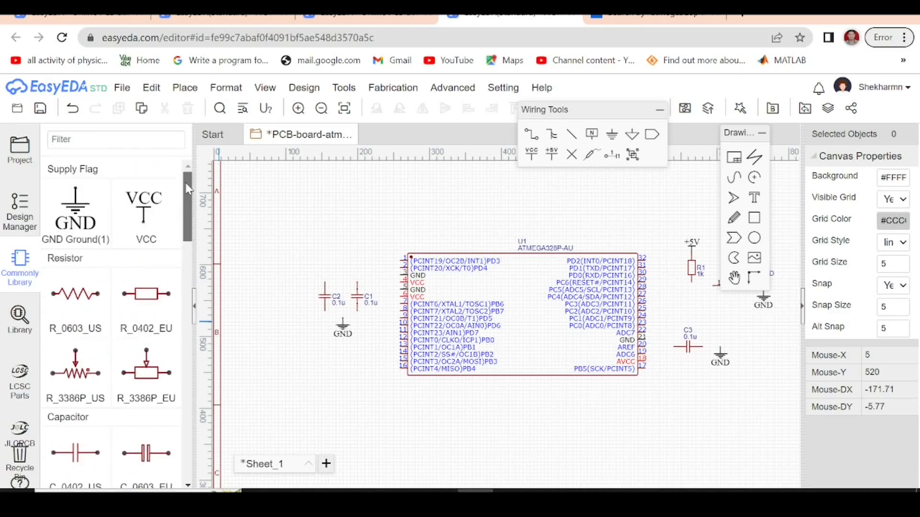
left_click(138, 293)
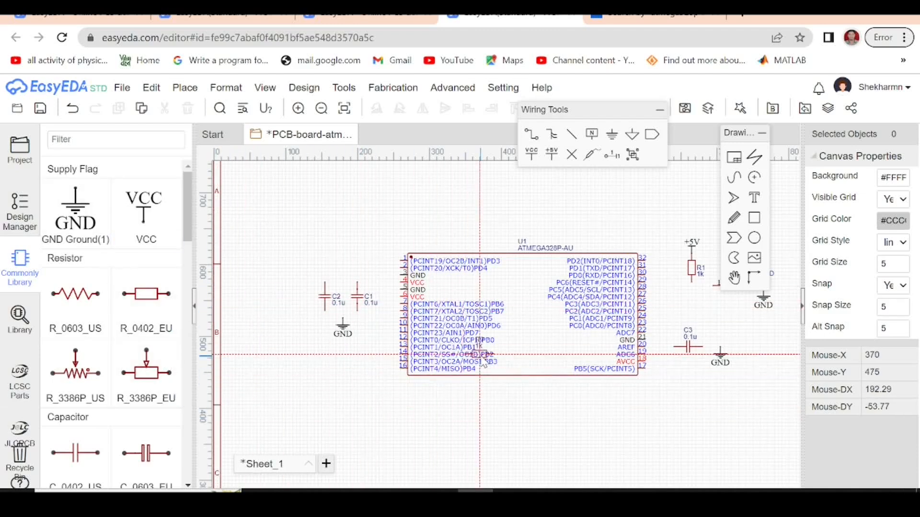
scroll(482, 355, "up", 2)
scroll(485, 364, "down", 2)
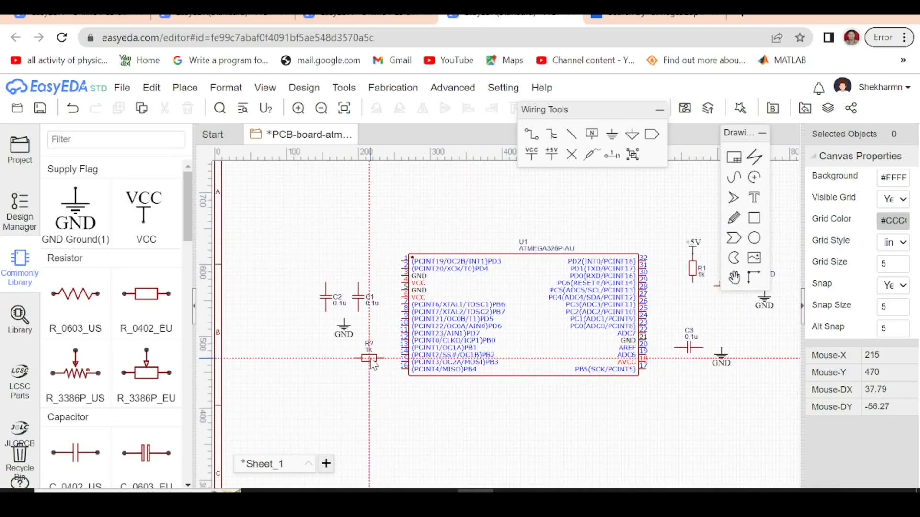
scroll(372, 363, "up", 2)
key("space")
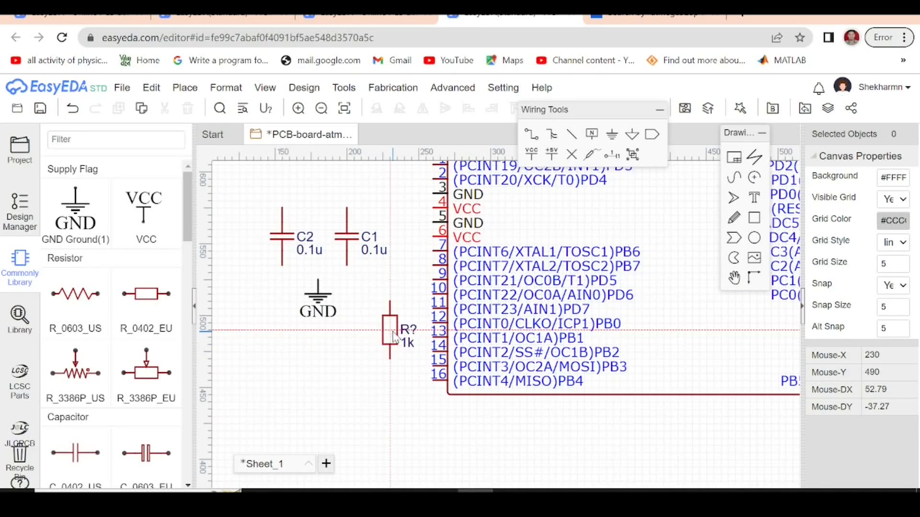
left_click(390, 330)
scroll(390, 377, "down", 1)
scroll(317, 281, "up", 1)
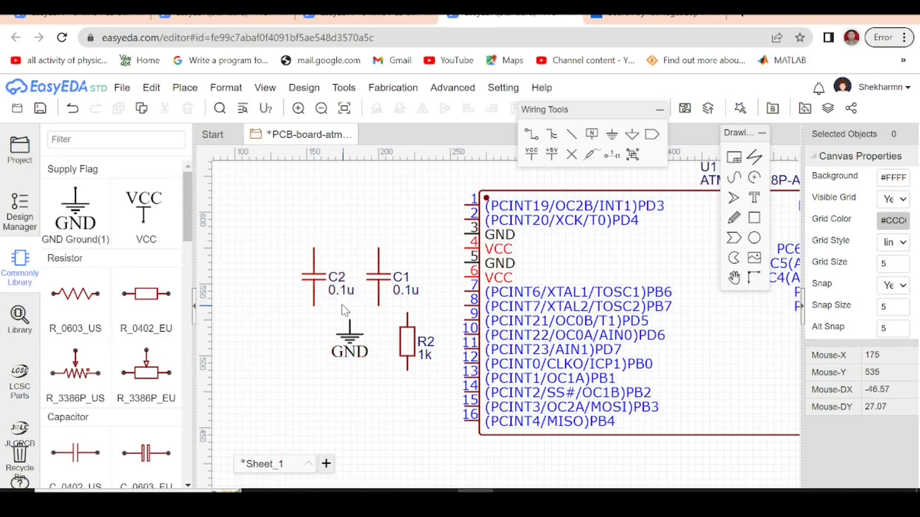
Move C2, C1 and their GND flag together up and left away from the ATMEGA328P-AU, and shift R2 slightly up and left.
left_click(315, 280)
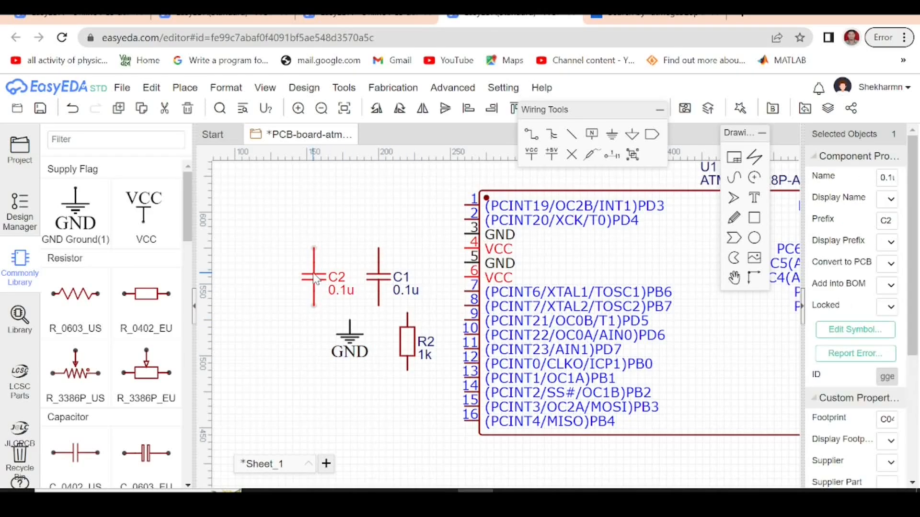
left_click(377, 277, "ctrl")
left_click(355, 337, "ctrl")
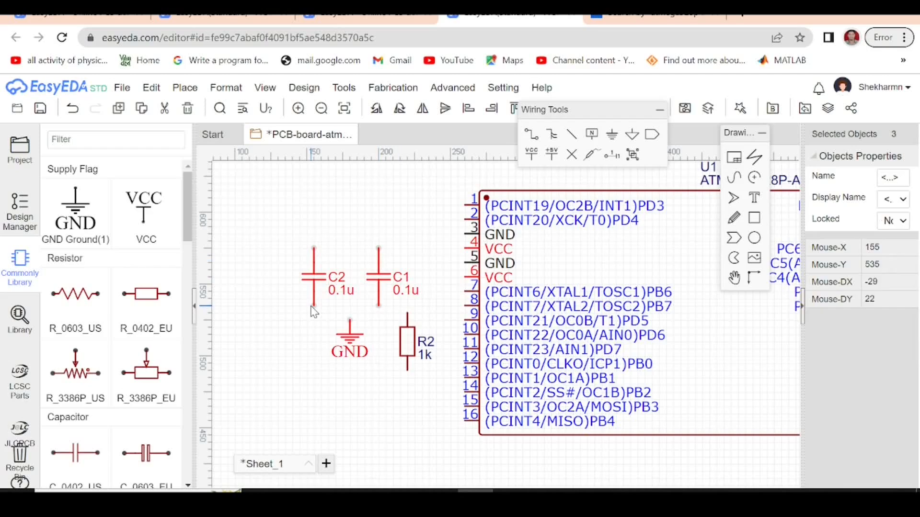
left_click_drag(376, 274, 329, 256)
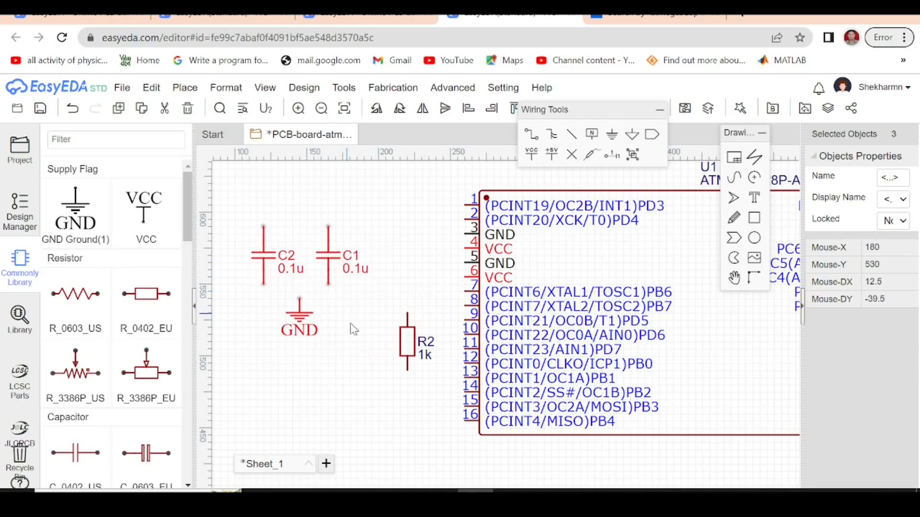
left_click(362, 356)
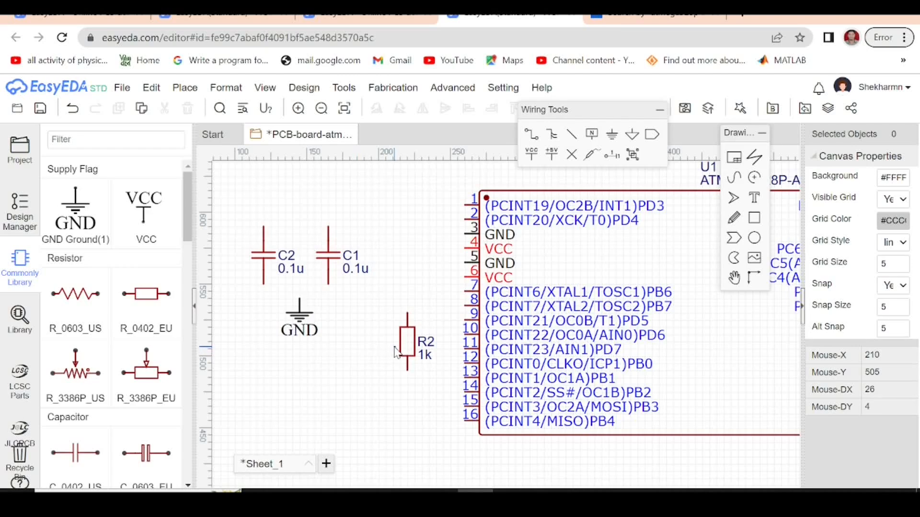
left_click_drag(401, 340, 394, 326)
left_click(398, 393)
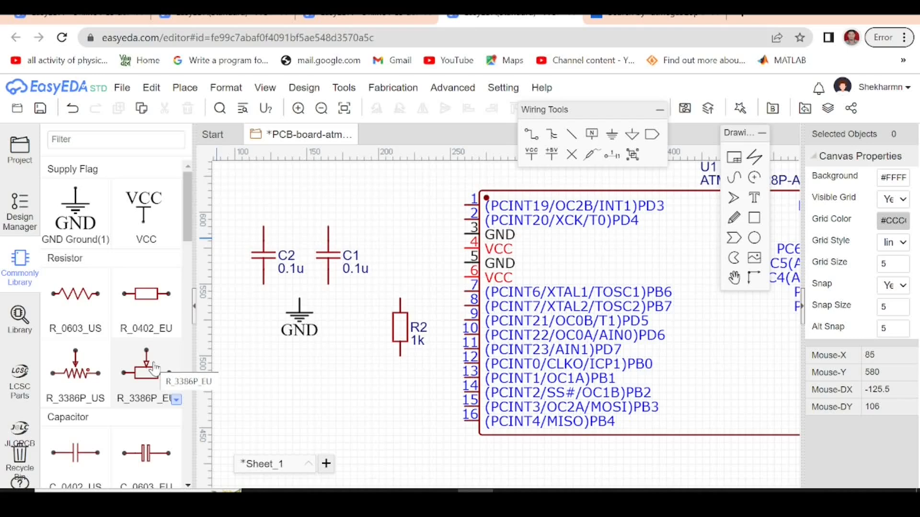
Search the component library for "crystal txc 7a", replacing the previous search term.
left_click(20, 317)
left_click(415, 116)
left_click(420, 120)
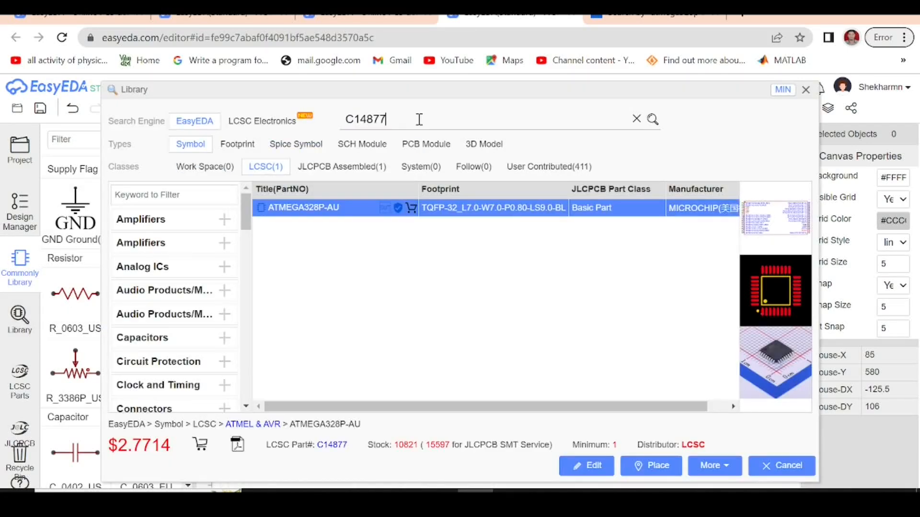
key("BackSpace")
key("BackSpace")
key("BackSpace")
key("BackSpace")
key("BackSpace")
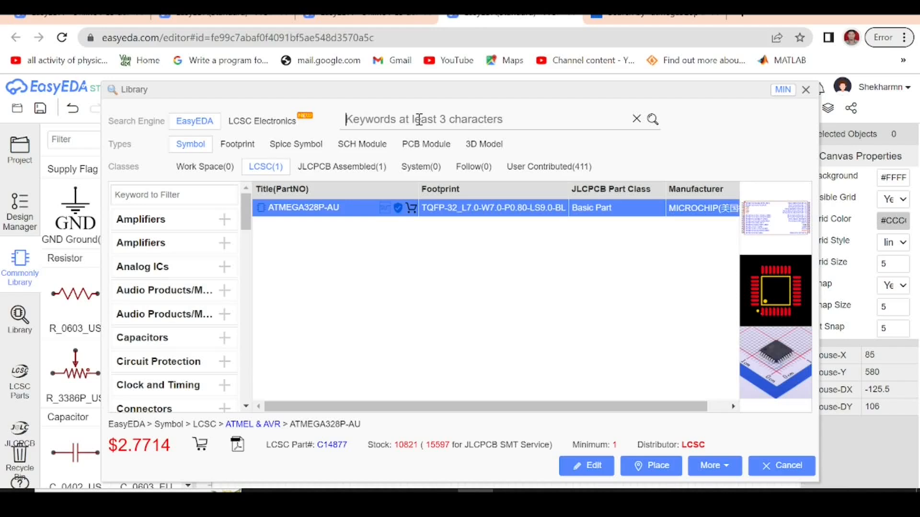
type("crystal txc 7a")
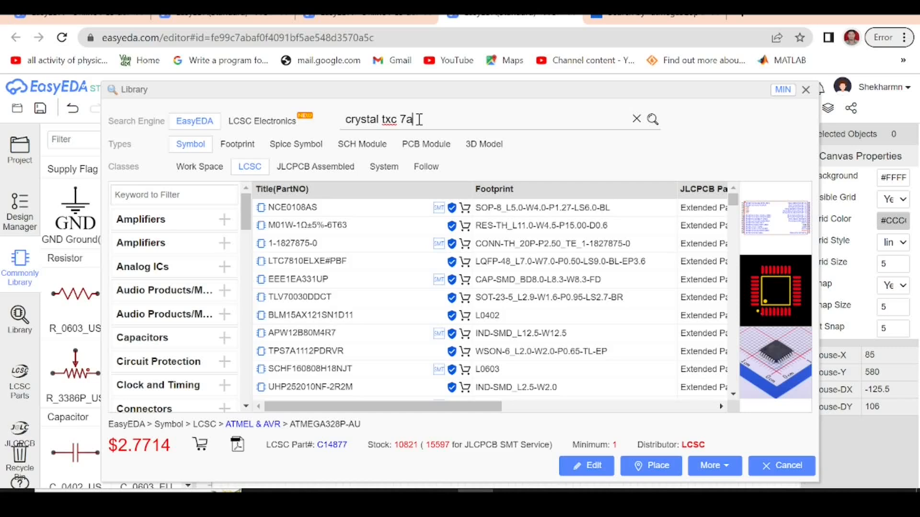
key("Return")
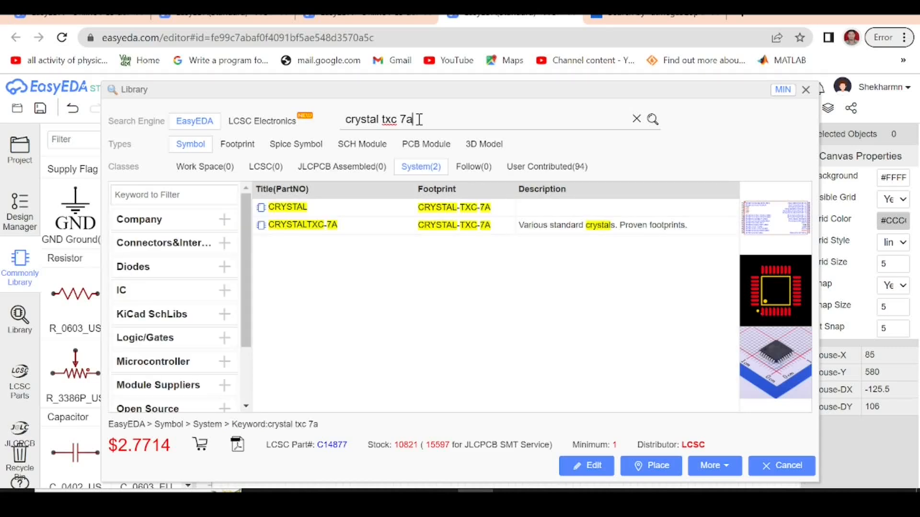
Place one CRYSTALTXC-7A from the system results, rotated so its pins run vertically, just left of R2, and end placement.
left_click(346, 208)
left_click(357, 227)
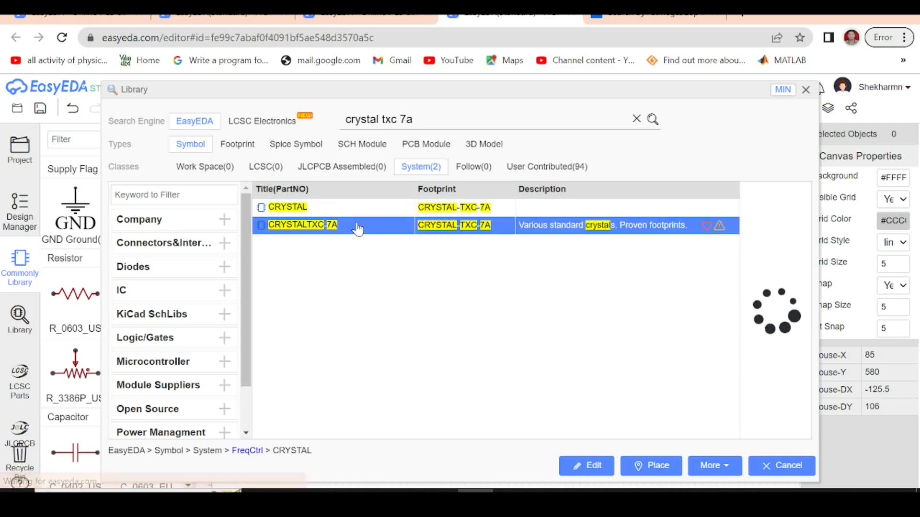
left_click(656, 470)
key("space")
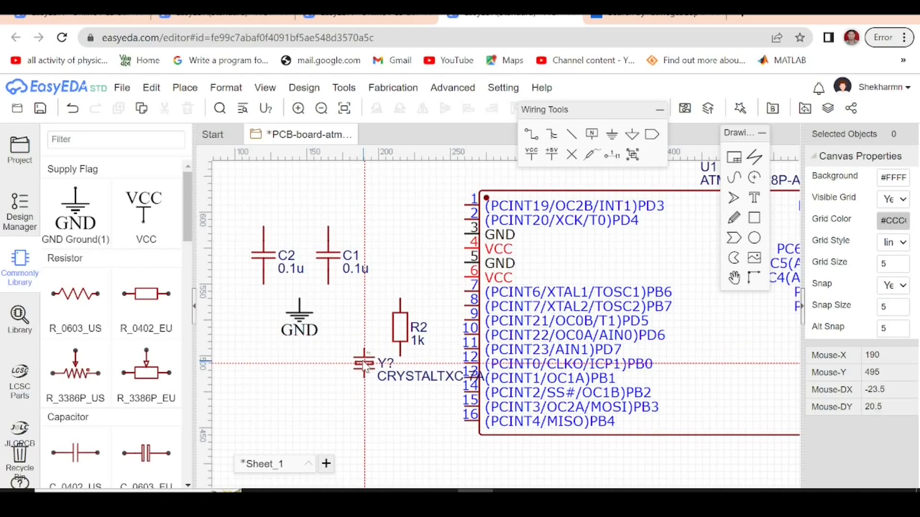
left_click(364, 327)
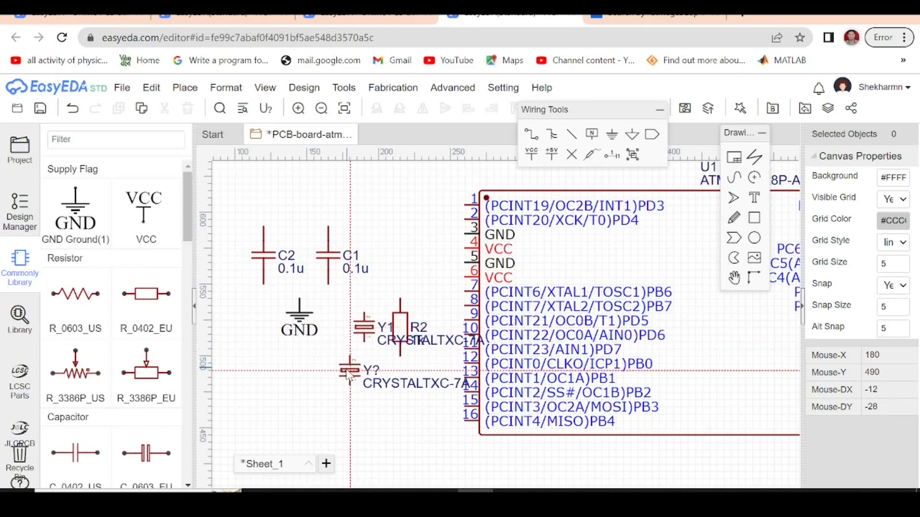
key("Escape")
Move the CRYSTALTXC-7A name label below and left of the crystal, and shift the GND flag further left to free space.
left_click_drag(443, 352, 300, 357)
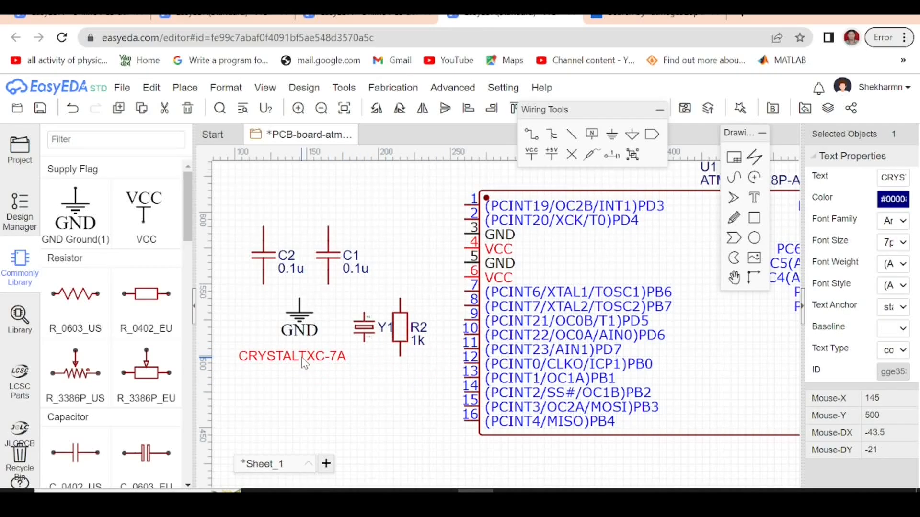
left_click(306, 363)
left_click_drag(306, 319, 249, 320)
left_click(309, 404)
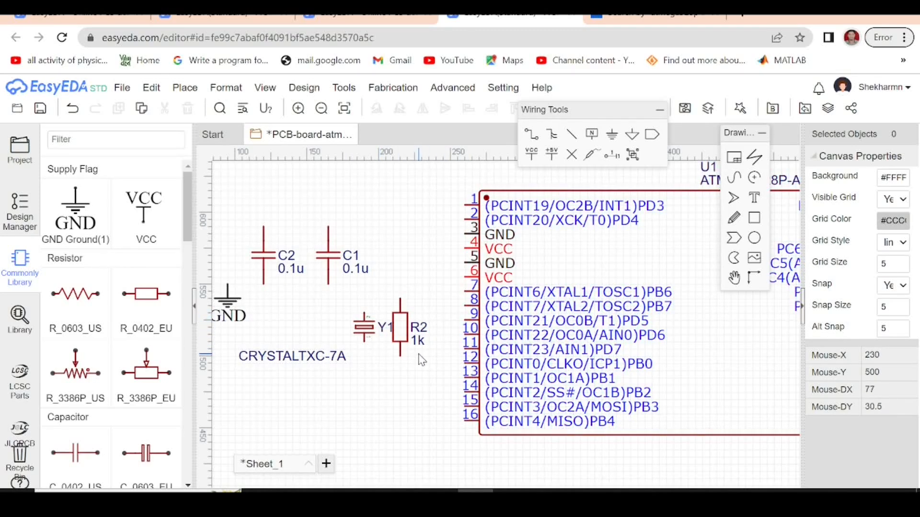
Place two horizontal non-polarised 0.1u capacitors from the common library left of crystal Y1, one above the other, and end placement.
scroll(128, 340, "down", 1)
left_click(173, 373)
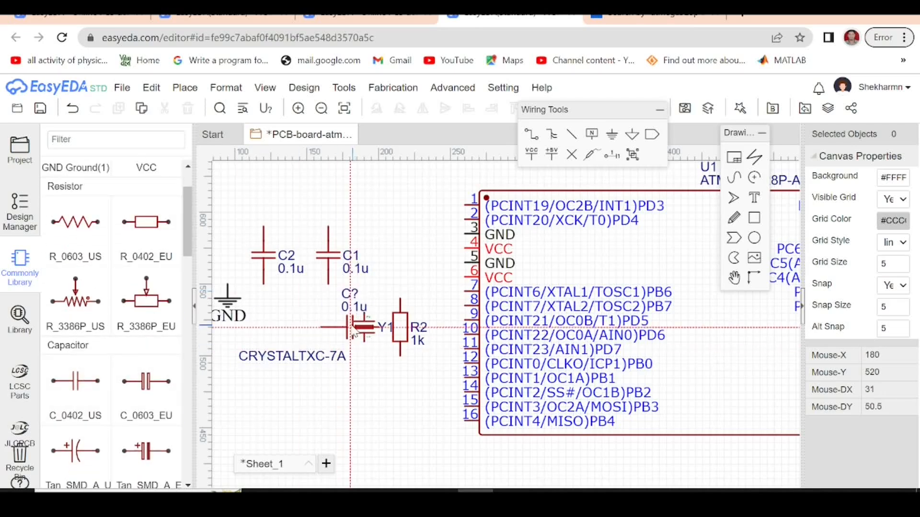
left_click(314, 312)
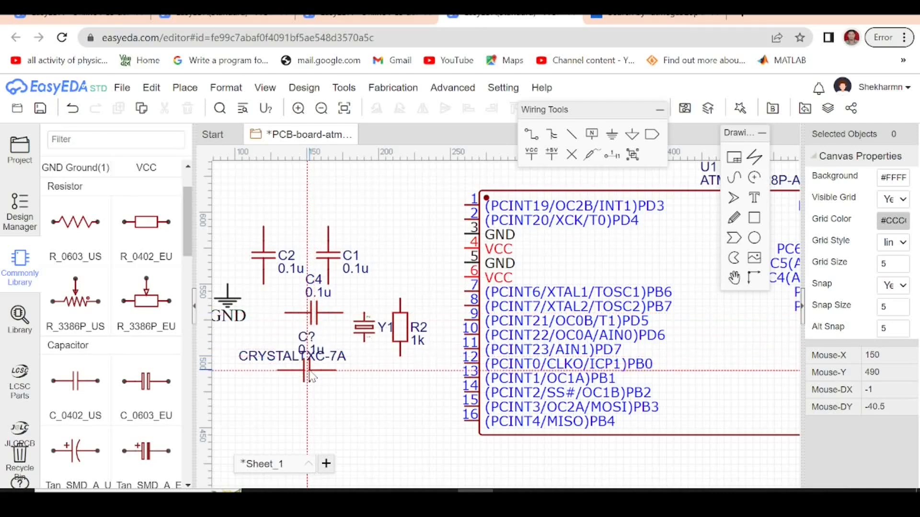
left_click(315, 377)
key("Escape")
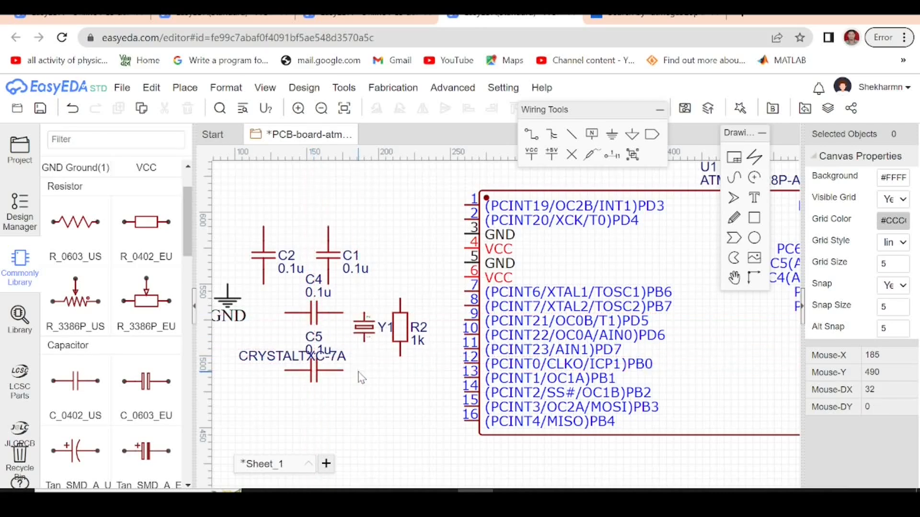
Move the C4 and C5 designators to the lower right of their capacitors and shift the CRYSTALTXC-7A label right, beneath the crystal.
left_click_drag(312, 283, 329, 387)
left_click(346, 318)
left_click_drag(267, 362, 381, 377)
left_click(365, 414)
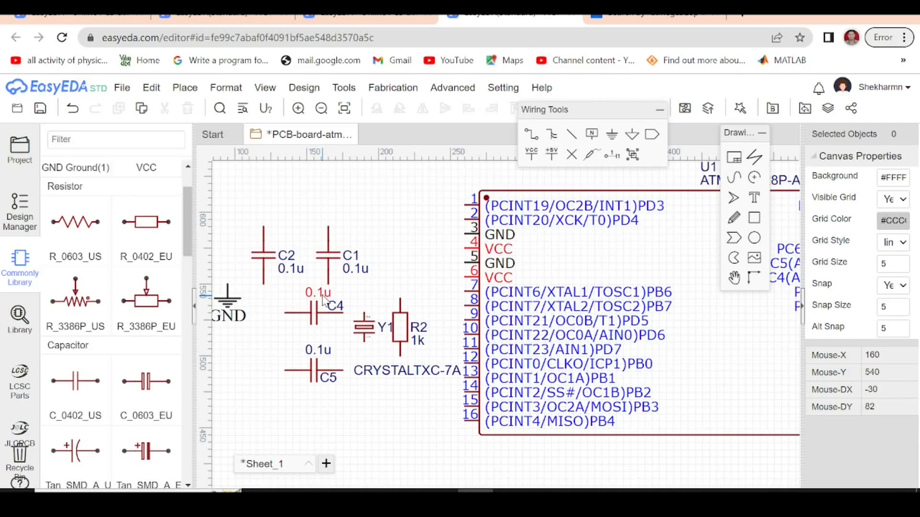
Set the values of capacitors C4 and C5 to 22pF.
scroll(325, 301, "up", 4)
scroll(549, 341, "down", 4)
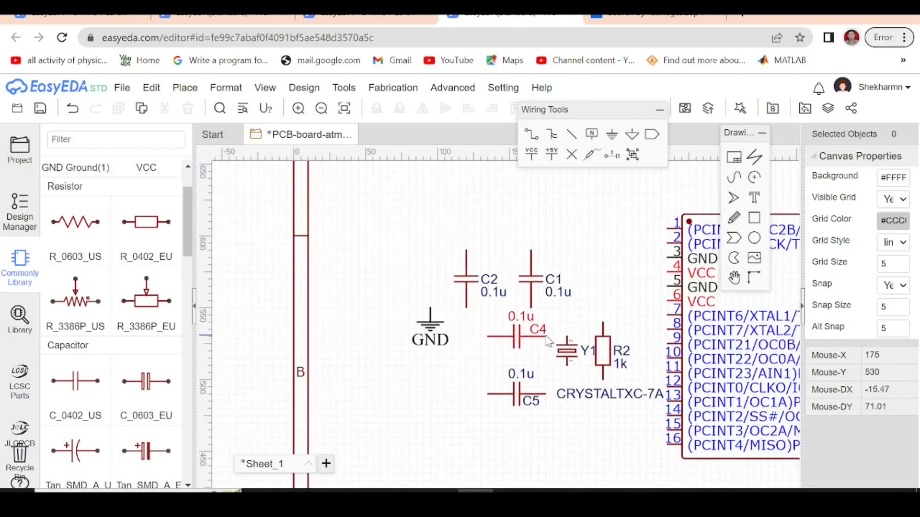
scroll(548, 341, "up", 3)
double_click(533, 297)
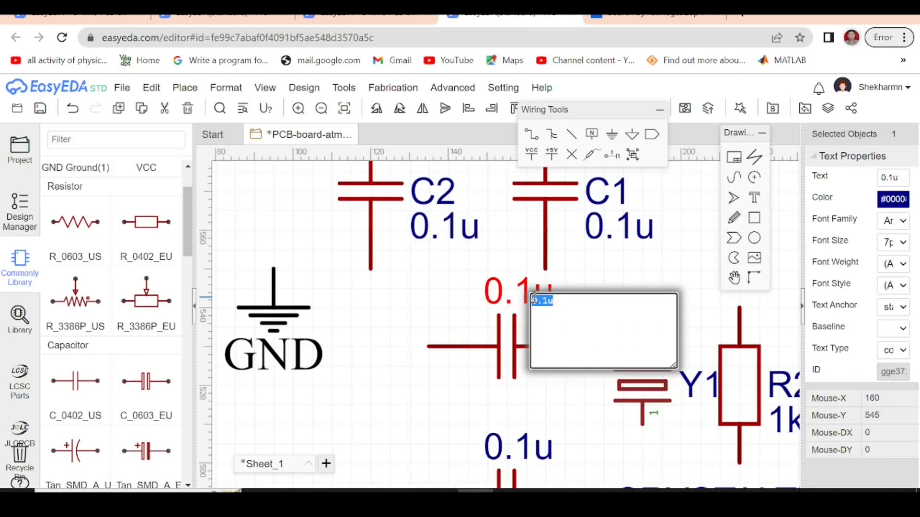
type("22pF")
key("Return")
scroll(535, 303, "down", 3)
scroll(537, 369, "up", 3)
double_click(536, 370)
type("22")
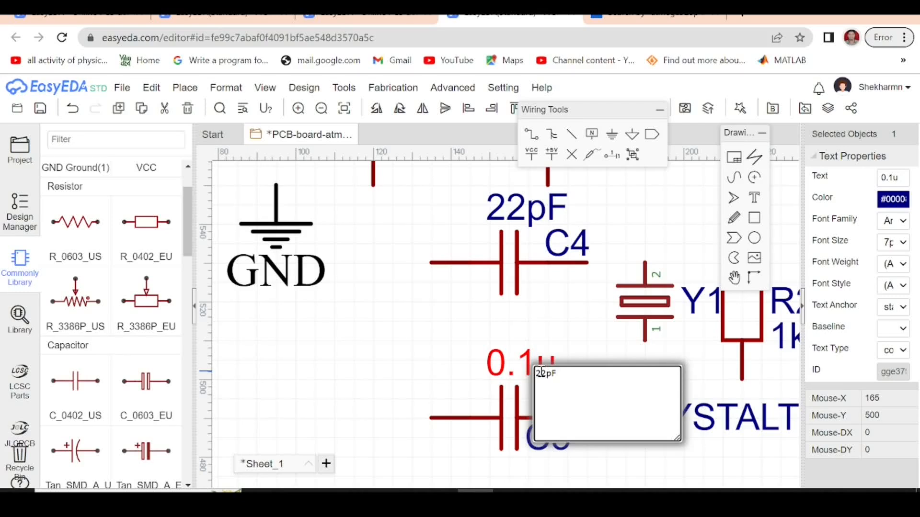
left_click(392, 349)
scroll(393, 353, "down", 3)
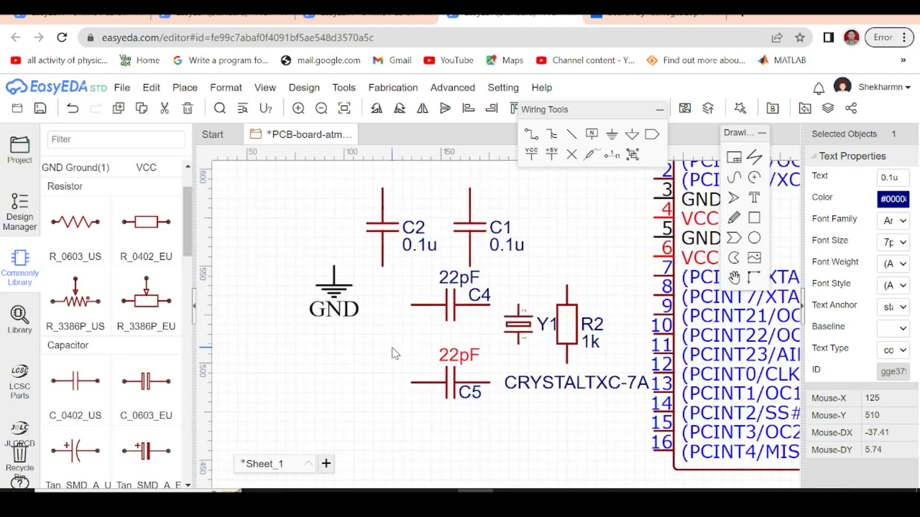
Move C1, C2 and their GND flag slightly up to make room above the 22pF capacitors.
scroll(408, 368, "down", 2)
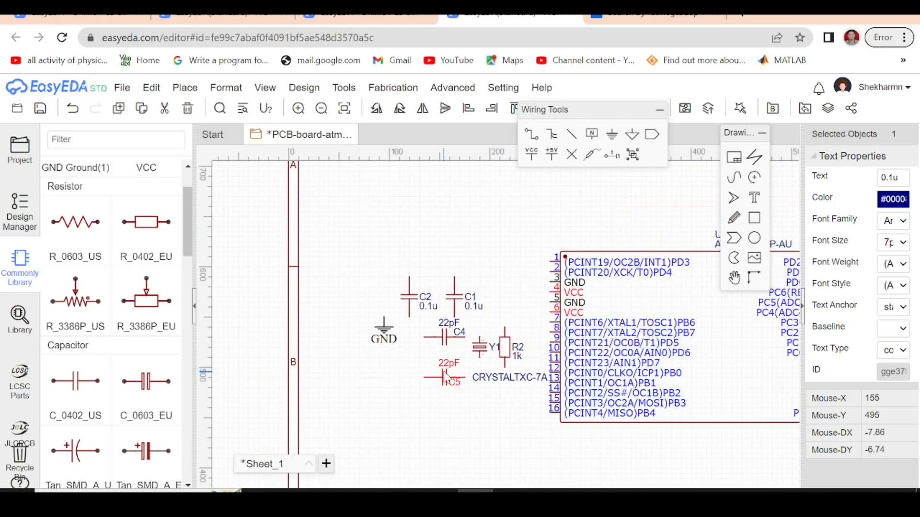
left_click_drag(455, 300, 460, 285)
left_click_drag(409, 302, 409, 288)
left_click_drag(394, 334, 387, 314)
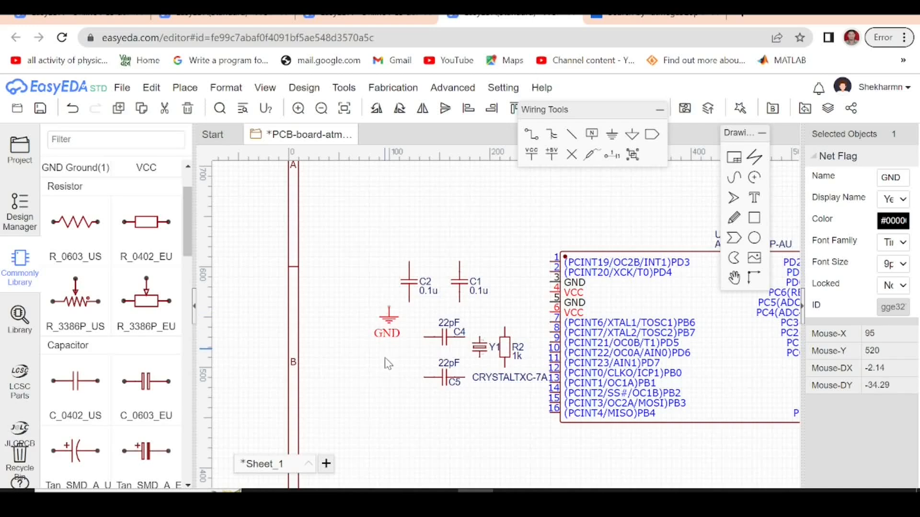
Copy the GND flag and paste the duplicate just left of C5.
left_click(386, 384)
left_click(394, 318)
key("ctrl+c")
key("ctrl+v")
left_click(406, 384)
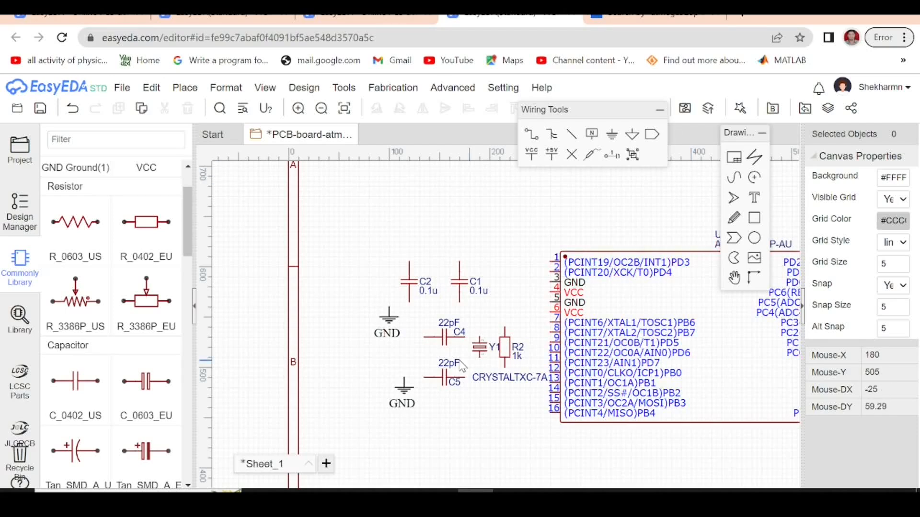
Search the component library for "con header prg avr icsp smd", replacing the previous search term.
scroll(445, 374, "down", 3)
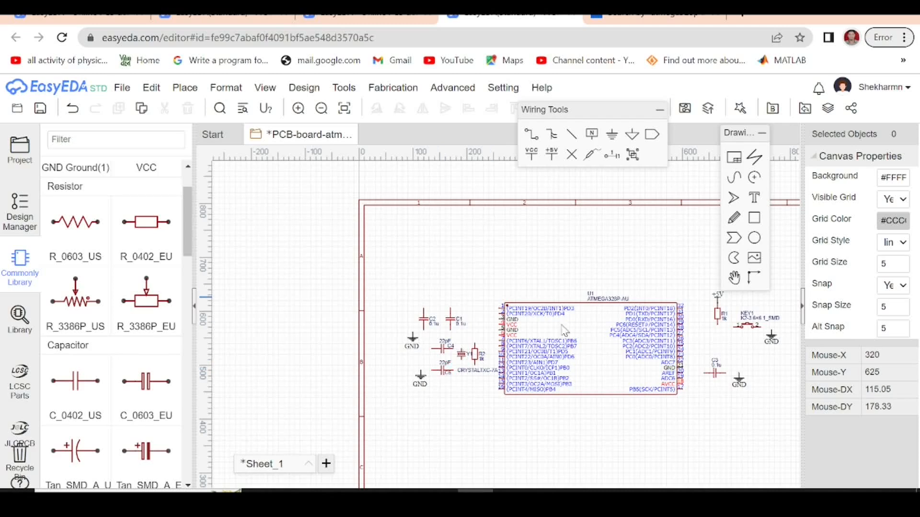
scroll(571, 278, "down", 2)
scroll(596, 325, "up", 1)
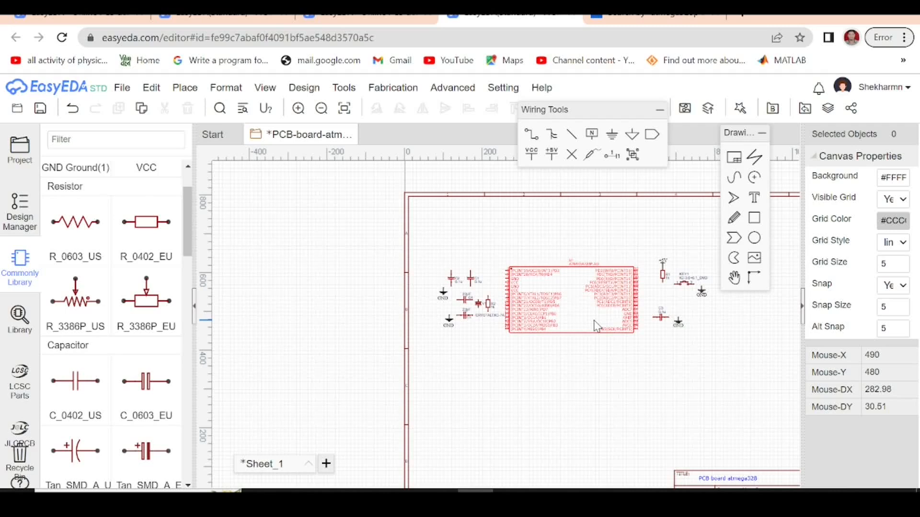
left_click(17, 320)
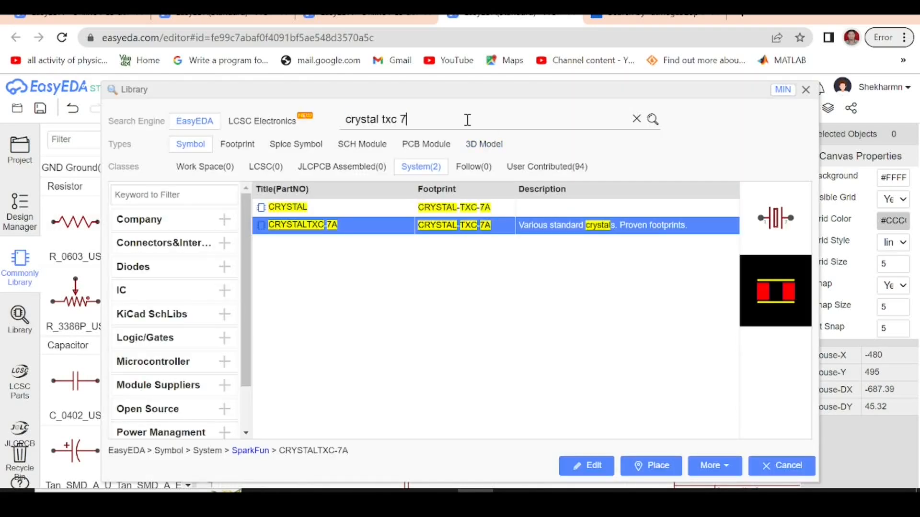
key("BackSpace")
key("BackSpace")
key("BackSpace")
key("BackSpace")
key("BackSpace")
key("BackSpace")
key("BackSpace")
key("BackSpace")
key("BackSpace")
key("BackSpace")
key("BackSpace")
key("BackSpace")
key("BackSpace")
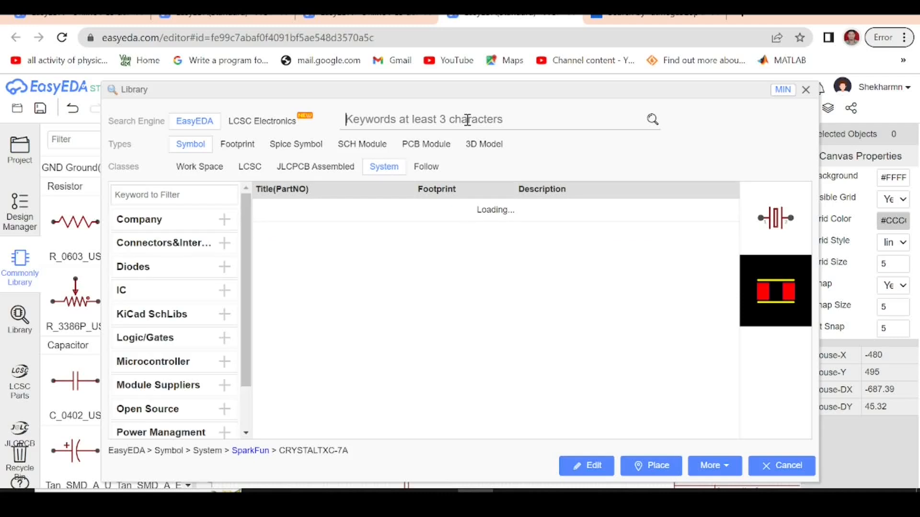
type("con header prg avr icsp smd")
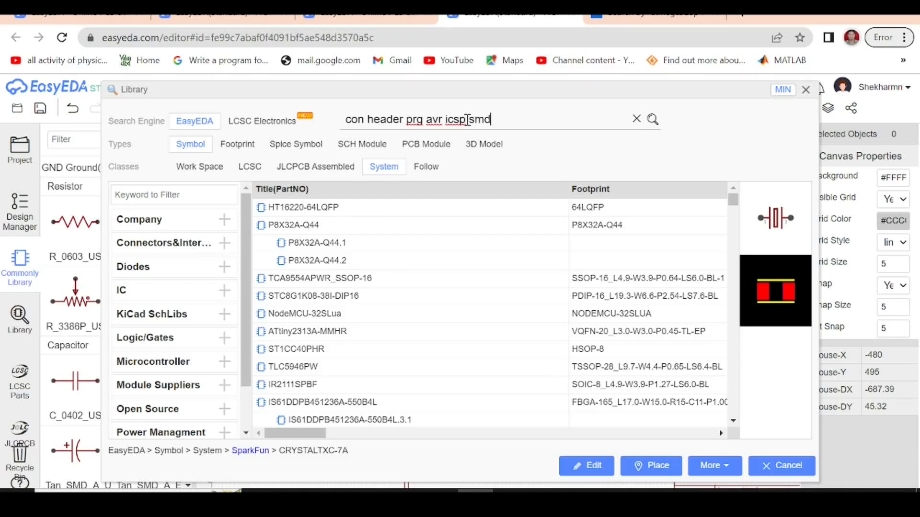
key("Return")
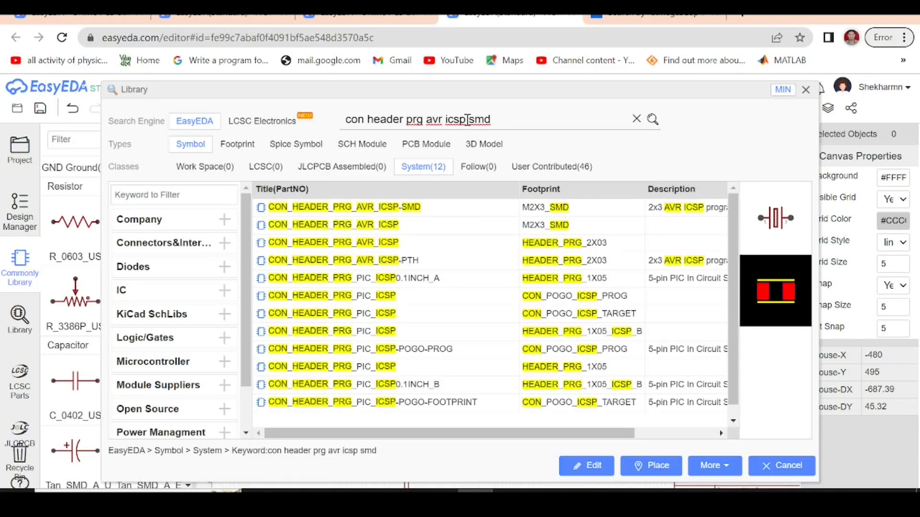
Place one CON_HEADER_PRG_AVR_ICSP-SMD from the system results below the ATMEGA328P-AU.
left_click(444, 209)
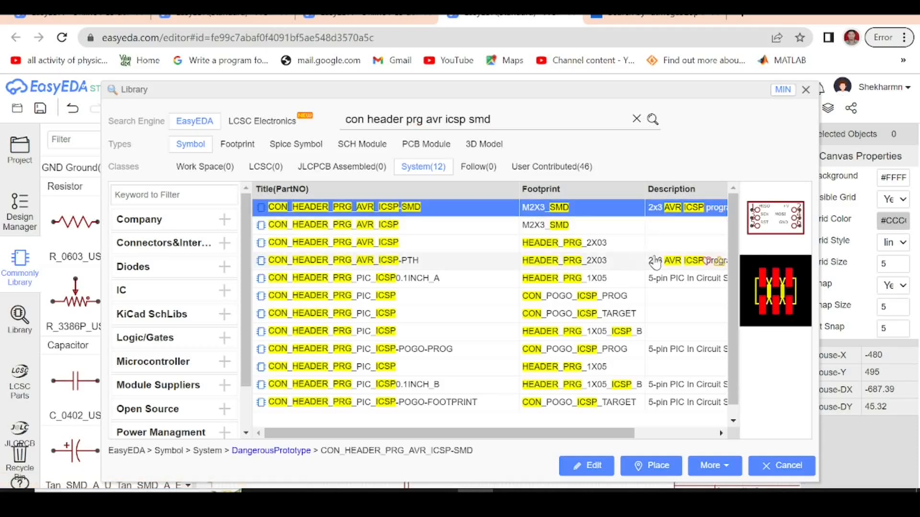
left_click(653, 467)
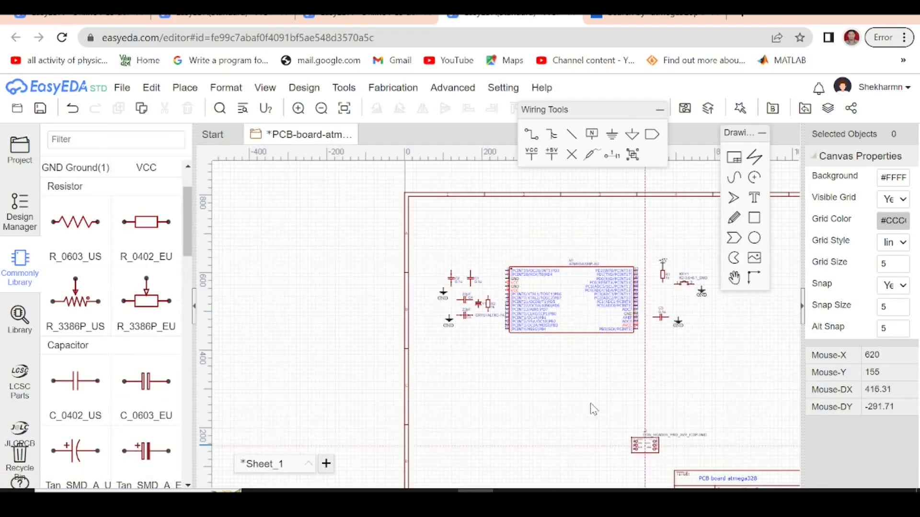
left_click(553, 367)
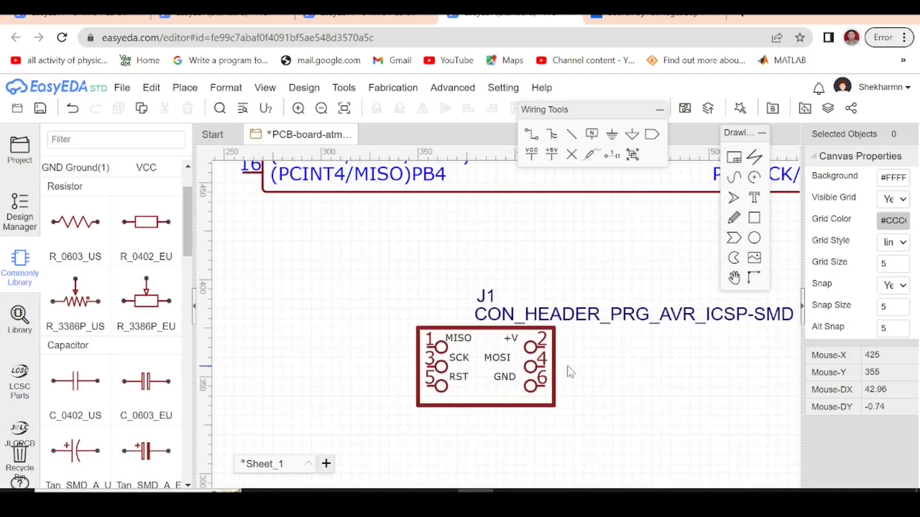
scroll(570, 372, "down", 3)
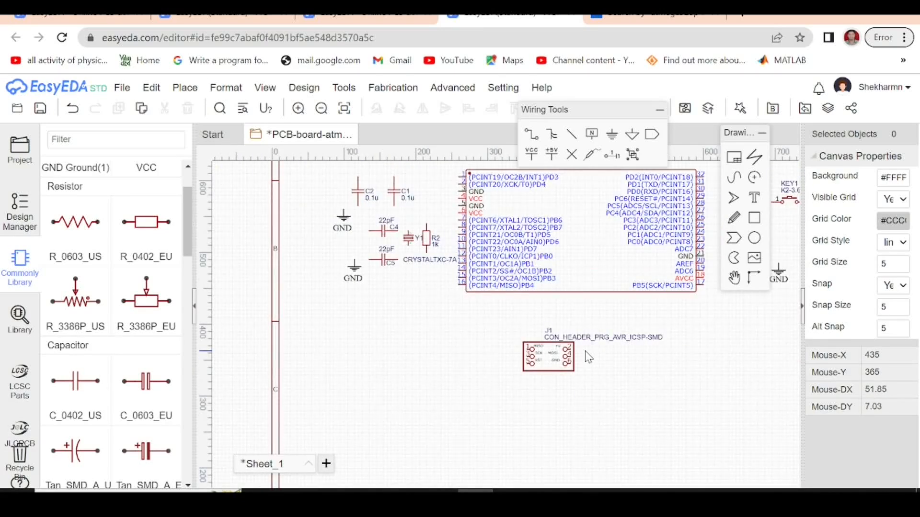
Place one +5V flag above and midway between C2 and C1, and end placement.
scroll(588, 356, "down", 3)
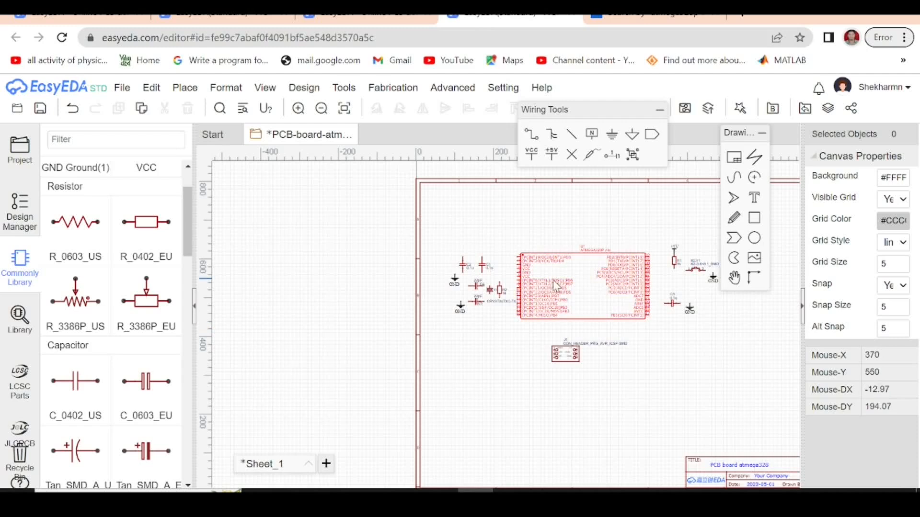
scroll(554, 284, "up", 3)
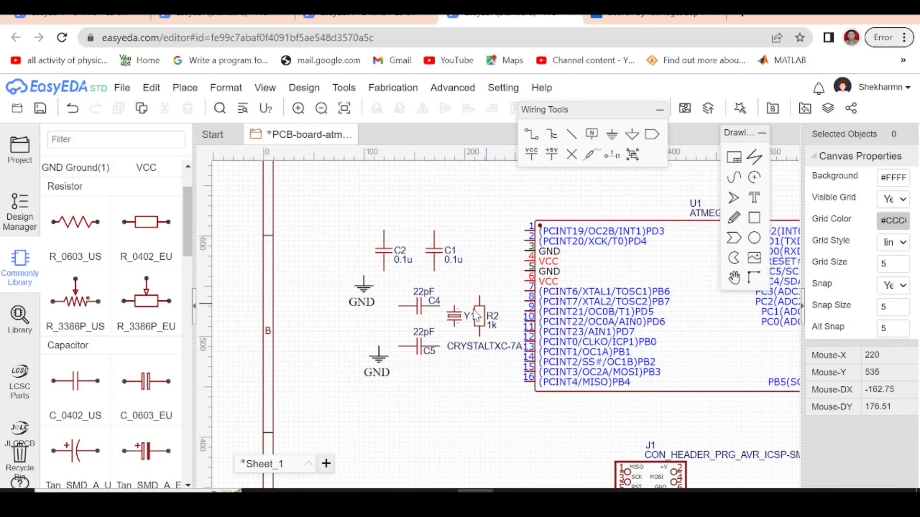
scroll(476, 317, "down", 3)
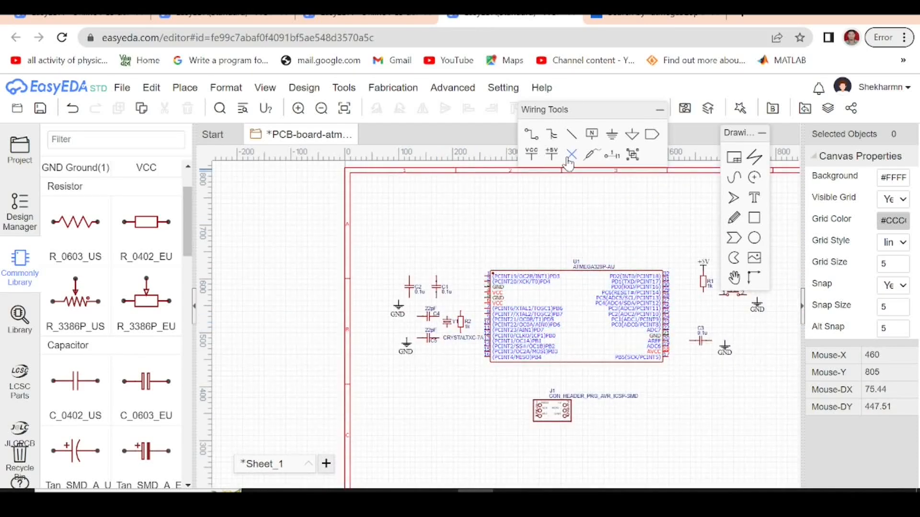
left_click(553, 158)
scroll(431, 278, "up", 3)
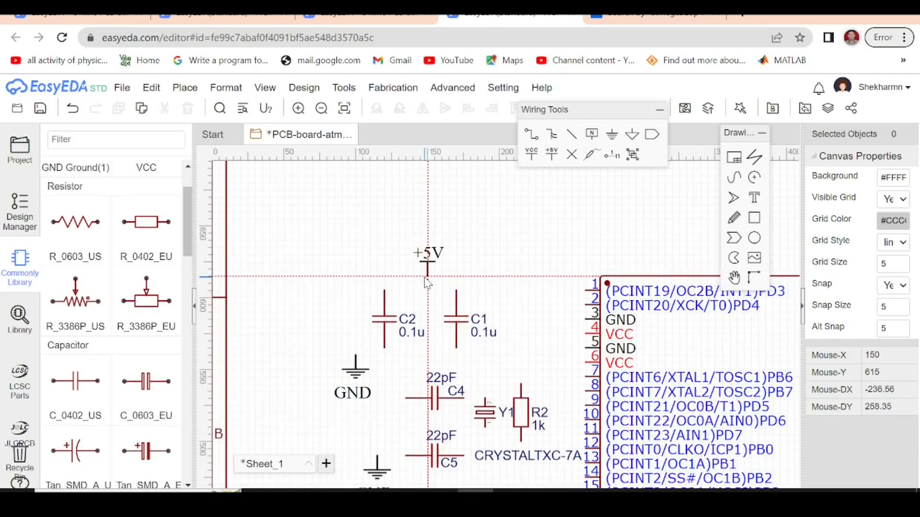
left_click(427, 283)
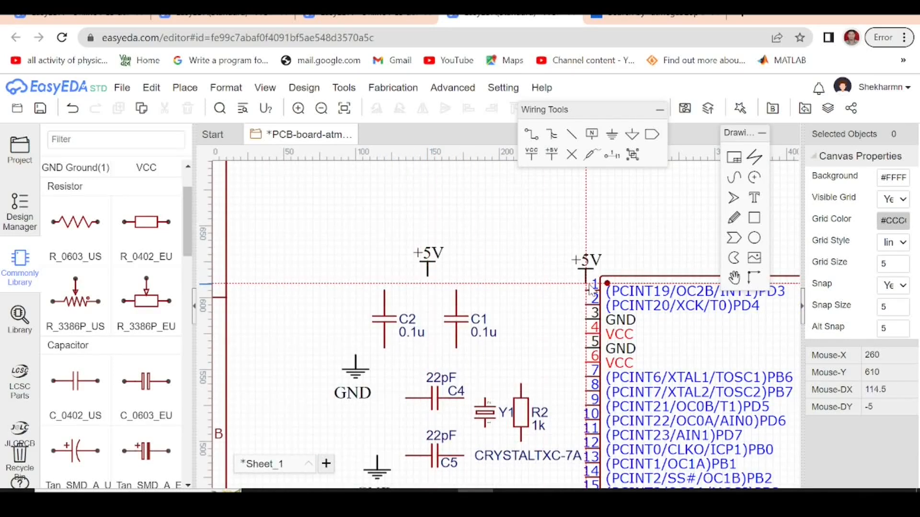
key("Escape")
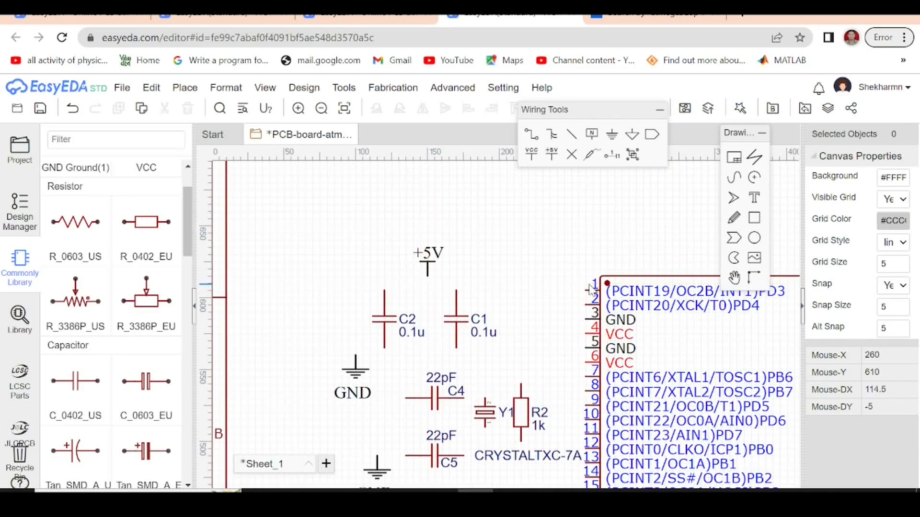
Wire the upper pin of C2 straight across to the upper pin of C1.
scroll(568, 311, "down", 2)
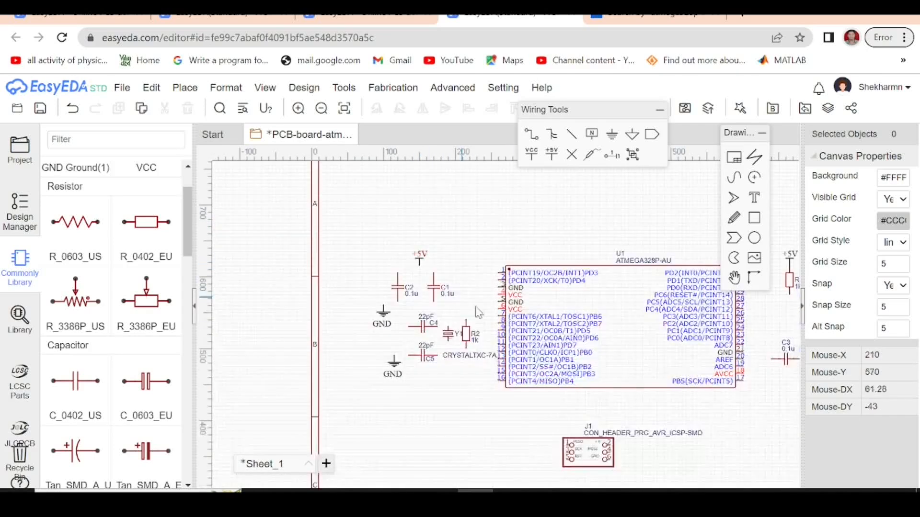
scroll(520, 300, "up", 2)
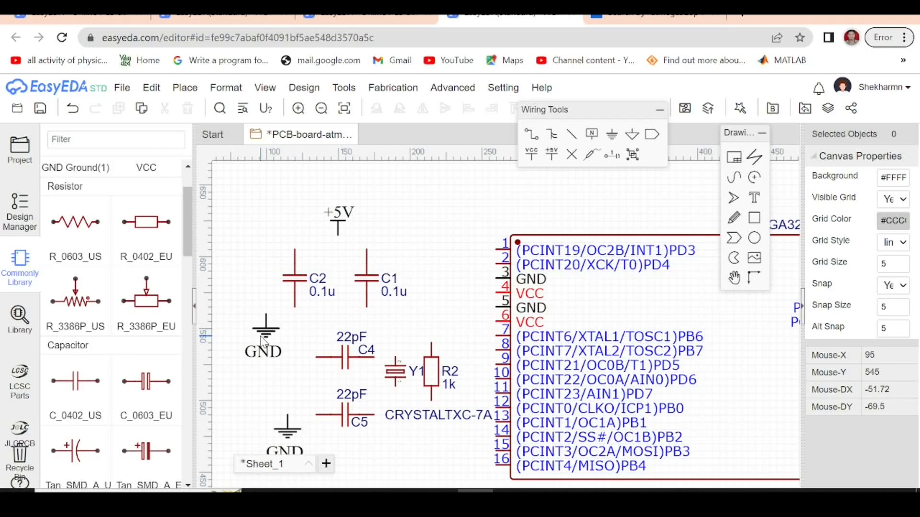
left_click(531, 135)
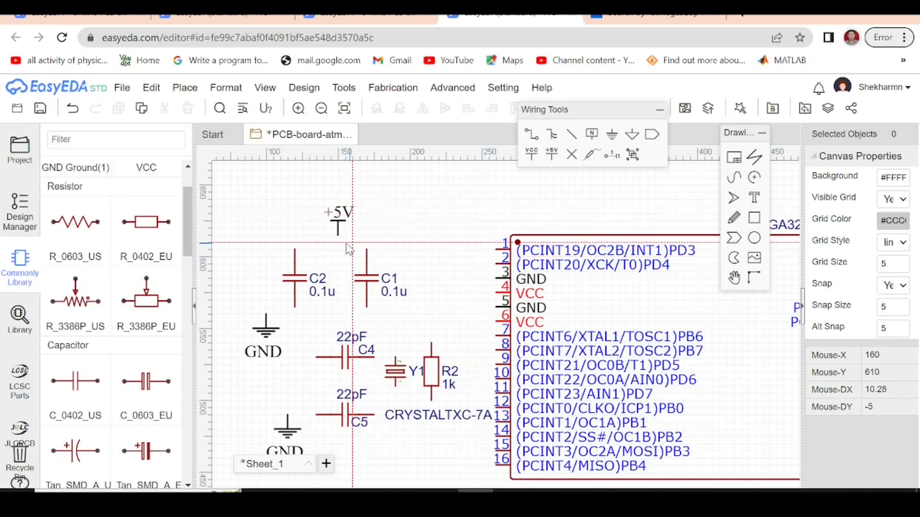
scroll(294, 251, "up", 4)
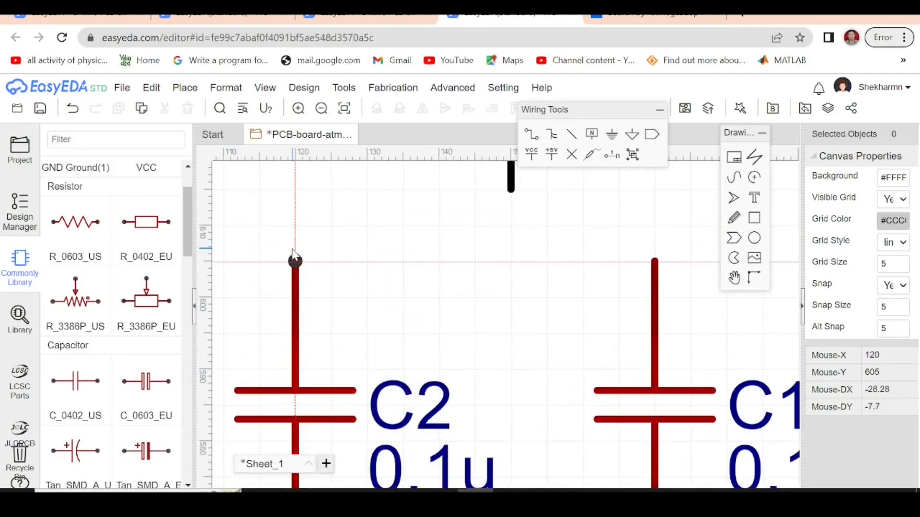
scroll(301, 293, "down", 4)
scroll(353, 314, "up", 3)
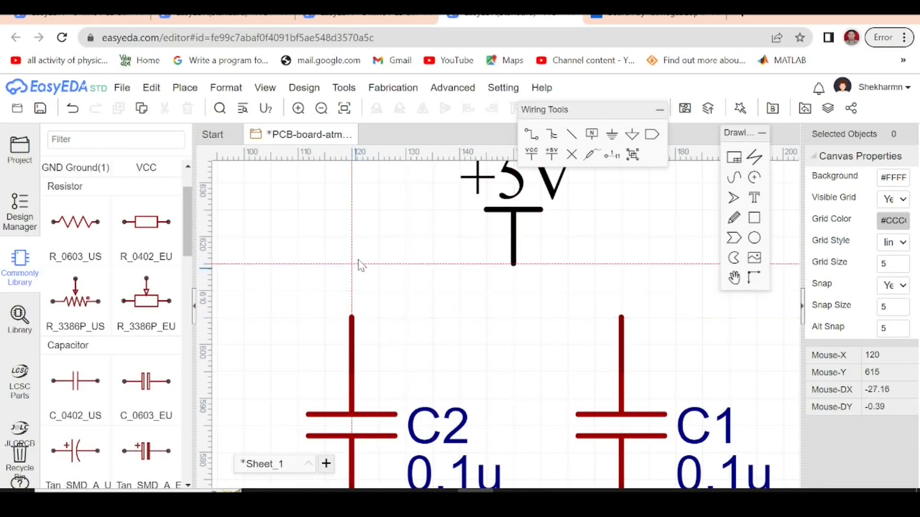
left_click(352, 318)
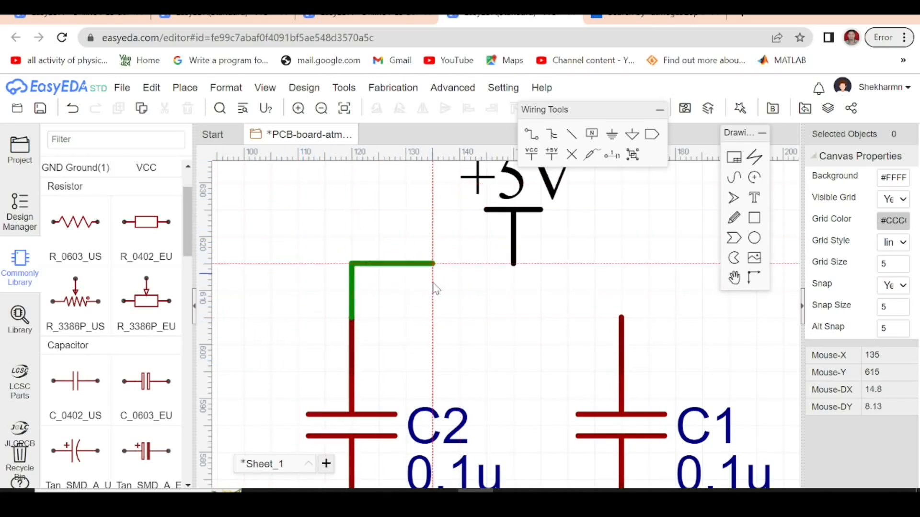
left_click(621, 317)
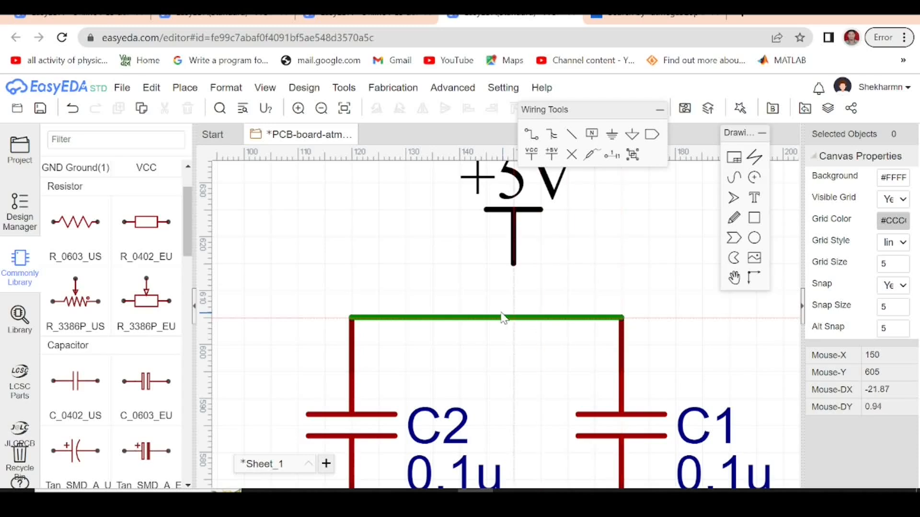
Wire the +5V flag down to the middle of the wire joining C2 and C1.
left_click(513, 263)
left_click(513, 317)
scroll(402, 249, "down", 2)
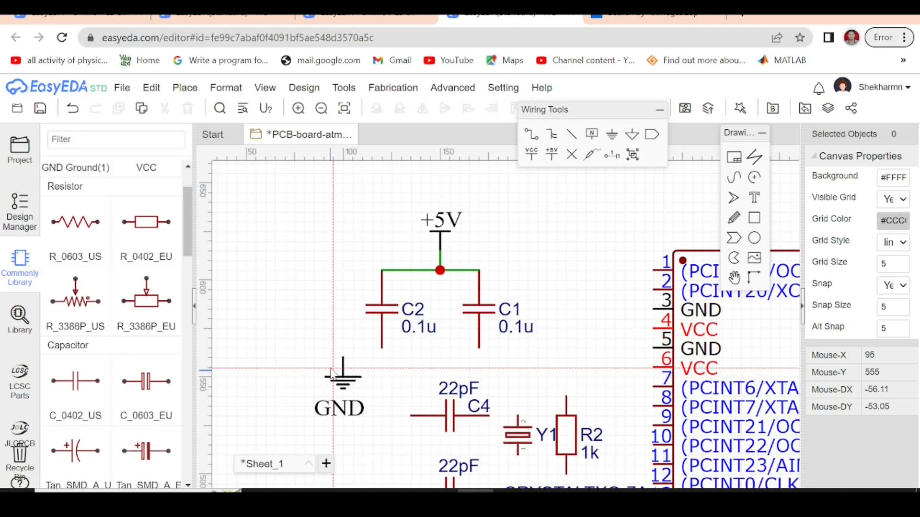
Wire the lower pins of C2 and C1 together and connect that wire to the nearby GND flag.
left_click(382, 349)
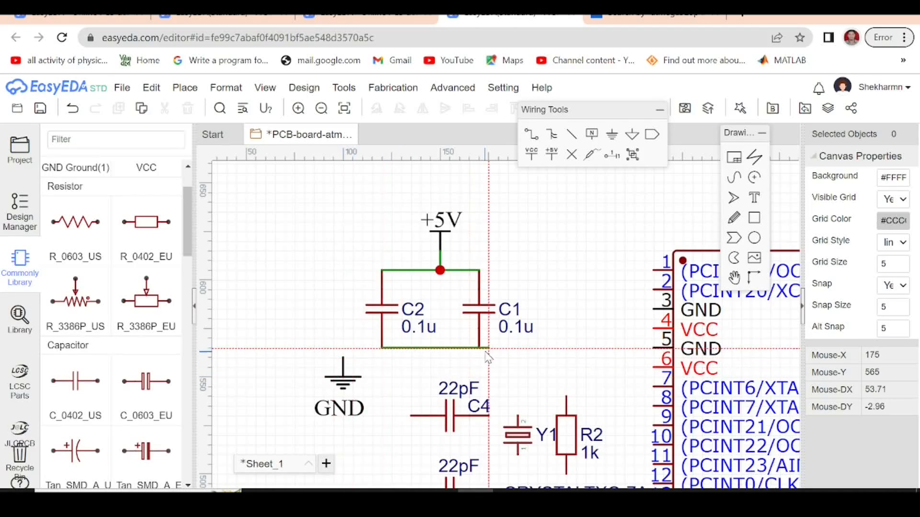
left_click(479, 348)
left_click(433, 349)
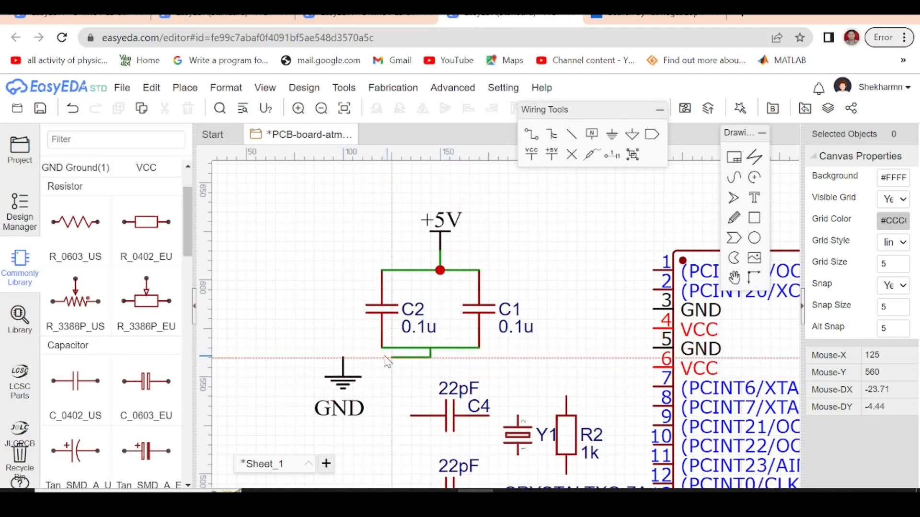
left_click(343, 357)
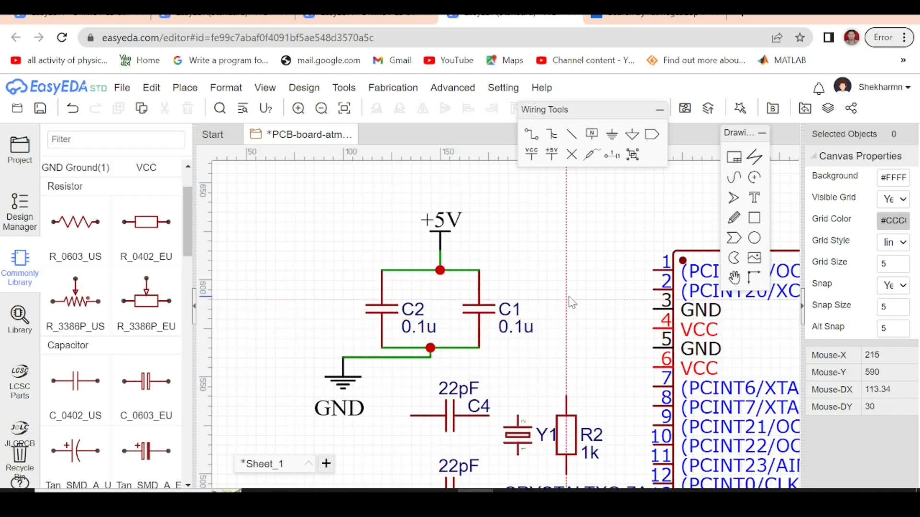
Wire VCC pins 4 and 6 of the ATMEGA328P-AU to the +5V net at the upper pin of C1.
scroll(450, 322, "down", 2)
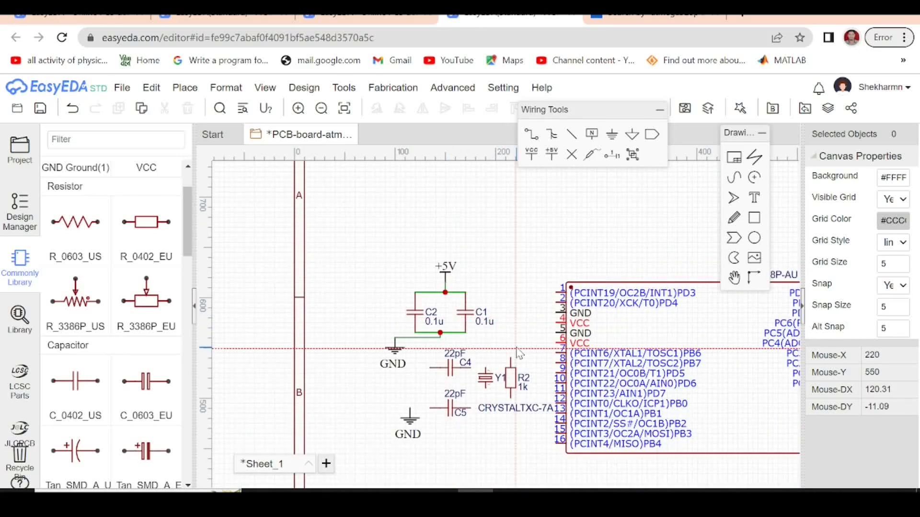
scroll(514, 347, "up", 2)
left_click(573, 312)
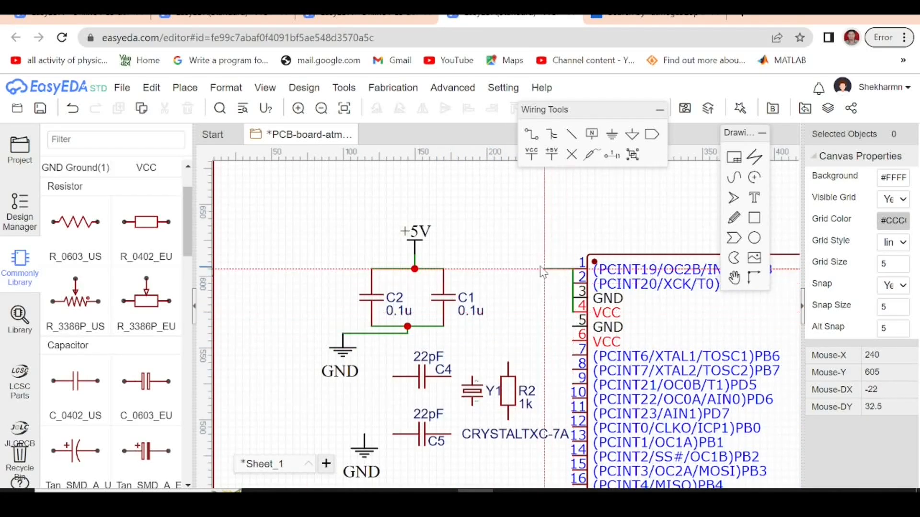
left_click(523, 268)
left_click(444, 268)
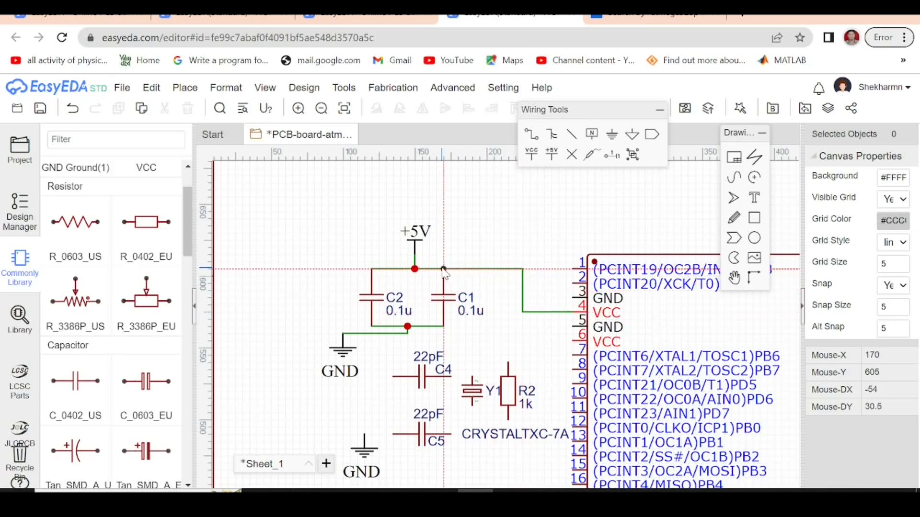
left_click(574, 340)
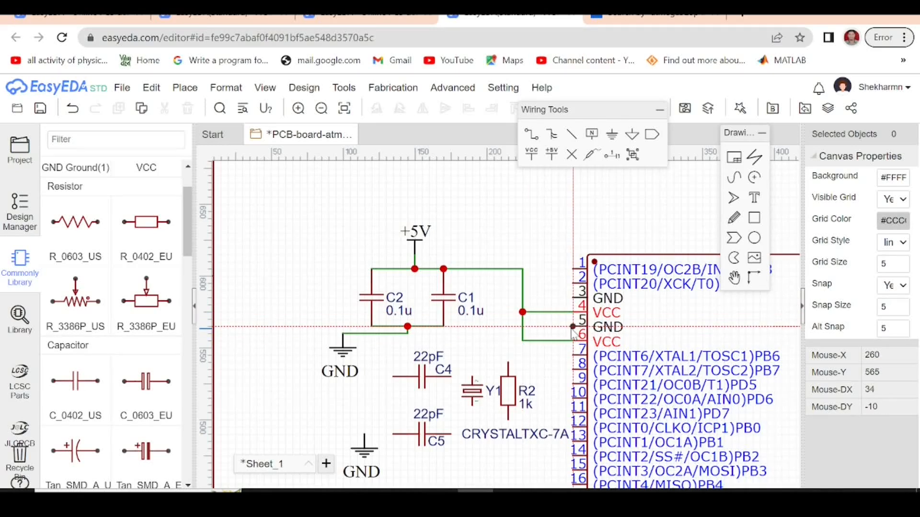
Wire ATMEGA328P-AU pin 7 (XTAL1) to the upper end of R2 and pin 8 (XTAL2) to its lower end.
scroll(527, 335, "down", 2)
scroll(469, 357, "up", 3)
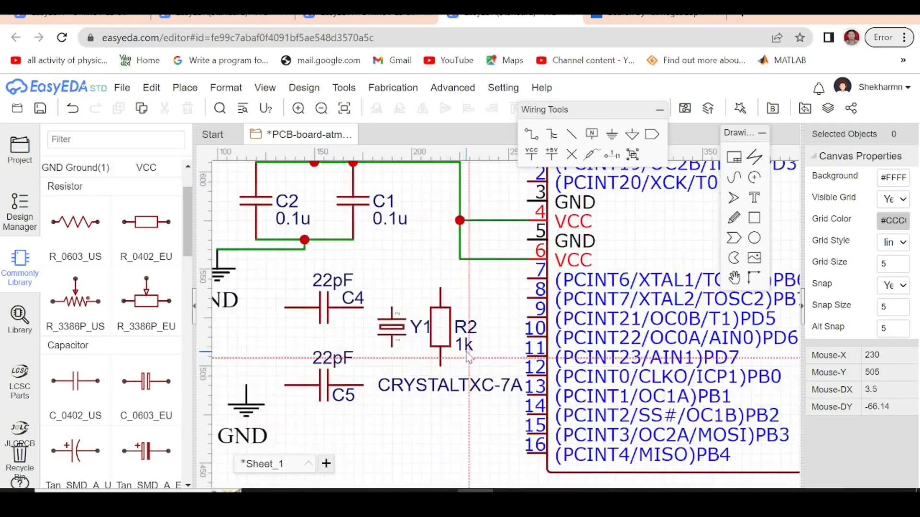
scroll(503, 320, "down", 1)
scroll(502, 320, "down", 1)
scroll(512, 306, "up", 2)
left_click(524, 283)
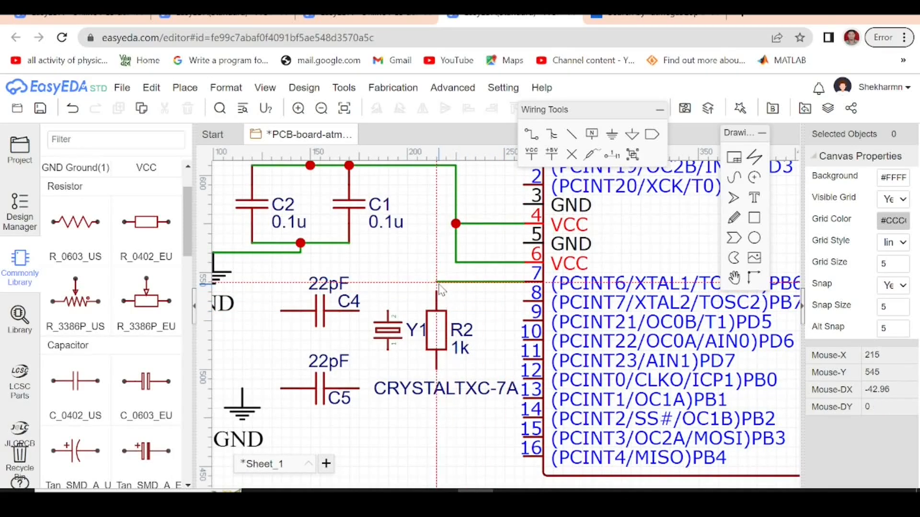
left_click(437, 293)
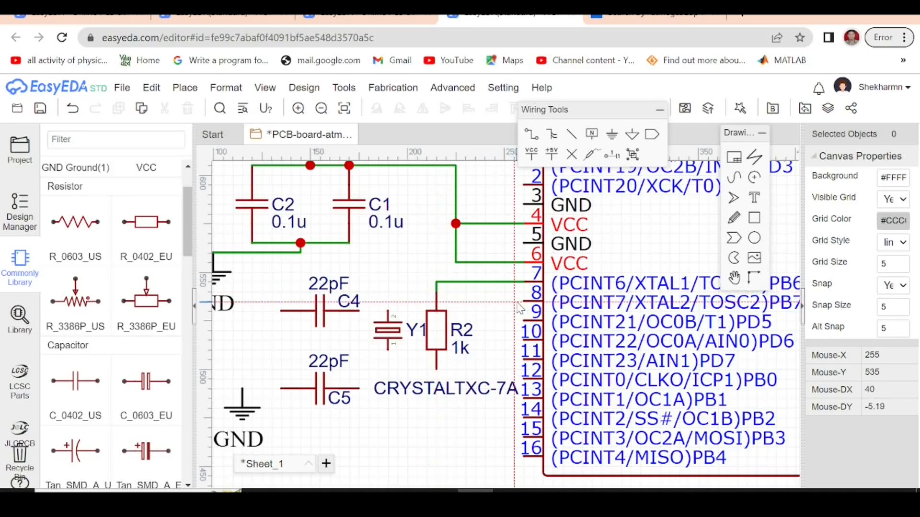
left_click(524, 301)
left_click(494, 302)
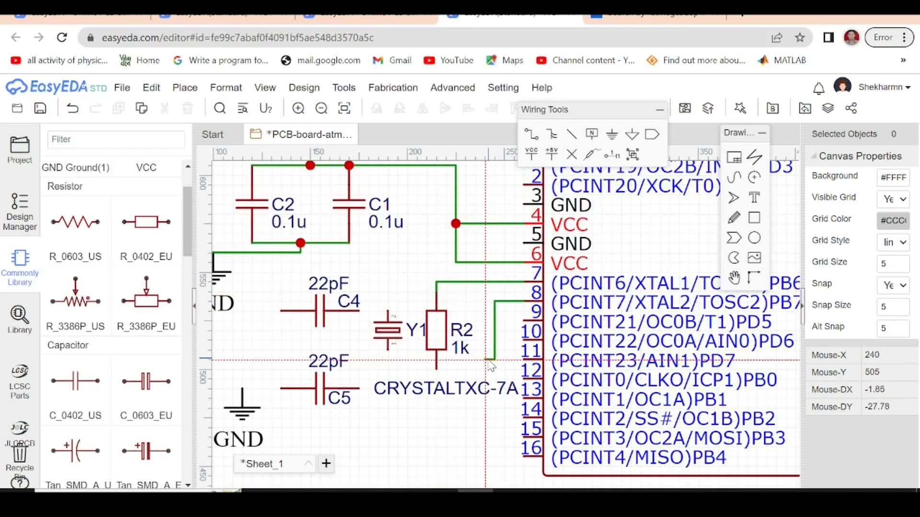
left_click(436, 369)
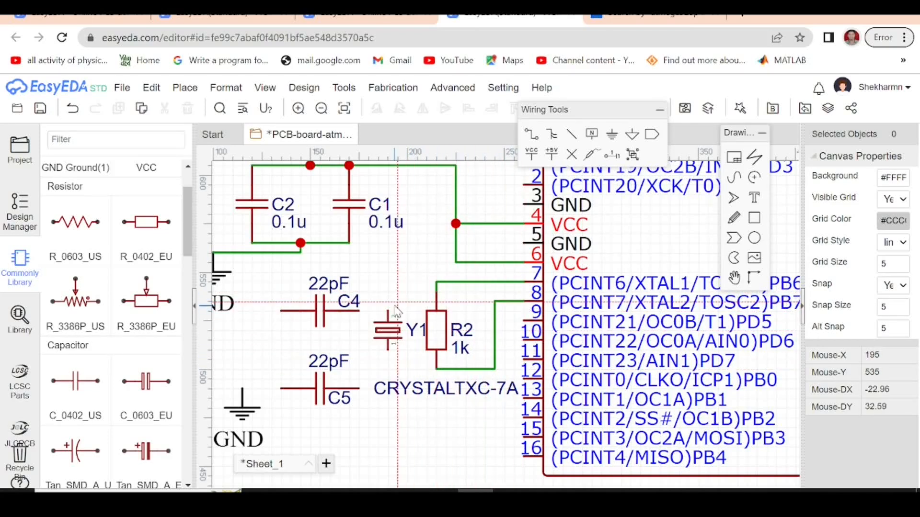
Wire crystal Y1 in parallel with R2, connecting its upper and lower pins to the matching ends of R2.
left_click(388, 311)
left_click(436, 282)
left_click(436, 370)
left_click(388, 351)
Wire the right pin of C5 to the lower crystal net and the right pin of C4 to the upper crystal net.
left_click(387, 369)
left_click(359, 389)
left_click(359, 311)
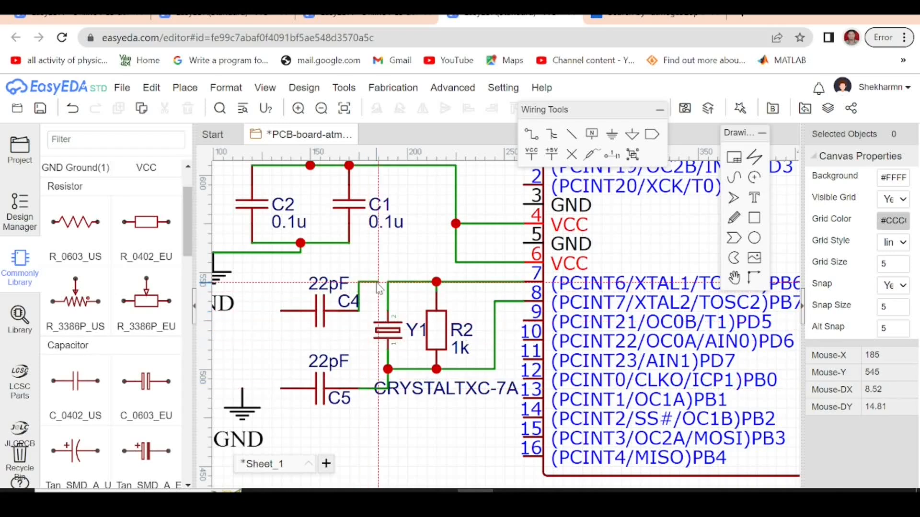
left_click(388, 283)
Join the left pins of C4 and C5 with a wire and connect it to the GND flag beside C5.
scroll(505, 307, "down", 3)
scroll(424, 334, "up", 2)
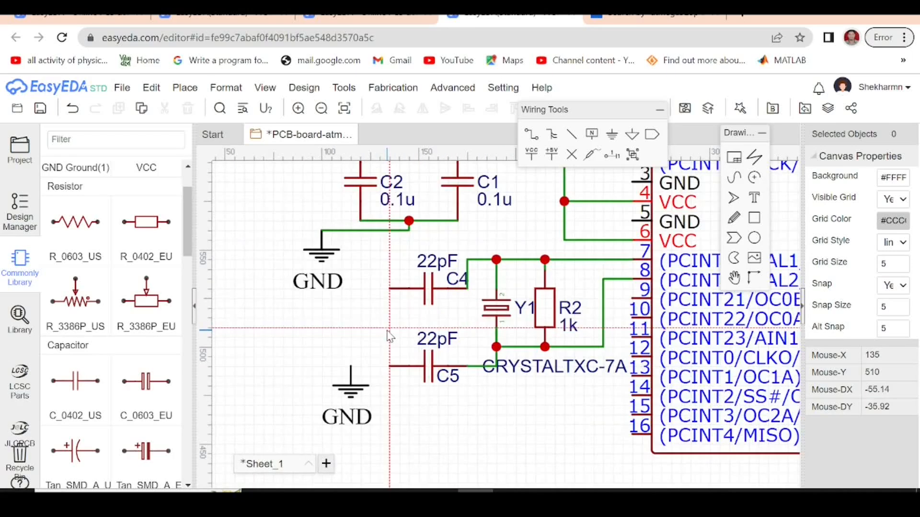
left_click(390, 289)
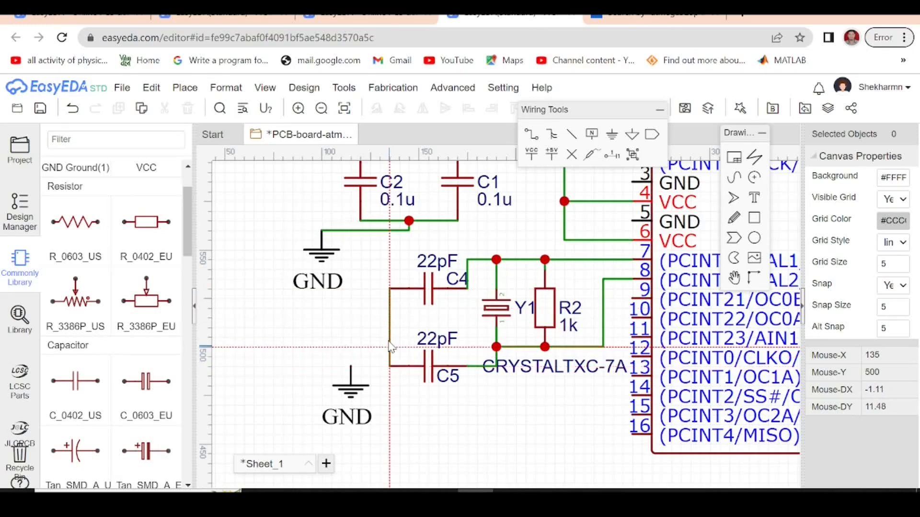
left_click(351, 367)
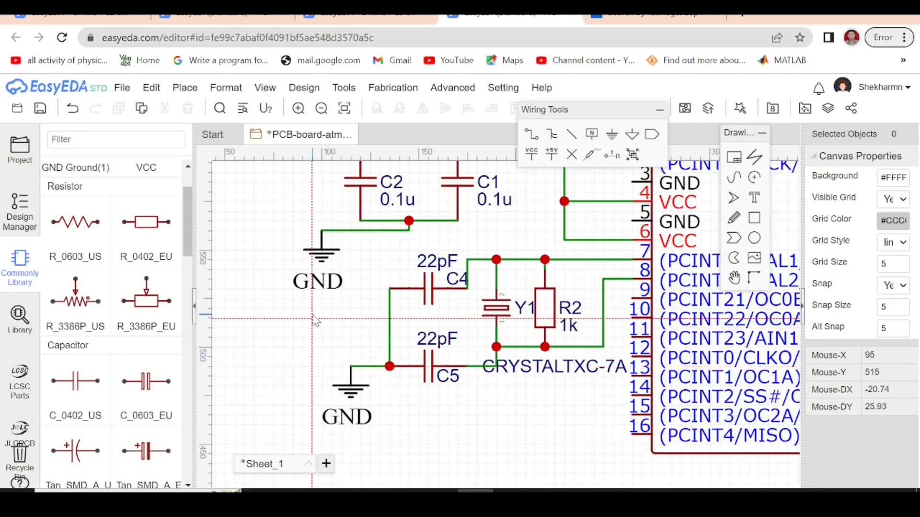
Wire RESET pin 29 to the lower end of R1 and KEY1 pin 1, and KEY1 pin 2 to its GND flag.
scroll(316, 322, "down", 3)
left_click(304, 87)
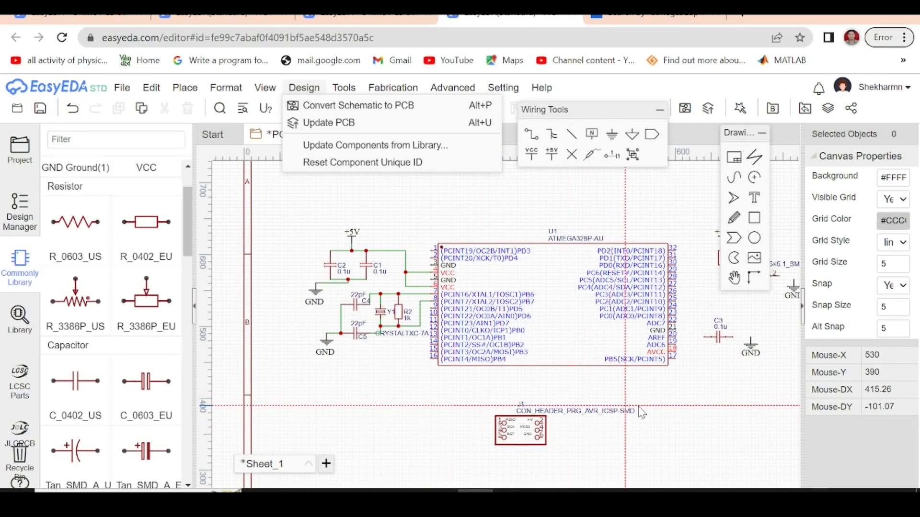
scroll(455, 386, "down", 2)
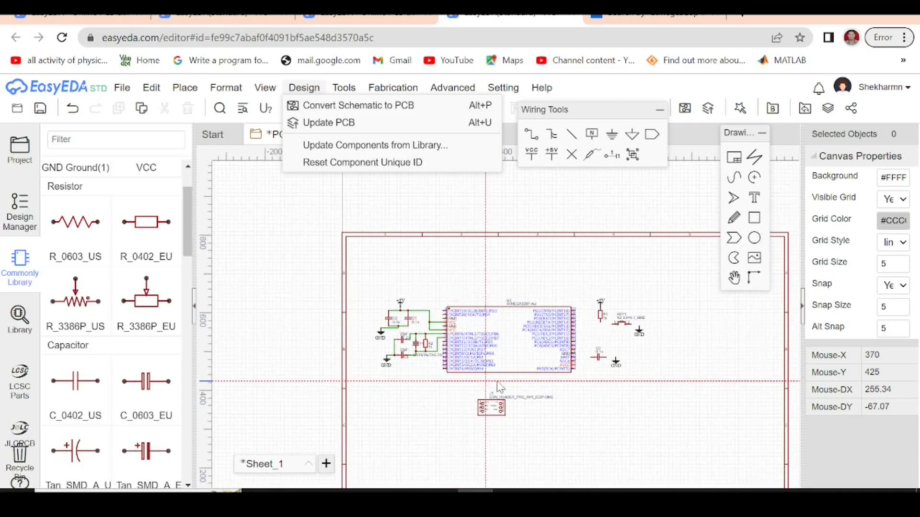
scroll(500, 364, "up", 4)
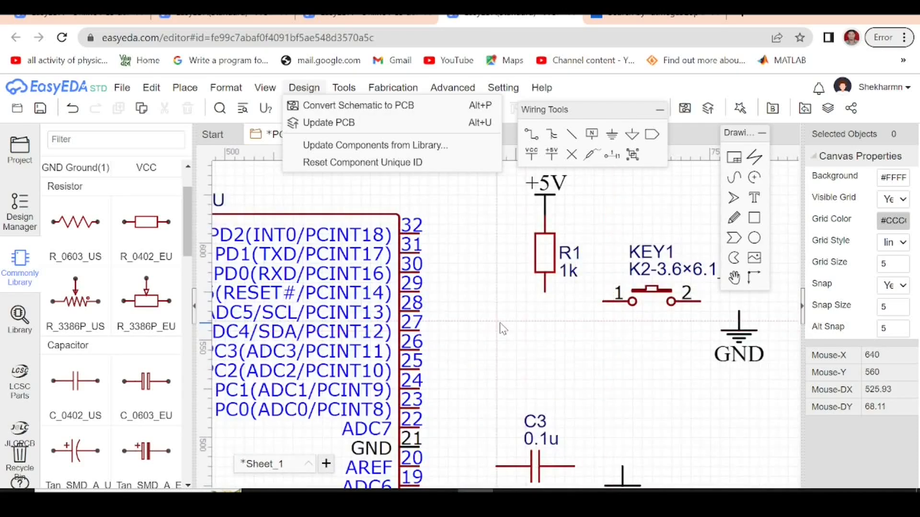
scroll(502, 329, "down", 3)
scroll(459, 311, "up", 3)
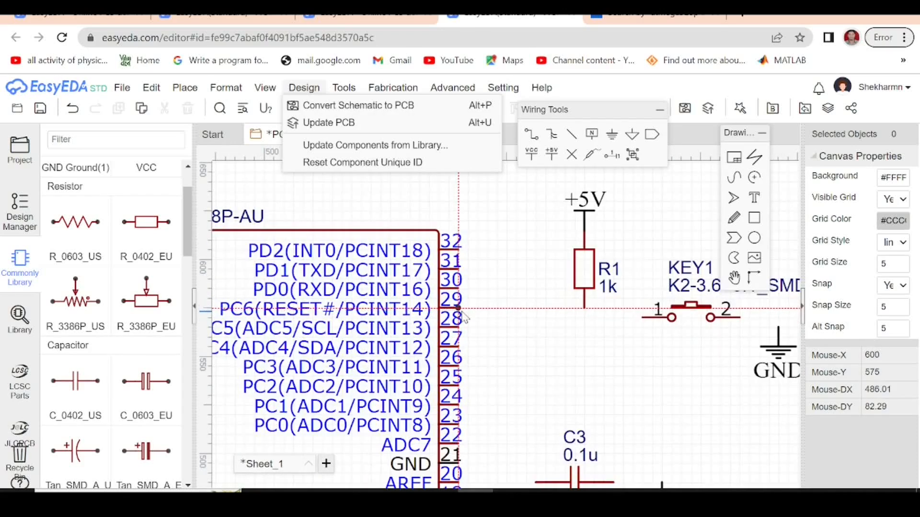
left_click(460, 309)
left_click(584, 308)
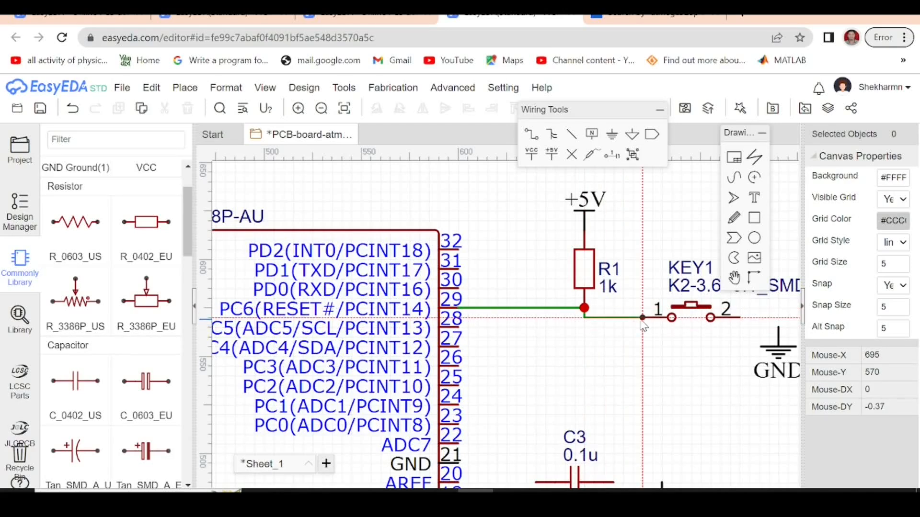
scroll(643, 320, "down", 3)
scroll(611, 328, "up", 3)
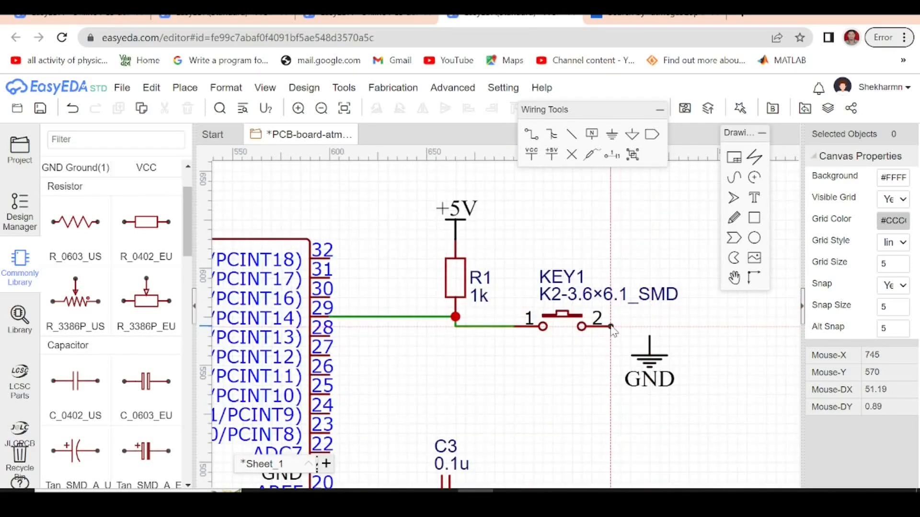
Wire AREF pin 20 of the ATMEGA328P-AU to the left pin of C3, and C3's right pin to its GND flag.
scroll(510, 358, "down", 5)
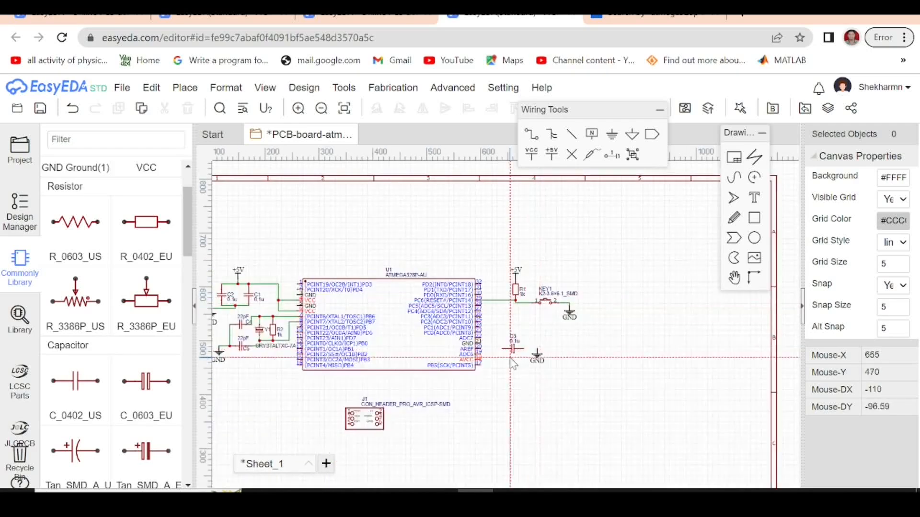
scroll(510, 358, "up", 5)
left_click(372, 315)
left_click(476, 314)
left_click(585, 314)
left_click(653, 315)
Move the J1 ICSP header up and left so it sits just below the lower-left part of the ATMEGA328P-AU.
scroll(617, 302, "down", 5)
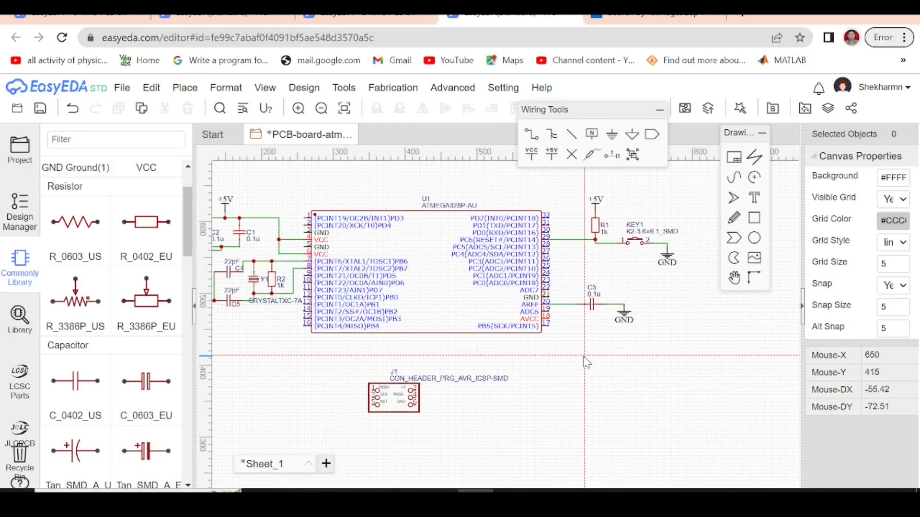
scroll(594, 359, "down", 3)
scroll(473, 375, "up", 8)
scroll(469, 380, "down", 2)
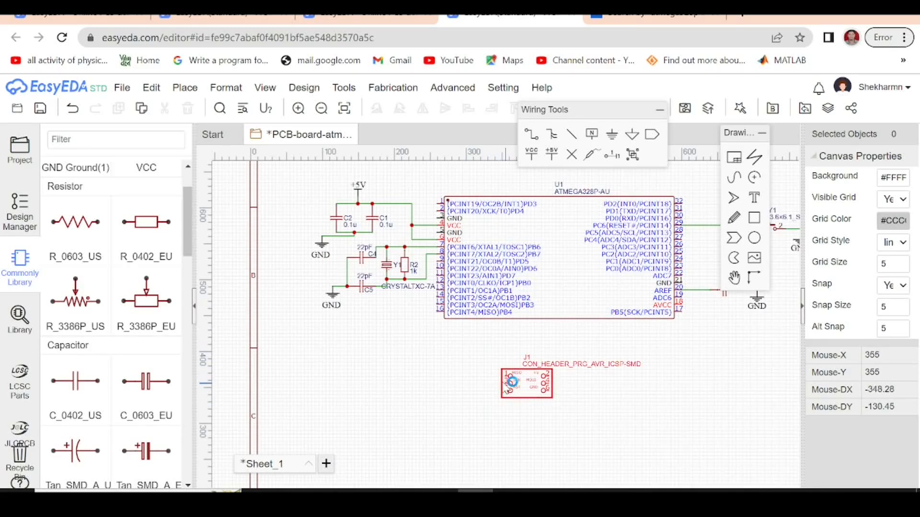
left_click_drag(533, 398, 477, 372)
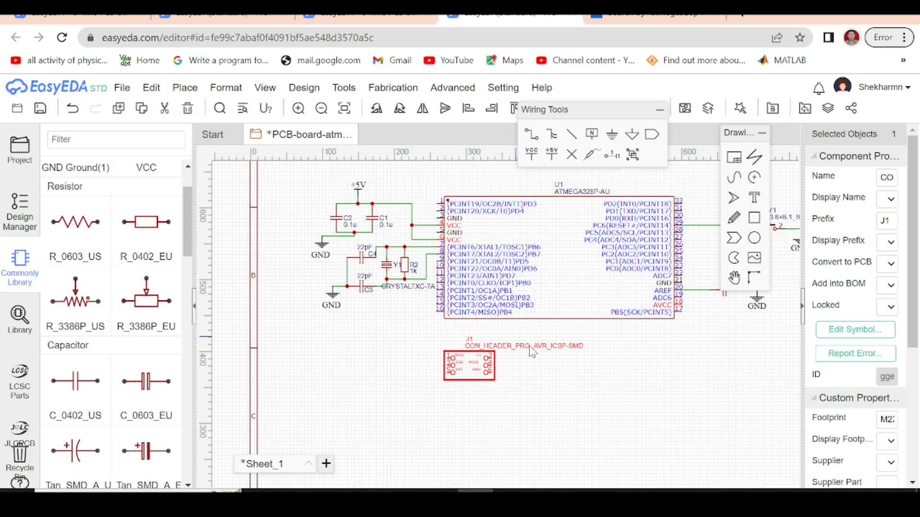
Move the CRYSTALTXC-7A label from below crystal Y1 to just above it.
scroll(484, 338, "up", 3)
scroll(524, 418, "down", 1)
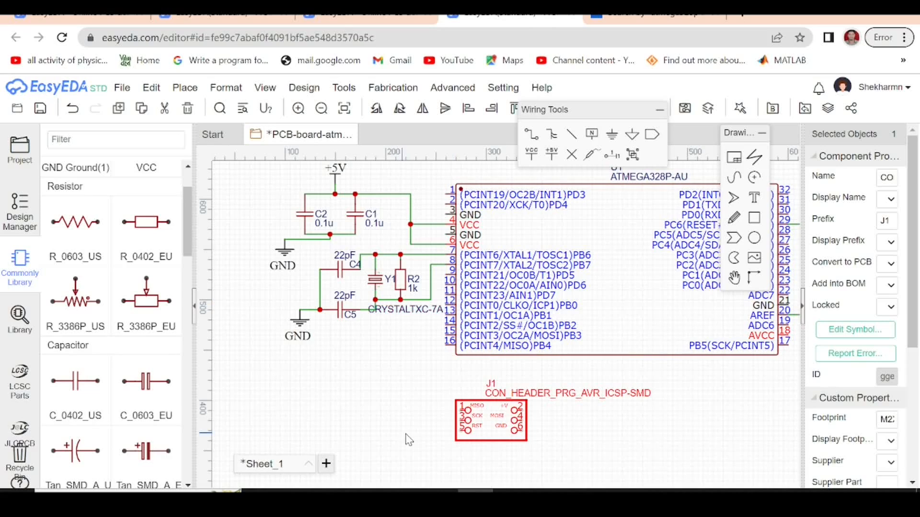
left_click_drag(415, 316, 408, 252)
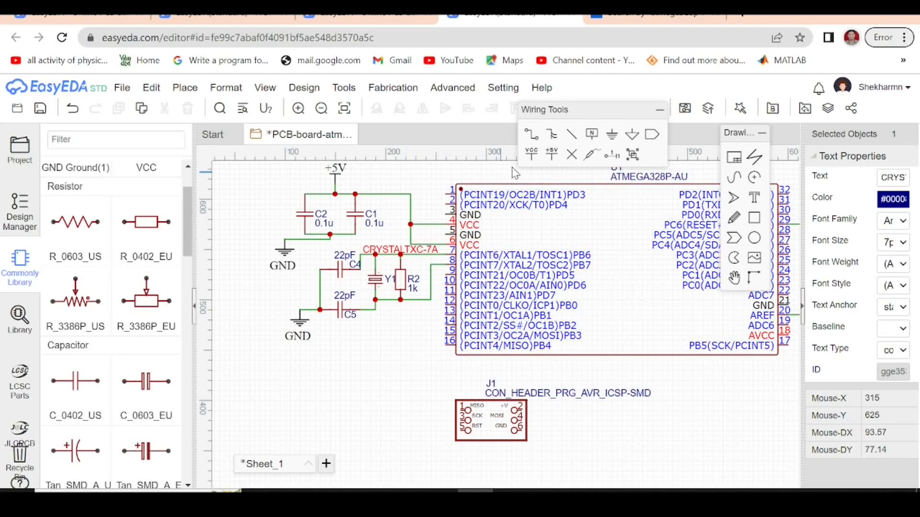
Place one net port to the left of the MISO pin of header J1 and end placement.
left_click(654, 136)
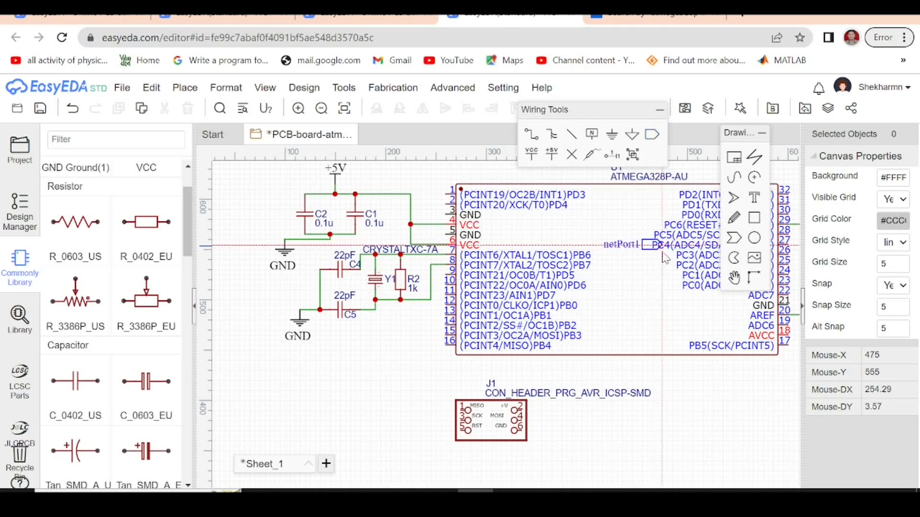
scroll(450, 417, "up", 5)
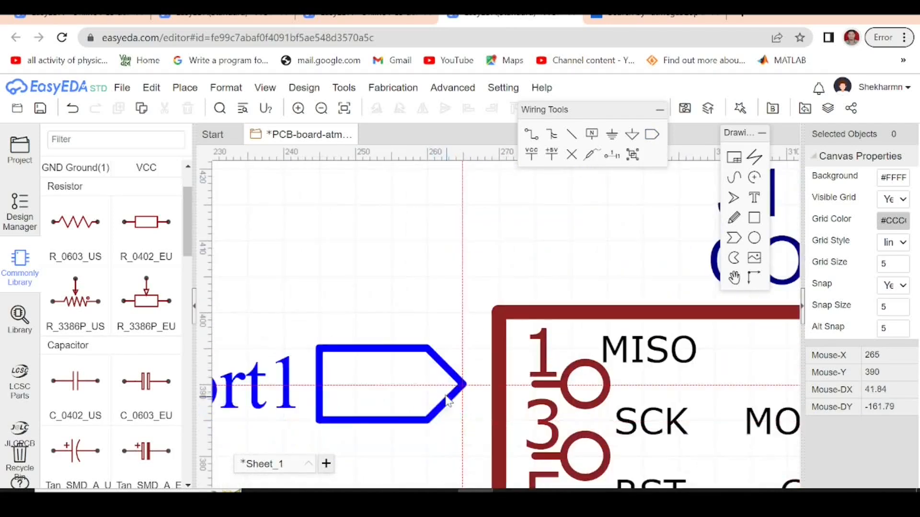
left_click(364, 379)
scroll(639, 378, "down", 3)
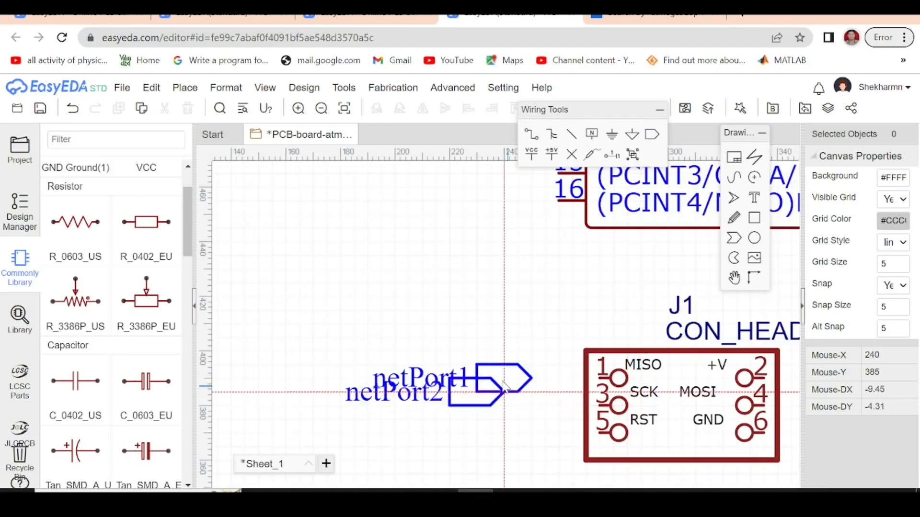
right_click(466, 332)
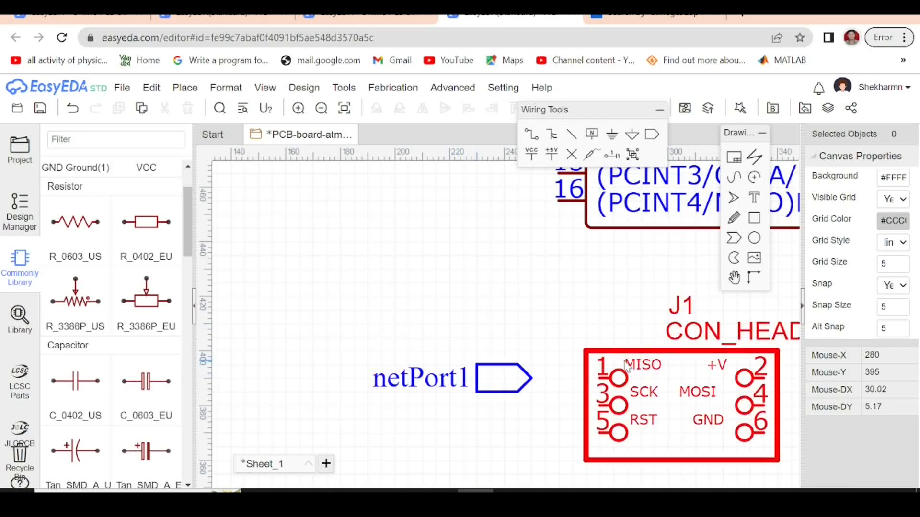
Rename the net port beside J1 as MISO.
double_click(437, 381)
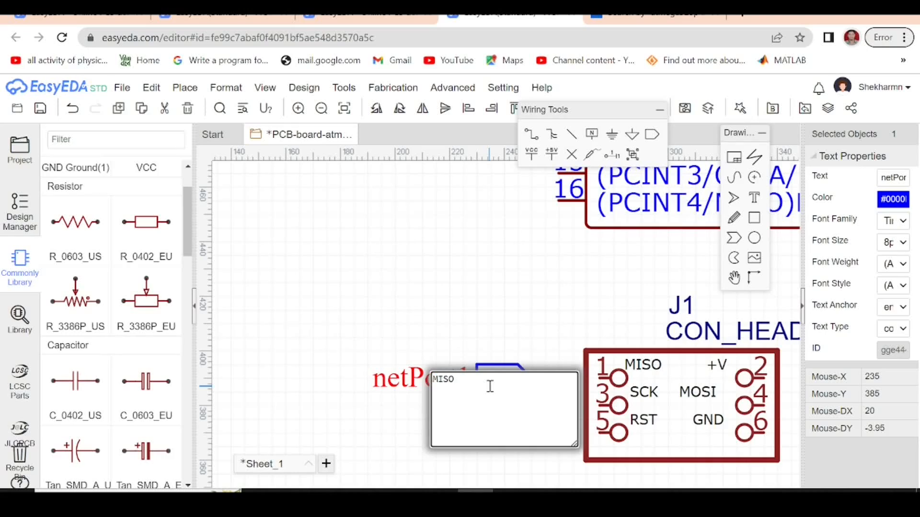
key("Return")
scroll(491, 392, "down", 3)
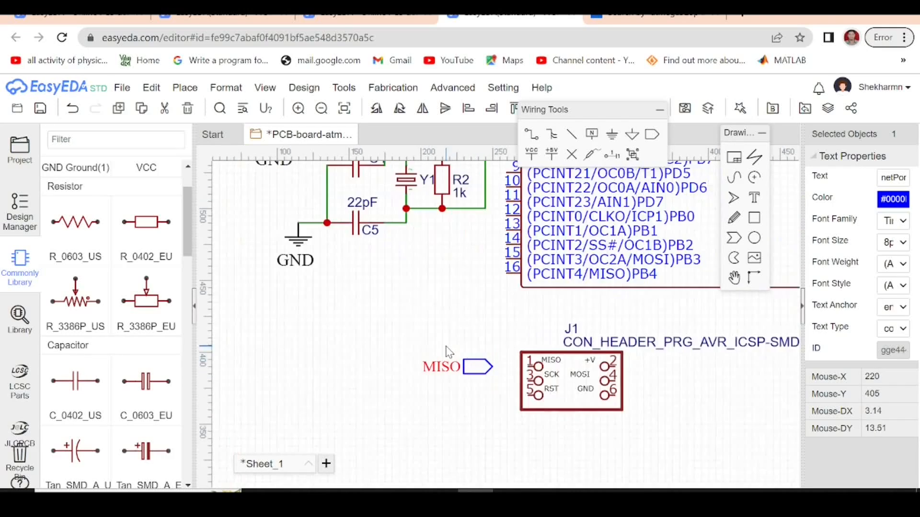
scroll(459, 360, "up", 4)
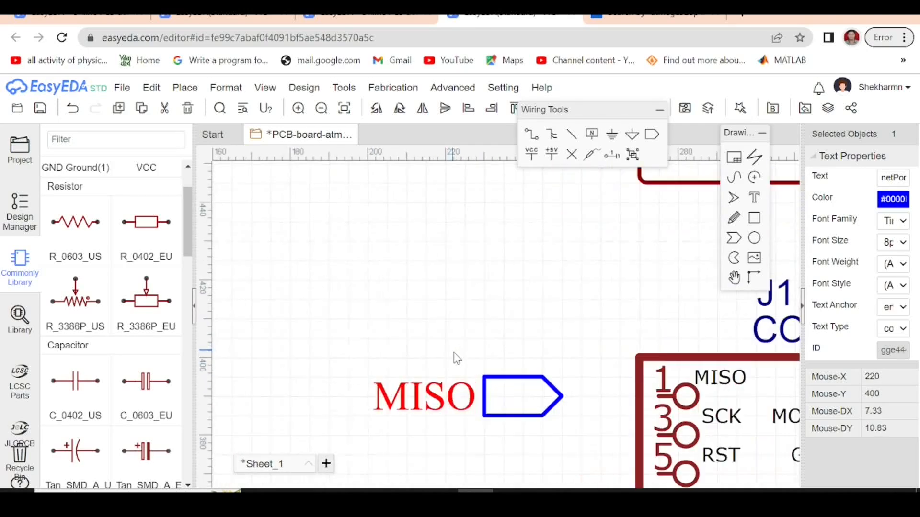
Copy the MISO net port to pin 16 (PB4) of the ATMEGA328P-AU and offset it to the left on a short wire.
left_click(531, 405)
scroll(455, 261, "down", 4)
key("ctrl+c")
key("ctrl+v")
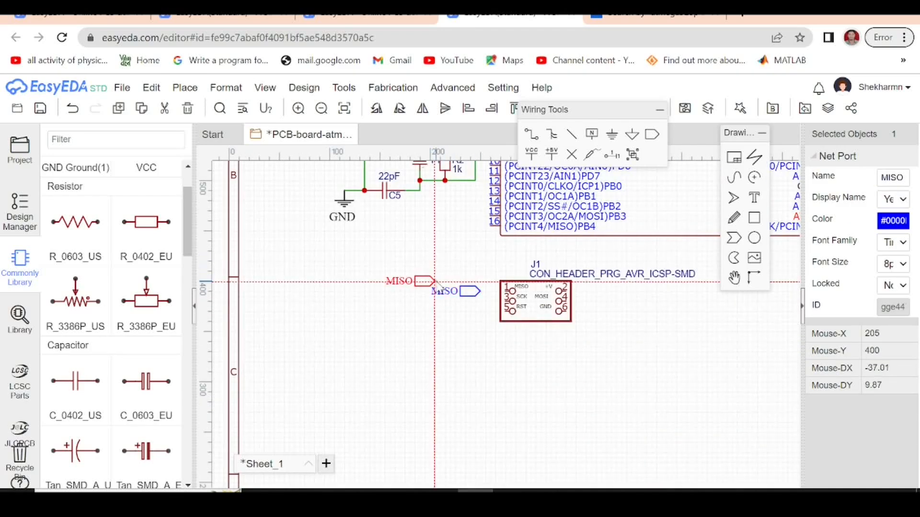
scroll(472, 273, "down", 2)
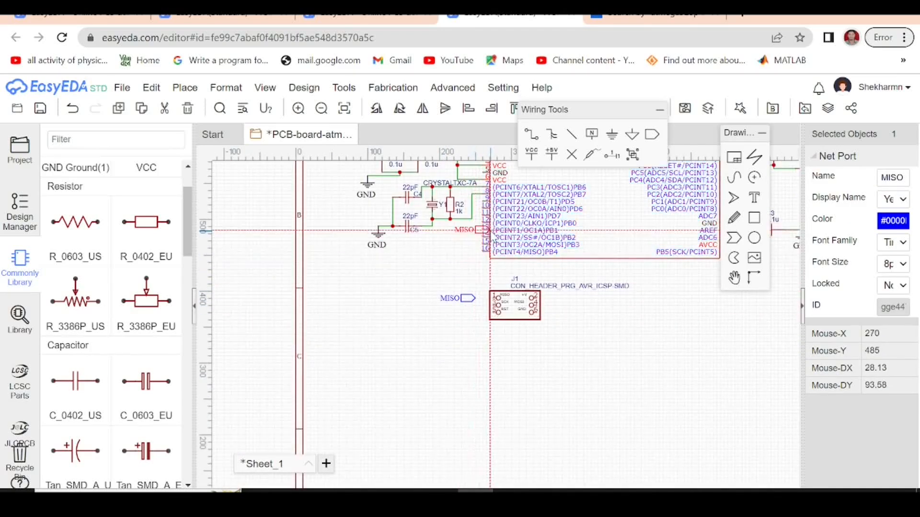
scroll(473, 270, "up", 3)
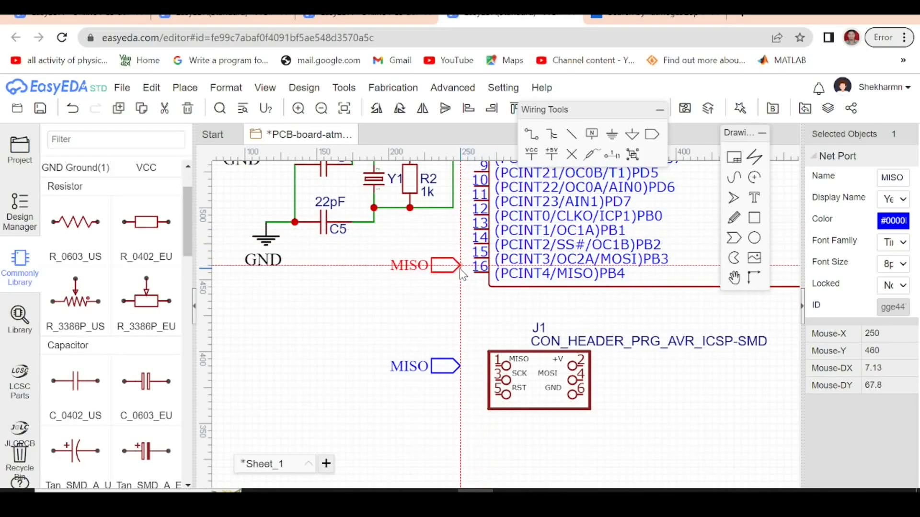
left_click(474, 274)
left_click(399, 321)
left_click_drag(458, 271, 428, 271)
left_click(434, 299)
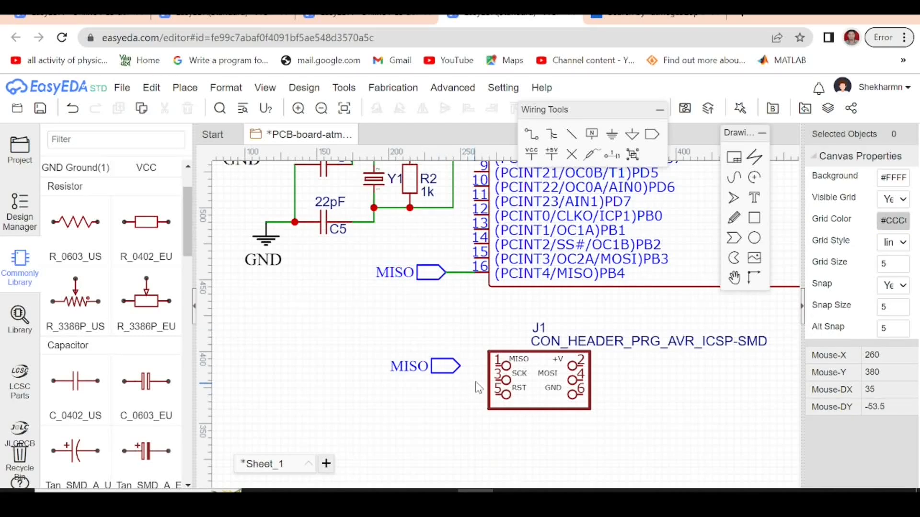
Wire the MISO pin of header J1 to the MISO net port beside it.
left_click(530, 136)
left_click(491, 366)
left_click(460, 366)
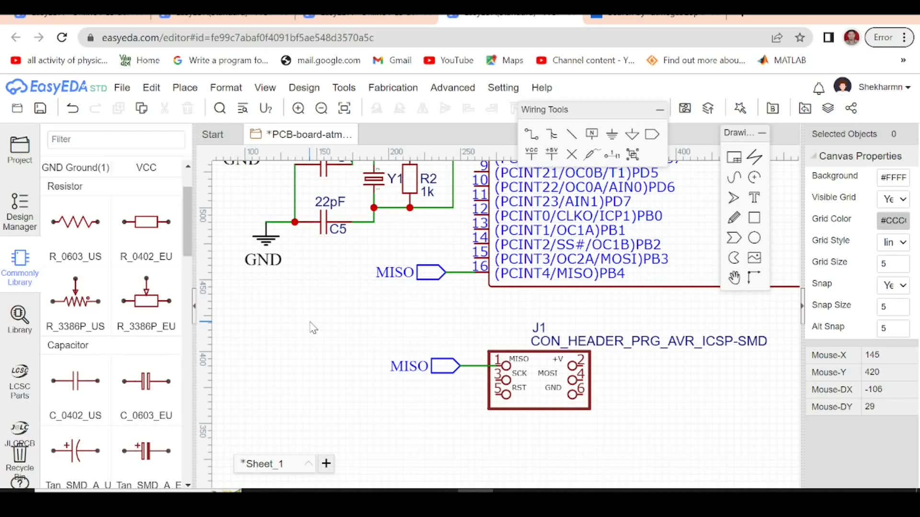
Place two copies of the MISO net port below the original, level with the SCK and RST pins of J1.
left_click(442, 372)
key("ctrl+c")
key("ctrl+v")
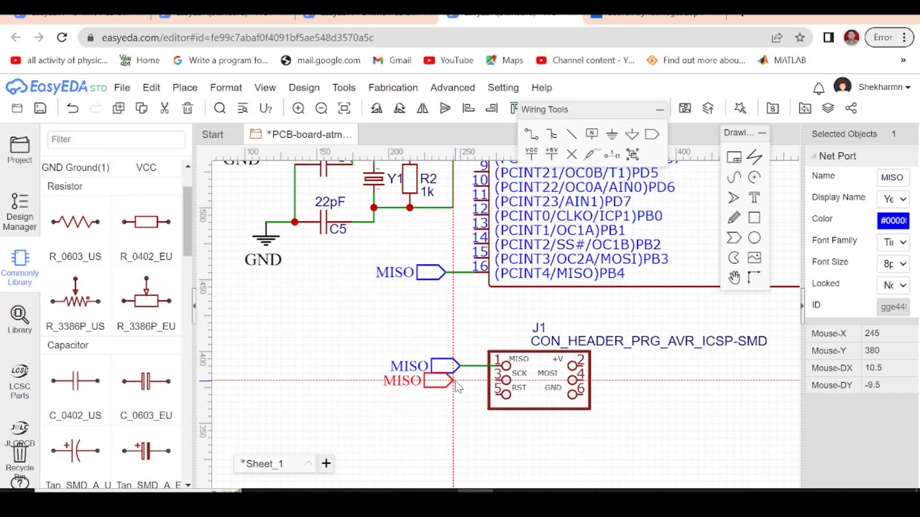
left_click(458, 386)
key("ctrl+v")
left_click(464, 402)
Place three net port copies turned 180 degrees to the right of J1, level with its +V, MOSI and GND pins.
key("ctrl+v")
key("space")
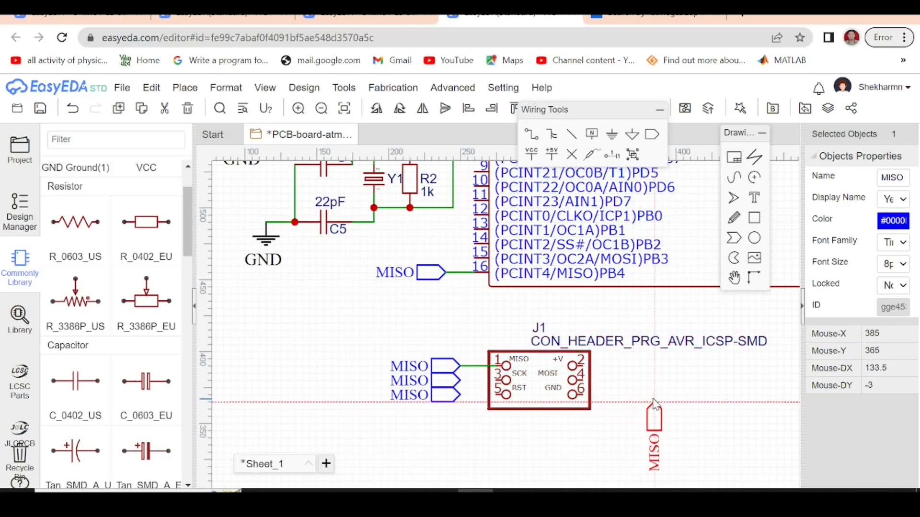
key("space")
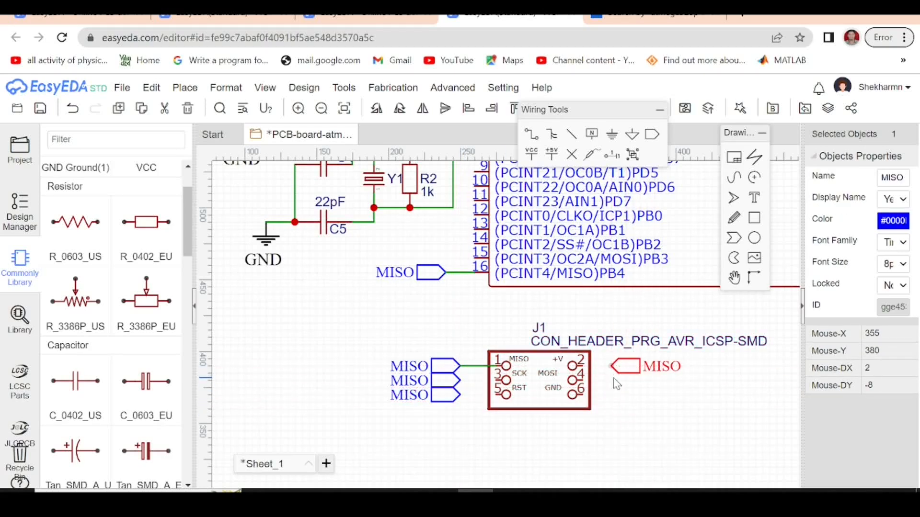
left_click(636, 378)
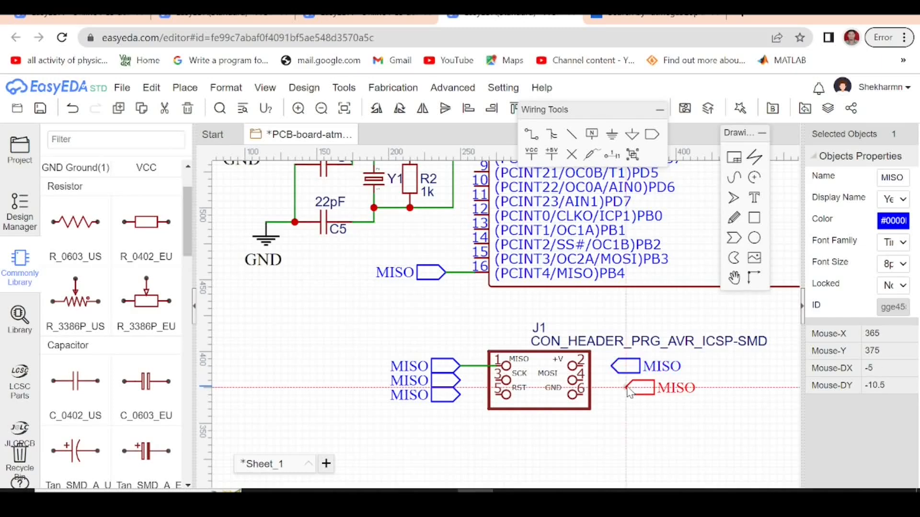
left_click(613, 382)
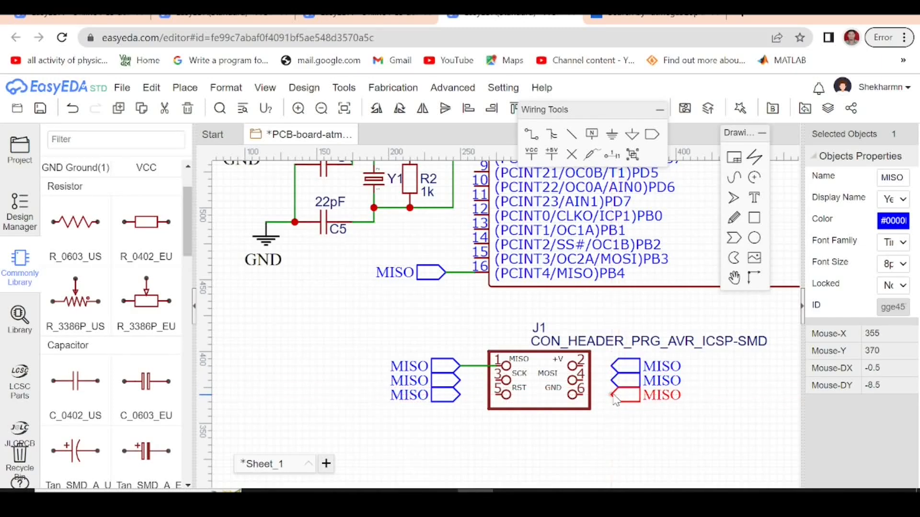
left_click(615, 396)
left_click(151, 87)
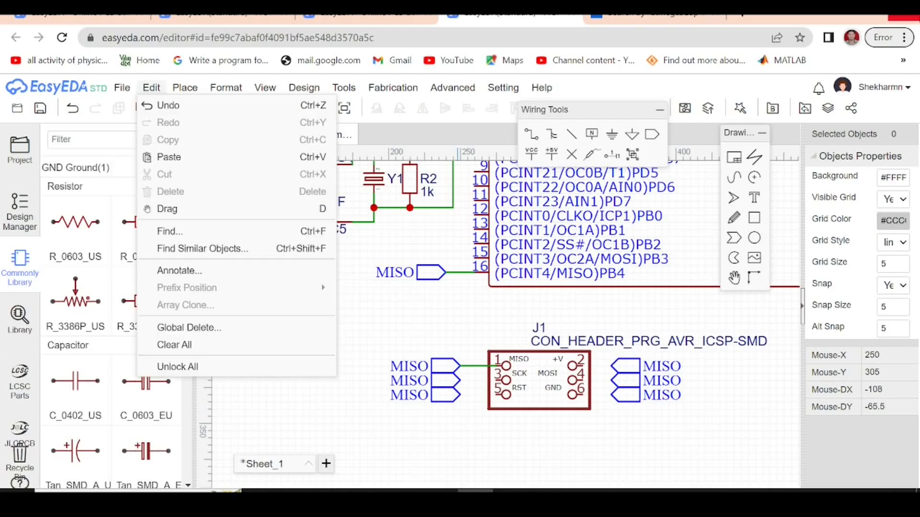
left_click(437, 441)
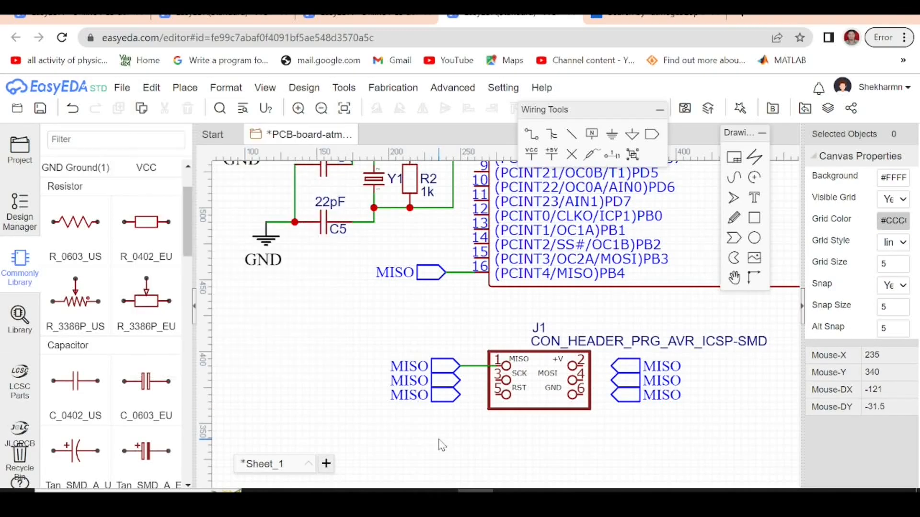
Rename the net ports beside the SCK and RST pins of J1 as SCK and RST.
scroll(467, 395, "up", 3)
double_click(367, 377)
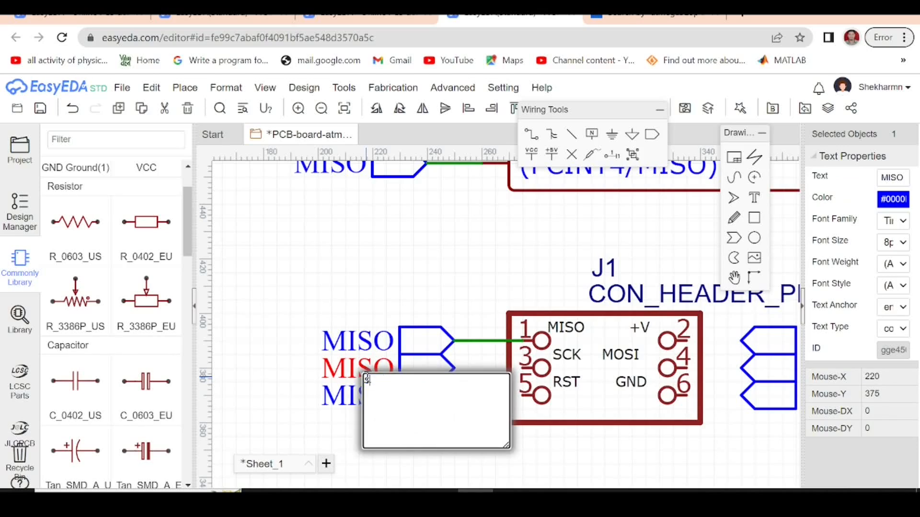
key("Return")
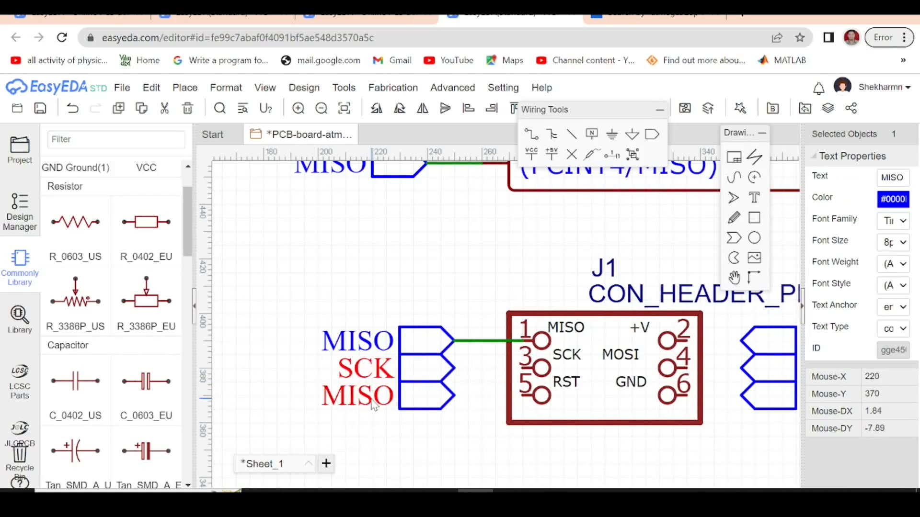
double_click(370, 398)
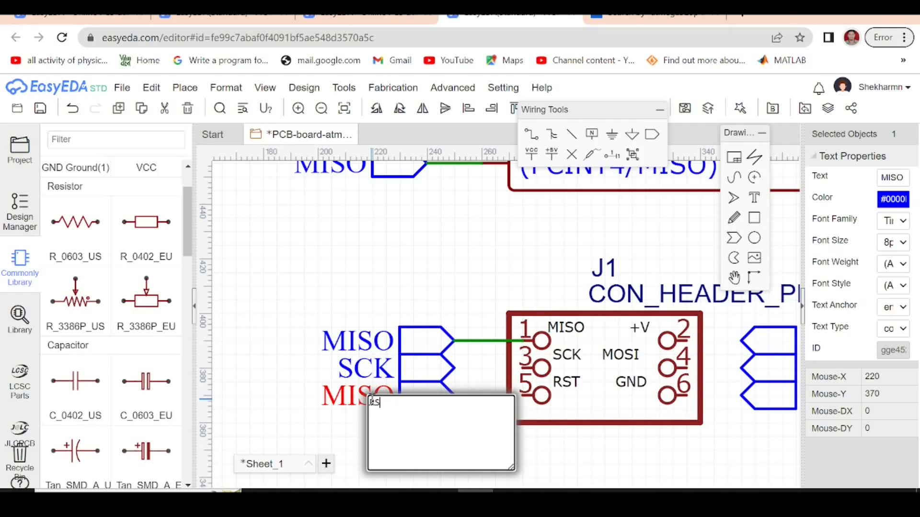
key("Return")
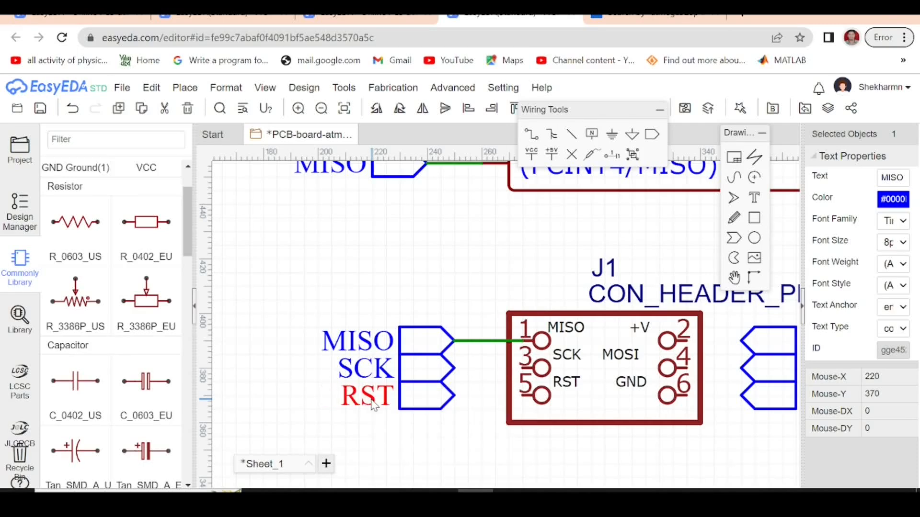
Delete the upper and lower net ports to the right of J1, beside the +V and GND pins.
scroll(373, 405, "down", 3)
scroll(610, 410, "up", 3)
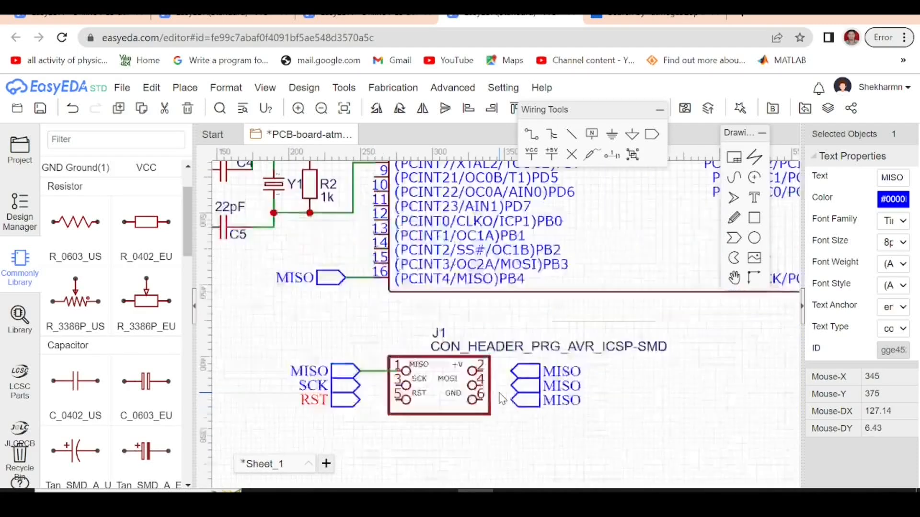
double_click(617, 352)
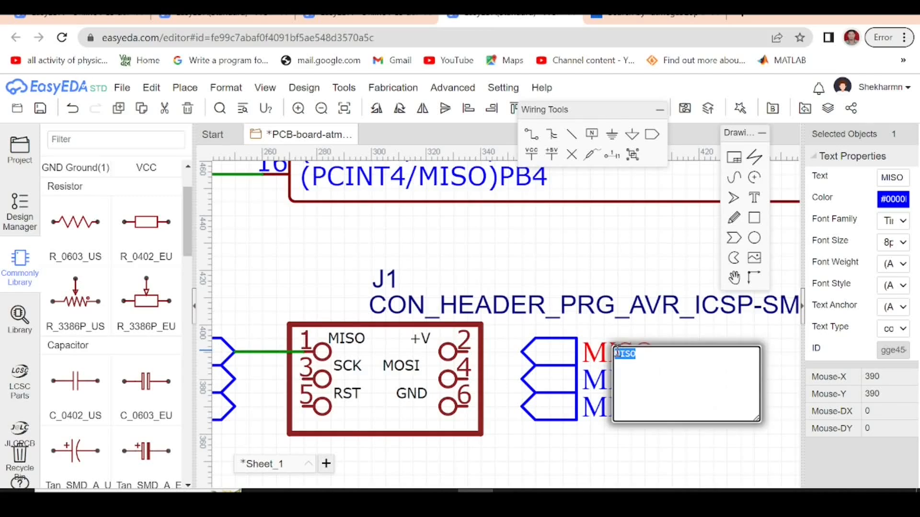
left_click(569, 355)
key("Delete")
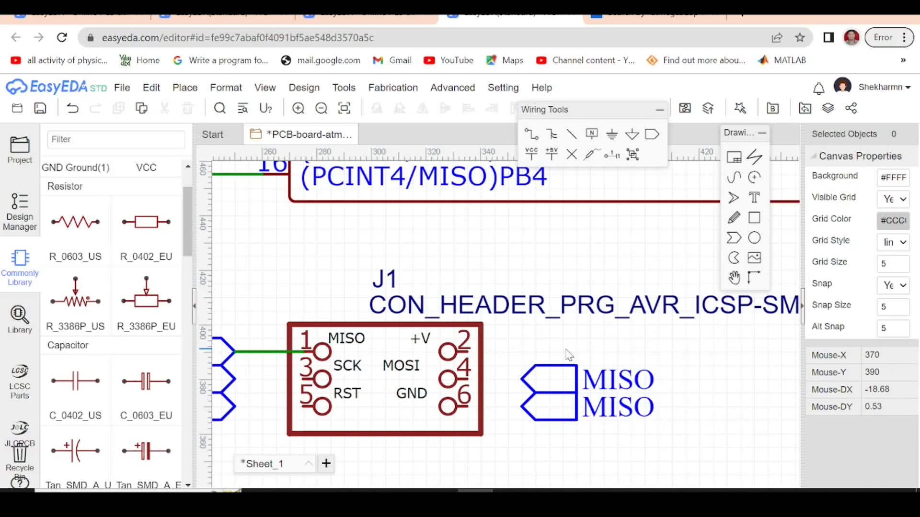
left_click(568, 411)
key("Delete")
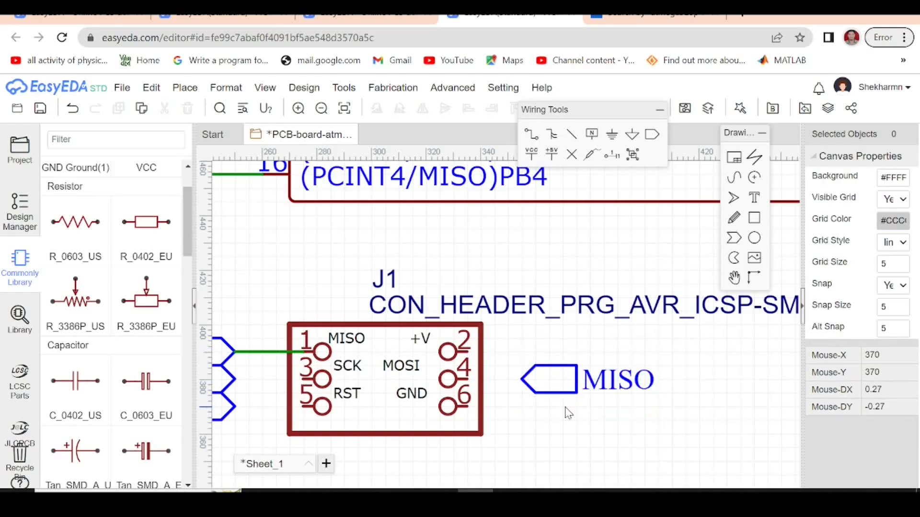
Rename the remaining net port to the right of J1 as MOSI.
double_click(624, 378)
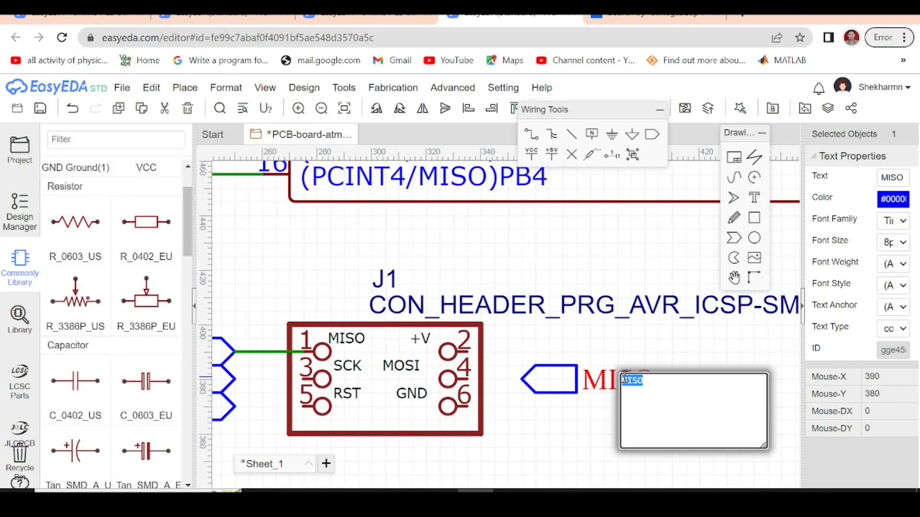
key("Return")
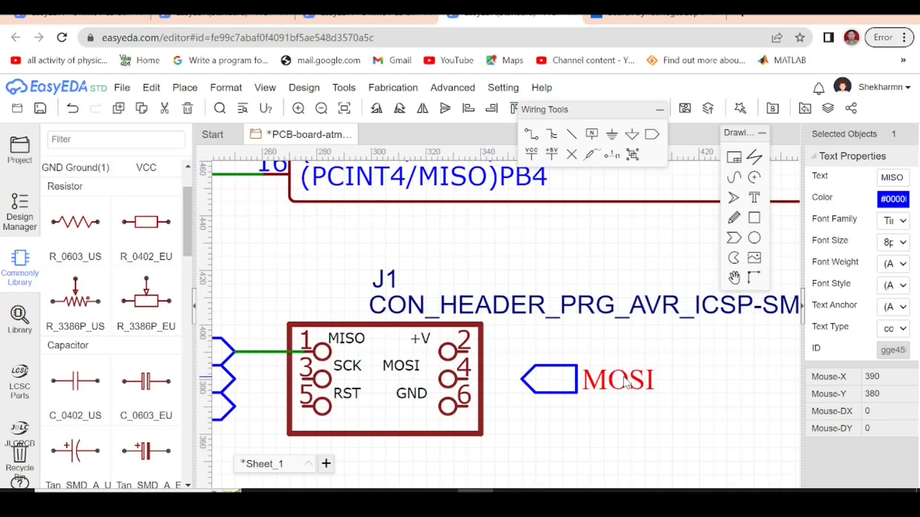
left_click(689, 401)
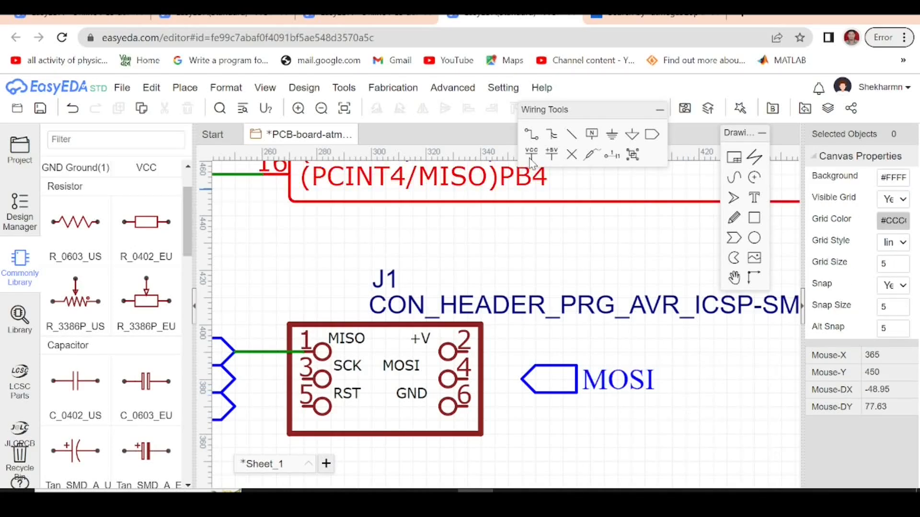
Wire the MOSI, SCK and RST net ports to their matching pins on header J1 and end wiring.
left_click(531, 137)
left_click(522, 380)
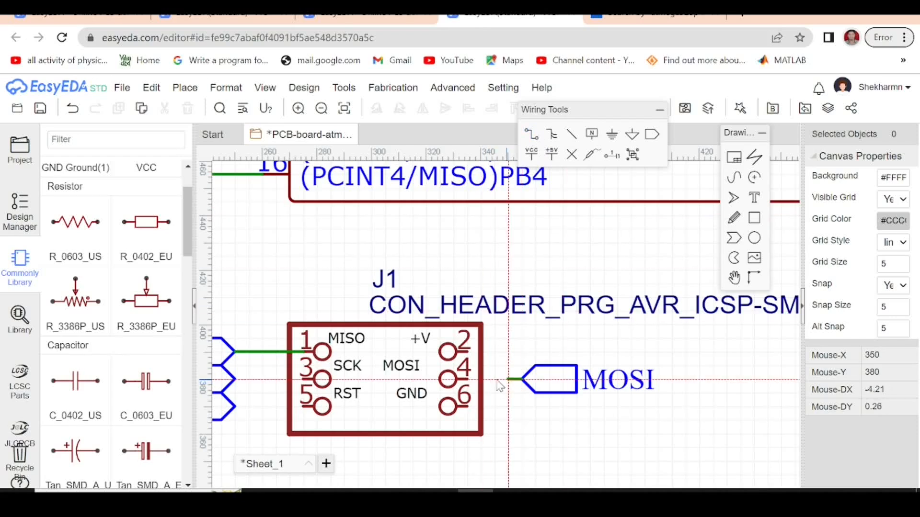
left_click(467, 379)
scroll(593, 390, "down", 2)
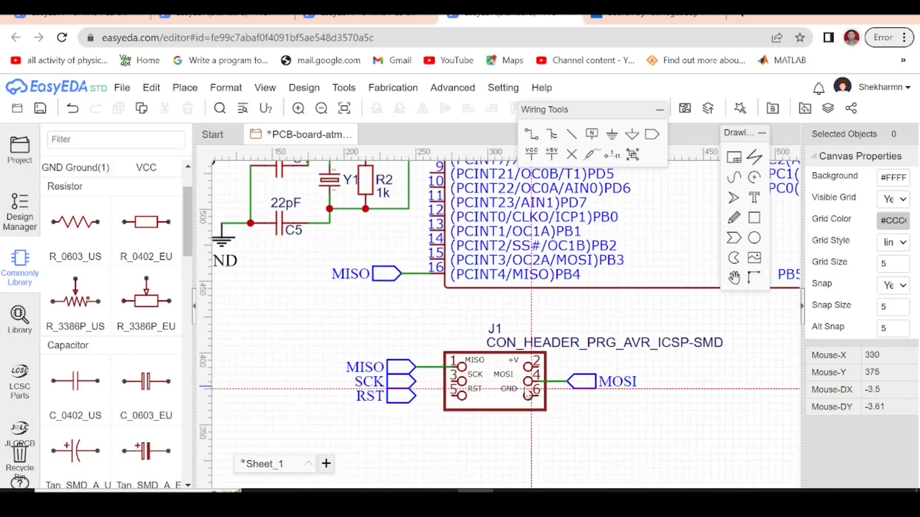
scroll(430, 384, "up", 1)
left_click(411, 380)
left_click(453, 381)
left_click(411, 399)
left_click(453, 399)
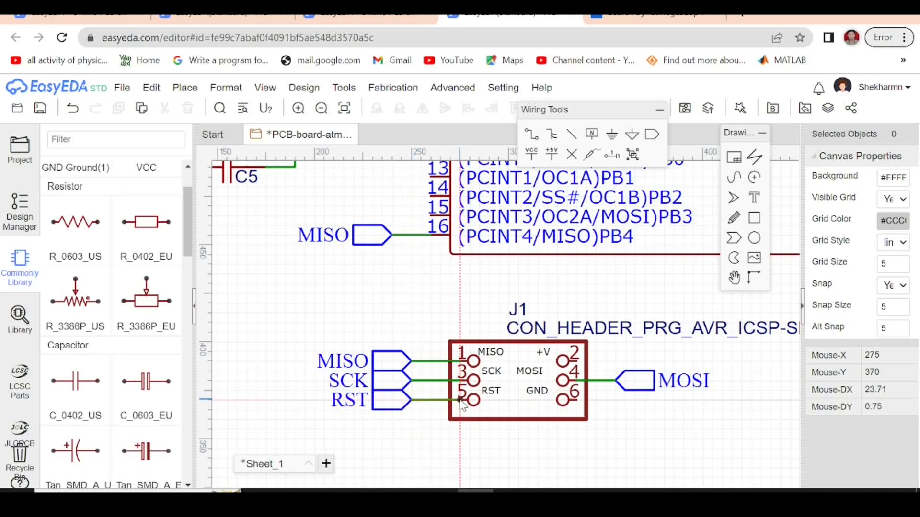
key("Escape")
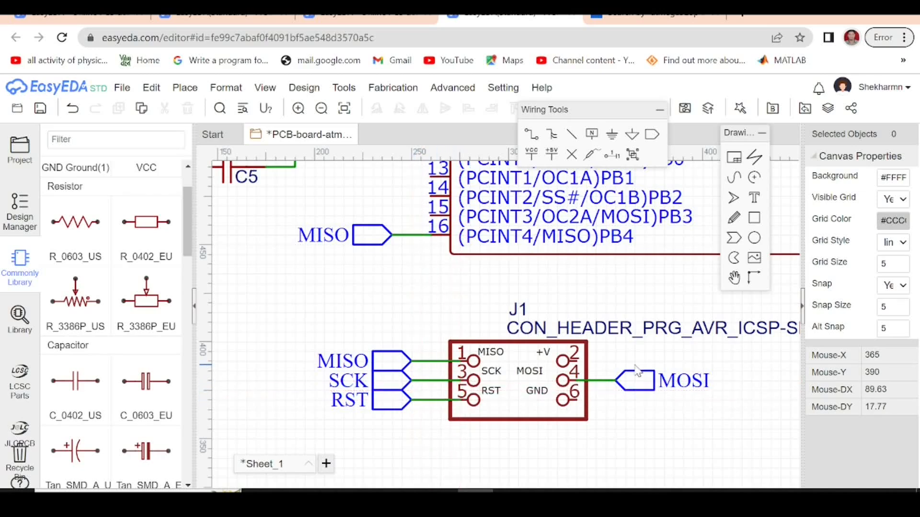
Copy the MOSI net port, turned 180 degrees, to pin 15 (PB3) of the ATMEGA328P-AU and offset it left on a short wire.
left_click(650, 386)
key("ctrl+v")
key("space")
key("space")
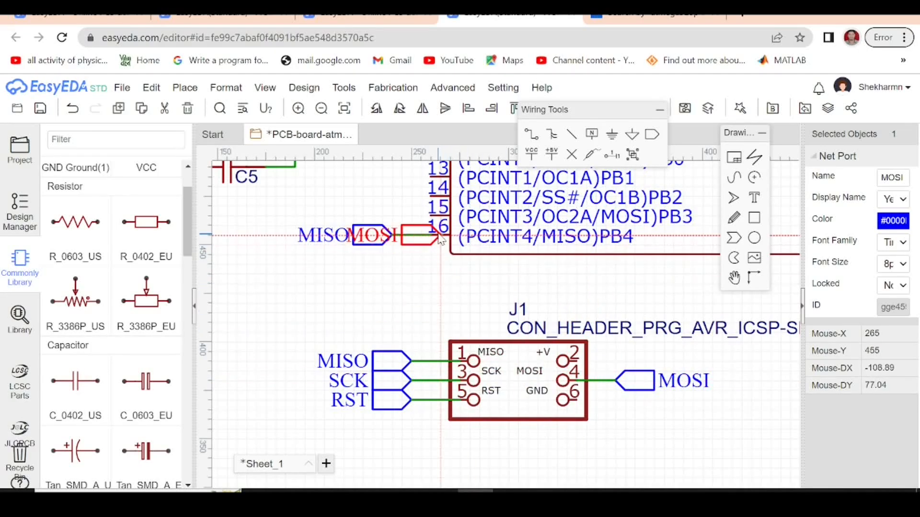
left_click(430, 217)
left_click(418, 231)
left_click_drag(418, 220, 377, 215)
left_click(403, 308)
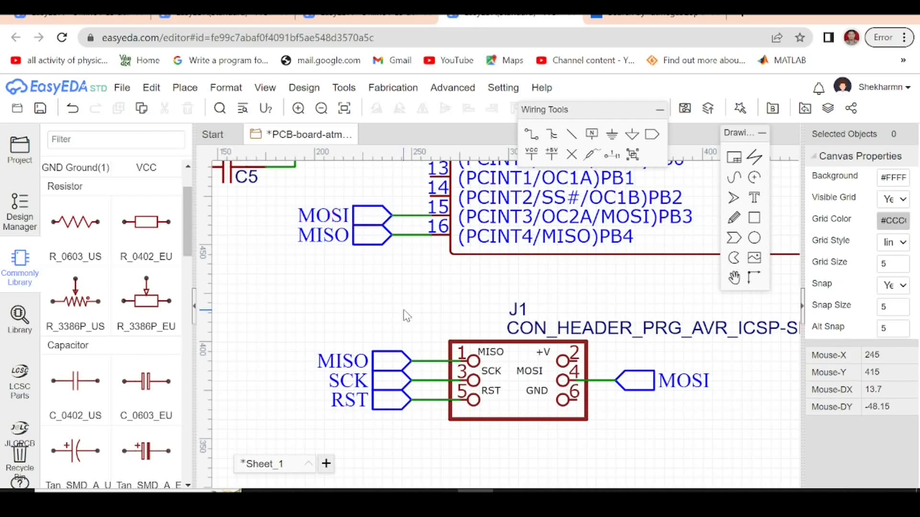
Copy the +5V flag above capacitors C2 and C1 and place it to the right of J1, level with the +V pin.
scroll(404, 309, "down", 1)
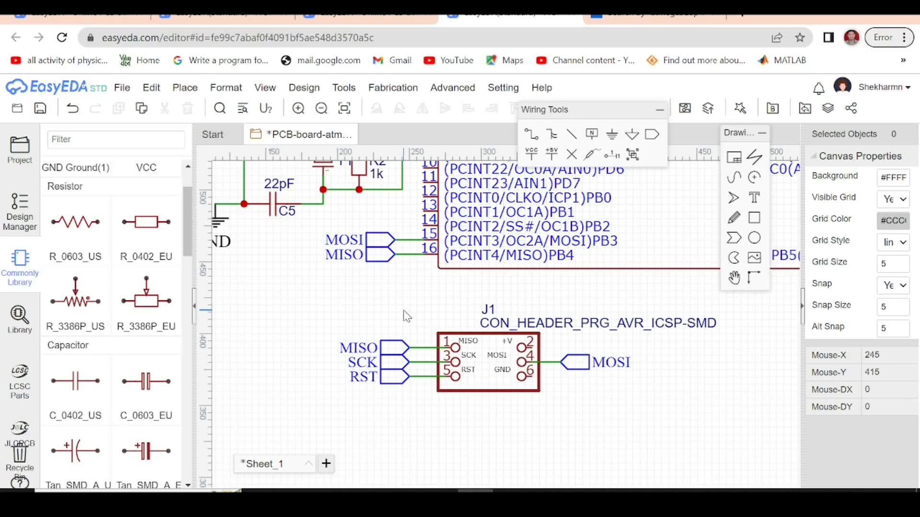
scroll(440, 423, "down", 2)
scroll(406, 341, "up", 3)
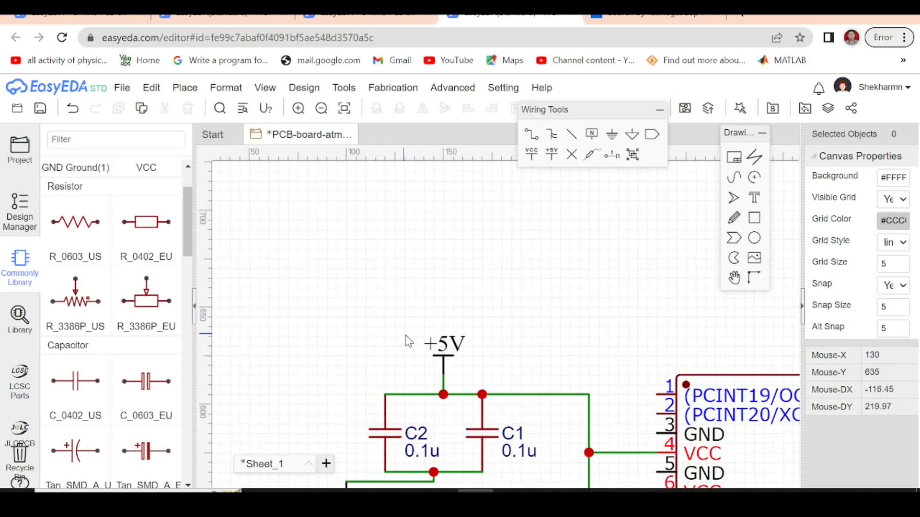
left_click(445, 364)
scroll(443, 362, "down", 3)
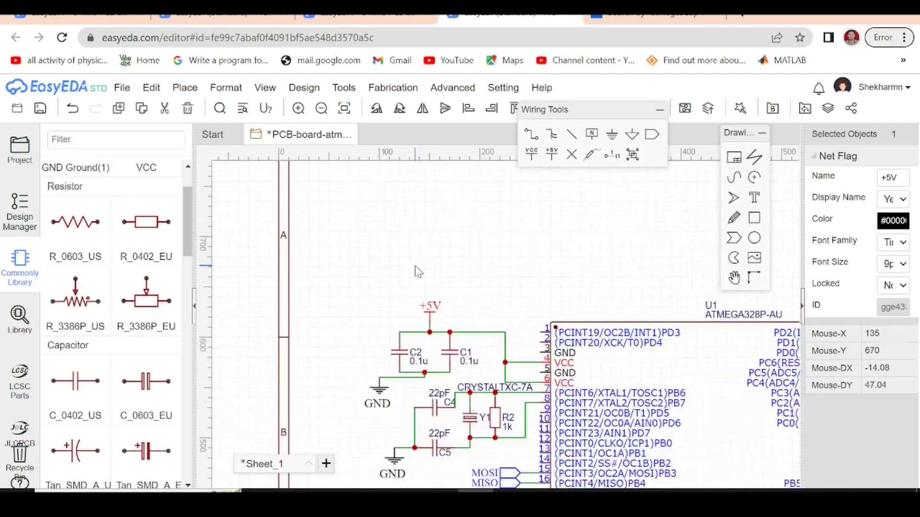
scroll(656, 360, "up", 4)
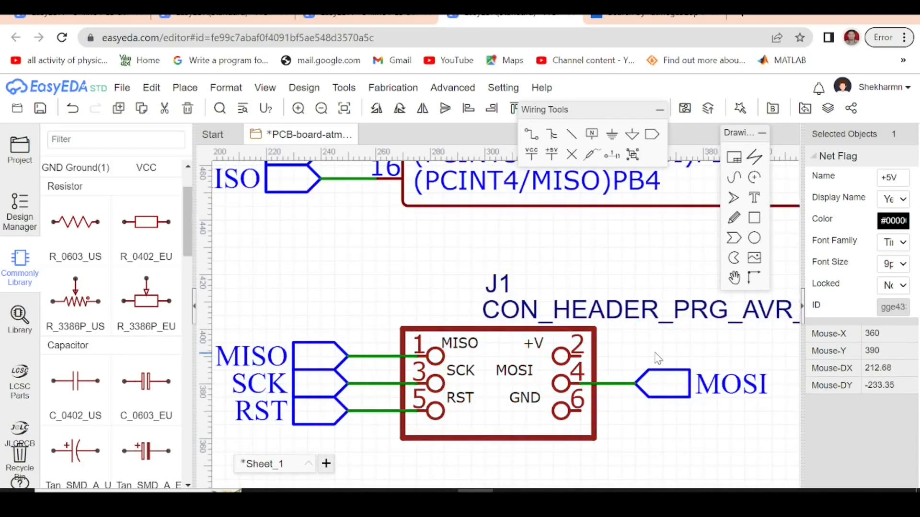
key("ctrl+v")
left_click(688, 360)
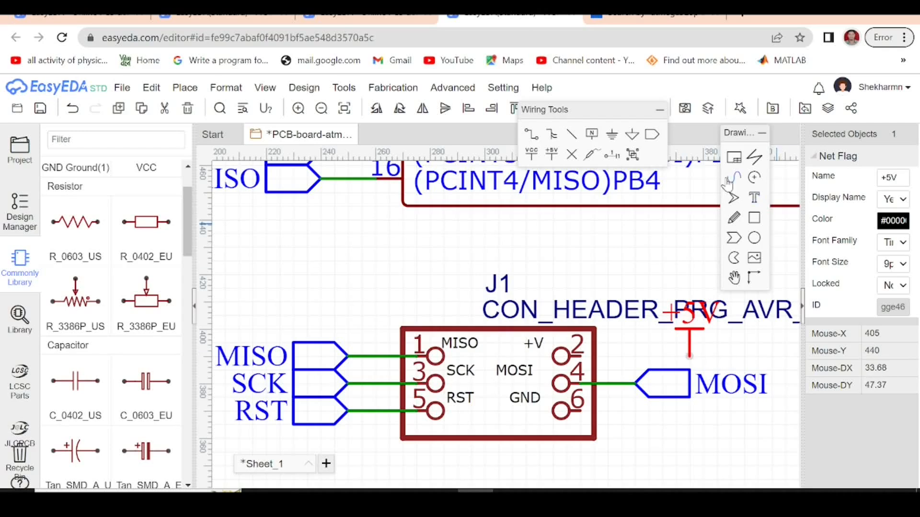
Wire the +5V flag to the right of J1 to the header's +V pin 2.
key("w")
left_click(690, 356)
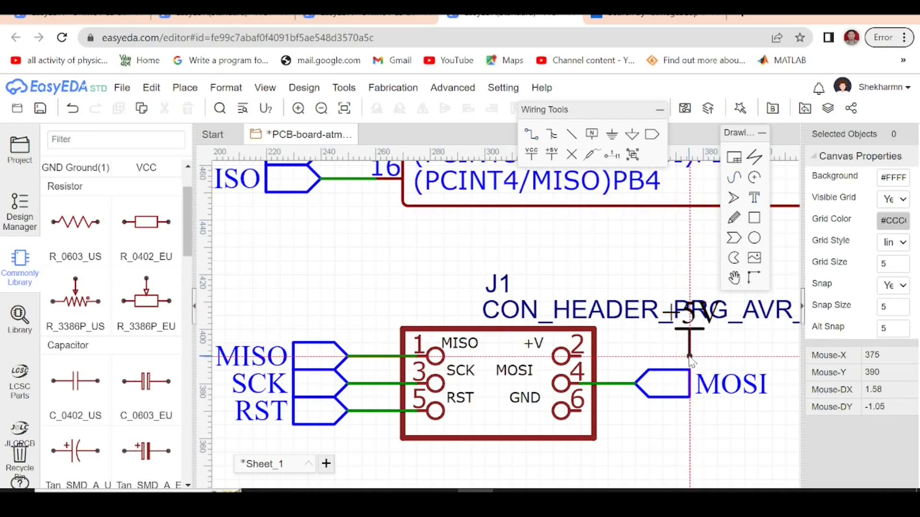
left_click(579, 356)
Copy the GND flag beside capacitor C3 and place it to the right of J1, level with GND pin 6.
scroll(578, 360, "down", 5)
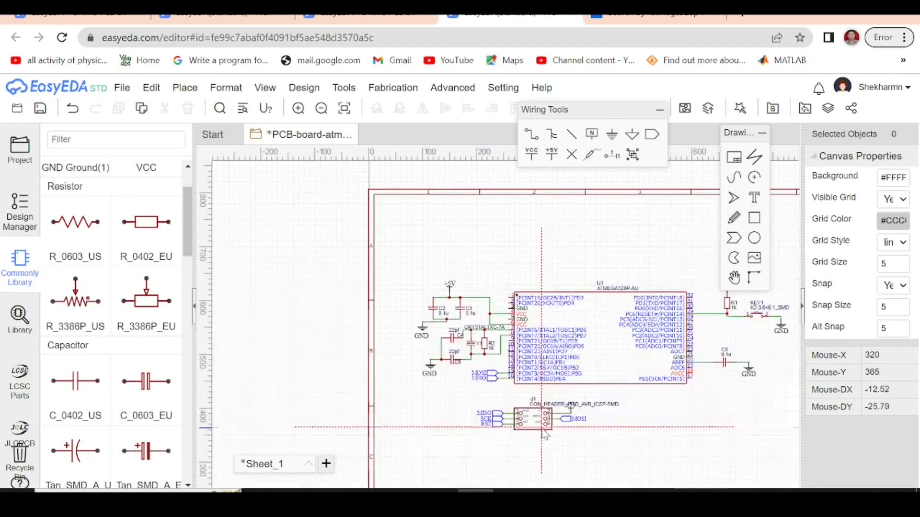
left_click(748, 367)
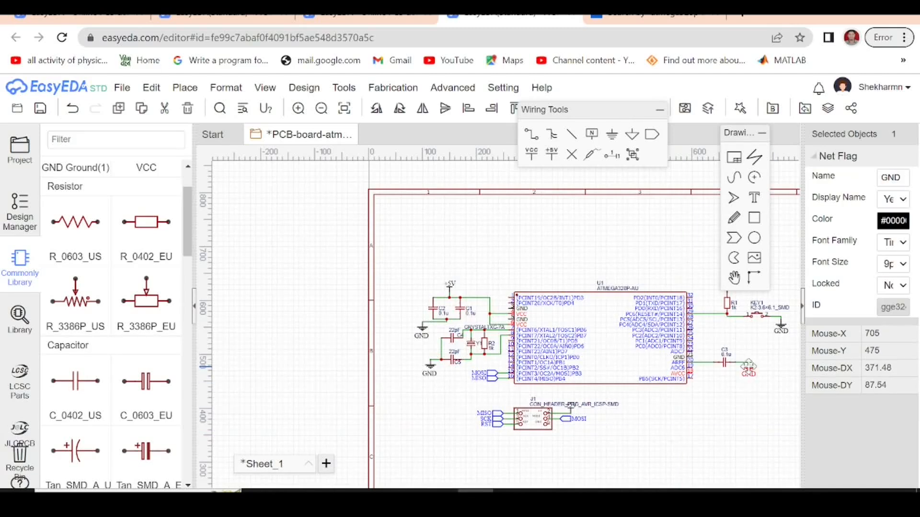
key("ctrl+c")
key("ctrl+v")
scroll(563, 427, "up", 5)
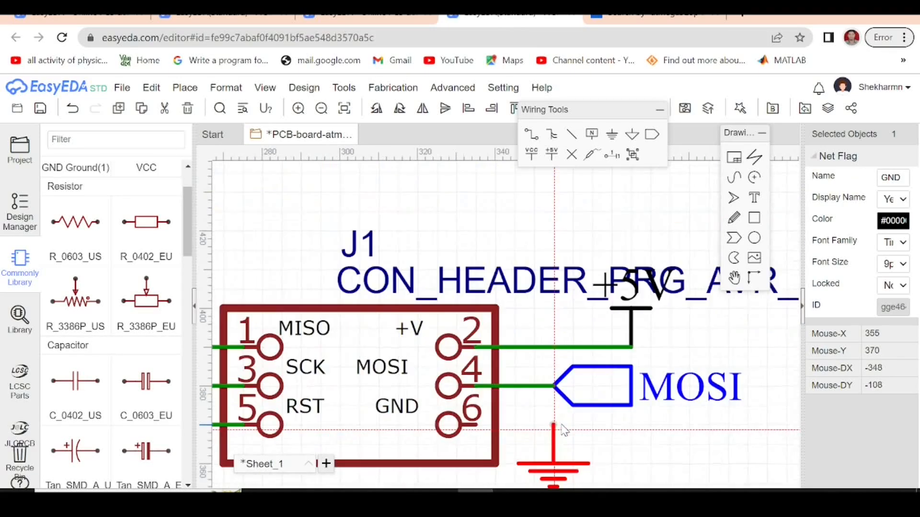
left_click(568, 432)
Wire J1's GND pin 6 to the new GND flag and end wiring.
left_click(530, 135)
left_click(475, 425)
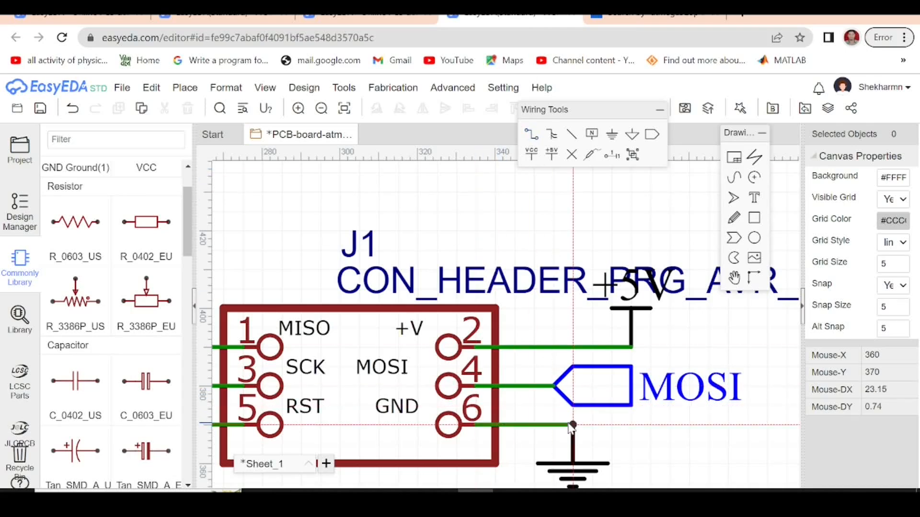
scroll(570, 428, "down", 6)
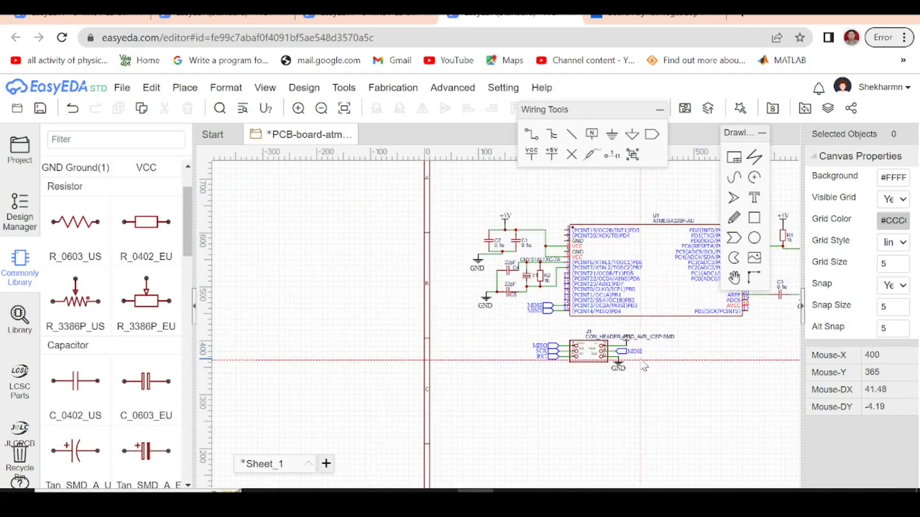
key("Escape")
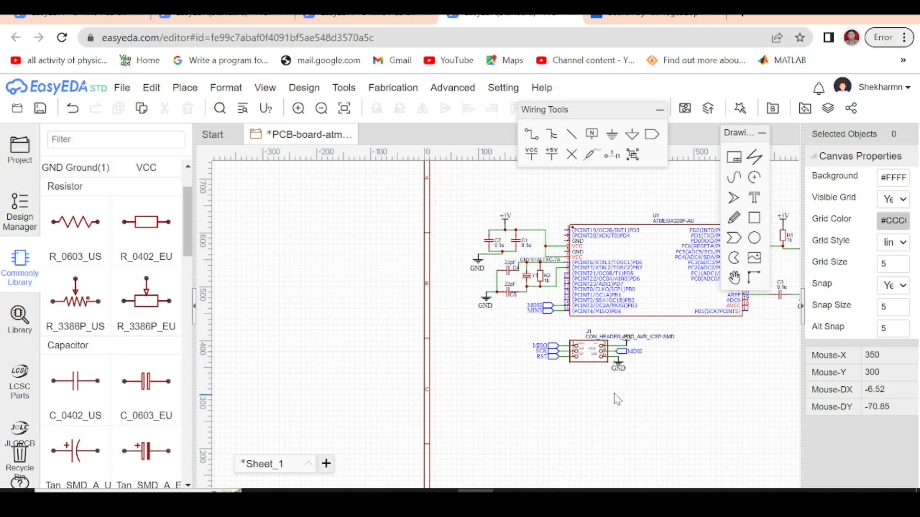
Copy J1's GND flag, turn it 180 degrees and place it to the left of the ATMEGA328P-AU, just above pin 3.
left_click(619, 366)
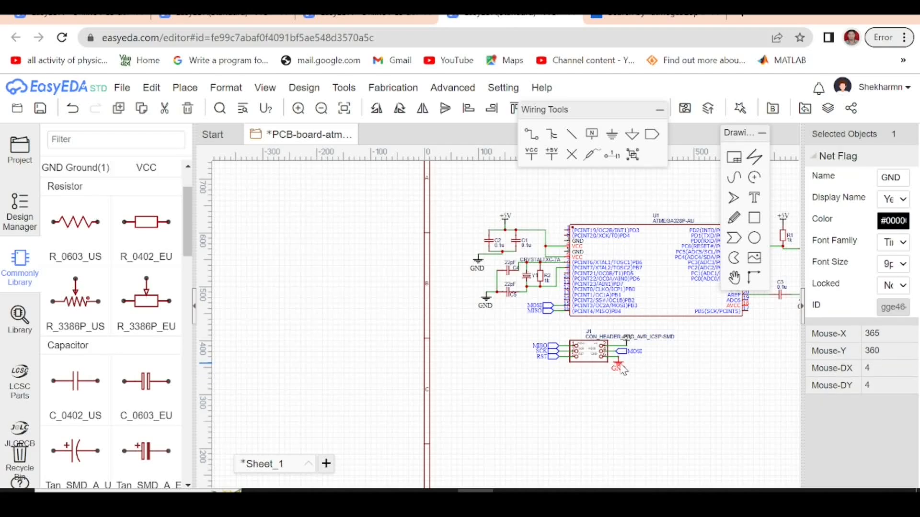
scroll(565, 276, "up", 8)
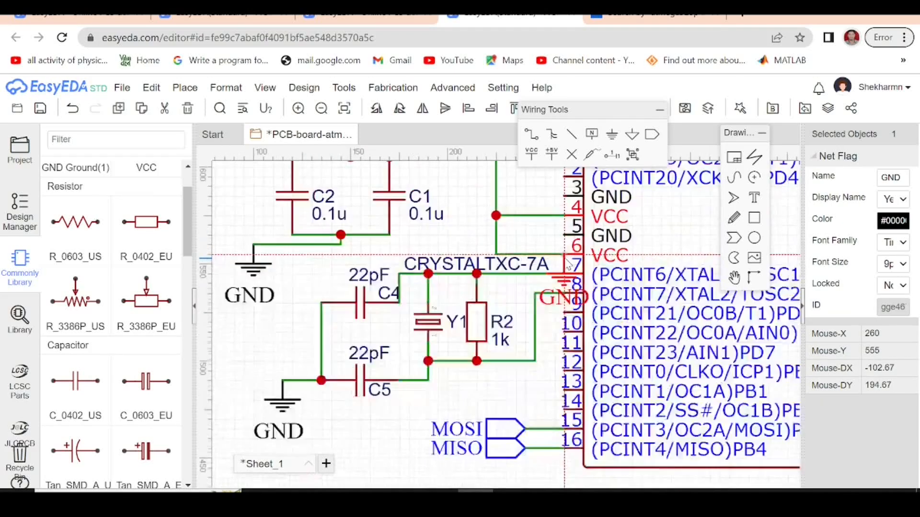
scroll(573, 313, "down", 5)
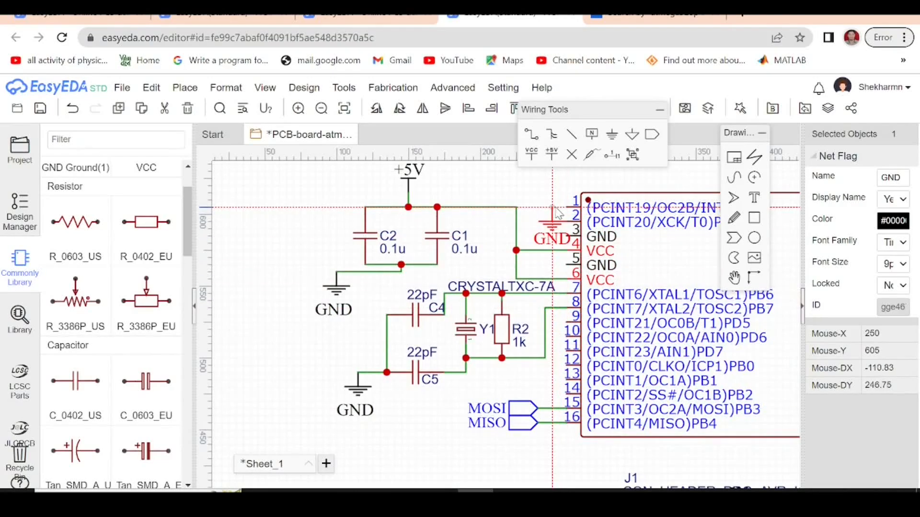
left_click_drag(556, 211, 561, 212)
key("space")
key("space")
left_click(545, 231)
Wire GND pins 3 and 5 of the ATMEGA328P-AU to the inverted GND flag.
left_click(531, 137)
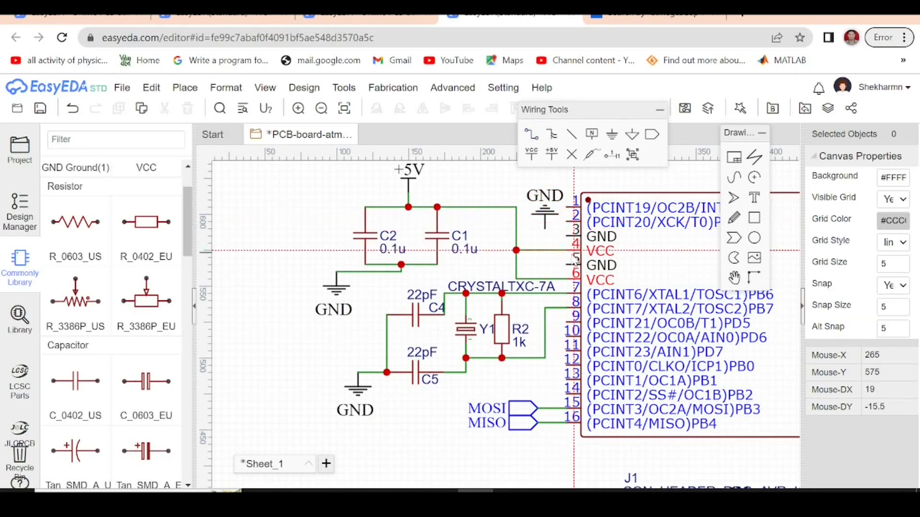
left_click(544, 229)
left_click(567, 237)
left_click(546, 235)
scroll(506, 271, "down", 3)
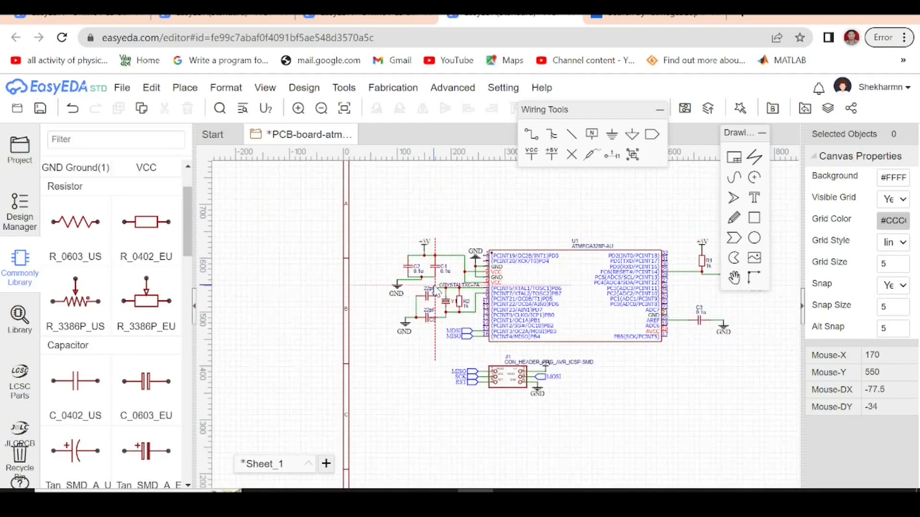
Place a GND flag, turned 180 degrees, to the right of the ATMEGA328P-AU, level with GND pin 21.
scroll(675, 330, "up", 2)
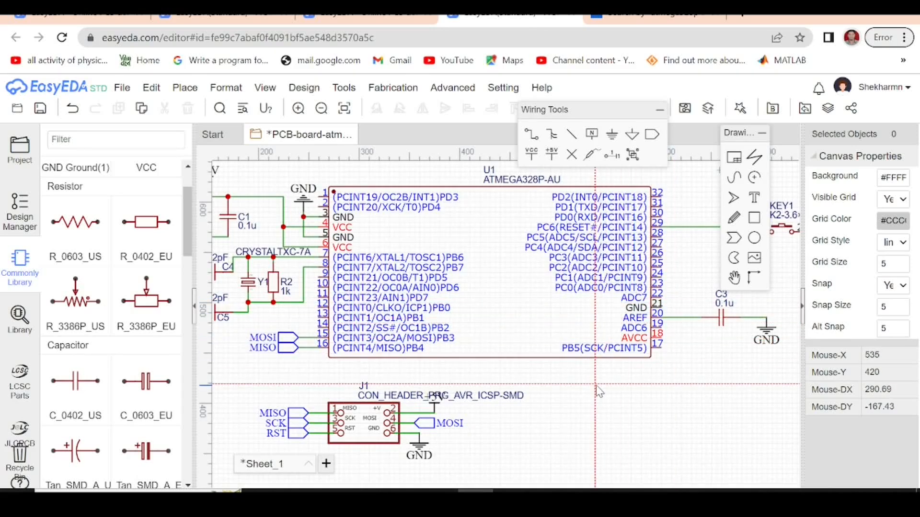
key("ctrl+g")
key("space")
key("space")
left_click(687, 312)
key("Escape")
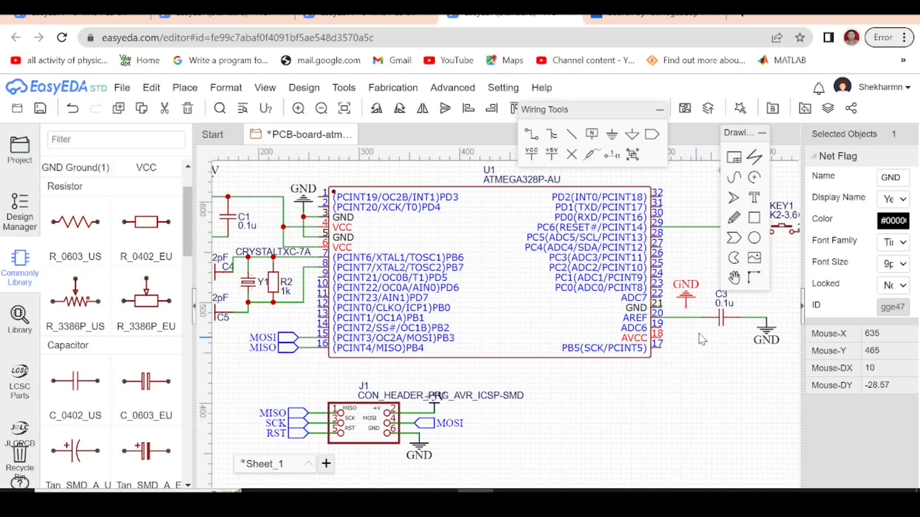
Try to wire GND pin 21 to the inverted GND flag, and delete the resulting wire.
left_click(529, 136)
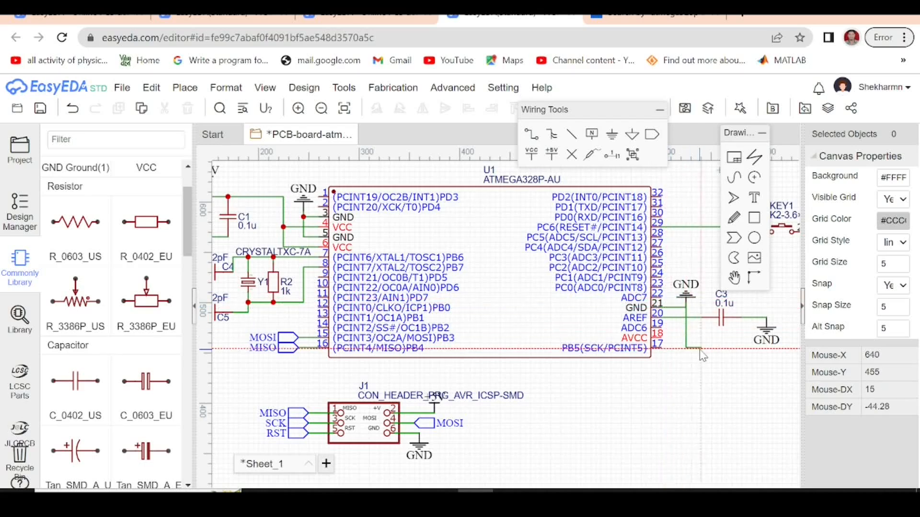
left_click(685, 308)
left_click(687, 307)
right_click(720, 346)
scroll(683, 317, "up", 6)
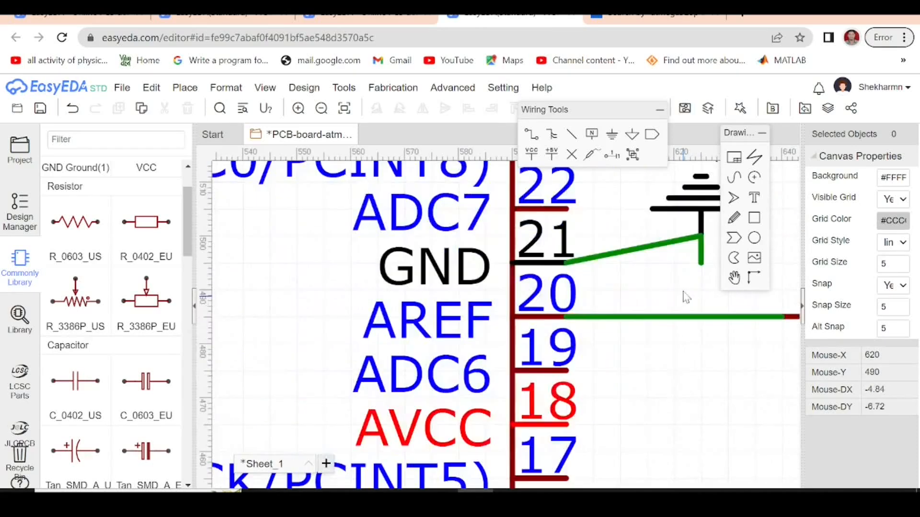
left_click(668, 251)
key("Delete")
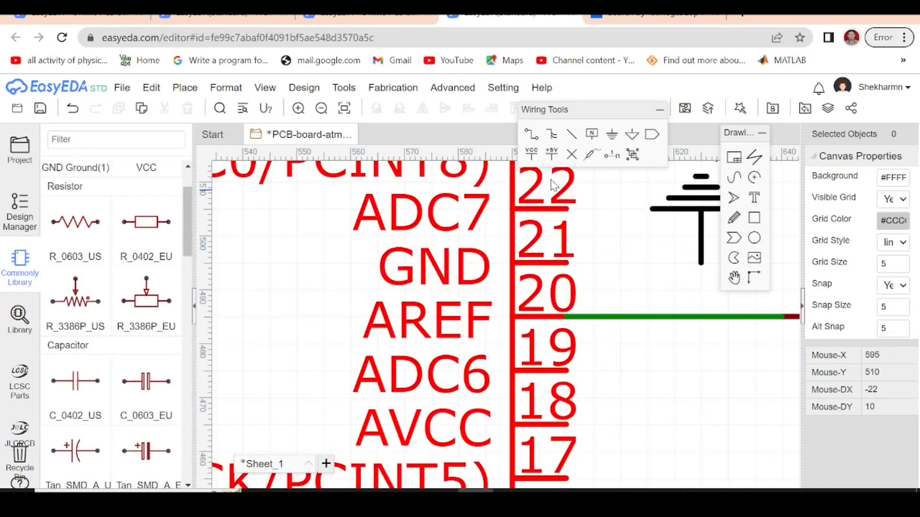
Wire the inverted GND flag straight to pin 21 of the ATMEGA328P-AU and end wiring.
left_click(532, 135)
left_click(701, 263)
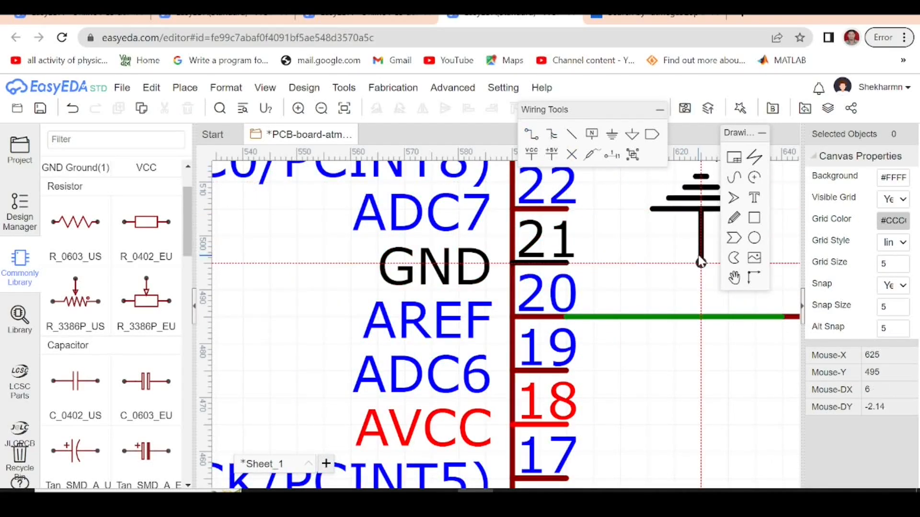
left_click(579, 265)
right_click(579, 265)
scroll(579, 269, "down", 5)
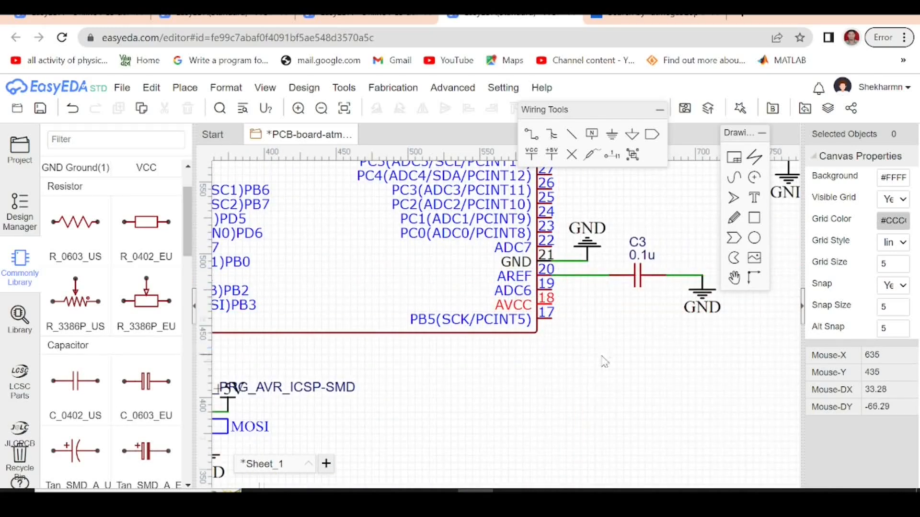
Place a downward-pointing +5V flag to the right of AVCC pin 18 of the ATMEGA328P-AU and wire it to that pin.
scroll(587, 279, "down", 5)
left_click(552, 156)
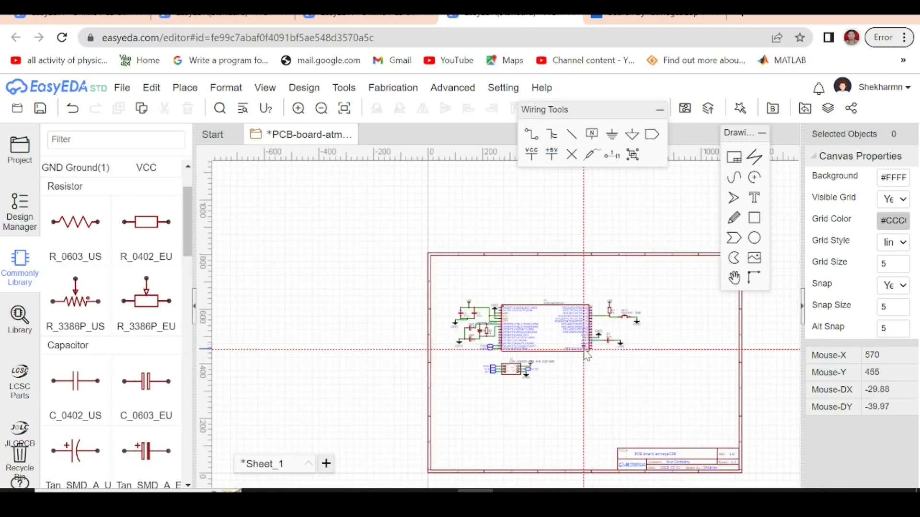
scroll(586, 361, "up", 5)
left_click(667, 321)
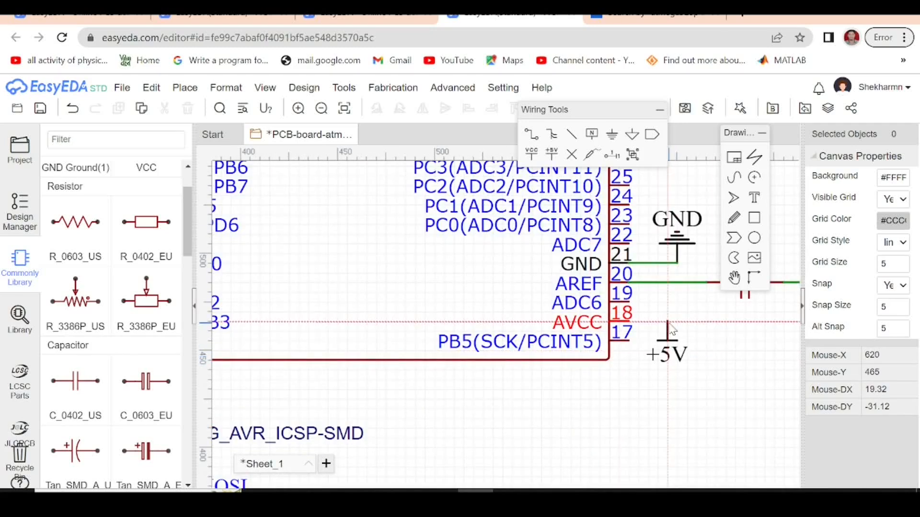
right_click(656, 290)
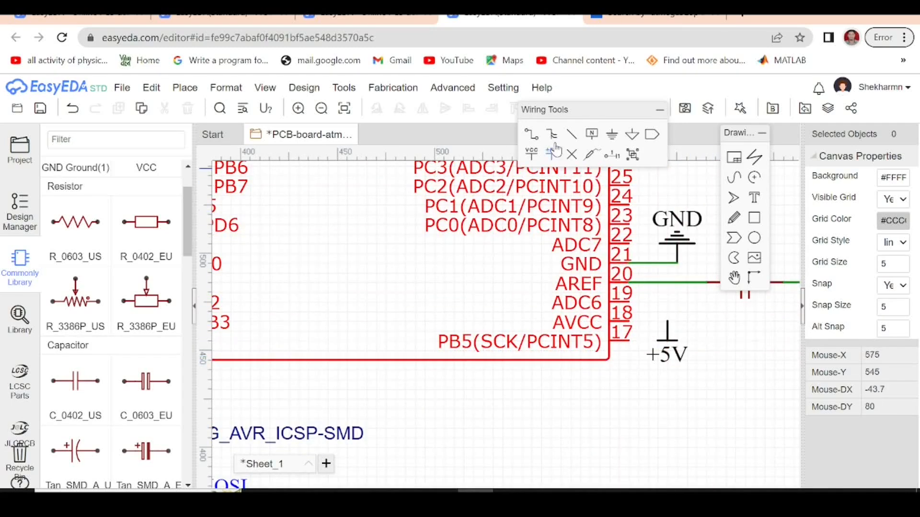
left_click(531, 134)
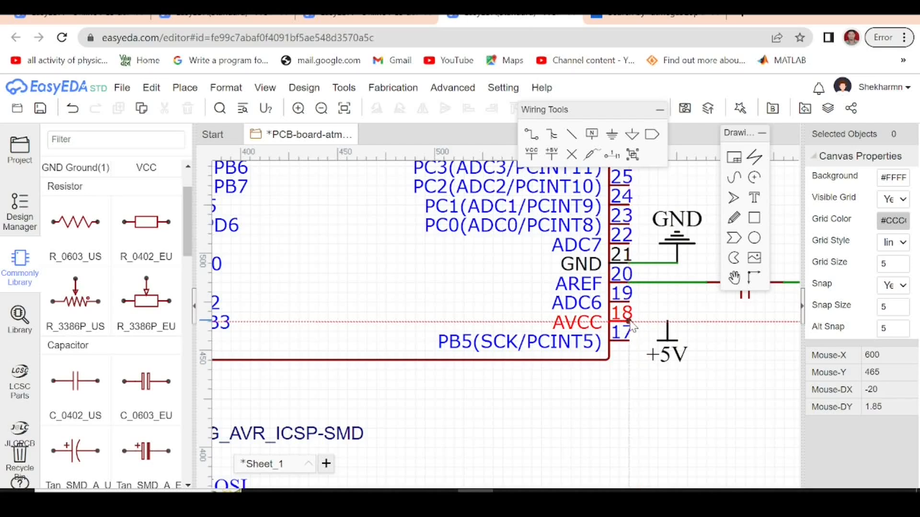
Copy J1's SCK net port, rotate it to point upward and place it directly below pin 17 (PB5) of the ATMEGA328P-AU.
scroll(625, 373, "down", 5)
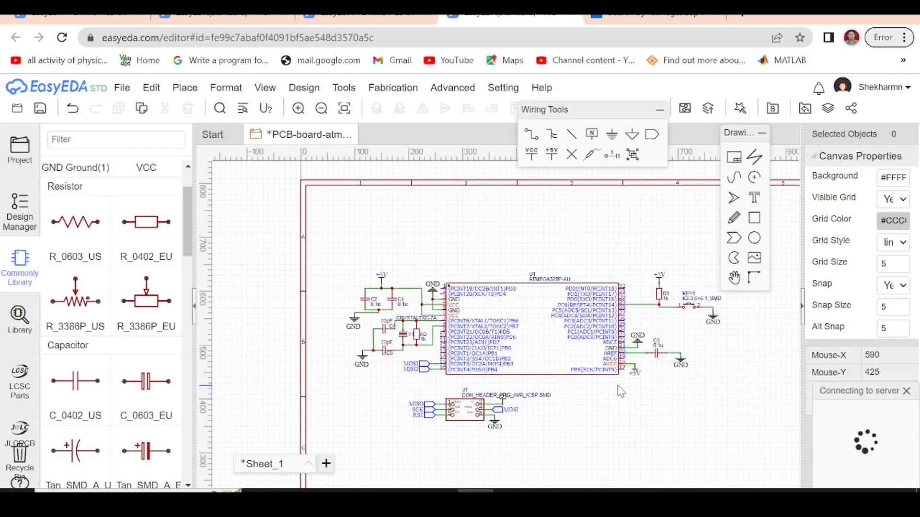
scroll(293, 364, "up", 3)
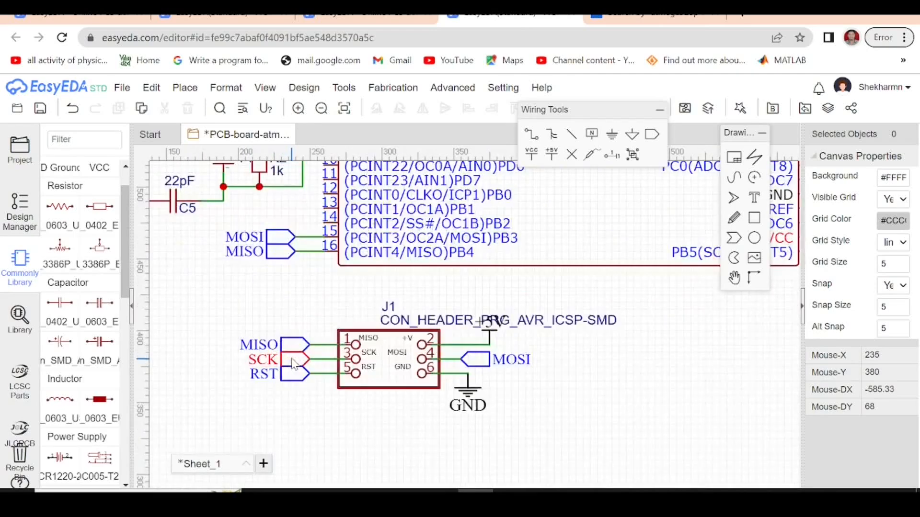
left_click(296, 366)
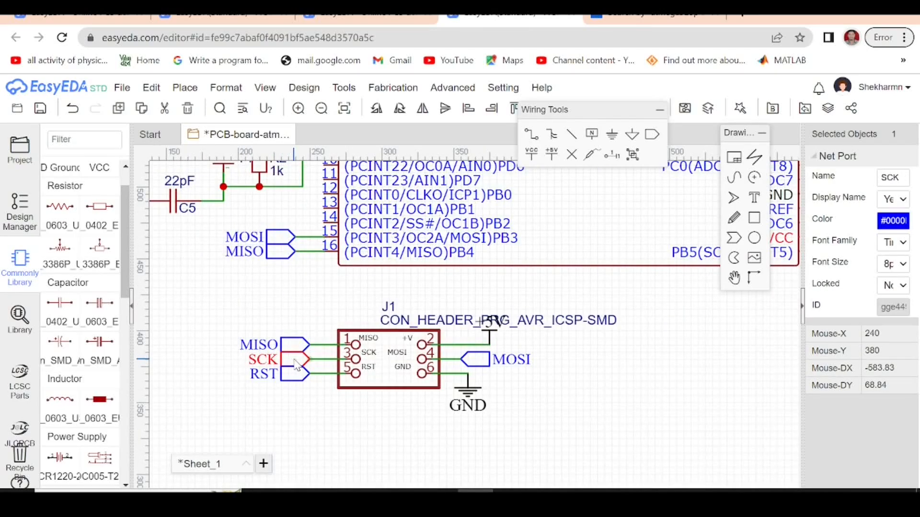
scroll(383, 345, "down", 2)
scroll(699, 305, "up", 2)
scroll(701, 305, "up", 2)
key("ctrl+v")
key("space")
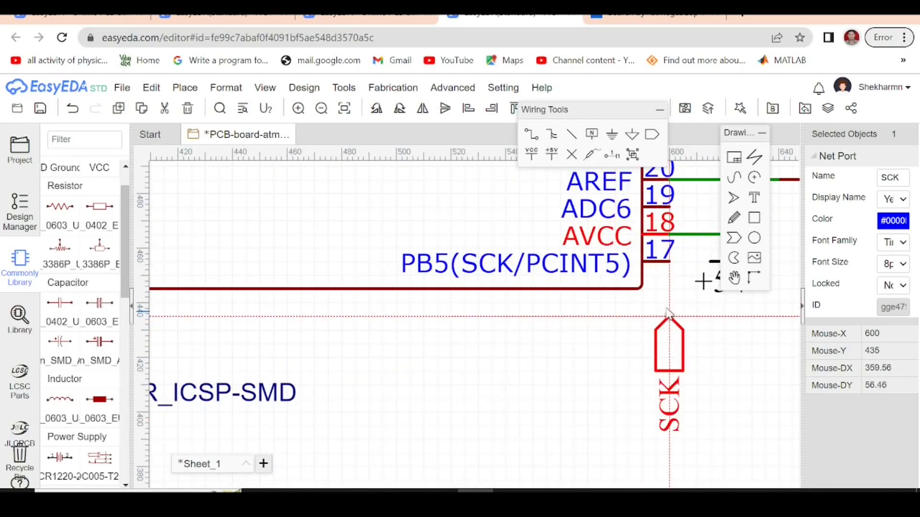
left_click(669, 303)
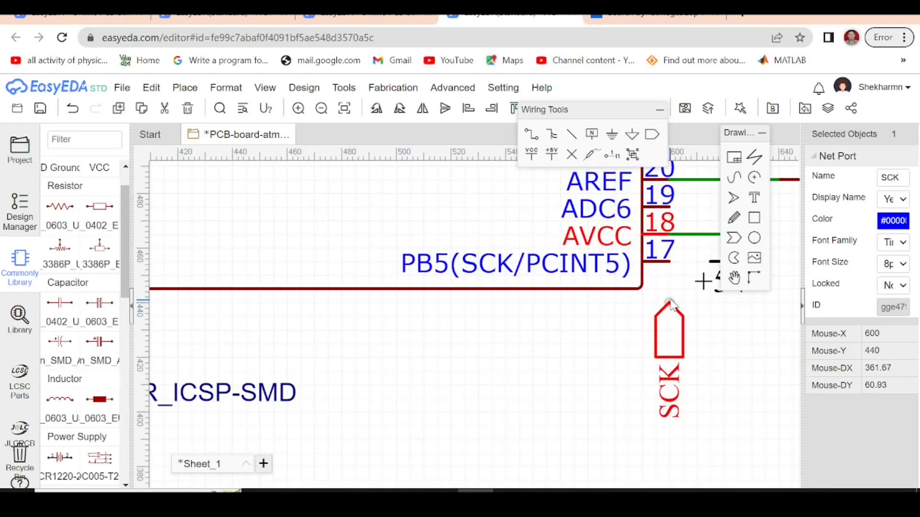
Wire the copied SCK net port to pin 17 (PB5) of the ATMEGA328P-AU.
left_click(533, 135)
scroll(395, 292, "down", 3)
scroll(455, 270, "up", 3)
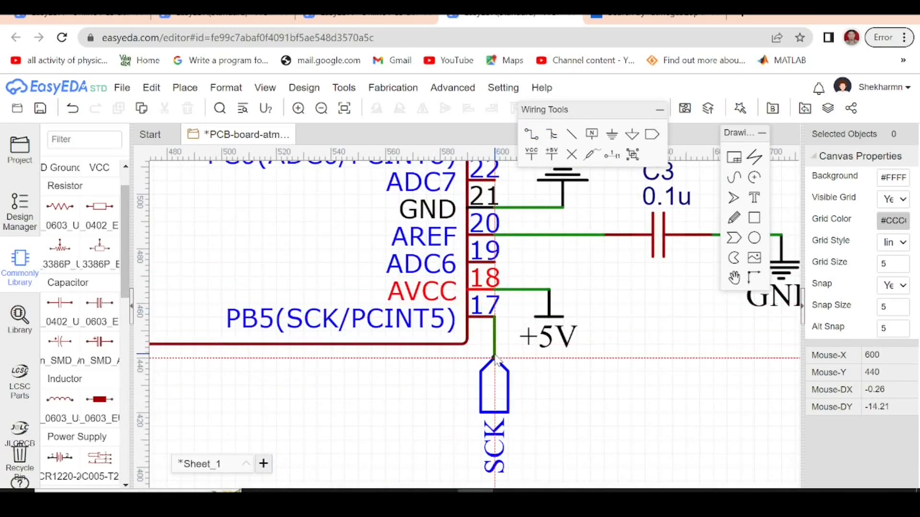
Copy J1's RST net port, rotate it to point upward and place it directly below the junction of R1 and KEY1.
scroll(501, 364, "down", 3)
left_click(508, 360)
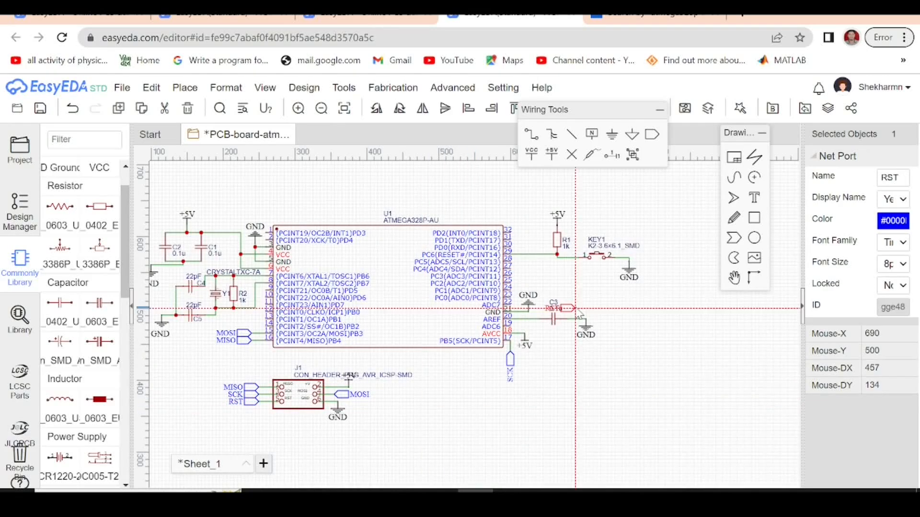
scroll(572, 276, "up", 2)
scroll(571, 277, "up", 2)
key("space")
scroll(539, 261, "up", 1)
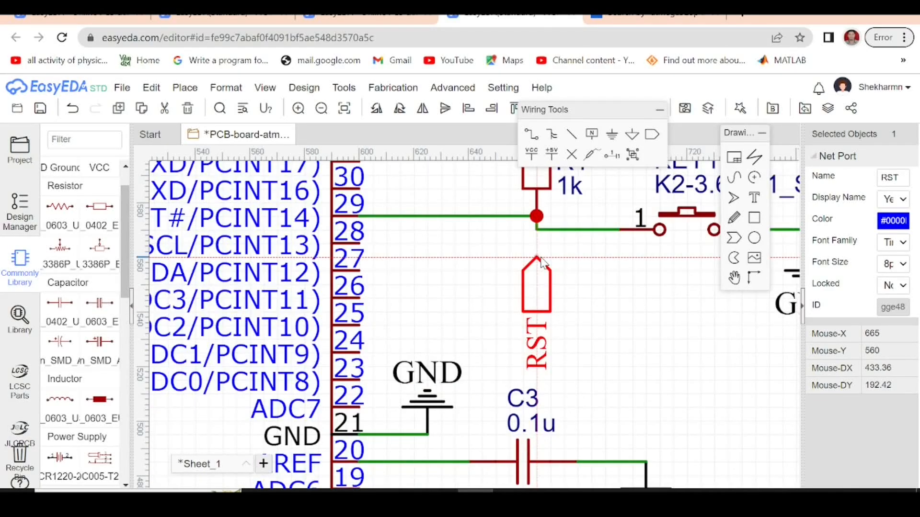
left_click(544, 261)
Wire the RST net port up to the R1 and KEY1 reset line, and save the schematic.
left_click(532, 137)
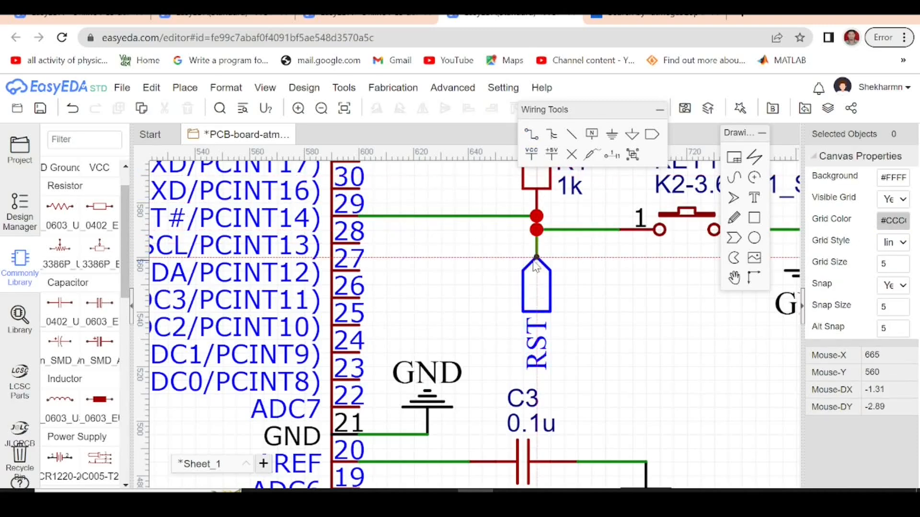
scroll(537, 256, "down", 5)
key("ctrl+s")
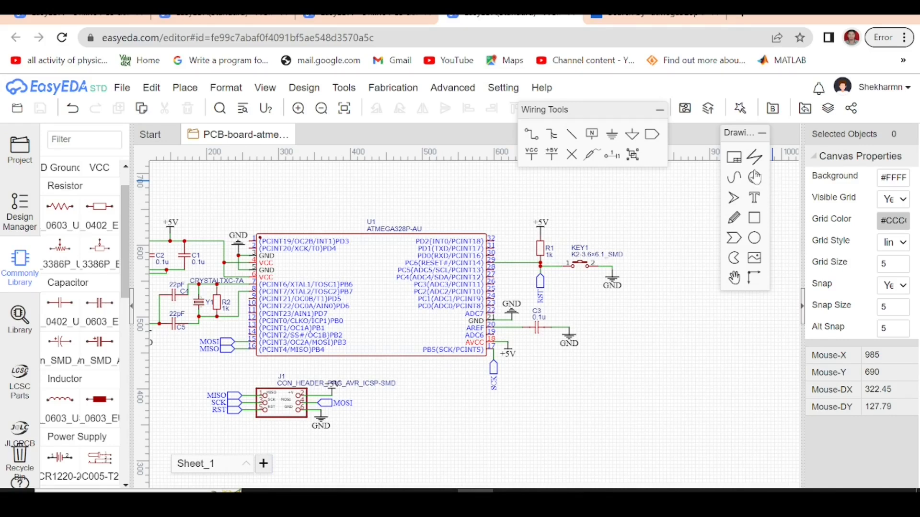
Draw a rectangle about 760 by 355 units around the complete circuit, including J1 and all flags.
left_click(754, 221)
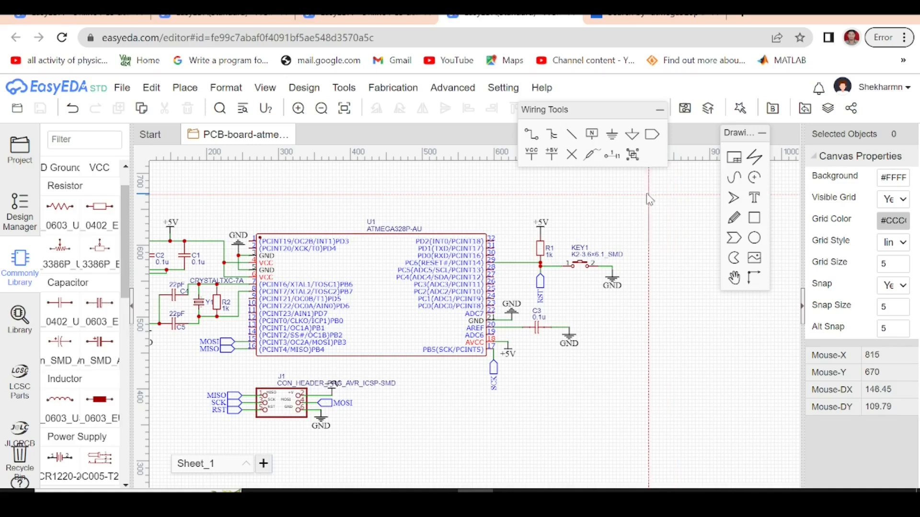
left_click(658, 201)
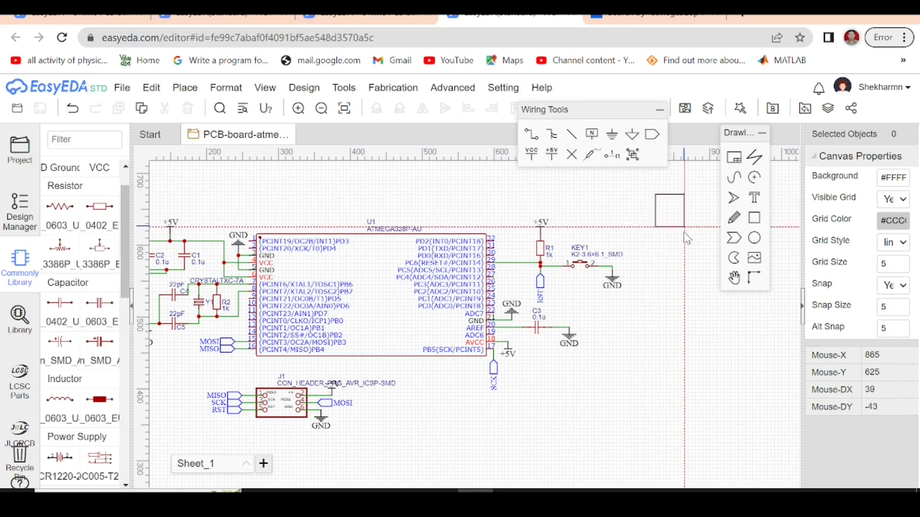
scroll(598, 360, "down", 3)
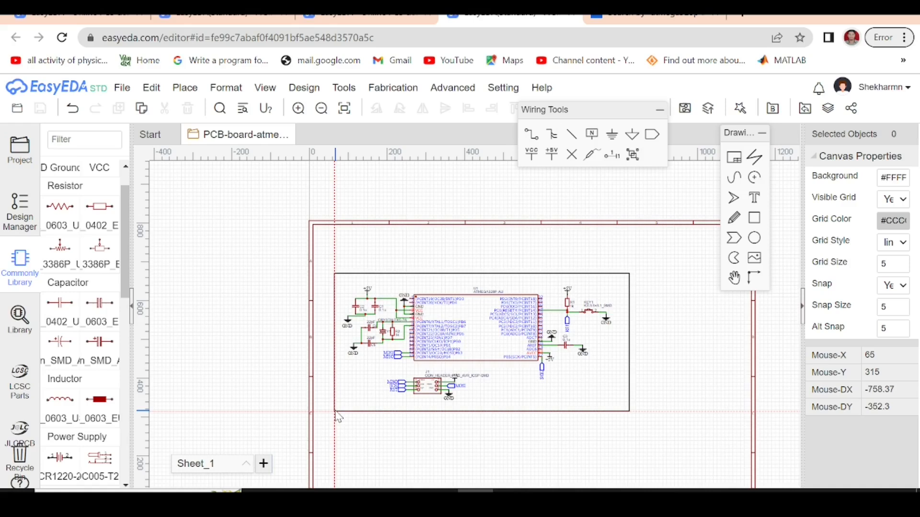
left_click(335, 412)
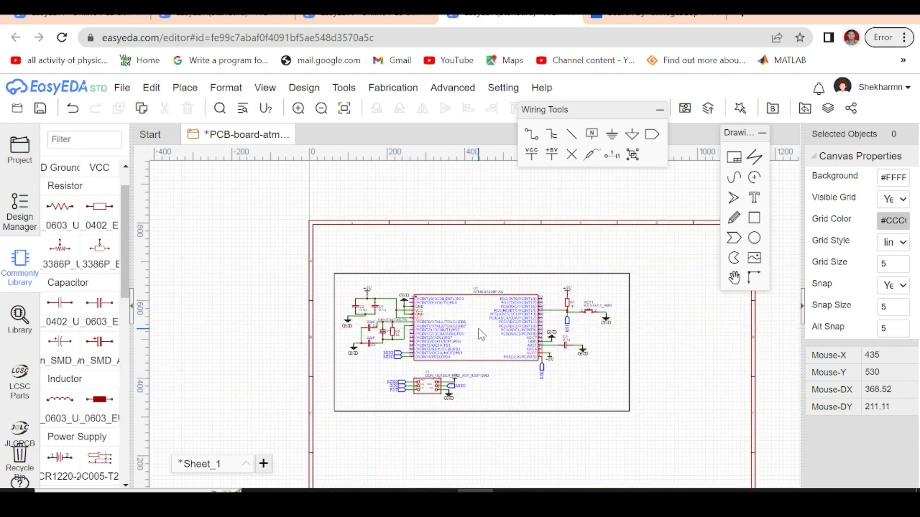
Start placing a text label just above the upper-left corner of the rectangle around the circuit.
left_click(754, 198)
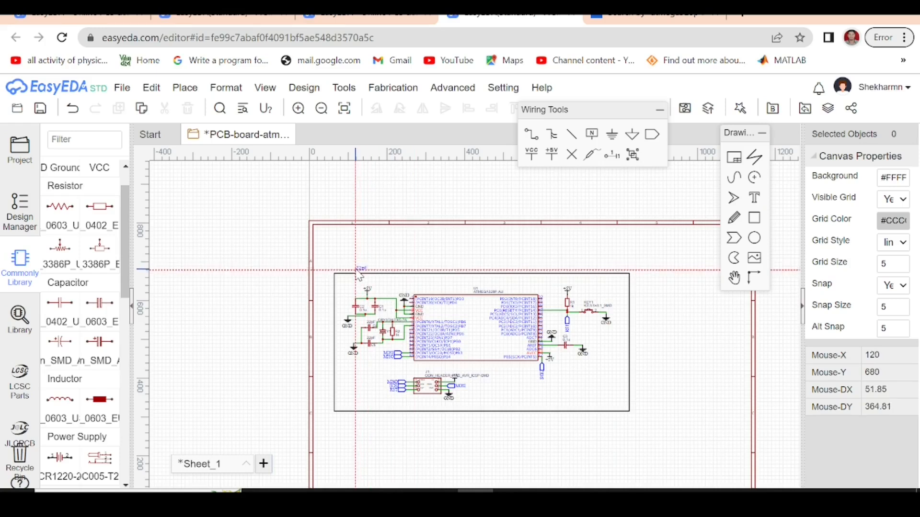
scroll(360, 276, "up", 5)
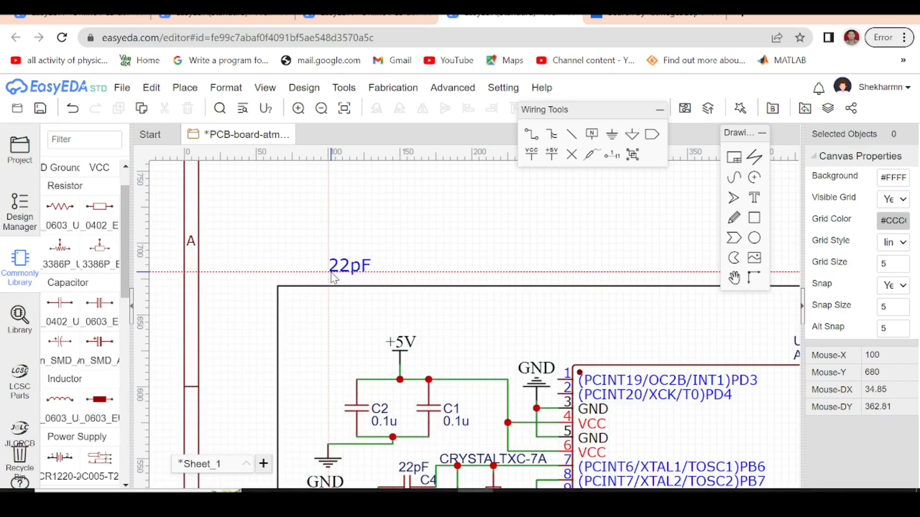
Place a text label above the circuit frame and change its text to "Microcontroller ciruit".
left_click(339, 278)
key("Escape")
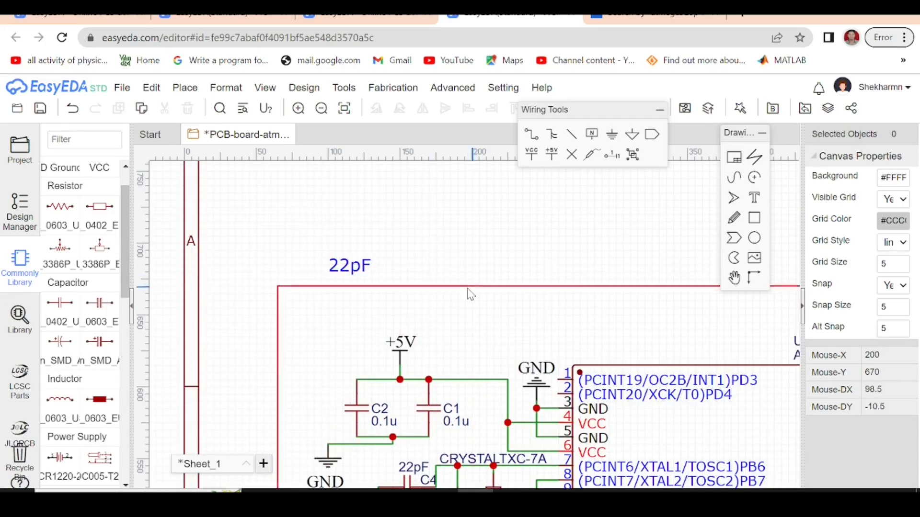
double_click(359, 275)
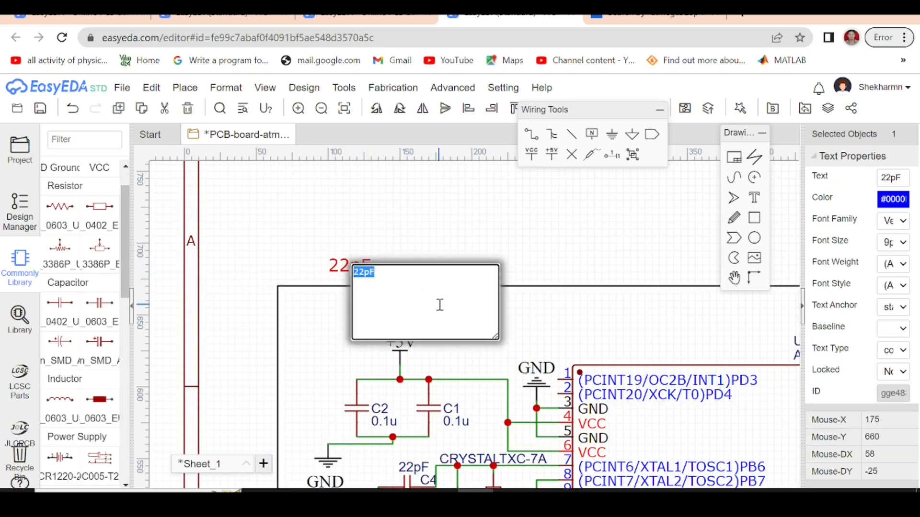
type("Microcontroll")
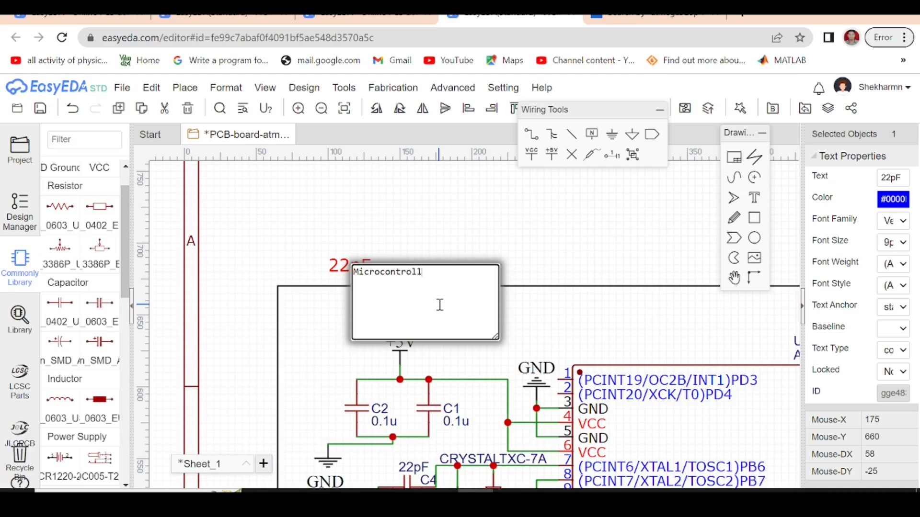
type("er ciruit")
key("Return")
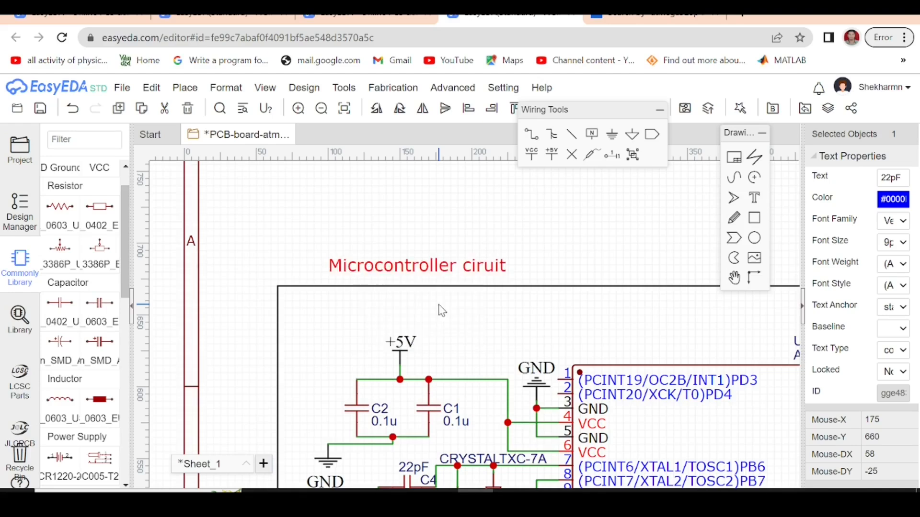
scroll(348, 248, "down", 5)
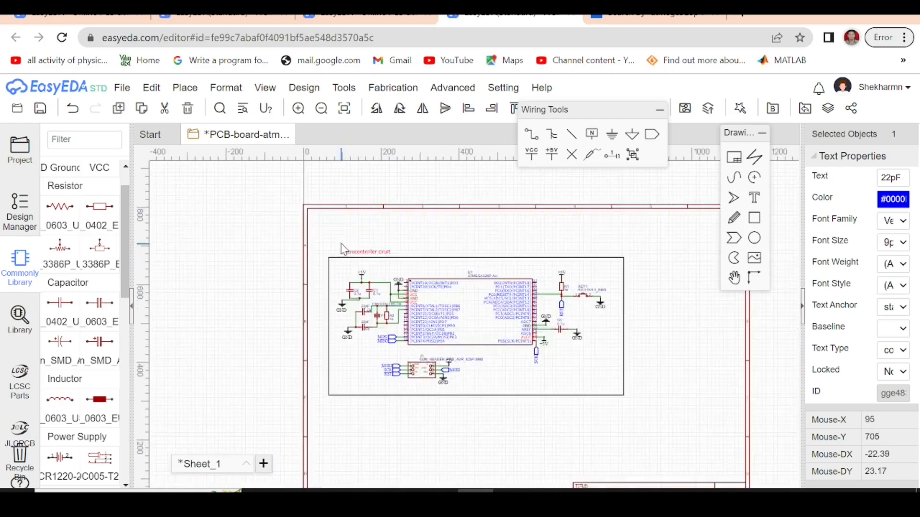
left_click(431, 408)
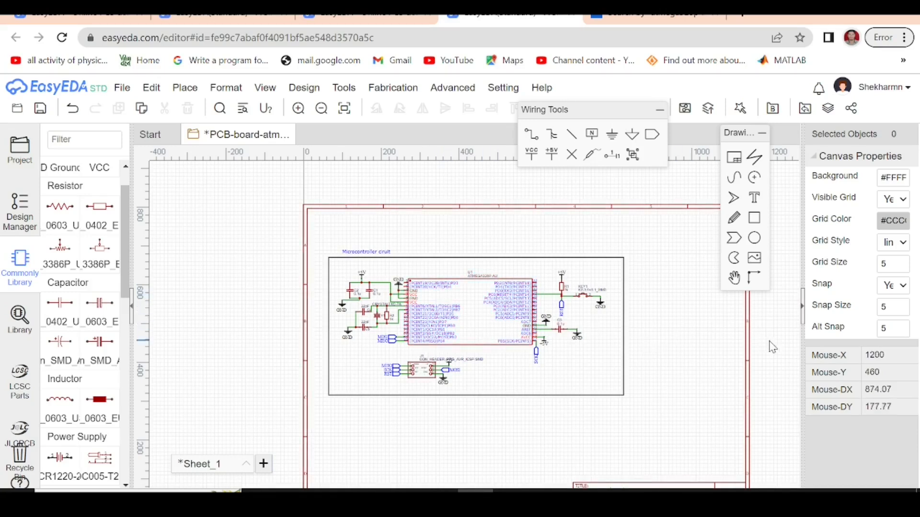
Move the whole microcontroller circuit with its frame and title close to the sheet's upper-left corner.
left_click_drag(802, 358, 761, 359)
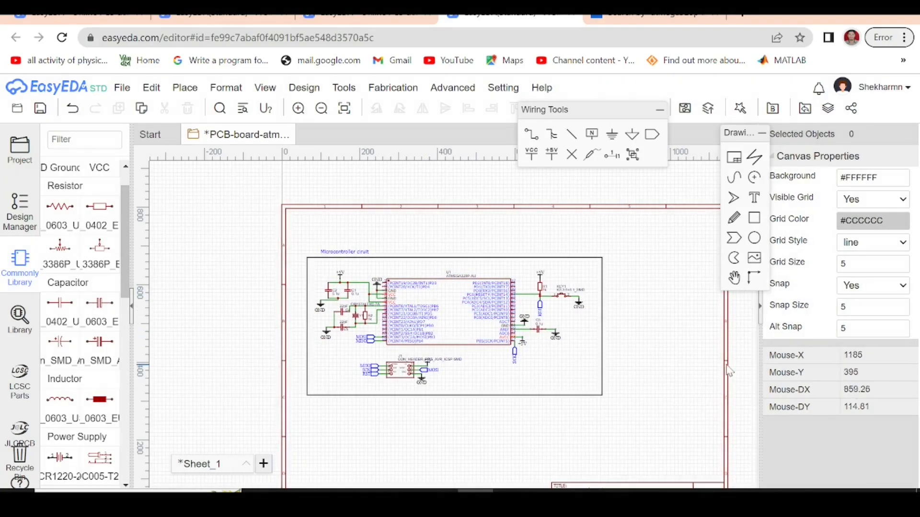
scroll(440, 354, "down", 2)
scroll(469, 392, "up", 1)
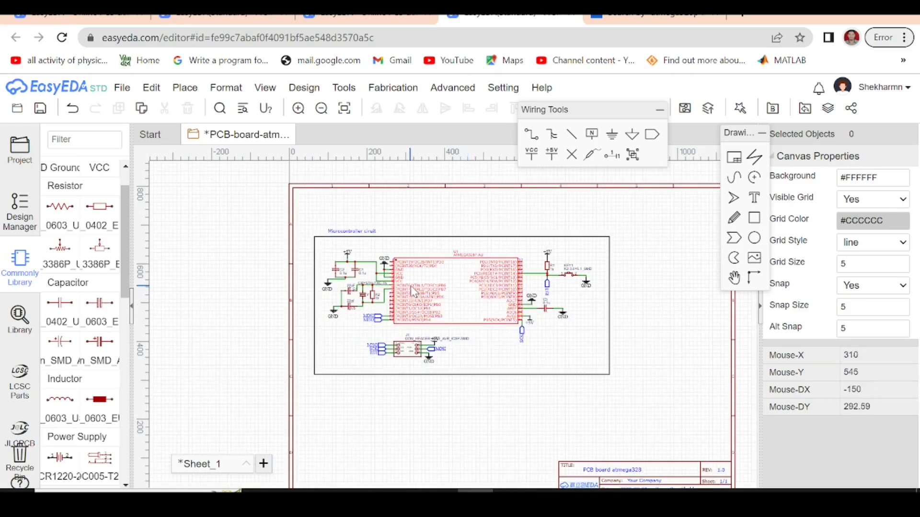
left_click_drag(305, 210, 632, 405)
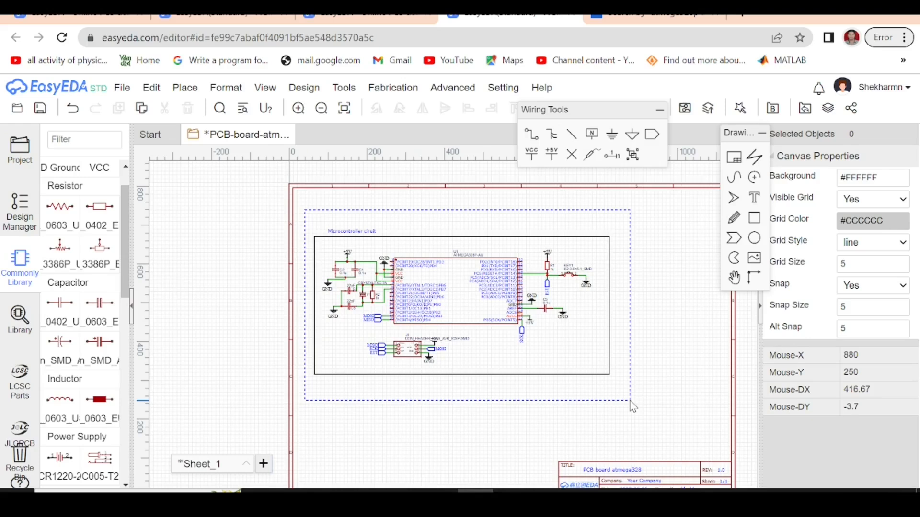
left_click_drag(631, 405, 631, 405)
left_click_drag(458, 314, 443, 273)
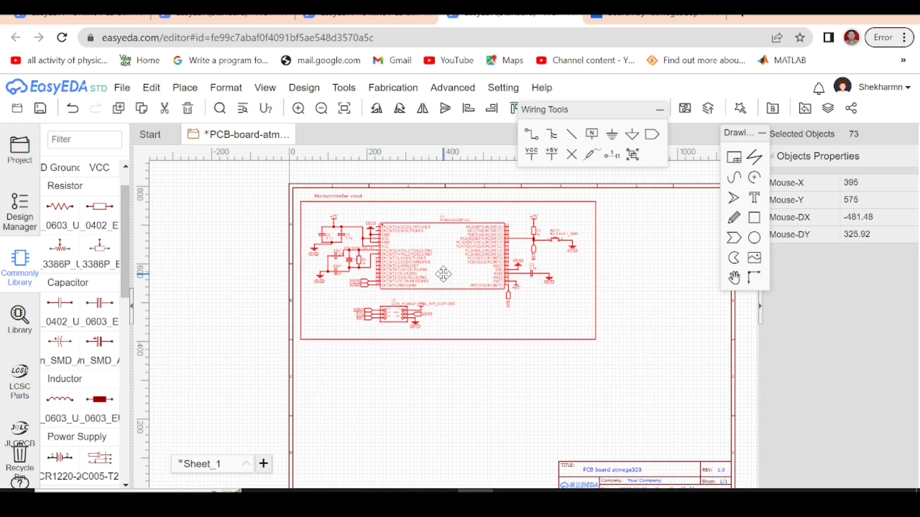
left_click(657, 323)
scroll(516, 266, "down", 3)
scroll(515, 264, "down", 1)
scroll(529, 273, "up", 3)
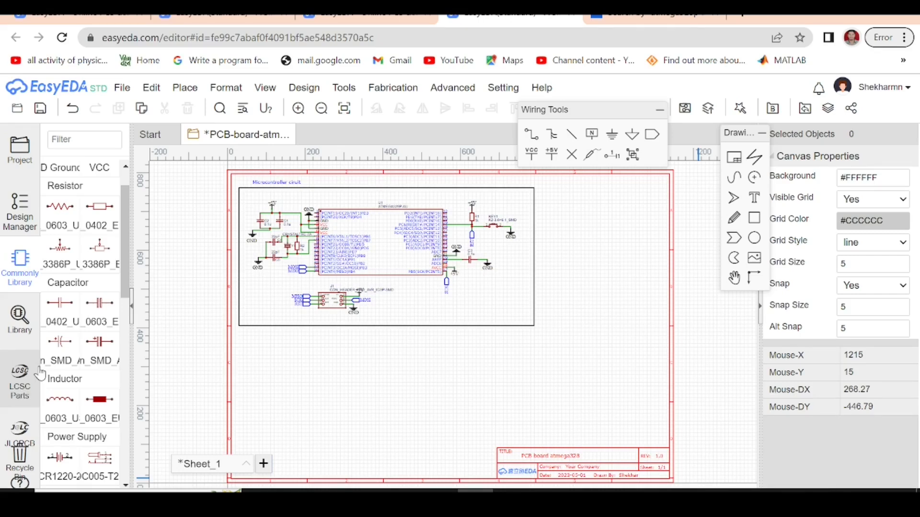
Open the LCSC parts website from the editor and search it for ch340g.
left_click(11, 387)
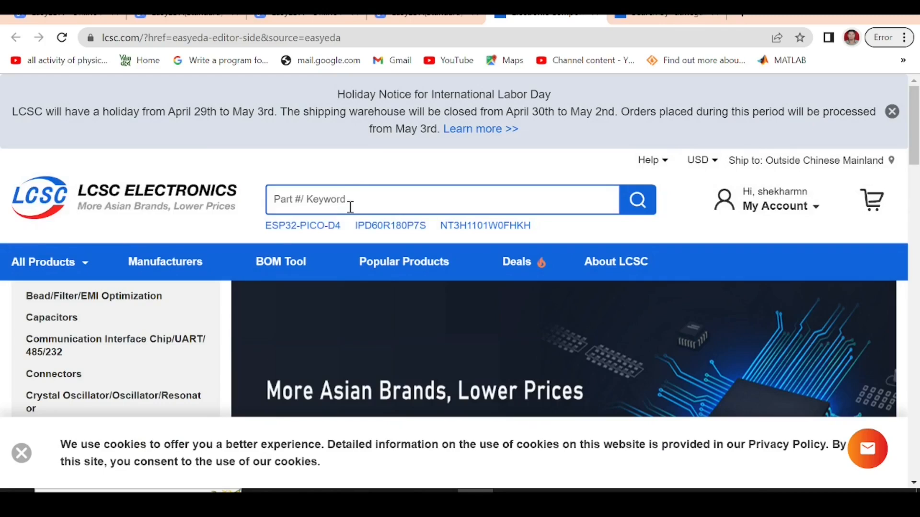
left_click(350, 207)
type("ch340g")
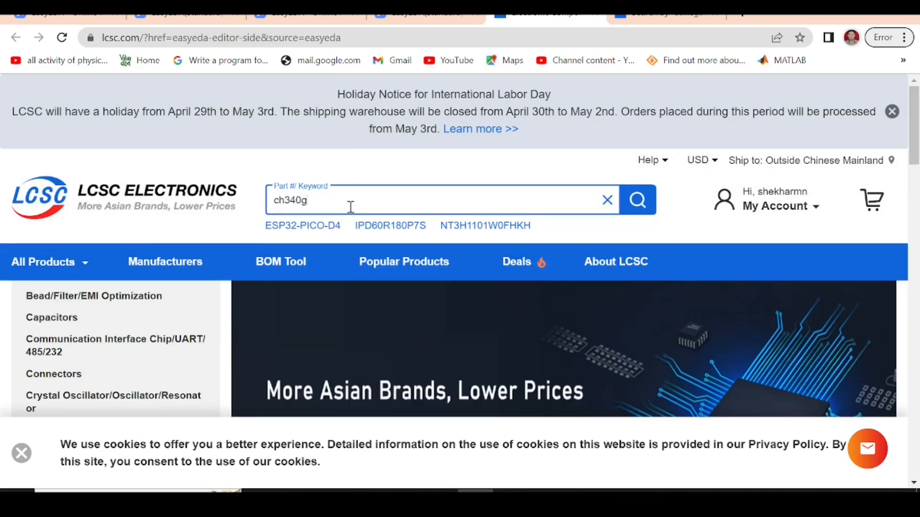
key("Return")
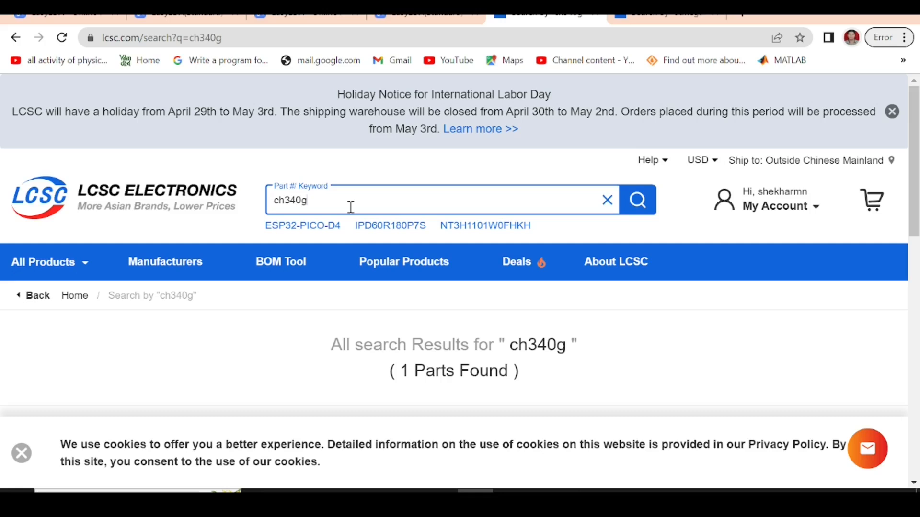
scroll(343, 257, "down", 6)
scroll(343, 267, "down", 3)
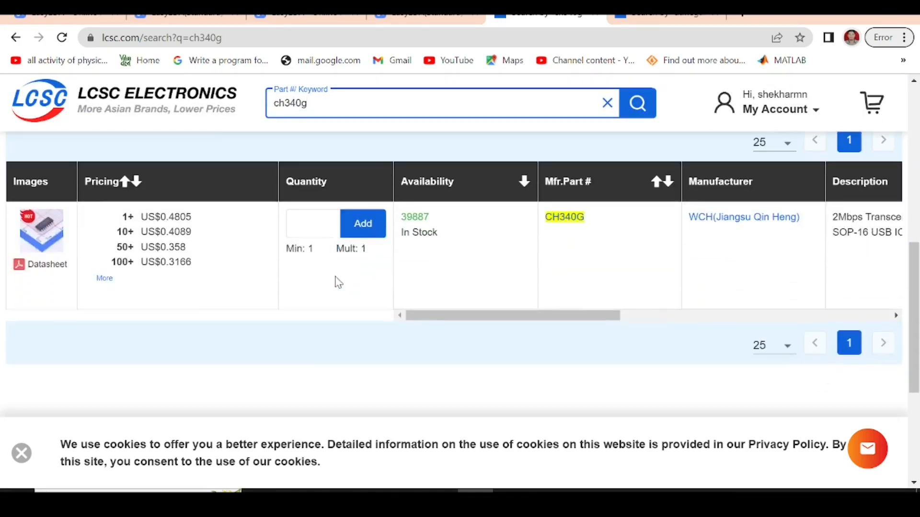
Copy the CH340G's LCSC part number C14267 from the search results.
mouse_move(47, 240)
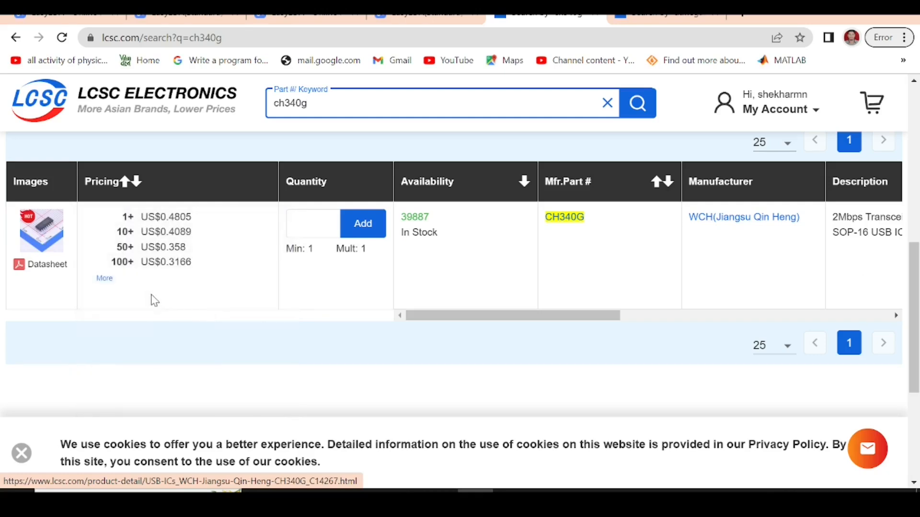
left_click_drag(487, 315, 728, 318)
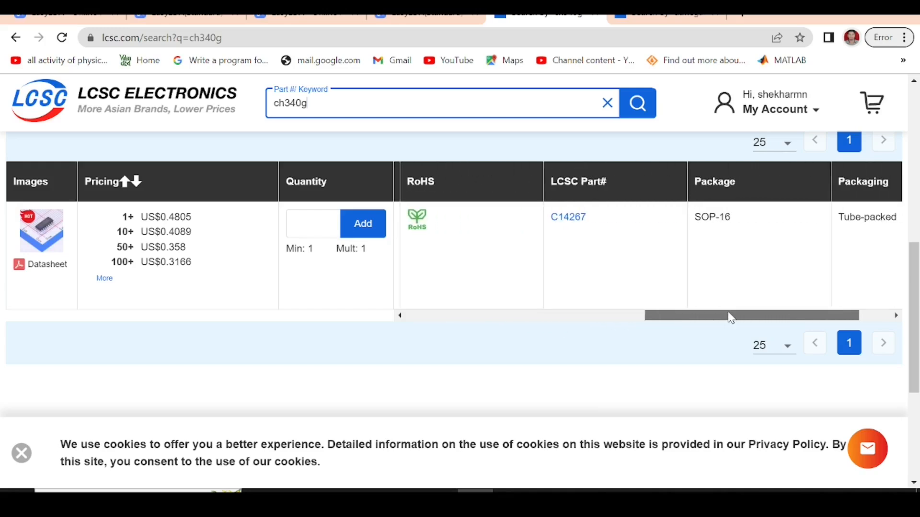
left_click_drag(598, 224, 554, 221)
key("ctrl+c")
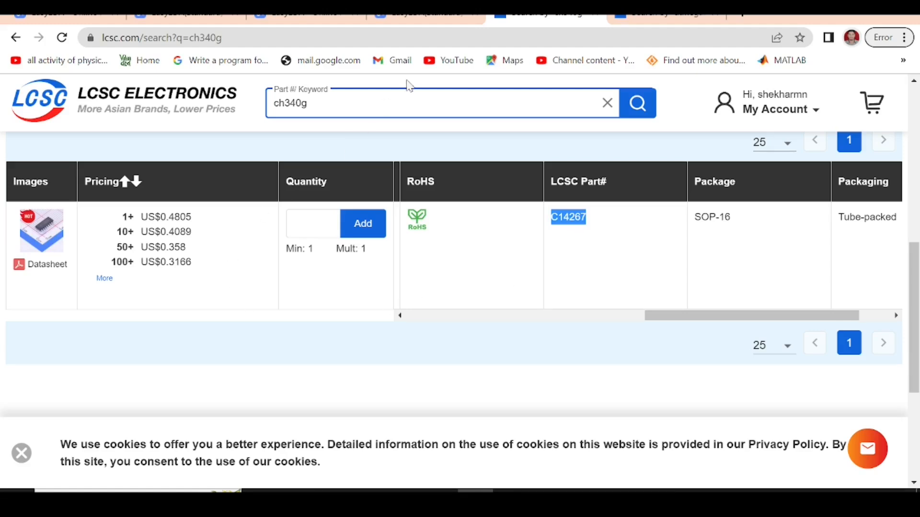
Switch back to the EasyEDA schematic and search the component library for the copied part number C14267.
left_click(433, 18)
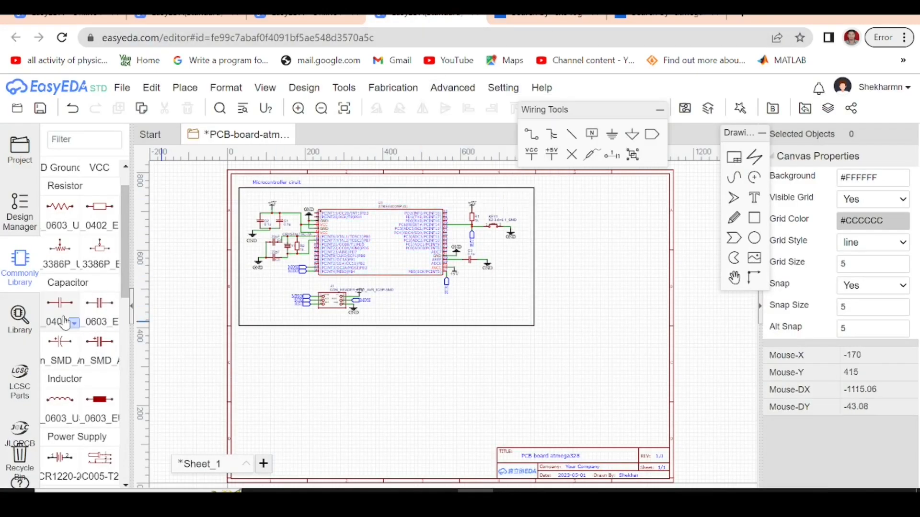
left_click(23, 321)
left_click_drag(513, 119, 345, 119)
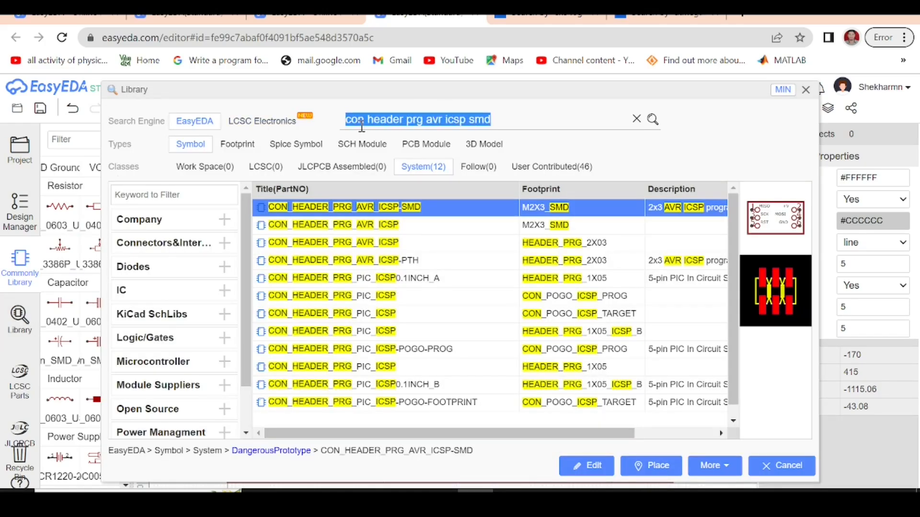
key("ctrl+v")
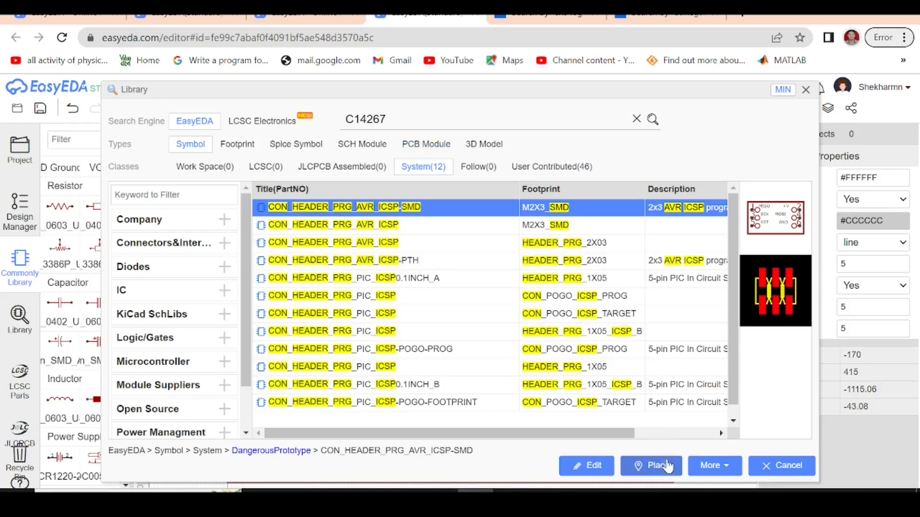
left_click(652, 120)
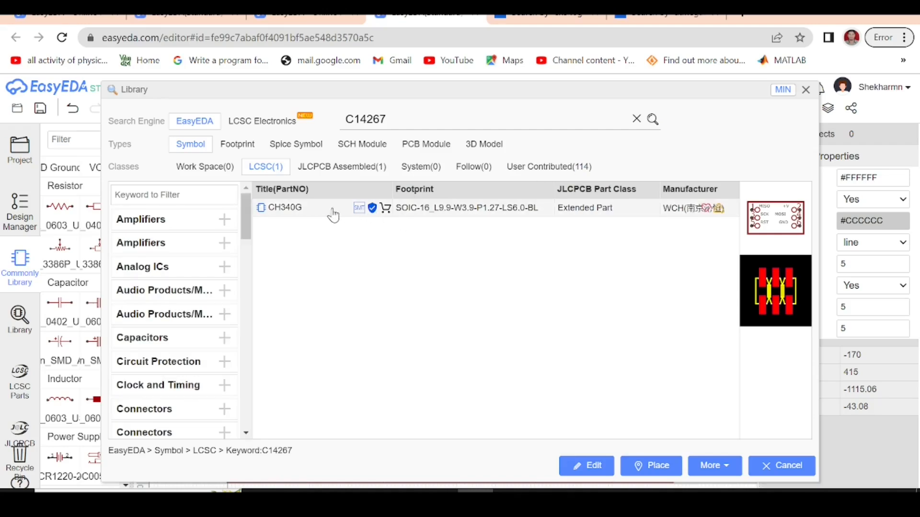
Place one CH340G symbol from the LCSC results on the sheet, below the microcontroller circuit's frame.
left_click(362, 209)
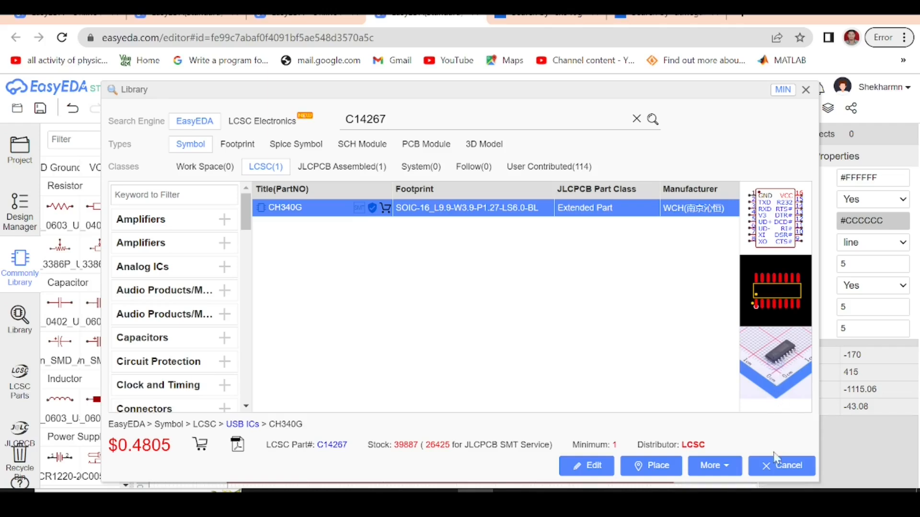
left_click(663, 468)
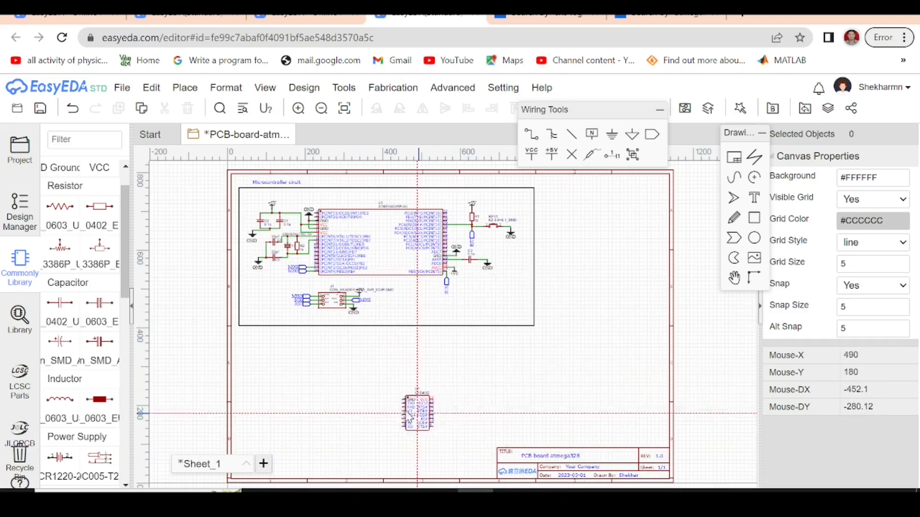
scroll(479, 364, "down", 3)
scroll(396, 395, "up", 5)
scroll(391, 400, "up", 2)
scroll(390, 384, "down", 4)
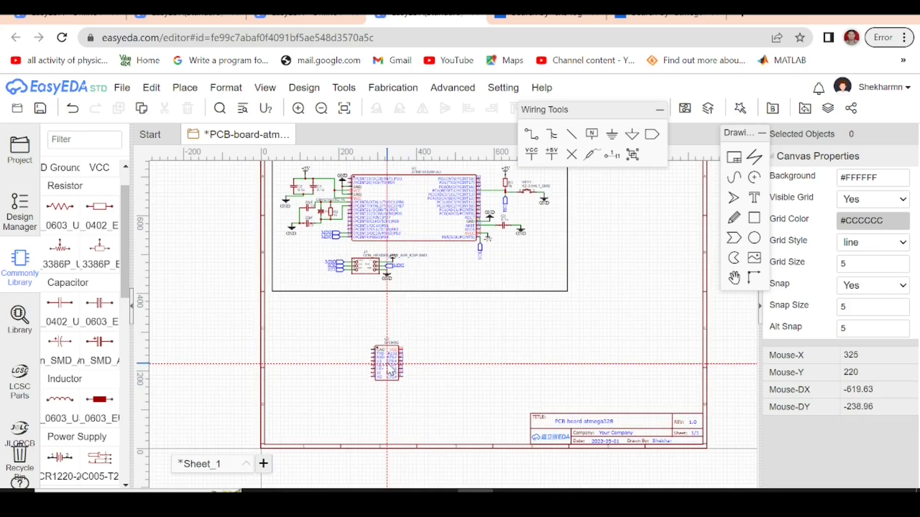
left_click(387, 364)
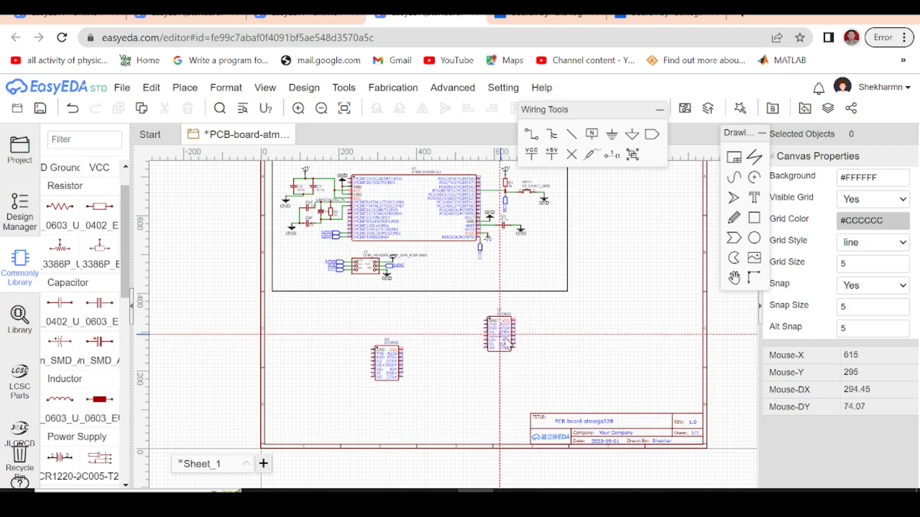
key("Escape")
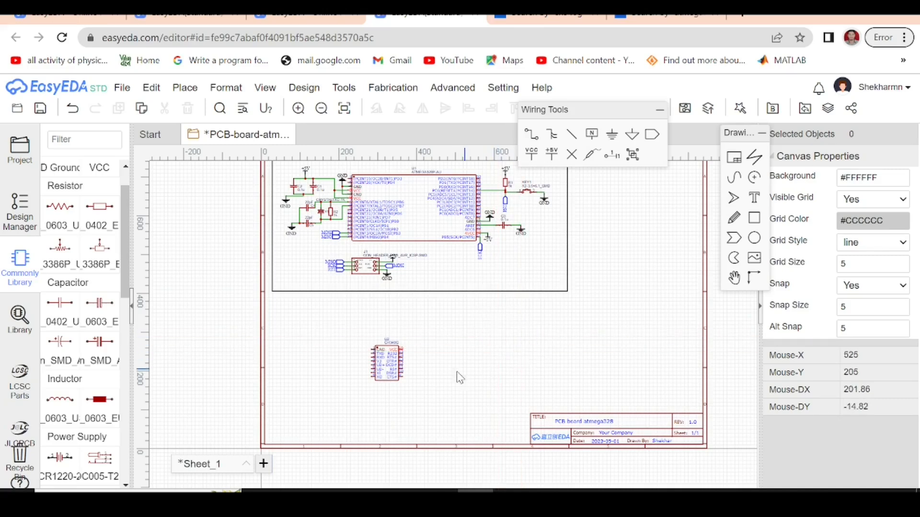
Place an upward-pointing GND symbol beside the CH340G's GND pin 1.
scroll(370, 383, "up", 5)
left_click(392, 87)
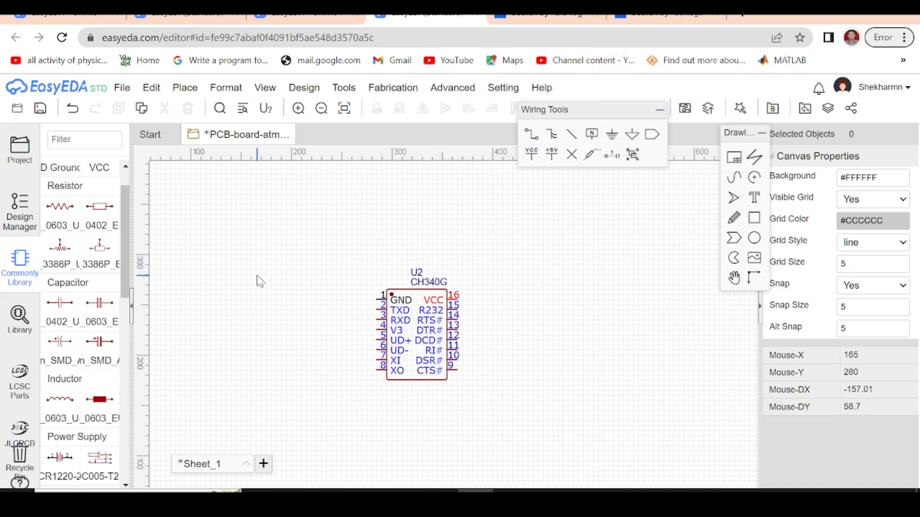
scroll(584, 312, "down", 2)
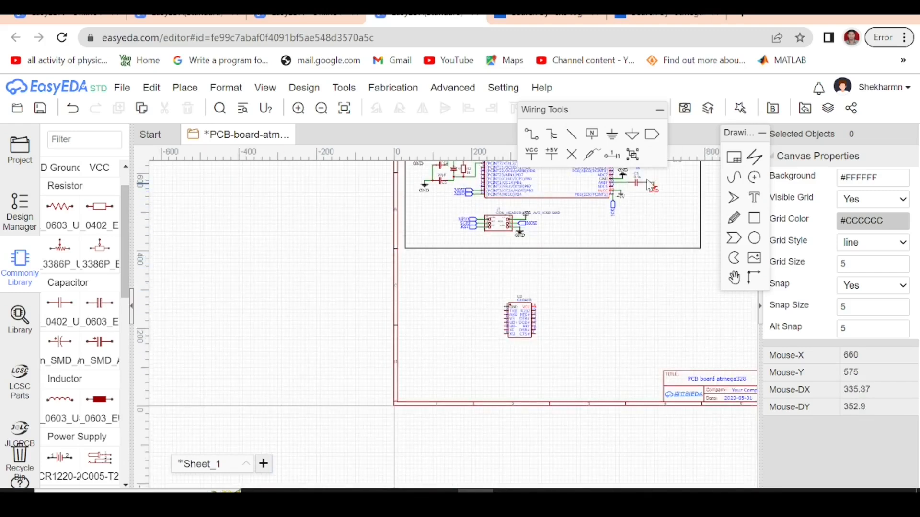
left_click(612, 136)
scroll(521, 341, "up", 4)
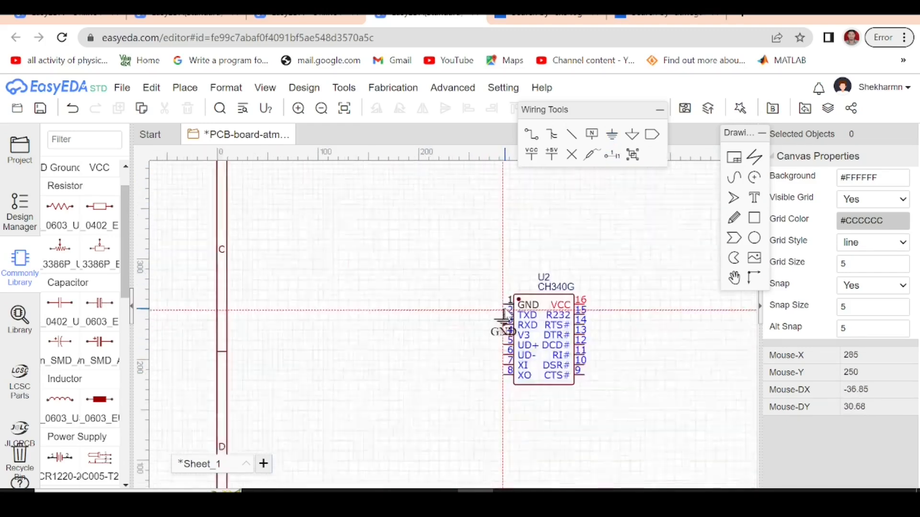
left_click(469, 298)
scroll(355, 318, "down", 2)
key("Escape")
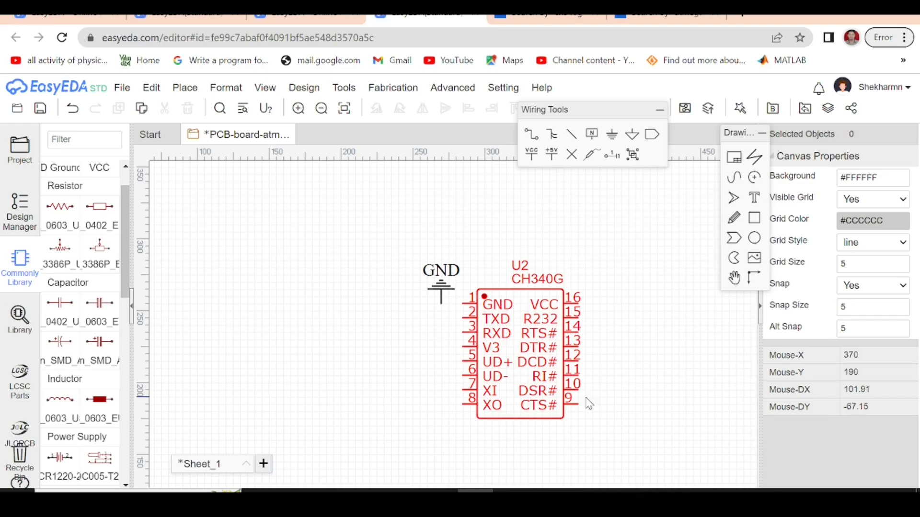
Copy the 0.1u capacitor C2 from the microcontroller circuit and place it horizontally to the right of the CH340G, level with VCC pin 16.
scroll(586, 403, "down", 4)
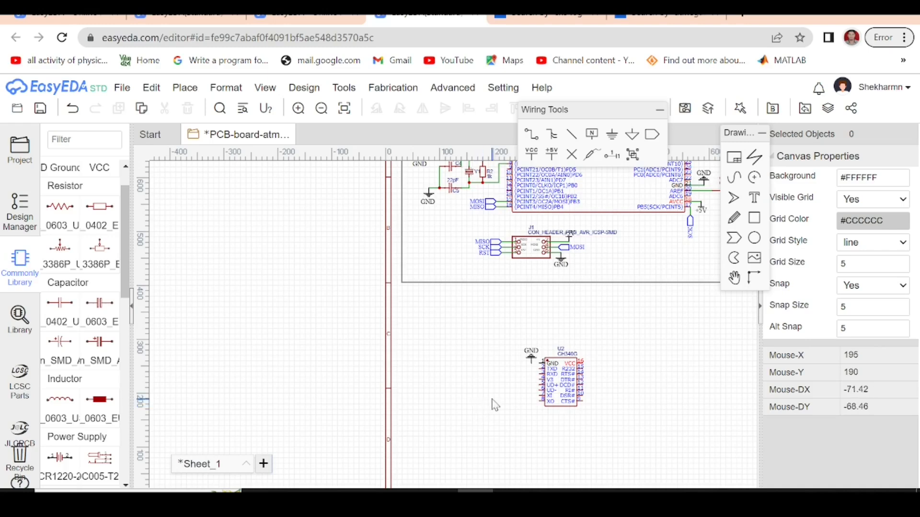
scroll(417, 396, "down", 3)
scroll(428, 257, "up", 8)
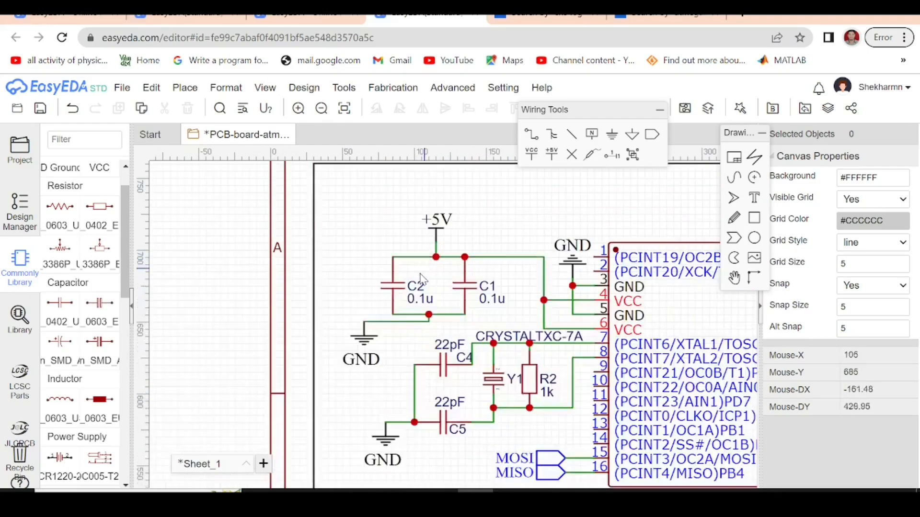
left_click(388, 292)
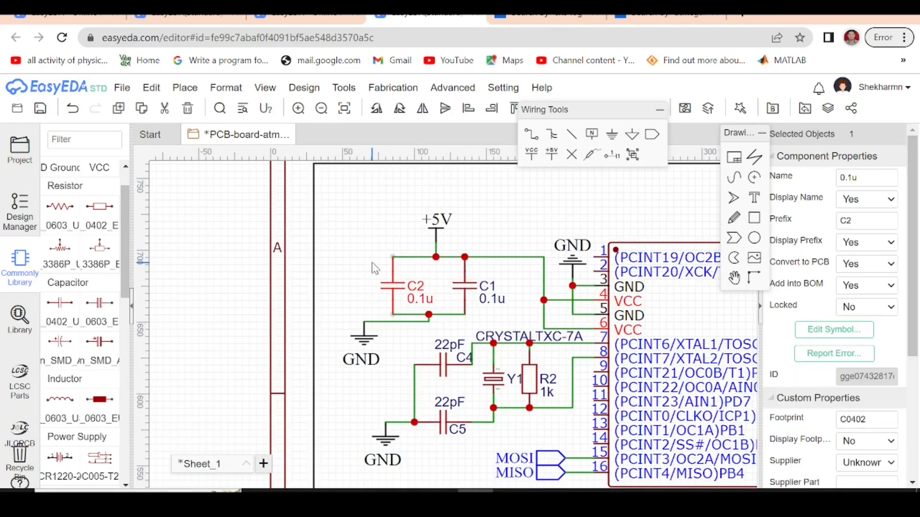
scroll(372, 263, "down", 4)
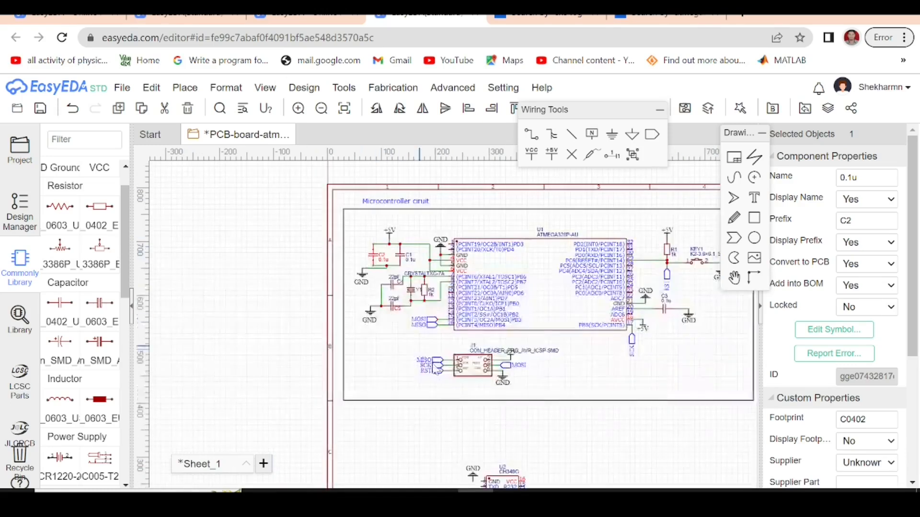
scroll(464, 343, "down", 1)
scroll(517, 460, "up", 5)
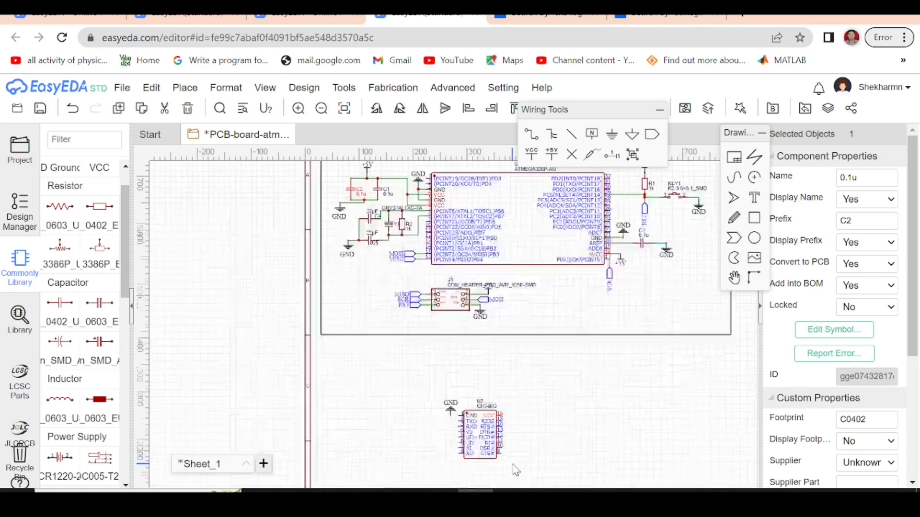
key("ctrl+v")
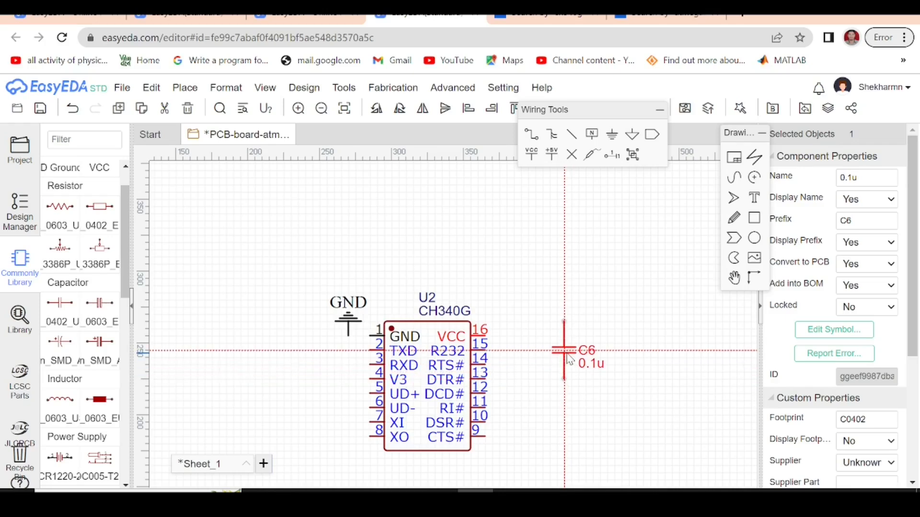
key("space")
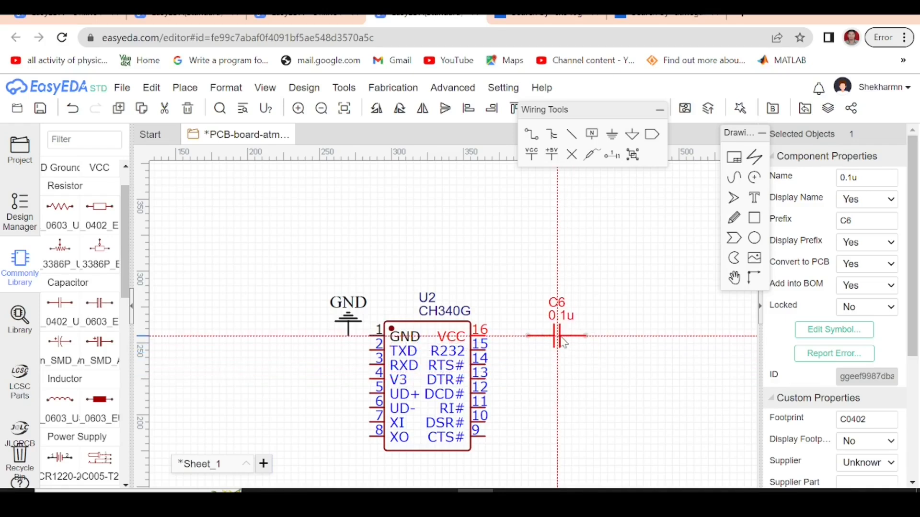
left_click(562, 338)
left_click(634, 350)
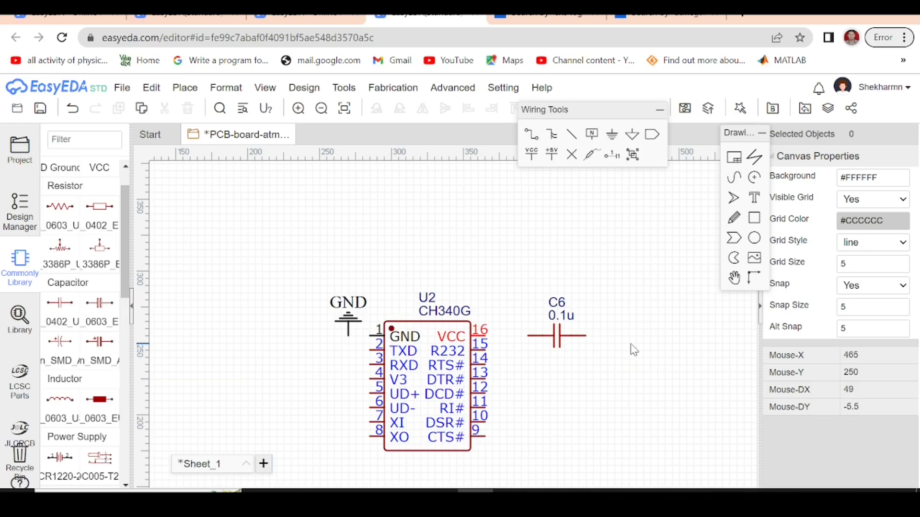
Place a copied, downward-pointing GND symbol to the right of the new 0.1u capacitor and a +5V symbol between VCC pin 16 and the capacitor.
left_click(352, 329)
key("ctrl+c")
key("ctrl+v")
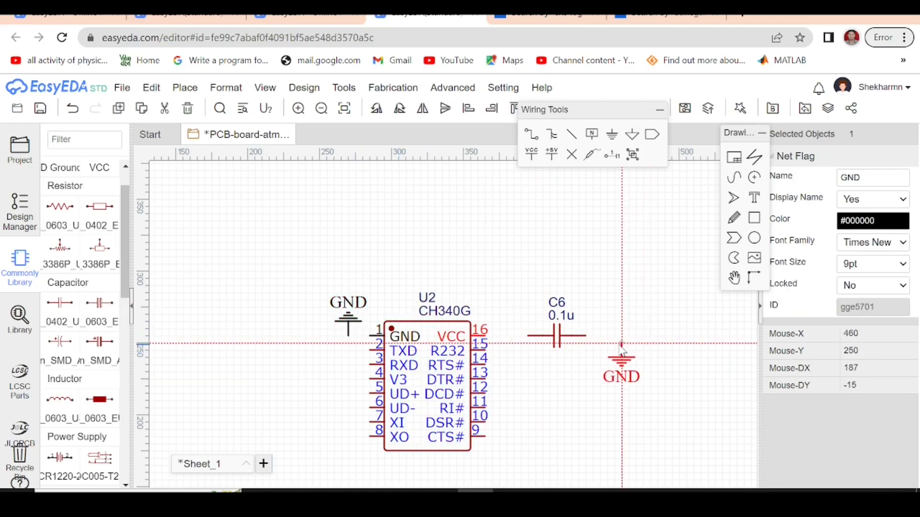
left_click(621, 347)
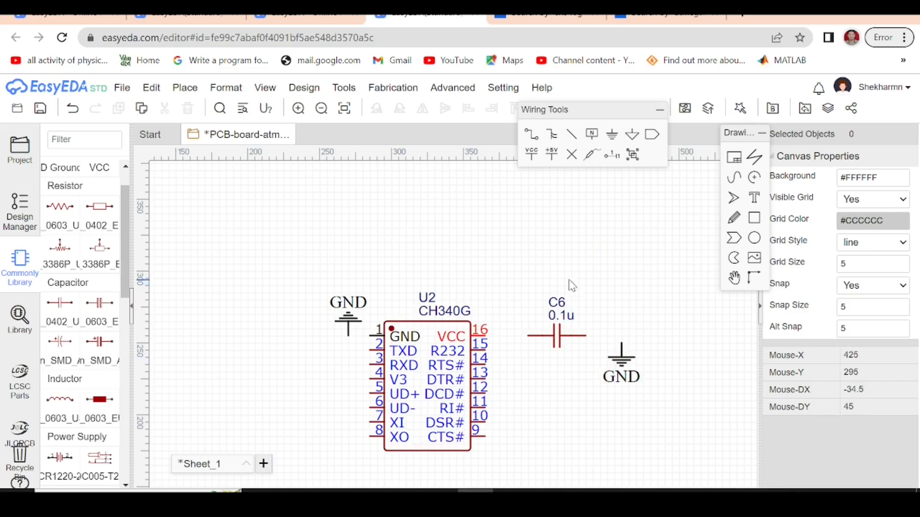
left_click(552, 154)
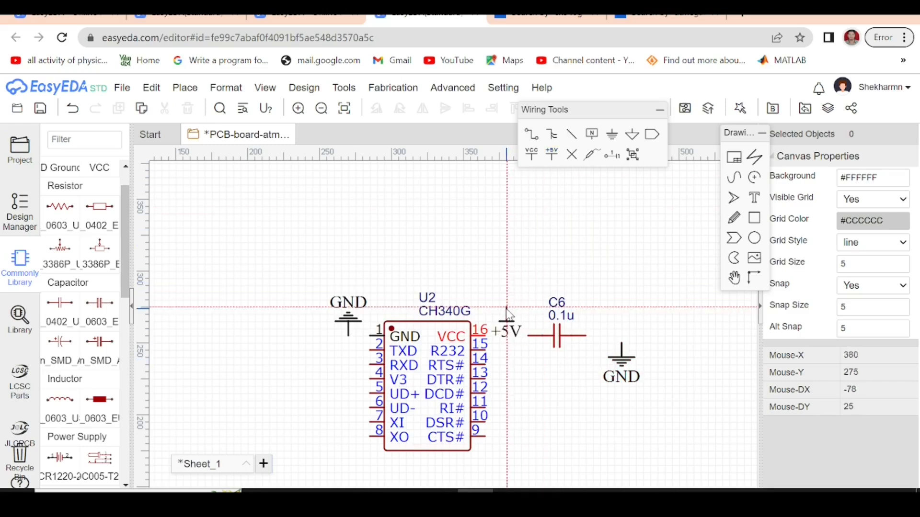
left_click(507, 321)
key("Escape")
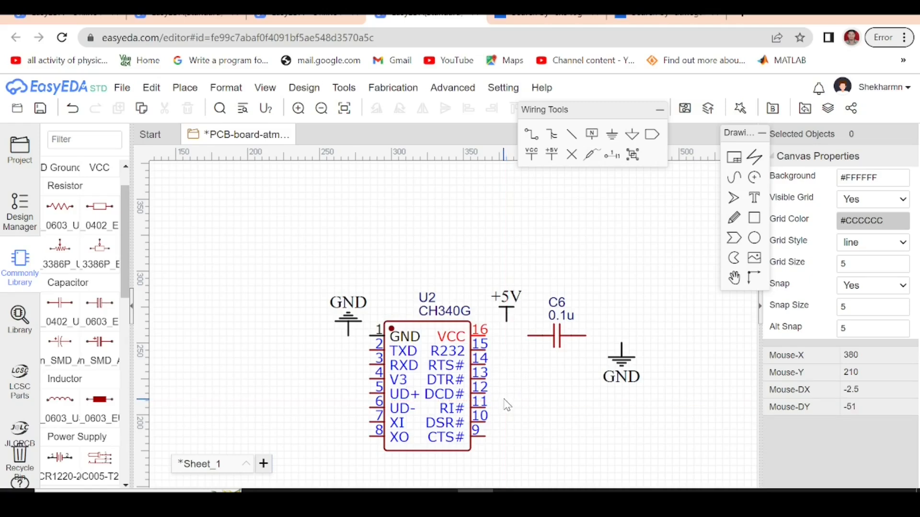
Place a vertical 0402 capacitor from the common library below the 0.1u capacitor beside the CH340G and set its value to 1uF.
left_click(58, 311)
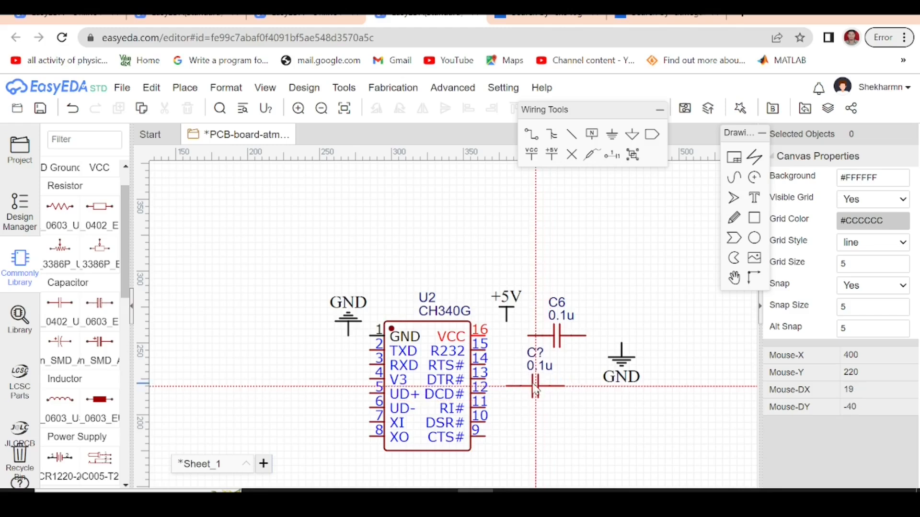
key("space")
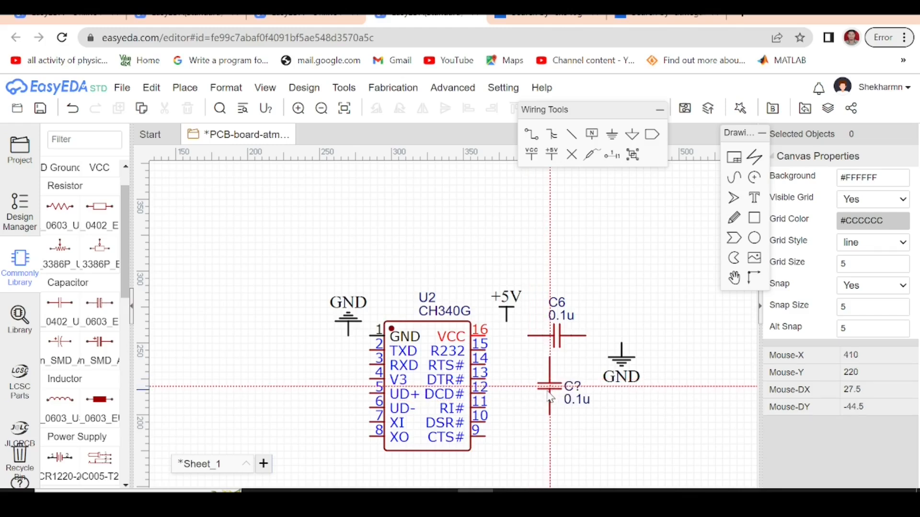
left_click(547, 411)
key("Escape")
double_click(569, 421)
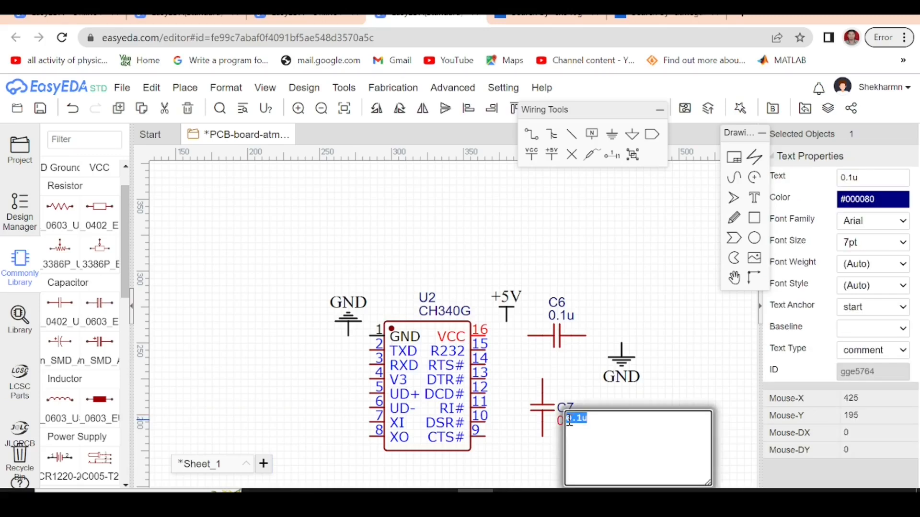
type("1uF")
left_click(639, 397)
Copy the RST net port from the microcontroller's reset circuit and place it horizontally just below the 1uF capacitor, with its tip under the capacitor.
scroll(650, 364, "down", 2)
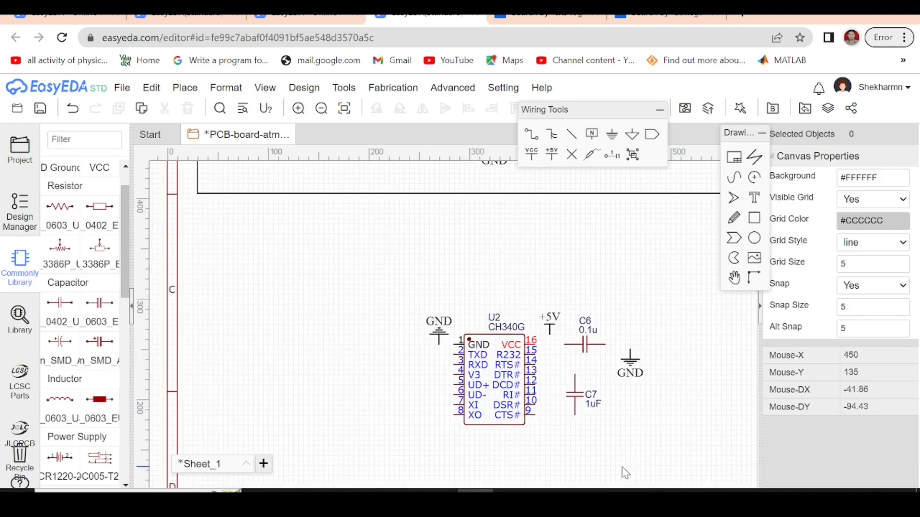
scroll(608, 473, "up", 3)
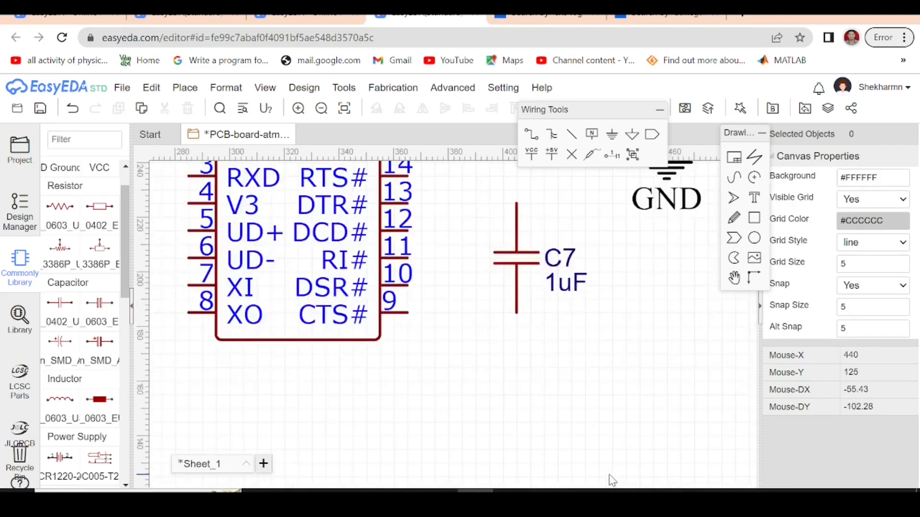
scroll(378, 364, "down", 3)
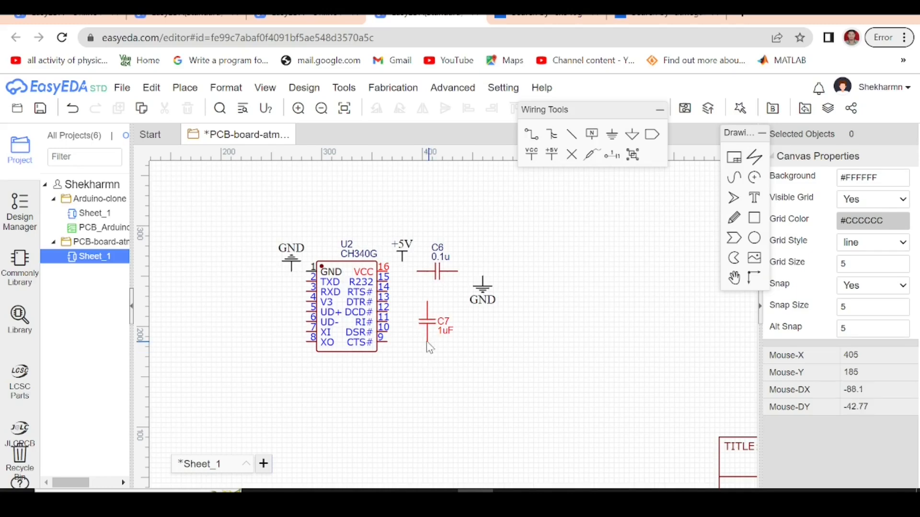
scroll(424, 354, "down", 5)
scroll(453, 302, "up", 5)
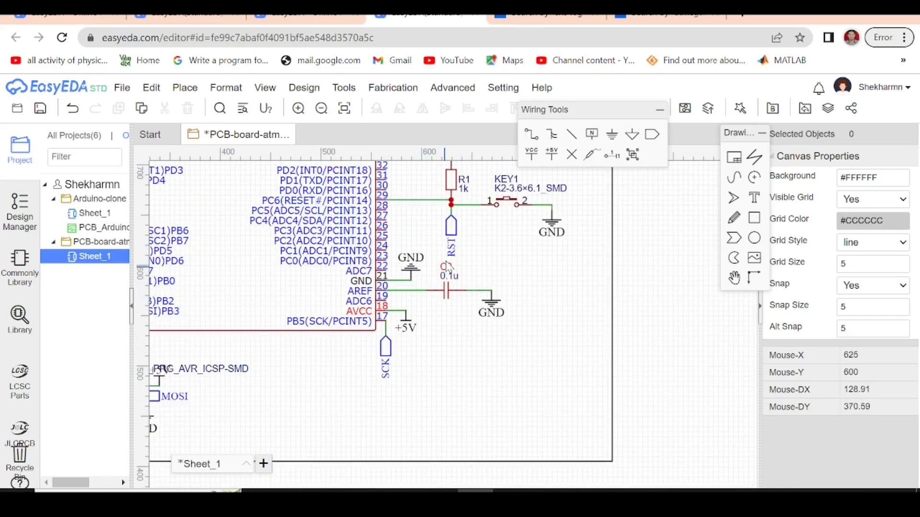
left_click(452, 231)
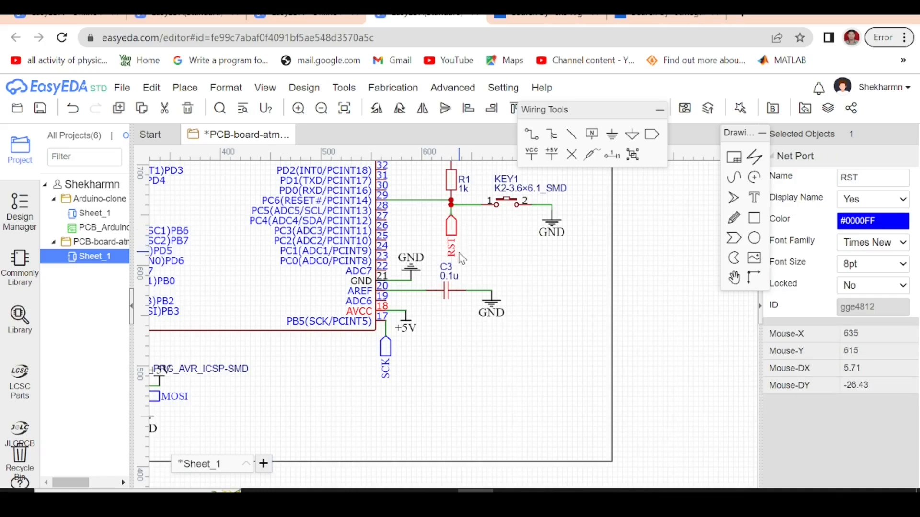
scroll(386, 412, "down", 4)
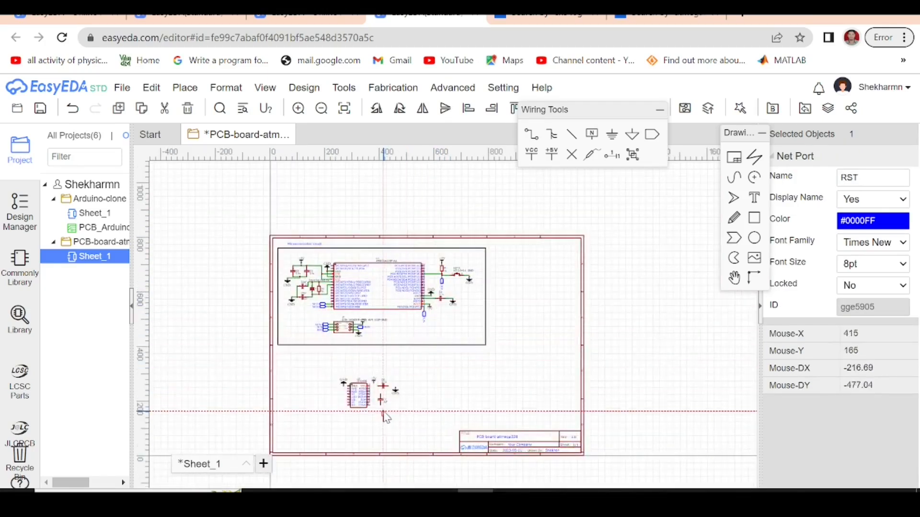
scroll(377, 415, "up", 5)
key("space")
left_click_drag(407, 376, 402, 376)
left_click(403, 378)
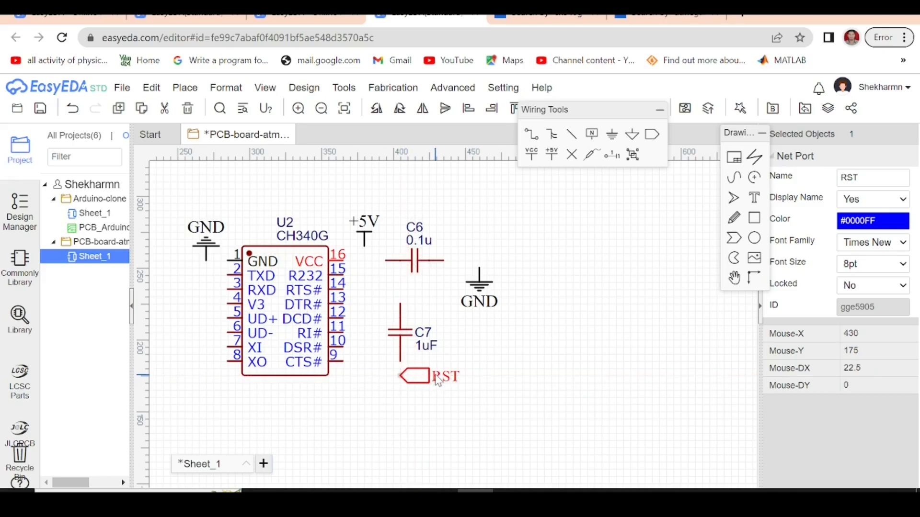
left_click(437, 380)
Wire the CH340G's DTR# pin 13 to the top of the 1uF capacitor and the capacitor's bottom pin to the RST port.
left_click(537, 136)
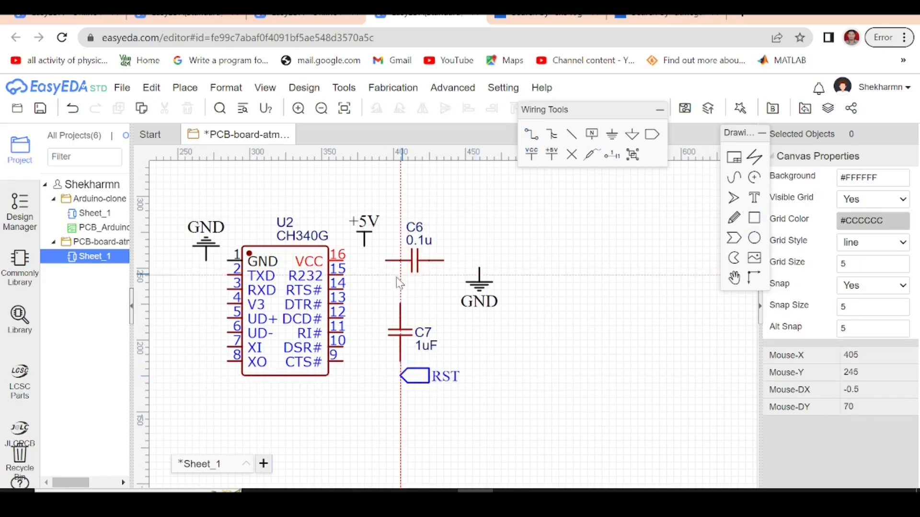
left_click(346, 303)
left_click(401, 304)
left_click(400, 375)
key("Escape")
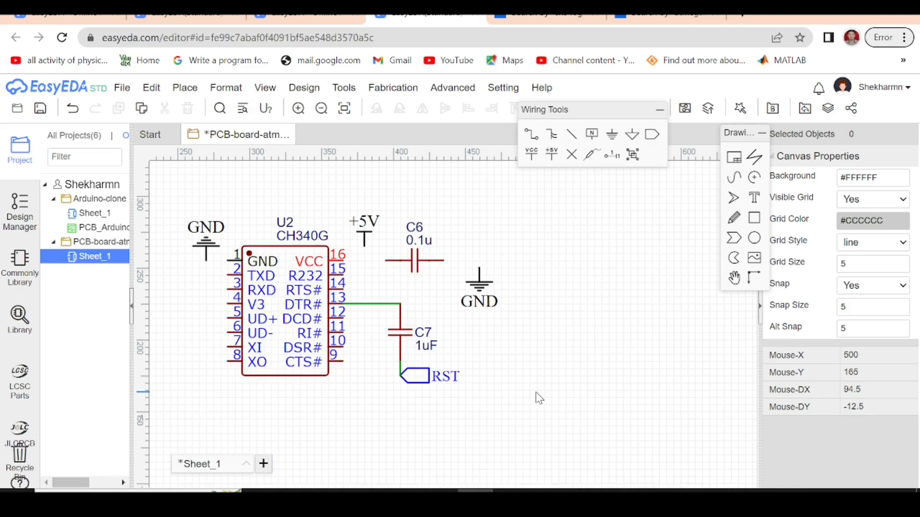
Place a vertical 0402 capacitor from the common library below and left of the CH340G and set its value to 10nF.
scroll(536, 393, "down", 3)
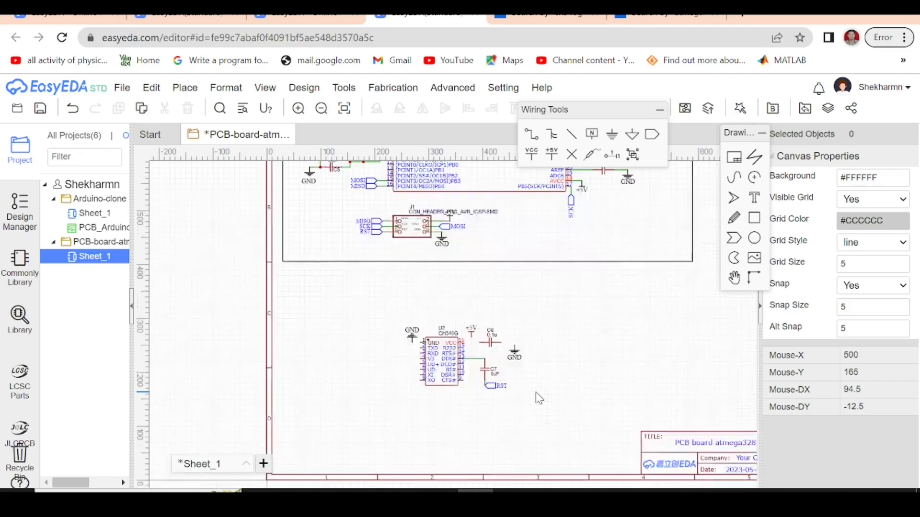
scroll(438, 388, "up", 3)
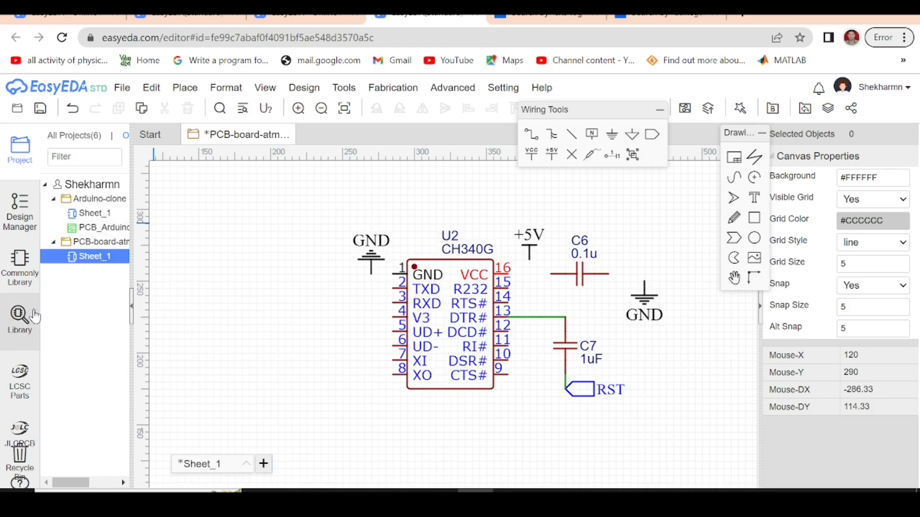
left_click(24, 277)
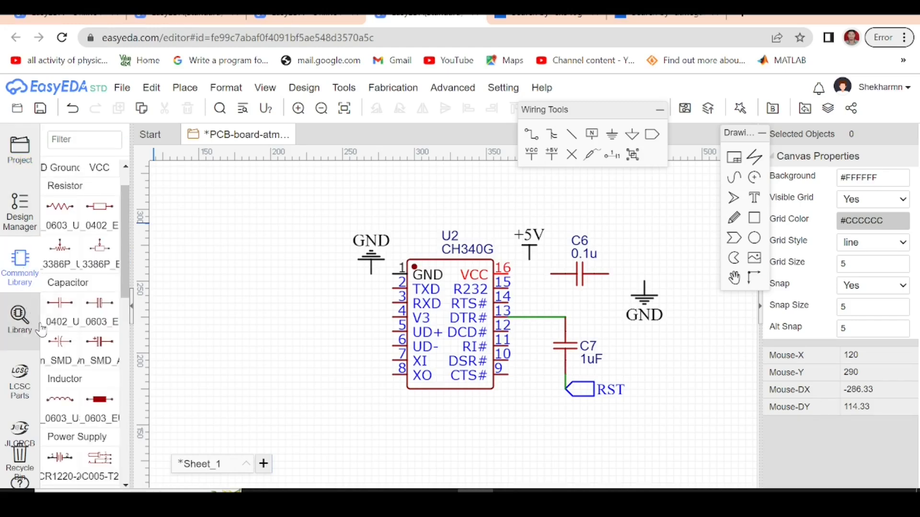
left_click(59, 309)
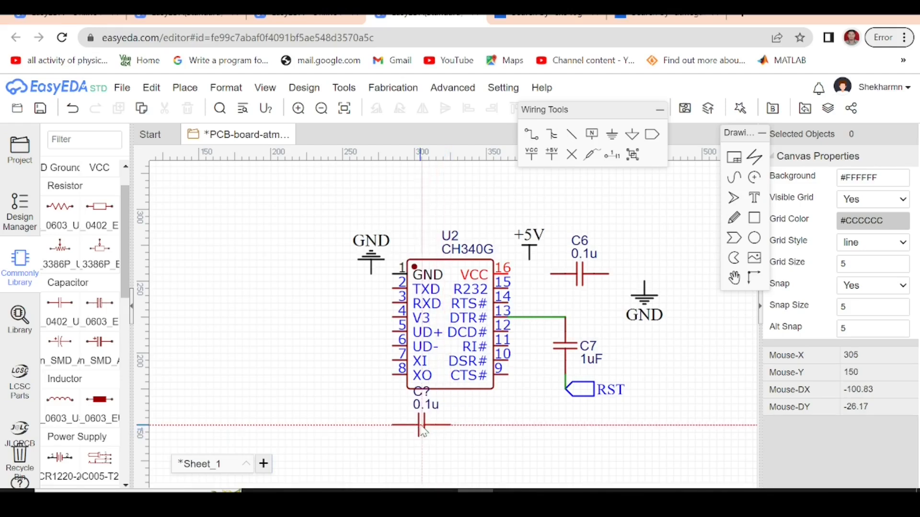
key("space")
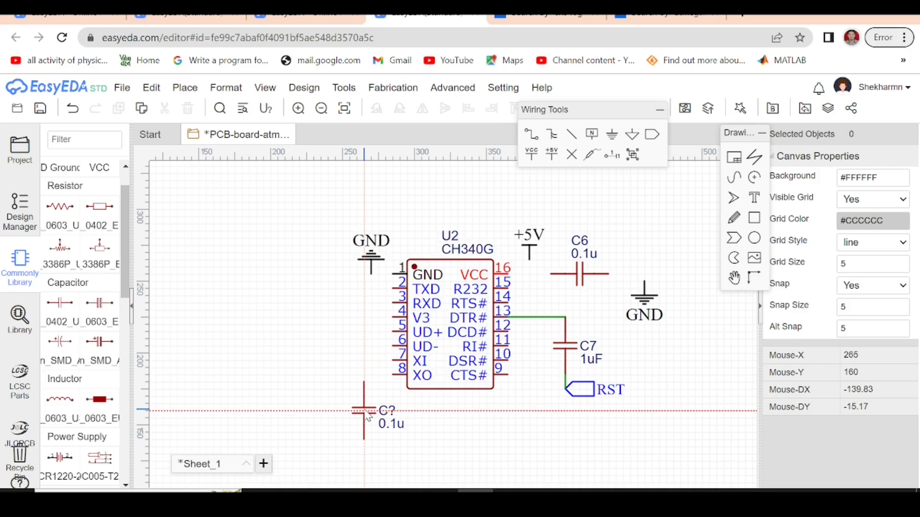
left_click(368, 417)
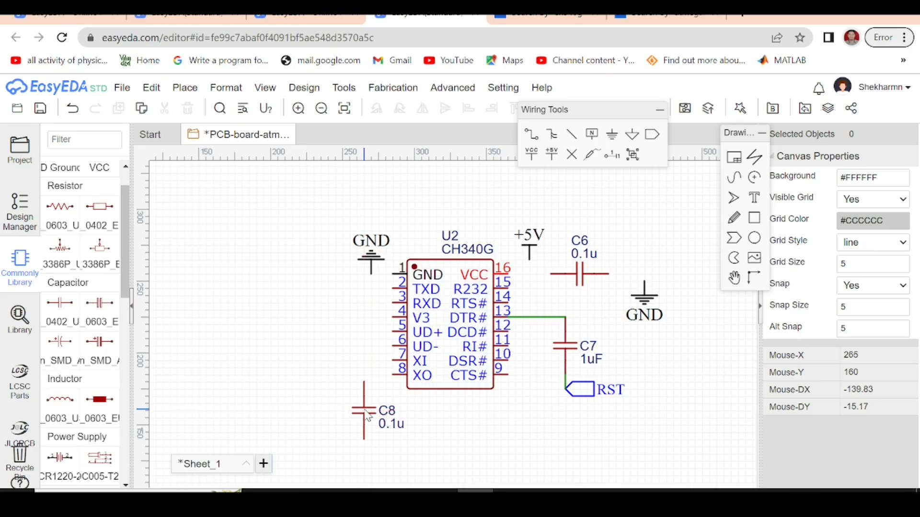
left_click(394, 427)
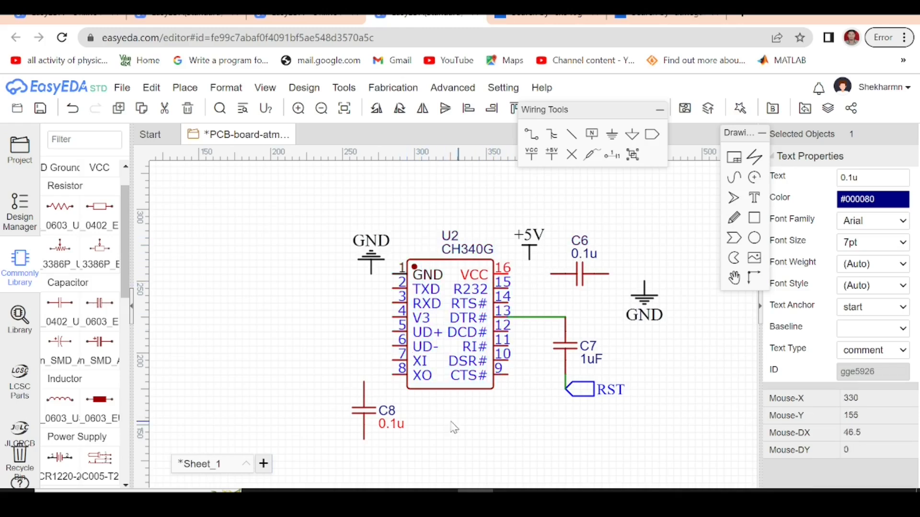
double_click(401, 428)
type("10nF")
key("Return")
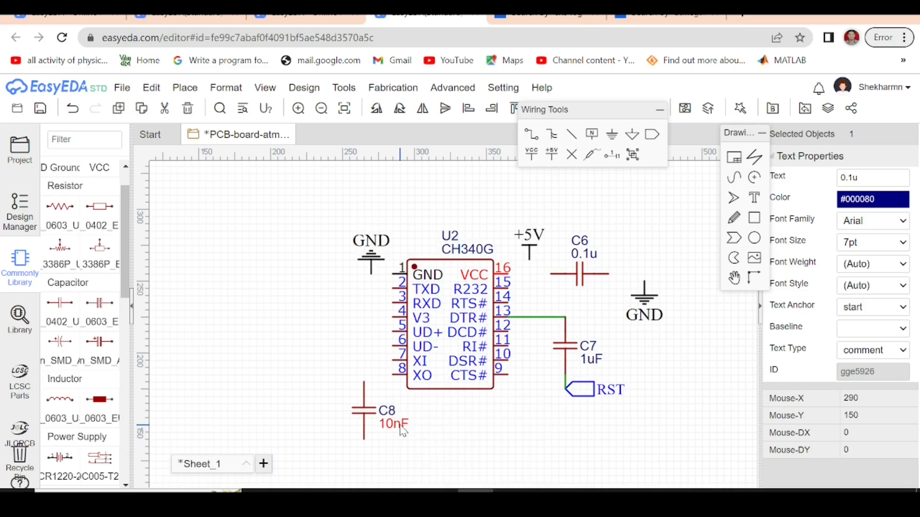
Copy the downward-pointing GND symbol and attach the copy to the bottom pin of the 10nF capacitor.
left_click(644, 303)
key("ctrl+c")
key("ctrl+v")
left_click(364, 453)
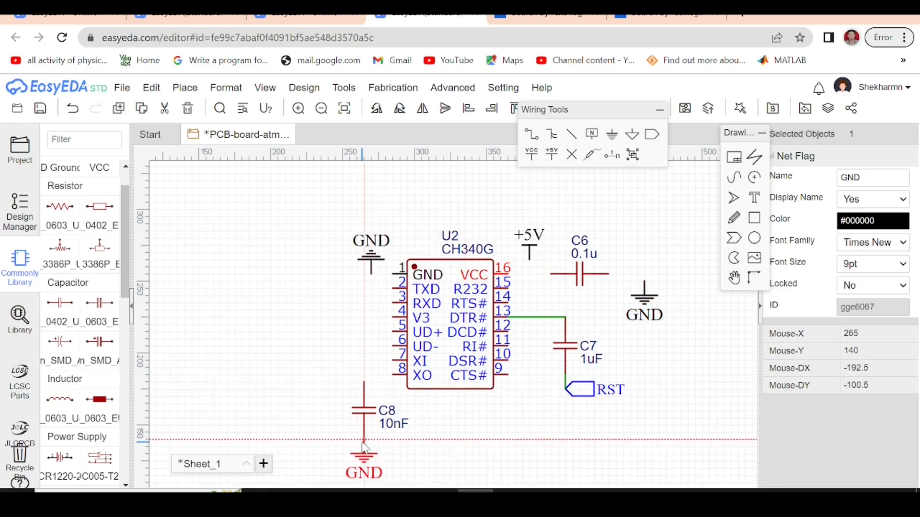
left_click(525, 460)
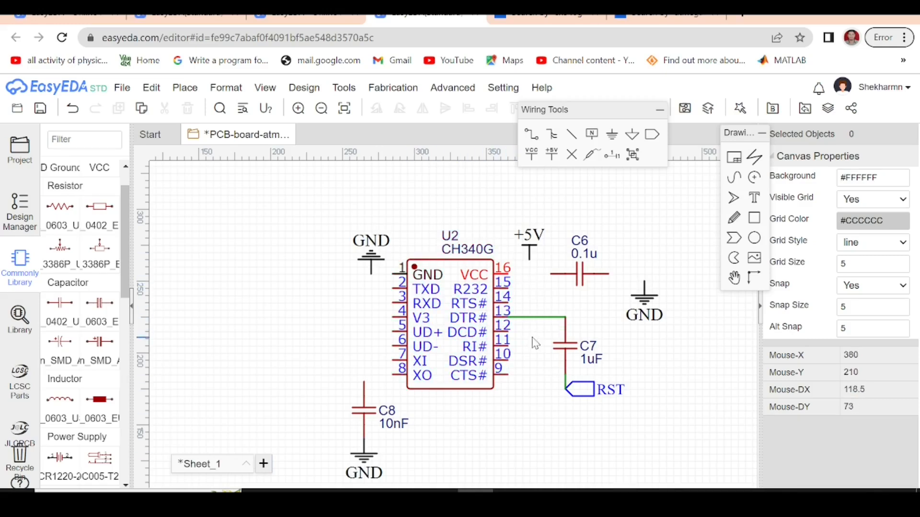
scroll(570, 350, "down", 4)
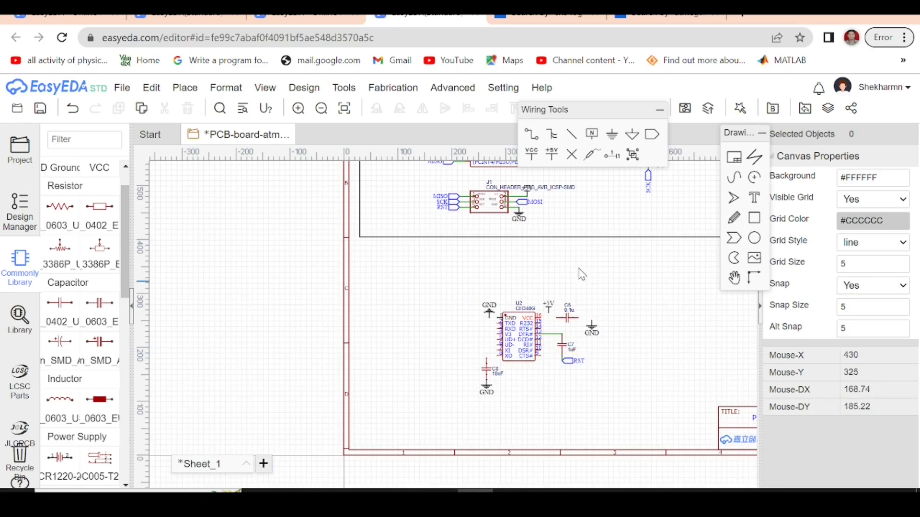
Open the LCSC Electronics website and search its catalogue for "12MHz crystal".
left_click(30, 372)
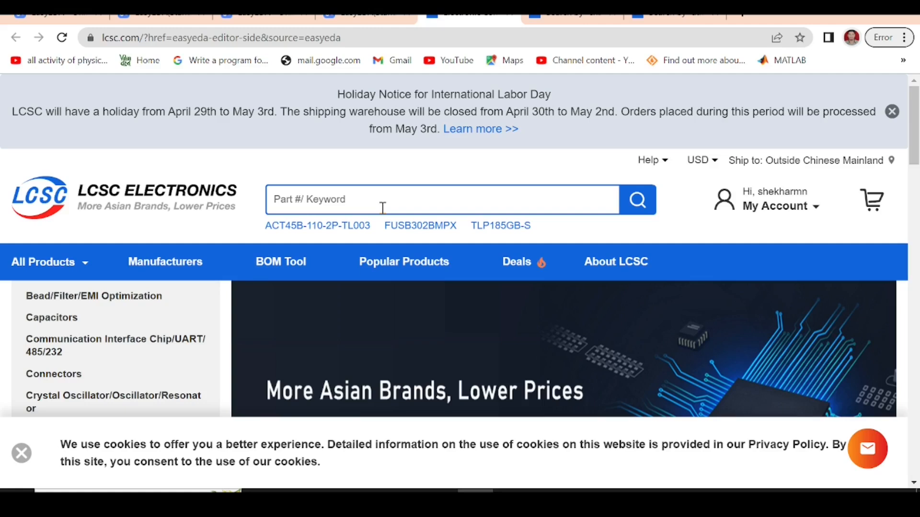
left_click(383, 208)
type("c")
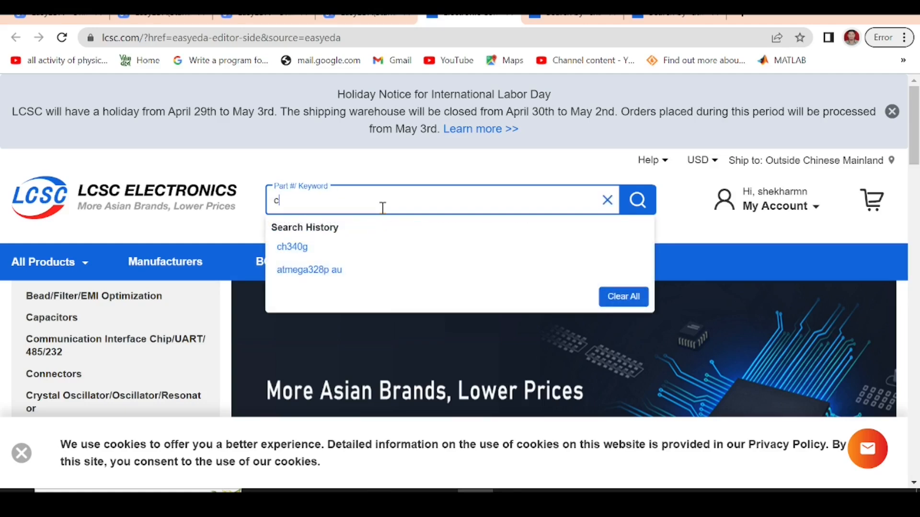
type("rystal")
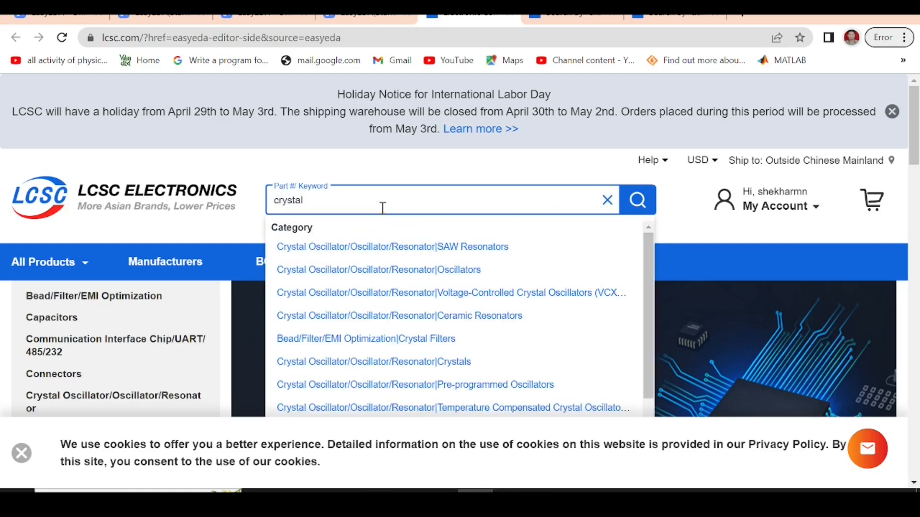
key("Return")
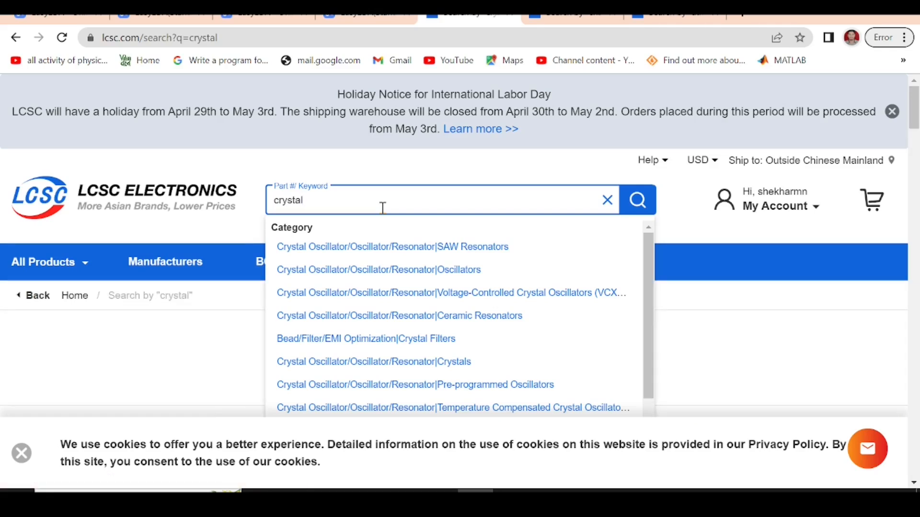
left_click(275, 201)
type("12M")
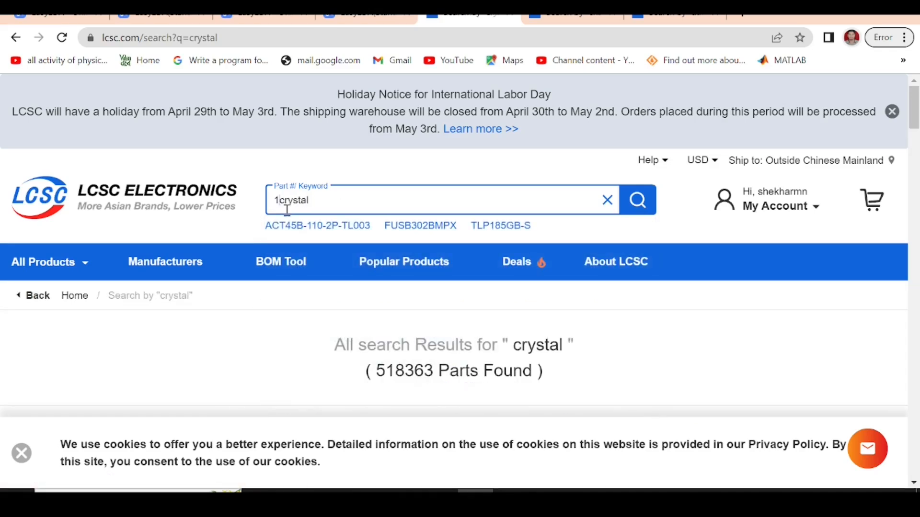
type("Hz")
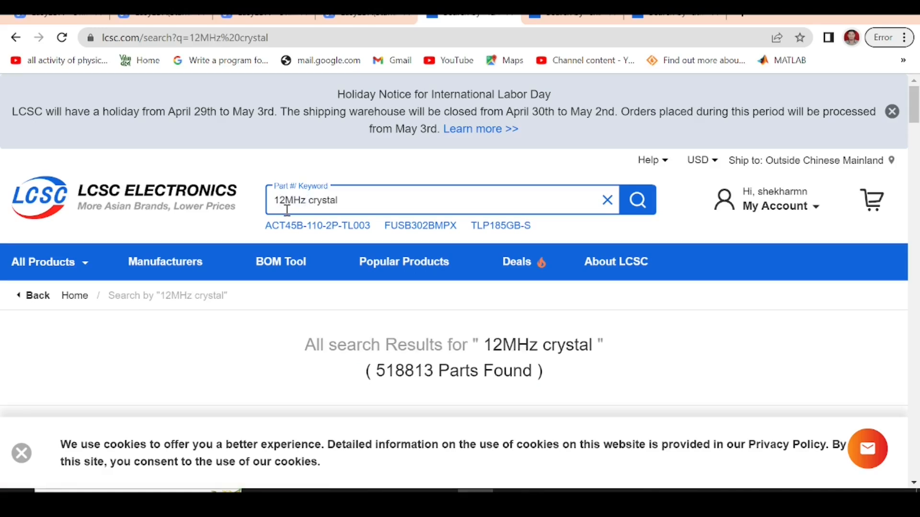
Examine the 12MHz crystal search results on LCSC for prices, stock, part numbers and package descriptions.
scroll(413, 388, "down", 8)
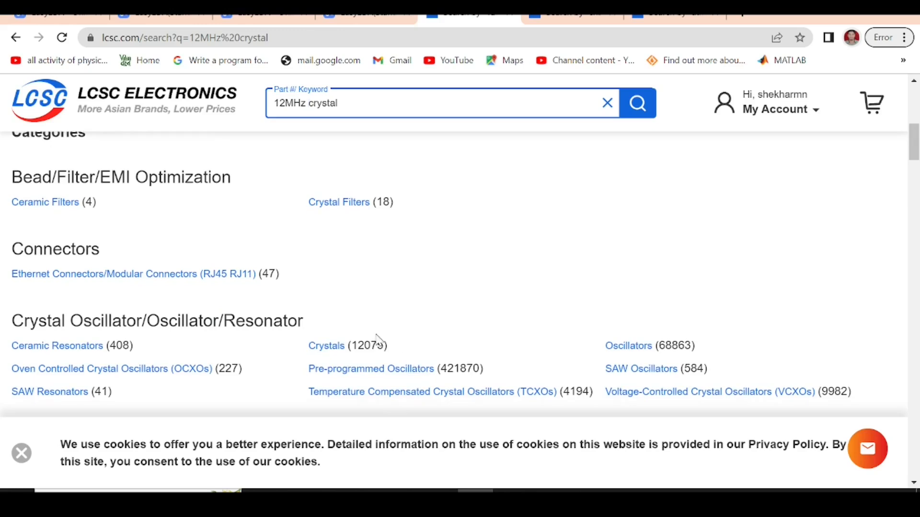
scroll(378, 338, "down", 1)
scroll(378, 335, "down", 1)
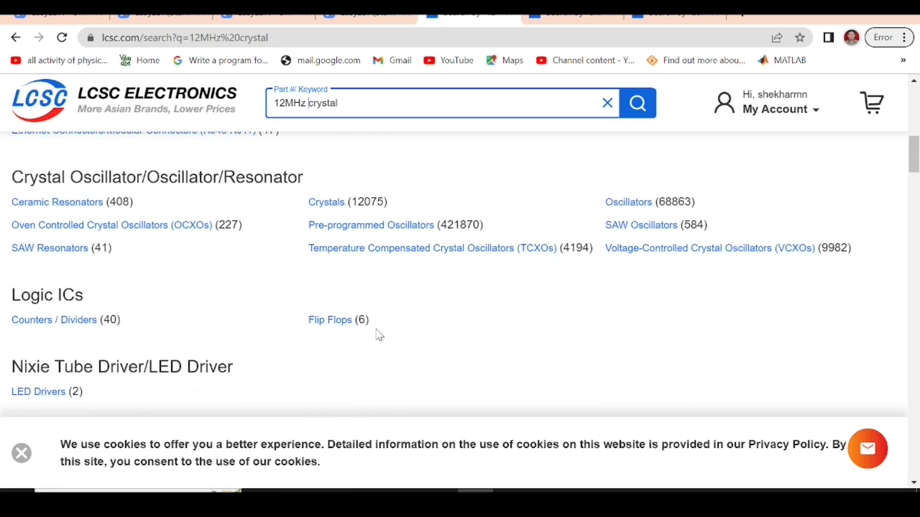
scroll(379, 335, "down", 8)
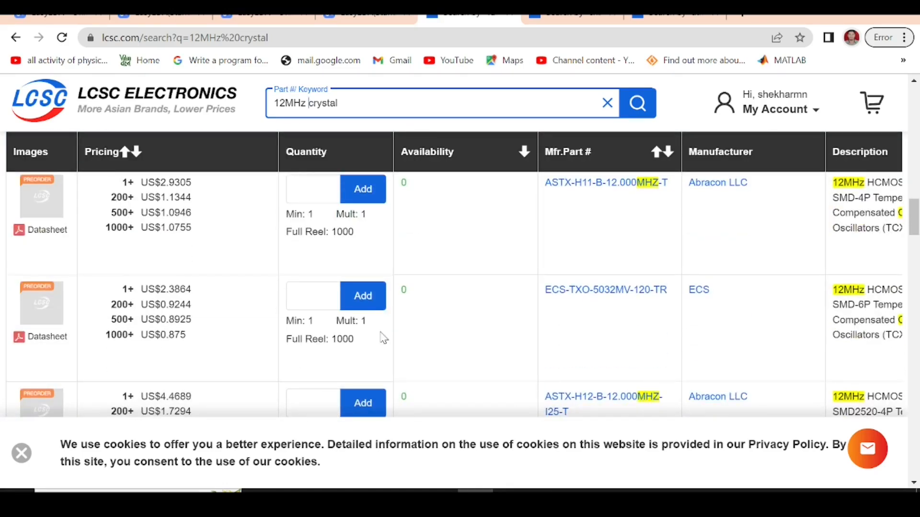
scroll(384, 338, "down", 2)
scroll(383, 338, "down", 7)
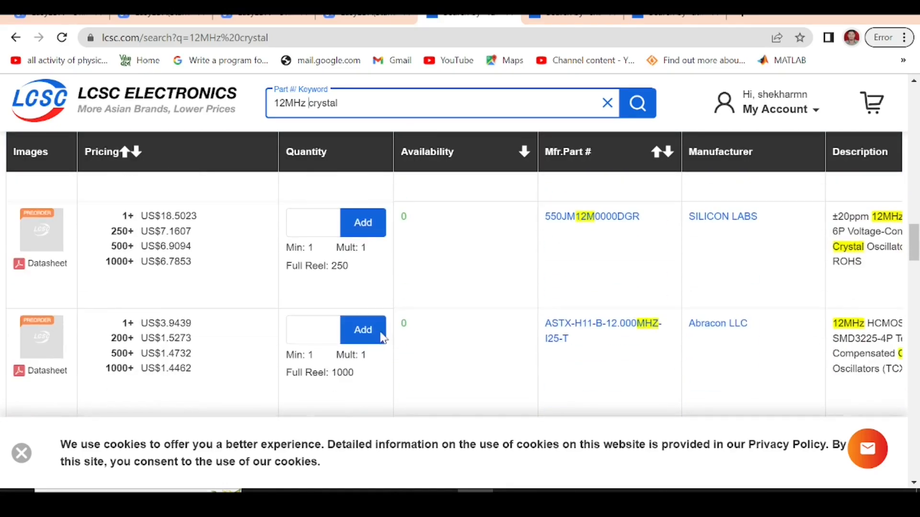
scroll(383, 339, "down", 10)
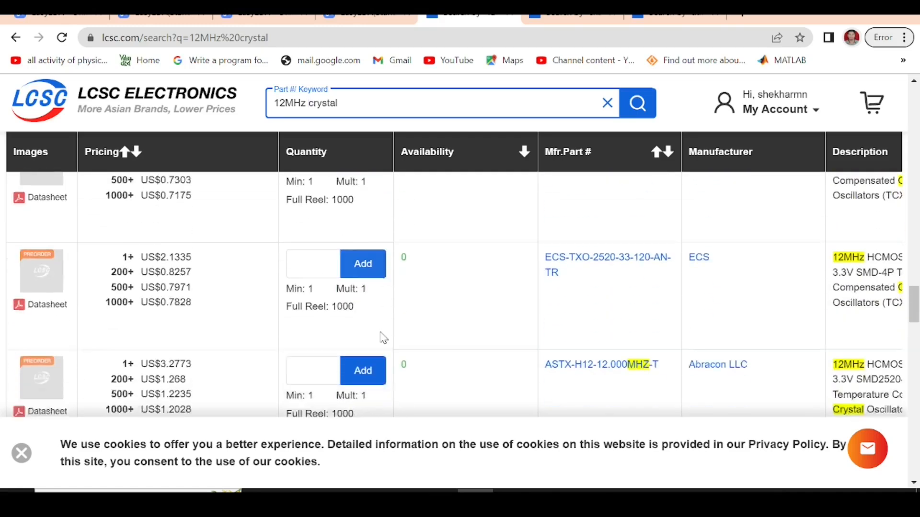
scroll(384, 338, "down", 5)
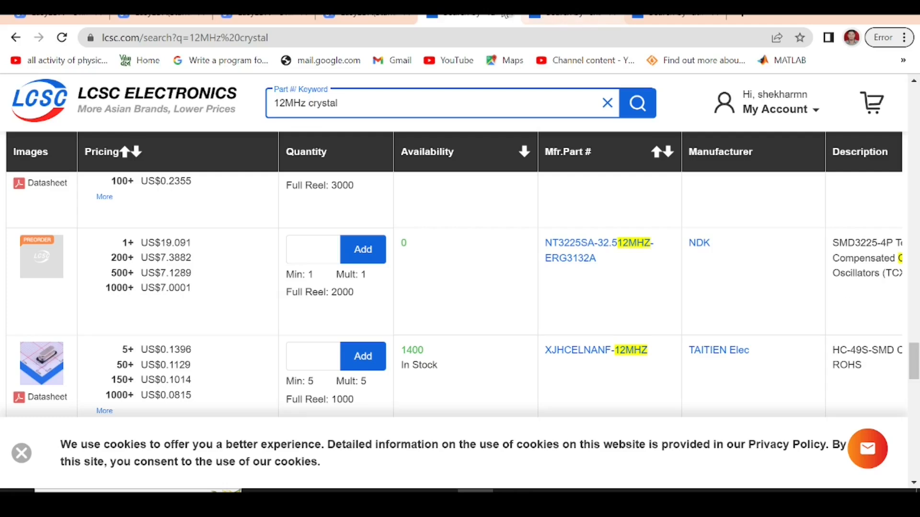
Switch back to the EasyEDA schematic and search the component library for LCSC part c148313.
left_click(367, 15)
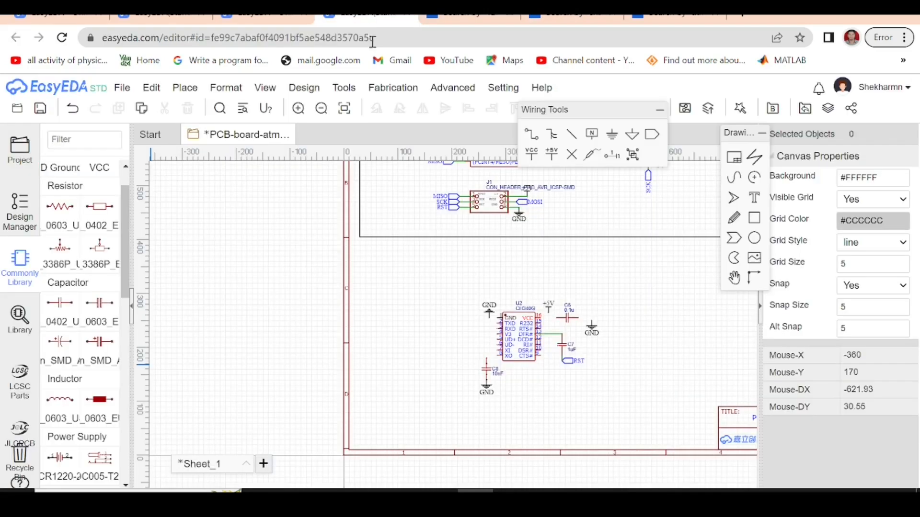
left_click(22, 316)
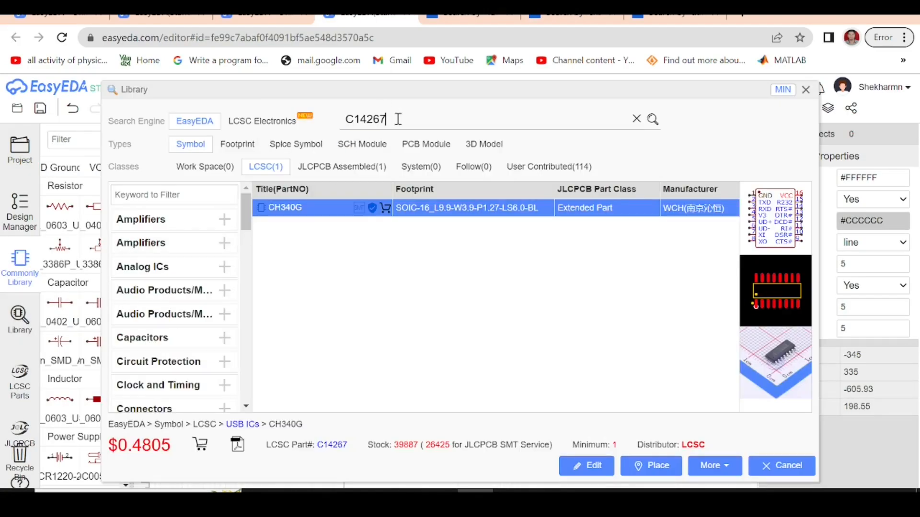
key("BackSpace")
key("BackSpace")
key("BackSpace")
key("BackSpace")
key("BackSpace")
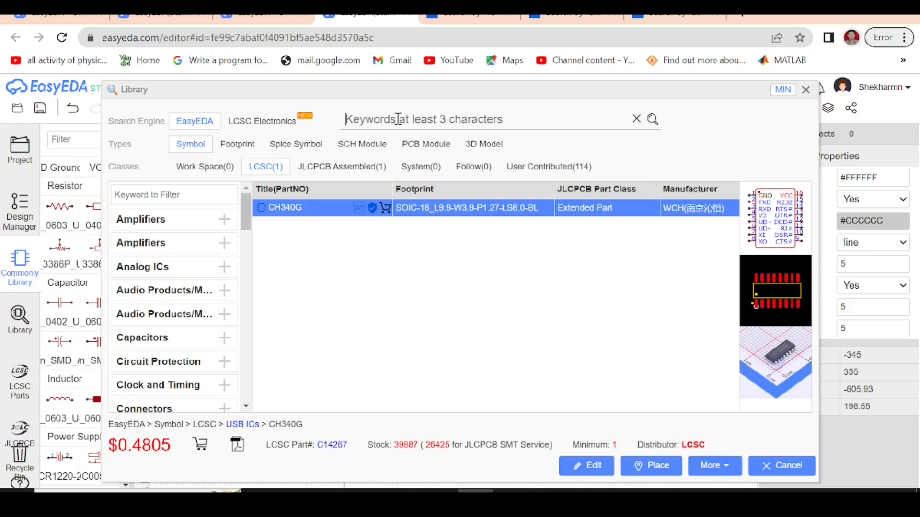
type("c1")
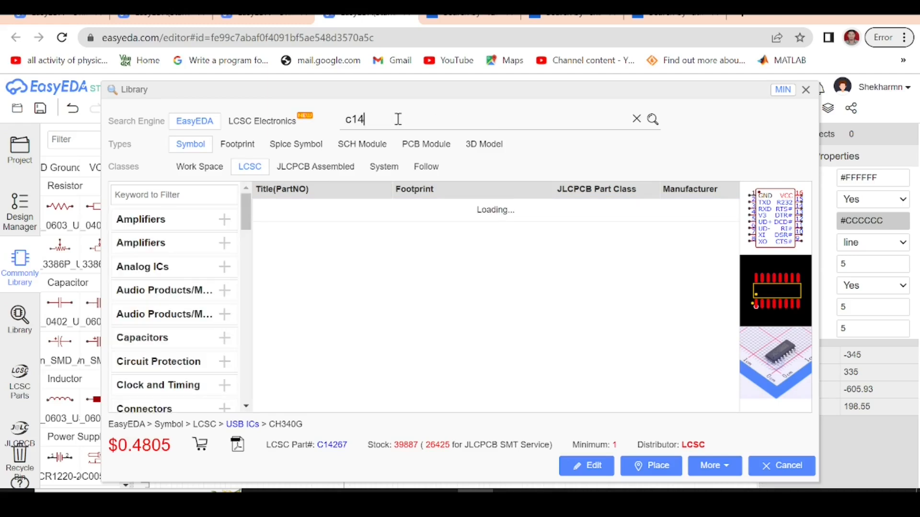
type("4")
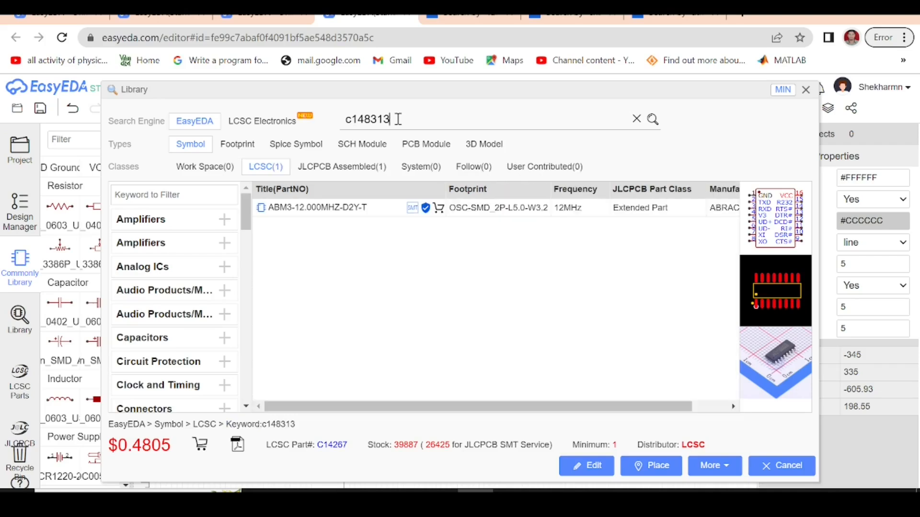
Place the ABM3-12.000MHZ-D2Y-T 12MHz crystal vertically to the left of the CH340G and its 10nF capacitor.
left_click(362, 208)
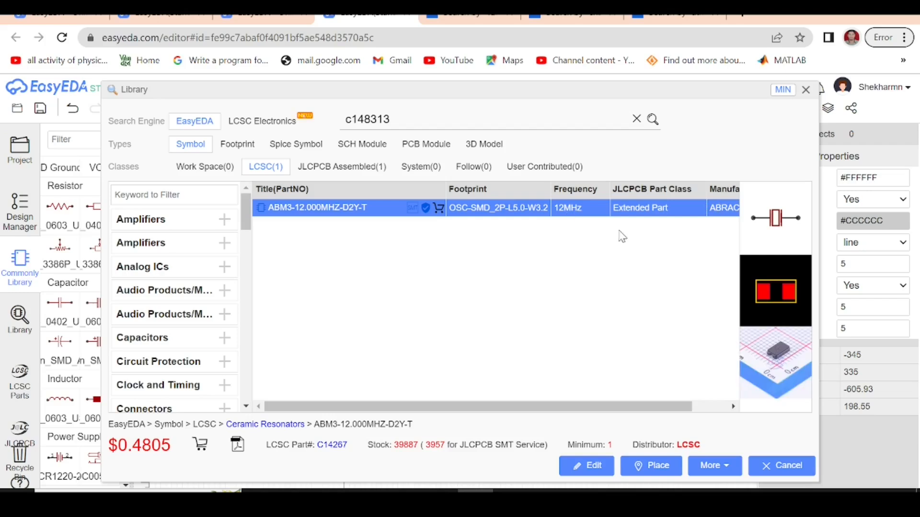
left_click(639, 473)
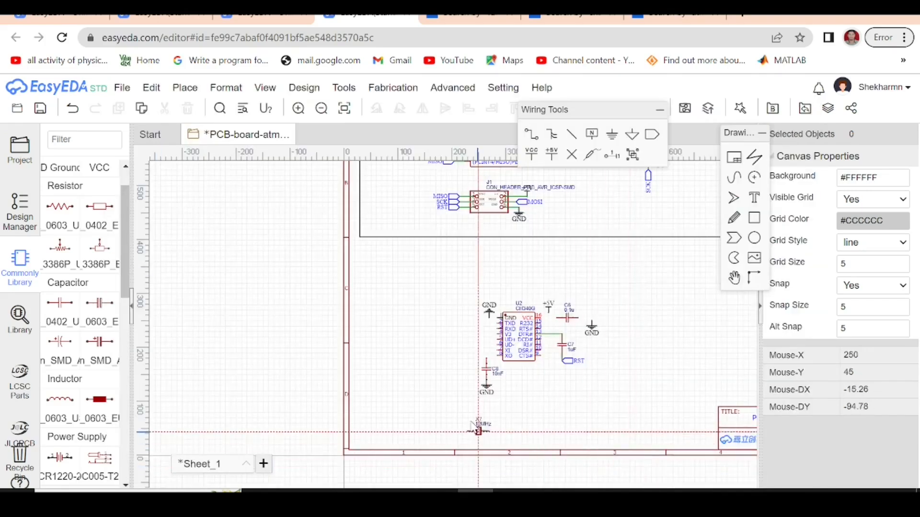
key("space")
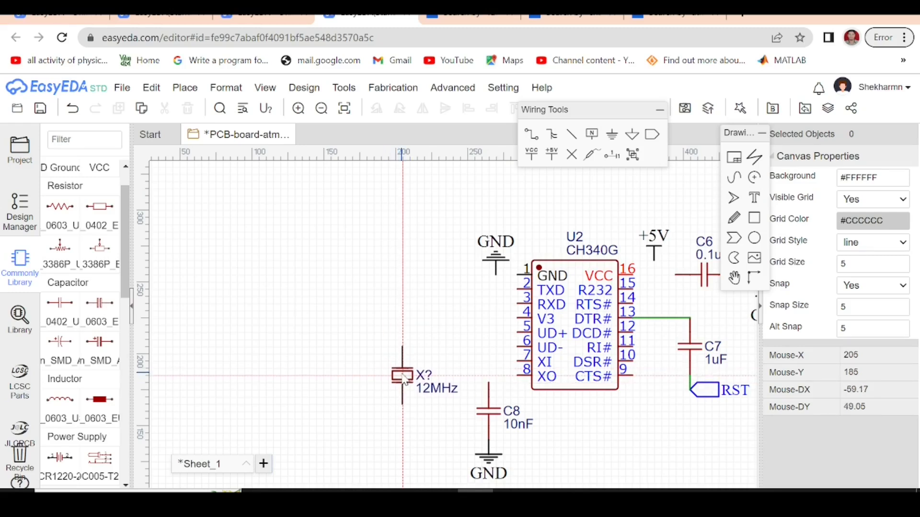
left_click(404, 378)
key("Escape")
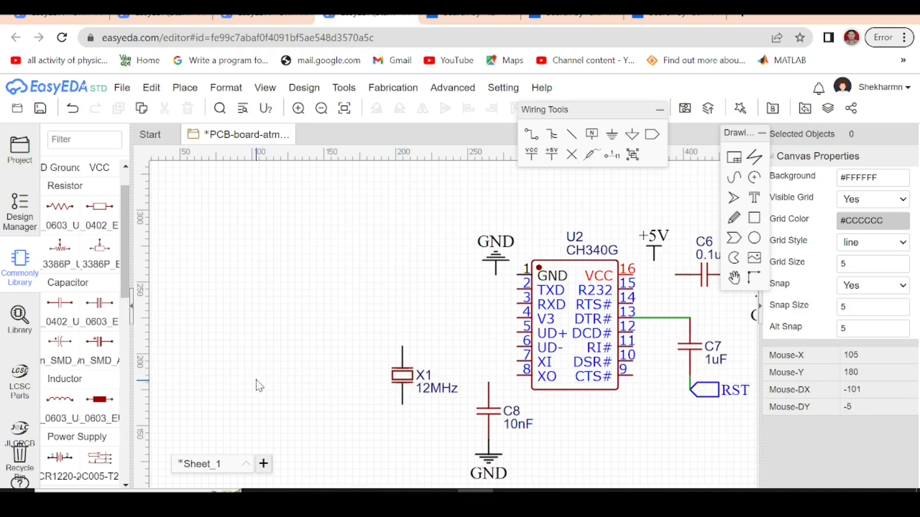
Place two horizontal 0603 capacitors left of the 12MHz crystal, one level with its top pin and one with its bottom pin.
left_click(99, 303)
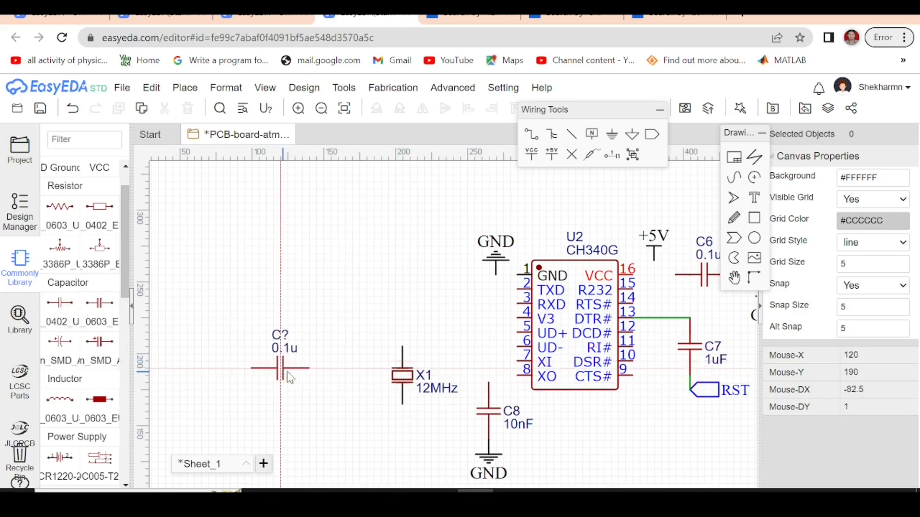
left_click(352, 347)
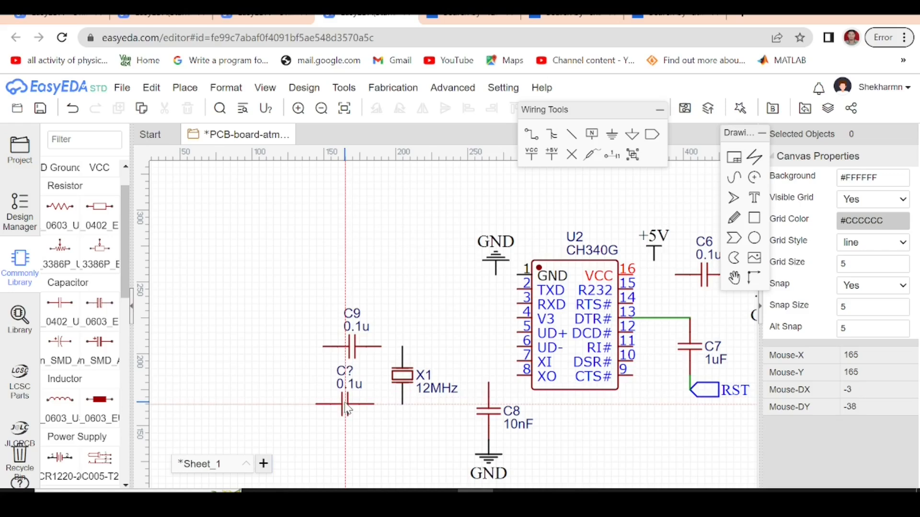
left_click(352, 404)
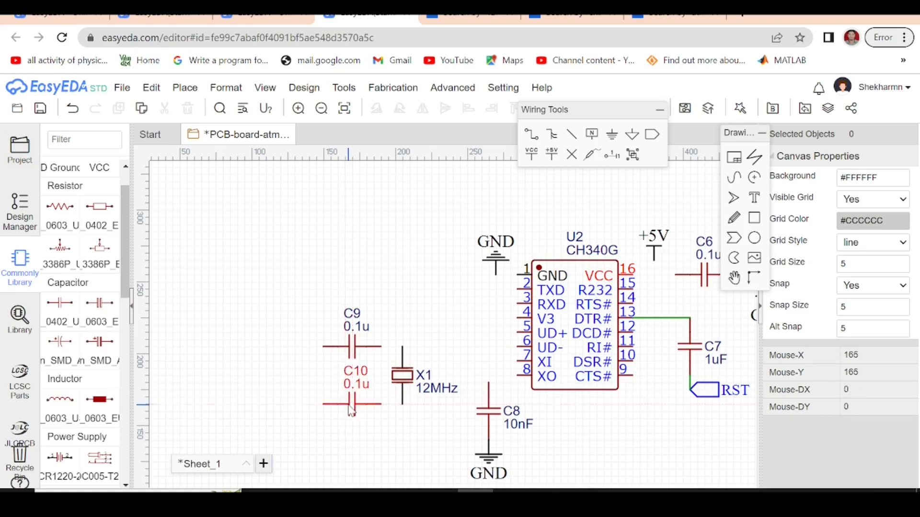
Set the values of both capacitors beside the crystal to 18pF.
double_click(363, 331)
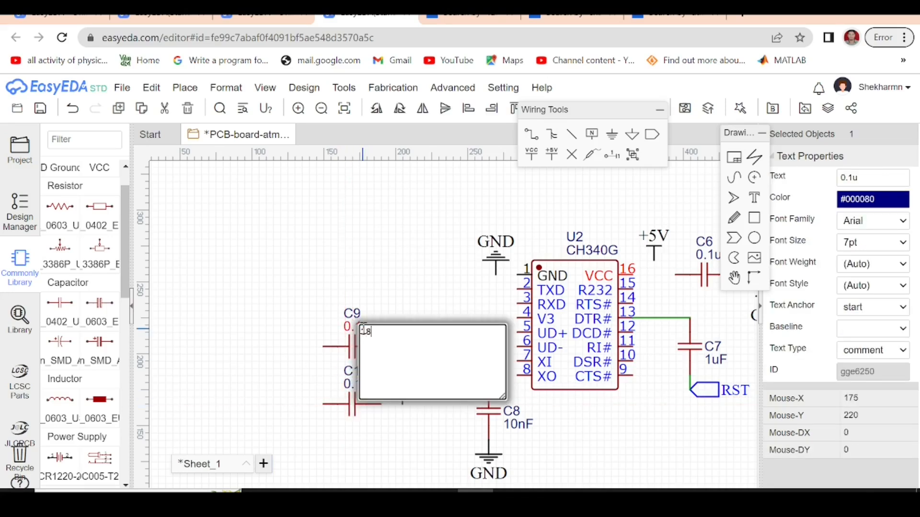
key("Return")
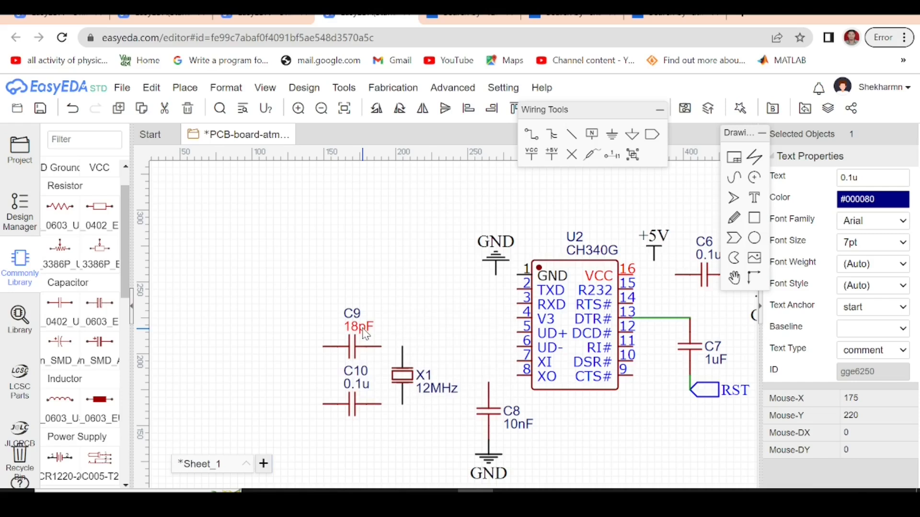
double_click(369, 384)
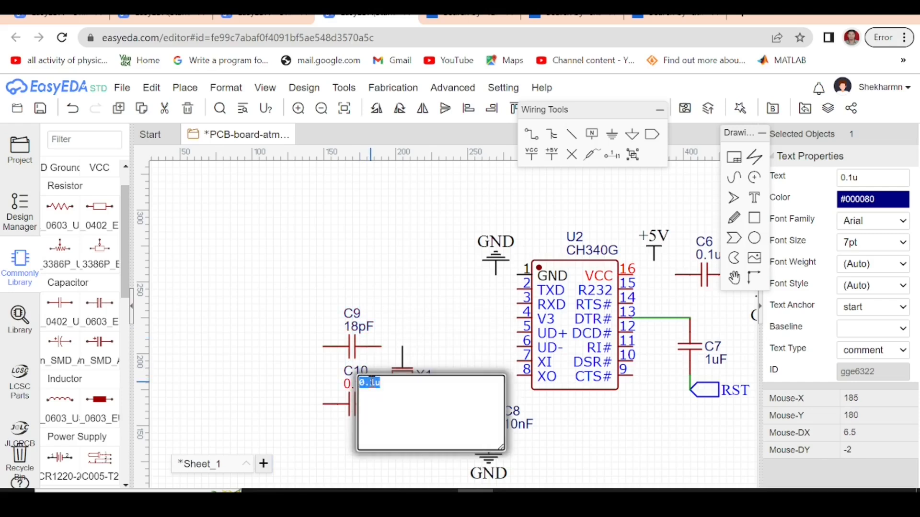
type("18pF")
key("Return")
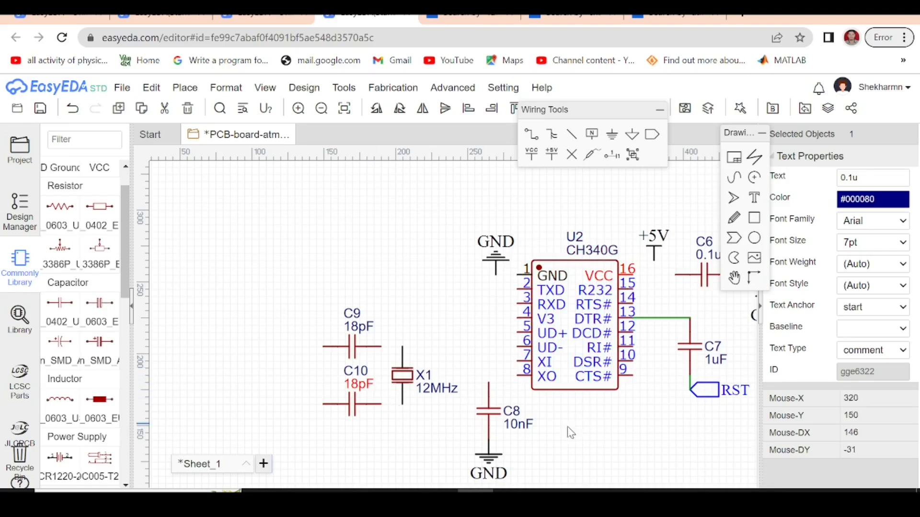
Copy the GND symbol from under the 10nF capacitor and place the copy to the left of the lower 18pF capacitor.
left_click(494, 460)
key("ctrl+c")
key("ctrl+v")
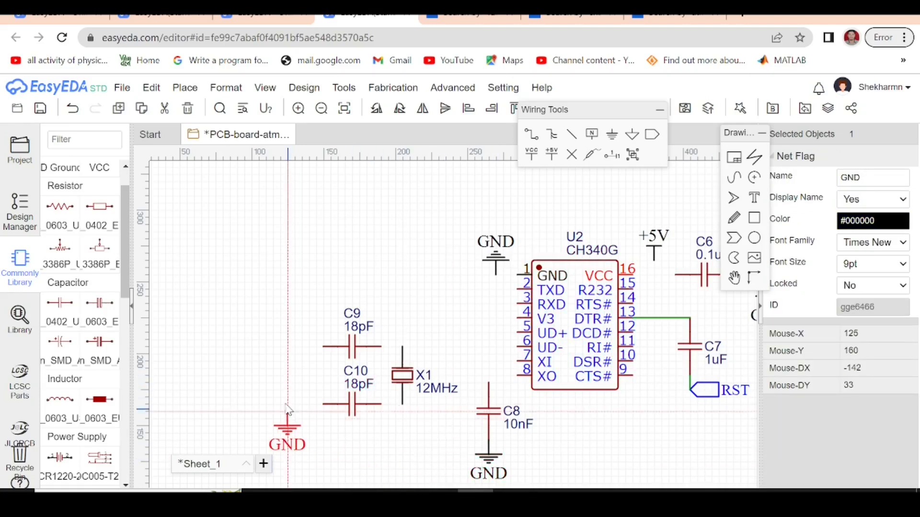
left_click(290, 398)
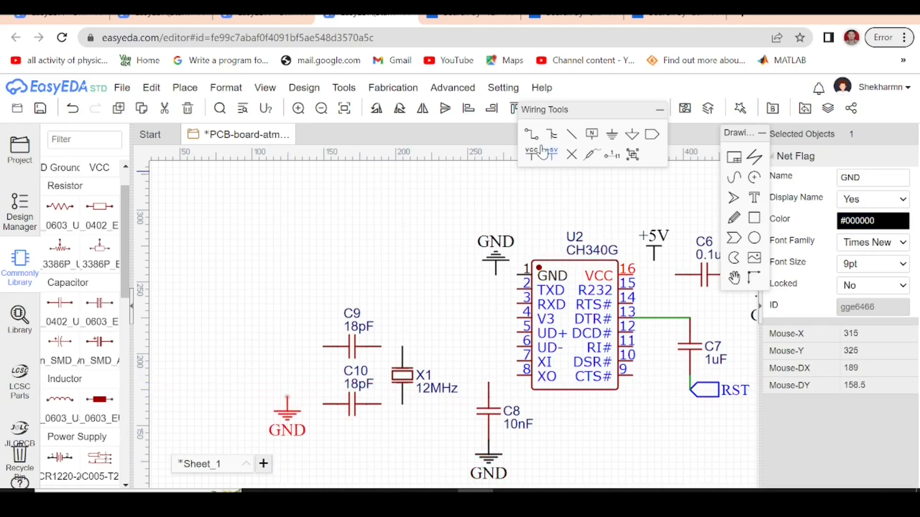
Wire CH340G XI pin 7 to the crystal's top pin and upper 18pF capacitor, and XO pin 8 to its bottom pin and lower capacitor.
left_click(531, 135)
left_click(518, 361)
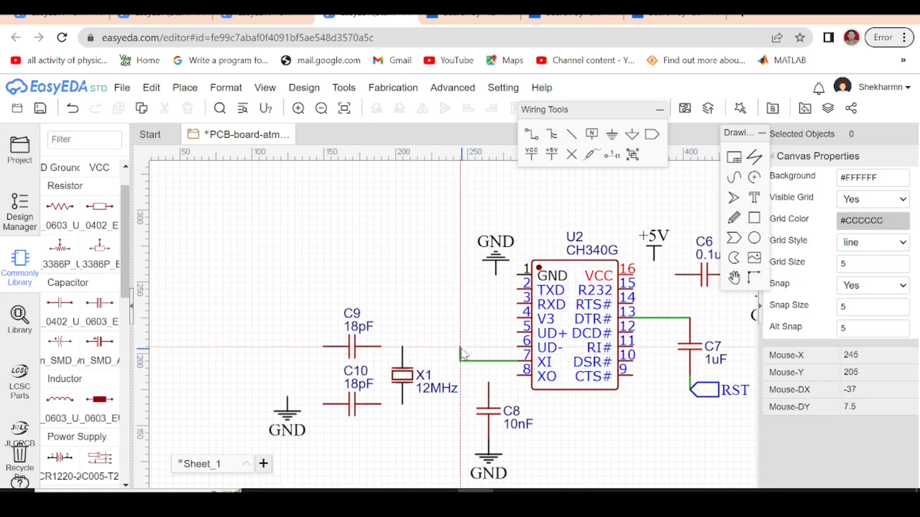
left_click(381, 346)
left_click(380, 404)
left_click(423, 404)
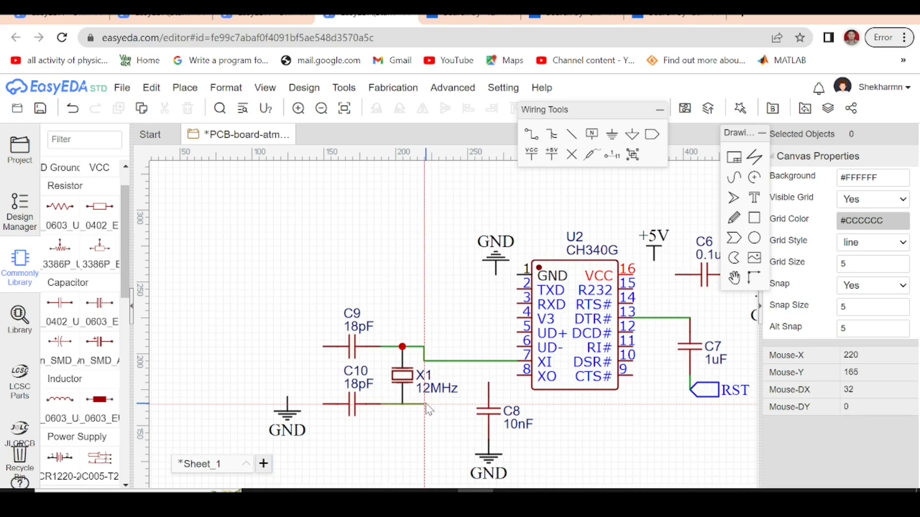
left_click(518, 376)
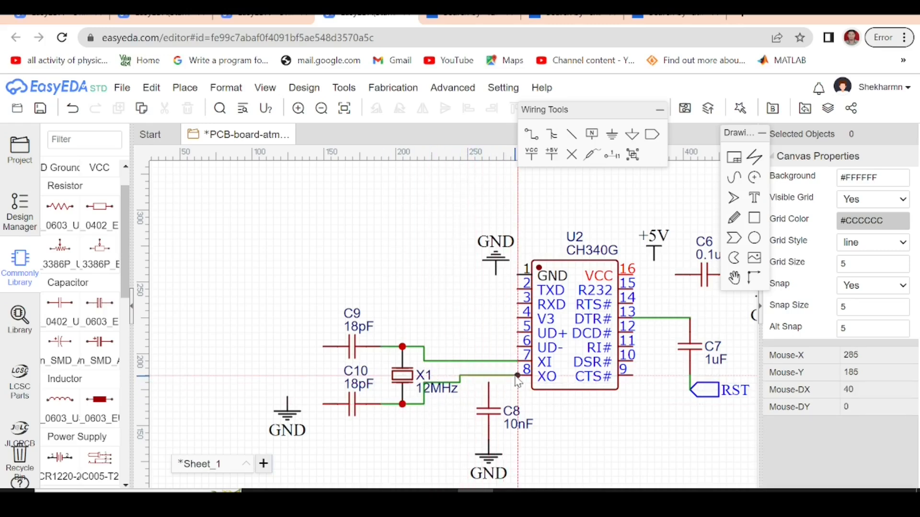
Wire the CH340G's V3 pin 4 to the top pin of the 10nF capacitor.
left_click(518, 318)
left_click(488, 384)
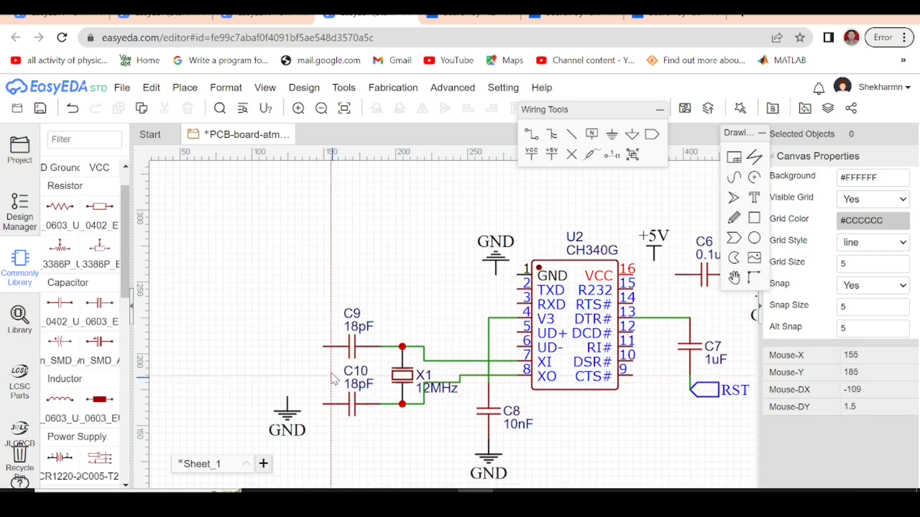
Wire the free pins of both 18pF capacitors to their GND symbol, and CH340G GND pin 1 to the GND symbol above it.
left_click(322, 347)
left_click(316, 348)
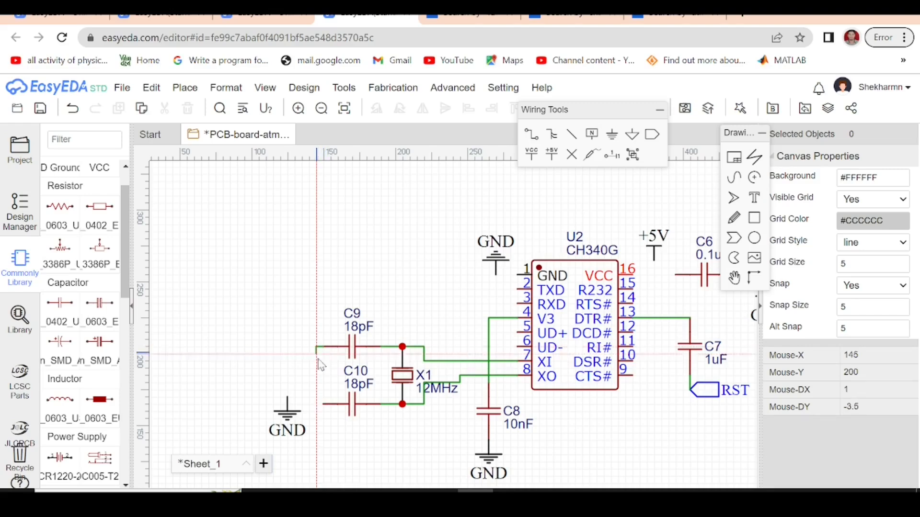
left_click(323, 404)
left_click(287, 397)
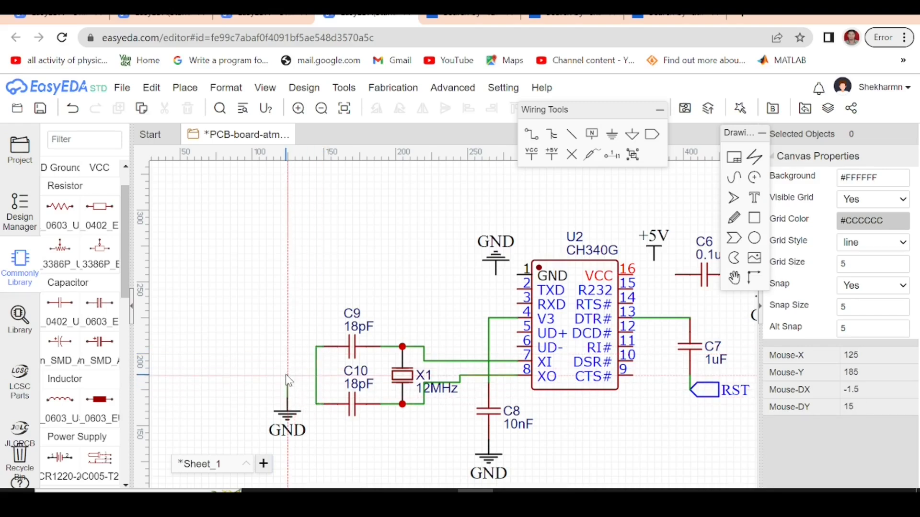
left_click(316, 376)
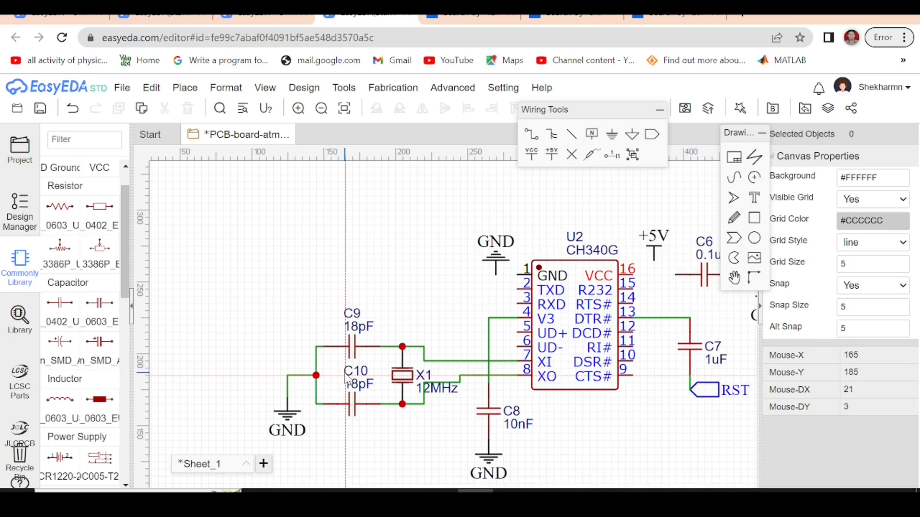
left_click(518, 276)
left_click(495, 275)
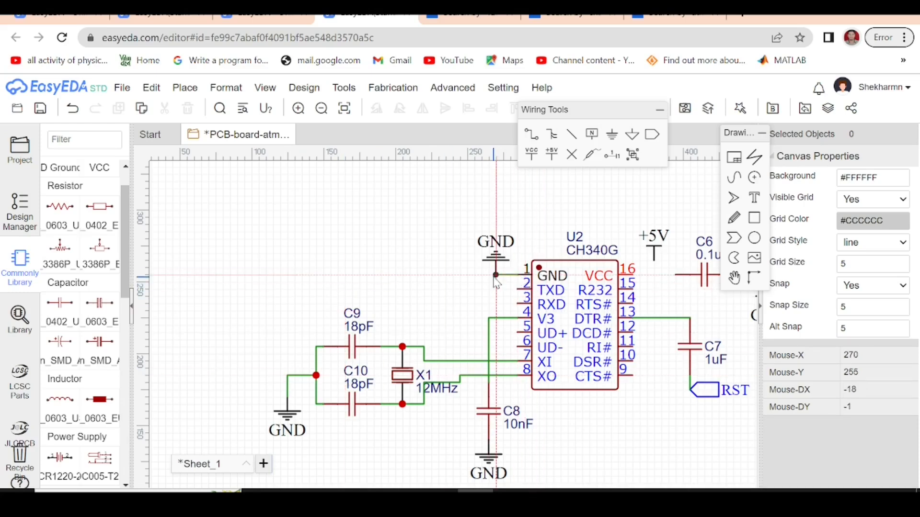
Wire the CH340G's VCC pin 16 to the near pin of the 0.1u capacitor and connect the +5V symbol to that wire.
scroll(353, 347, "down", 2)
scroll(434, 368, "up", 1)
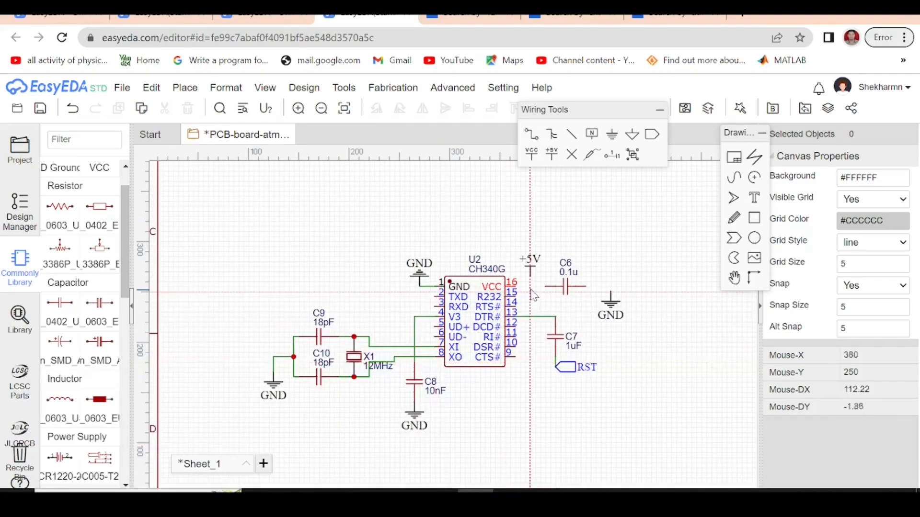
left_click(515, 288)
scroll(518, 290, "up", 3)
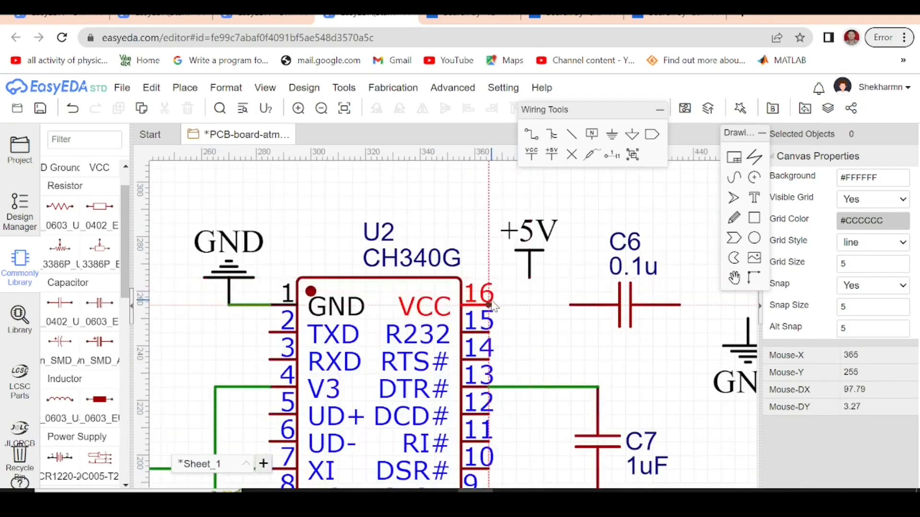
left_click(571, 306)
left_click(530, 278)
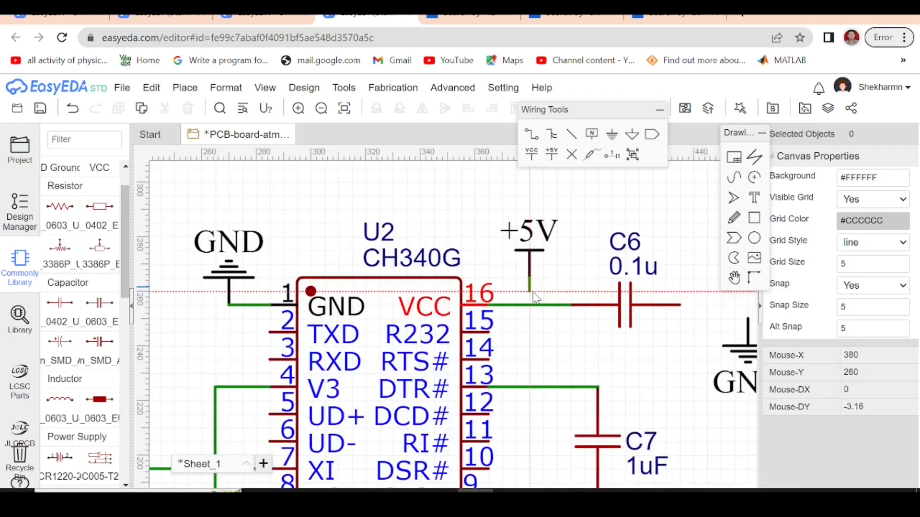
left_click(531, 304)
Wire the free pin of the 0.1u capacitor to the GND symbol beside it.
scroll(531, 303, "down", 3)
left_click(592, 304)
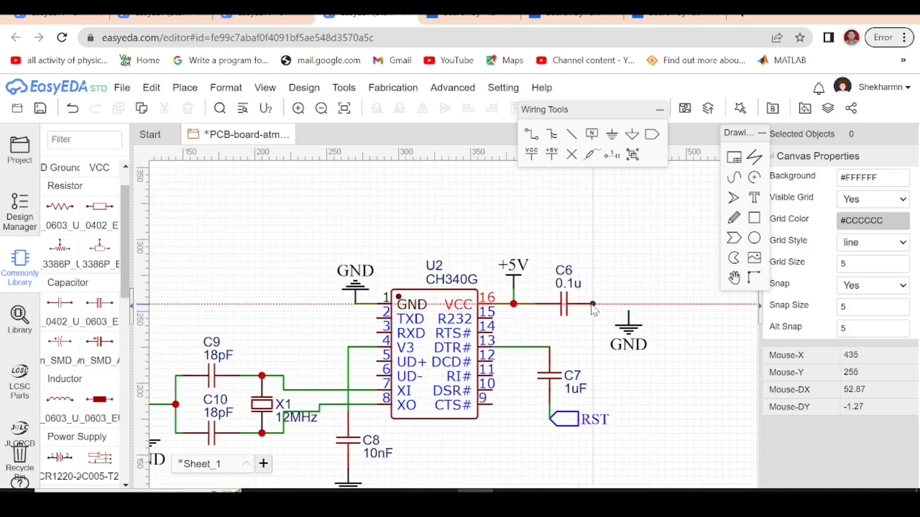
left_click(629, 316)
scroll(637, 311, "down", 2)
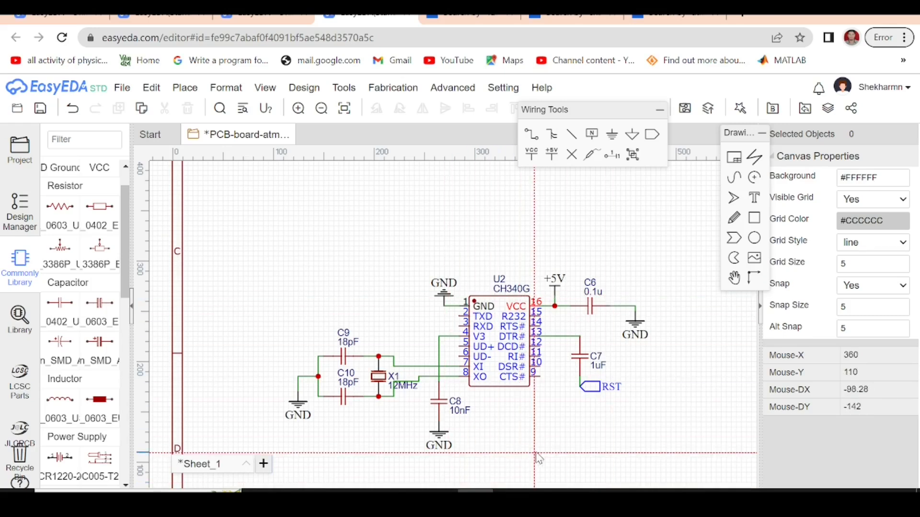
Examine the ATMEGA328P-AU microcontroller circuit and the CH340G circuit across the whole sheet.
scroll(520, 470, "down", 2)
scroll(519, 471, "down", 2)
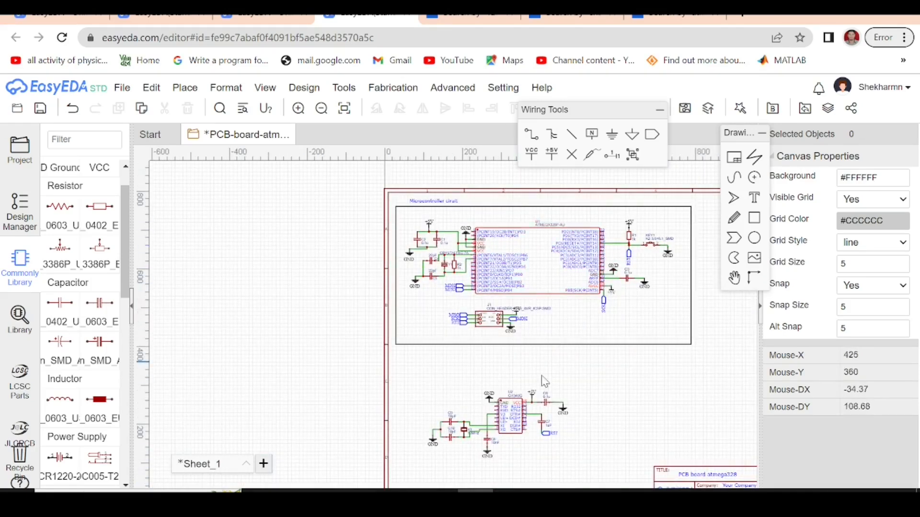
scroll(502, 425, "up", 4)
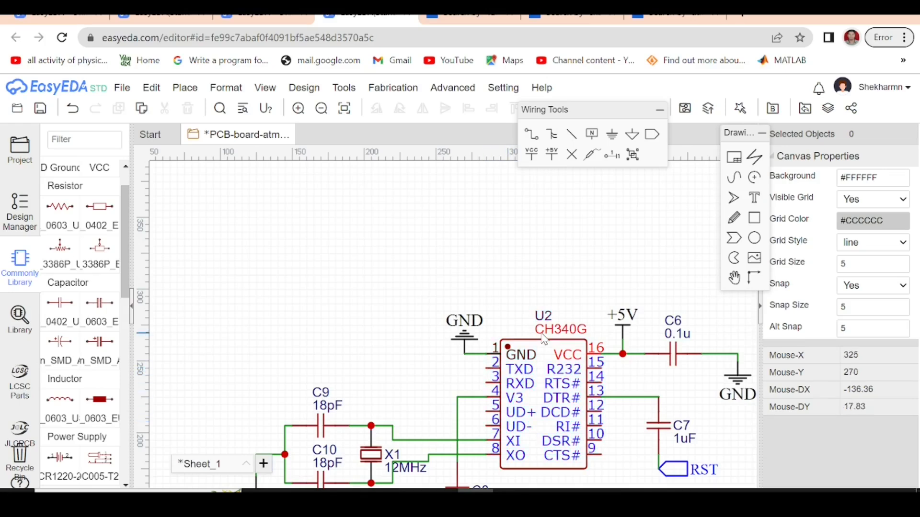
scroll(539, 399, "down", 5)
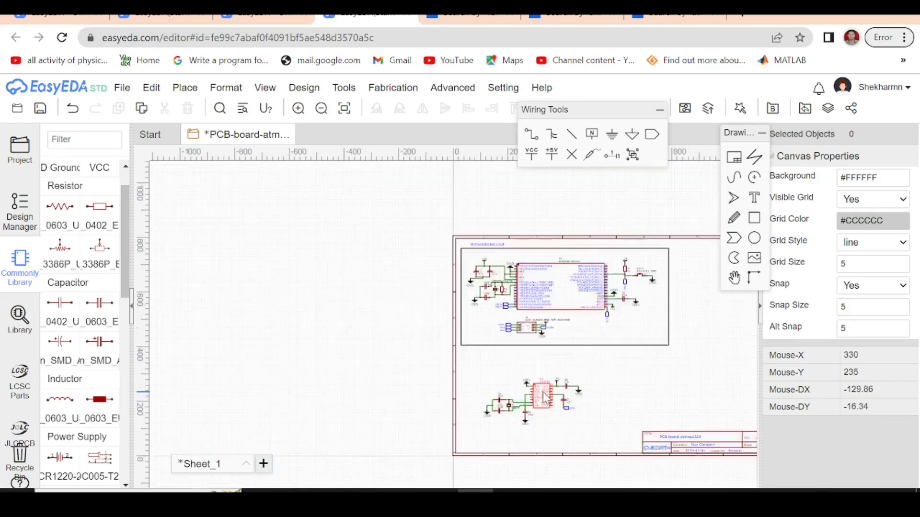
scroll(619, 300, "up", 5)
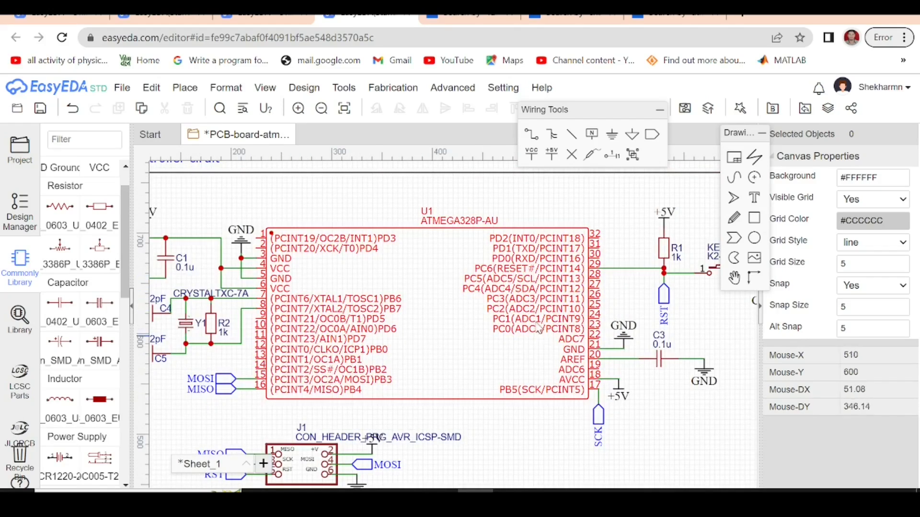
scroll(541, 283, "down", 3)
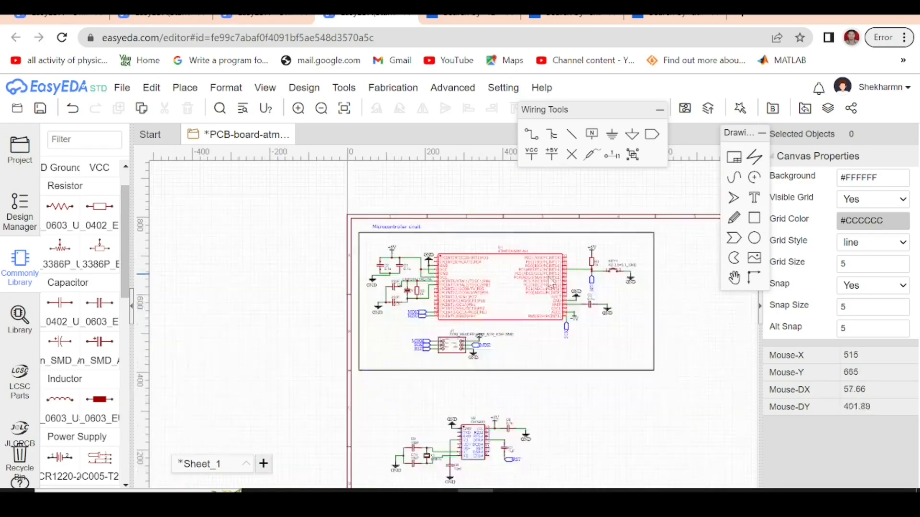
scroll(456, 461, "up", 3)
scroll(456, 461, "up", 2)
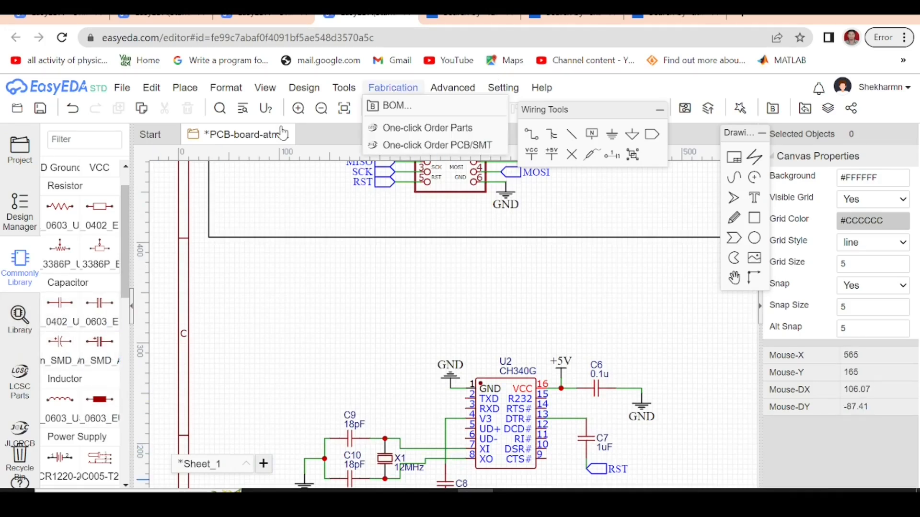
Place two 1k R_0402_US resistors, one above the other, to the left of the CH340G's TXD and RXD pins.
left_click(74, 227)
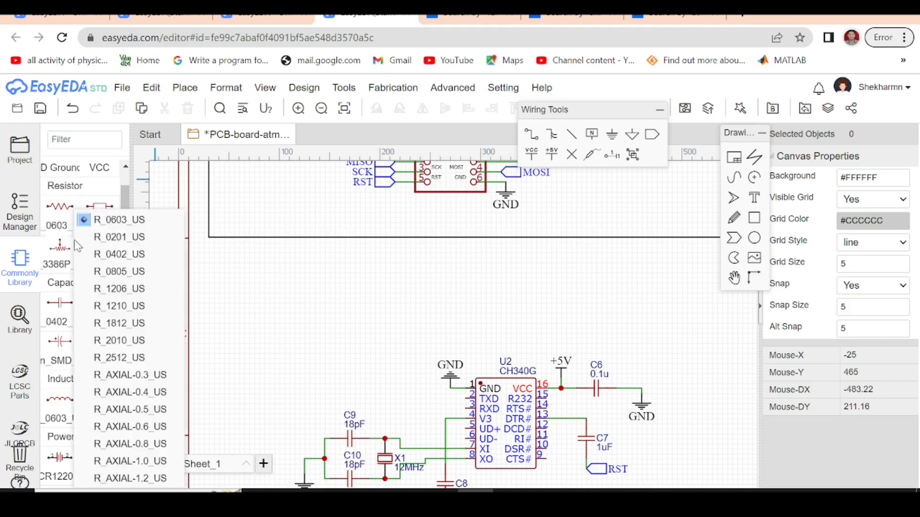
left_click(91, 254)
left_click(60, 209)
scroll(376, 419, "up", 5)
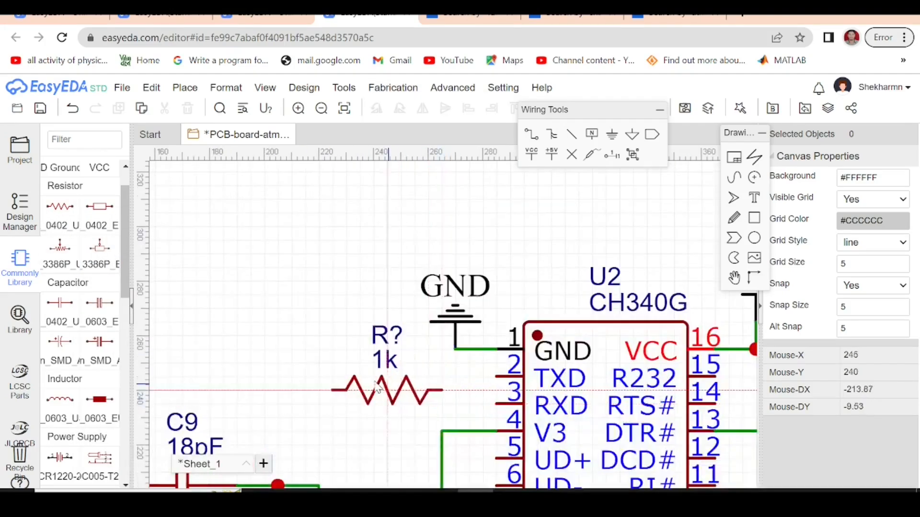
left_click(346, 377)
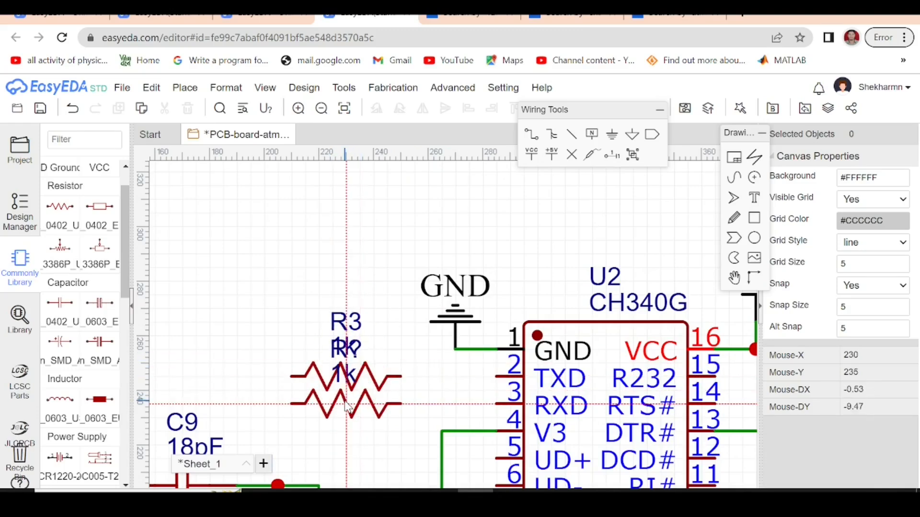
left_click(350, 412)
Move the lower resistor's 1k value and reference label below its symbol, clear of the upper resistor.
left_click_drag(352, 382, 353, 435)
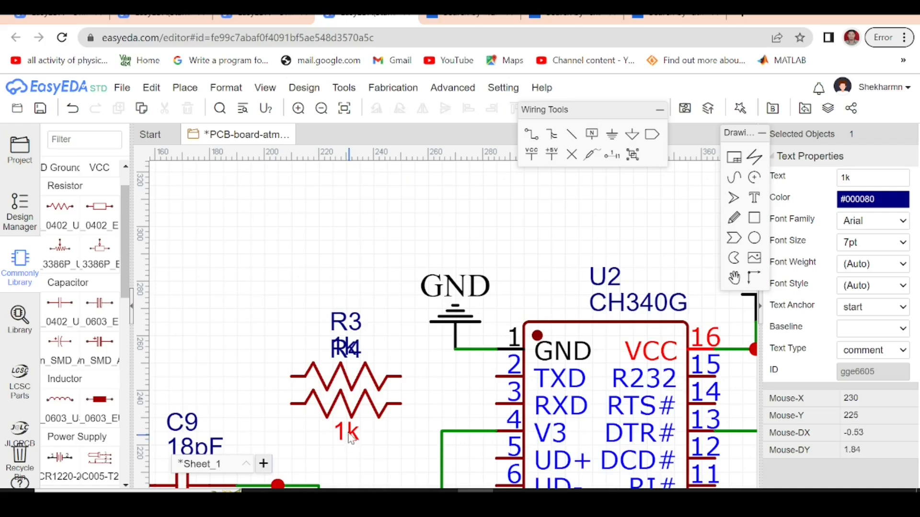
left_click_drag(353, 358, 355, 469)
left_click(383, 421)
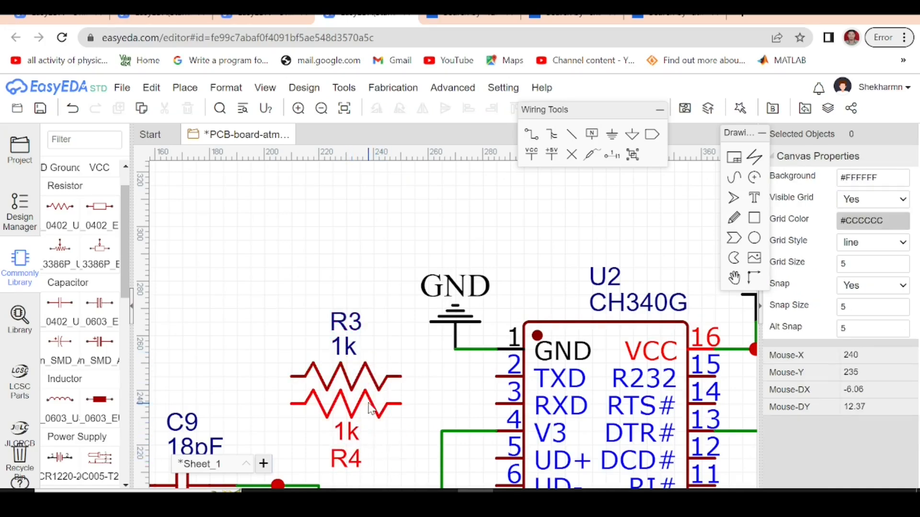
left_click(369, 407)
left_click(380, 269)
Wire the CH340G's TXD pin 2 to the upper 1k resistor and RXD pin 3 to the lower 1k resistor.
scroll(369, 212, "down", 3)
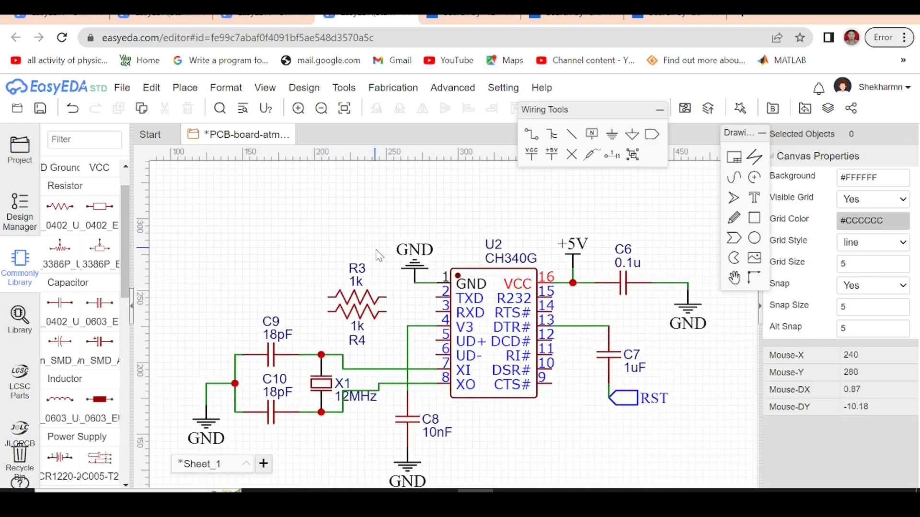
scroll(487, 348, "down", 2)
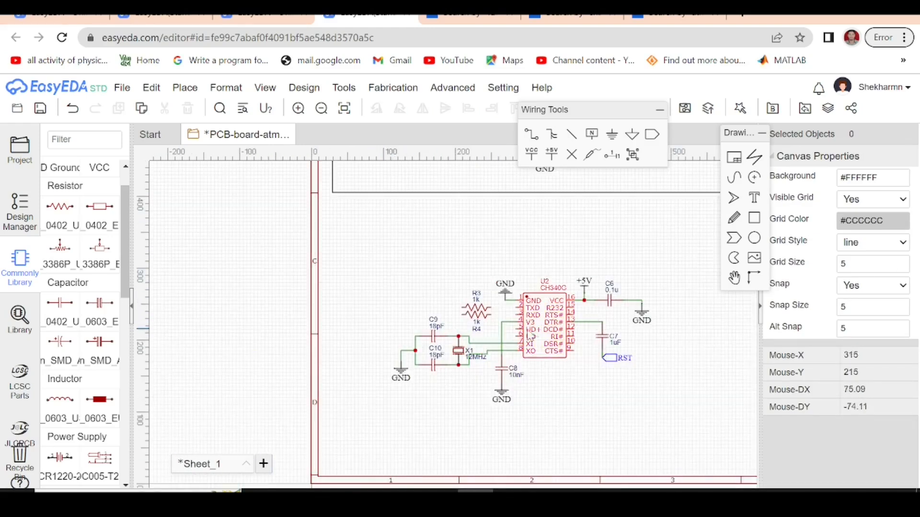
scroll(485, 330, "up", 2)
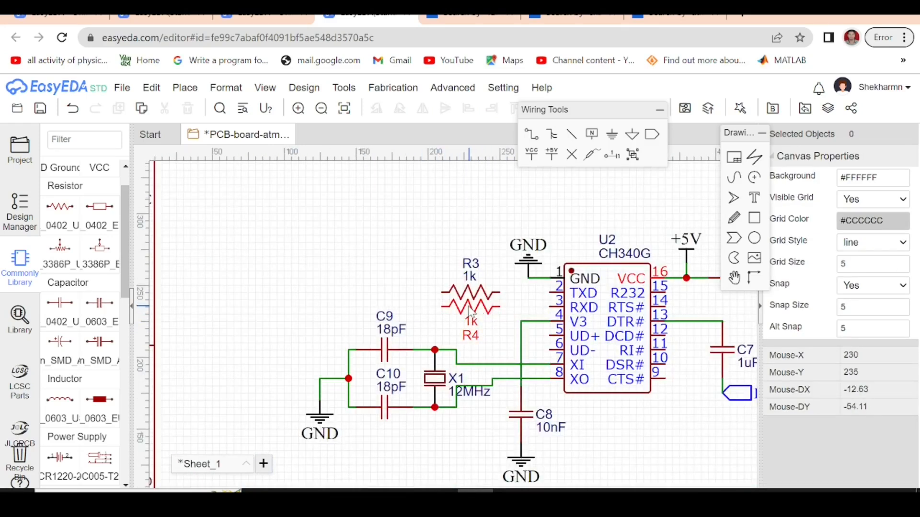
left_click(532, 135)
left_click(551, 293)
left_click(550, 306)
left_click(500, 307)
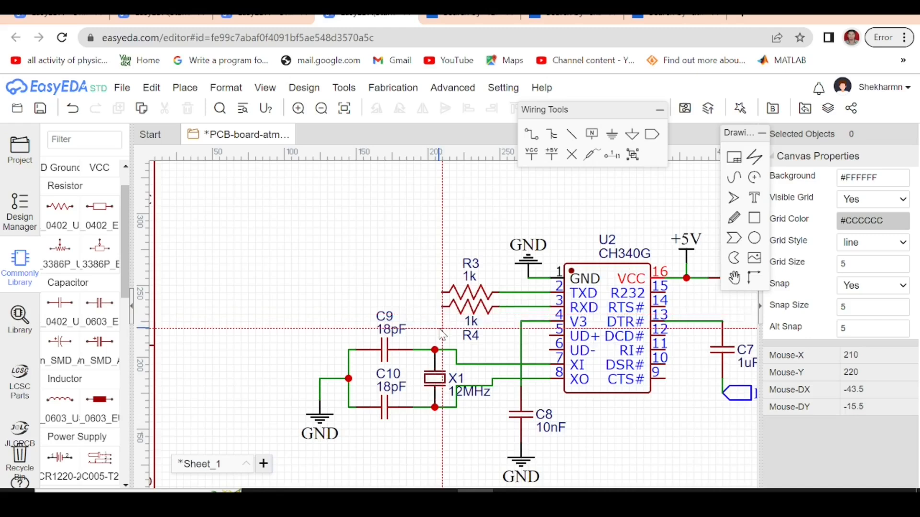
scroll(446, 321, "down", 4)
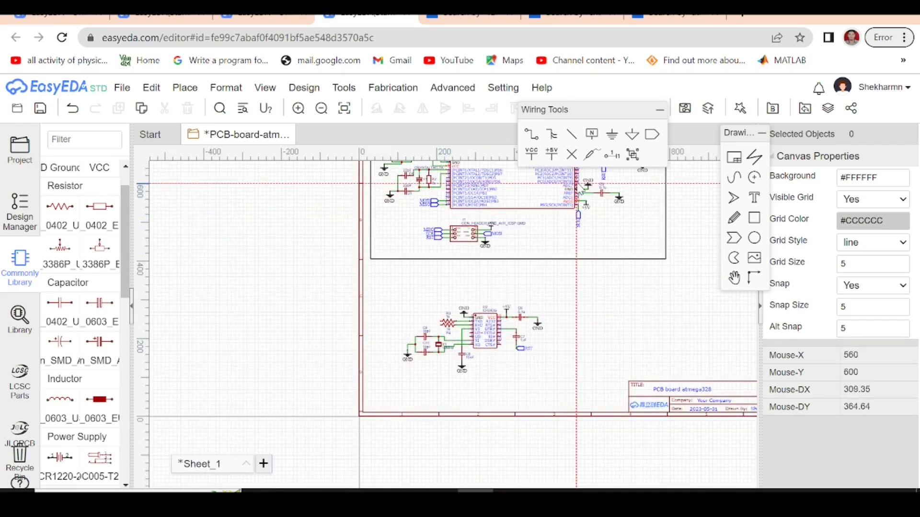
key("Escape")
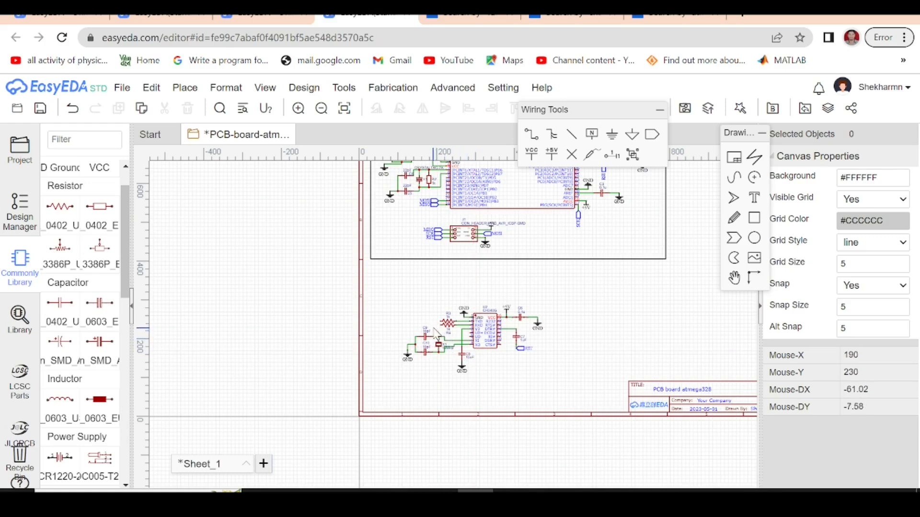
Place two net ports to the left of the two 1k resistors, one in line with each resistor.
scroll(435, 331, "up", 6)
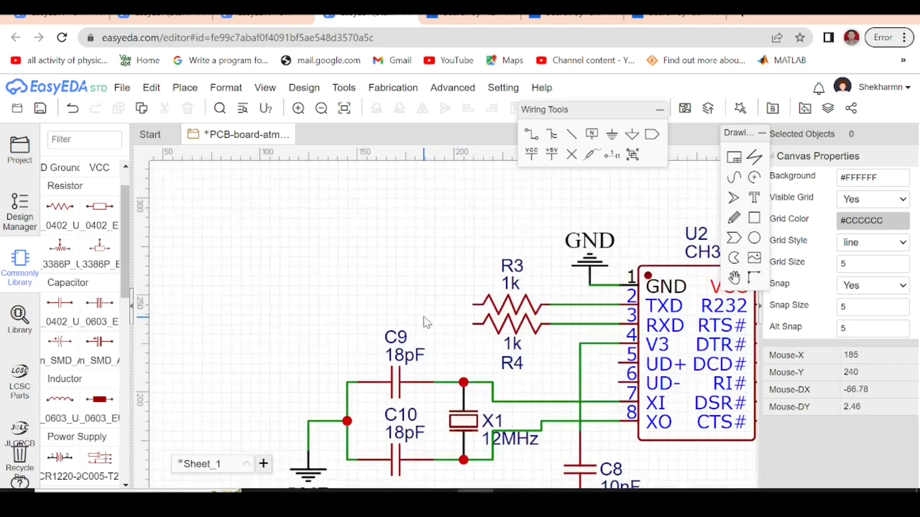
left_click(653, 139)
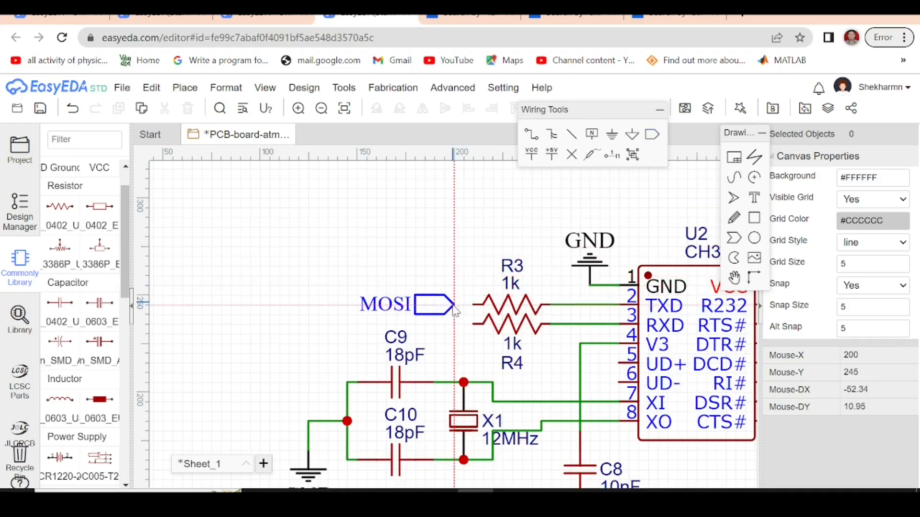
left_click(453, 305)
left_click(454, 331)
key("Escape")
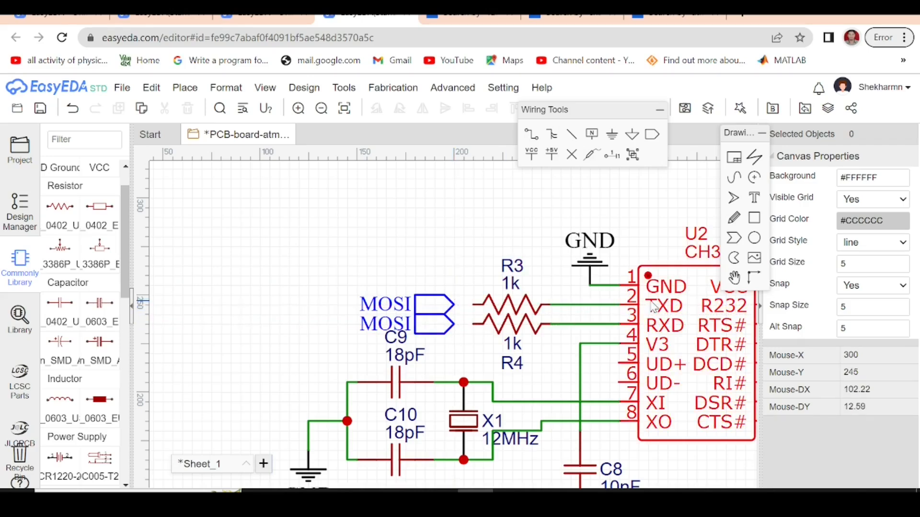
Rename the upper net port as USBRX and the lower net port as USBTX.
double_click(384, 306)
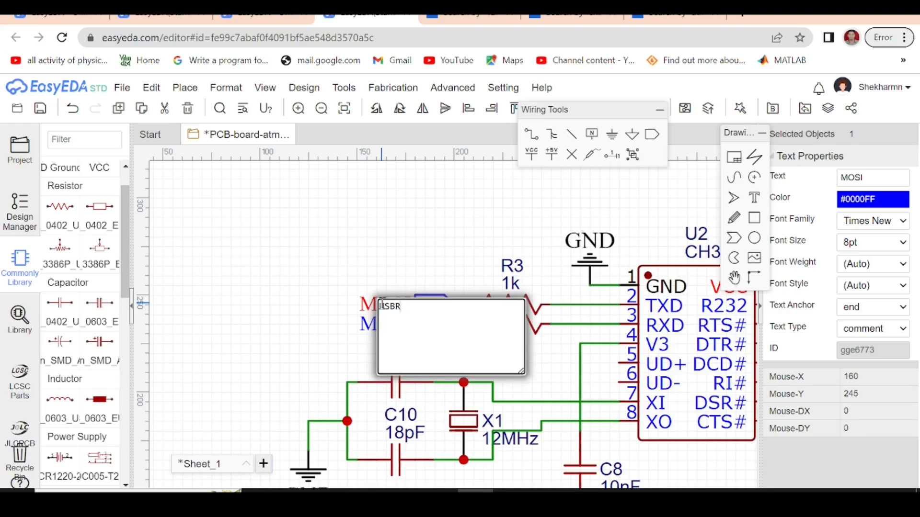
left_click(314, 363)
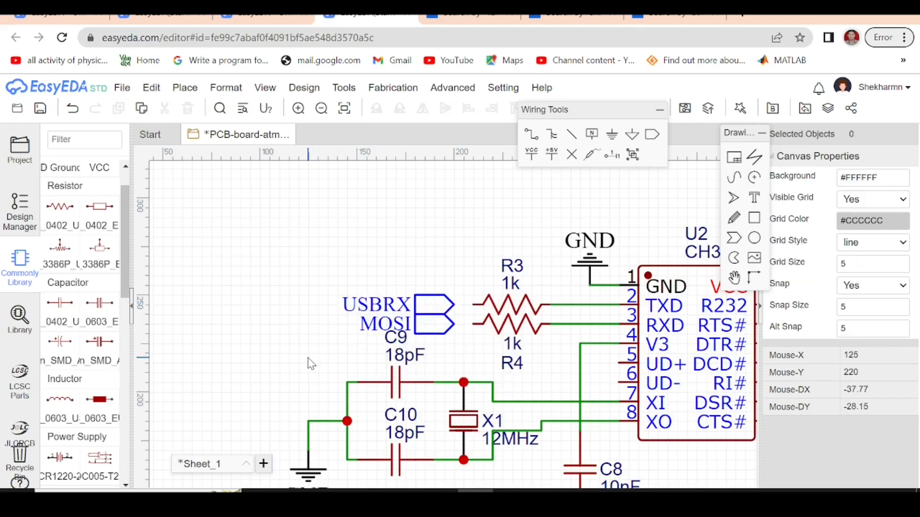
left_click(378, 329)
double_click(377, 330)
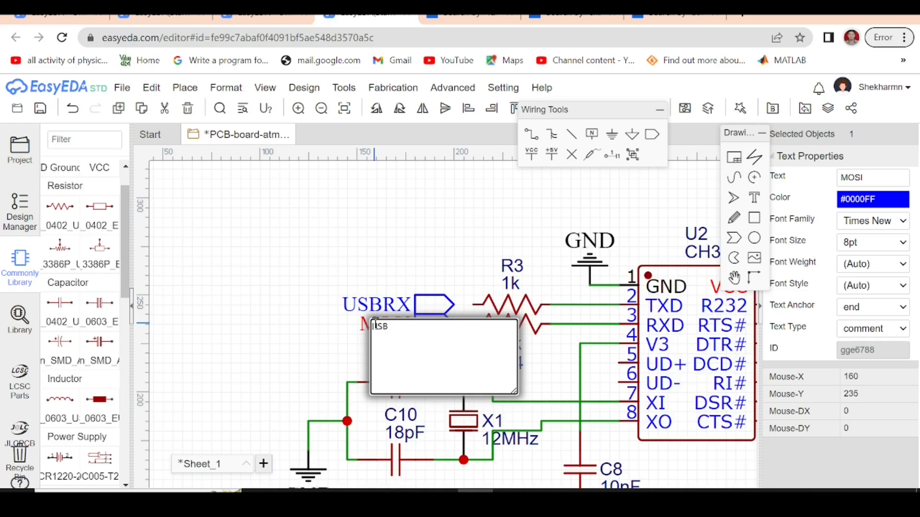
type("USBTX")
left_click(283, 281)
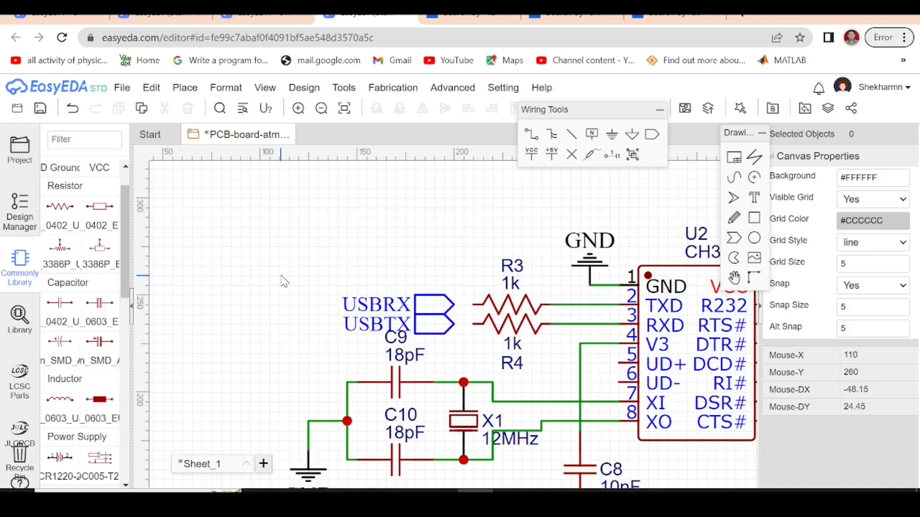
Wire the USBRX port to the upper 1k resistor and the USBTX port to the lower 1k resistor.
left_click(537, 139)
left_click(458, 304)
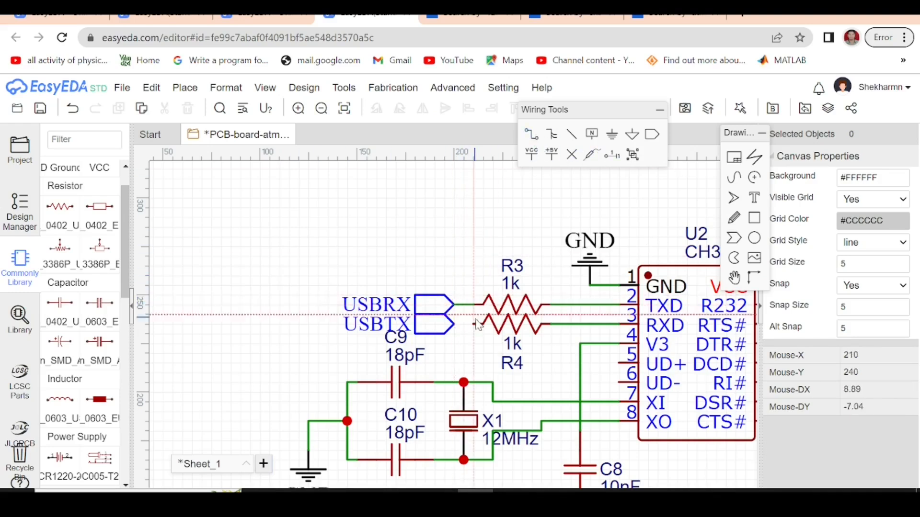
left_click(474, 324)
left_click(457, 325)
key("Escape")
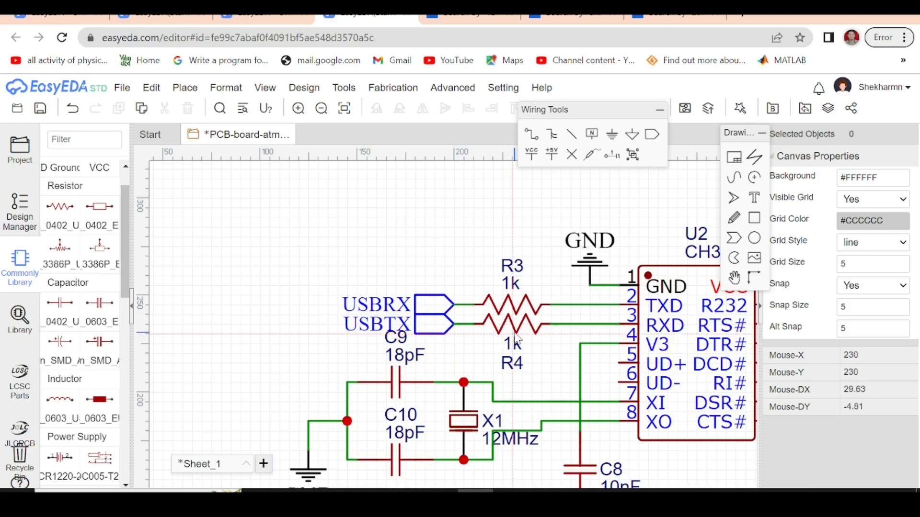
Copy the USBRX net port to the ATmega328P's PD0 (RXD) pin 30, facing the pin, and pull it out on a short wire.
left_click(437, 311)
left_click(439, 312)
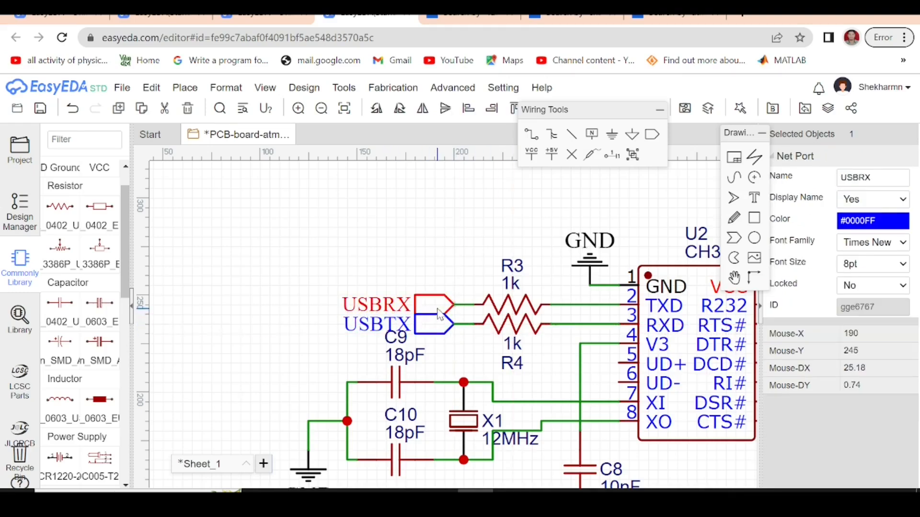
scroll(438, 345, "down", 5)
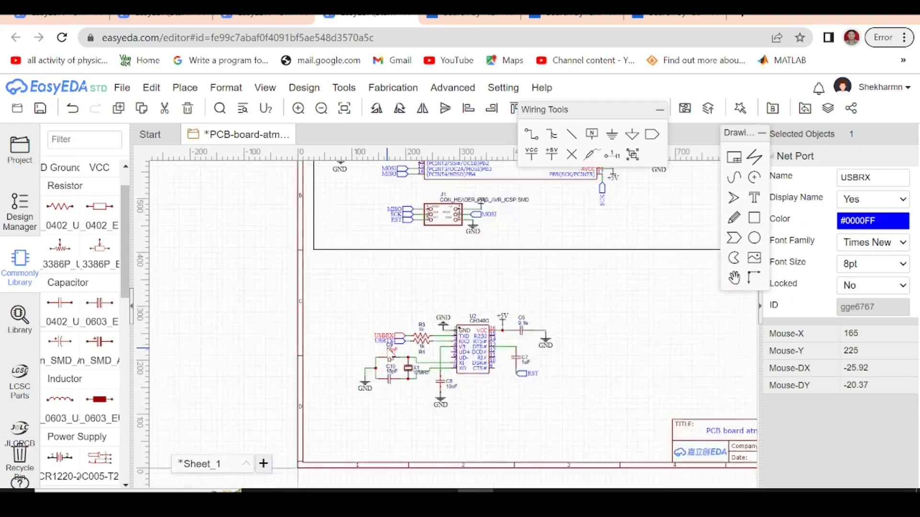
scroll(438, 380, "down", 2)
scroll(484, 311, "up", 6)
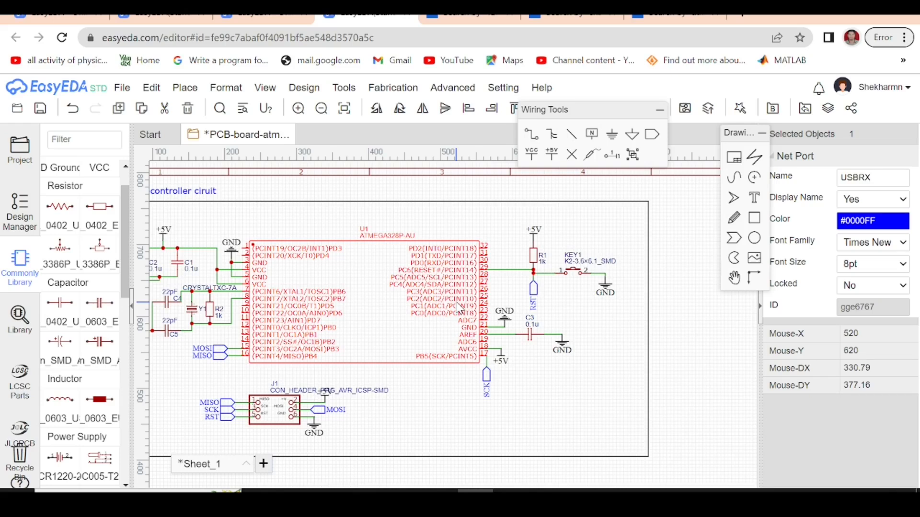
scroll(479, 267, "up", 4)
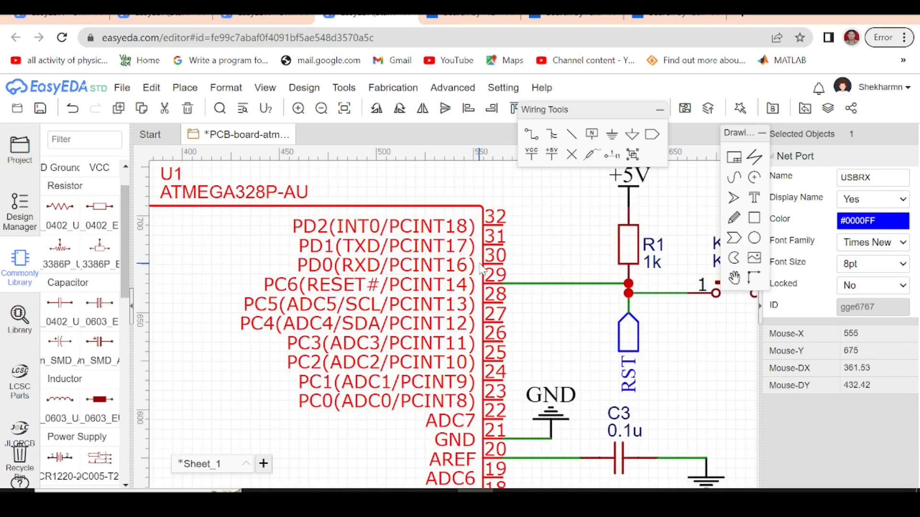
key("space")
key("space")
key("space")
key("space")
key("space")
key("space")
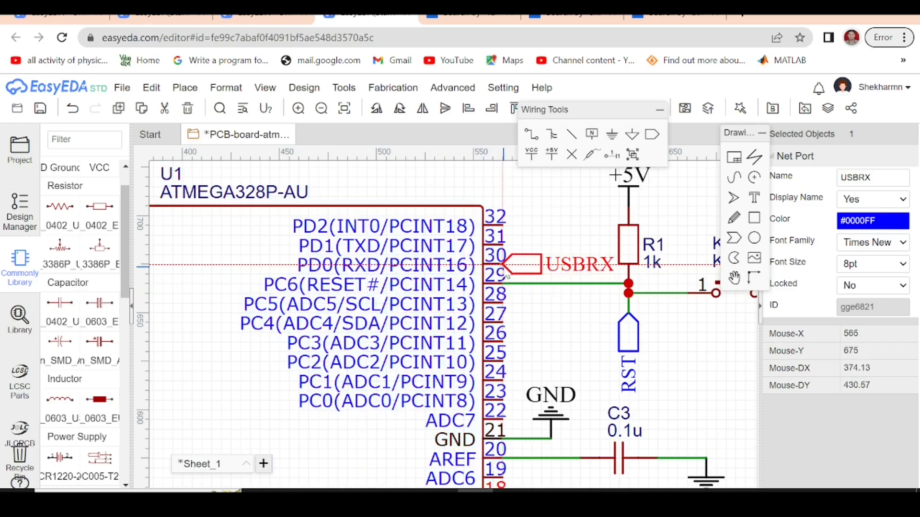
left_click(504, 267)
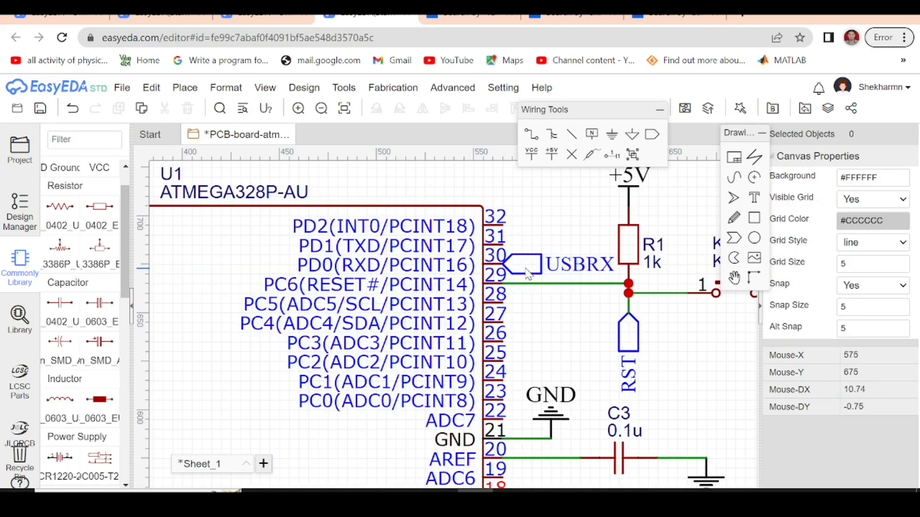
left_click_drag(526, 270, 533, 265)
left_click(537, 220)
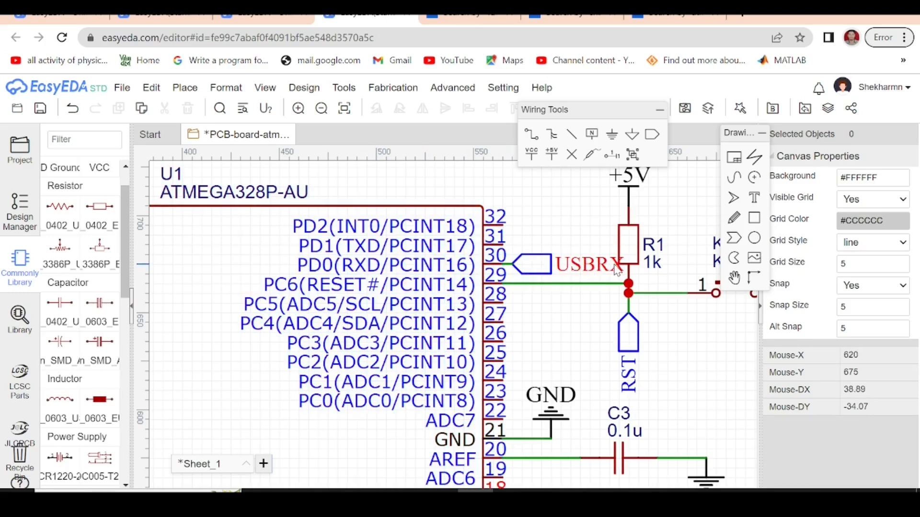
Copy the USBTX net port to the ATmega328P's PD1 (TXD) pin 31, facing the pin, and pull it out on a short wire.
scroll(563, 259, "down", 10)
scroll(533, 330, "up", 10)
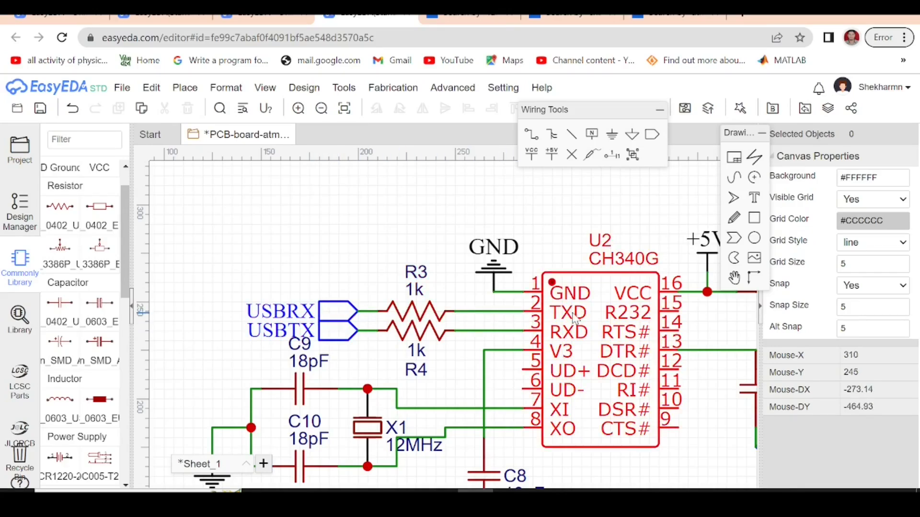
left_click(340, 334)
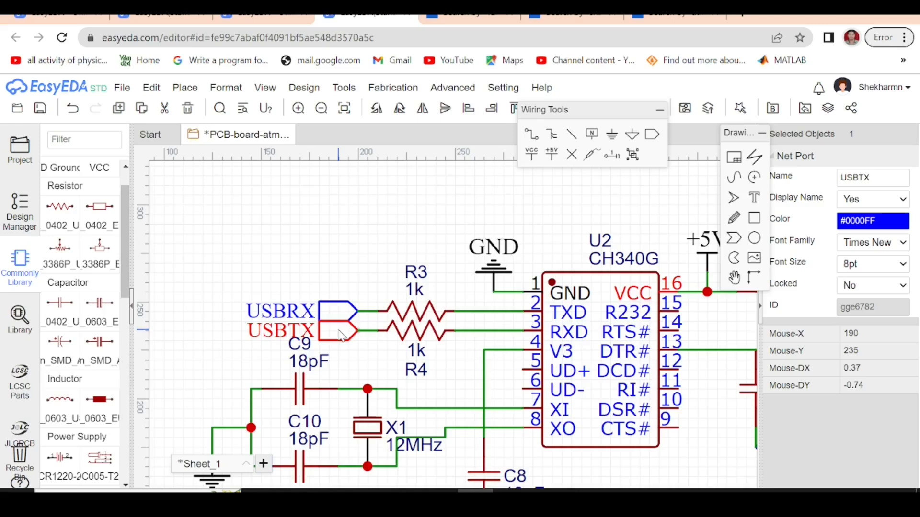
scroll(342, 334, "down", 6)
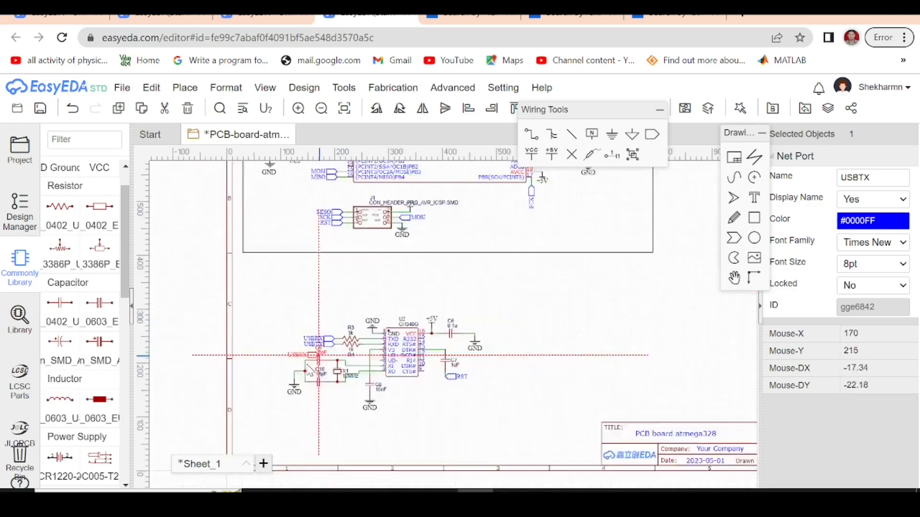
scroll(394, 275, "up", 2)
scroll(393, 271, "up", 4)
key("space")
key("space")
scroll(363, 259, "up", 1)
scroll(365, 263, "up", 3)
left_click(354, 261)
left_click_drag(419, 263, 439, 263)
scroll(510, 284, "down", 2)
left_click(509, 232)
scroll(539, 267, "down", 2)
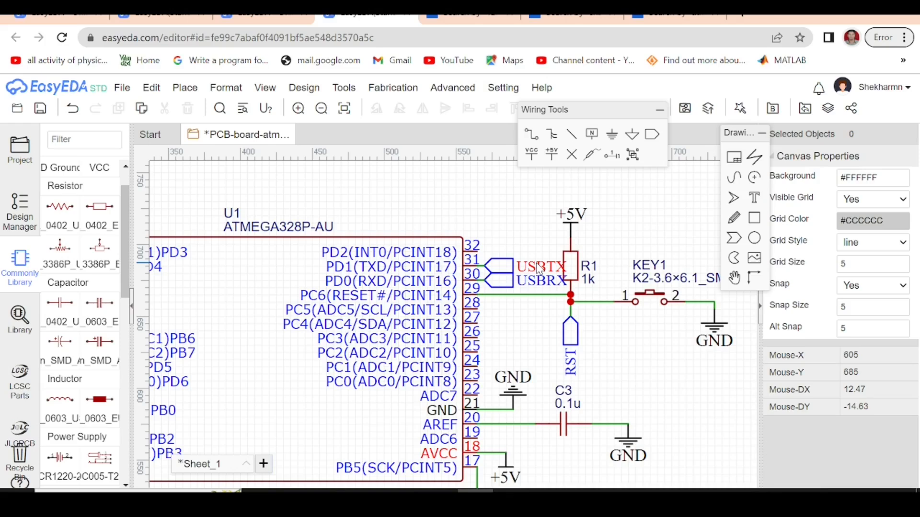
Draw a rectangular frame around the whole CH340G circuit, below the microcontroller circuit's frame.
scroll(539, 269, "down", 3)
scroll(429, 409, "up", 2)
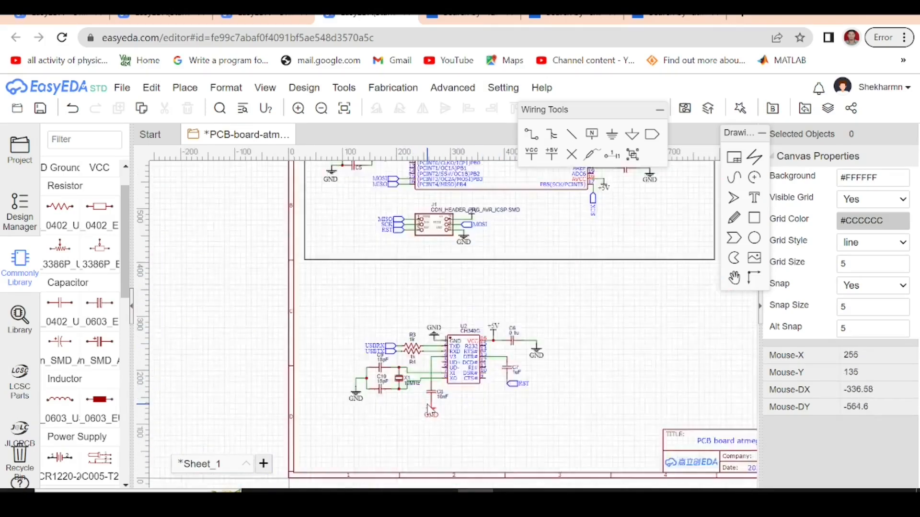
scroll(429, 408, "up", 1)
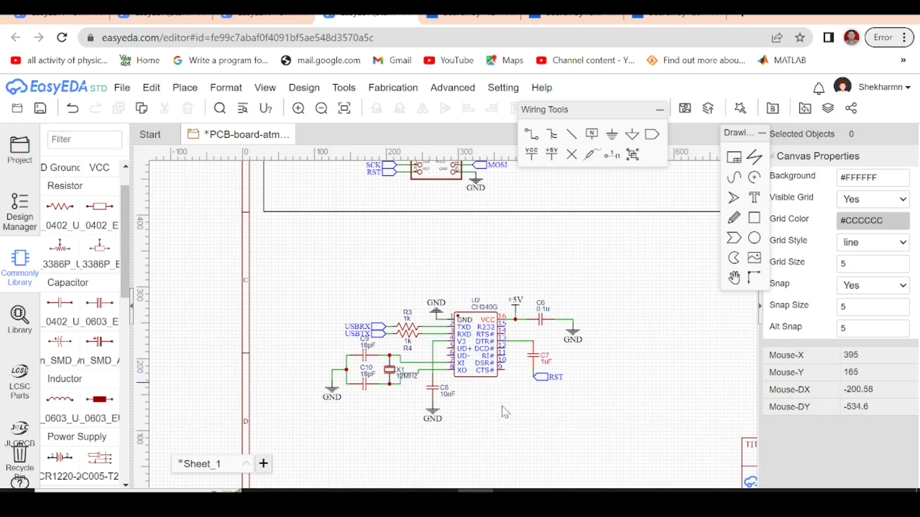
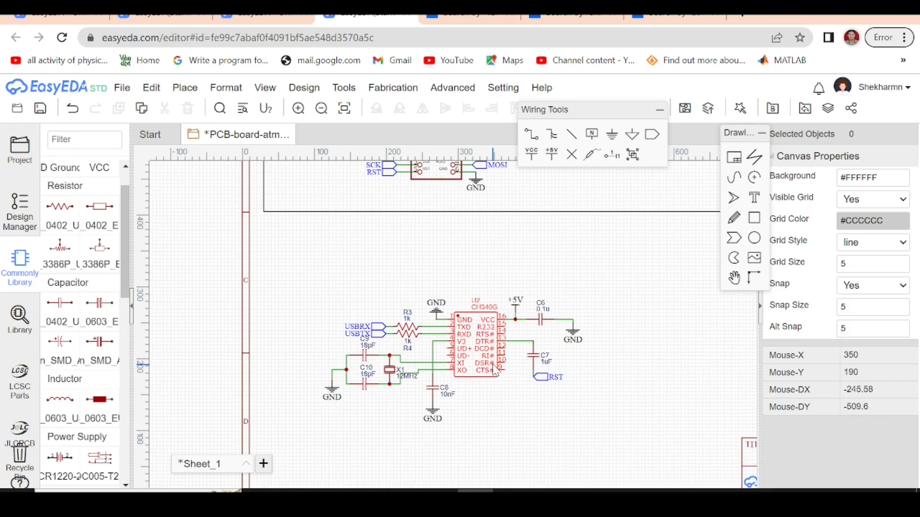
scroll(360, 299, "down", 1)
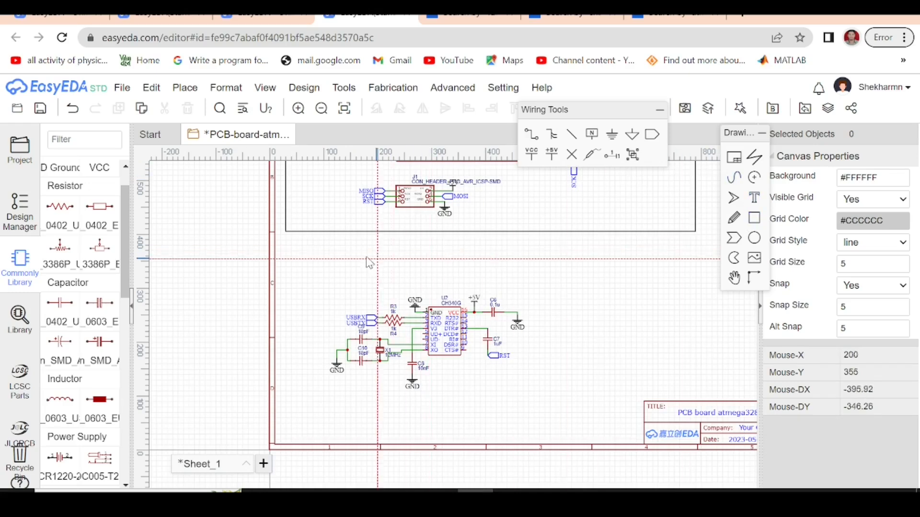
left_click(288, 239)
left_click(552, 418)
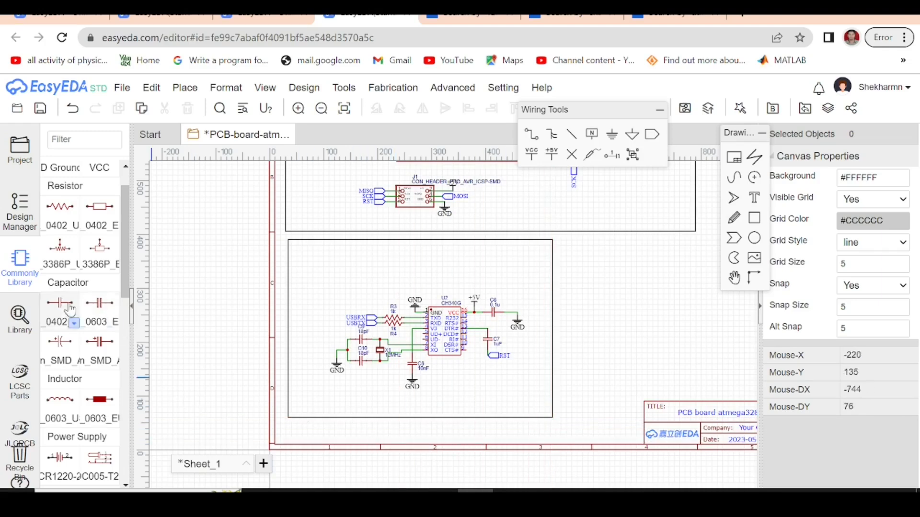
Search the component library for "mini usb" and look through the LCSC symbol results for a suitable connector.
left_click(20, 319)
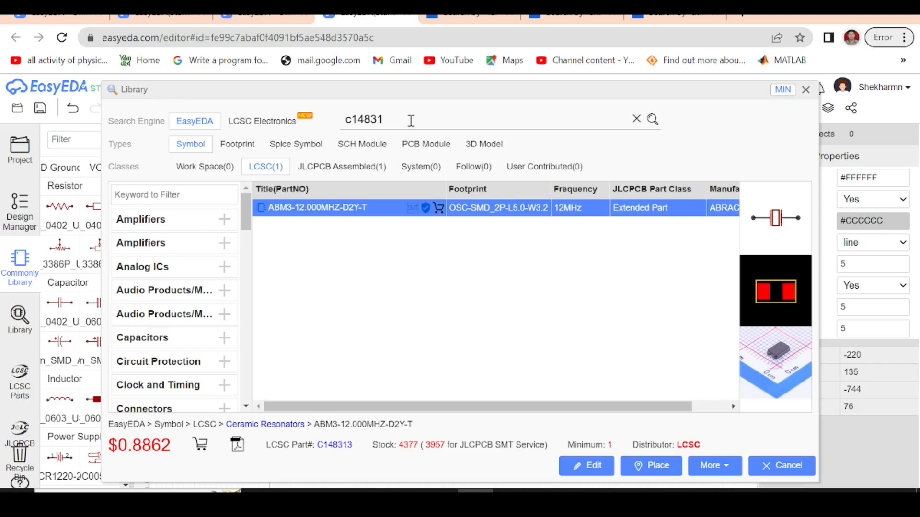
key("BackSpace")
key("BackSpace")
key("BackSpace")
key("BackSpace")
key("BackSpace")
key("BackSpace")
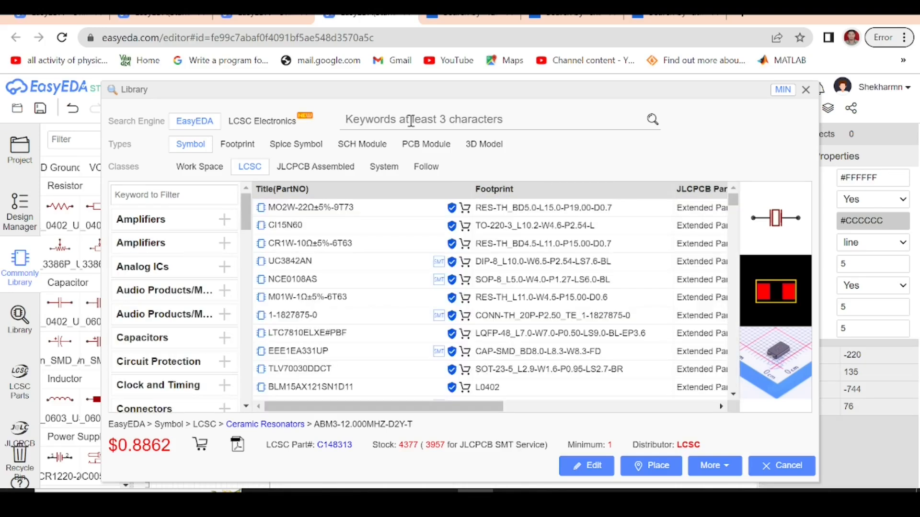
type("mini usb")
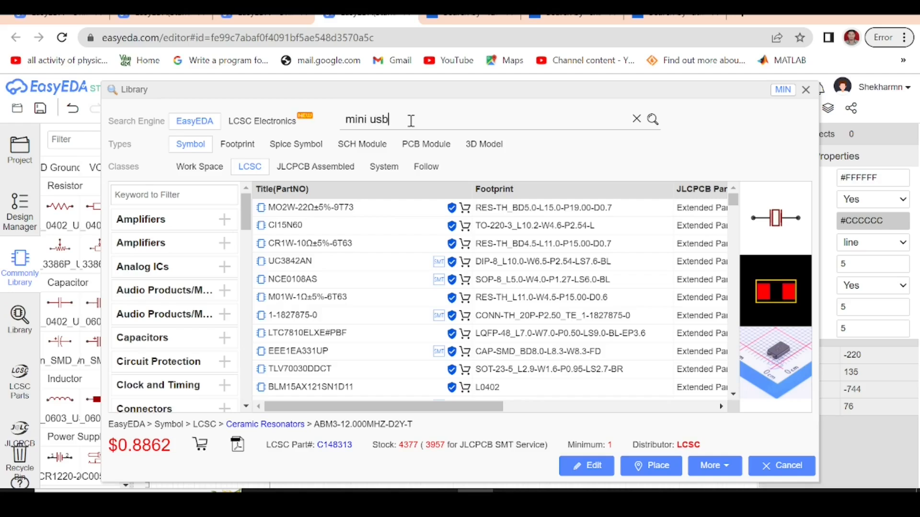
key("Return")
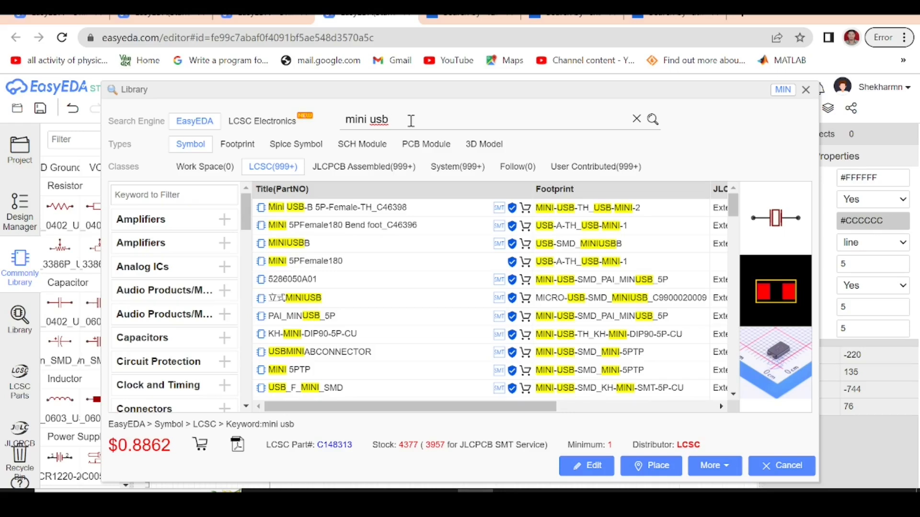
scroll(478, 259, "down", 5)
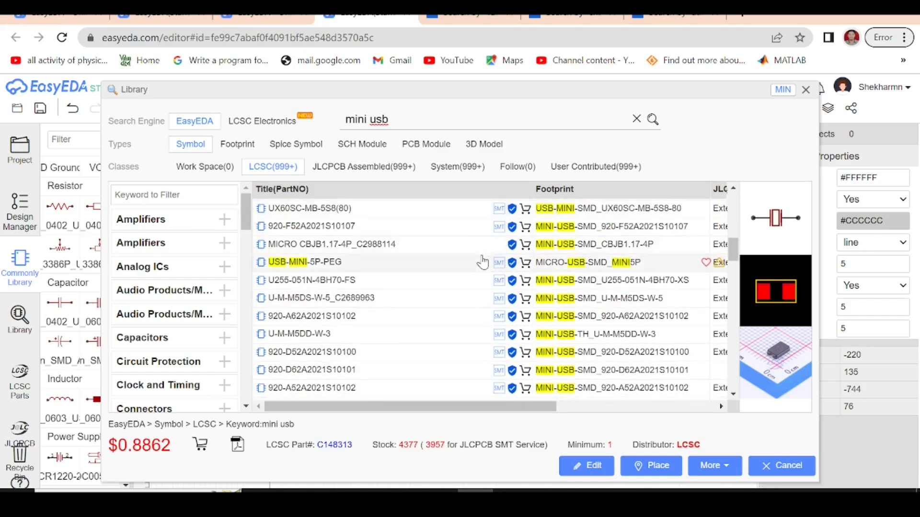
scroll(494, 268, "down", 5)
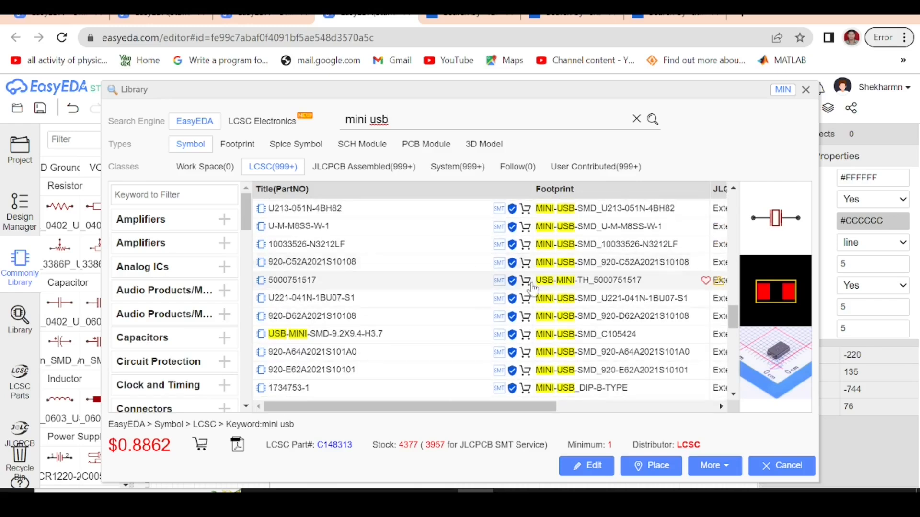
left_click_drag(733, 317, 739, 390)
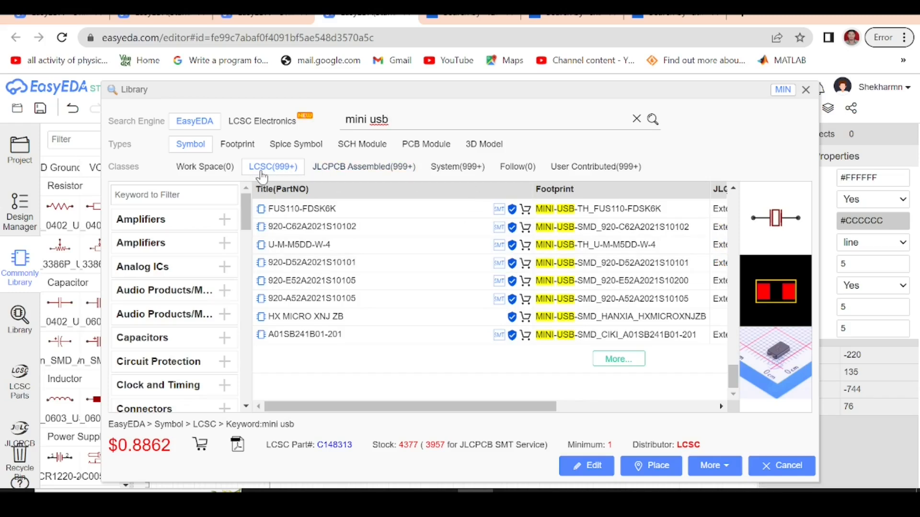
left_click_drag(737, 379, 731, 196)
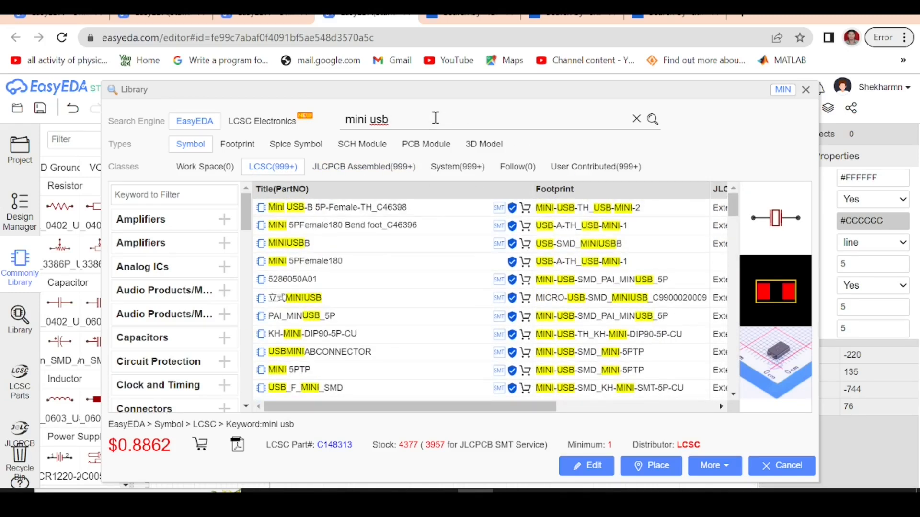
key("BackSpace")
key("BackSpace")
key("BackSpace")
key("BackSpace")
key("BackSpace")
key("BackSpace")
key("BackSpace")
key("BackSpace")
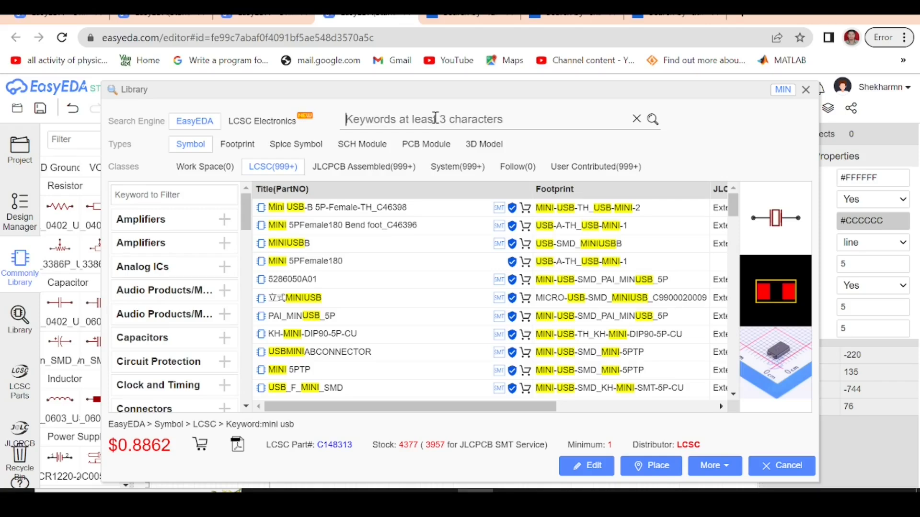
type("100")
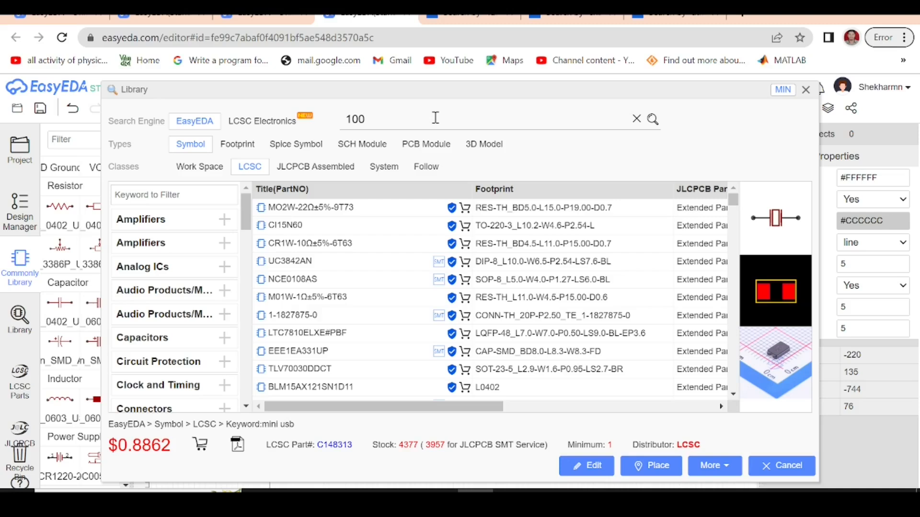
key("BackSpace")
key("BackSpace")
key("BackSpace")
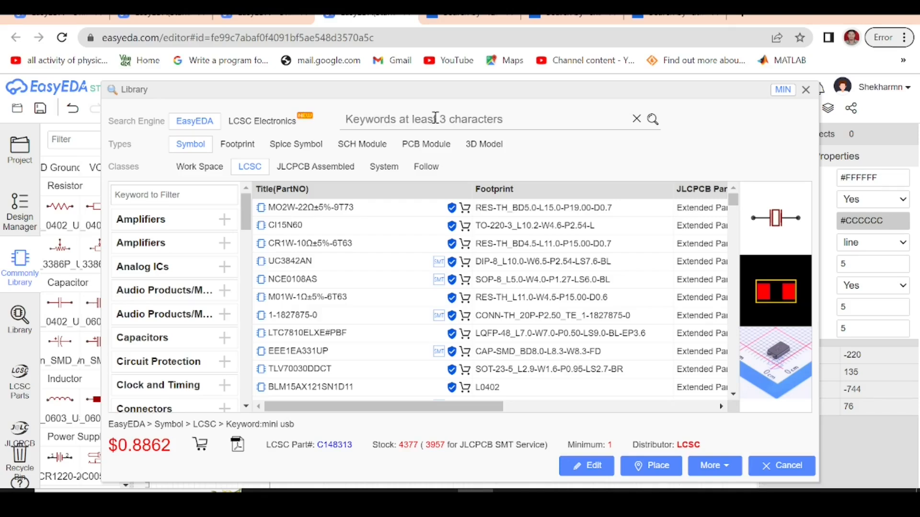
left_click(806, 90)
Switch to the LCSC Electronics website and search it for part 10033526.
left_click(669, 21)
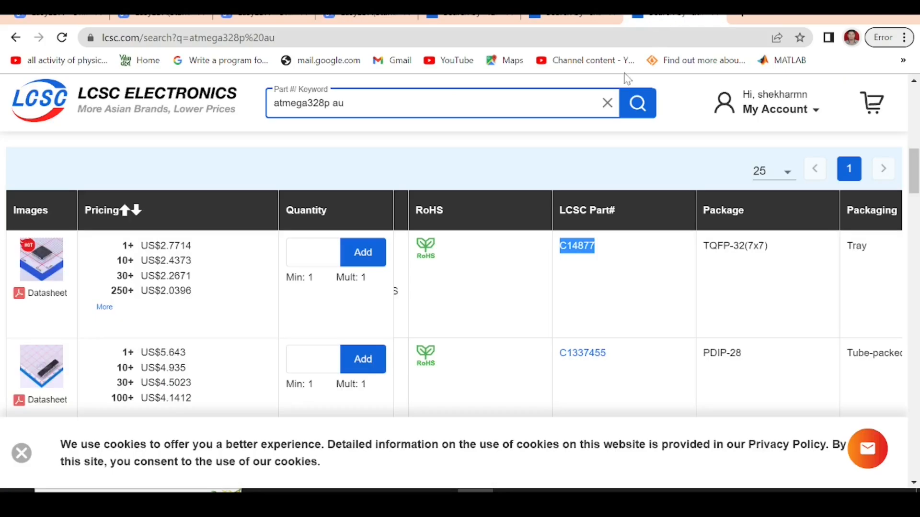
left_click(398, 111)
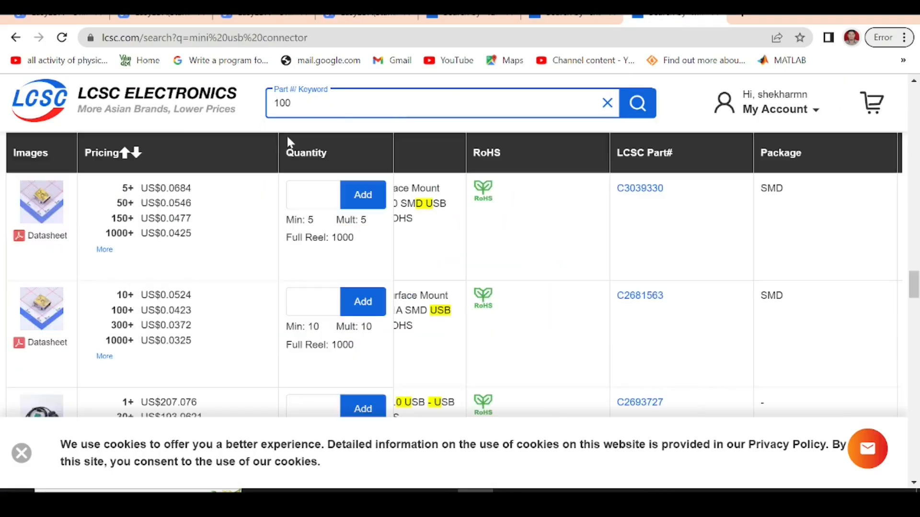
type("33526")
key("Return")
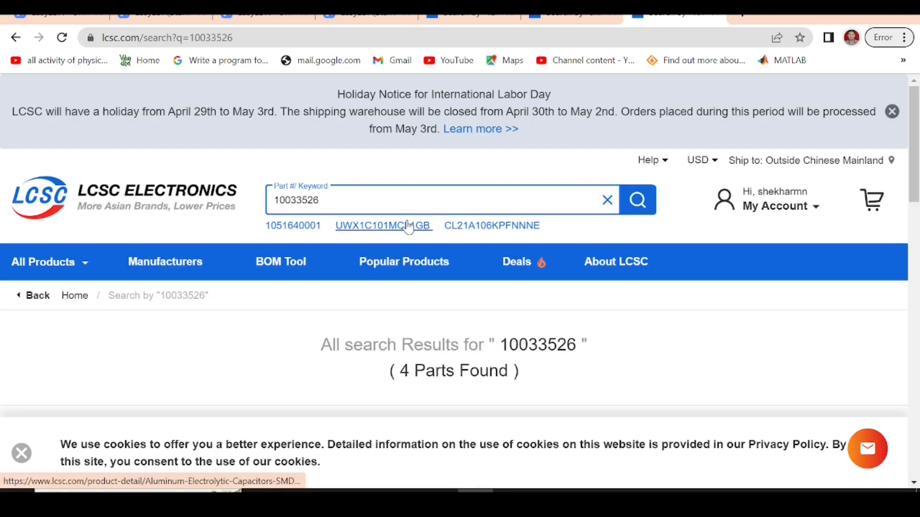
Look through the 10033526 connector results and select the manufacturer part number 10033526-N3222LF.
scroll(407, 269, "down", 9)
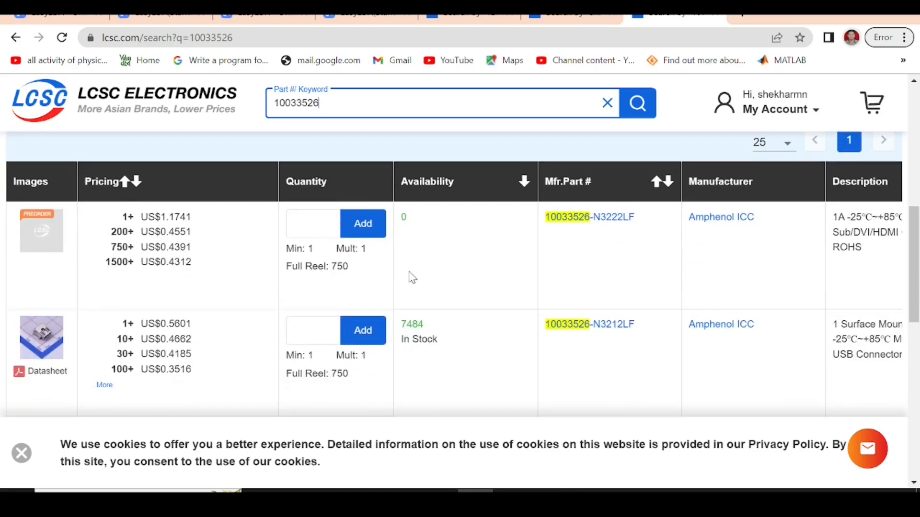
scroll(411, 276, "down", 6)
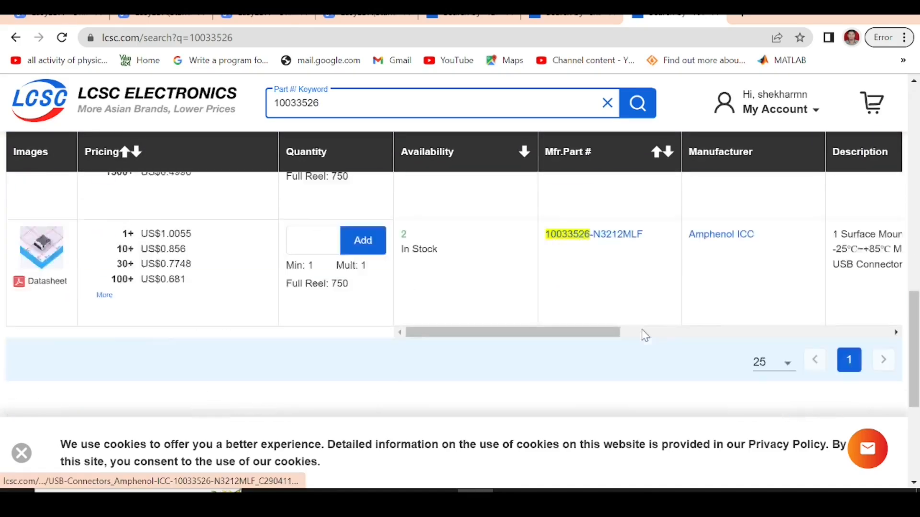
scroll(645, 335, "up", 3)
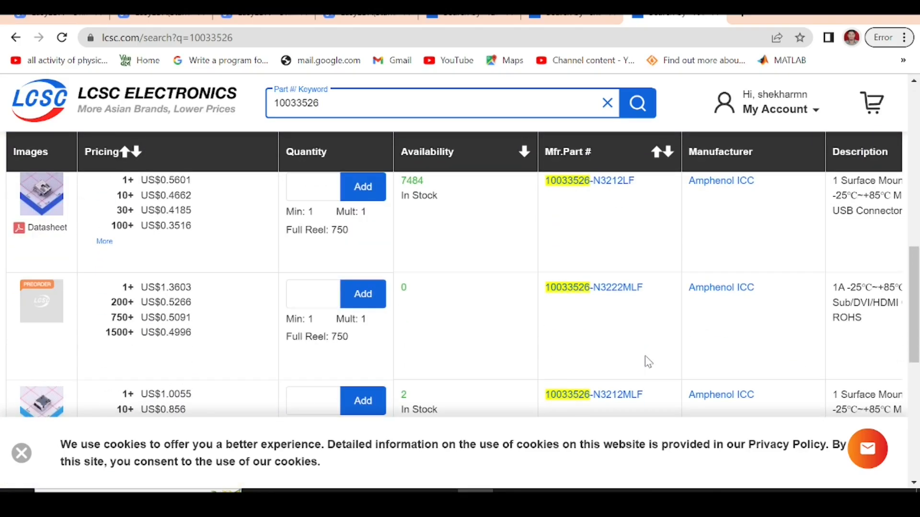
scroll(622, 335, "down", 4)
scroll(606, 310, "up", 6)
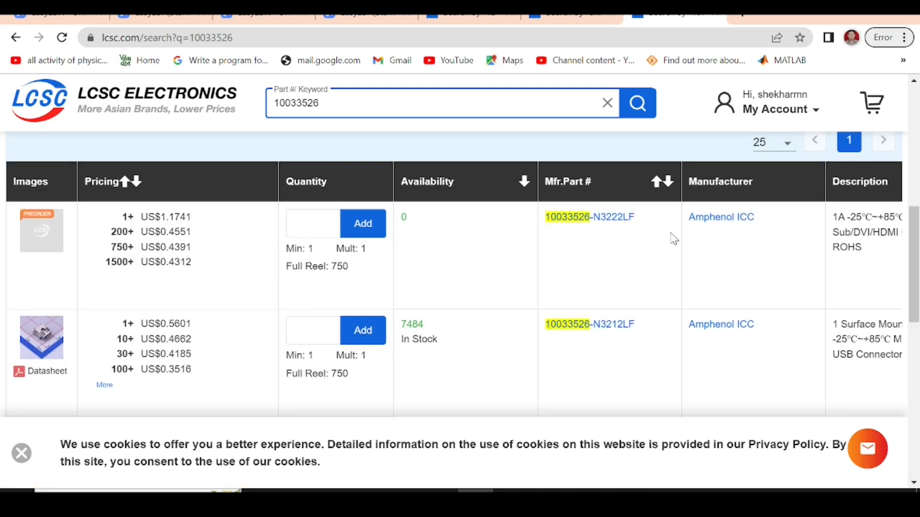
left_click_drag(644, 218, 540, 228)
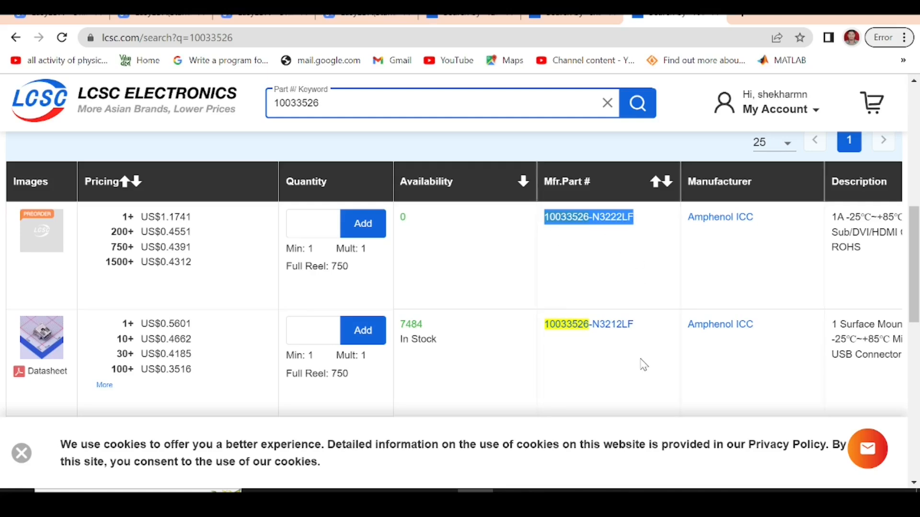
Copy the manufacturer part number 10033526-N3212LF of the in-stock connector from the LCSC results.
scroll(643, 365, "right", 5)
scroll(644, 365, "left", 5)
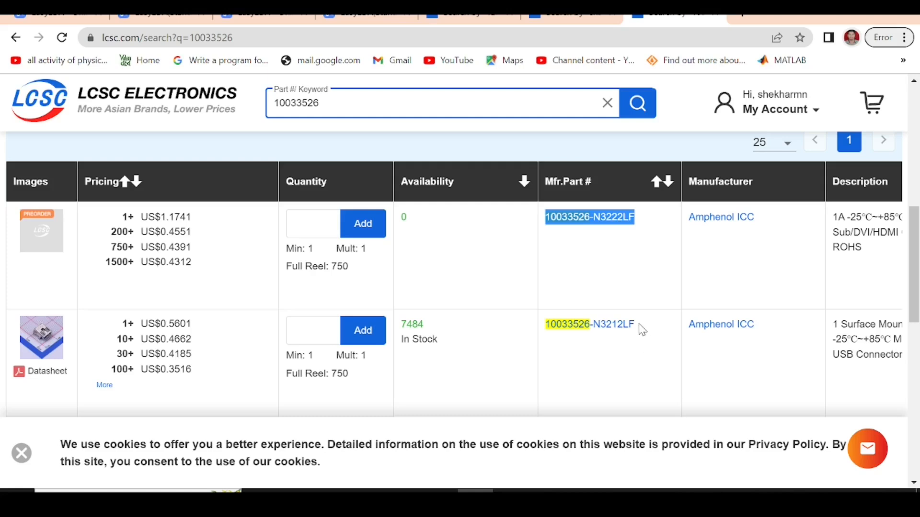
left_click_drag(641, 328, 544, 324)
key("ctrl+c")
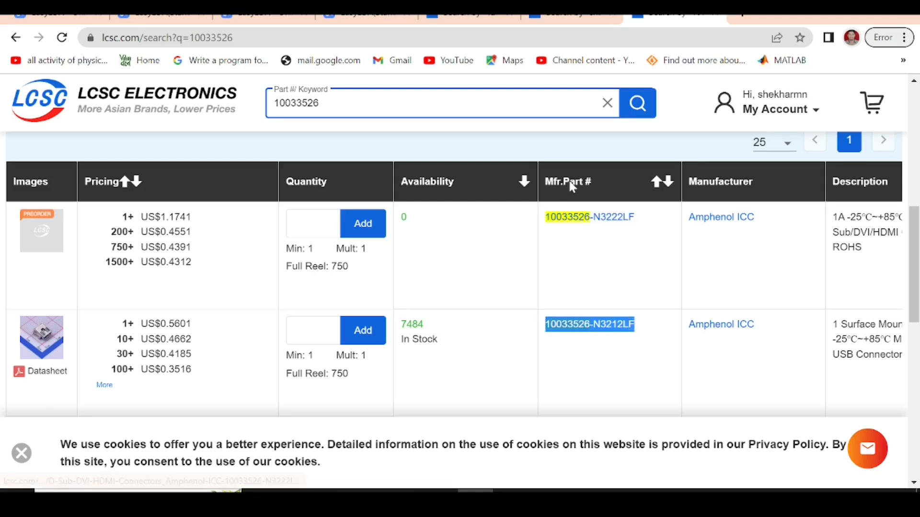
Switch back to the EasyEDA schematic, search the component library for 10033526-N3212LF and select its LCSC symbol.
left_click(388, 17)
left_click_drag(465, 120, 232, 130)
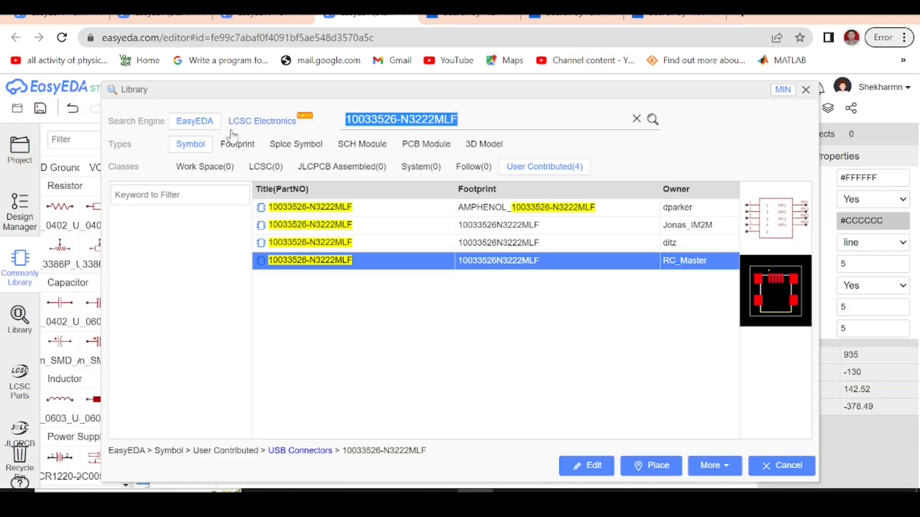
key("ctrl+v")
key("Return")
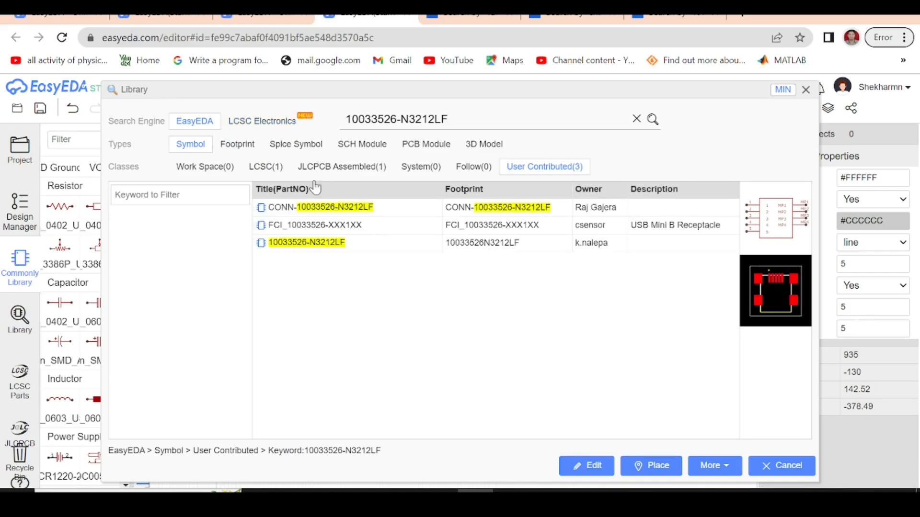
left_click(277, 173)
left_click(357, 216)
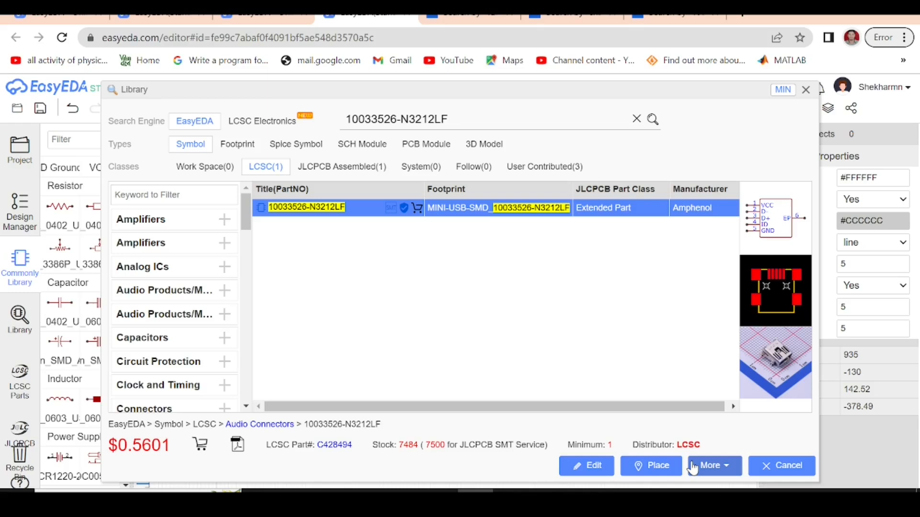
Place the 10033526-N3212LF mini USB connector in the free area to the right of the CH340G circuit's frame.
left_click(652, 466)
left_click(533, 343)
key("Escape")
scroll(558, 354, "up", 5)
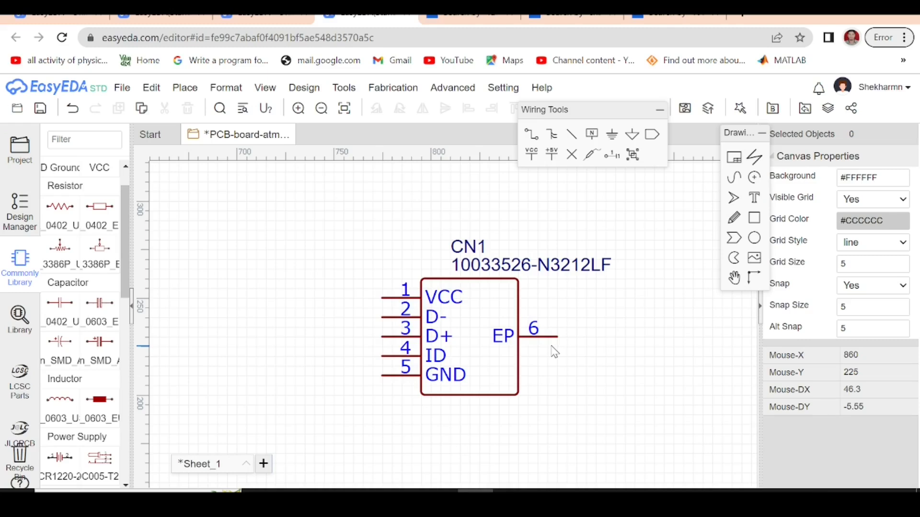
scroll(554, 352, "down", 5)
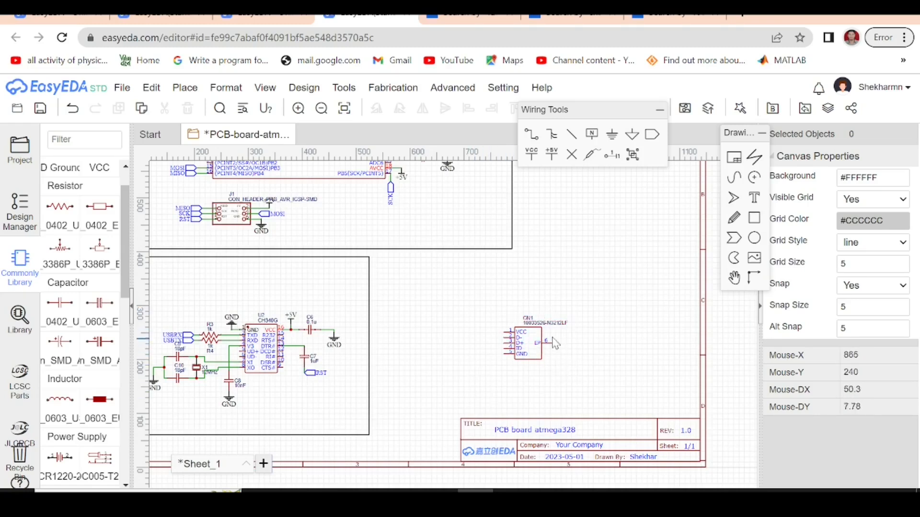
scroll(443, 349, "up", 3)
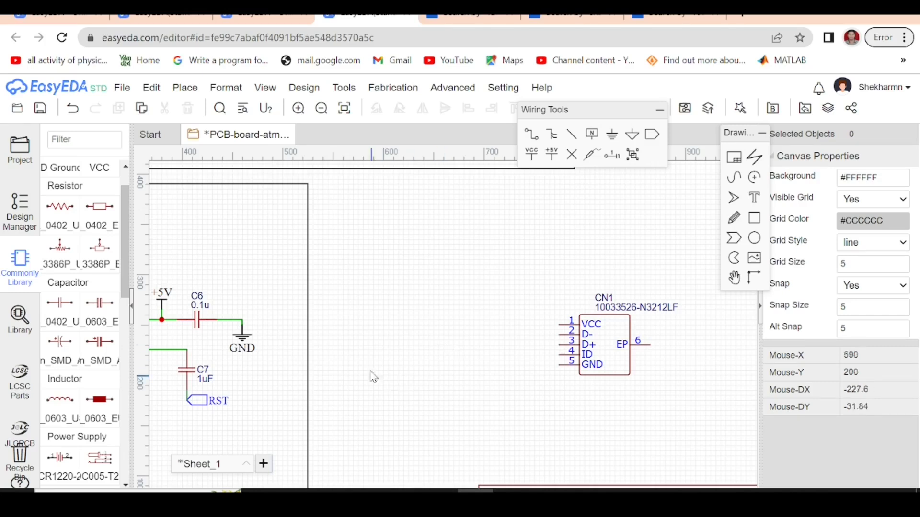
Search the component library for b340la and place the B340LA-13-F diode to the left of the mini USB connector.
left_click(20, 317)
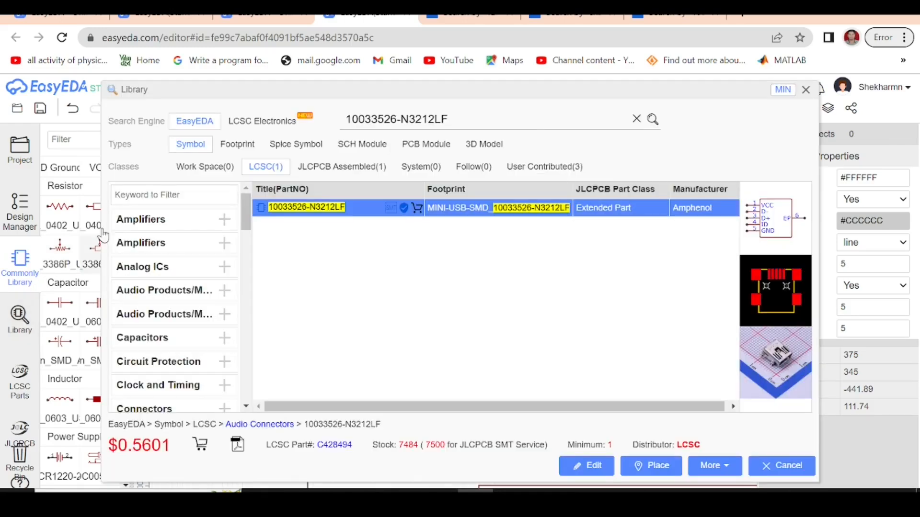
left_click(469, 118)
left_click(470, 118)
key("BackSpace")
key("BackSpace")
key("BackSpace")
key("BackSpace")
key("BackSpace")
key("BackSpace")
key("BackSpace")
key("BackSpace")
key("BackSpace")
key("BackSpace")
key("BackSpace")
key("BackSpace")
type("b3")
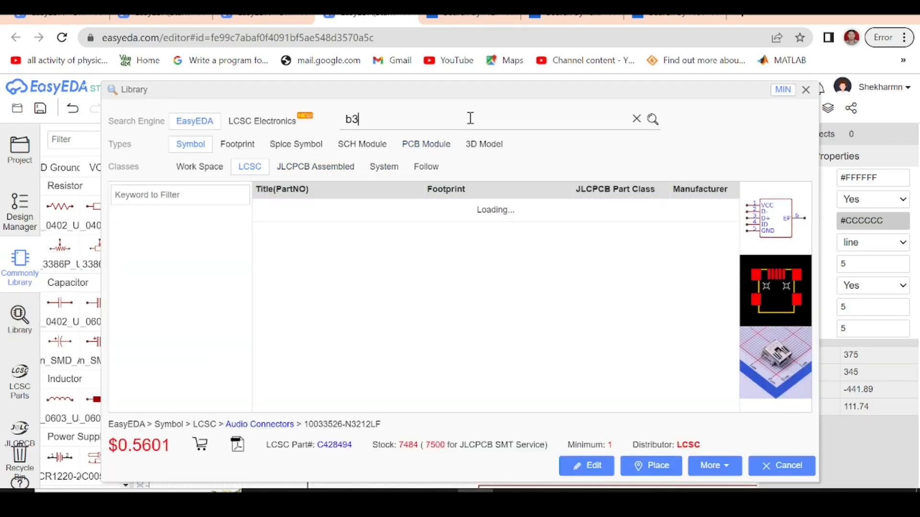
type("40la")
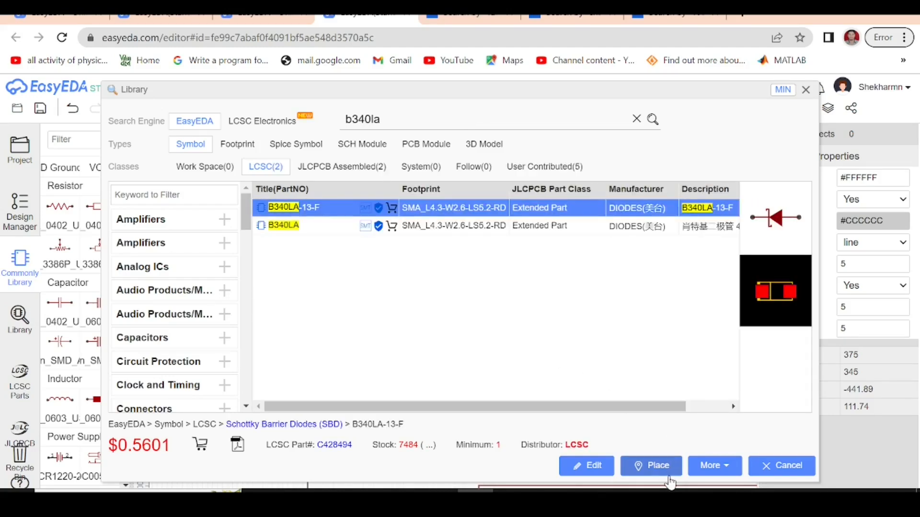
left_click(663, 475)
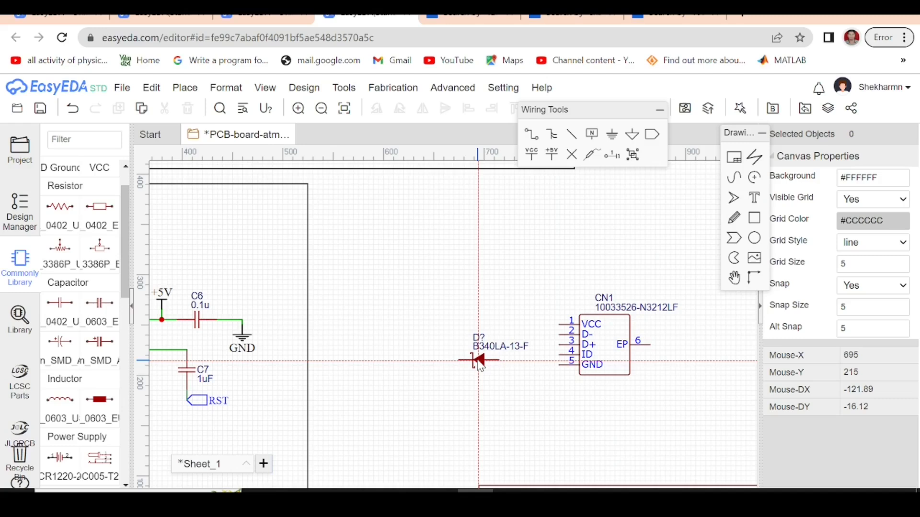
scroll(472, 336, "up", 1)
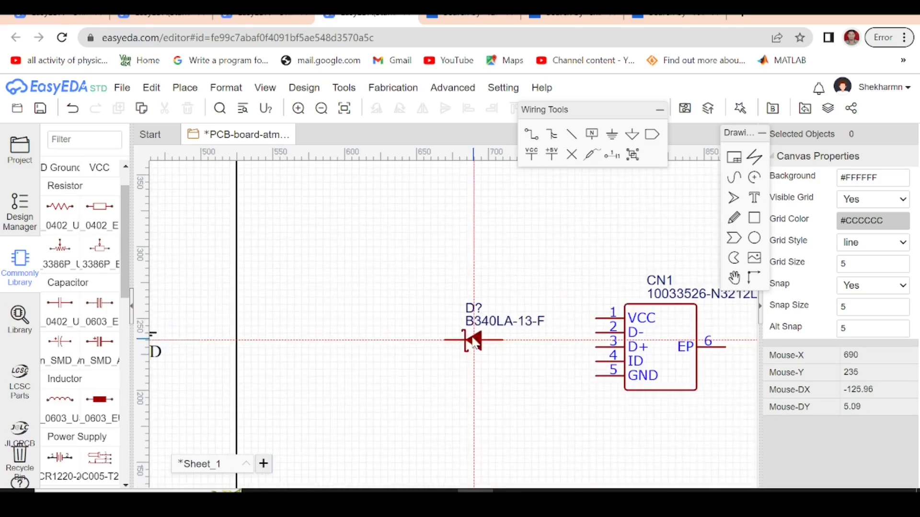
left_click(447, 320)
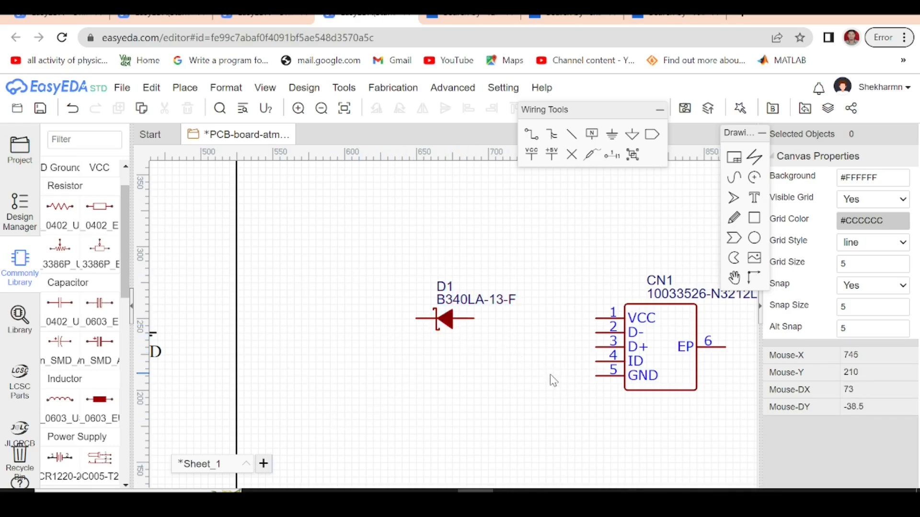
Place a +5V power symbol just to the left of the B340LA-13-F diode.
left_click(552, 156)
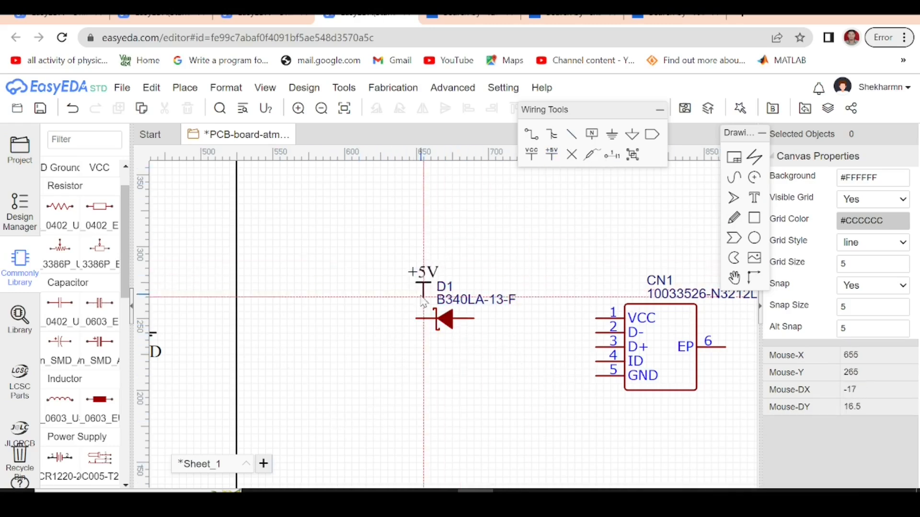
left_click(388, 311)
key("Escape")
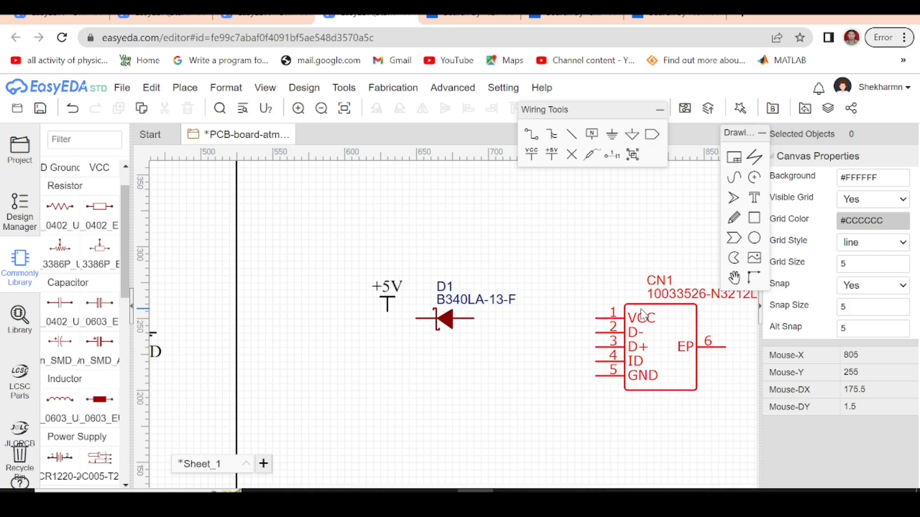
scroll(663, 344, "down", 2)
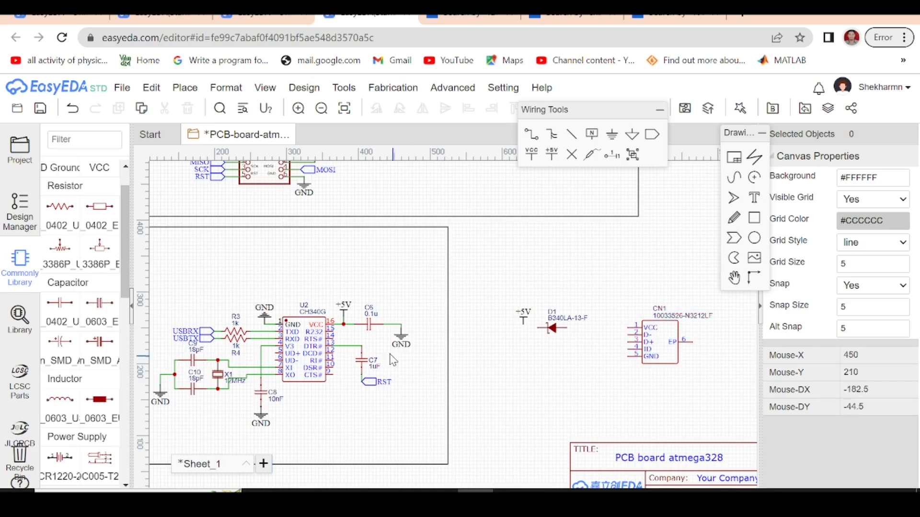
left_click(364, 325)
left_click(578, 352)
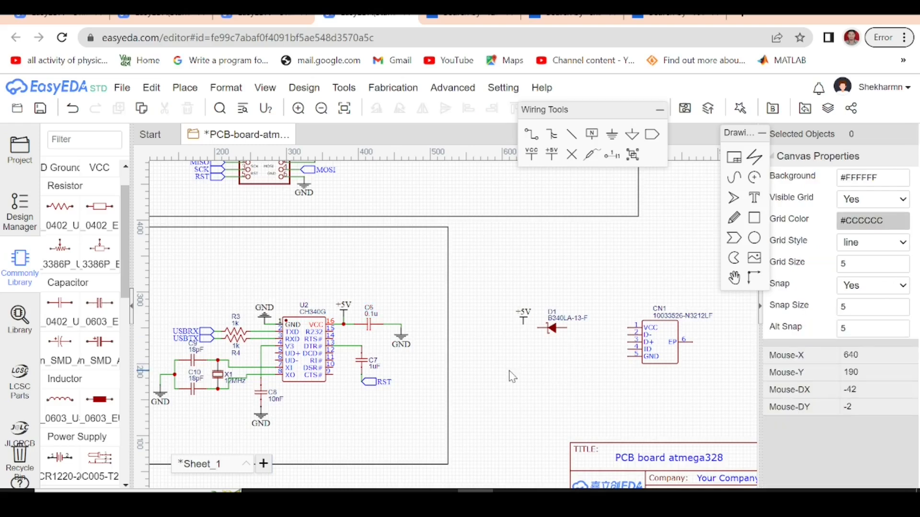
left_click(60, 207)
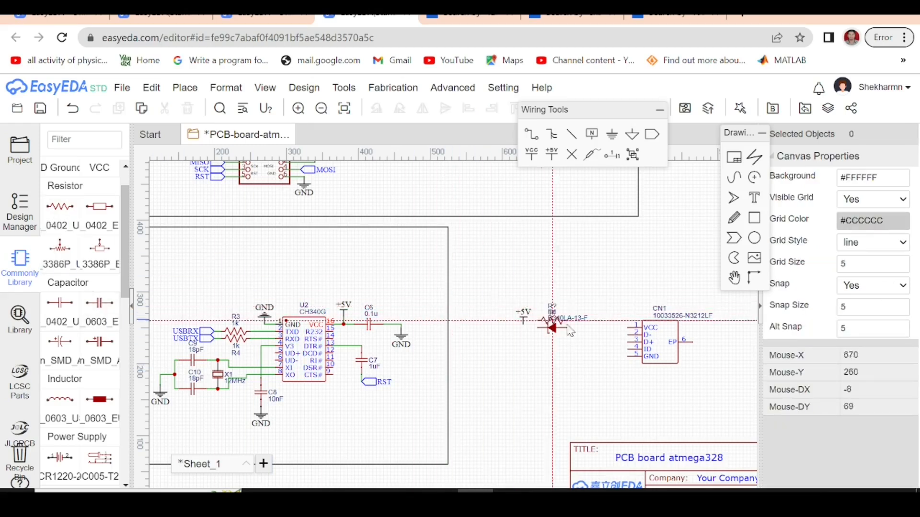
right_click(524, 352)
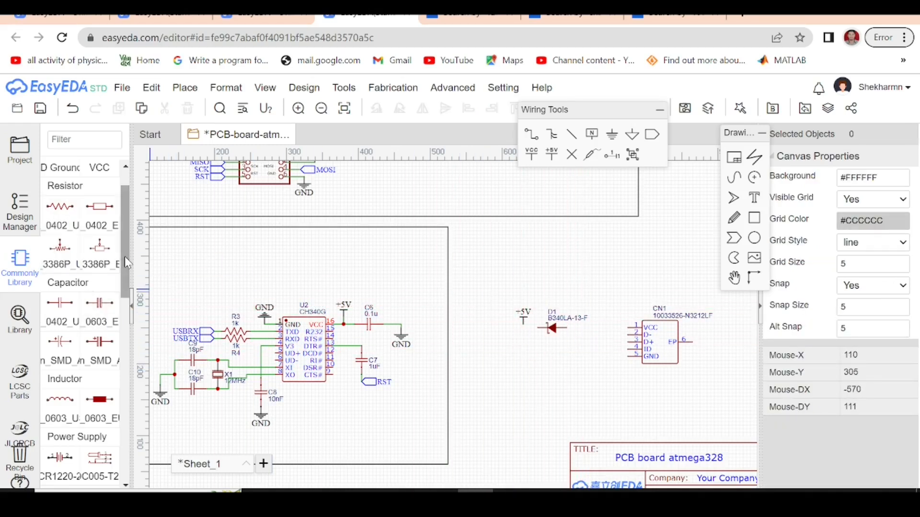
Place a vertical 0.1u capacitor between the diode and the mini USB connector, and shift the connector slightly to the right.
left_click(60, 302)
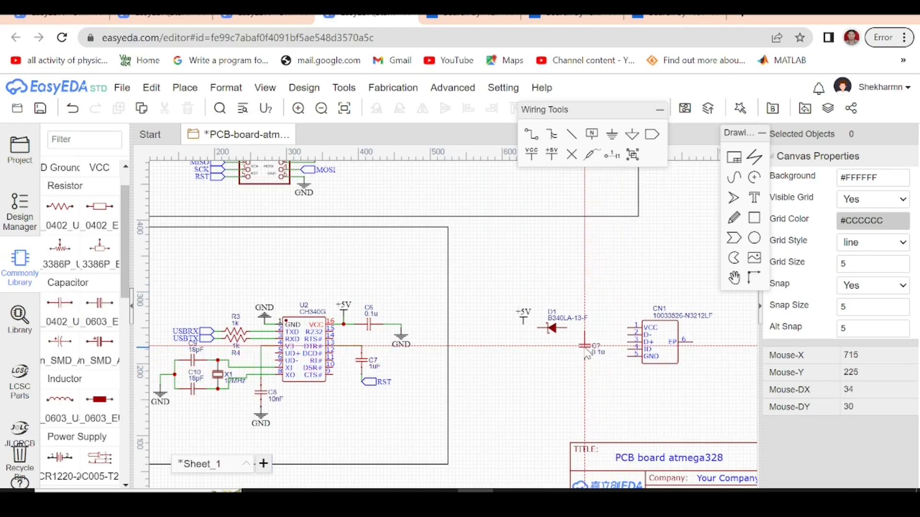
left_click(592, 346)
left_click_drag(660, 357, 674, 359)
left_click(669, 393)
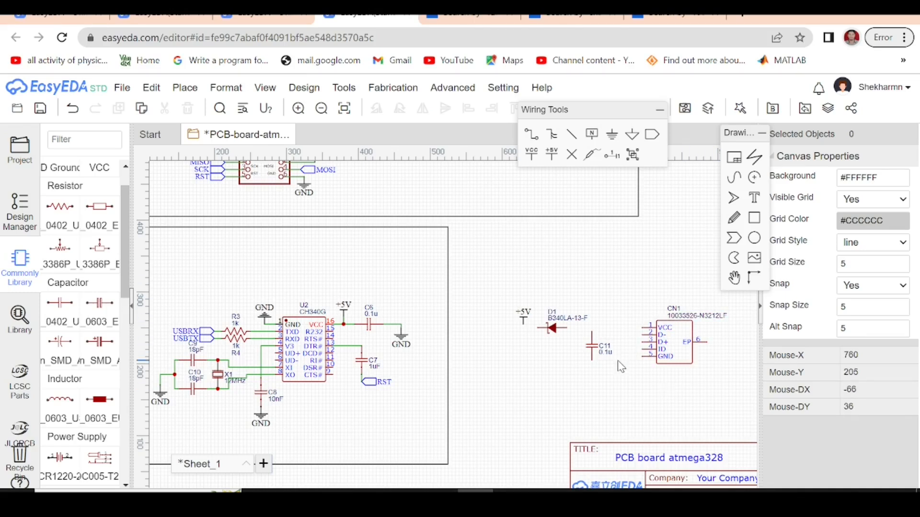
Search the component library for c59949 and select the 4.7uF capacitor HV4R7M050B055R.
scroll(572, 360, "up", 2)
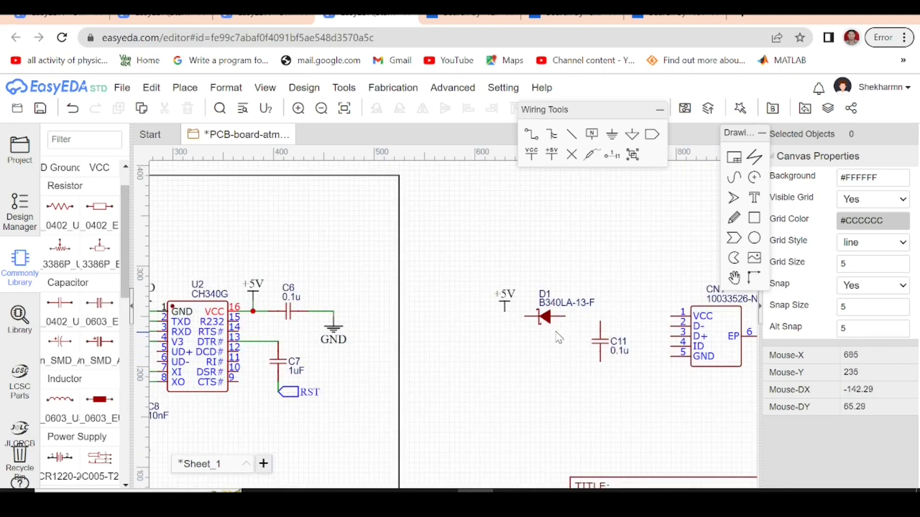
left_click(22, 318)
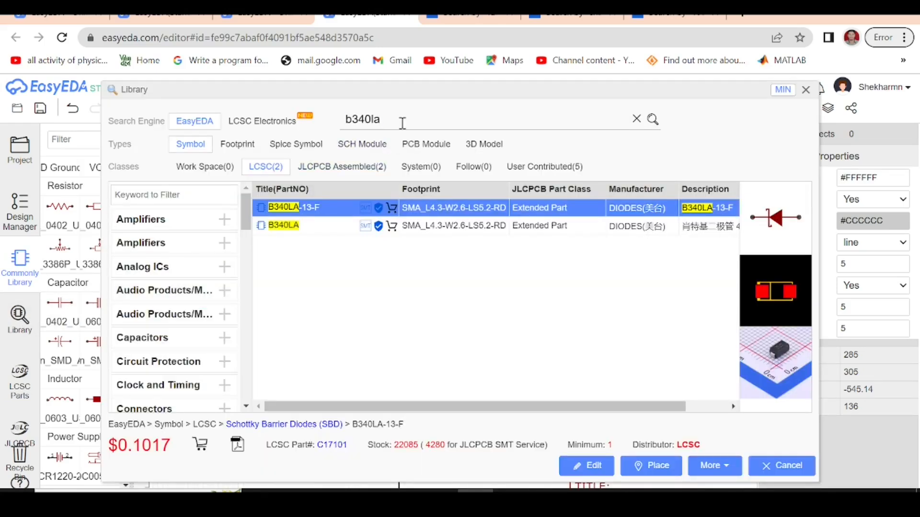
key("BackSpace")
key("BackSpace")
key("BackSpace")
key("BackSpace")
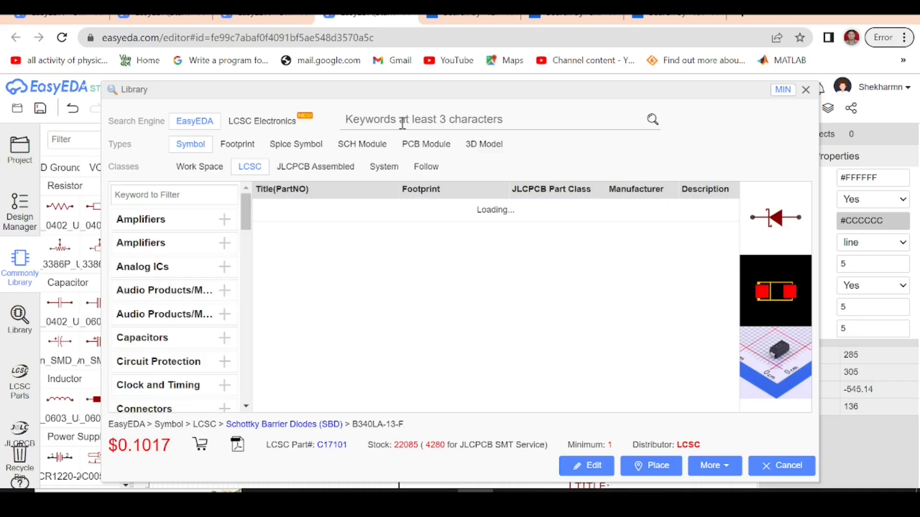
type("q")
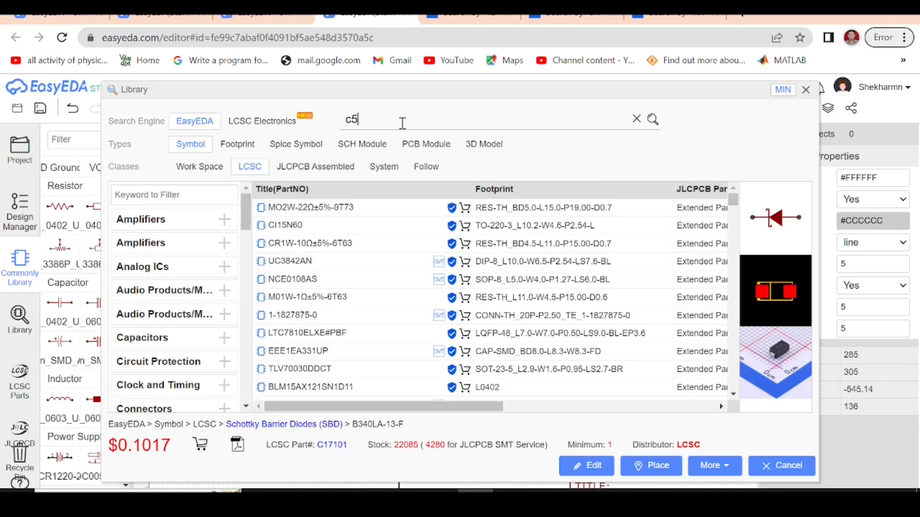
type("59949")
key("Return")
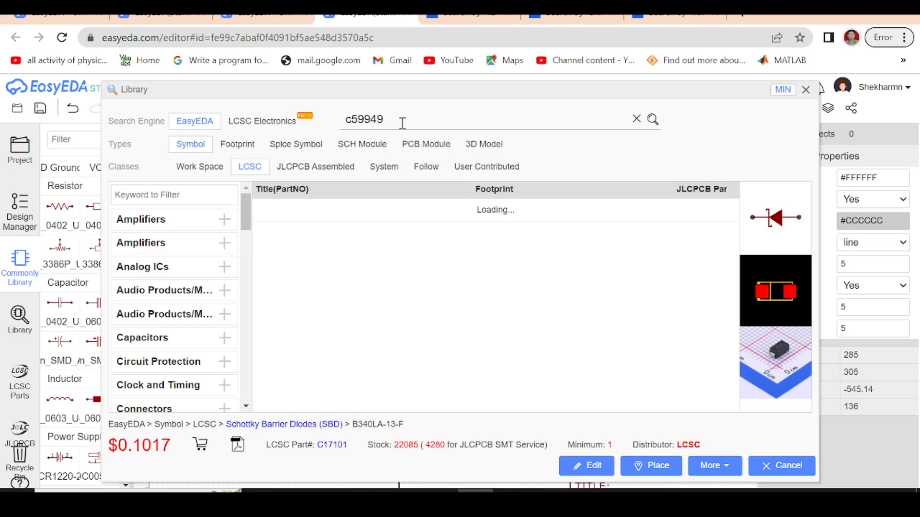
left_click(364, 209)
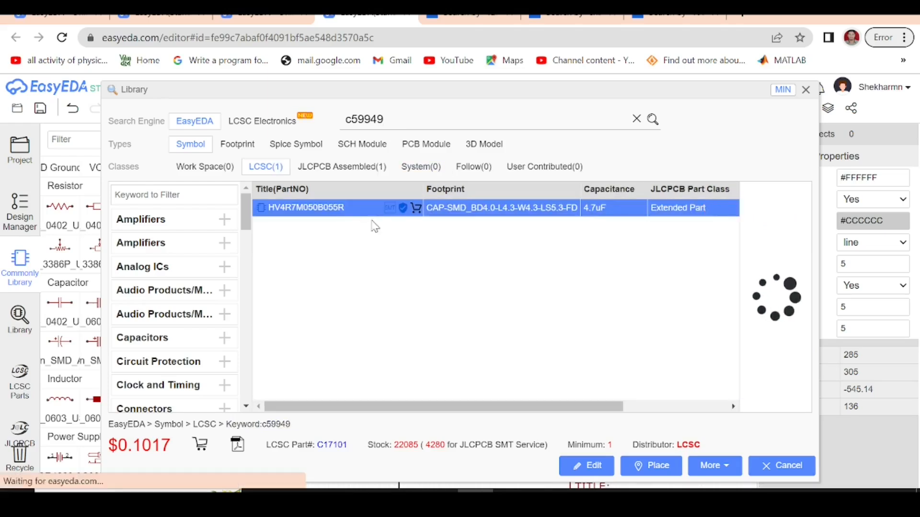
Place the 4.7uF polarized capacitor upright with its positive side up, to the left of the 0.1u capacitor.
left_click(651, 465)
scroll(574, 353, "up", 3)
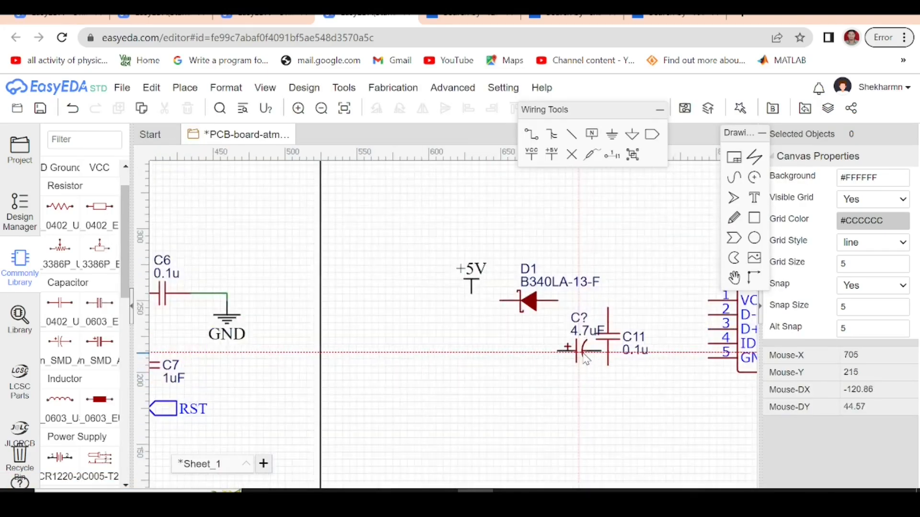
key("space")
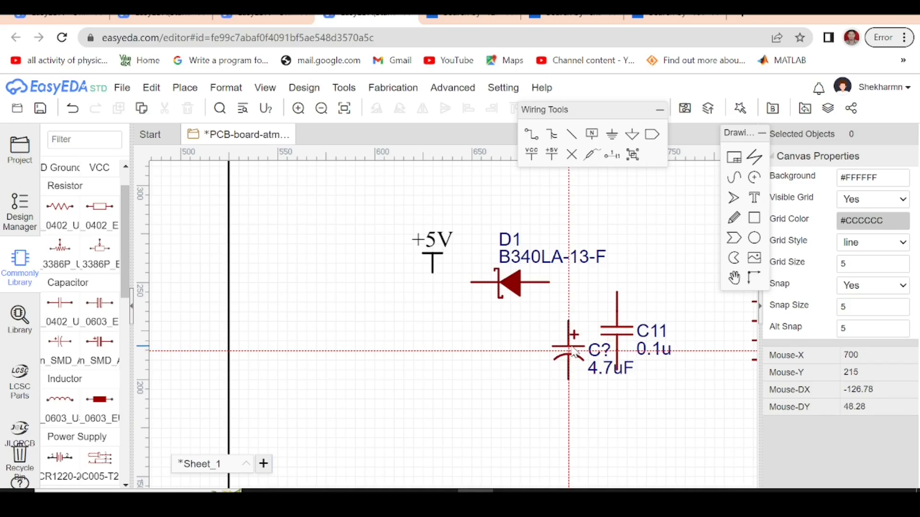
left_click(570, 335)
key("Escape")
Shift the 0.1u capacitor slightly right and move the 4.7uF capacitor's value and designator labels to its left side.
left_click(634, 330)
left_click_drag(633, 330, 530, 338)
left_click_drag(592, 339, 526, 358)
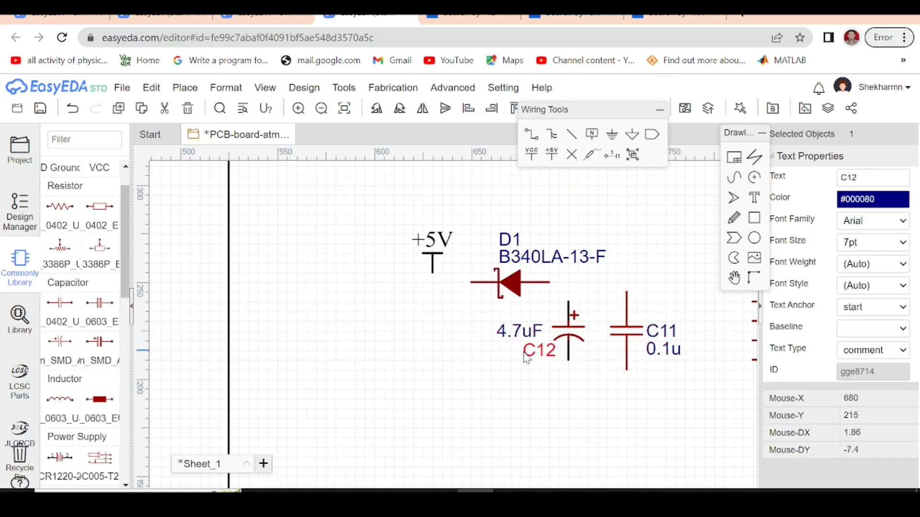
left_click(535, 415)
Place a GND symbol below and between the 4.7uF and 0.1u capacitors.
scroll(222, 396, "down", 3)
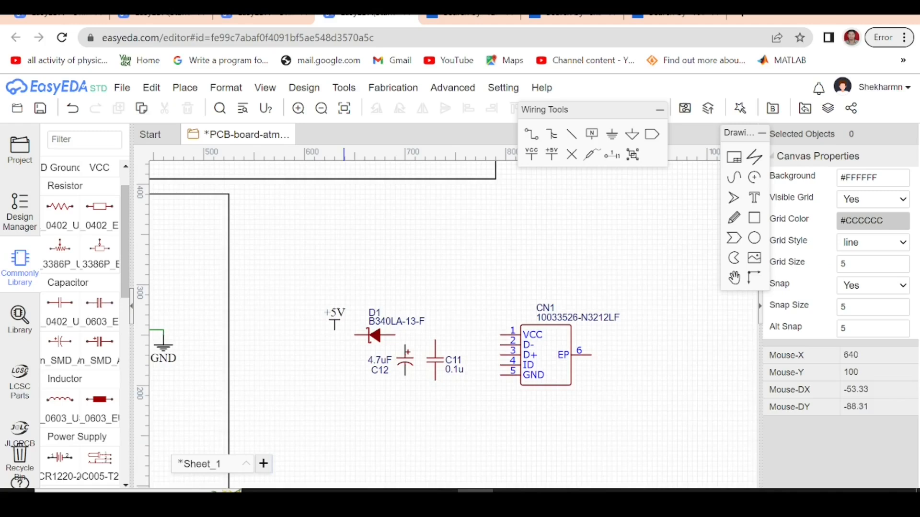
left_click(611, 134)
key("space")
left_click(420, 388)
key("Escape")
Wire the +5V symbol to the diode's cathode and the diode's other end to the USB connector's VCC pin.
left_click(530, 136)
scroll(369, 386, "up", 5)
left_click(342, 343)
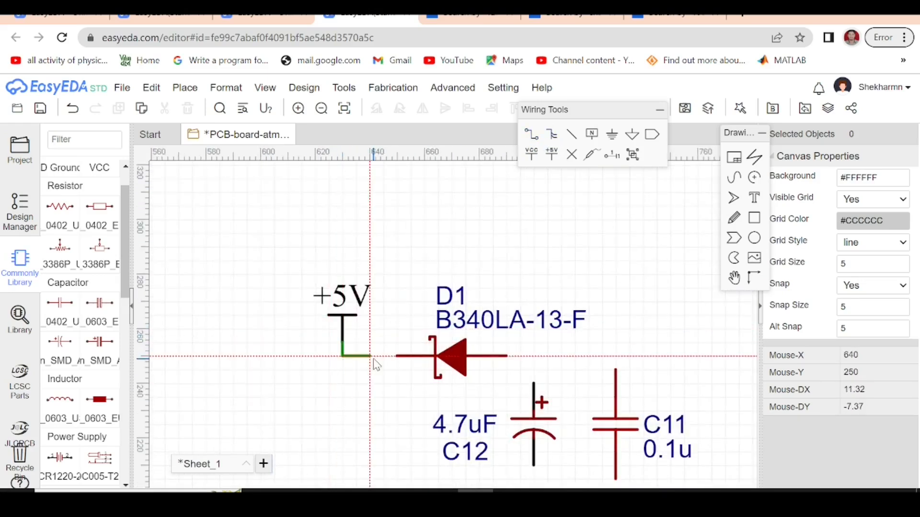
left_click(507, 356)
scroll(391, 365, "down", 2)
scroll(391, 375, "down", 2)
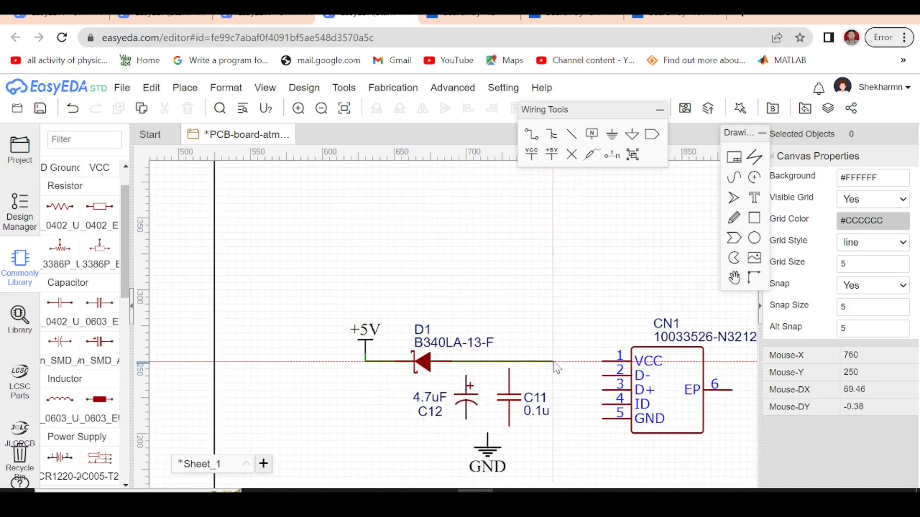
left_click(601, 363)
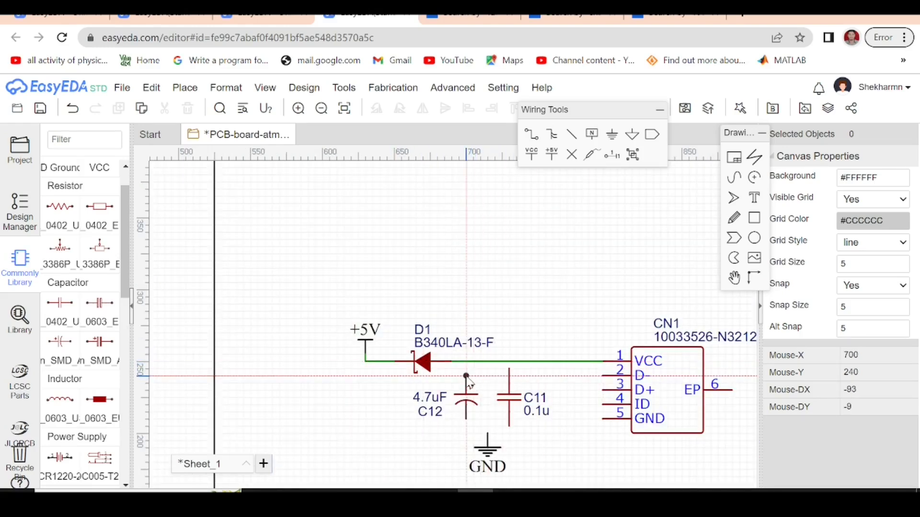
Wire both capacitors' upper ends to the diode–VCC line and their lower ends to the GND symbol between them.
left_click(465, 364)
left_click(509, 369)
left_click(509, 363)
left_click(466, 421)
left_click(467, 432)
left_click(510, 427)
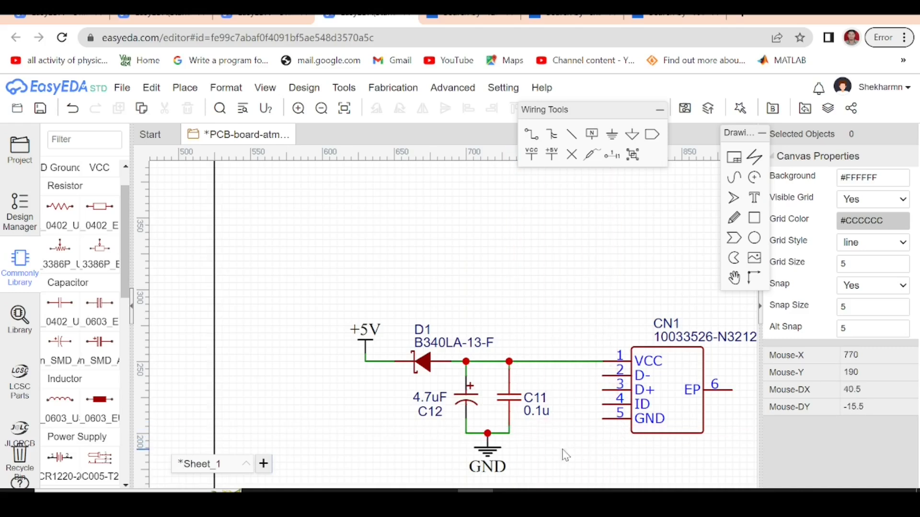
Place a copy of the GND symbol below the USB connector's GND pin and wire it to that pin.
left_click(489, 461)
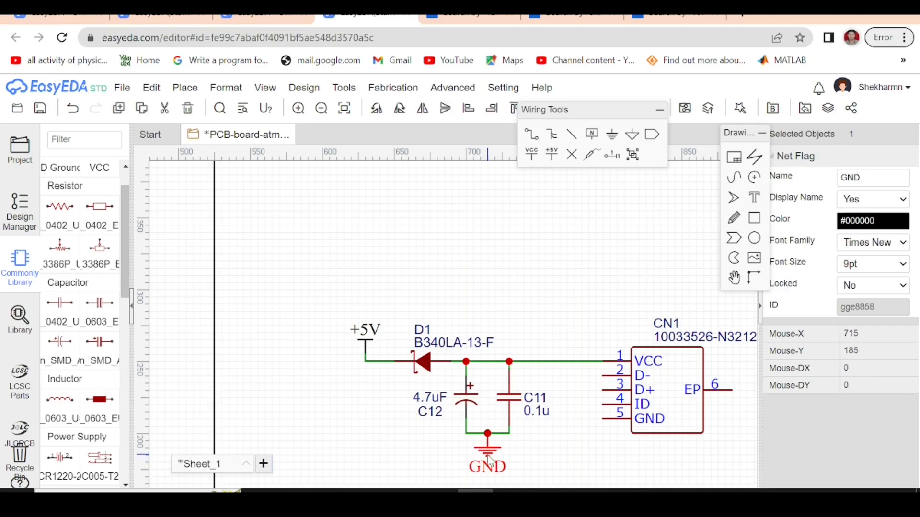
key("ctrl+v")
left_click(599, 428)
left_click(600, 429)
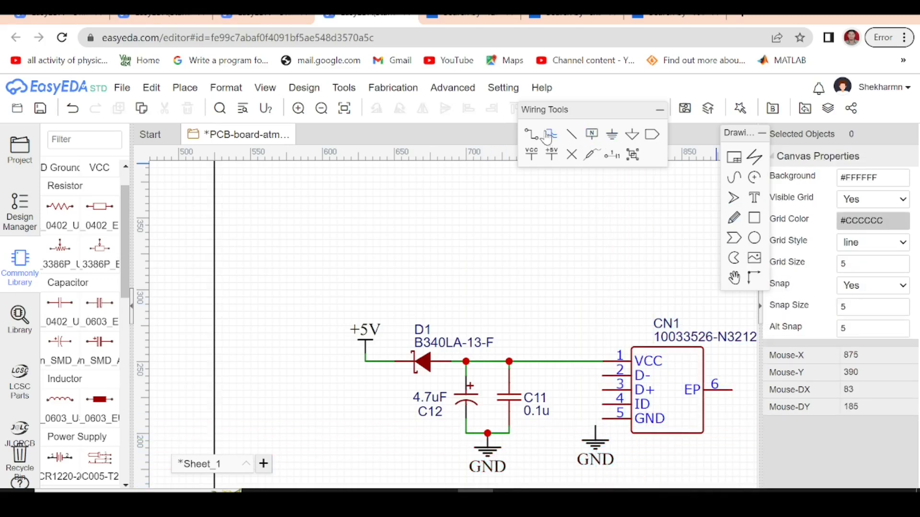
left_click(531, 136)
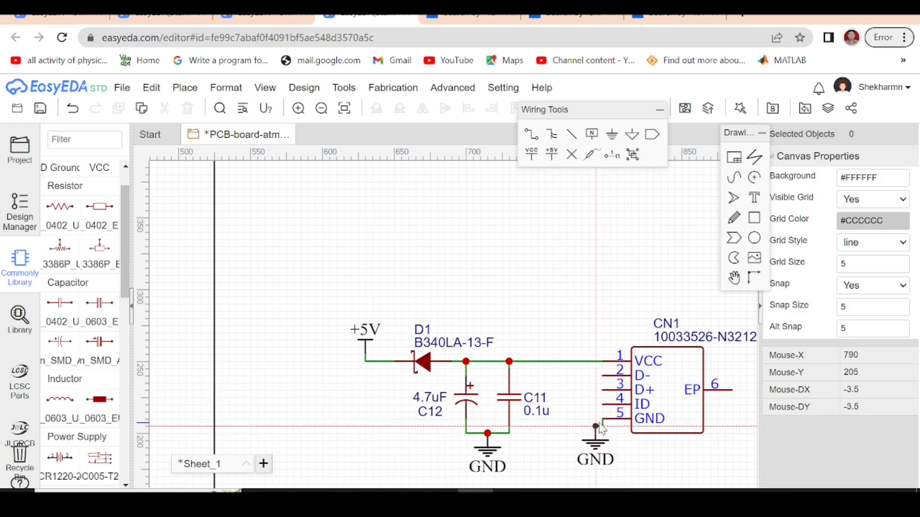
left_click(597, 427)
right_click(546, 478)
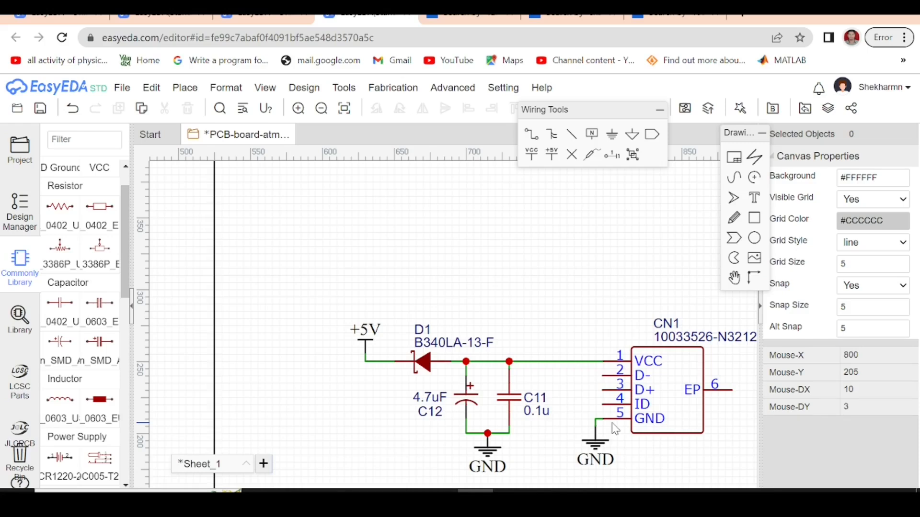
Place net ports on the USB connector's D- and D+ pins.
scroll(527, 335, "down", 2)
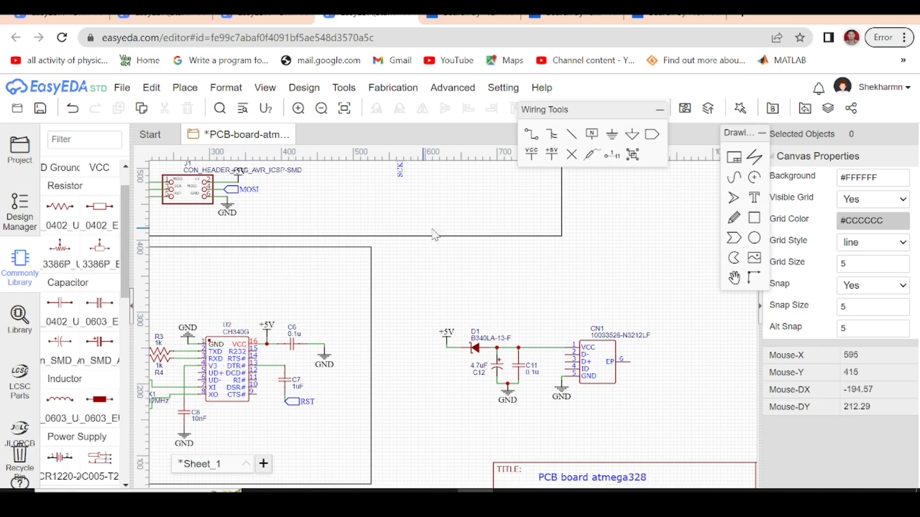
left_click(656, 139)
scroll(575, 351, "up", 5)
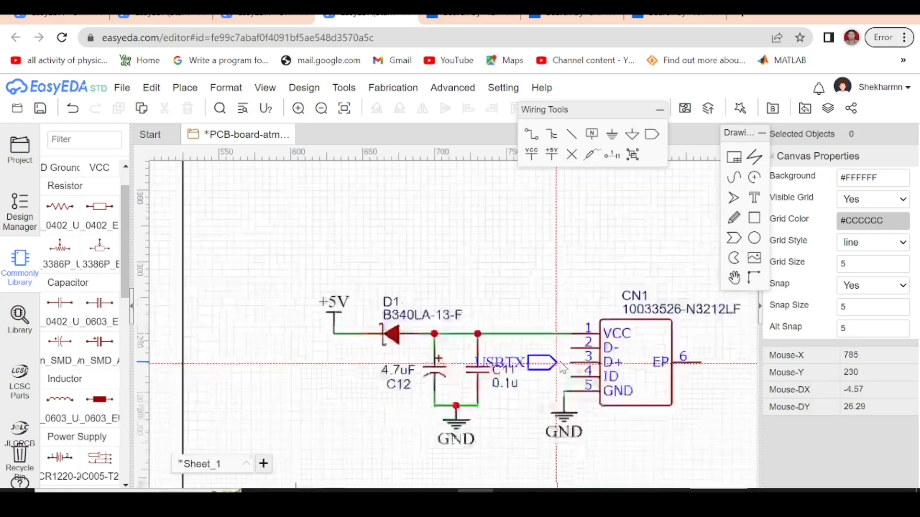
left_click(576, 345)
left_click(577, 364)
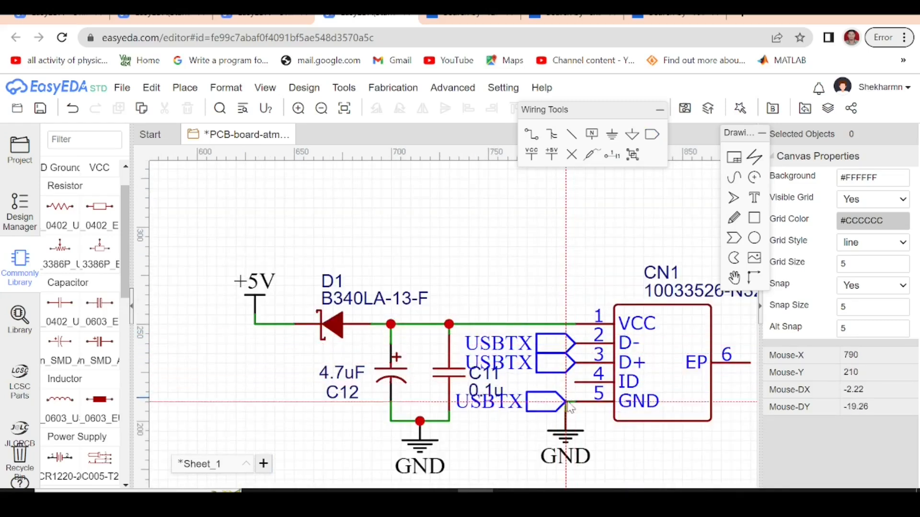
key("Escape")
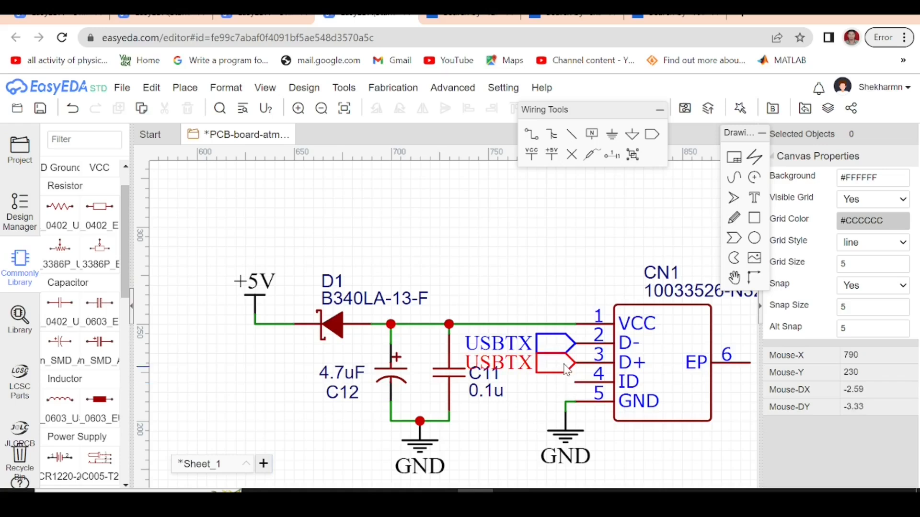
Rename the USB connector's two new net ports D- and D+ to match their pins.
double_click(512, 344)
type("D")
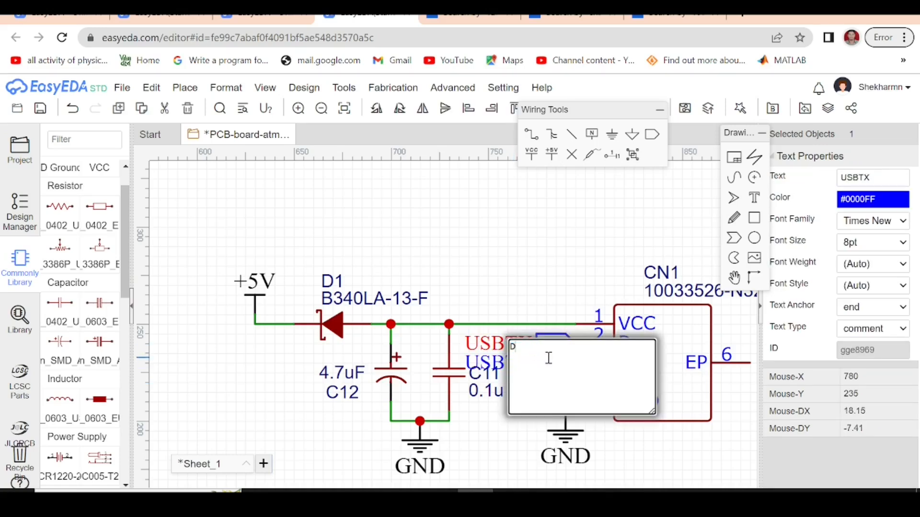
type("-")
key("Return")
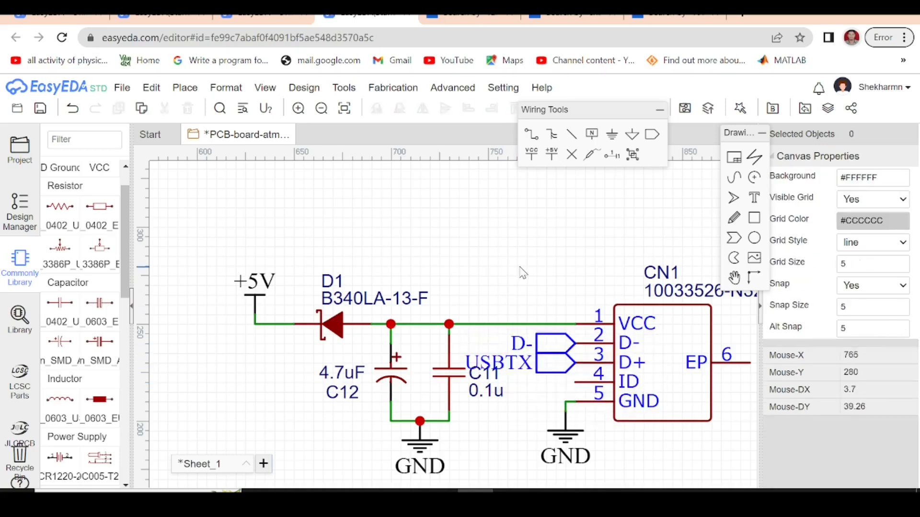
double_click(512, 374)
key("BackSpace")
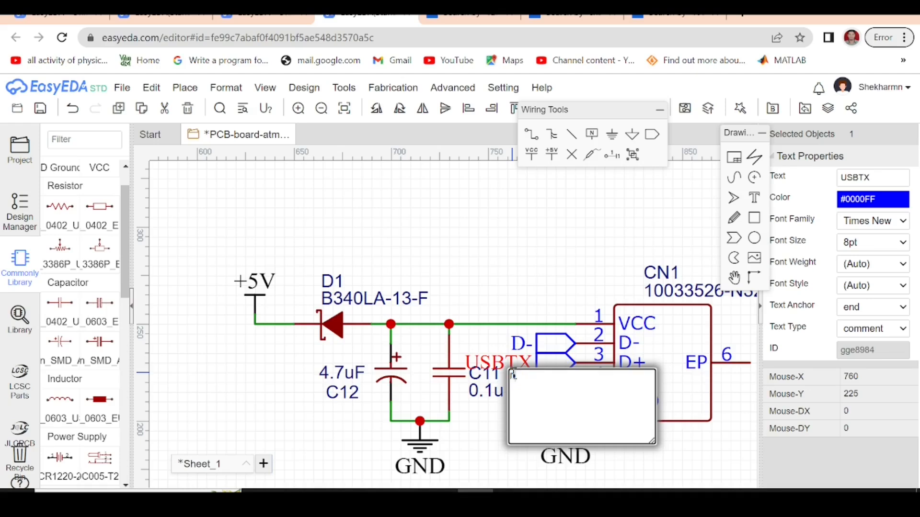
type("D+")
key("Return")
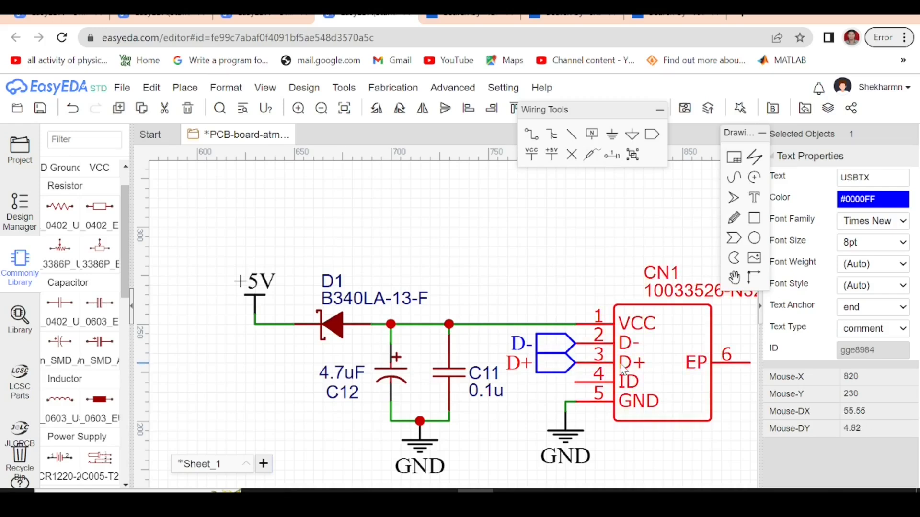
Copy the D- net port from the USB connector onto the CH340G's UD- pin.
scroll(637, 372, "down", 3)
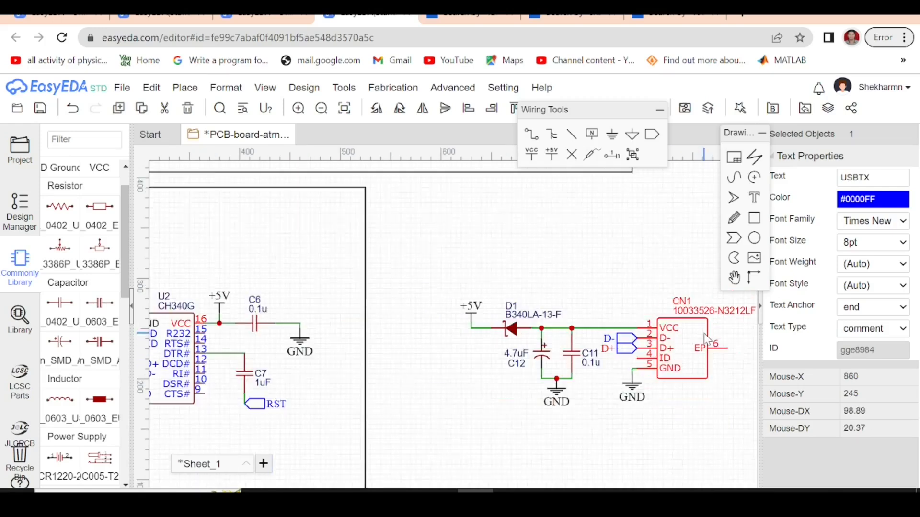
left_click(631, 340)
scroll(747, 354, "down", 3)
scroll(428, 362, "up", 4)
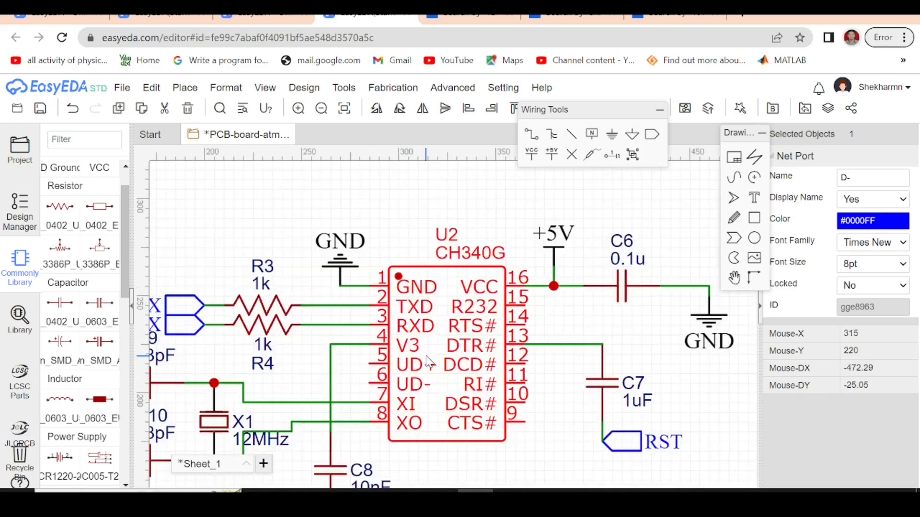
key("ctrl+c")
key("ctrl+v")
left_click(377, 392)
Copy the D+ net port from the USB connector onto the CH340G's UD+ pin.
scroll(378, 392, "down", 3)
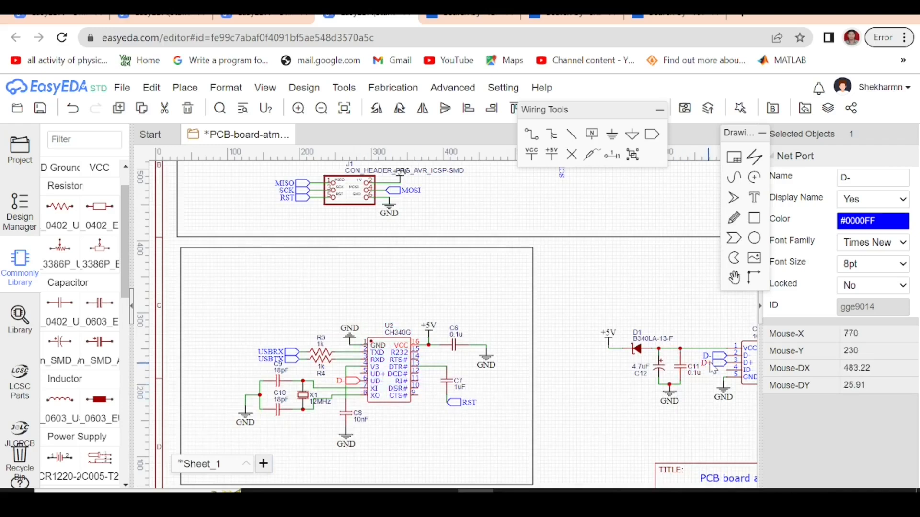
key("ctrl+c")
key("ctrl+v")
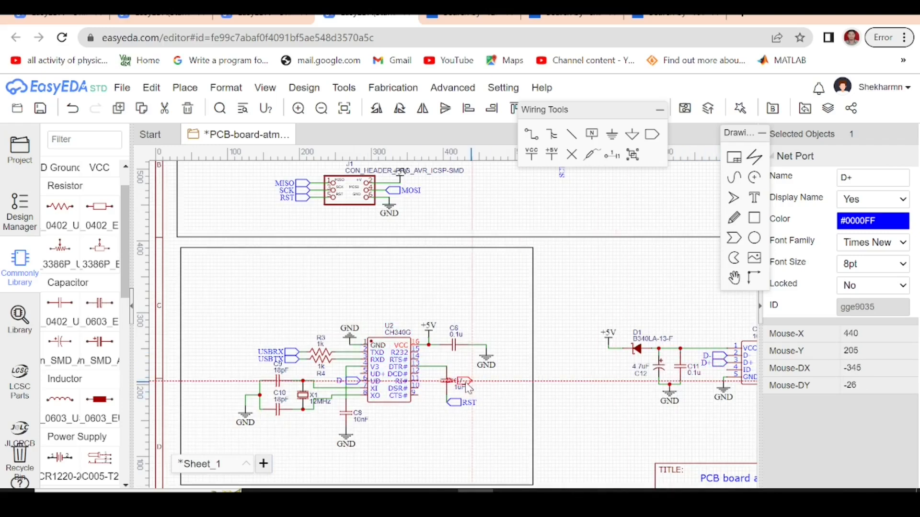
scroll(362, 378, "up", 4)
left_click(362, 355)
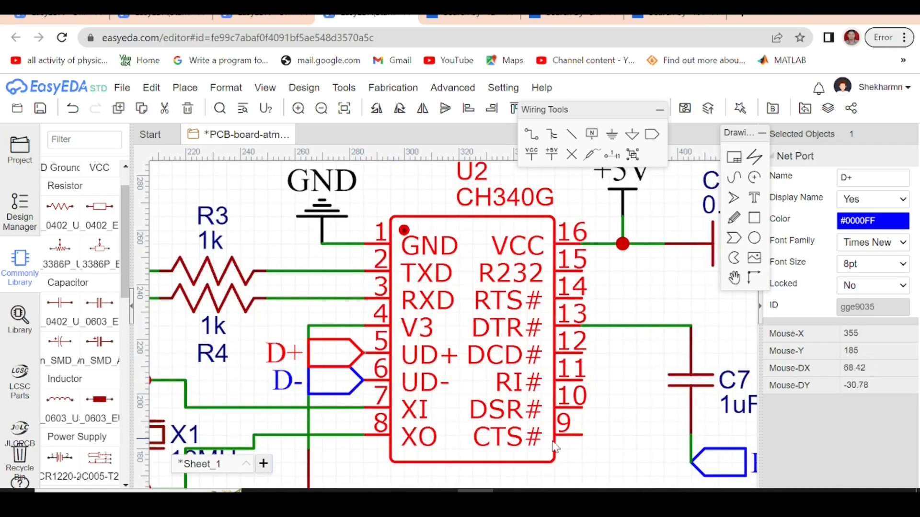
key("Escape")
scroll(495, 389, "down", 8)
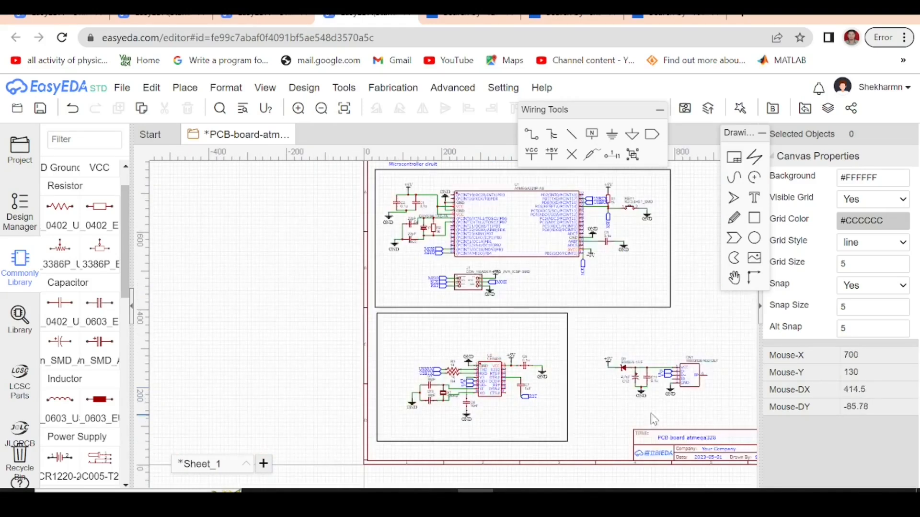
scroll(712, 400, "up", 5)
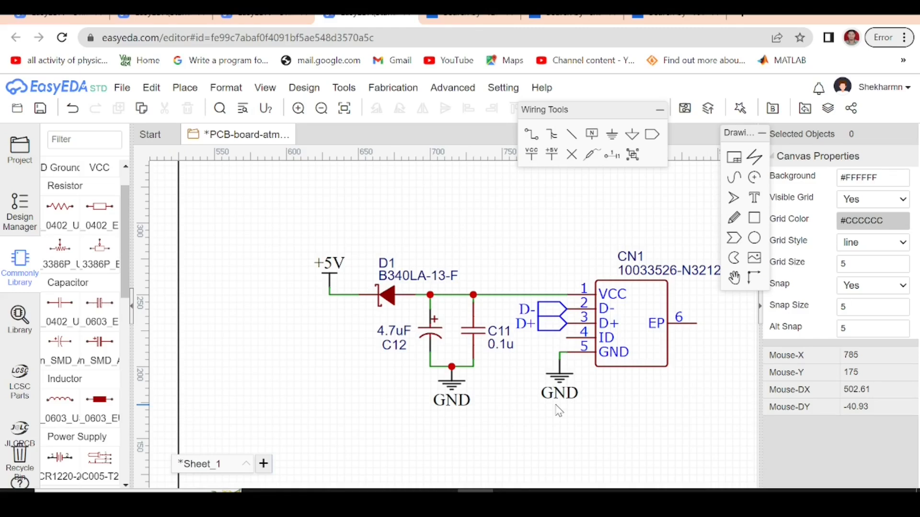
scroll(612, 394, "down", 3)
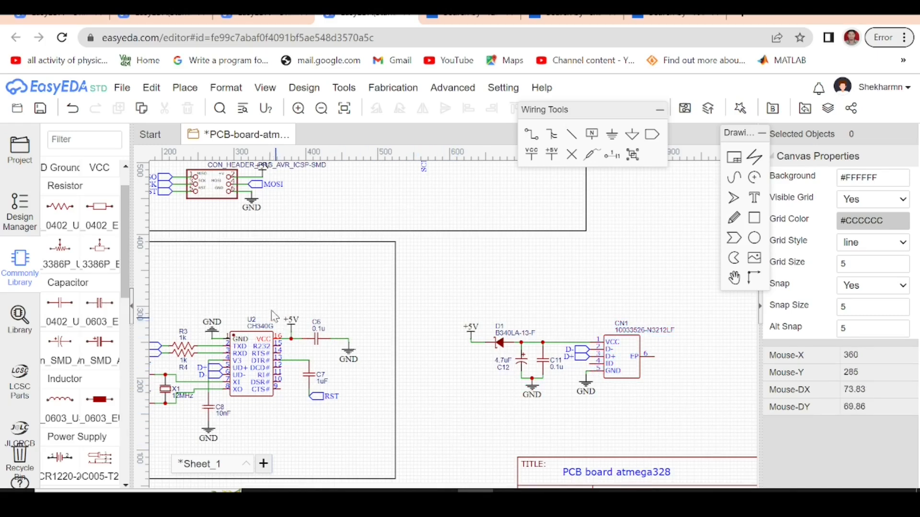
scroll(472, 308, "down", 5)
scroll(518, 332, "up", 5)
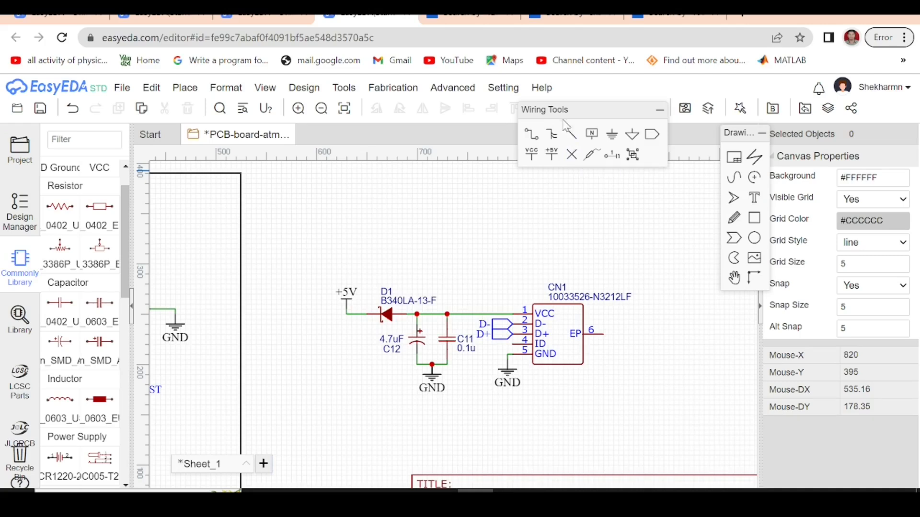
Place no-connect flags on the USB connector's unused ID and EP pins.
left_click(572, 157)
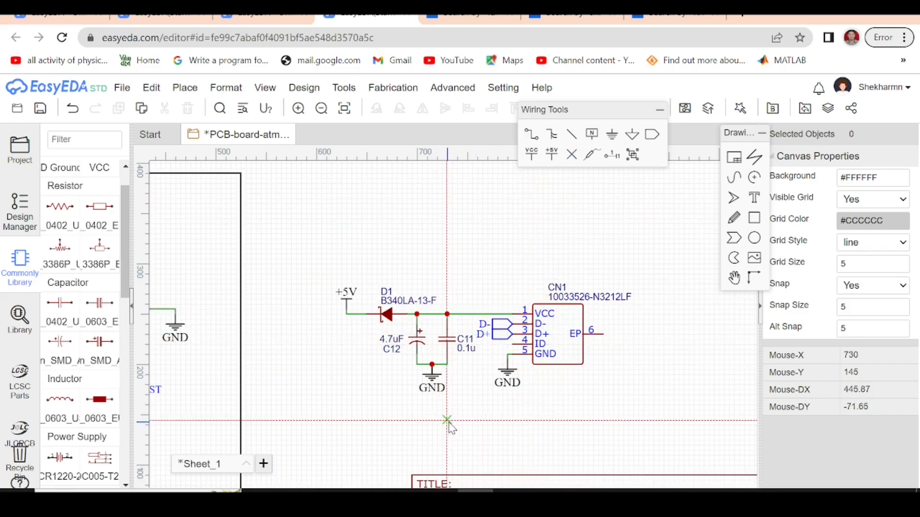
scroll(512, 353, "up", 8)
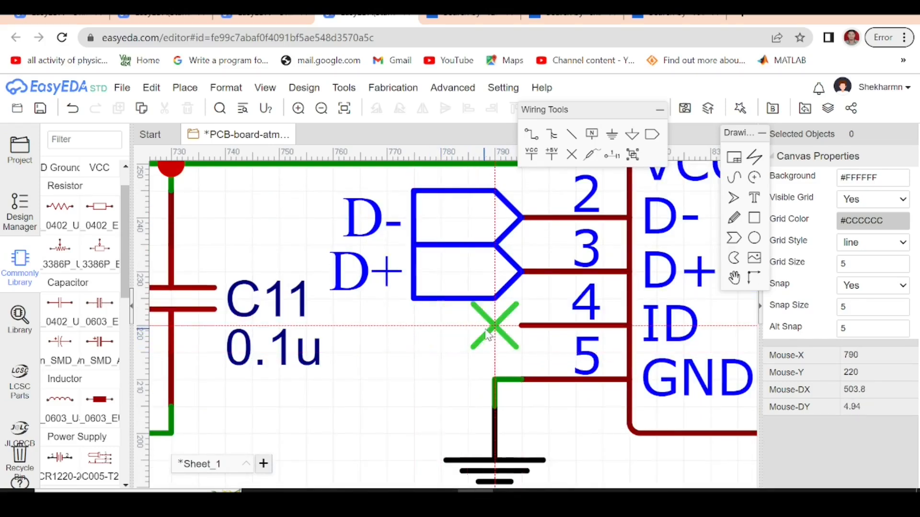
scroll(468, 353, "down", 5)
scroll(471, 340, "up", 5)
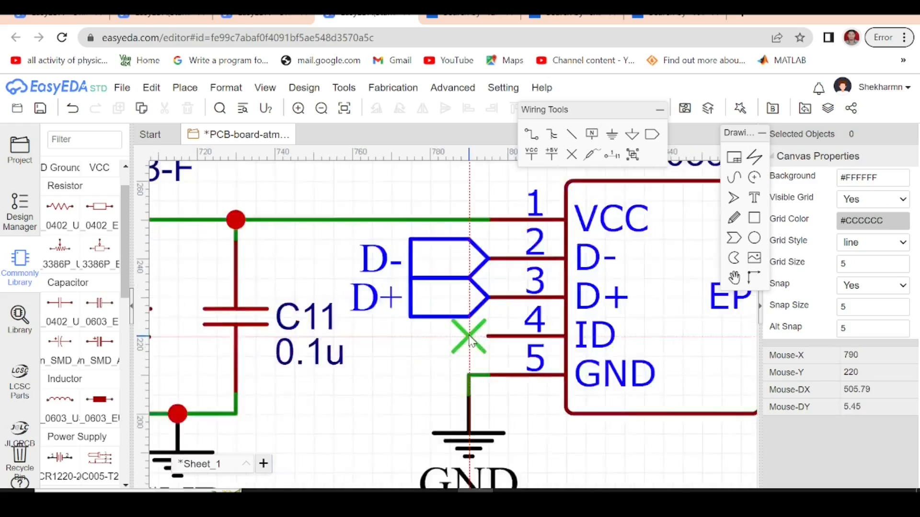
scroll(469, 338, "up", 2)
left_click(488, 336)
scroll(356, 363, "down", 4)
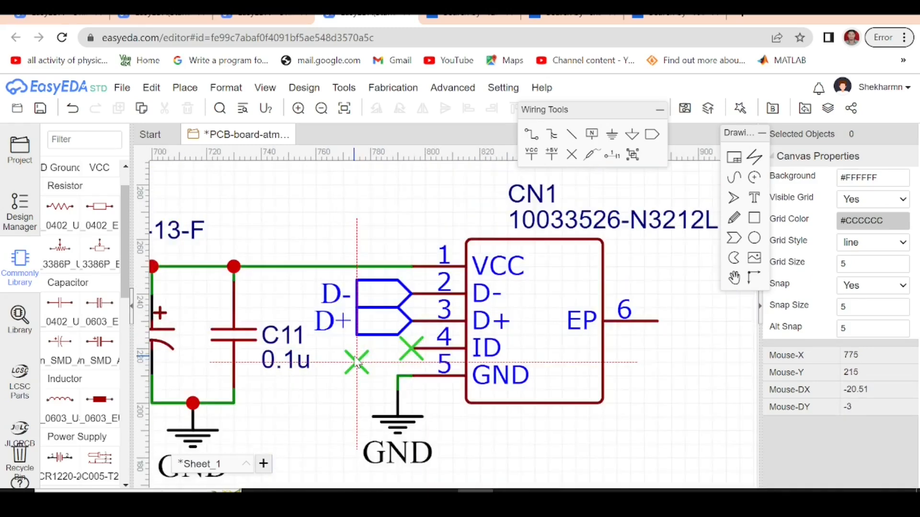
scroll(357, 363, "down", 3)
scroll(539, 345, "up", 5)
left_click(557, 318)
scroll(638, 319, "down", 4)
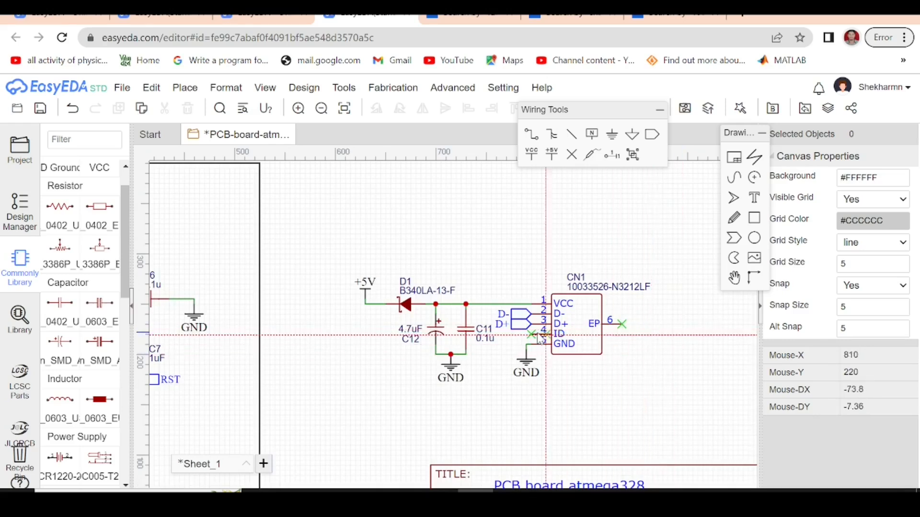
Place a no-connect flag on the CH340G's CTS# pin and delete the misplaced flag beside DSR#.
scroll(579, 340, "down", 4)
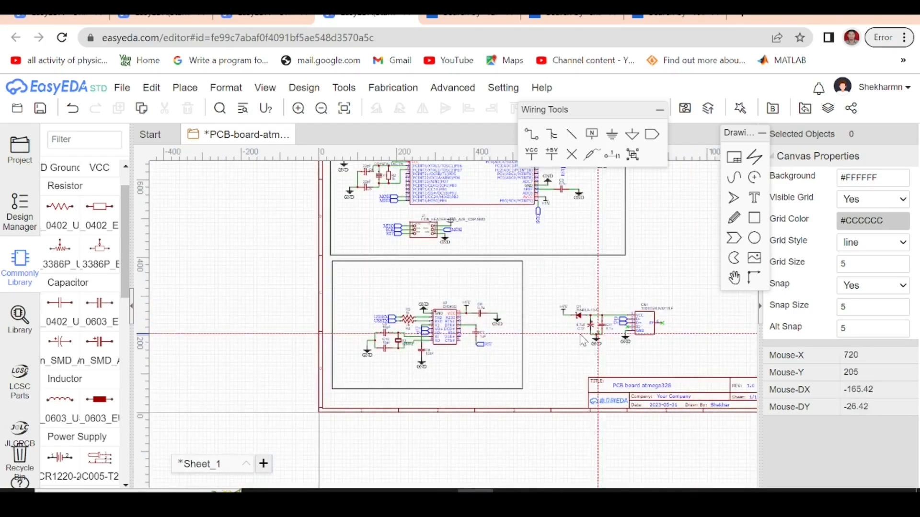
scroll(460, 347, "up", 5)
left_click(492, 346)
left_click(499, 330)
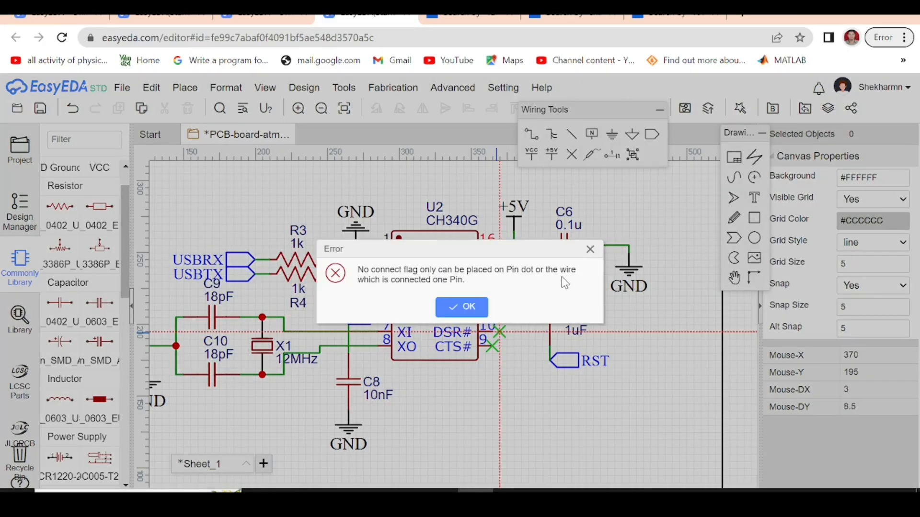
left_click(589, 251)
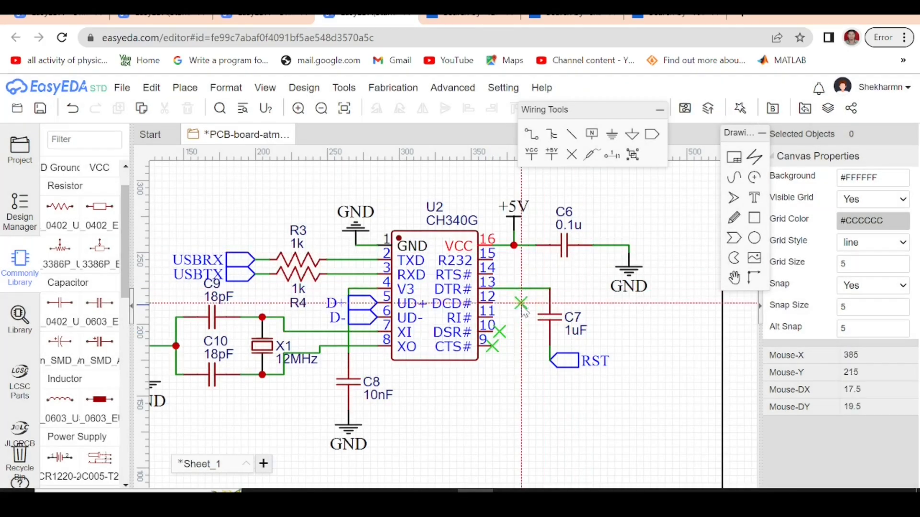
scroll(499, 329, "up", 5)
left_click(499, 331)
key("Delete")
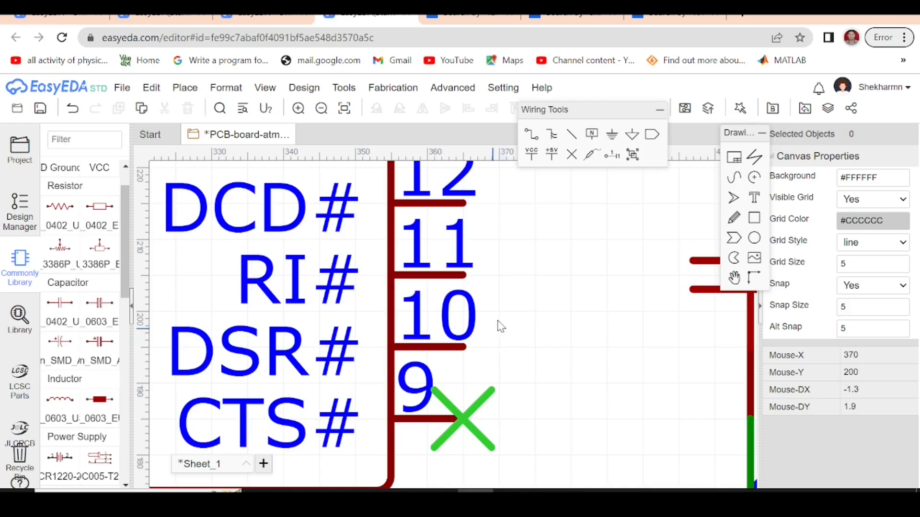
Place no-connect flags on the CH340G's DSR#, RI#, DCD#, RTS# and R232 pins.
left_click(572, 155)
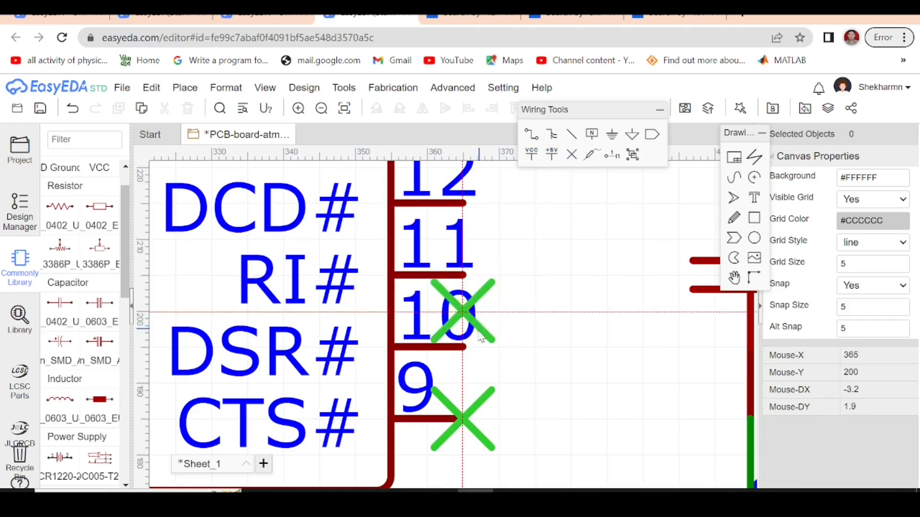
left_click(462, 346)
scroll(478, 311, "down", 4)
left_click(479, 309)
left_click(485, 301)
left_click(484, 261)
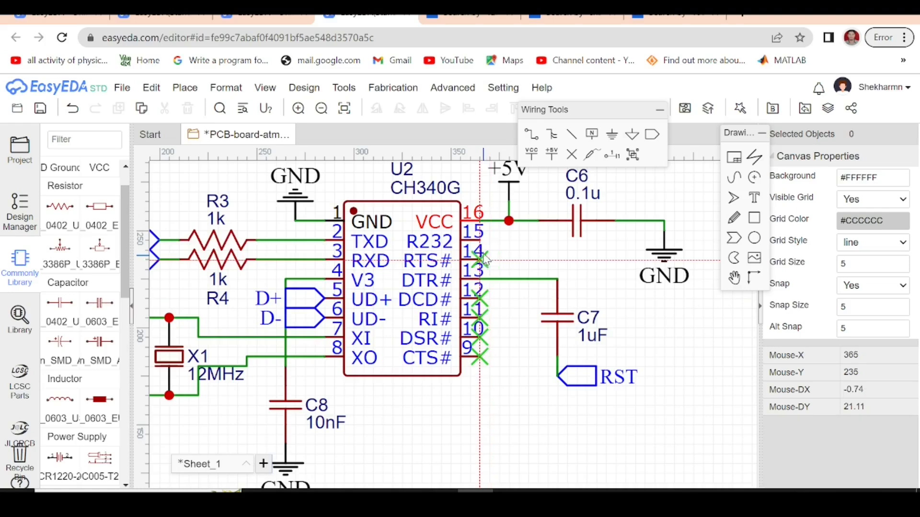
left_click(487, 242)
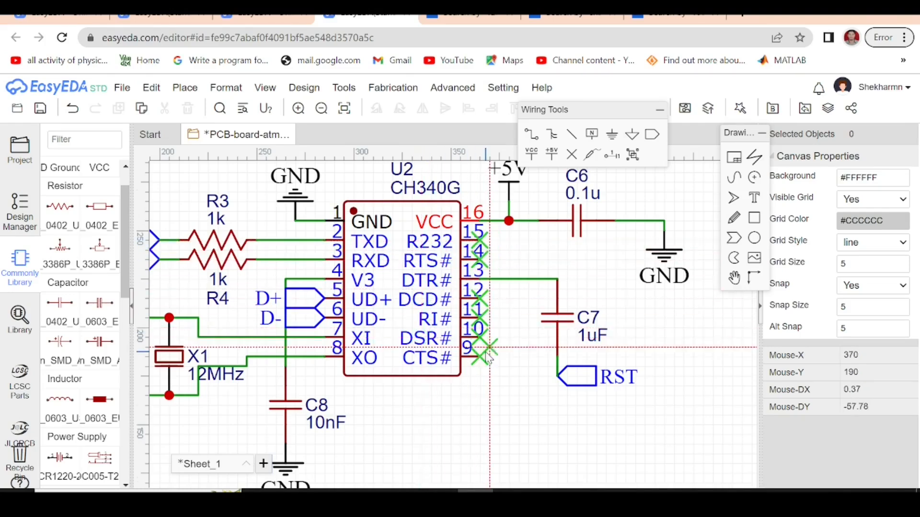
Place no-connect flags on pins 1 (PD3) and 2 (PD4) of the ATMEGA328P-AU.
scroll(486, 356, "down", 3)
scroll(487, 357, "down", 5)
scroll(488, 328, "up", 2)
scroll(488, 328, "up", 3)
scroll(477, 374, "down", 3)
scroll(439, 316, "up", 2)
scroll(439, 316, "up", 5)
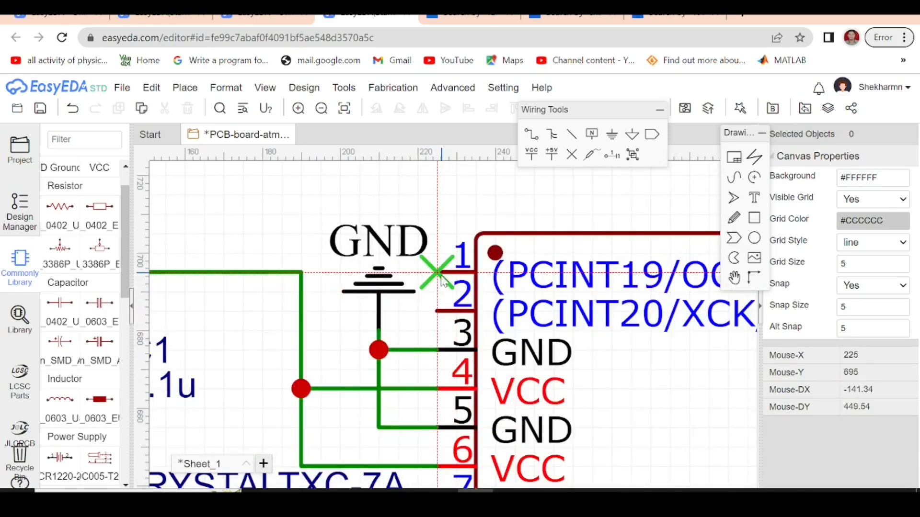
left_click(437, 272)
left_click(437, 311)
Place no-connect flags on ATmega pins 9 to 14 (PD5, PD6, PD7, PB0, PB1 and PB2).
scroll(381, 254, "down", 3)
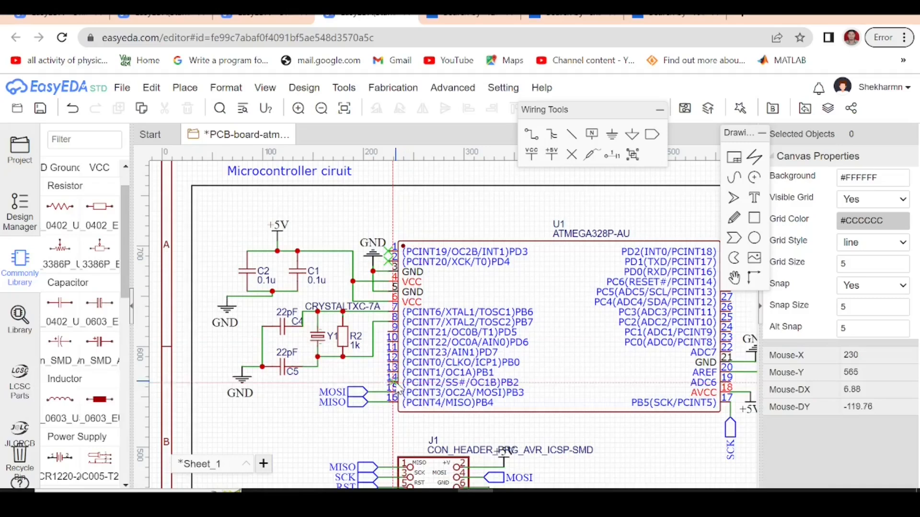
scroll(383, 394, "up", 4)
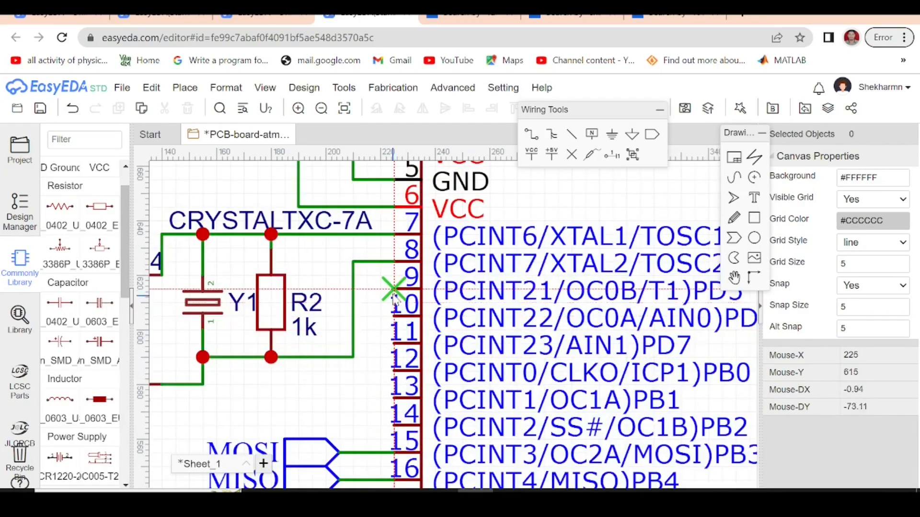
left_click(394, 314)
left_click(395, 341)
left_click(396, 369)
left_click(399, 397)
left_click(399, 422)
scroll(479, 429, "down", 4)
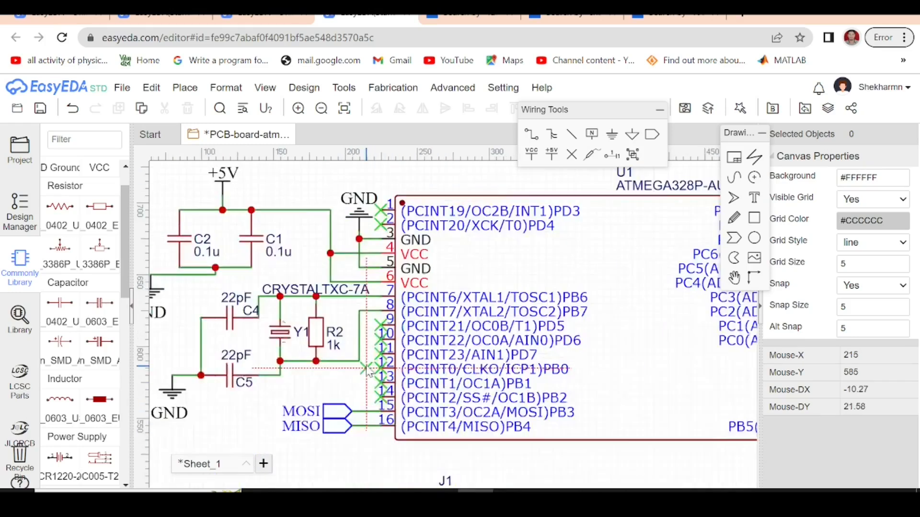
Place a no-connect flag on the ATmega's ADC6 pin and remove the misplaced flag beside ADC7.
scroll(487, 434, "down", 3)
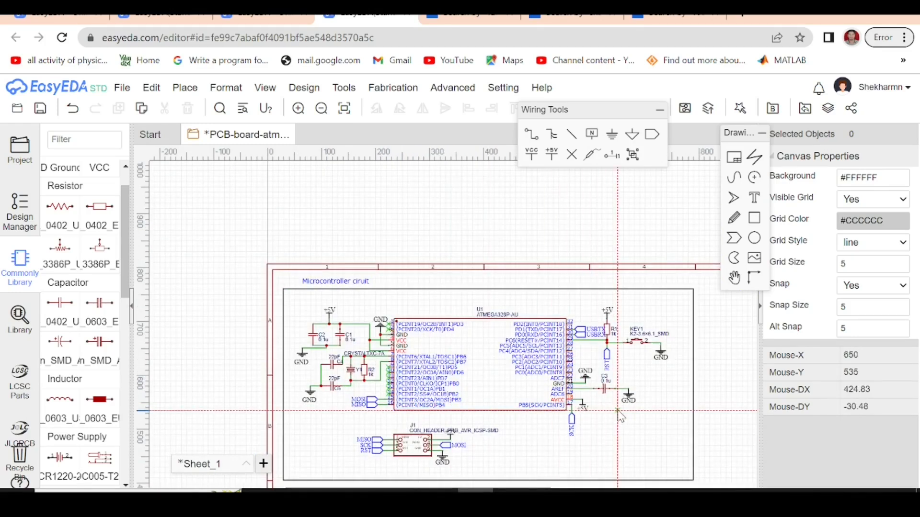
scroll(659, 404, "up", 3)
scroll(659, 404, "up", 2)
left_click(428, 385)
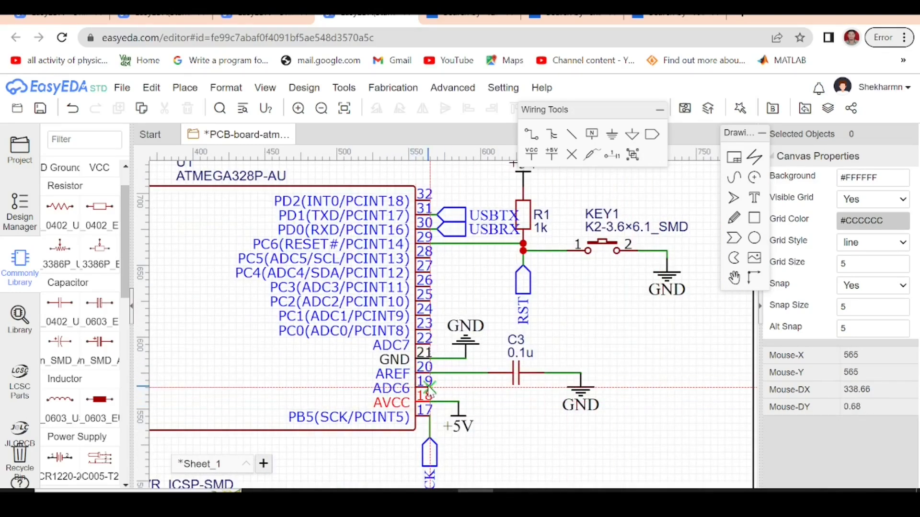
left_click(437, 345)
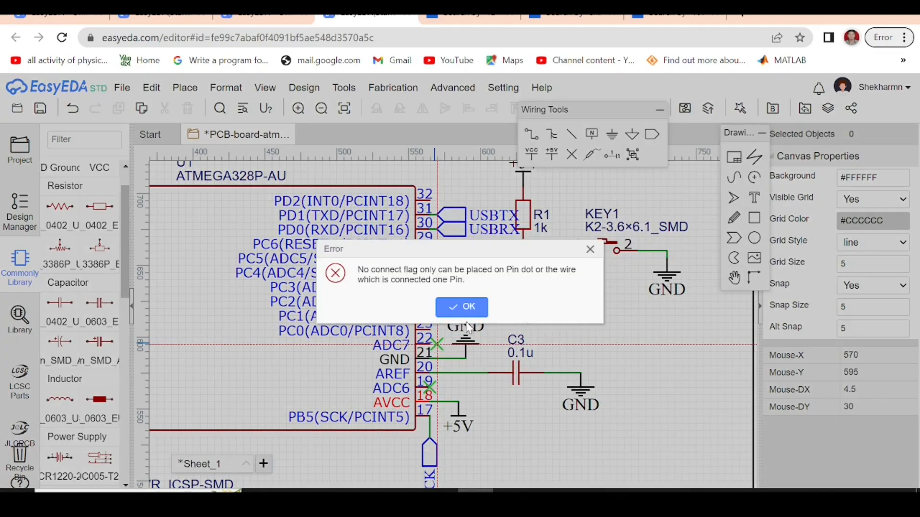
left_click(461, 307)
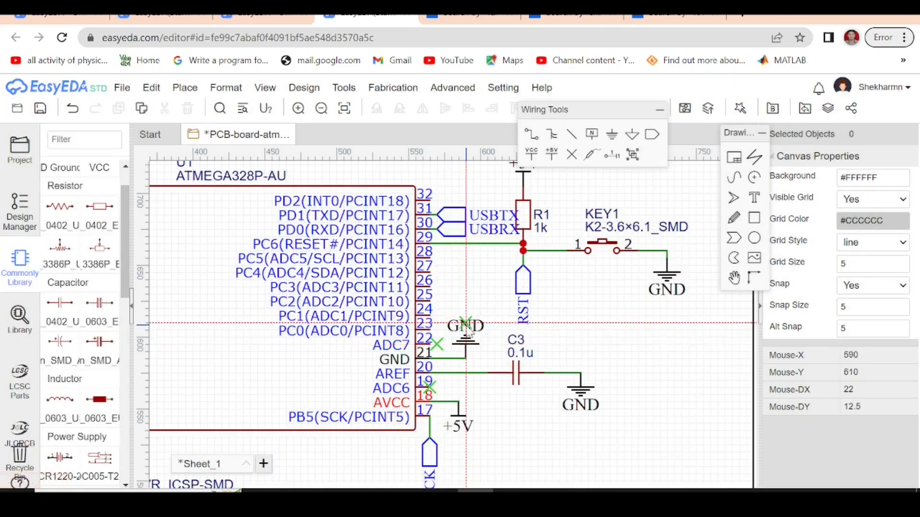
left_click(437, 345)
key("Escape")
Place no-connect flags on the ATmega's ADC7, PC0 to PC5 and PD2 pins.
left_click(571, 155)
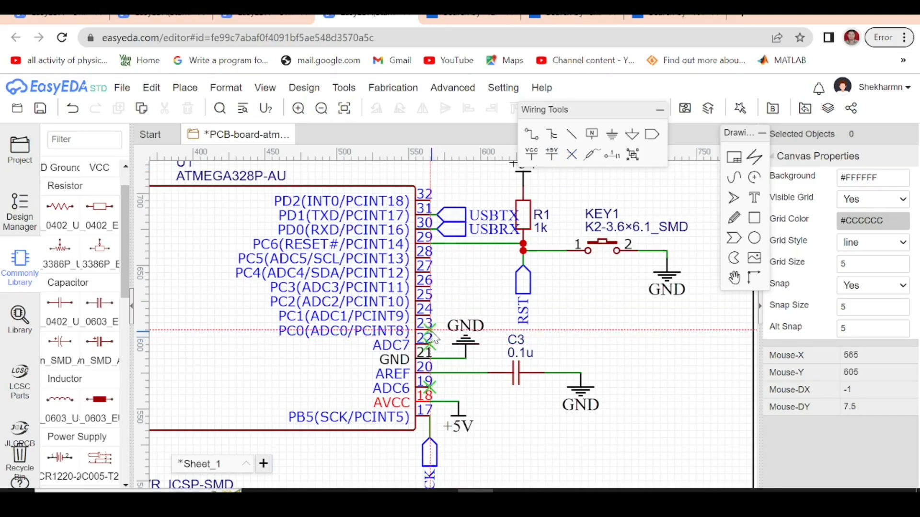
left_click(434, 315)
left_click(433, 302)
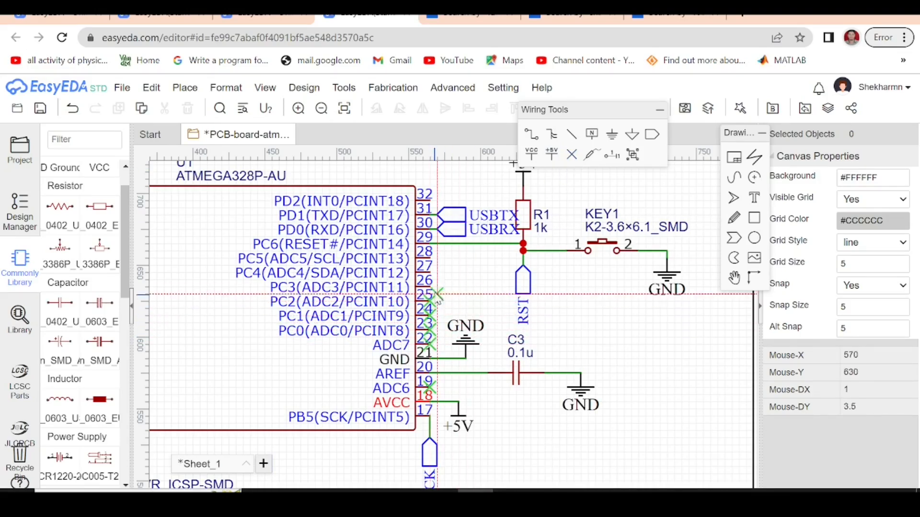
left_click(434, 287)
left_click(435, 273)
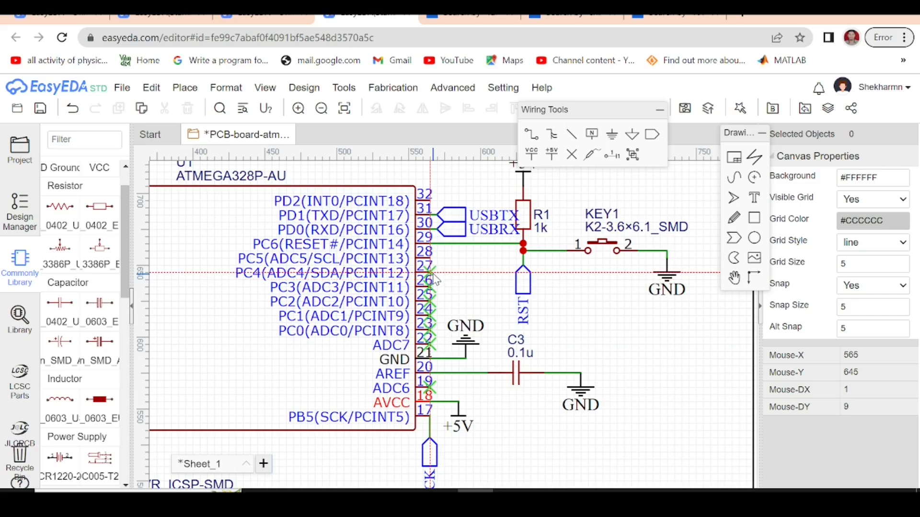
left_click(433, 258)
left_click(433, 199)
right_click(514, 324)
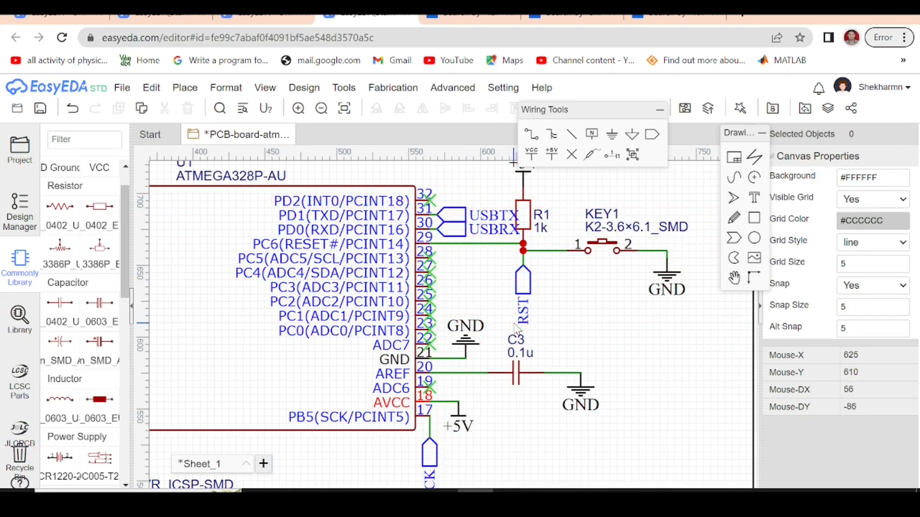
Draw a rectangular frame around the USB connector circuit, beside the CH340G block.
scroll(514, 327, "down", 5)
scroll(499, 383, "up", 5)
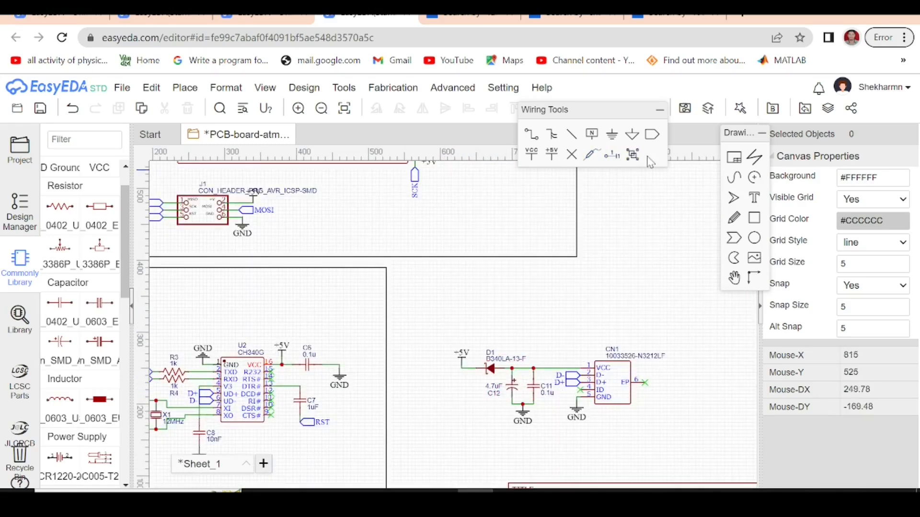
left_click(755, 218)
left_click_drag(429, 272, 691, 469)
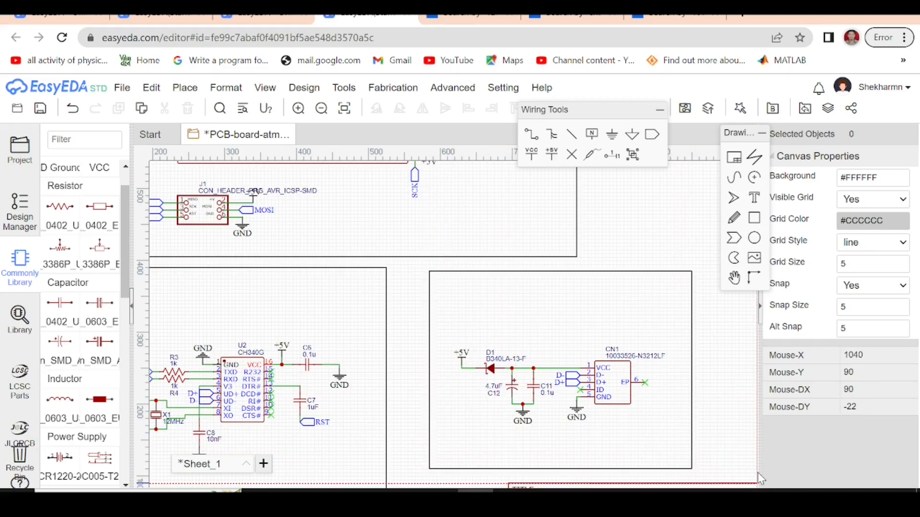
Add the text label "CH340G ic" inside the upper corner of the CH340G circuit's frame.
scroll(660, 363, "down", 4)
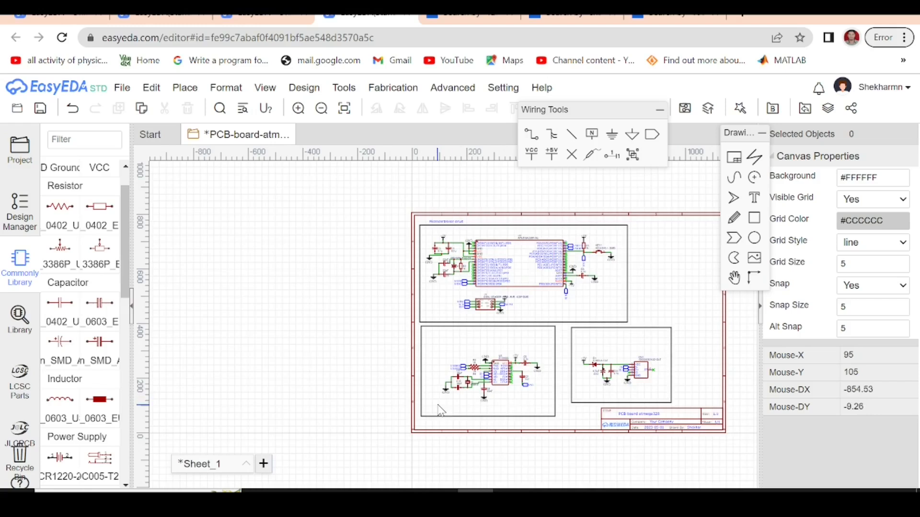
scroll(439, 410, "up", 2)
scroll(349, 400, "down", 2)
scroll(415, 408, "up", 1)
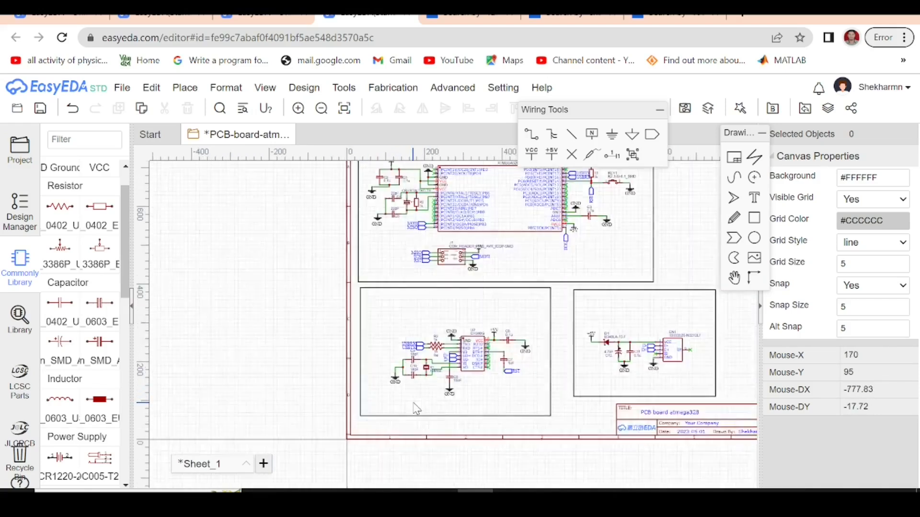
scroll(415, 409, "up", 1)
left_click(753, 201)
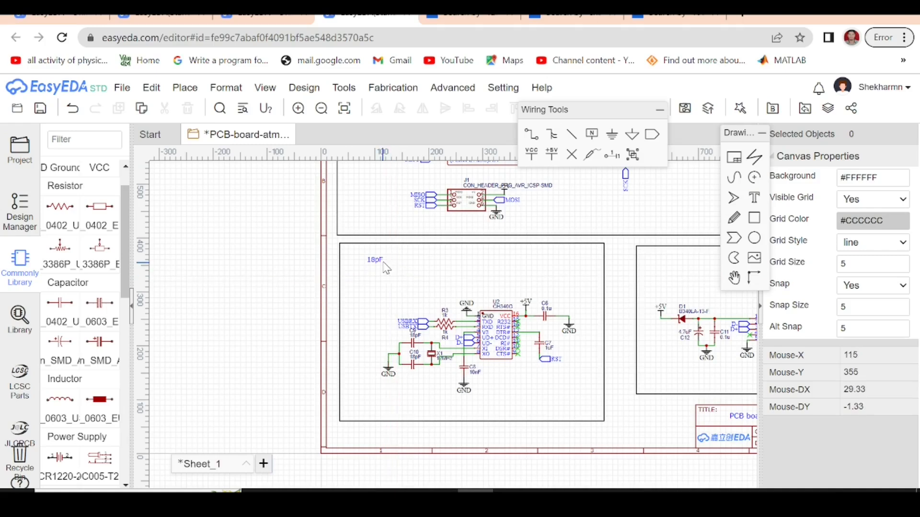
left_click(386, 268)
double_click(380, 259)
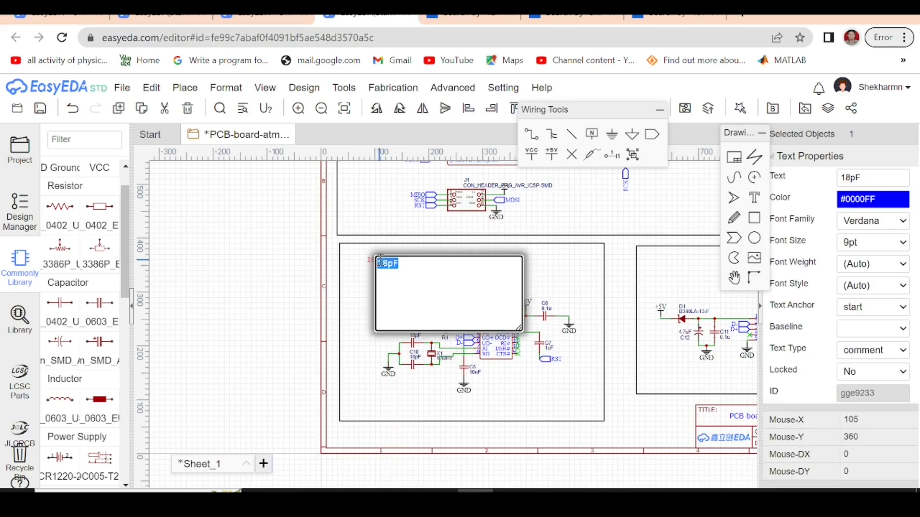
key("BackSpace")
key("Return")
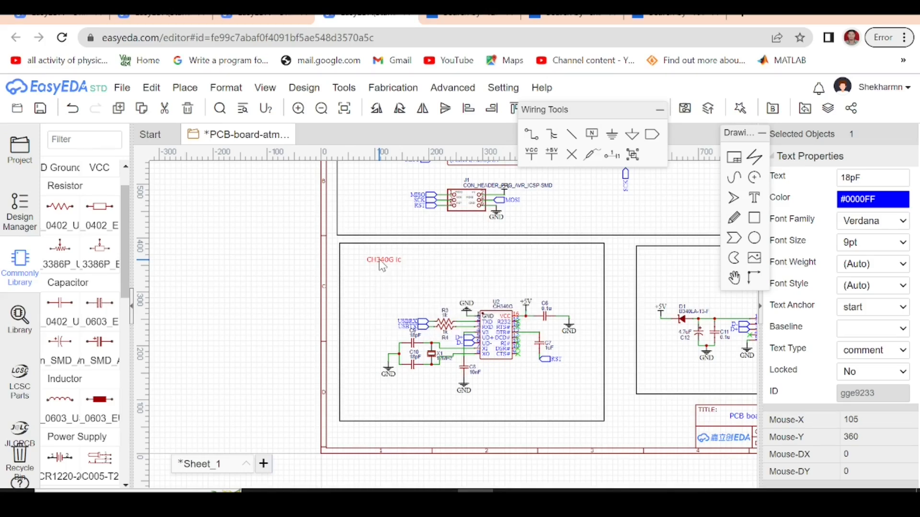
Add the text label "USB circuit" inside the upper corner of the USB circuit's frame.
scroll(369, 269, "down", 2)
scroll(574, 295, "up", 1)
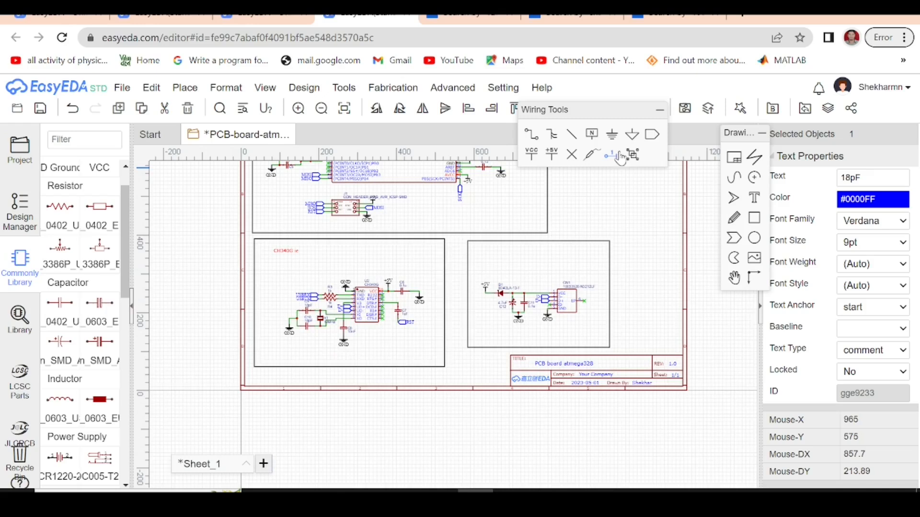
left_click(754, 198)
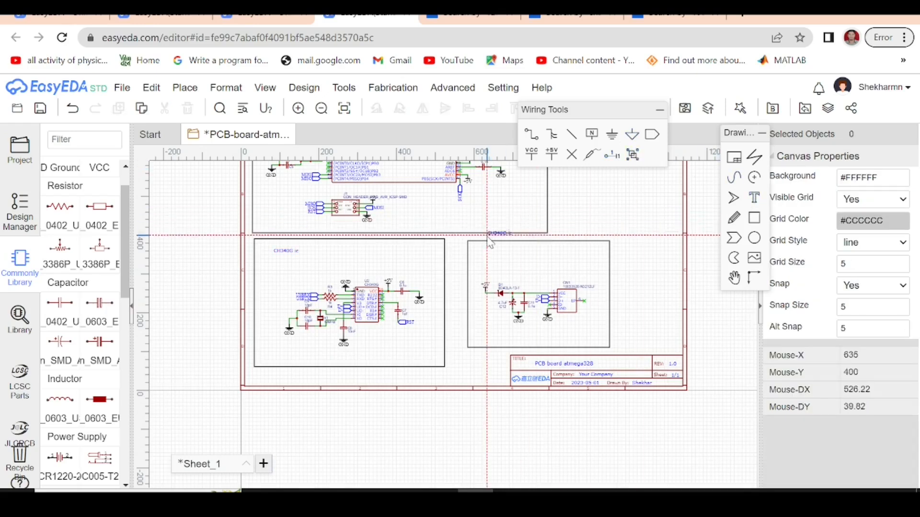
left_click(482, 262)
double_click(494, 256)
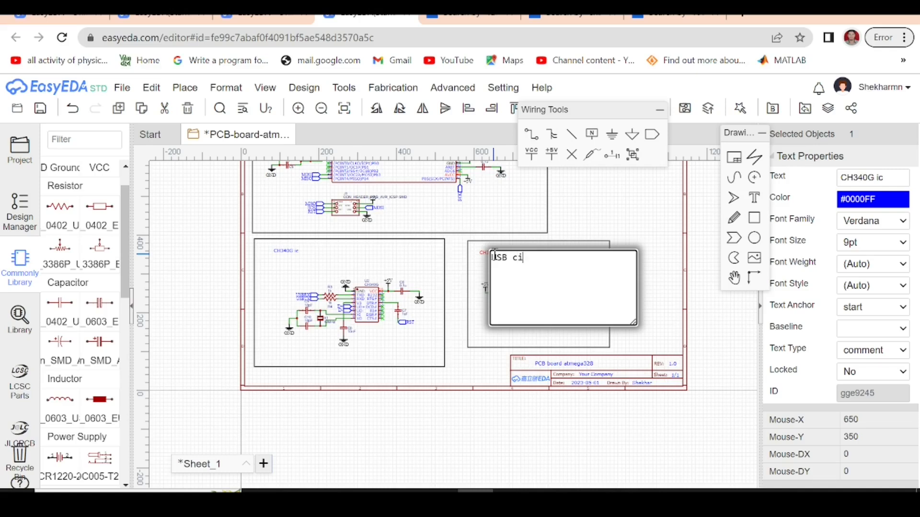
key("Return")
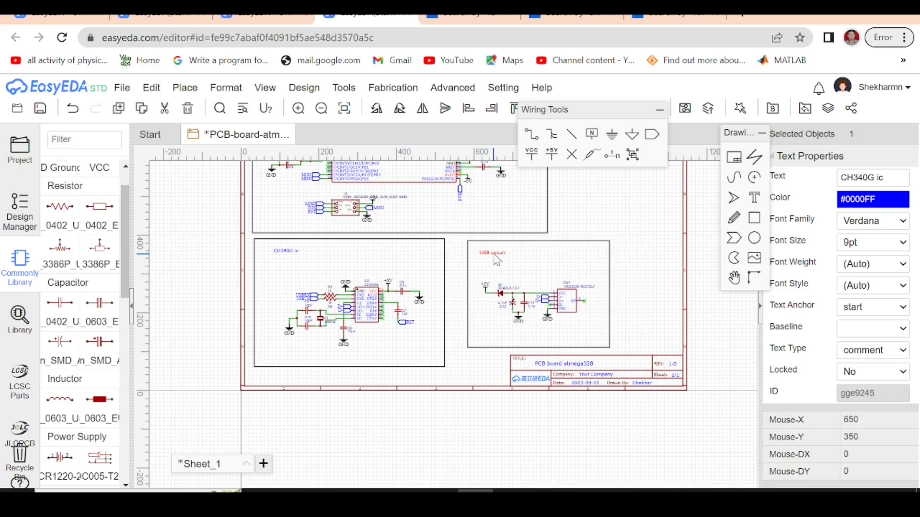
left_click(641, 254)
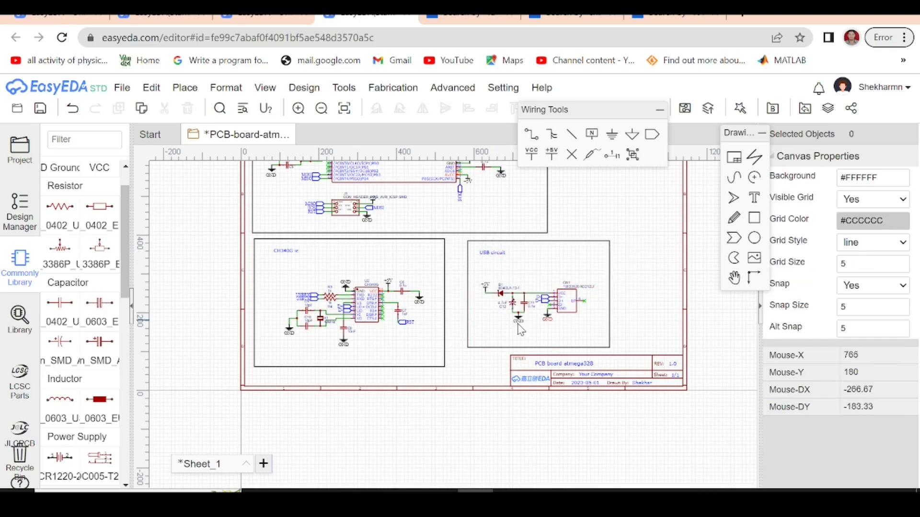
Save the schematic with its three framed circuit blocks.
scroll(485, 332, "down", 2)
scroll(482, 297, "up", 2)
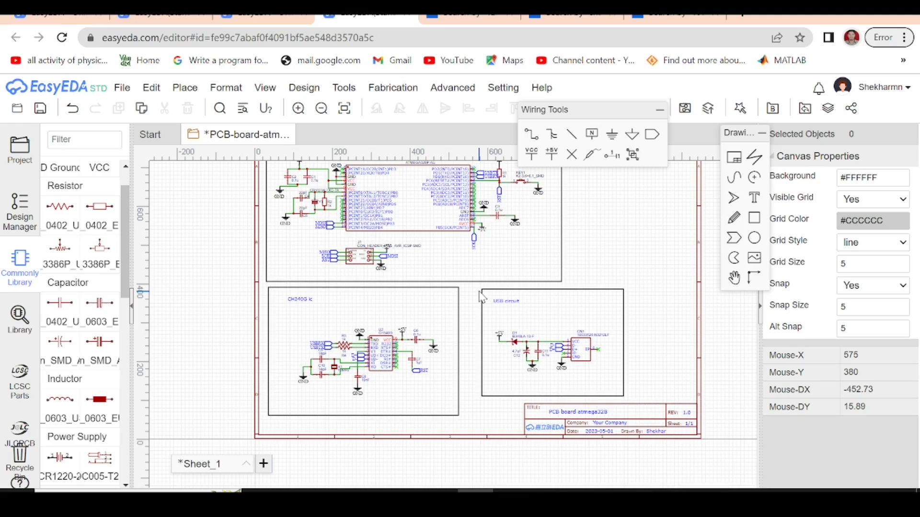
scroll(451, 323, "down", 1)
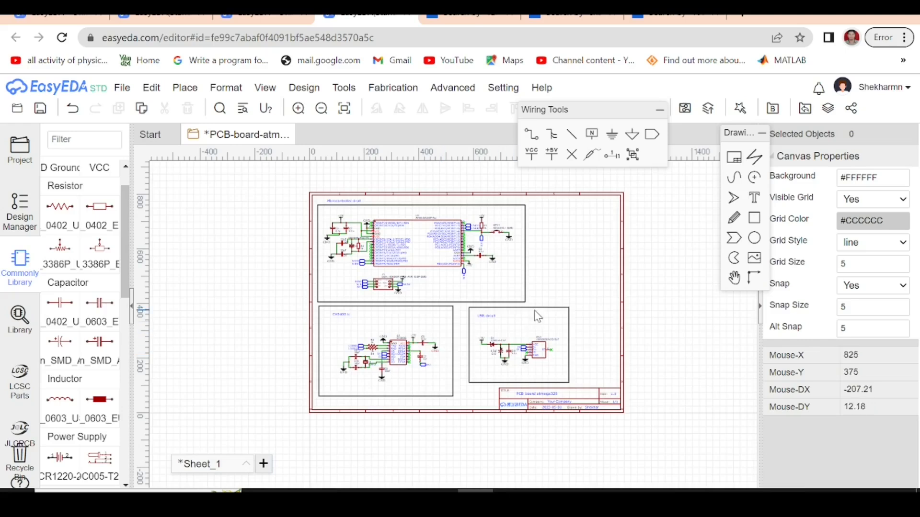
scroll(534, 310, "up", 1)
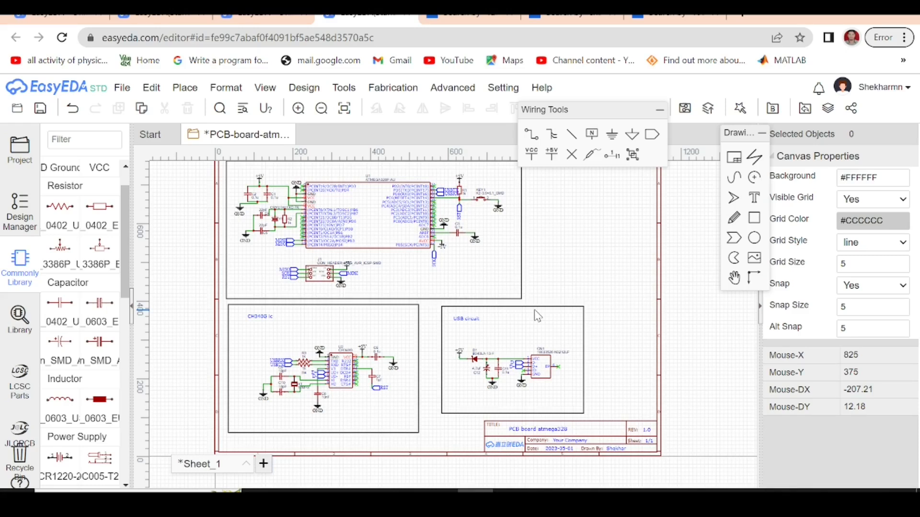
key("ctrl+s")
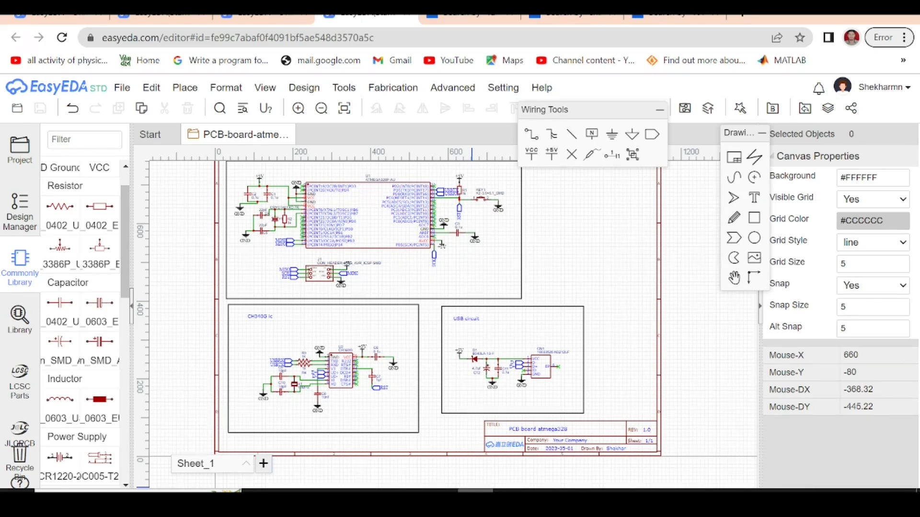
Place a vertical 1k resistor below C3 in the microcontroller block and attach a copied +5V flag to its upper end.
scroll(480, 262, "up", 3)
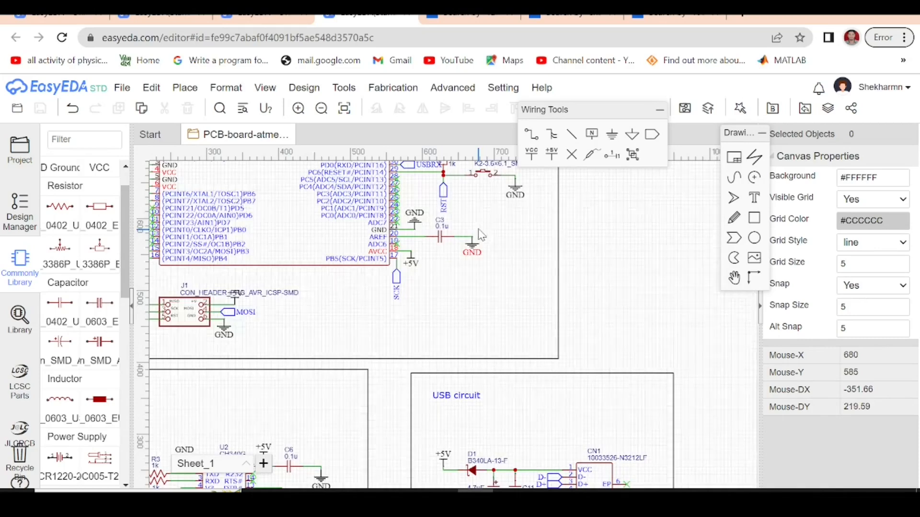
scroll(549, 354, "down", 3)
scroll(516, 383, "up", 2)
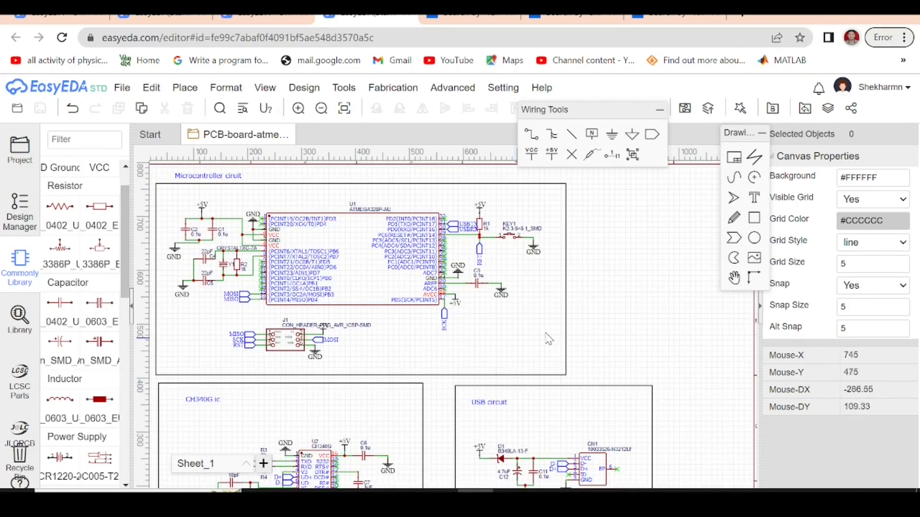
scroll(489, 234, "up", 3)
scroll(489, 236, "down", 2)
scroll(489, 236, "down", 1)
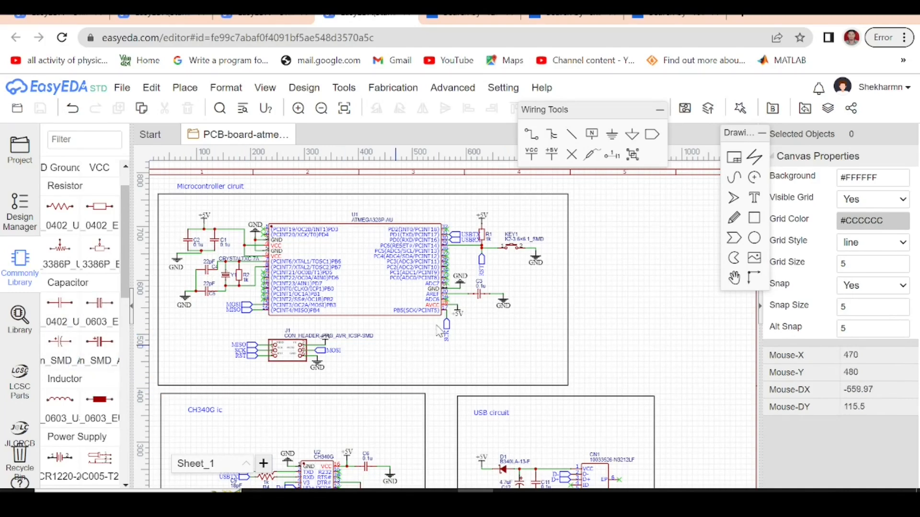
left_click(529, 332)
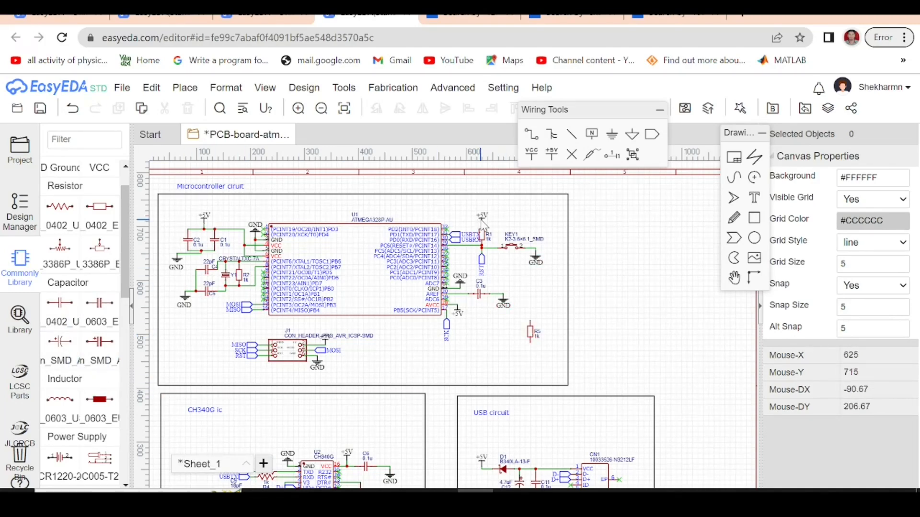
left_click(483, 219)
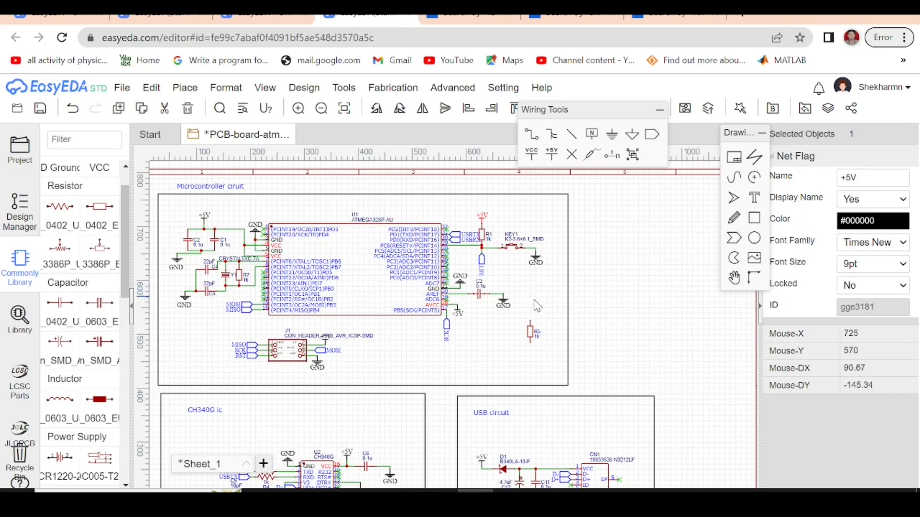
key("ctrl+v")
scroll(527, 313, "up", 5)
left_click(535, 337)
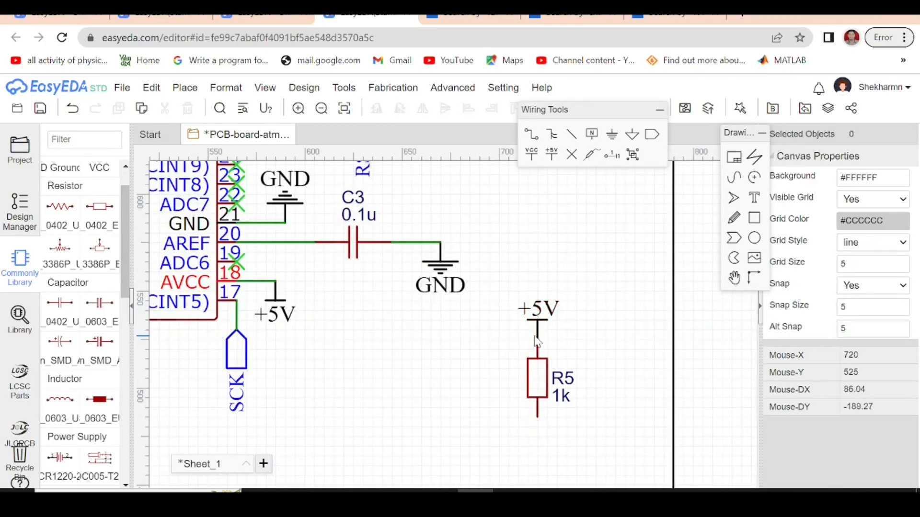
scroll(572, 289, "down", 3)
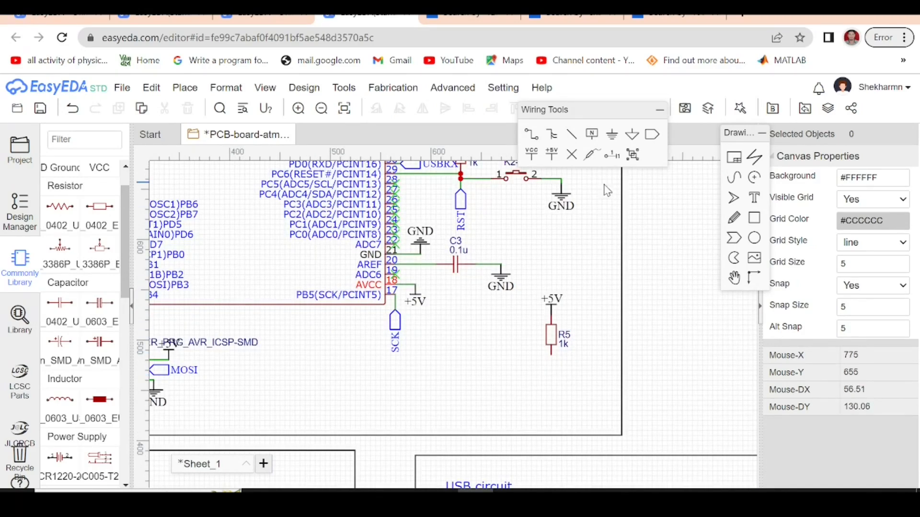
Place a green LED-0603_G vertically below the 1k resistor R5, with its upper end joined to the resistor's lower end.
scroll(128, 309, "down", 2)
scroll(129, 309, "down", 5)
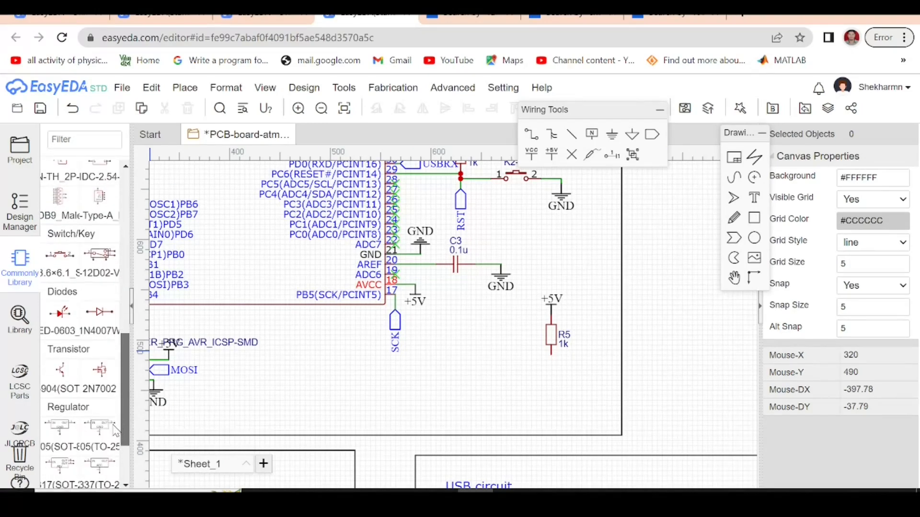
left_click(70, 330)
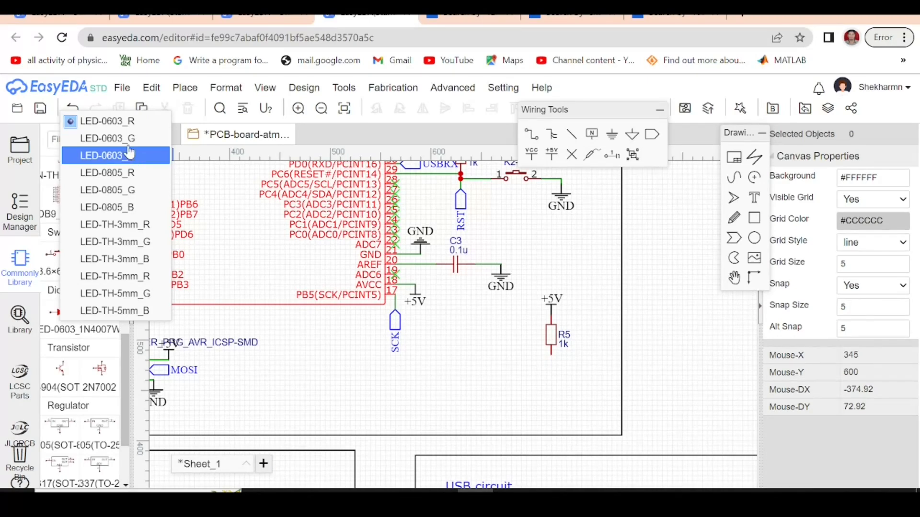
left_click(108, 138)
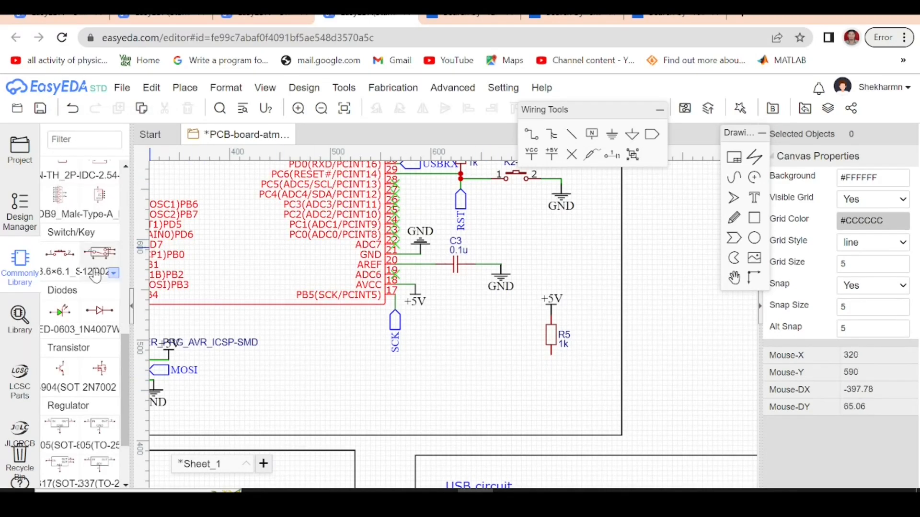
left_click(58, 329)
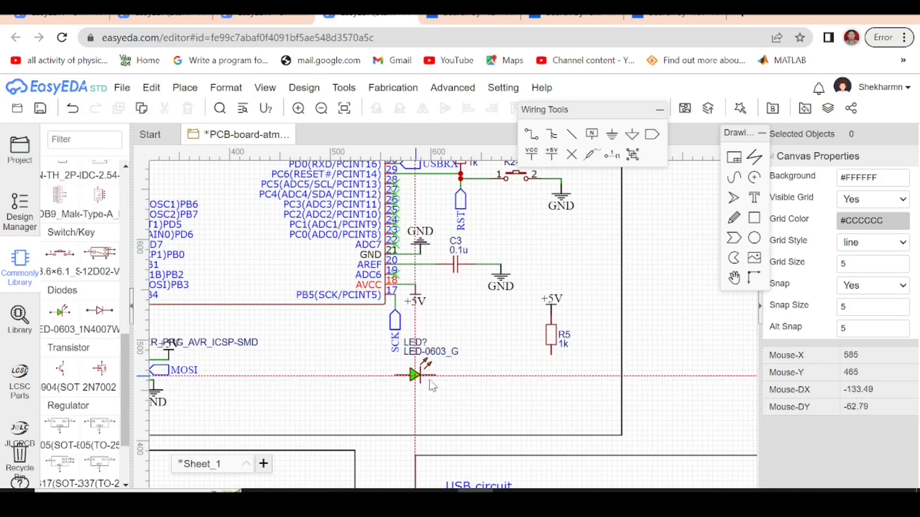
key("space")
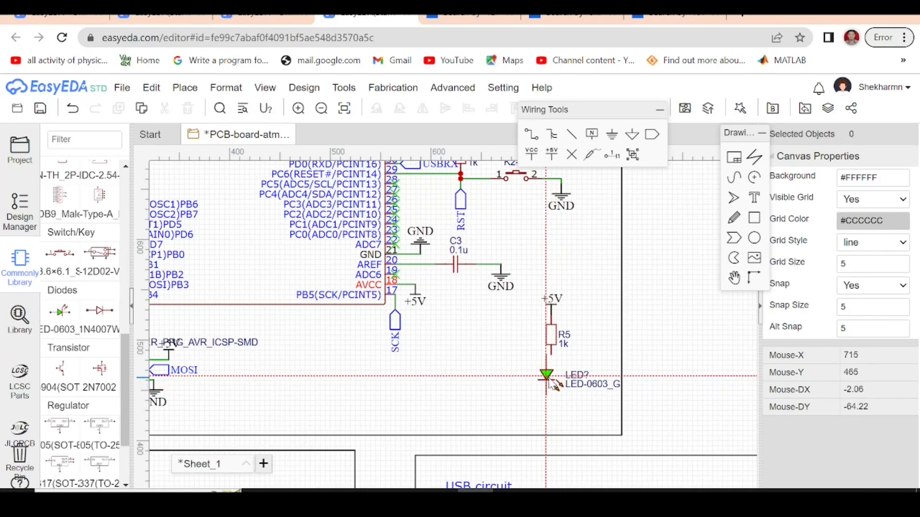
left_click(551, 380)
right_click(560, 382)
left_click_drag(546, 380, 546, 375)
left_click(491, 379)
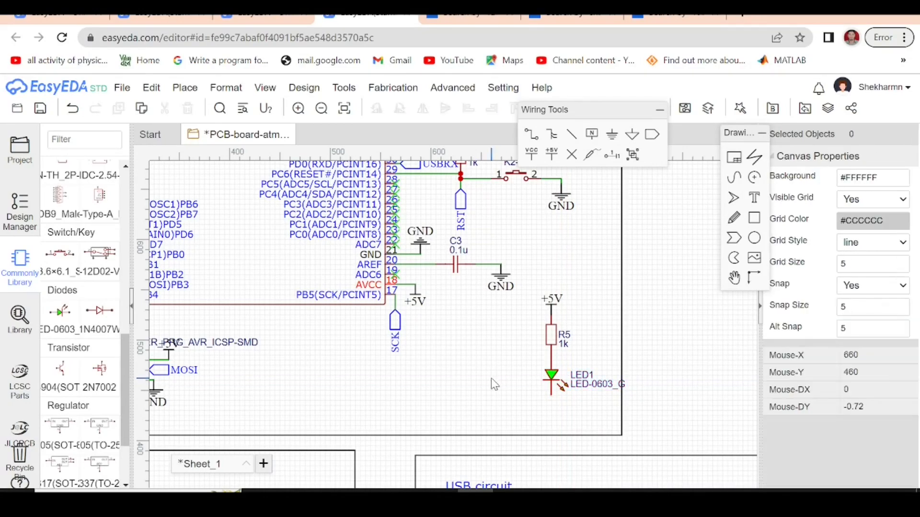
Copy the GND flag beside C3 and attach the copy to the lower end of the LED.
left_click(500, 284)
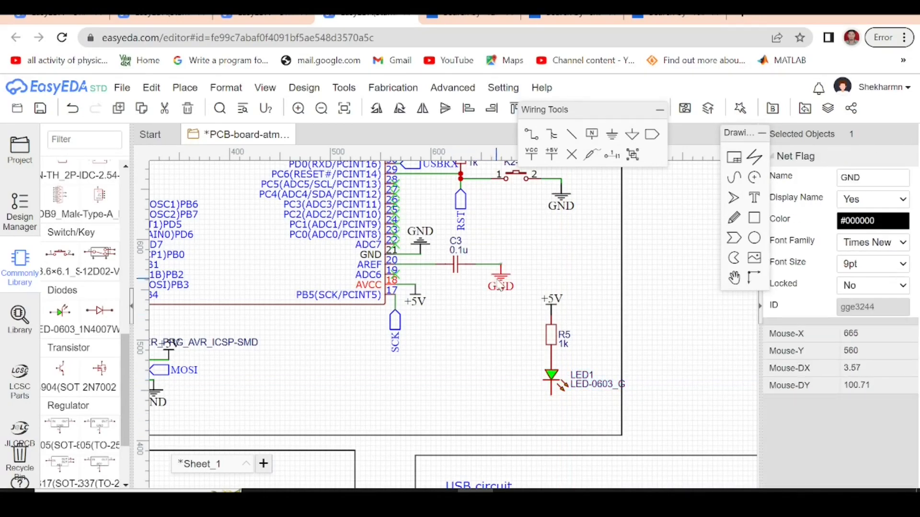
key("ctrl+v")
key("Escape")
left_click(502, 283)
key("ctrl+c")
key("ctrl+v")
left_click(551, 406)
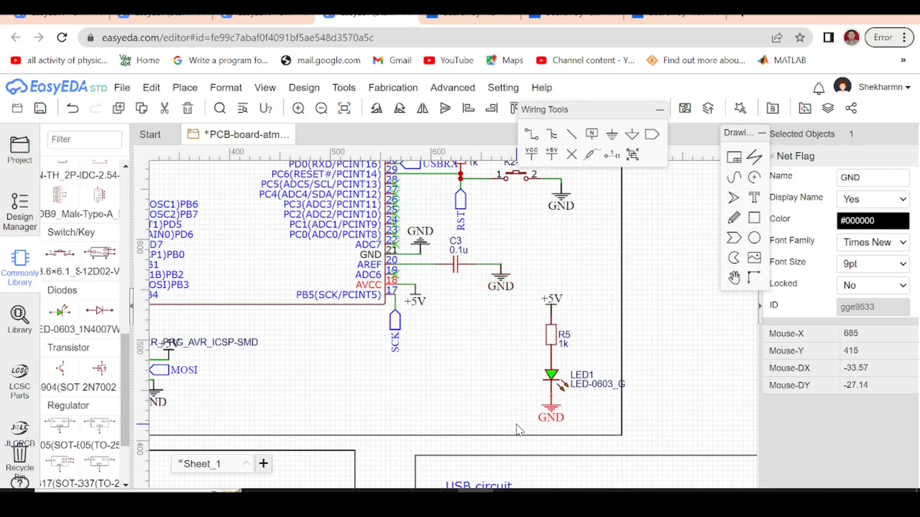
left_click(587, 394)
Move the "LED-0603_G" label to the opposite side of the LED, away from the frame line, and save the schematic.
scroll(590, 393, "down", 2)
left_click(517, 389)
left_click_drag(516, 390, 520, 390)
left_click(647, 382)
key("ctrl+s")
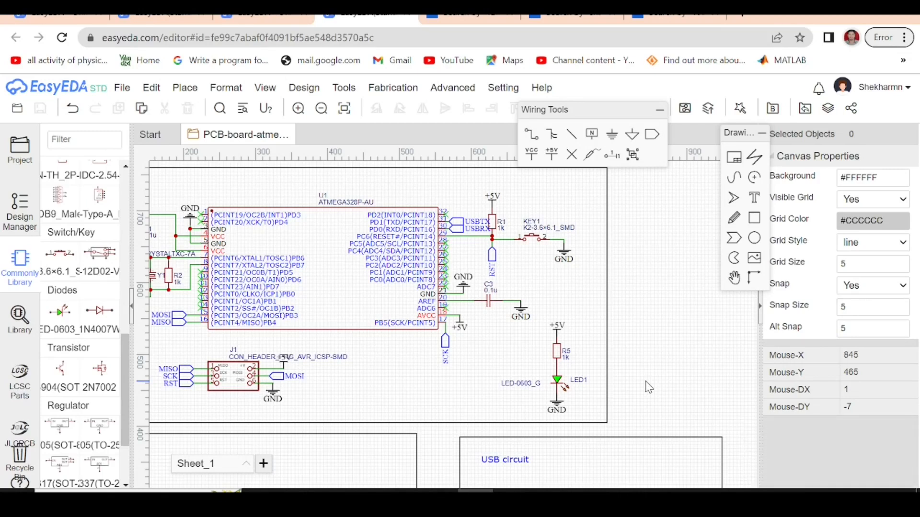
Convert the completed schematic to a PCB.
scroll(649, 422, "down", 7)
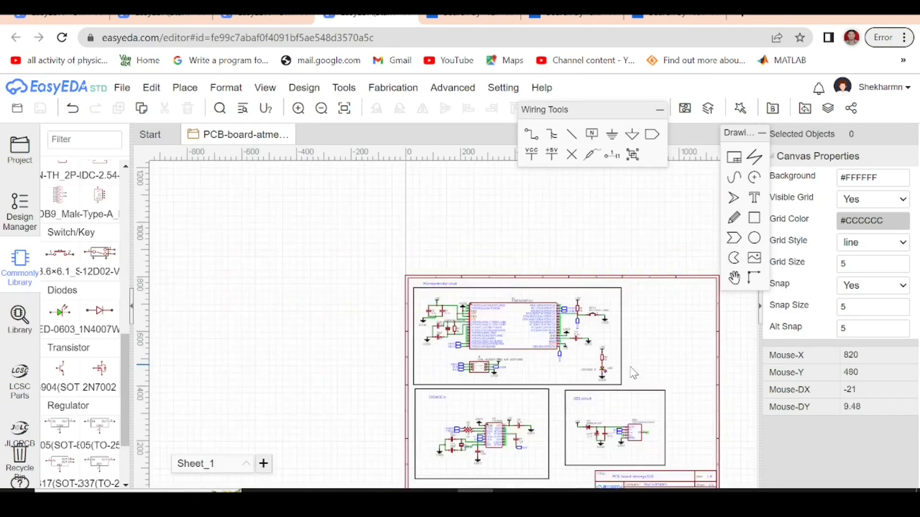
scroll(652, 449, "up", 5)
scroll(652, 451, "down", 2)
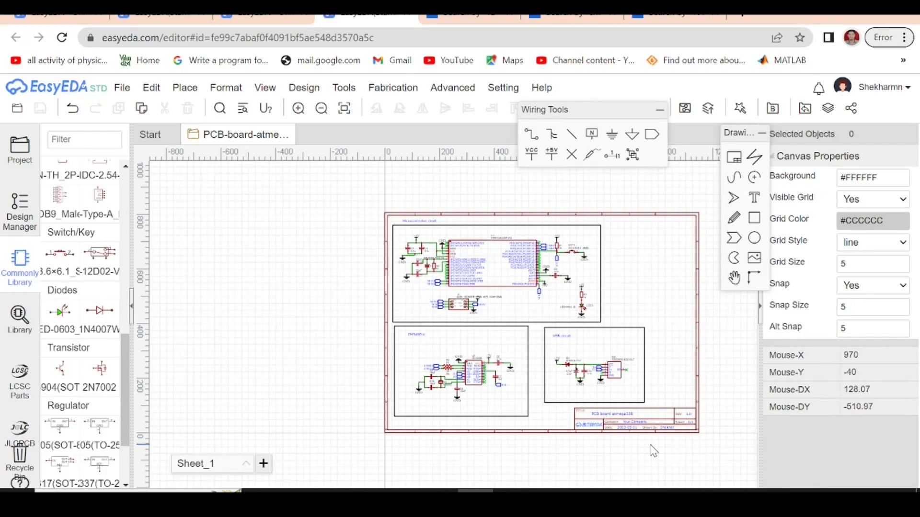
left_click(306, 89)
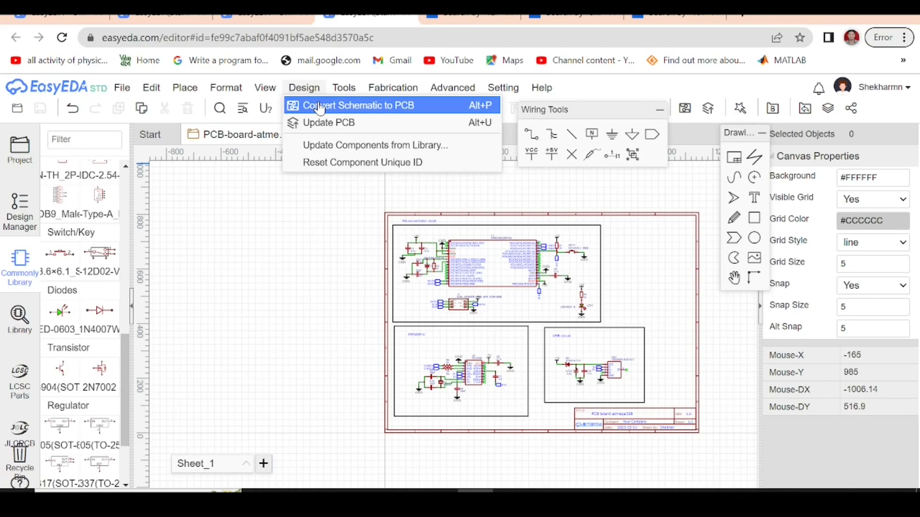
left_click(320, 106)
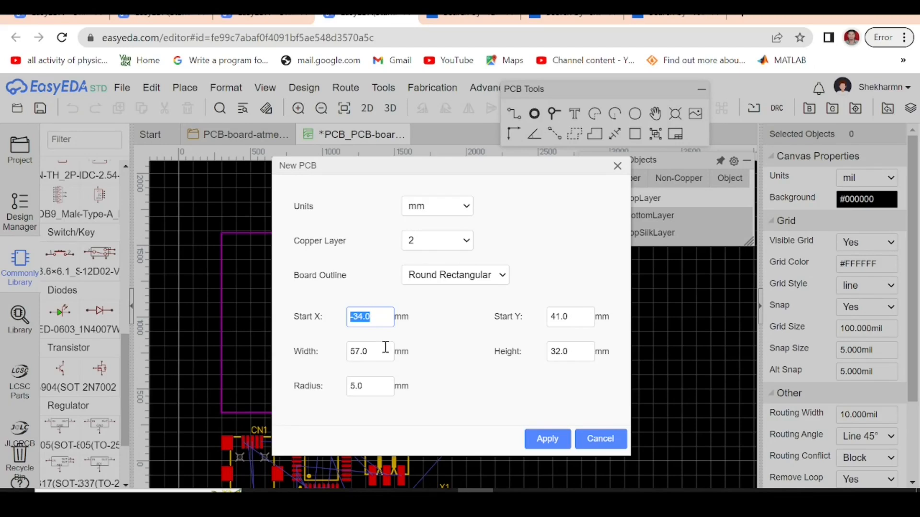
Choose mm as the new board's units and 2 copper layers.
left_click(450, 209)
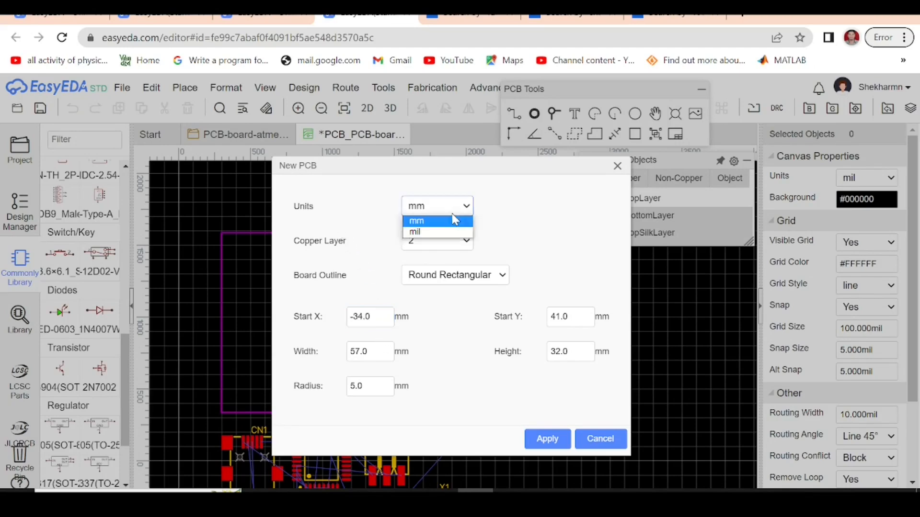
left_click(514, 219)
left_click(431, 211)
left_click(520, 224)
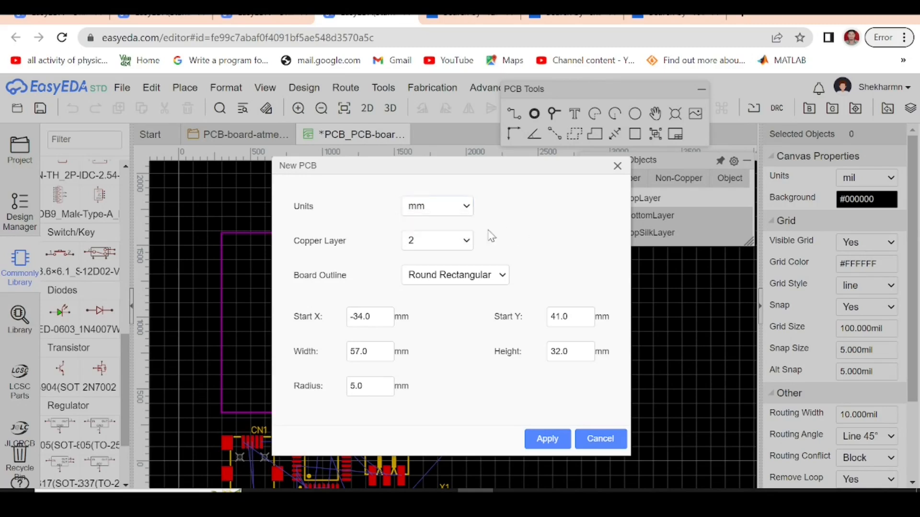
left_click(440, 243)
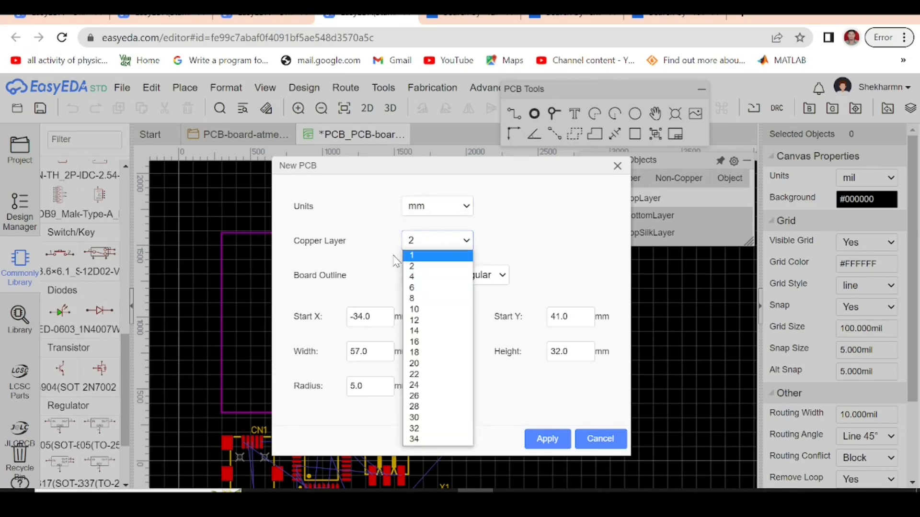
left_click(433, 266)
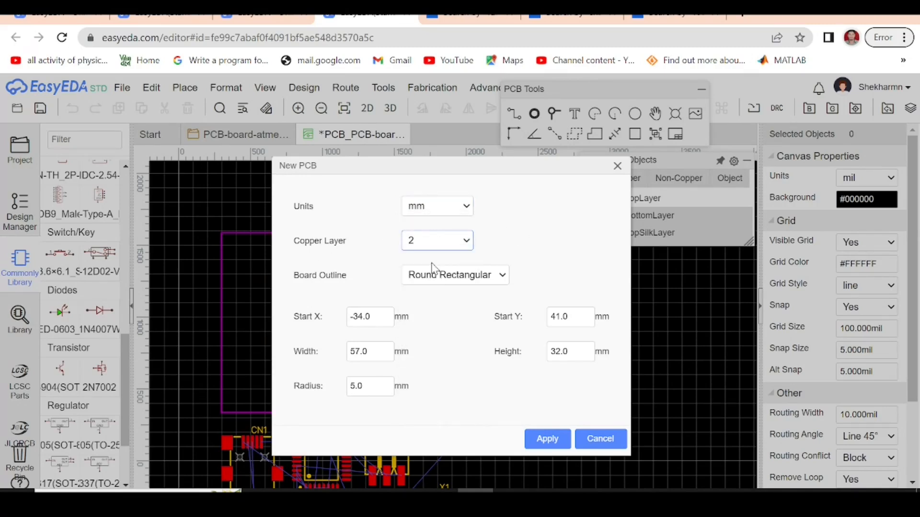
left_click(529, 244)
Set the round rectangular board outline's Start X to 0 mm and width to 60 mm, and apply the new PCB settings.
left_click(379, 316)
left_click(375, 318)
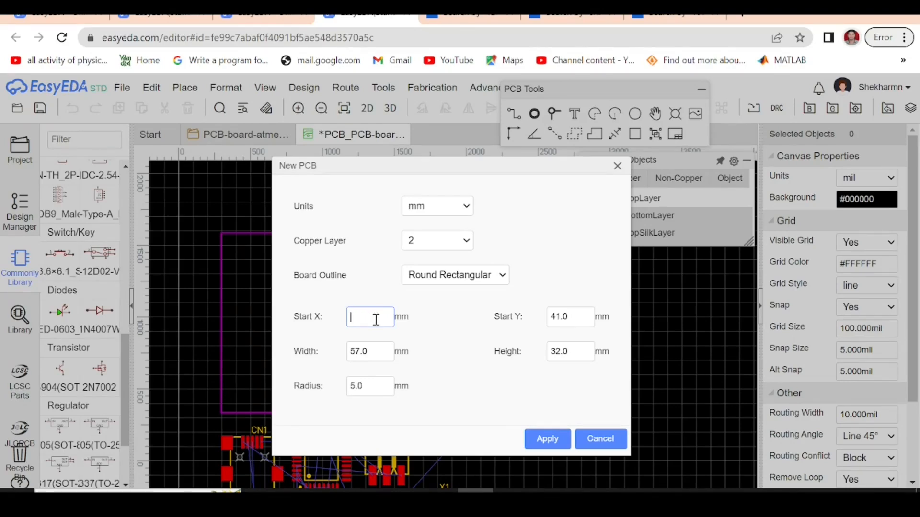
left_click(444, 327)
left_click(377, 355)
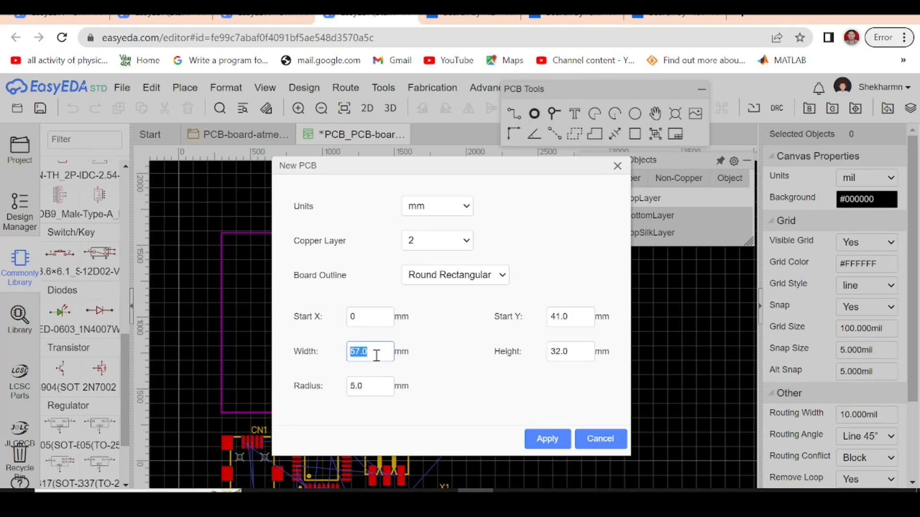
type("60")
left_click(451, 366)
left_click(546, 439)
Bring the full layer list into view and make each layer active in turn from BottomLayer to Document, ending on TopLayer.
scroll(571, 325, "down", 2)
scroll(502, 344, "down", 2)
scroll(472, 342, "up", 2)
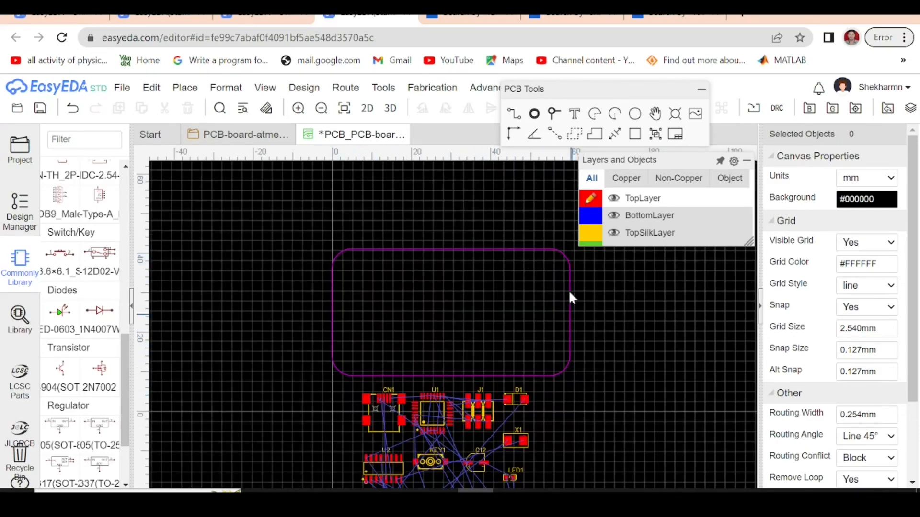
mouse_move(642, 225)
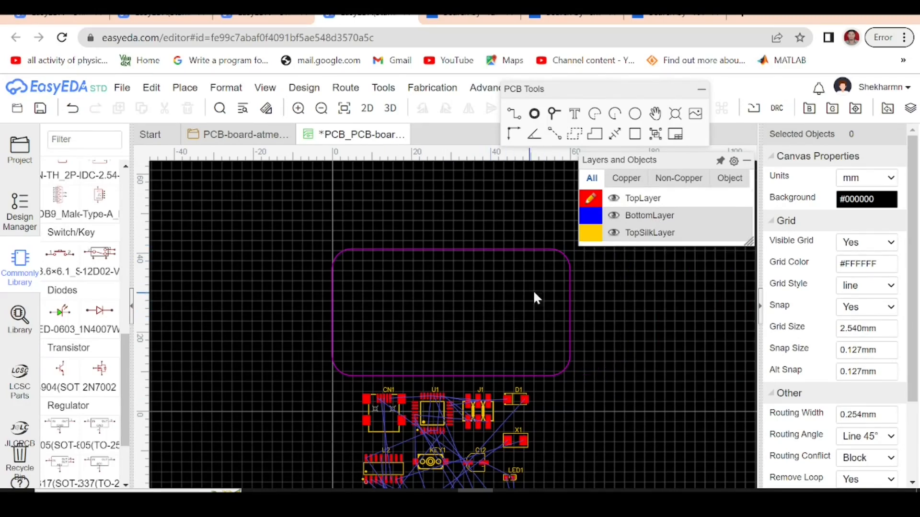
mouse_move(637, 166)
left_click_drag(637, 164, 584, 208)
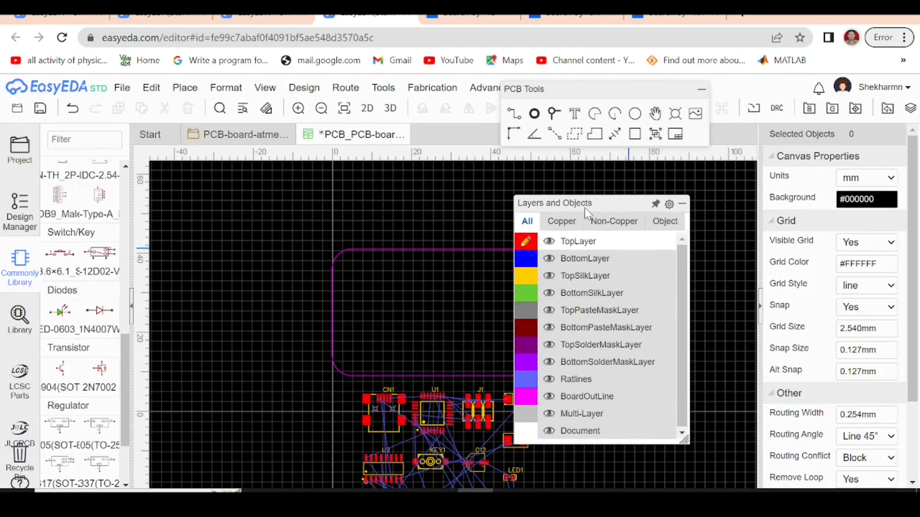
left_click(525, 262)
left_click(527, 277)
left_click(527, 296)
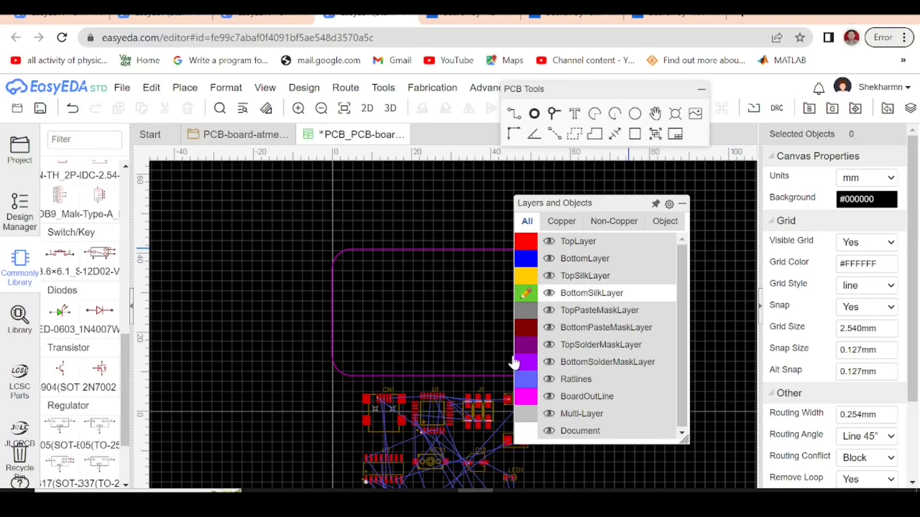
left_click(527, 312)
left_click(527, 328)
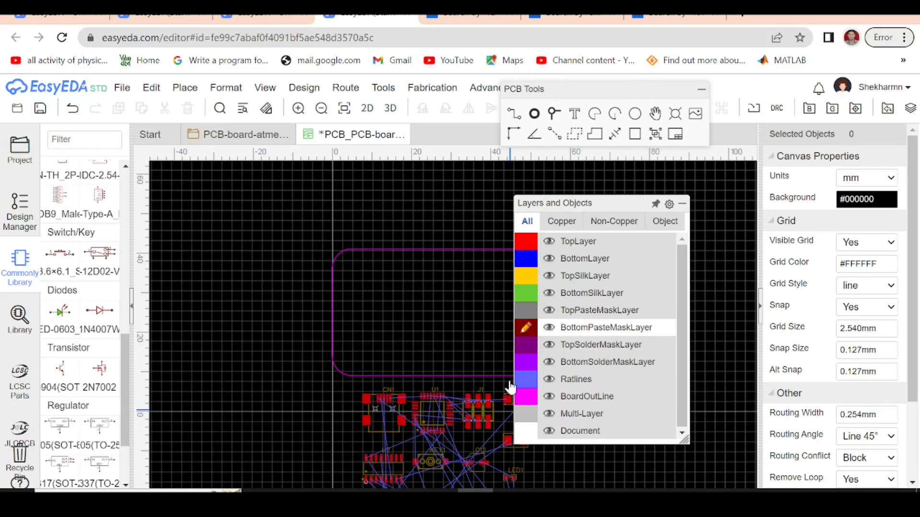
left_click(527, 345)
left_click(526, 362)
left_click(527, 379)
left_click(527, 396)
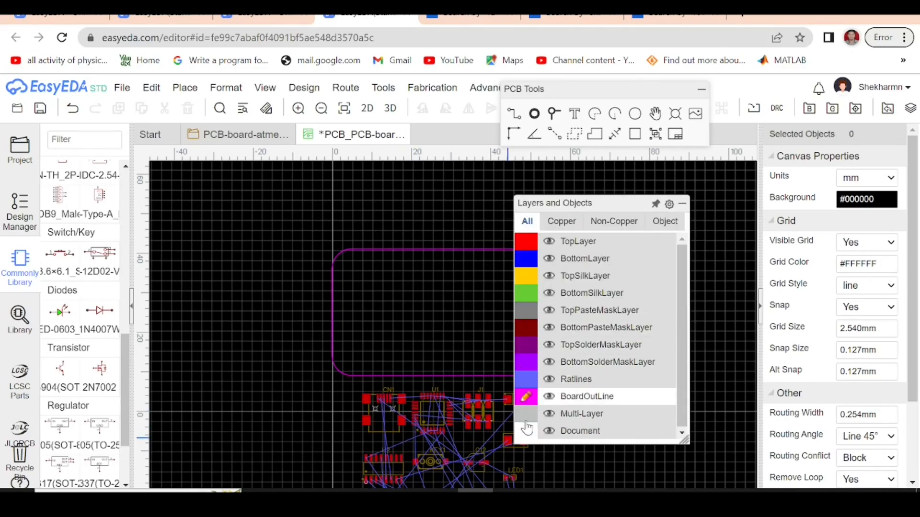
left_click(527, 414)
left_click(527, 431)
left_click(526, 241)
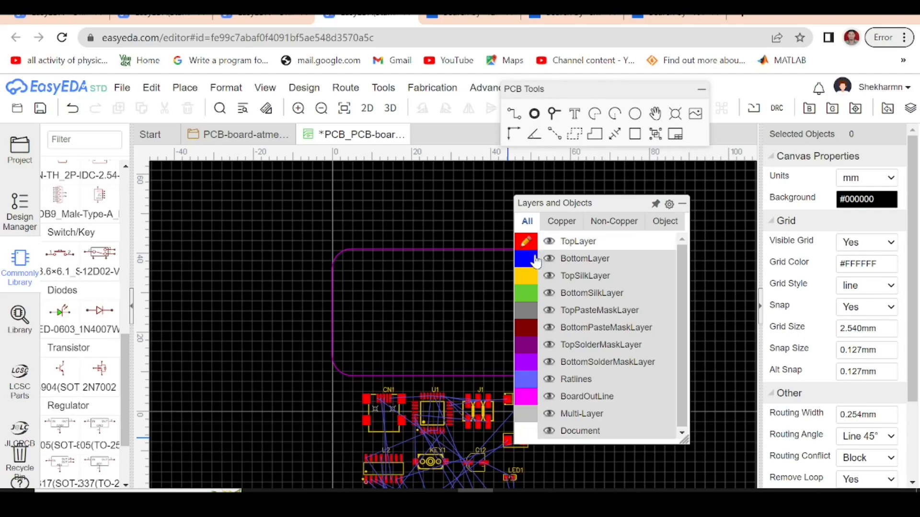
Review the copper and non-copper layer groups, return to the list of all layers with TopLayer active, and move it off the board.
left_click(565, 223)
left_click_drag(575, 359, 612, 233)
left_click(564, 289)
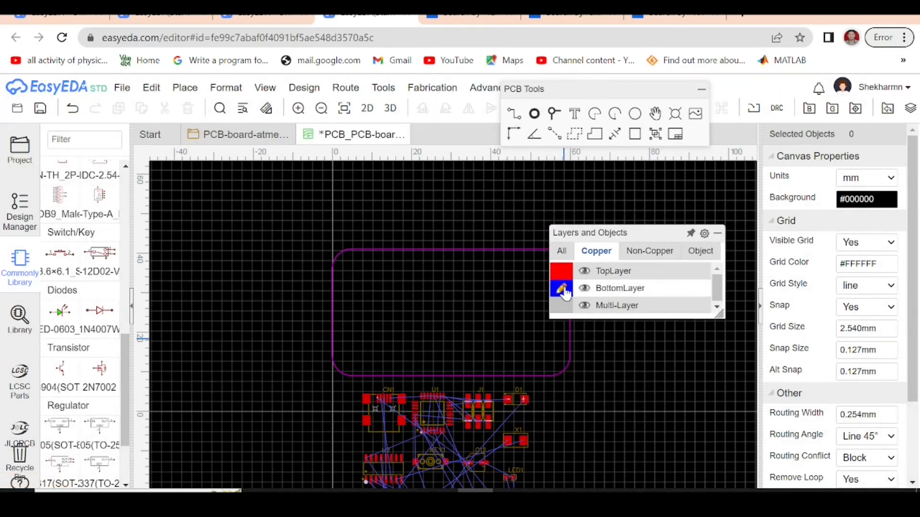
left_click(561, 308)
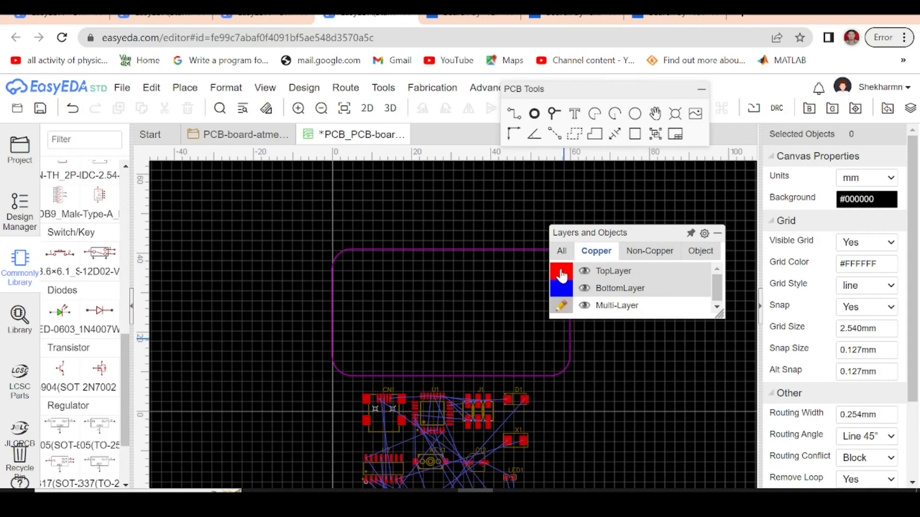
left_click(562, 273)
left_click(648, 250)
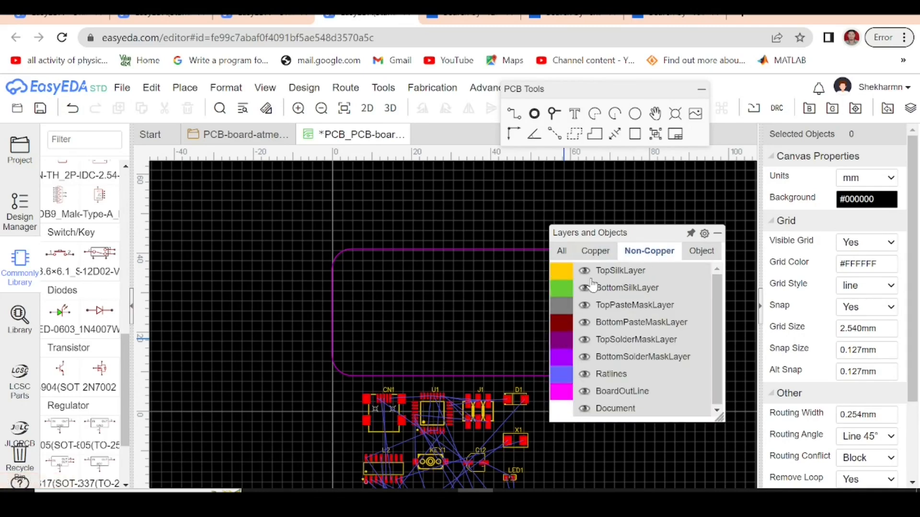
left_click(568, 250)
left_click_drag(621, 238, 792, 122)
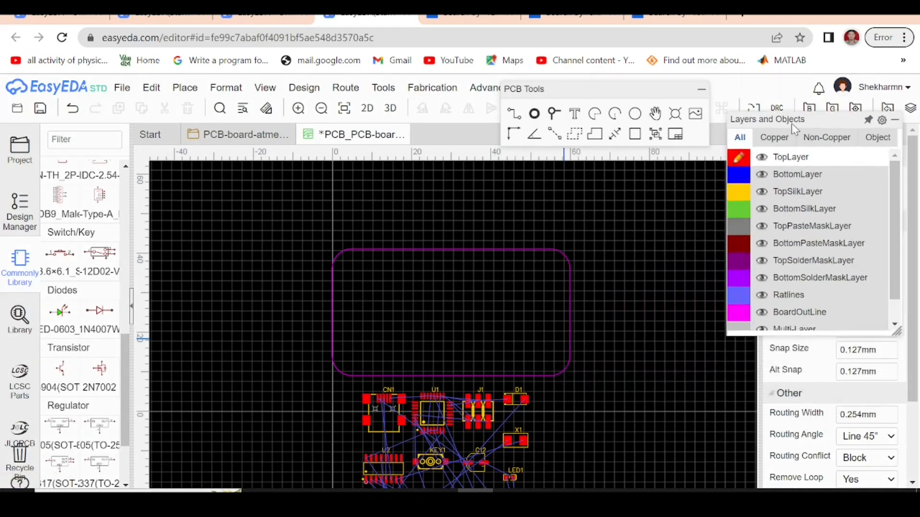
Examine the board outline and the unplaced component footprints below it, and switch back to the schematic.
scroll(439, 262, "up", 4)
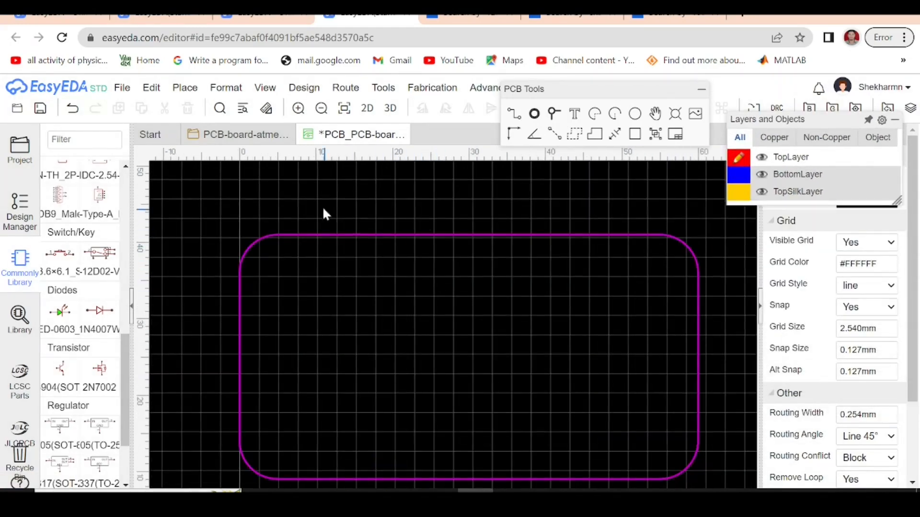
scroll(349, 266, "down", 4)
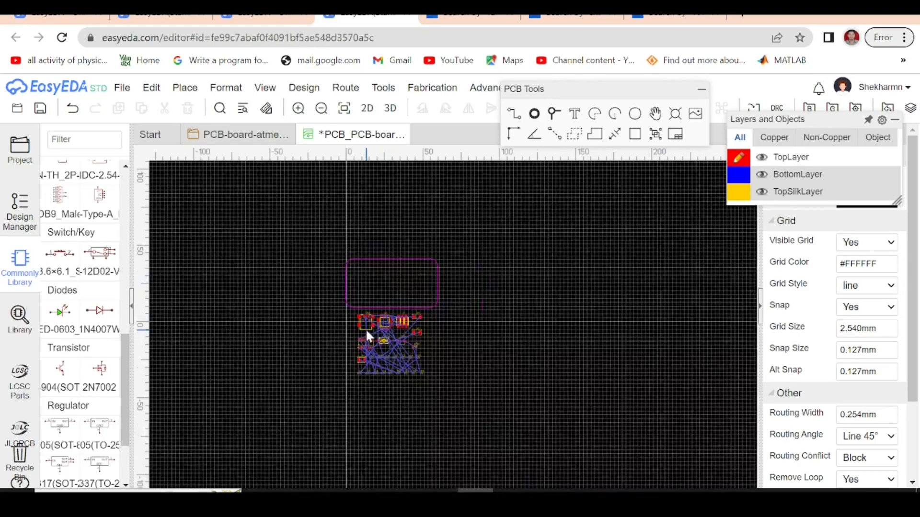
scroll(365, 334, "up", 2)
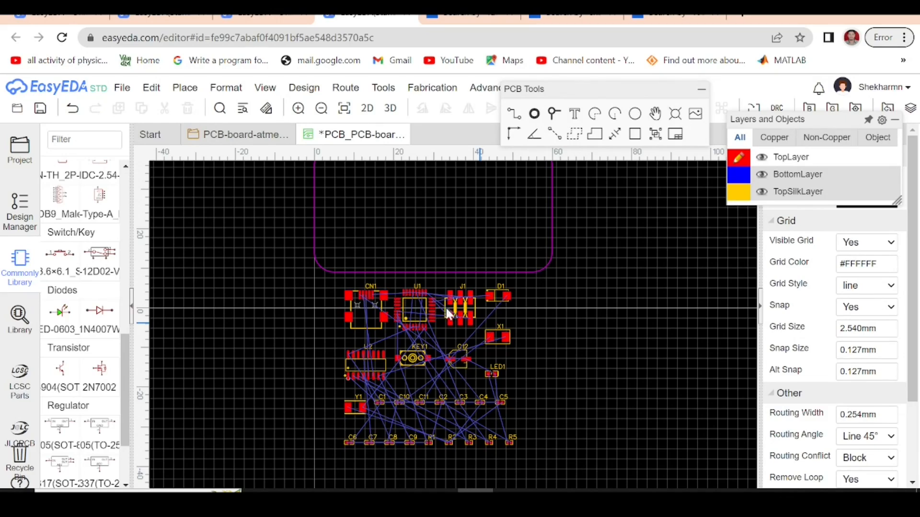
left_click(240, 135)
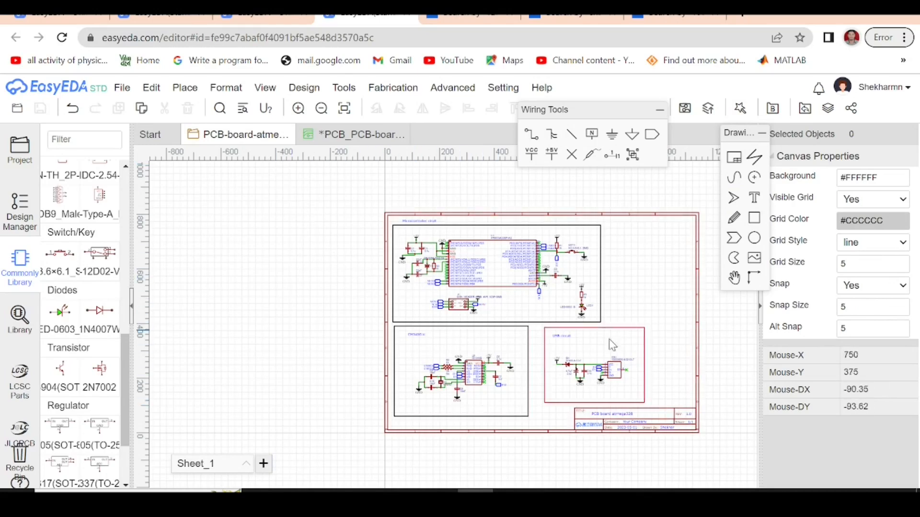
Select the USB circuit components in the schematic and move their PCB footprints away from the other parts, to the right of the board outline.
scroll(640, 393, "up", 2)
scroll(637, 387, "up", 1)
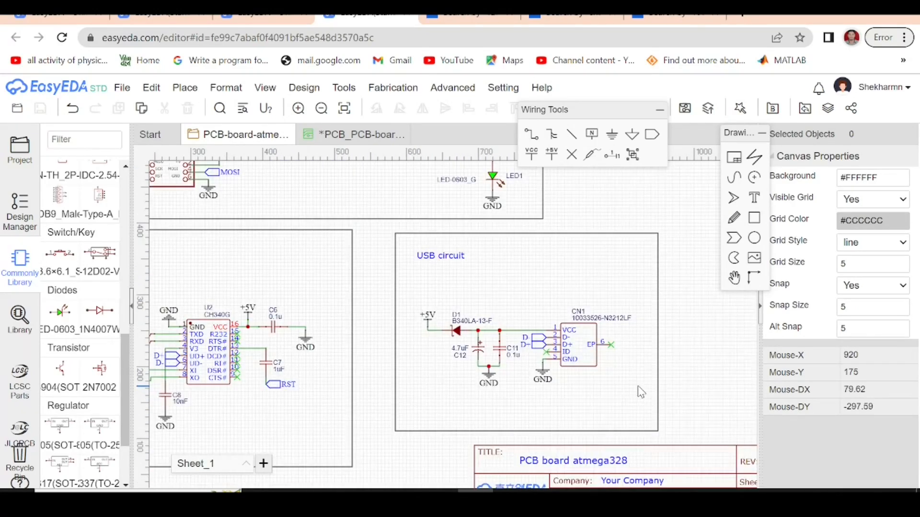
left_click_drag(411, 243, 649, 427)
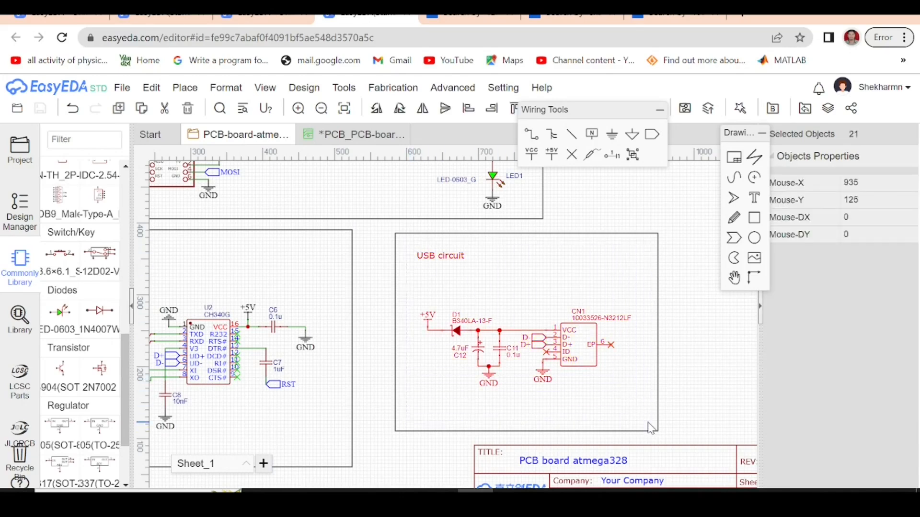
left_click(352, 136)
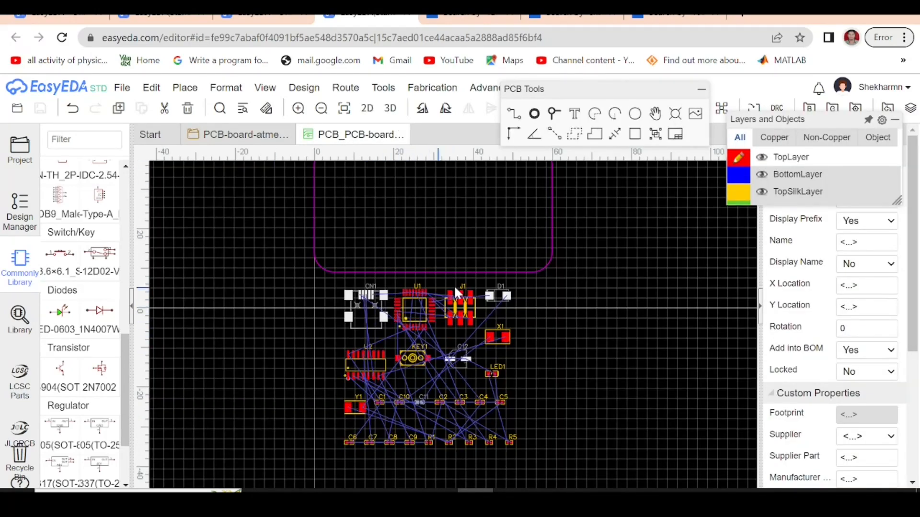
left_click_drag(363, 311, 596, 300)
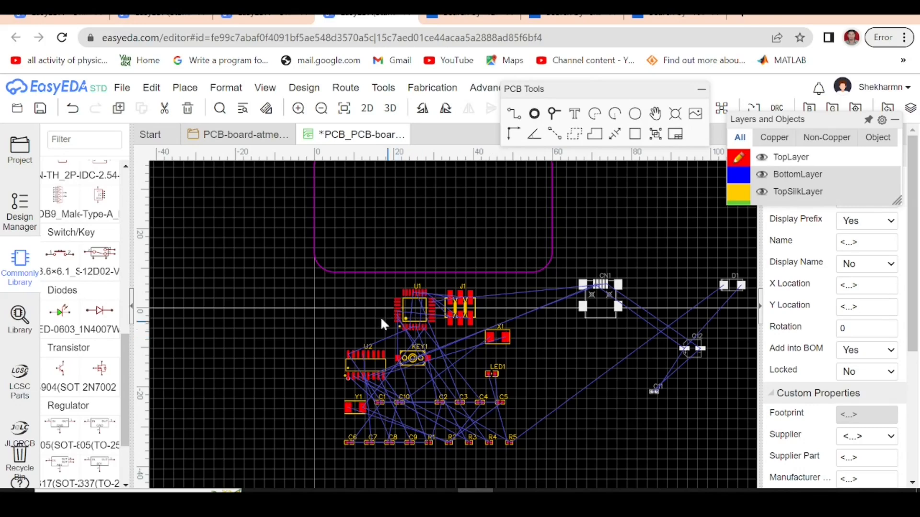
left_click_drag(593, 303, 584, 253)
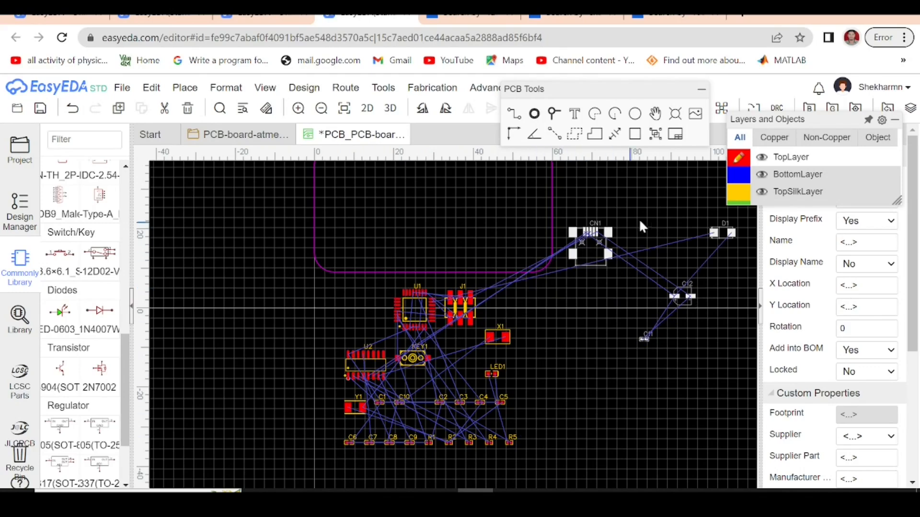
left_click(696, 300)
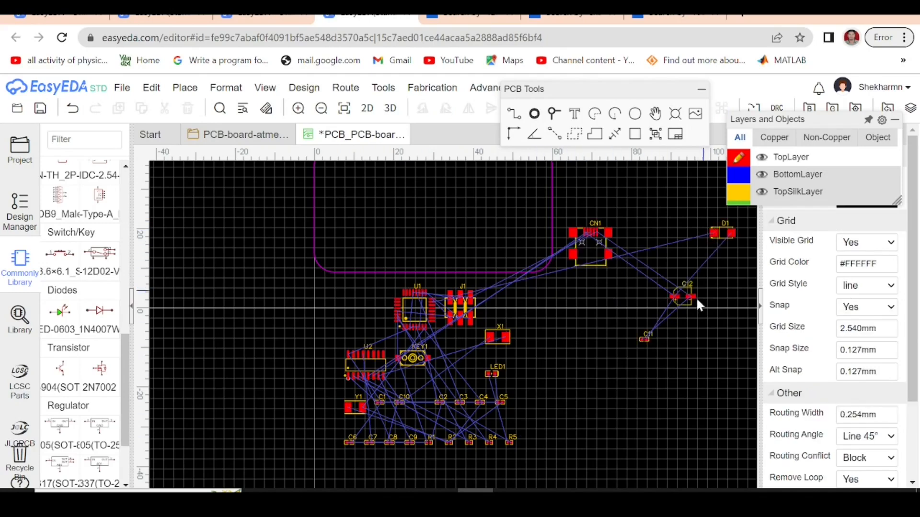
left_click(245, 135)
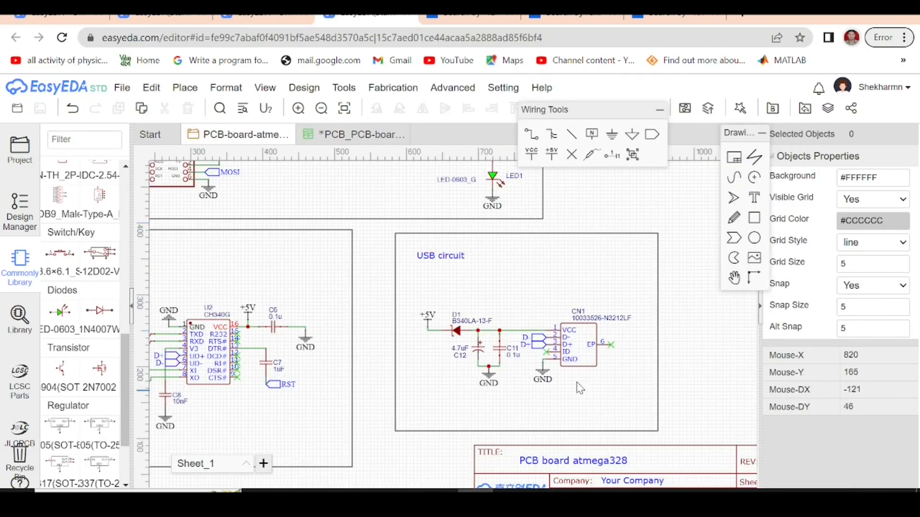
left_click(350, 135)
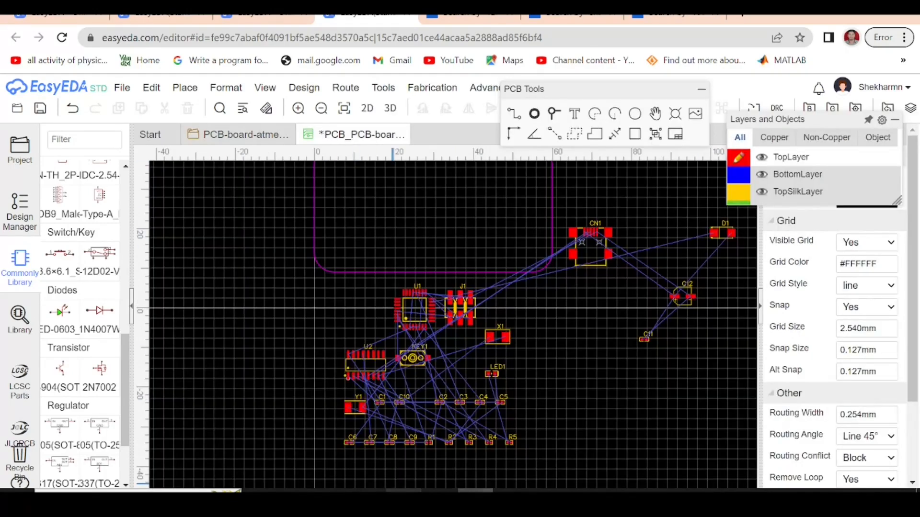
mouse_move(475, 500)
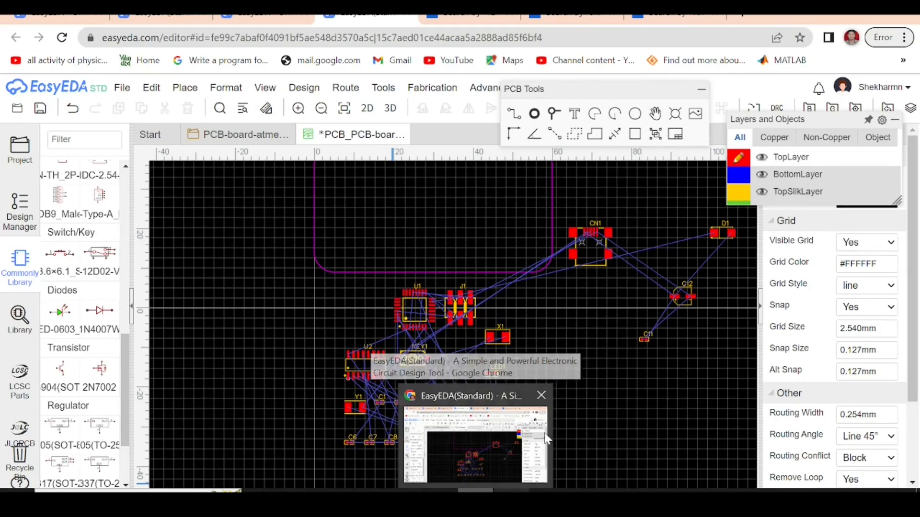
Move the USB connector CN1 inside the board outline and rotate it to 270 degrees.
scroll(433, 424, "down", 3)
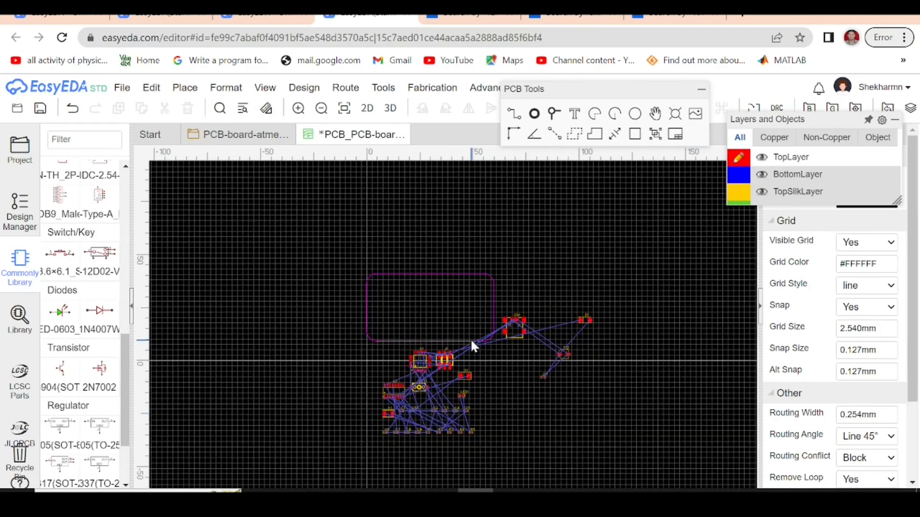
scroll(470, 338, "up", 3)
left_click(547, 332)
left_click_drag(547, 331, 315, 295)
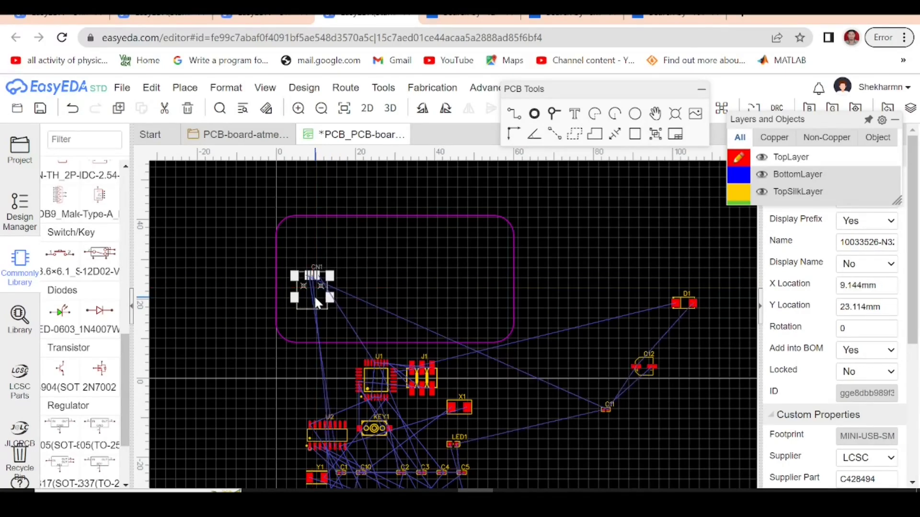
key("space")
key("space")
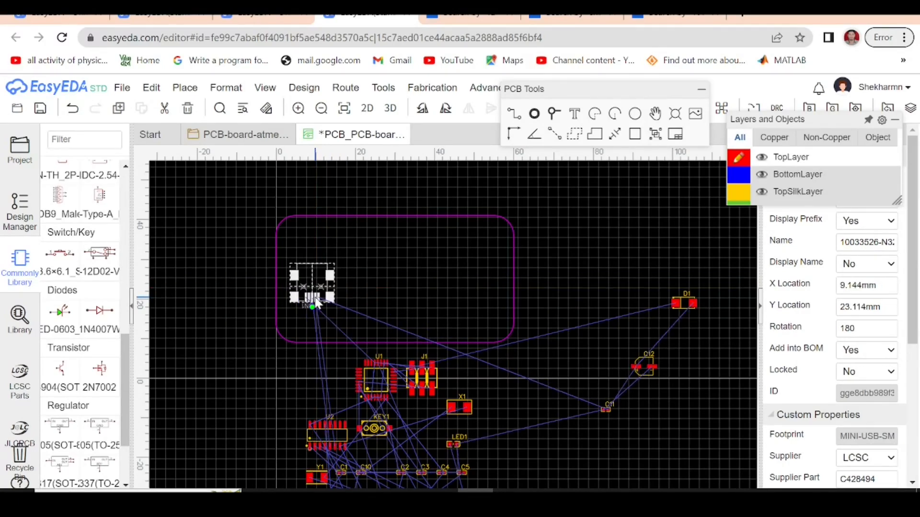
key("space")
Position CN1 against the left edge of the board outline, at about X 6.1 mm, Y 25.1 mm.
left_click_drag(305, 292, 293, 283)
scroll(272, 271, "up", 5)
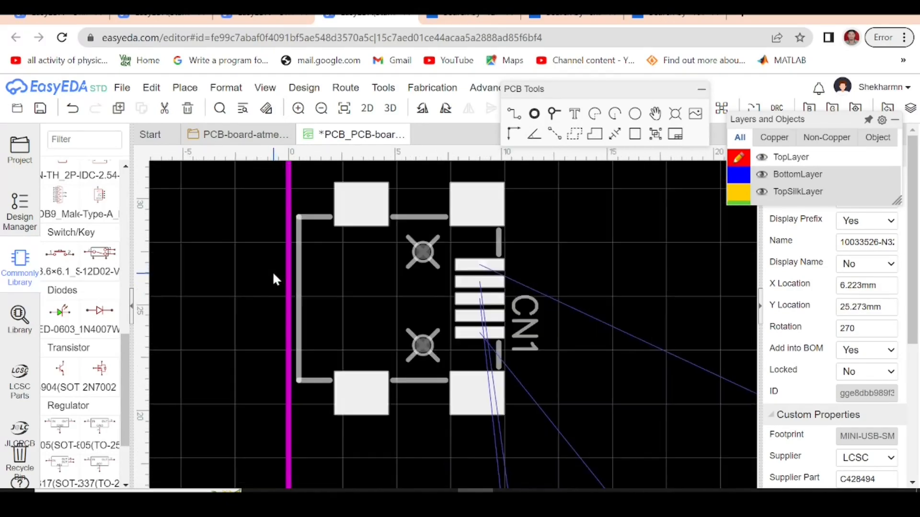
left_click_drag(374, 295, 369, 299)
scroll(354, 314, "down", 5)
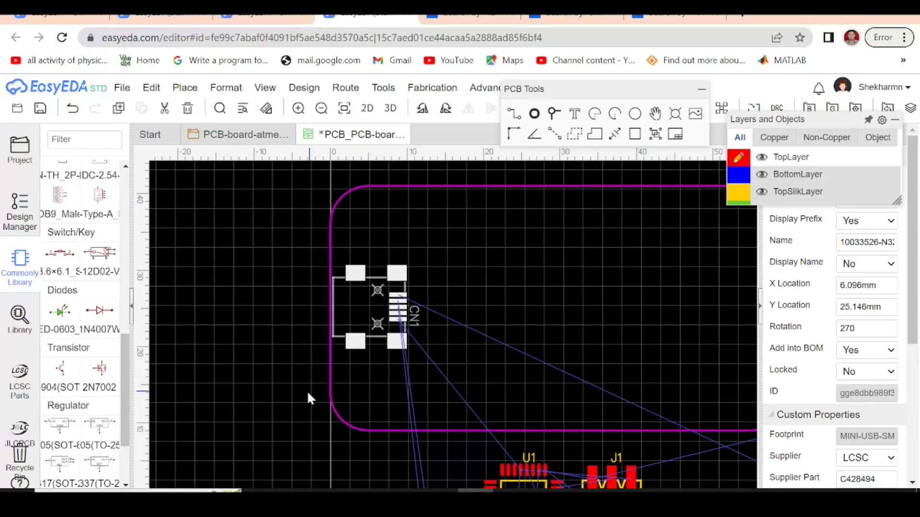
Move capacitor C12 inside the board outline, above CN1 at about X 12.1 mm, Y 35.2 mm.
scroll(235, 352, "down", 2)
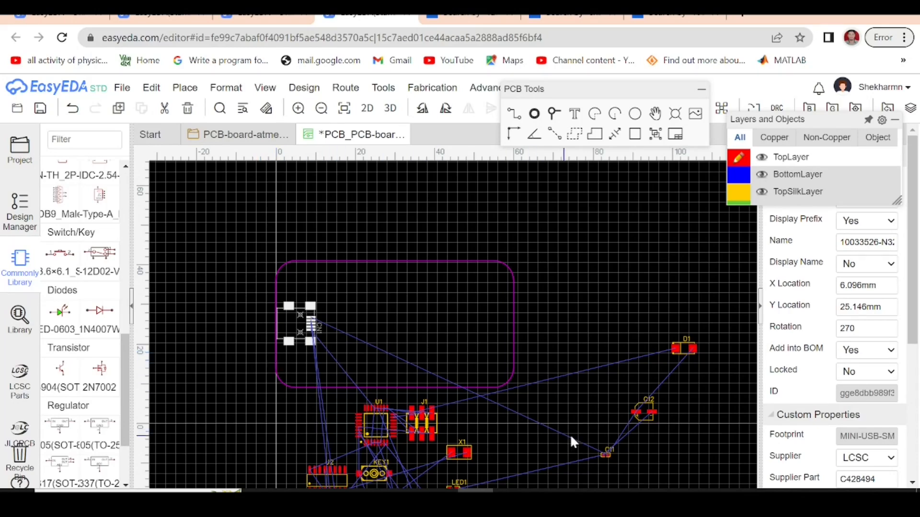
left_click_drag(636, 418, 325, 290)
scroll(307, 292, "up", 5)
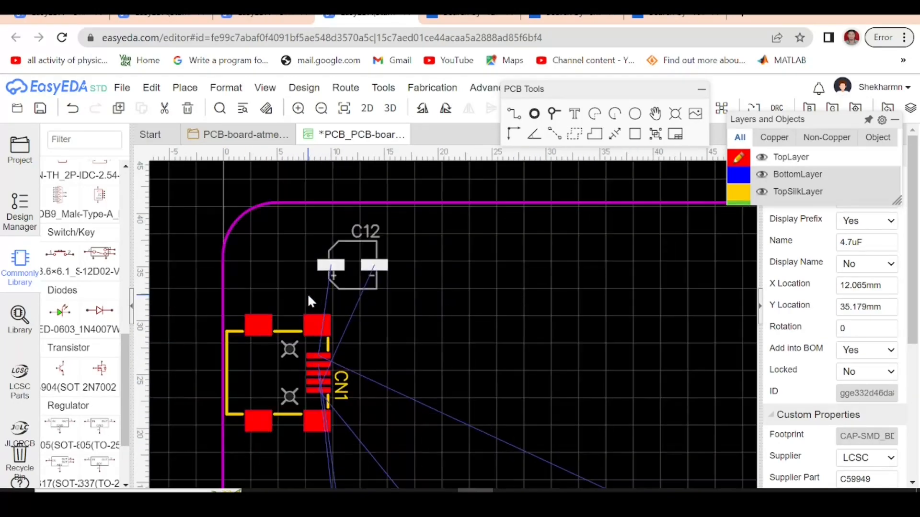
scroll(340, 357, "up", 3)
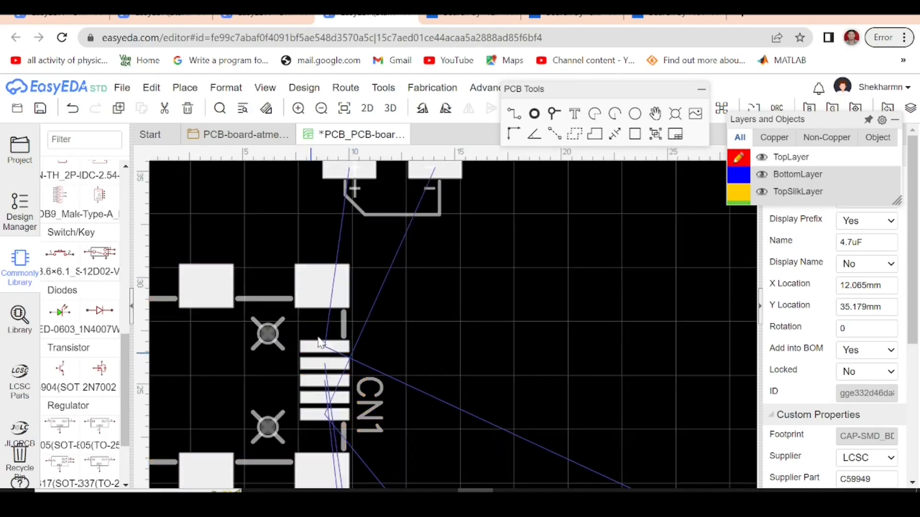
Move capacitor C11 and diode D1 to the right of CN1, with D1 just below C11.
scroll(355, 350, "down", 3)
scroll(362, 349, "down", 4)
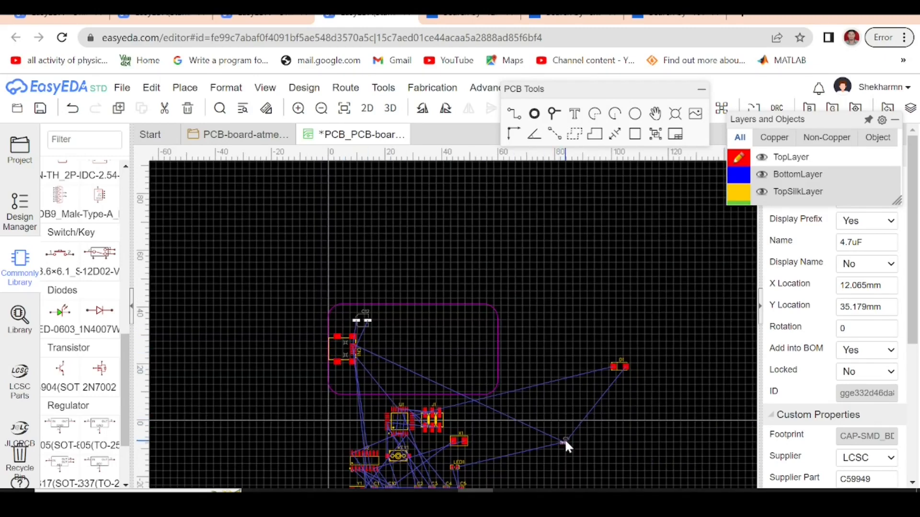
left_click_drag(564, 440, 376, 341)
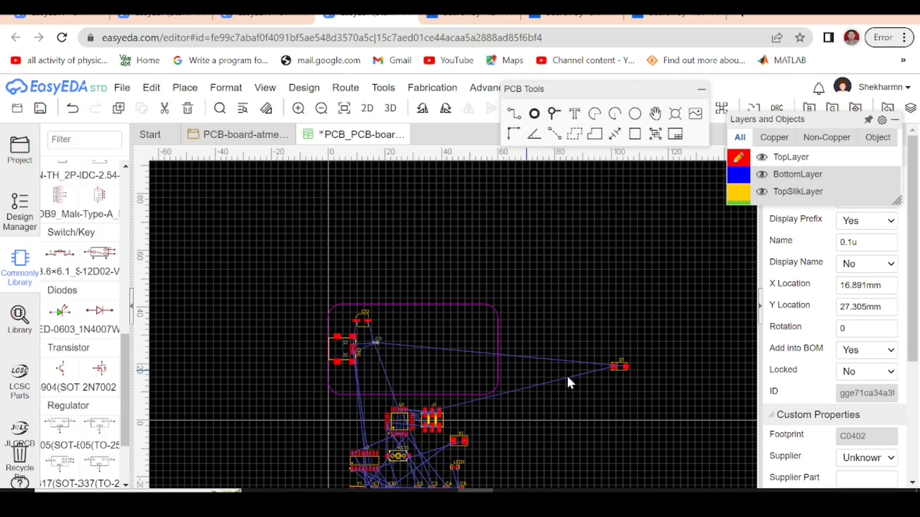
left_click_drag(618, 369, 374, 363)
scroll(372, 363, "up", 5)
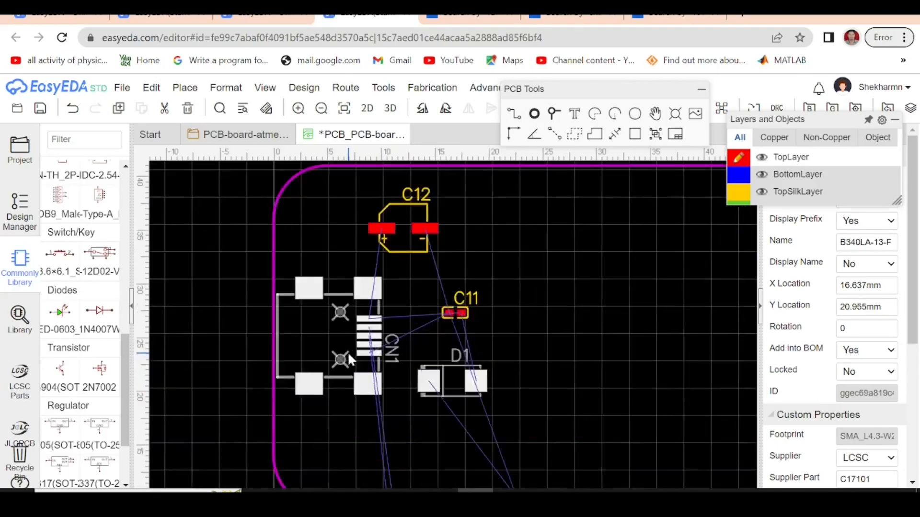
Shift C12 slightly down and right so it sits closer to the upper-right corner of CN1.
left_click_drag(426, 189, 449, 227)
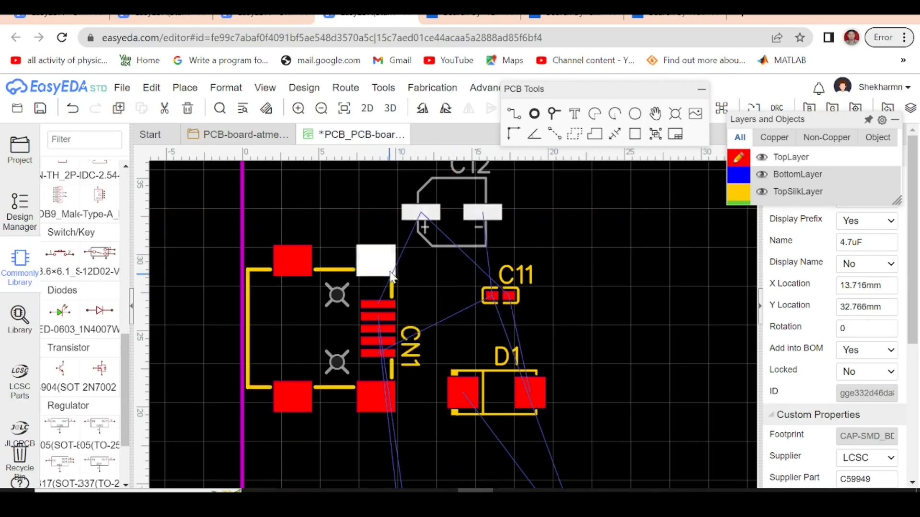
mouse_move(433, 217)
left_mouse_down()
mouse_move(488, 236)
mouse_move(627, 236)
mouse_move(334, 228)
mouse_move(177, 241)
mouse_move(682, 238)
mouse_move(424, 232)
mouse_move(452, 317)
mouse_move(455, 379)
mouse_move(437, 266)
mouse_move(443, 218)
mouse_move(444, 228)
left_mouse_up()
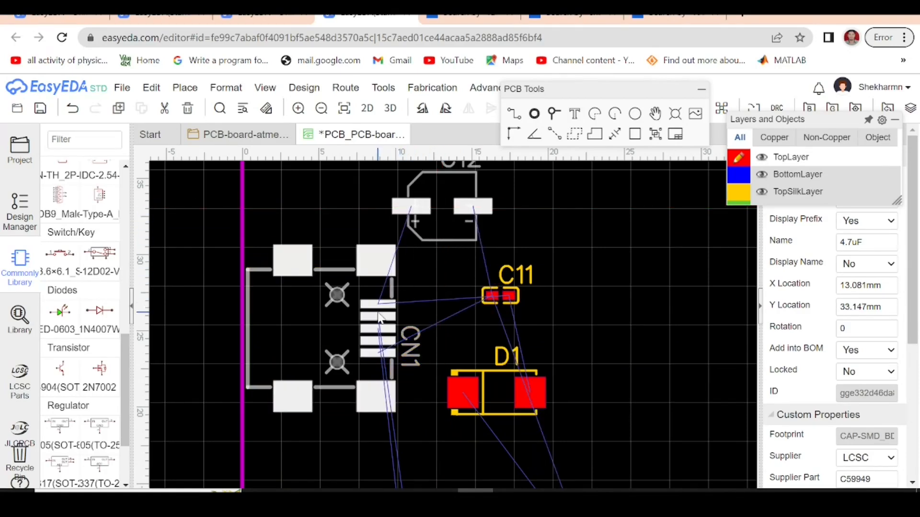
left_click_drag(430, 210, 441, 228)
Move C11 directly below C12, at about X 13.5 mm, Y 29 mm, and rotate it to 180 degrees.
left_click_drag(510, 296, 448, 271)
key("space")
key("space")
key("space")
key("space")
key("space")
key("space")
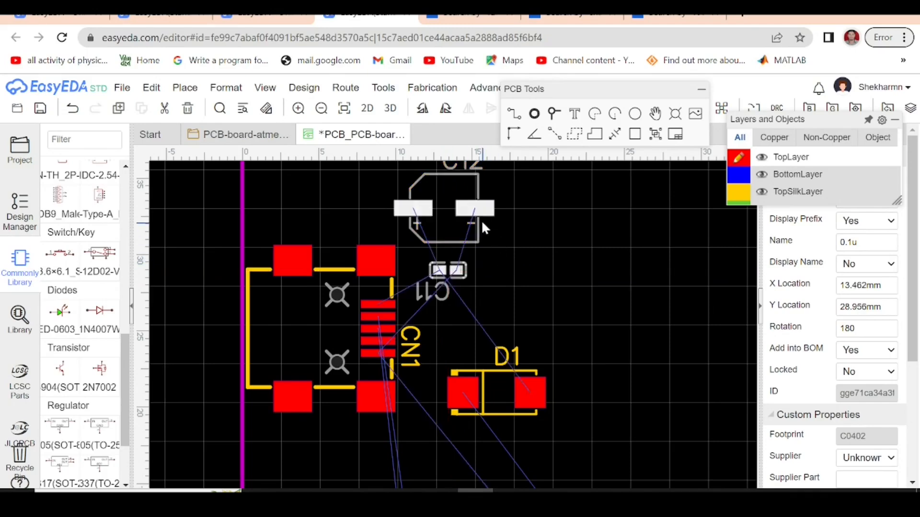
Move the C11 label to the right of its capacitor and rotate it upright to 0 degrees.
left_click_drag(444, 292, 480, 276)
key("space")
key("space")
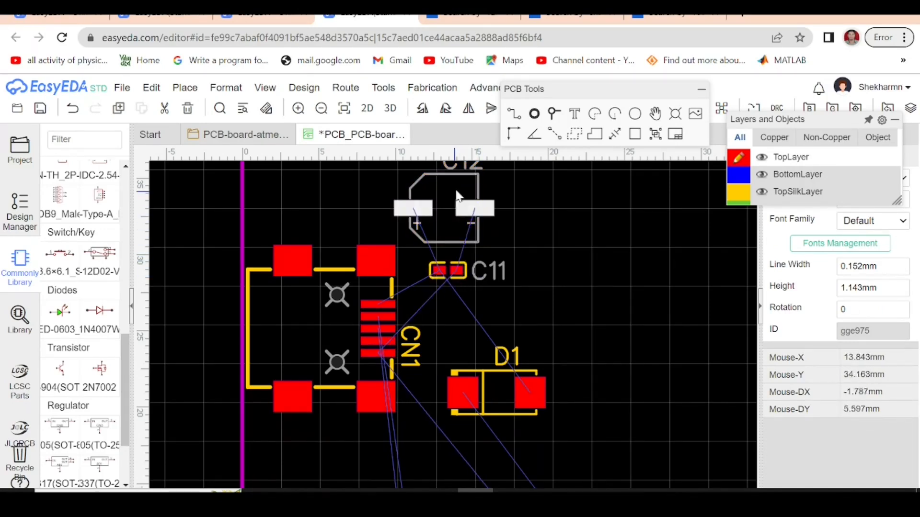
Move diode D1 to the right of the C11 label, level with C11, and rotate it by 180 degrees.
scroll(407, 245, "up", 4)
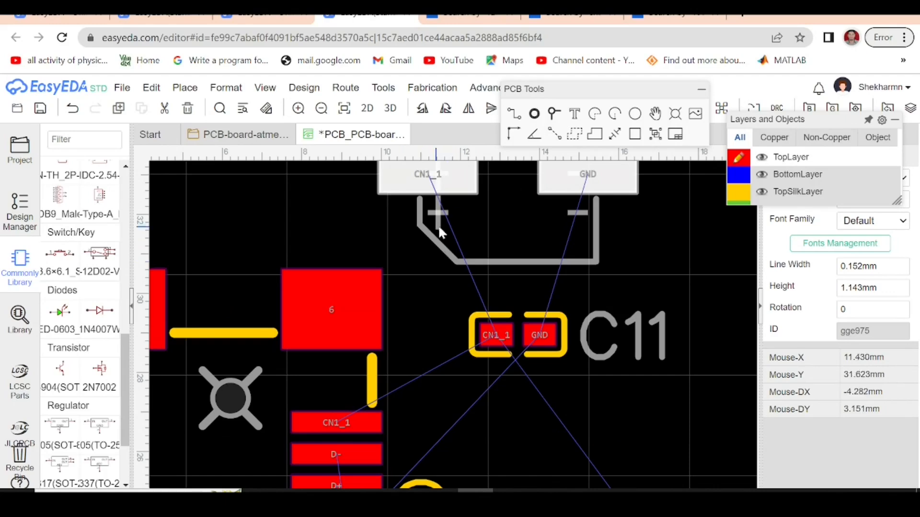
scroll(438, 321, "up", 2)
scroll(438, 324, "down", 5)
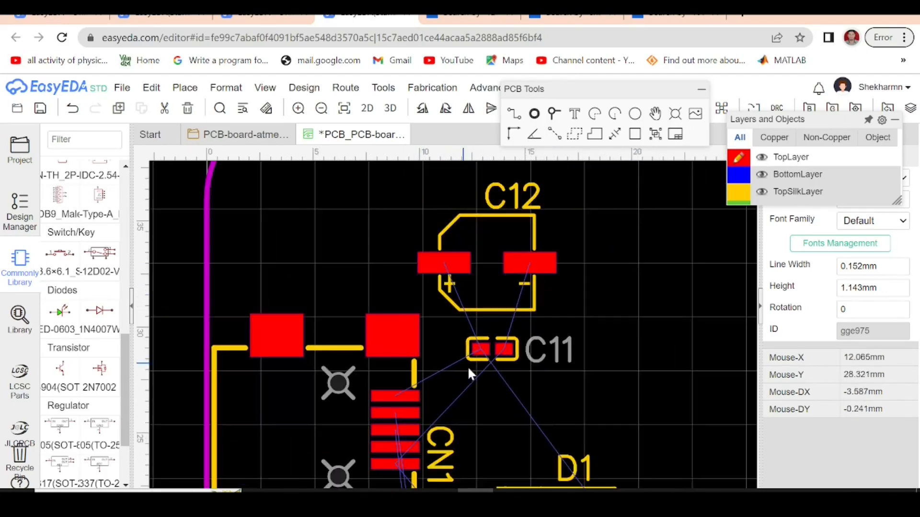
left_click_drag(478, 420, 534, 335)
key("space")
key("space")
left_click(516, 390)
scroll(475, 393, "down", 3)
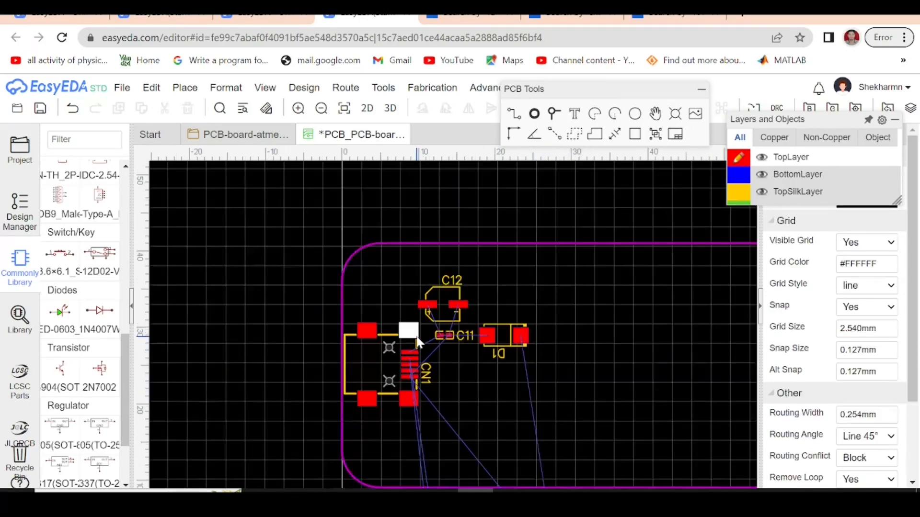
Move the CN1 label below its connector and turn the D1 label upright above the diode.
scroll(452, 341, "up", 5)
left_click_drag(454, 378, 387, 409)
key("space")
key("space")
left_click(563, 312)
scroll(593, 268, "down", 3)
scroll(444, 364, "up", 3)
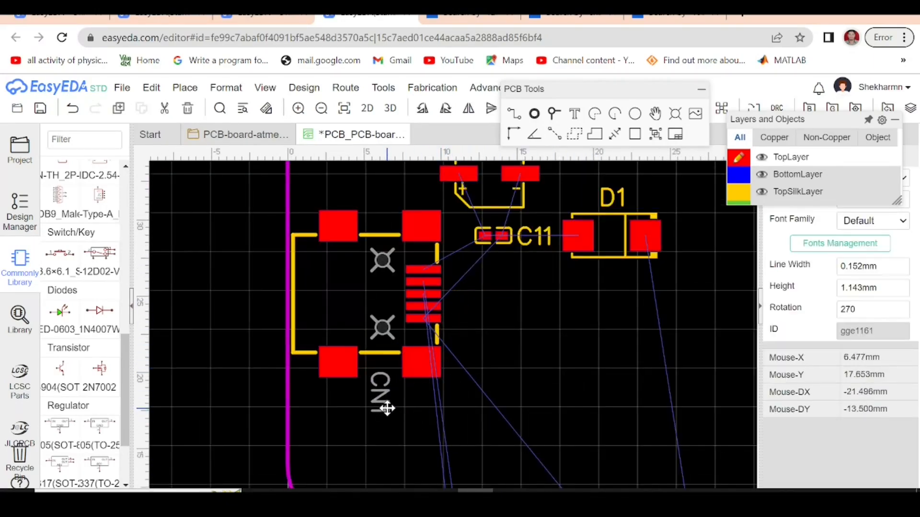
left_click(443, 436)
scroll(379, 321, "down", 3)
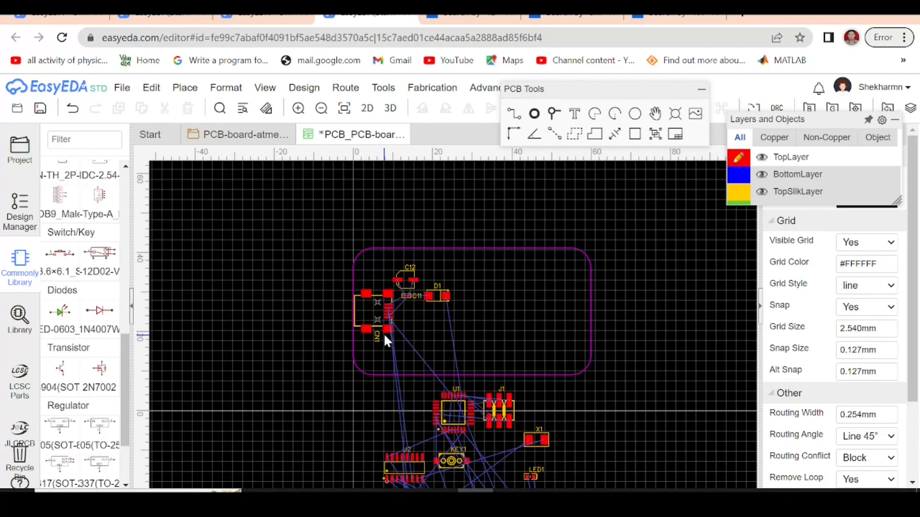
Select the CH340G circuit components in the schematic and move their PCB footprints to the lower right, outside the board outline.
scroll(469, 310, "down", 2)
scroll(539, 329, "down", 1)
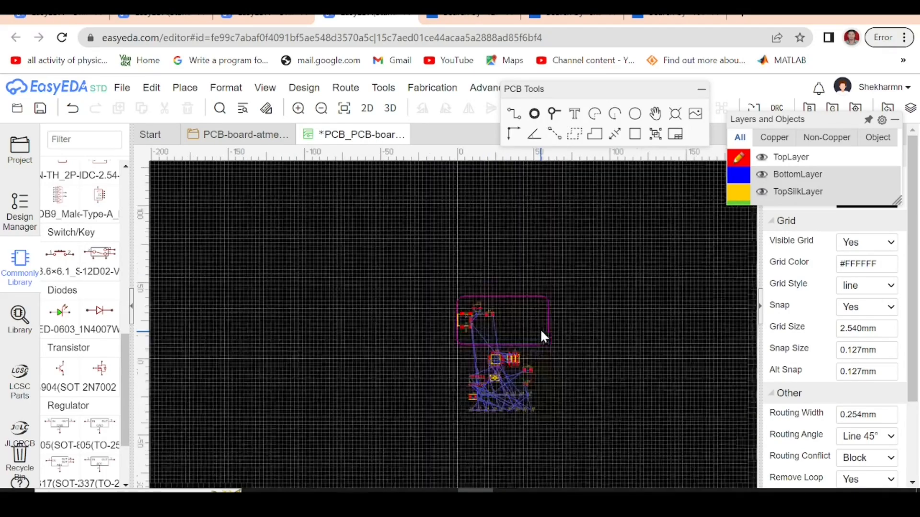
scroll(498, 372, "up", 1)
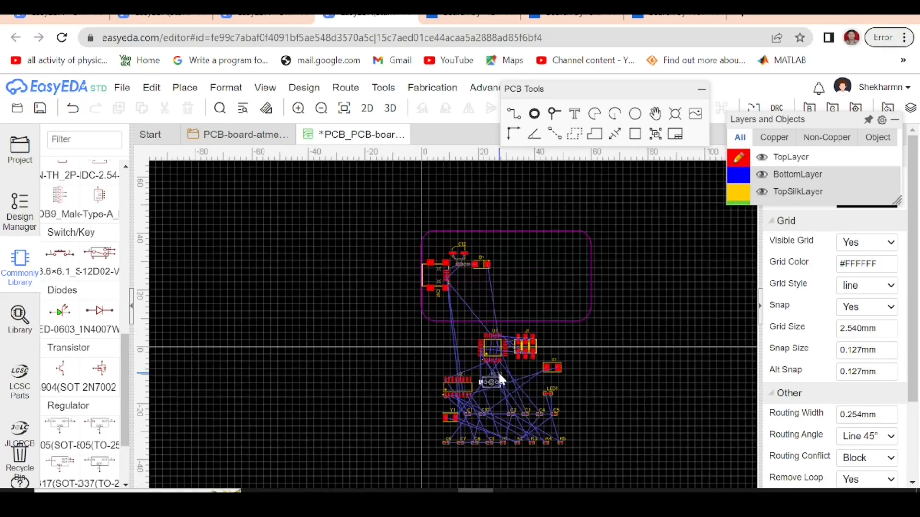
left_click(253, 140)
scroll(607, 293, "down", 2)
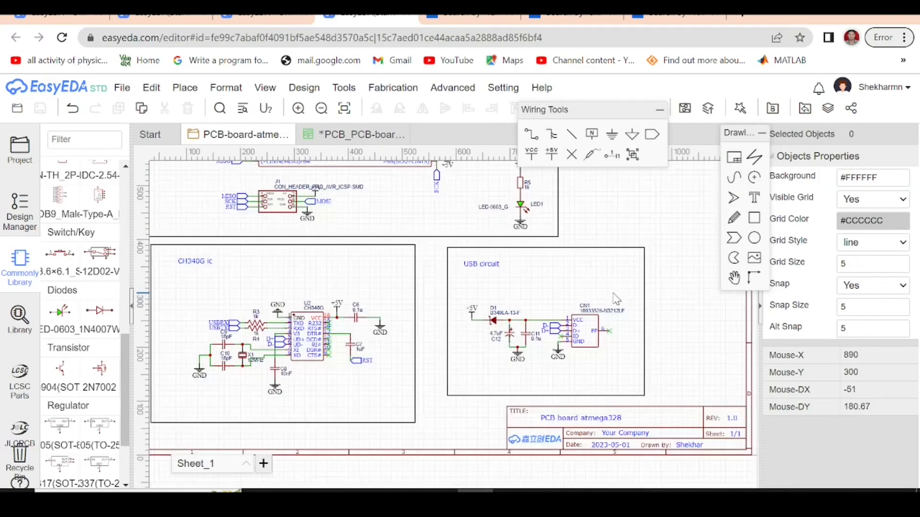
scroll(299, 316, "up", 1)
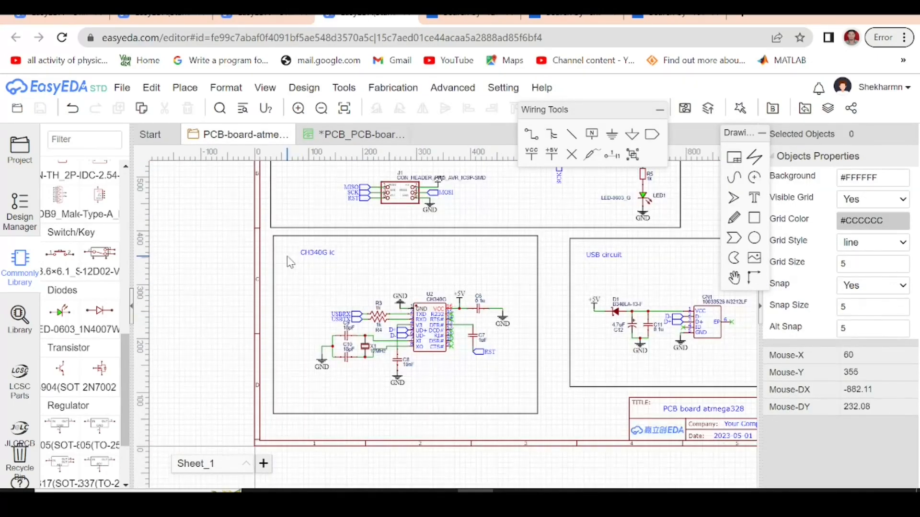
left_click_drag(391, 368, 520, 401)
left_click(352, 137)
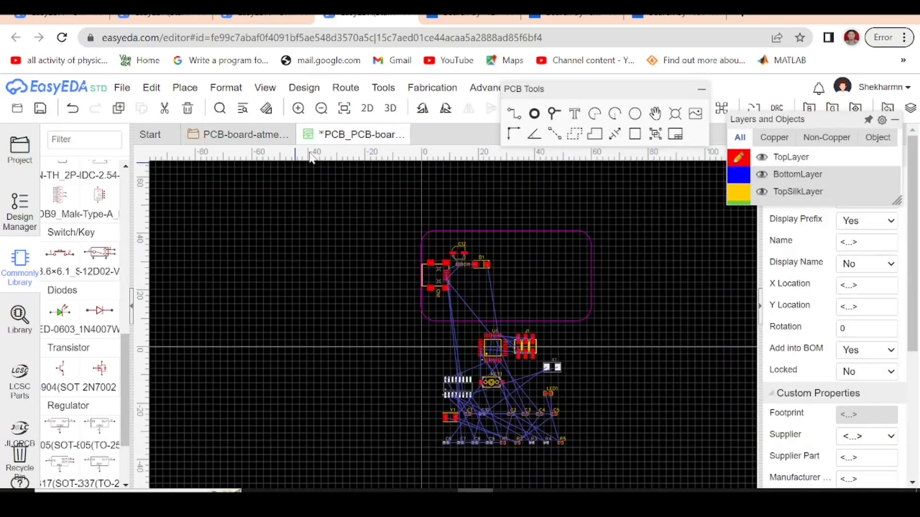
left_click_drag(453, 384, 622, 330)
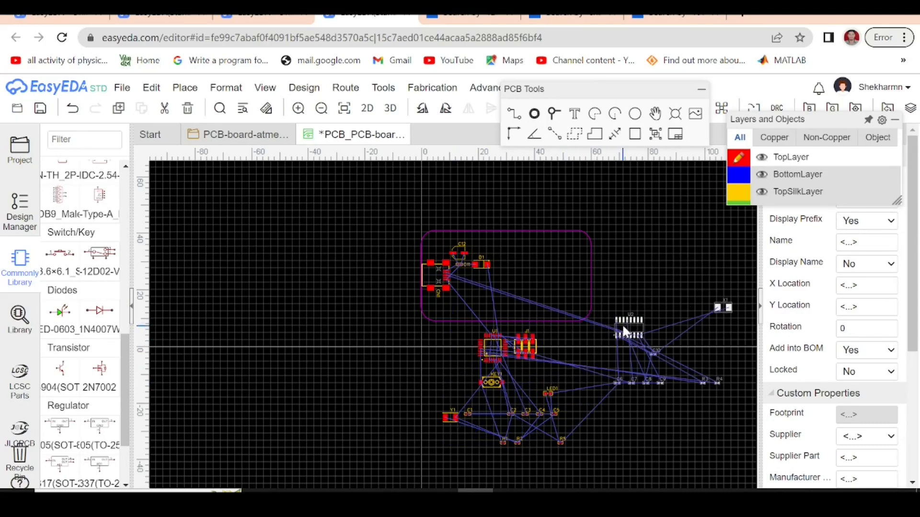
Bring crystal X1 closer to the other CH340G parts and move U2 inside the board outline, rotated to 270 degrees.
left_click(620, 420)
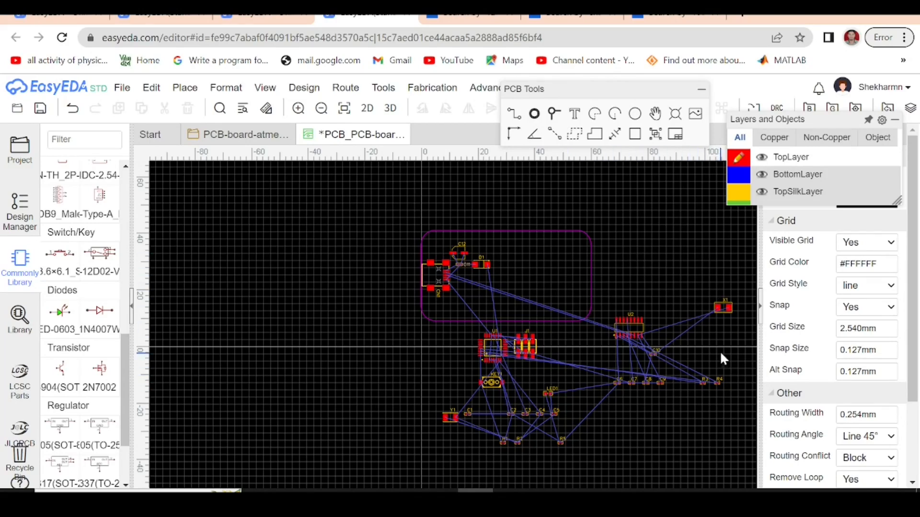
scroll(723, 340, "up", 3)
left_click(702, 305)
left_click_drag(702, 305, 613, 338)
left_click_drag(541, 331, 358, 256)
key("space")
key("space")
key("space")
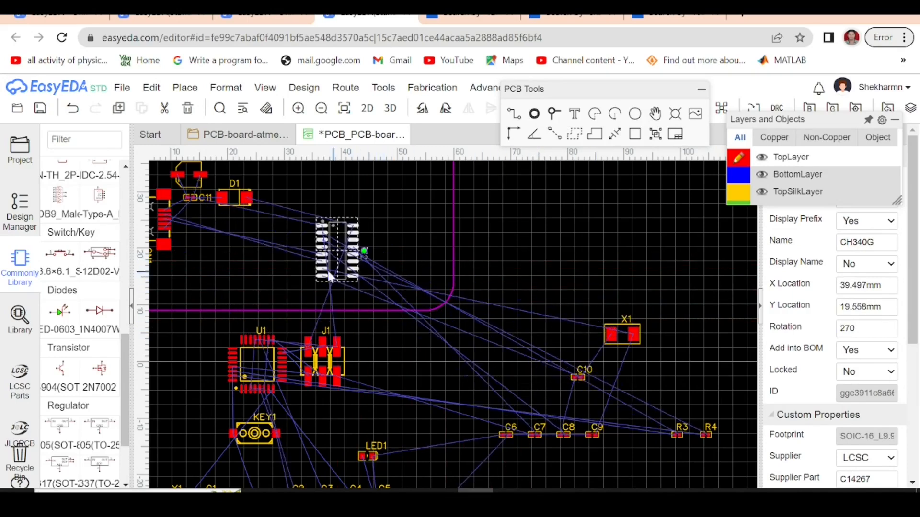
Shift C12 and C11 upward, place D1 directly below C11, and move the D1 label underneath the diode.
scroll(382, 287, "down", 3)
scroll(301, 248, "up", 3)
left_click_drag(304, 240, 283, 263)
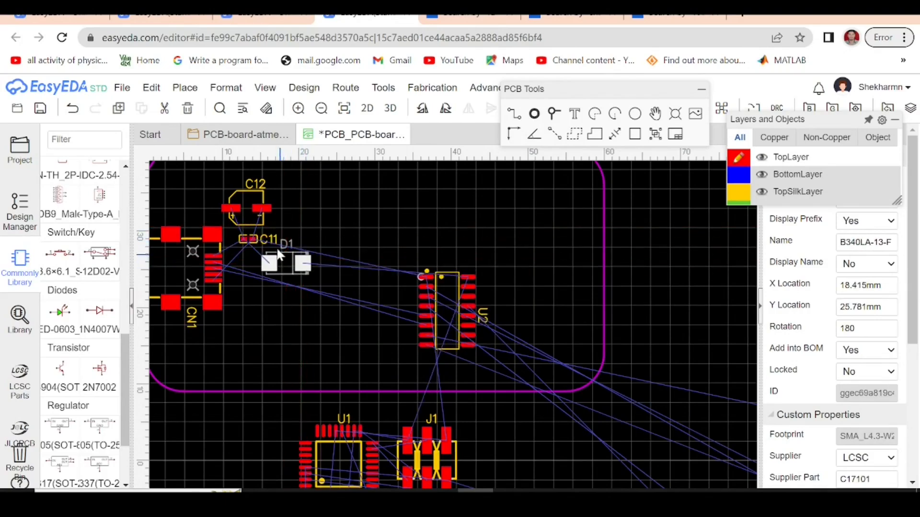
left_click_drag(249, 216, 248, 194)
left_click_drag(246, 239, 246, 220)
left_click_drag(283, 263, 259, 246)
left_click(280, 248)
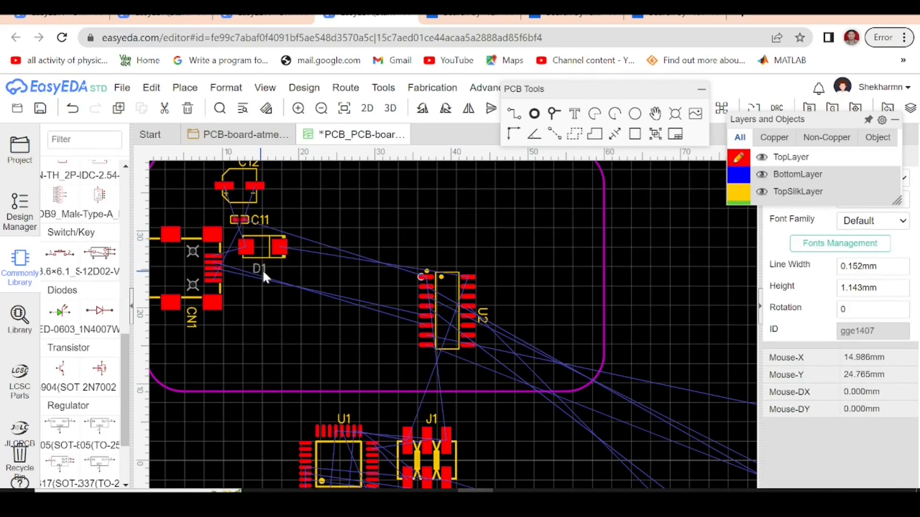
Move U2 closer to the USB connector block and lower it towards the board's bottom edge.
left_click_drag(456, 317, 389, 268)
scroll(579, 306, "down", 2)
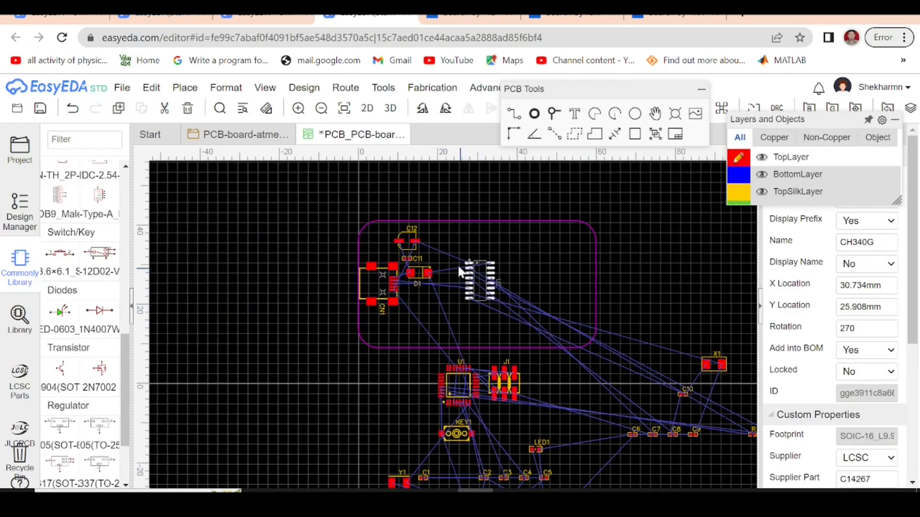
scroll(457, 263, "up", 3)
left_click_drag(499, 300, 506, 400)
left_click(519, 274)
scroll(464, 280, "down", 4)
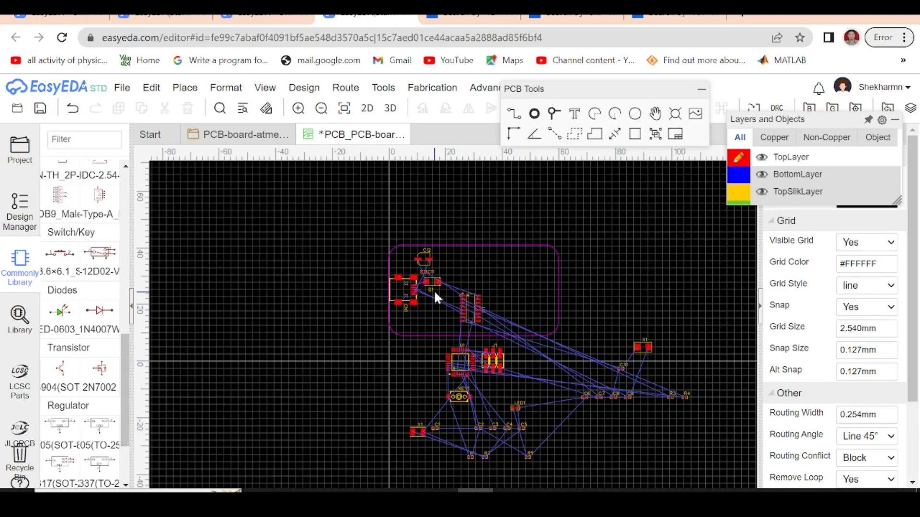
Select crystal X1 in the schematic and place its footprint vertically beside U2's lower-left pins, with the label above it.
scroll(459, 330, "up", 5)
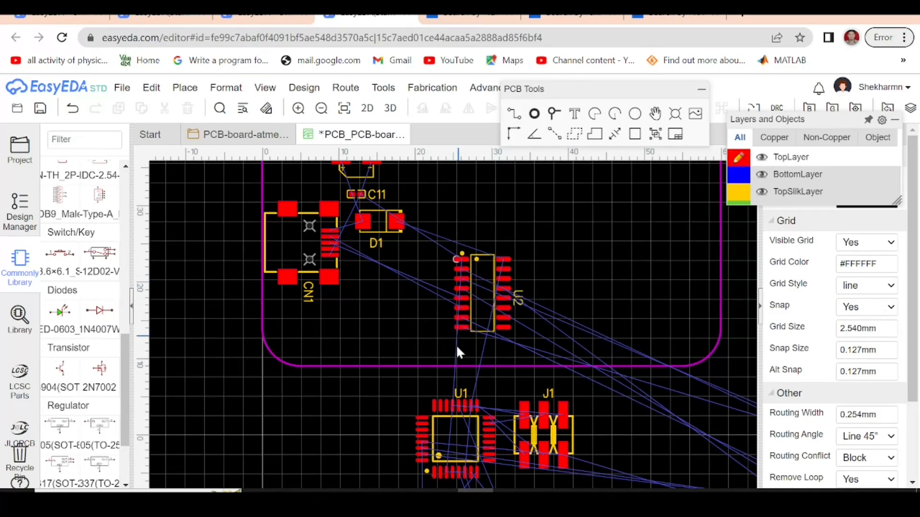
scroll(378, 244, "down", 3)
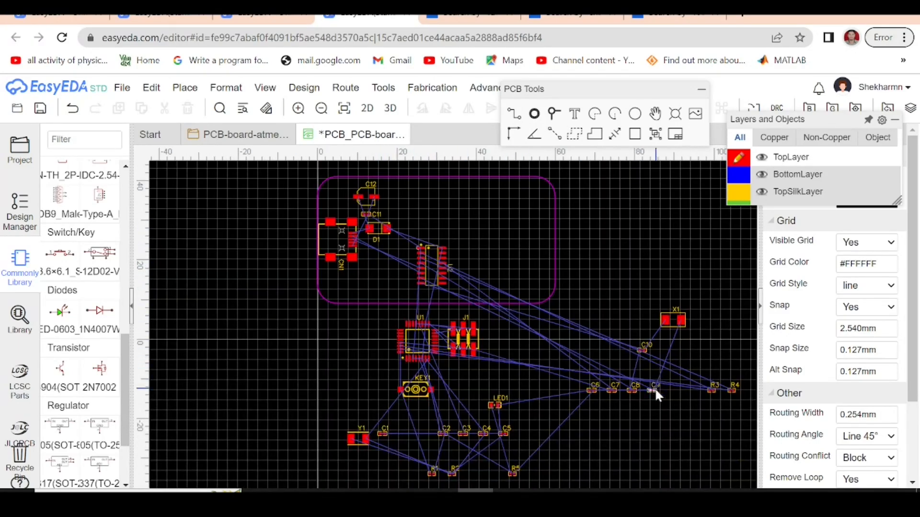
scroll(602, 389, "up", 5)
scroll(527, 389, "down", 4)
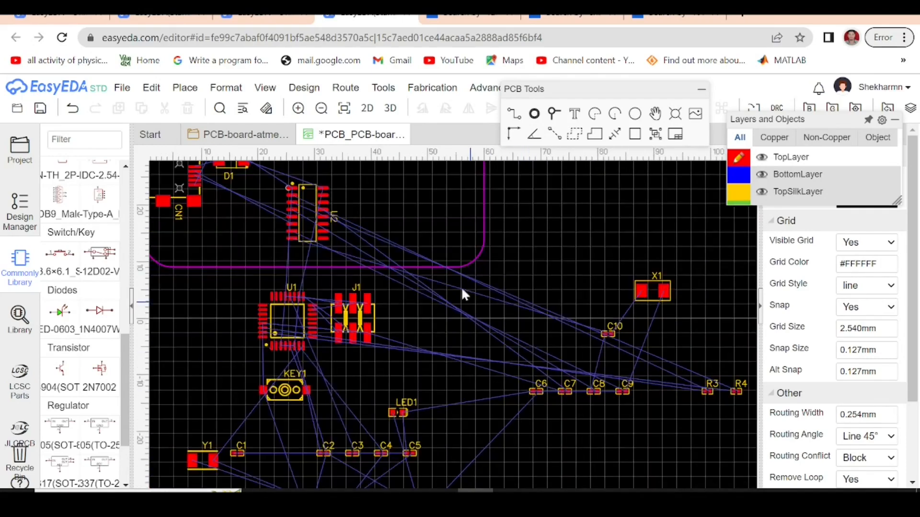
left_click(241, 134)
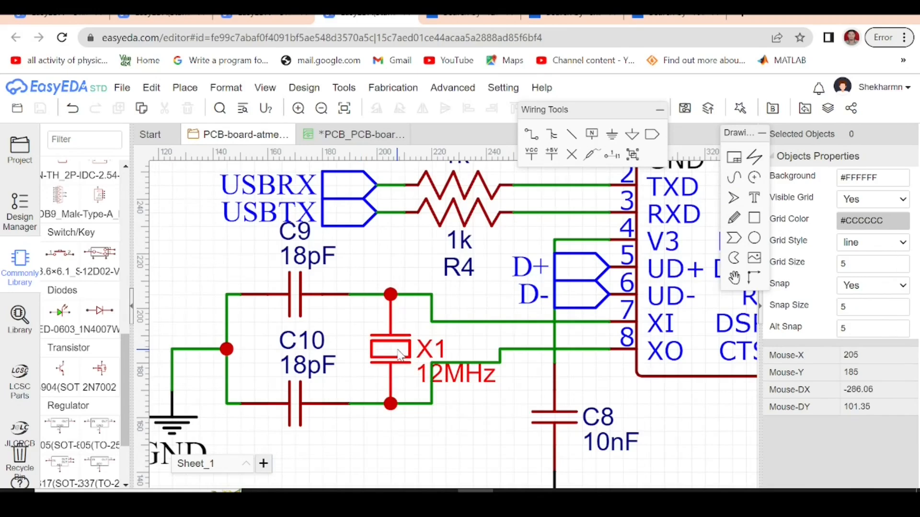
left_click(400, 355)
scroll(404, 357, "down", 5)
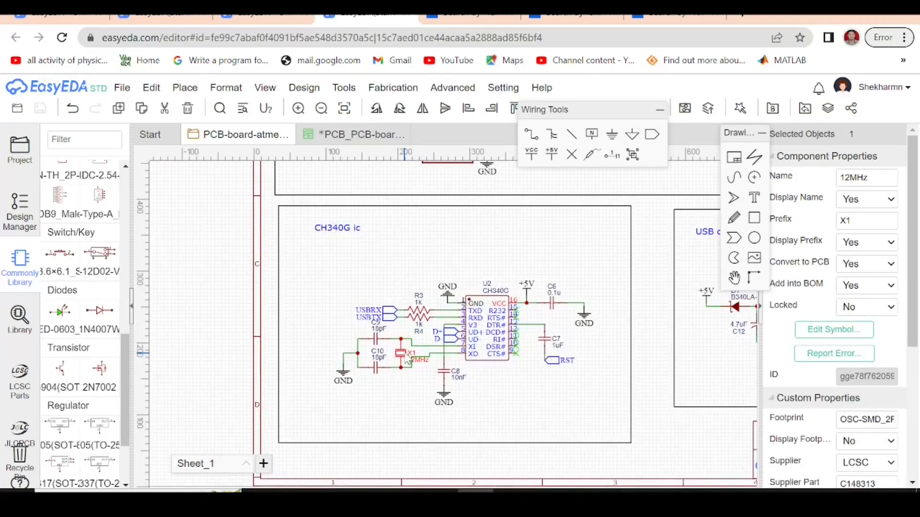
left_click(355, 139)
left_click_drag(659, 297, 409, 217)
scroll(637, 373, "down", 2)
scroll(390, 263, "up", 5)
key("space")
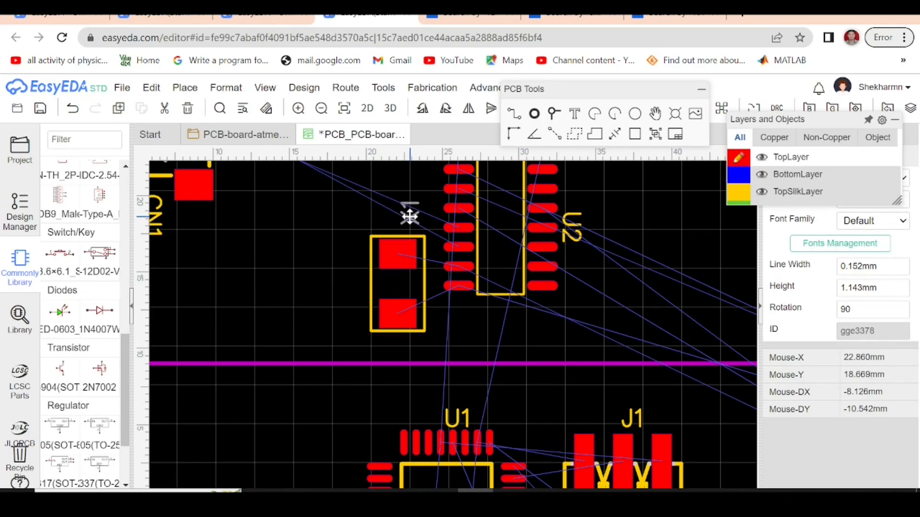
left_click(327, 277)
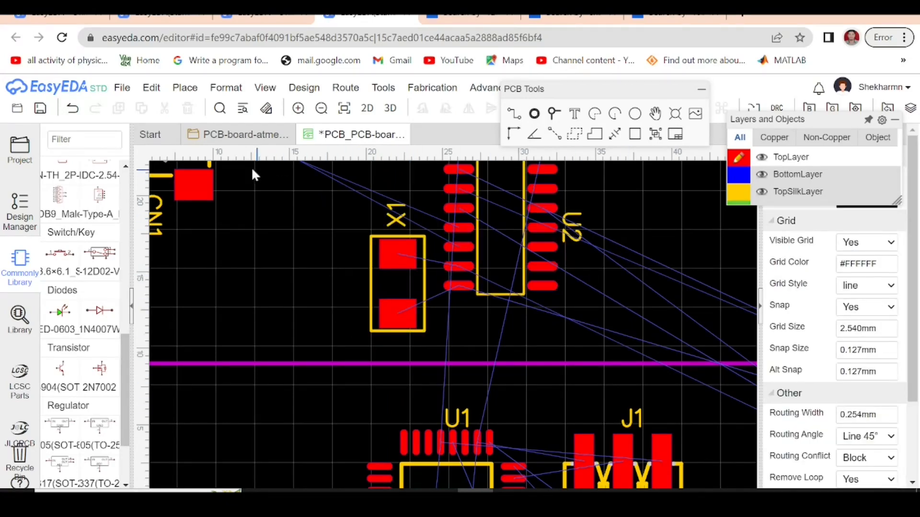
Select C9 and C10 in the schematic and move their PCB footprints together to the area around crystal X1.
left_click(244, 136)
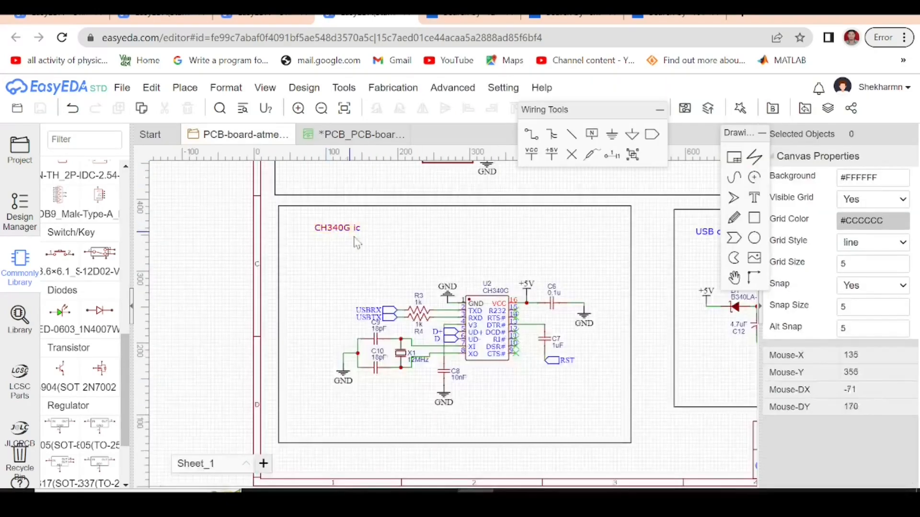
left_click(378, 339)
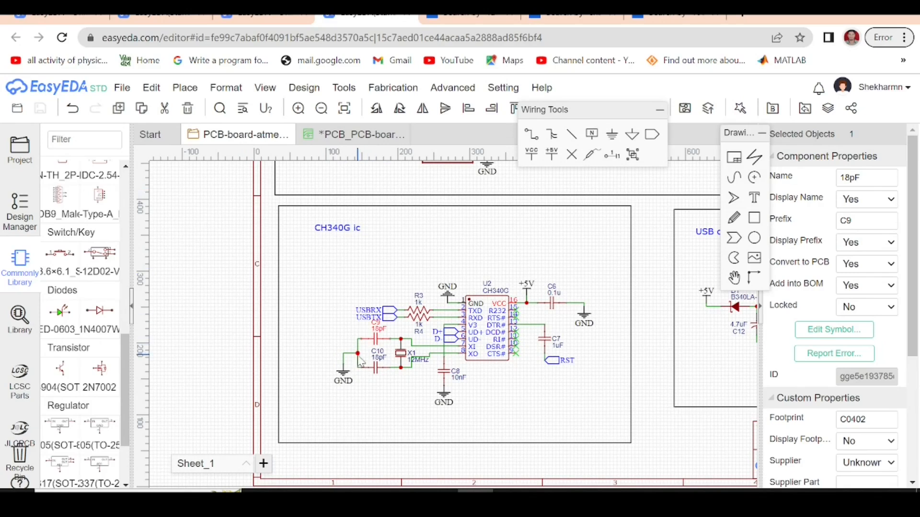
left_click(372, 367, "ctrl")
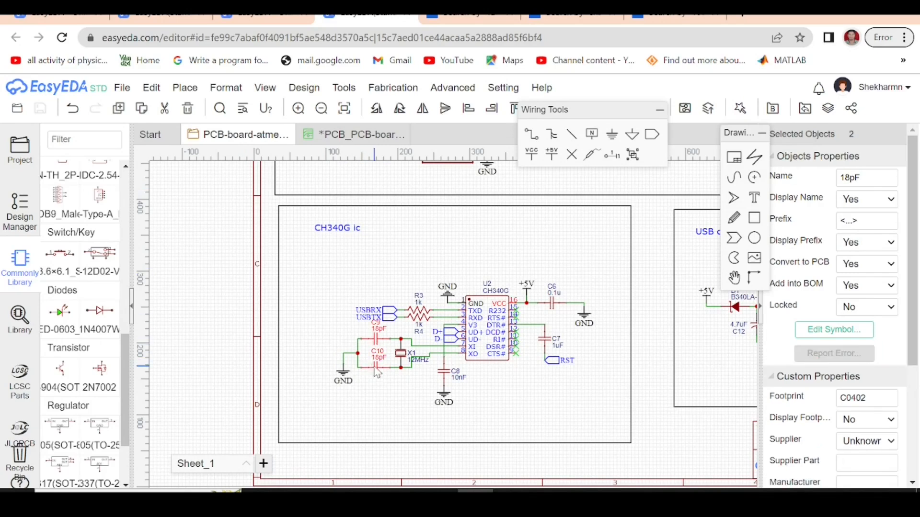
left_click(362, 139)
scroll(510, 355, "down", 5)
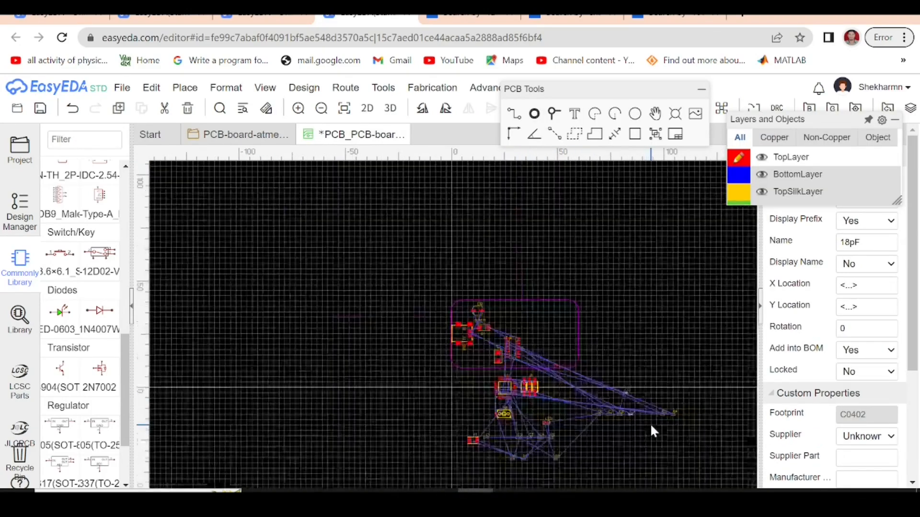
scroll(651, 423, "up", 3)
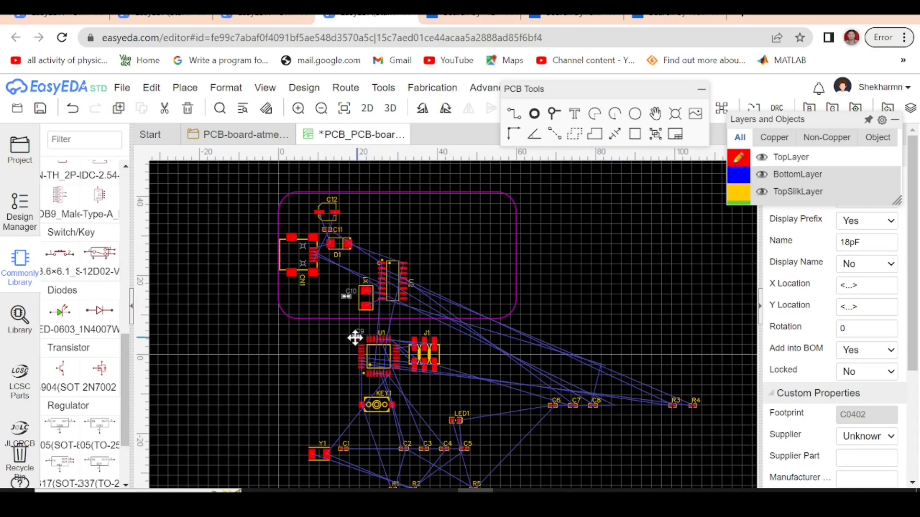
left_click(314, 334)
Place C10 vertically just left of crystal X1's lower pad.
scroll(324, 289, "up", 6)
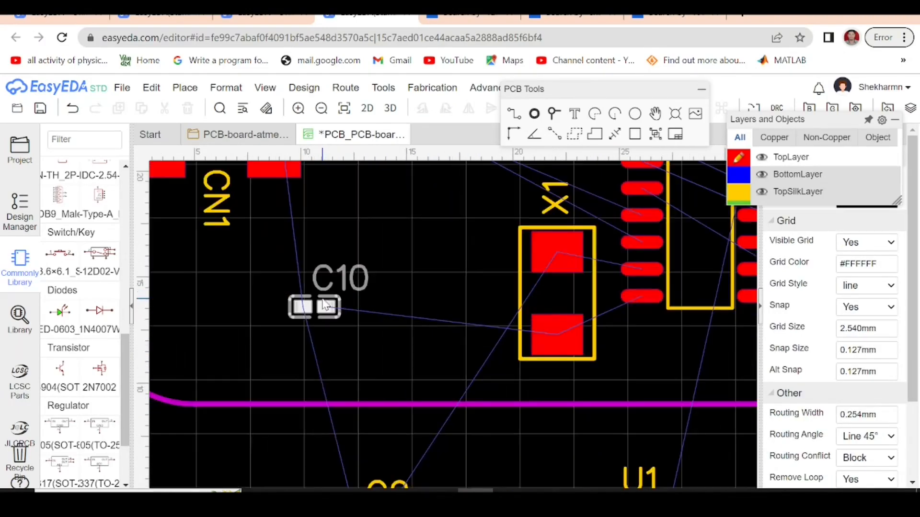
left_click_drag(320, 310, 473, 351)
key("space")
left_click(364, 320)
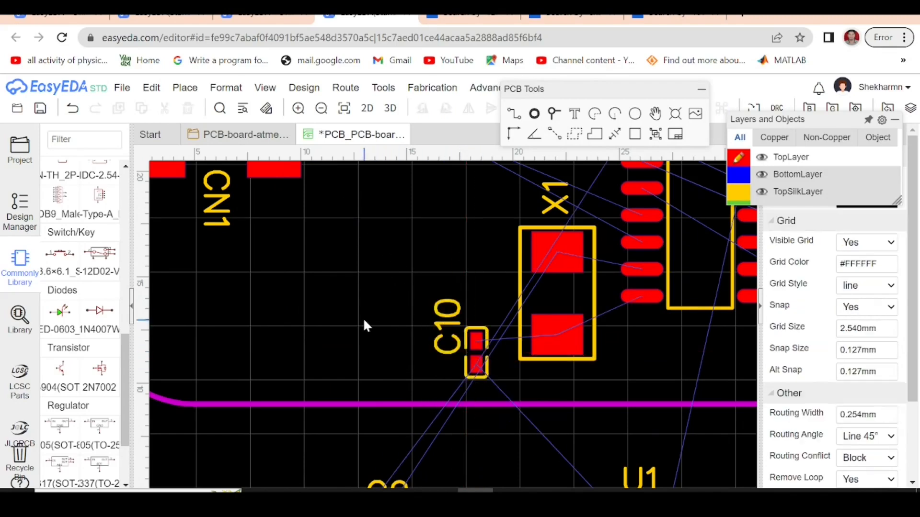
Place C9 vertically above C10, beside crystal X1's upper pad, and orient its label on the left like C10's.
scroll(372, 284, "down", 3)
mouse_move(376, 403)
left_mouse_down()
mouse_move(404, 287)
mouse_move(425, 277)
mouse_move(412, 297)
mouse_move(429, 213)
mouse_move(435, 224)
mouse_move(421, 217)
left_mouse_up()
scroll(424, 282, "up", 3)
key("space")
key("space")
left_click_drag(471, 282, 366, 243)
key("space")
key("space")
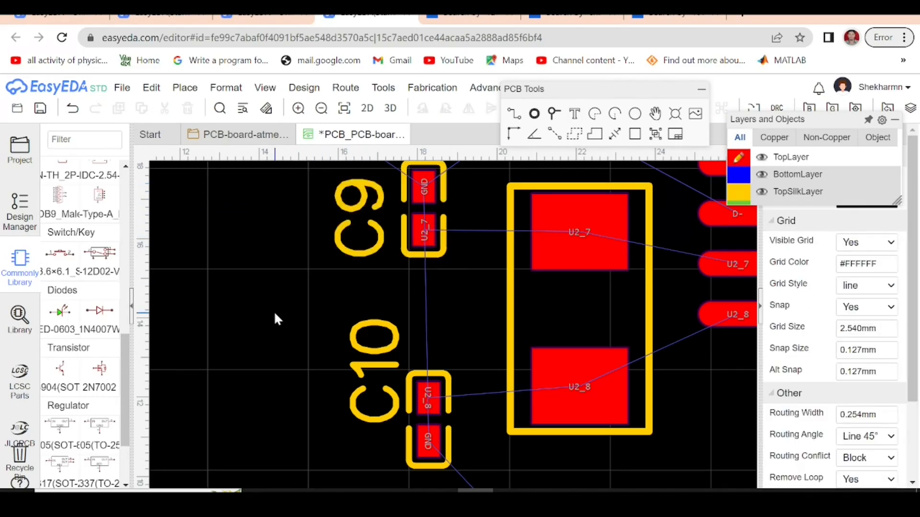
Align C10 vertically under C9 and check the GND connections of both capacitors.
scroll(274, 311, "down", 2)
scroll(438, 366, "down", 2)
scroll(442, 360, "down", 1)
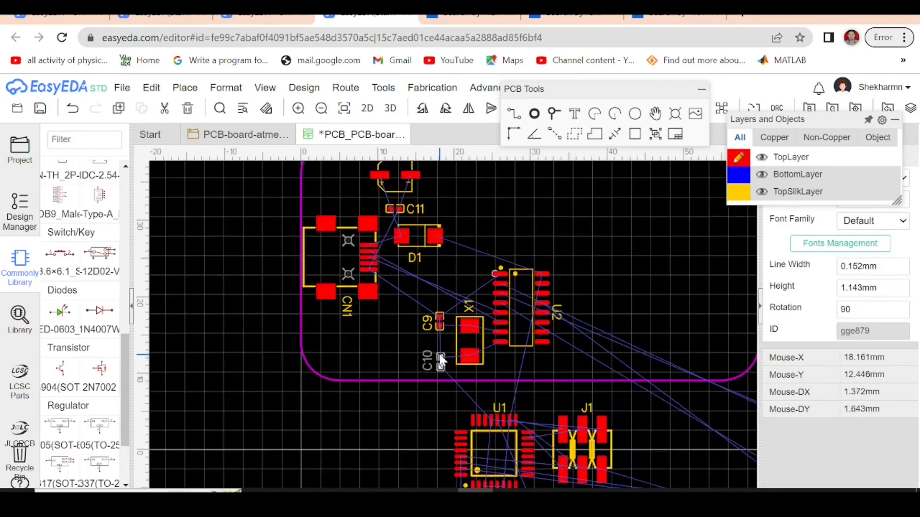
scroll(449, 369, "up", 4)
mouse_move(420, 351)
left_mouse_down()
mouse_move(355, 355)
mouse_move(416, 341)
mouse_move(437, 353)
mouse_move(578, 374)
mouse_move(427, 359)
mouse_move(411, 344)
left_mouse_up()
left_click(265, 367)
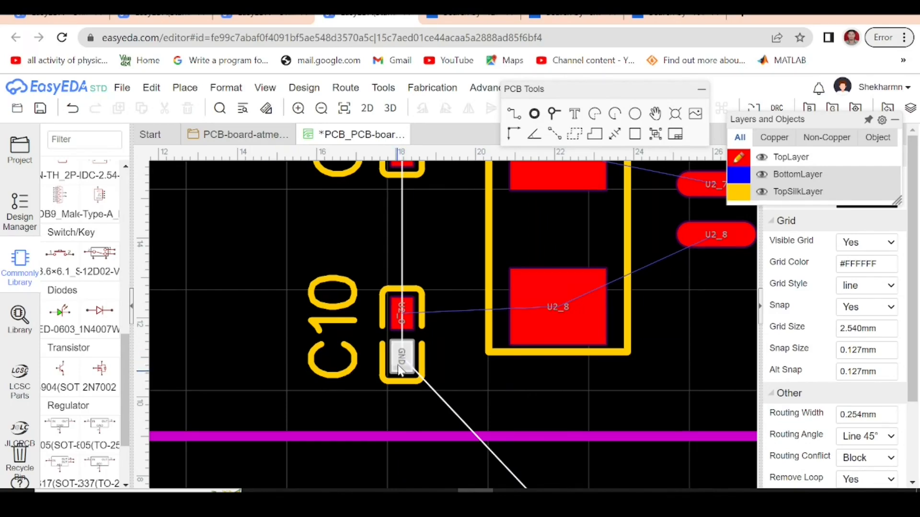
scroll(404, 403, "down", 1)
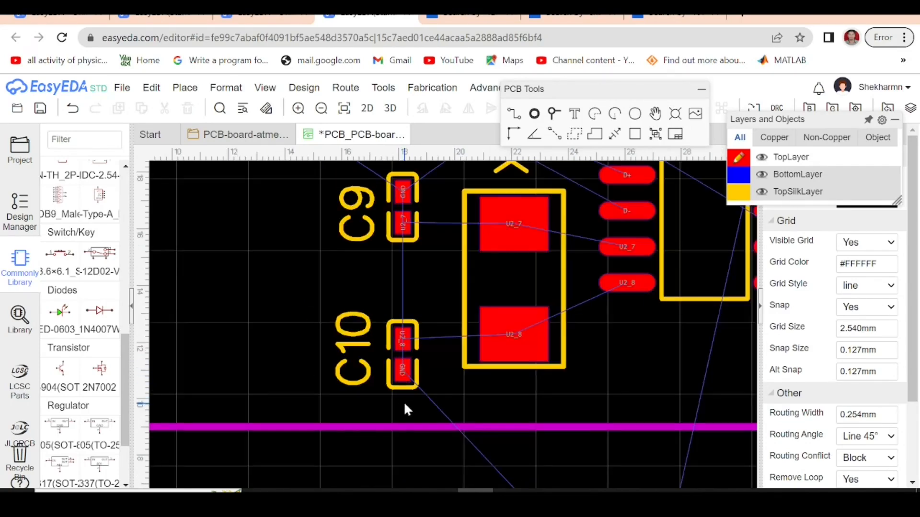
scroll(421, 226, "up", 4)
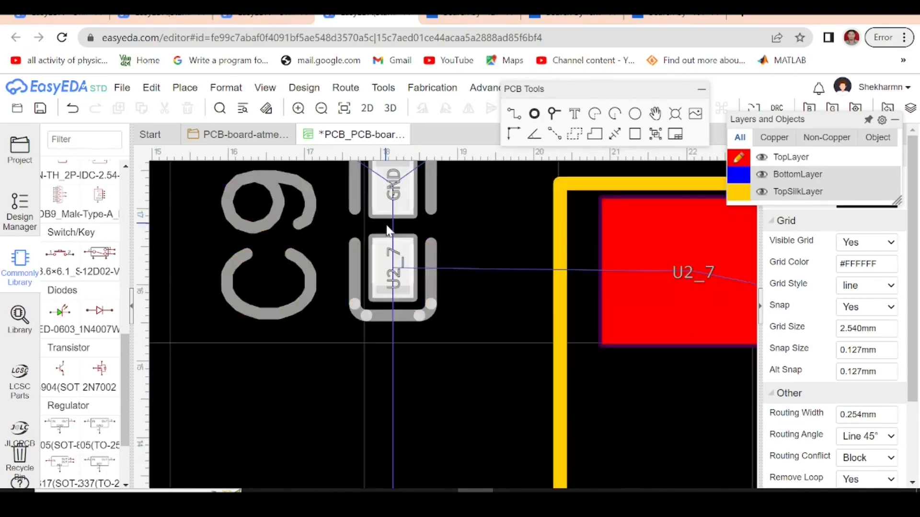
scroll(389, 225, "down", 3)
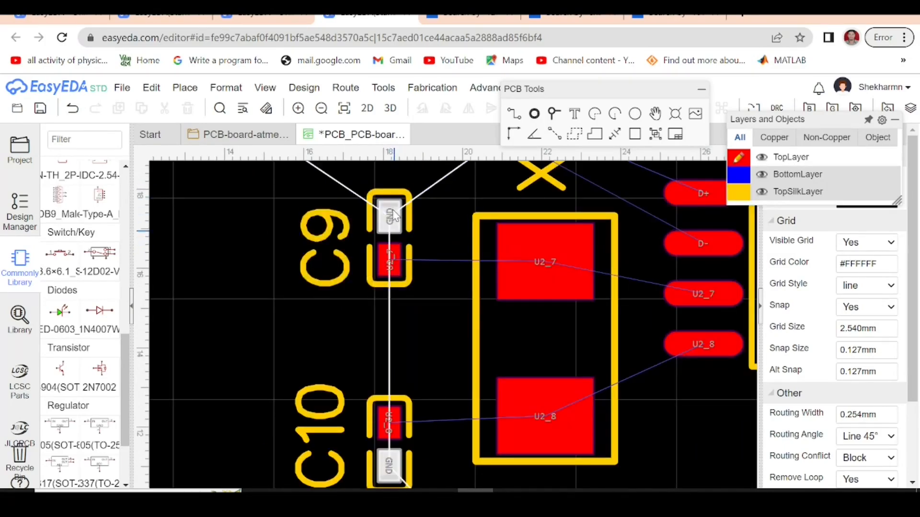
scroll(393, 215, "down", 6)
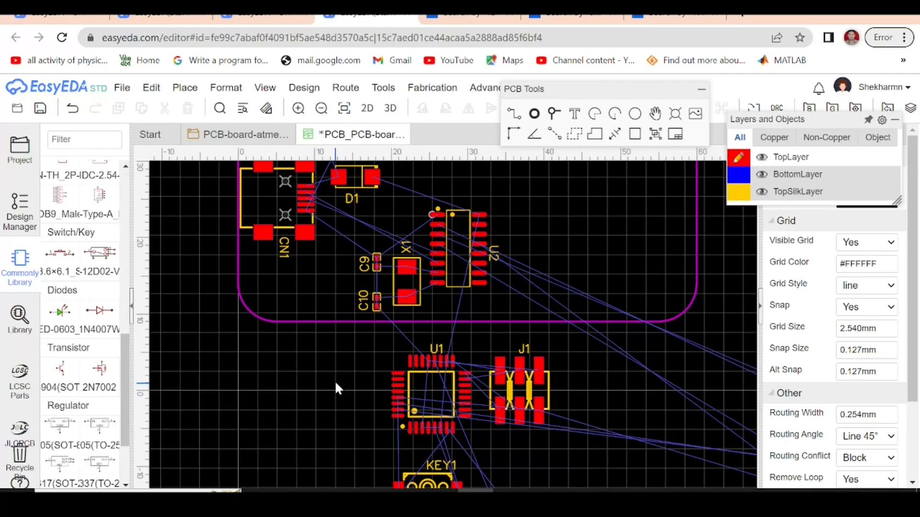
Move C6, C7, C8, R3 and R4 inside the board to the upper right of U2, with both resistors below the capacitors.
scroll(448, 283, "down", 2)
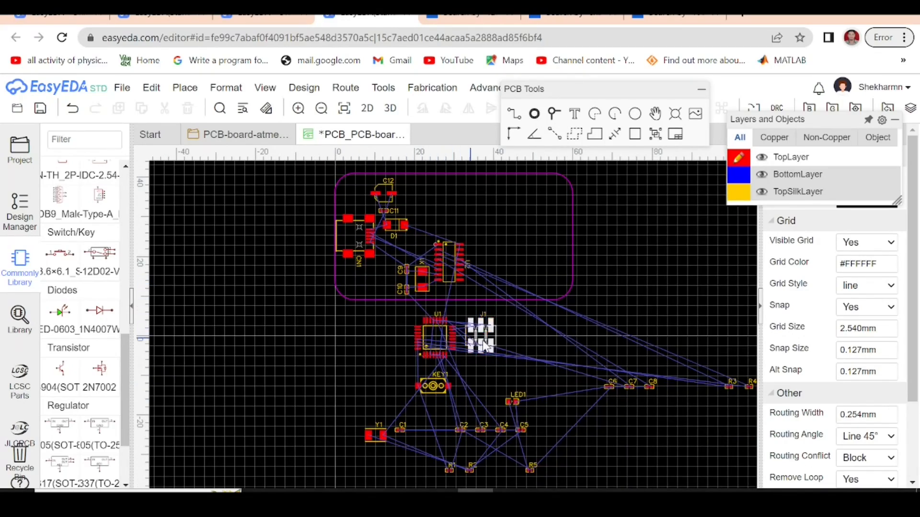
scroll(727, 407, "up", 5)
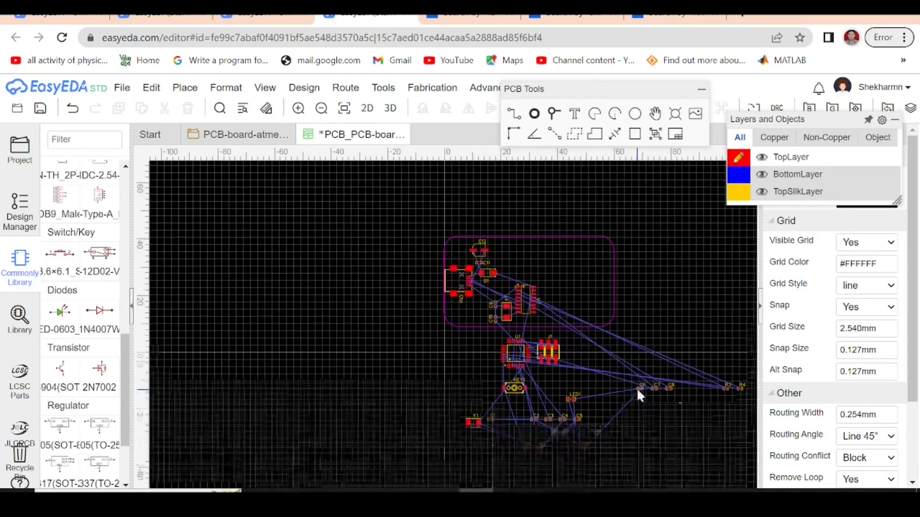
left_click_drag(310, 328, 746, 408)
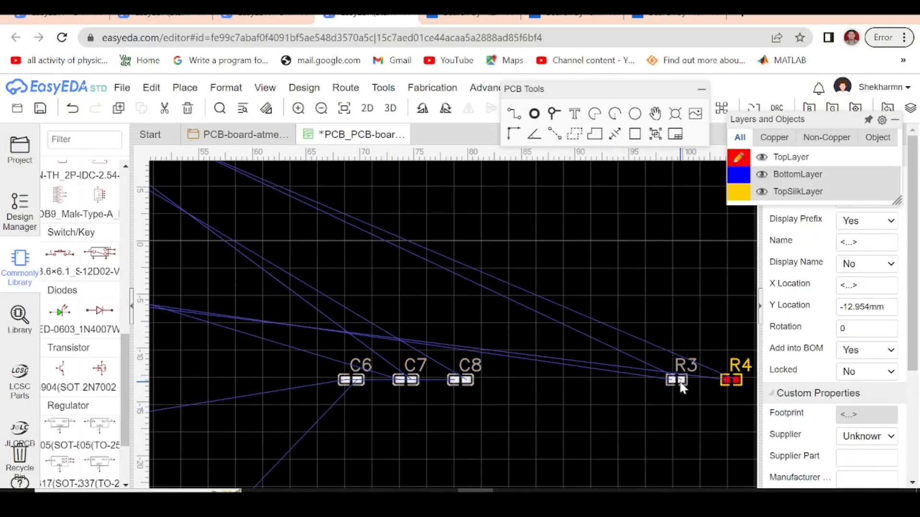
left_click(732, 379)
left_click_drag(311, 328, 496, 251)
scroll(732, 421, "down", 4)
left_click(608, 260)
scroll(448, 239, "up", 2)
scroll(450, 240, "up", 3)
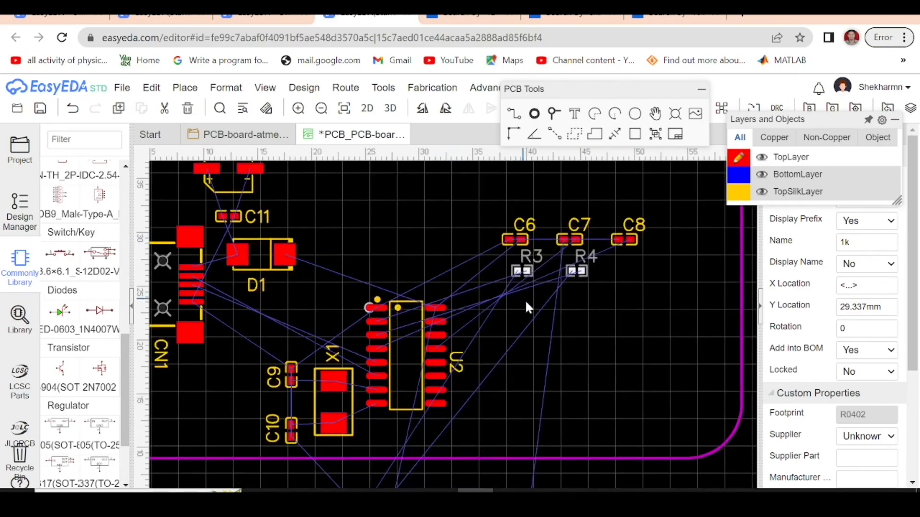
left_click(565, 316)
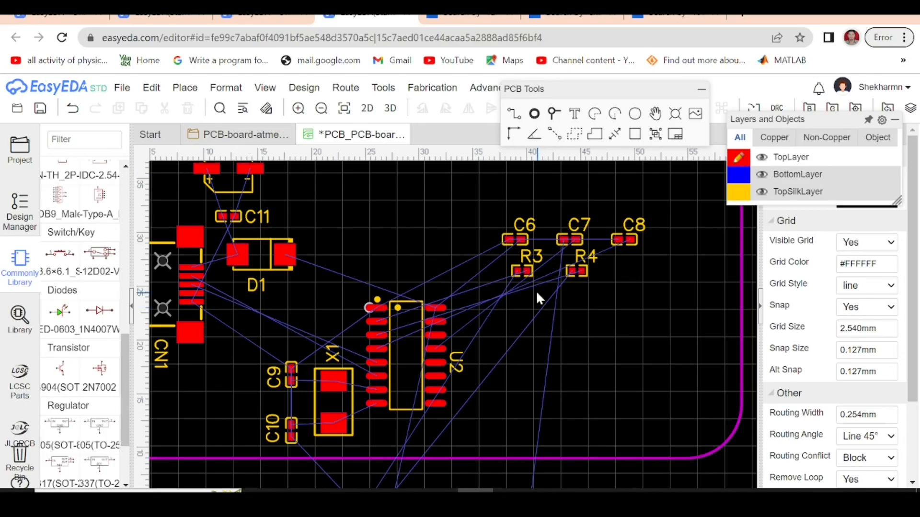
Move resistor R3 just above U2's top end and rotate it to 270 degrees.
left_click_drag(521, 273, 377, 270)
scroll(405, 270, "up", 5)
key("space")
key("space")
key("space")
left_click_drag(447, 324, 386, 211)
Place resistor R4 right beside R3 above U2, rotated to 270 degrees, and check their connections to U2's pins.
scroll(362, 272, "down", 3)
scroll(364, 279, "down", 2)
left_click_drag(522, 269, 386, 271)
key("space")
scroll(403, 269, "up", 2)
mouse_move(403, 284)
left_mouse_down()
mouse_move(403, 225)
mouse_move(382, 241)
mouse_move(388, 273)
left_mouse_up()
scroll(372, 281, "up", 5)
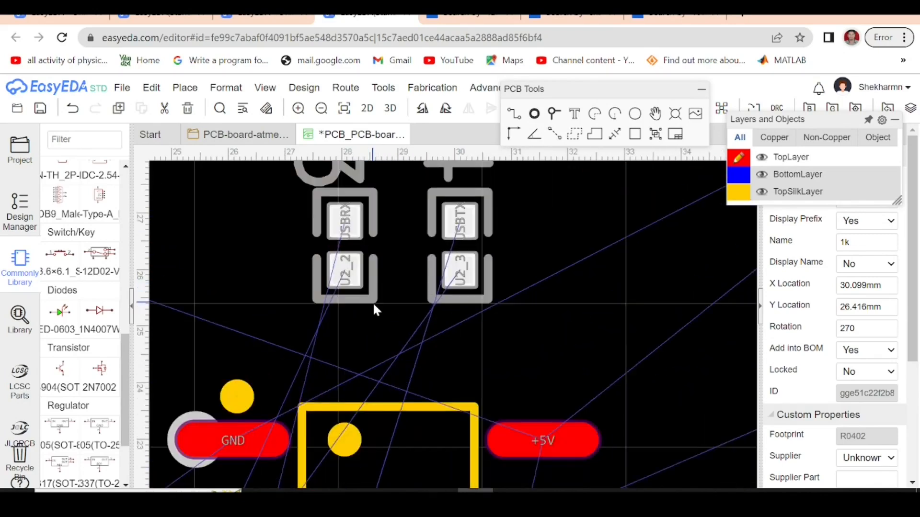
scroll(467, 305, "down", 3)
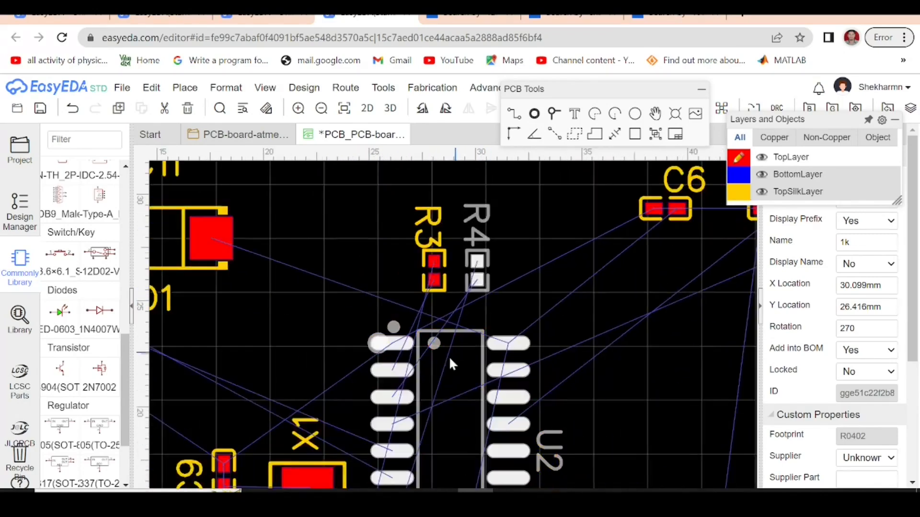
scroll(422, 369, "up", 3)
scroll(389, 372, "down", 4)
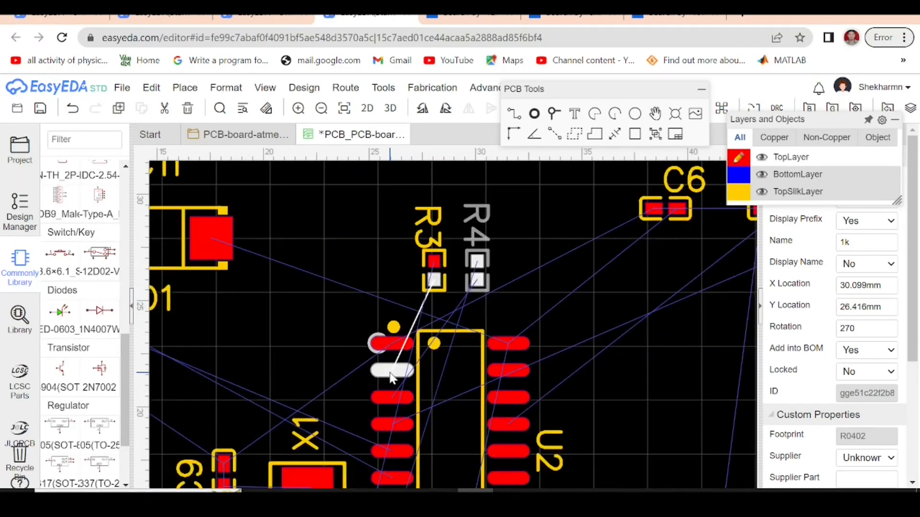
Move capacitor C6 just left of U2's GND pin and rotate it to 270 degrees.
scroll(358, 348, "down", 1)
left_click_drag(513, 276, 332, 357)
scroll(332, 357, "up", 4)
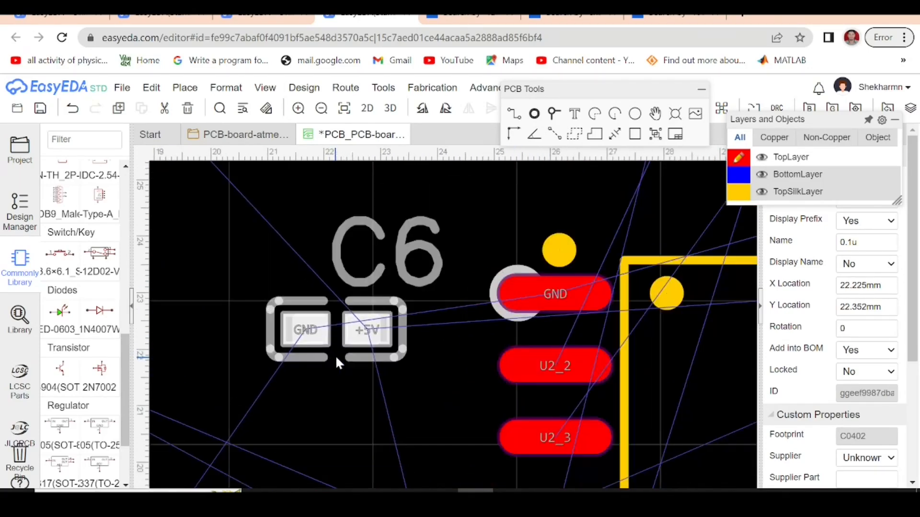
key("space")
left_click_drag(336, 333, 382, 357)
key("space")
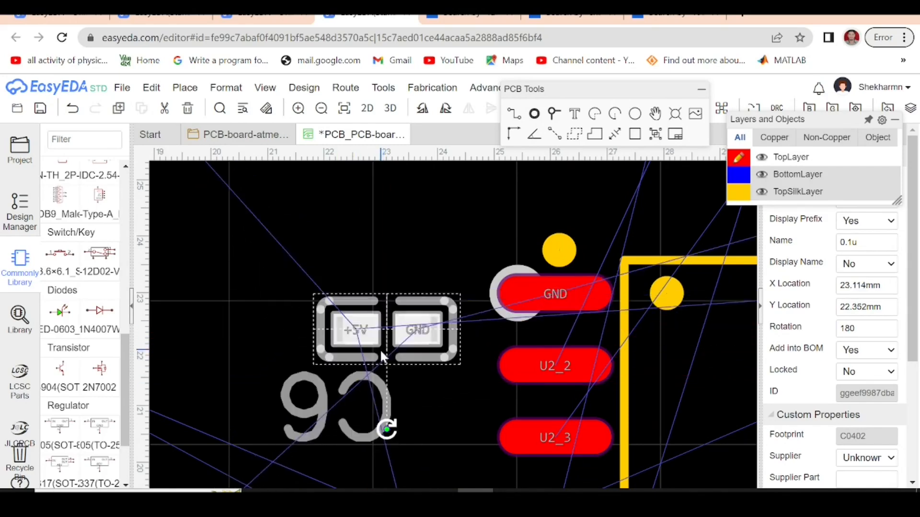
scroll(367, 349, "down", 3)
scroll(364, 346, "up", 2)
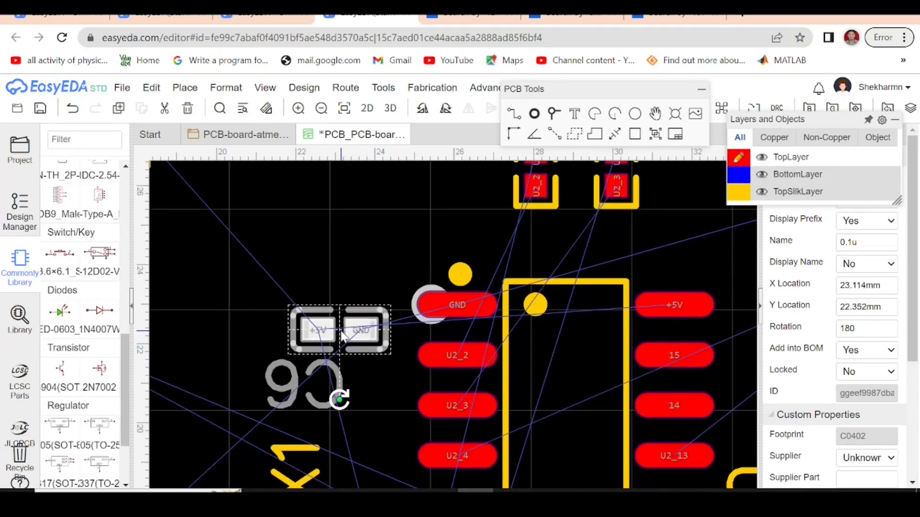
key("space")
left_click_drag(348, 340, 346, 343)
left_click_drag(393, 400, 370, 349)
scroll(371, 349, "down", 5)
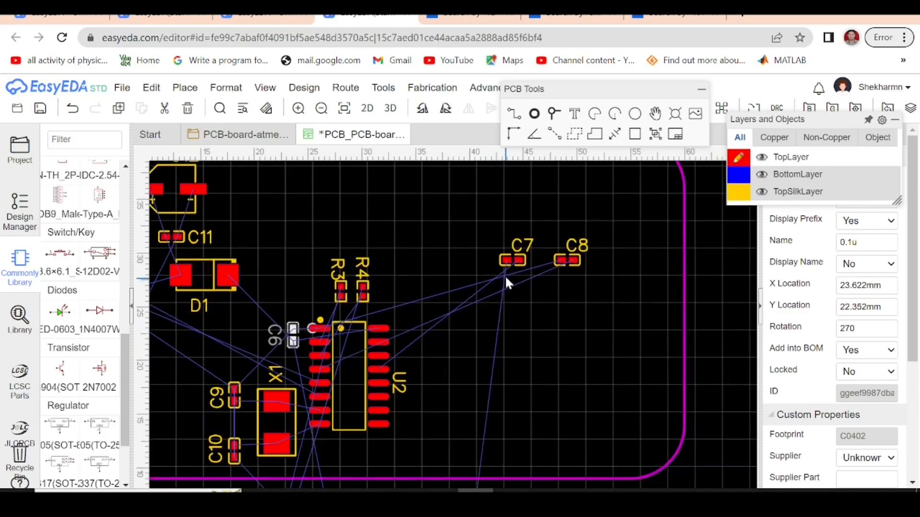
Place capacitor C7 right of U2 beside pin U2_13, rotated to 90 degrees, with its label on its right side.
scroll(510, 271, "up", 5)
scroll(583, 216, "down", 5)
left_click_drag(528, 257, 405, 358)
scroll(437, 381, "up", 7)
key("space")
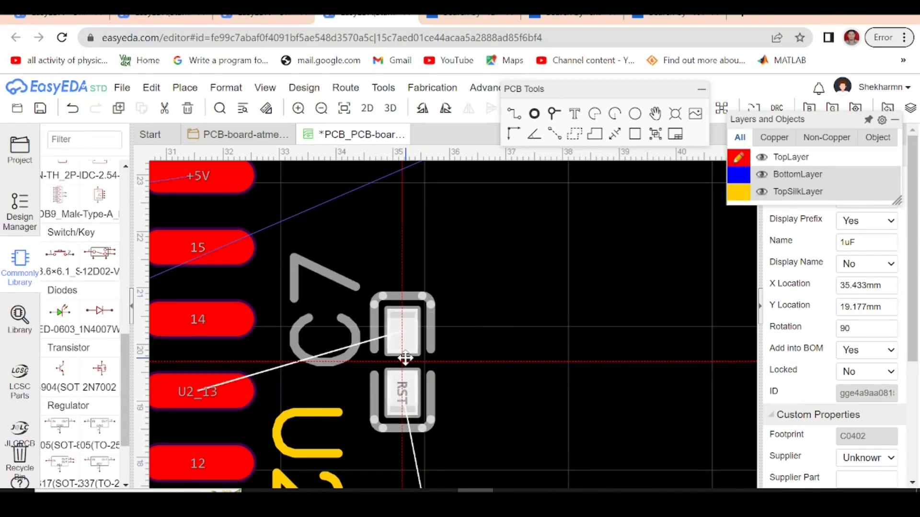
left_click(514, 355)
left_click_drag(317, 350, 482, 407)
left_click_drag(420, 403, 389, 459)
scroll(402, 340, "up", 2)
scroll(402, 340, "down", 5)
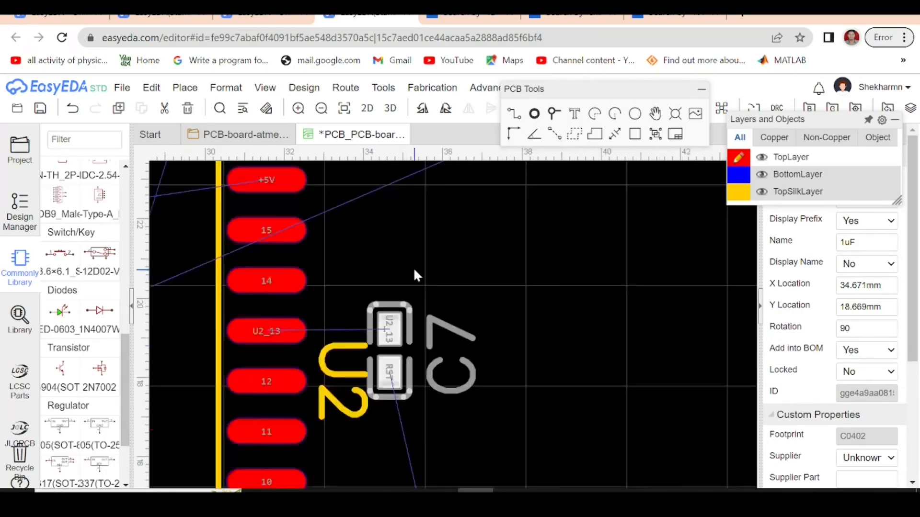
Move capacitor C8 left of U2 beside pin U2_4 and reposition its label just above it.
scroll(425, 309, "down", 4)
scroll(482, 266, "up", 5)
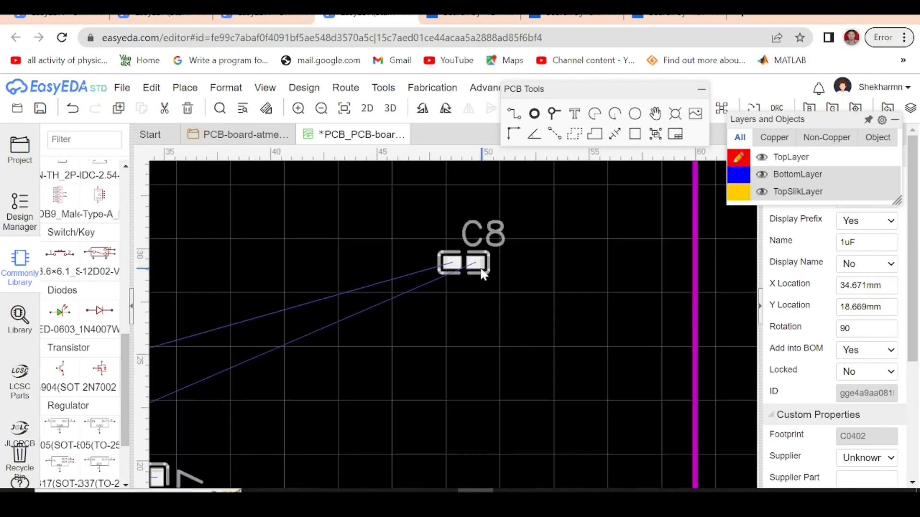
scroll(565, 249, "down", 2)
left_click_drag(469, 268, 254, 375)
scroll(242, 376, "up", 4)
left_click_drag(273, 327, 187, 335)
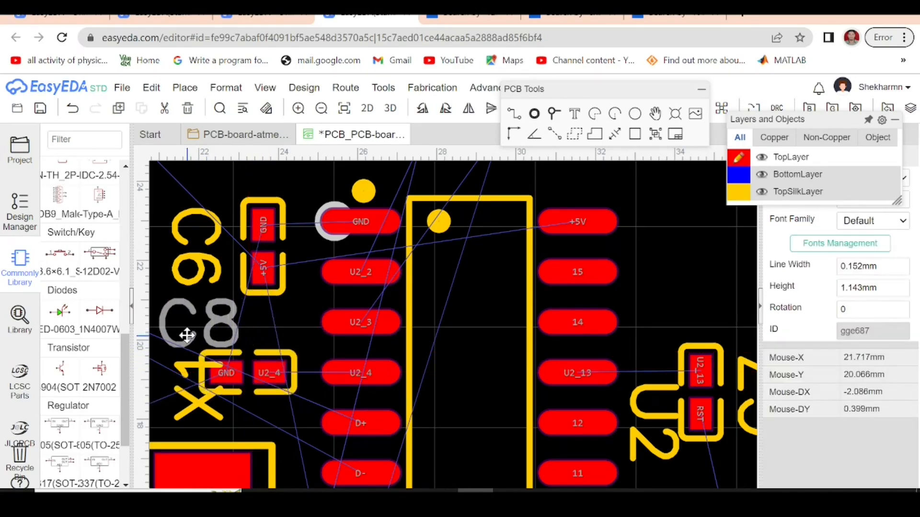
Move capacitor C6 to the other side of U2, just right of U2's +5V pin.
left_click_drag(262, 257, 688, 196)
scroll(641, 249, "down", 3)
left_click_drag(613, 223, 635, 229)
Turn capacitor C8 vertical and place its label on its left side, rotated to 270 degrees.
left_click_drag(413, 324, 386, 293)
key("space")
key("space")
key("space")
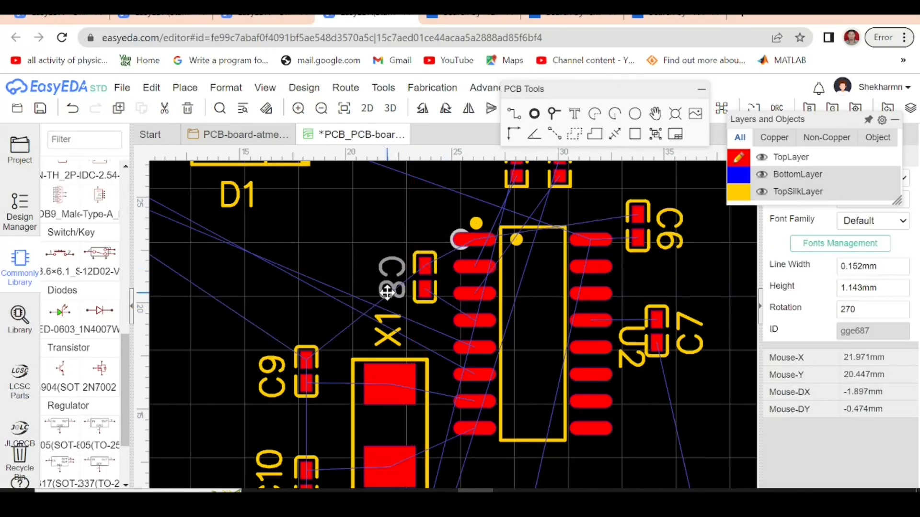
left_click(323, 272)
Move microcontroller U1 into the right part of the board and place header J1 directly below it.
scroll(325, 272, "down", 6)
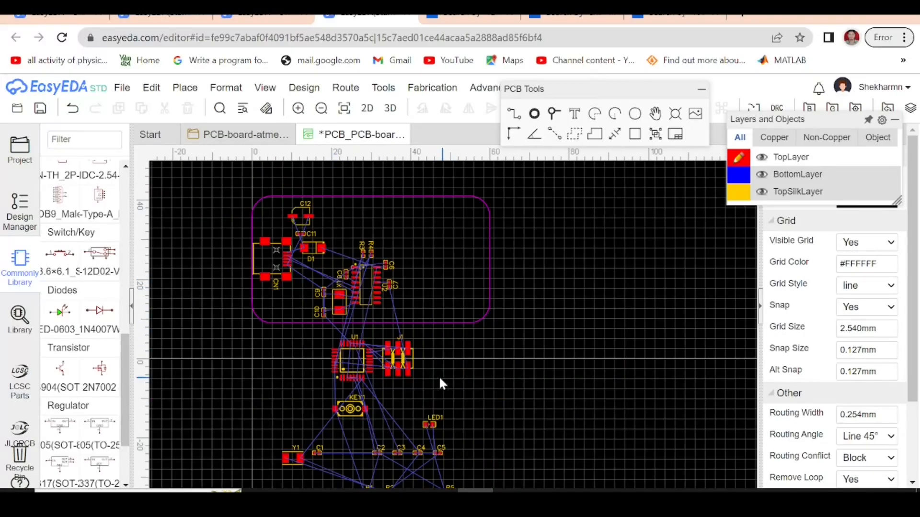
scroll(501, 354, "down", 3)
scroll(449, 388, "up", 3)
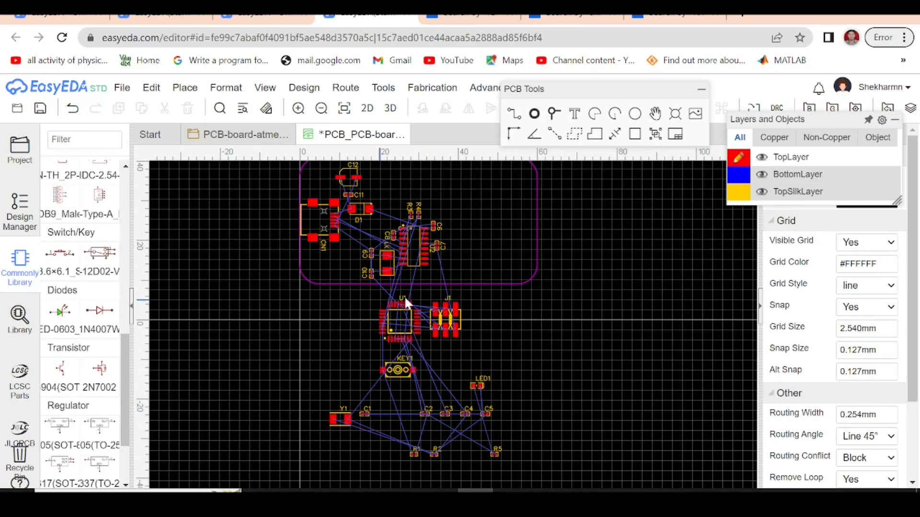
scroll(418, 429, "up", 4)
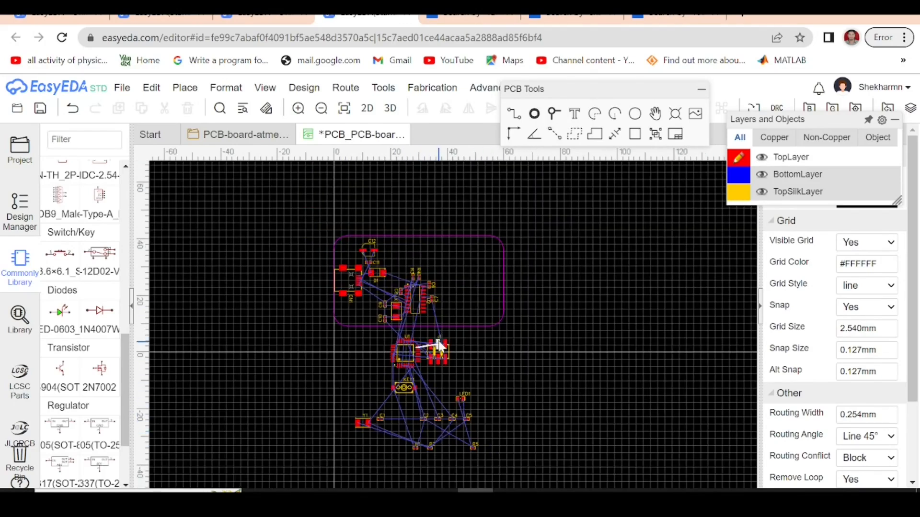
left_click_drag(350, 378, 511, 242)
scroll(462, 383, "down", 2)
left_click(651, 285)
scroll(553, 285, "down", 1)
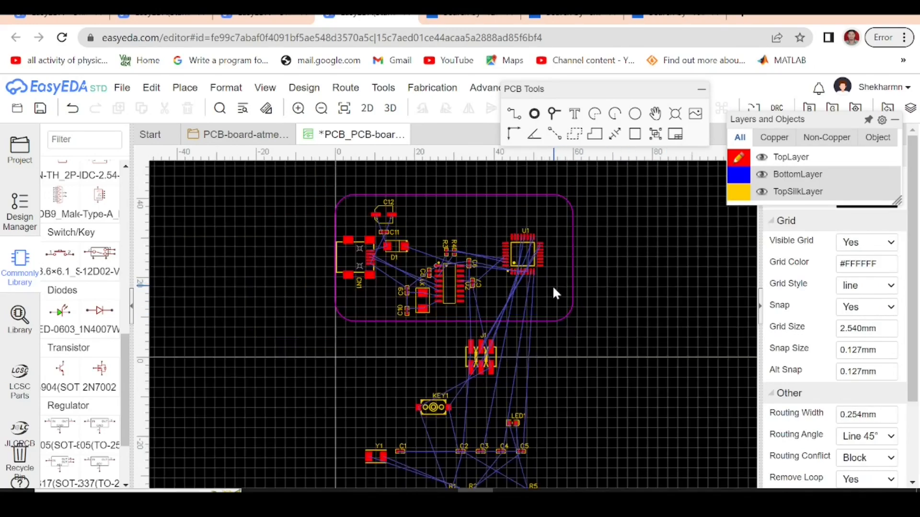
left_click_drag(487, 360, 525, 303)
left_click(626, 330)
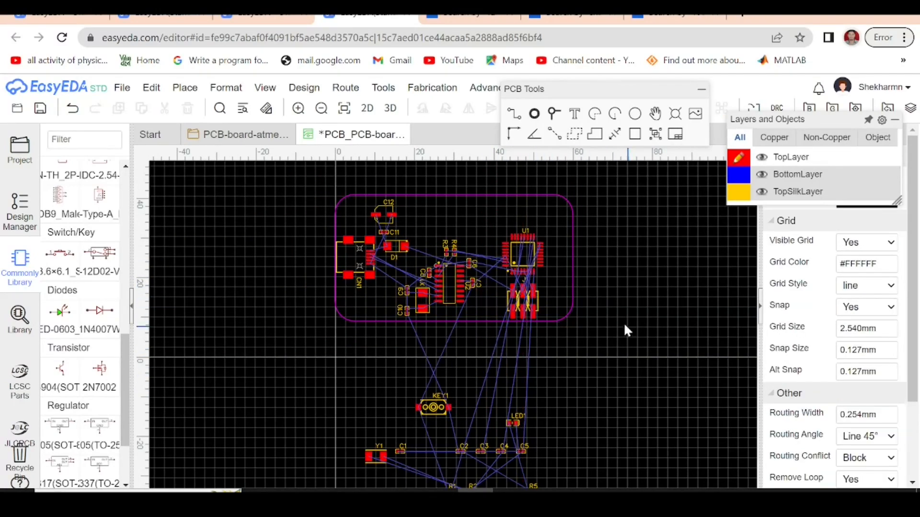
Examine the net names and connection lines between the pads of U1 and header J1.
scroll(525, 273, "up", 5)
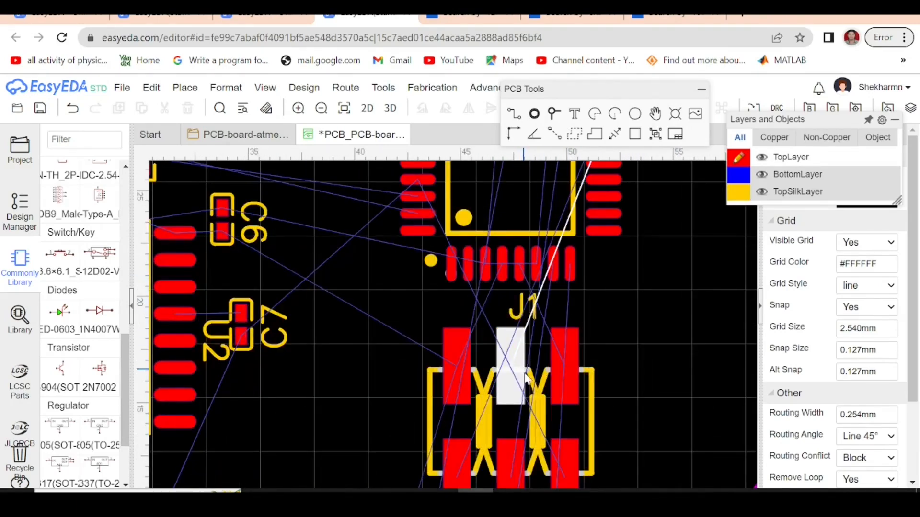
scroll(558, 276, "up", 4)
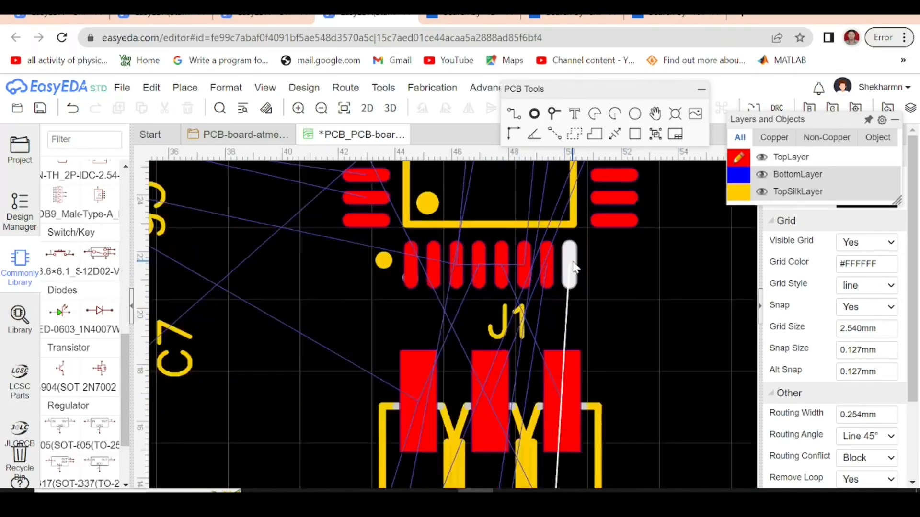
scroll(575, 268, "up", 1)
scroll(578, 277, "down", 2)
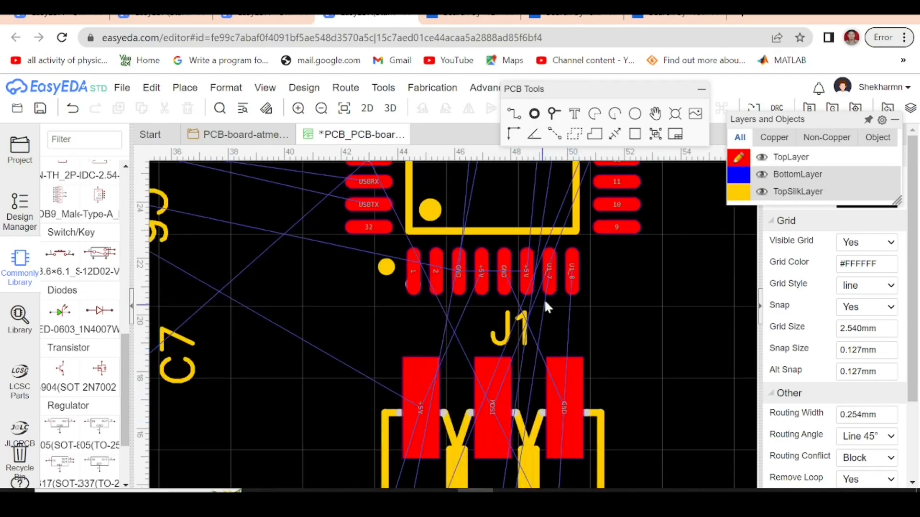
scroll(544, 299, "up", 3)
scroll(412, 357, "down", 3)
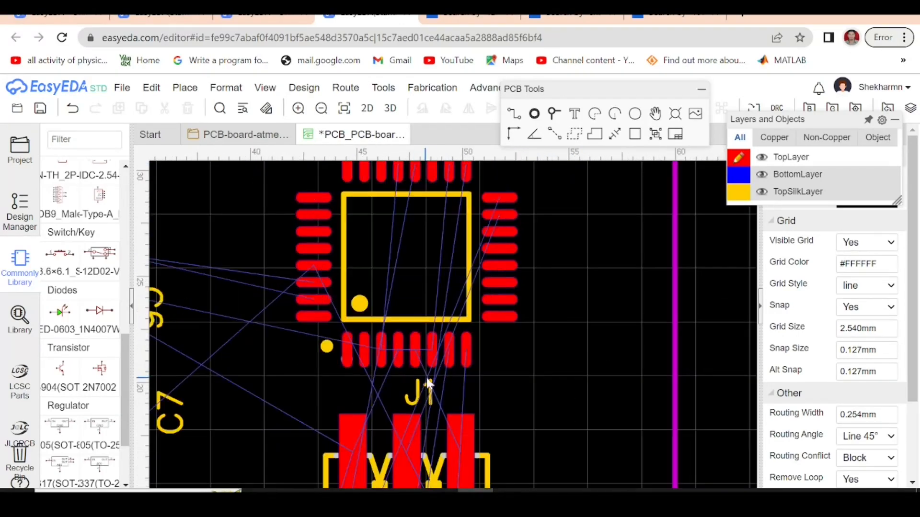
scroll(530, 204, "up", 3)
scroll(528, 201, "down", 3)
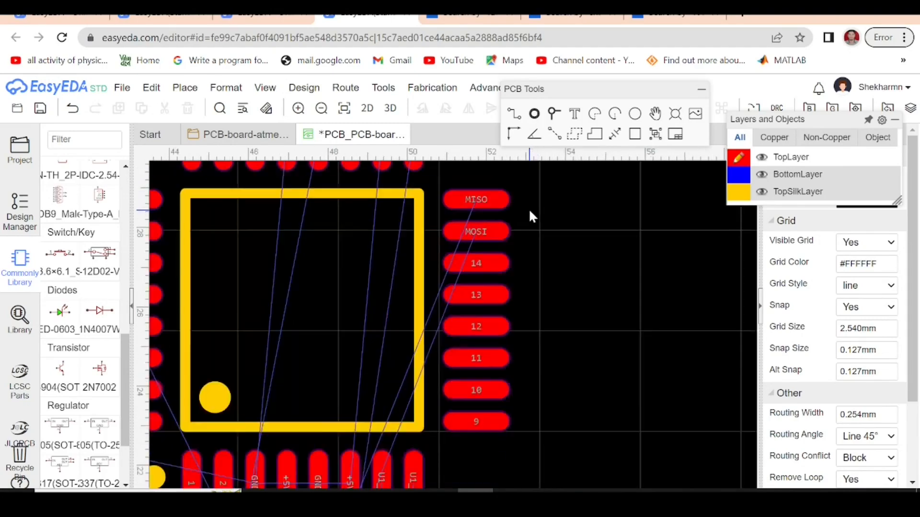
Move header J1 to the right of U1 near the board's right edge and shift U1 slightly left.
left_click_drag(470, 429, 698, 223)
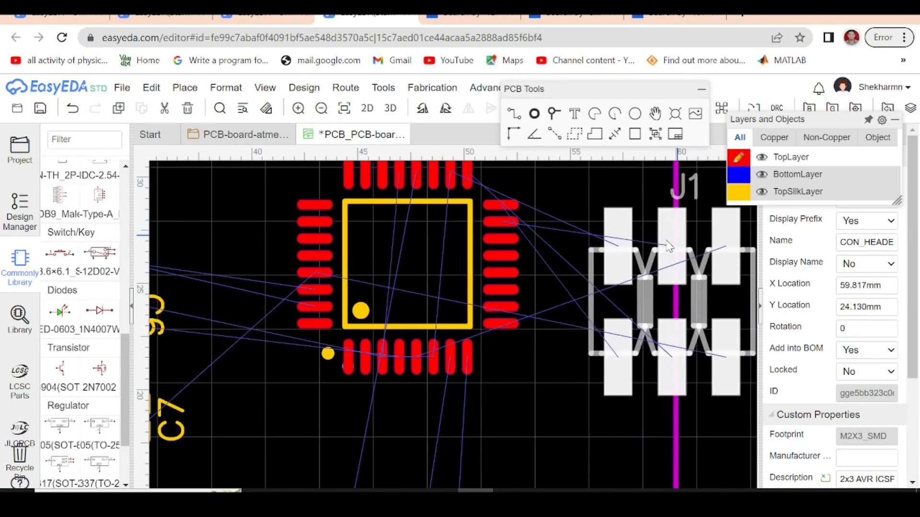
left_click_drag(426, 266, 396, 266)
left_click_drag(628, 291, 584, 305)
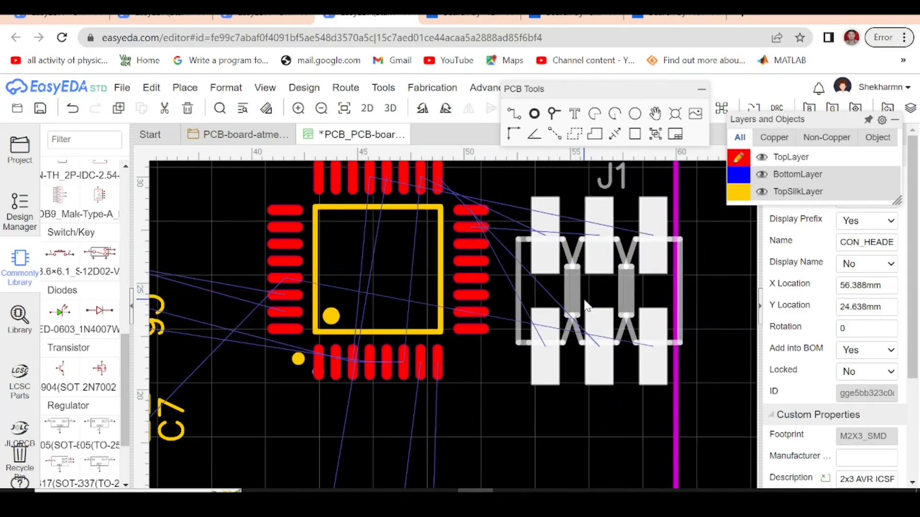
Try header J1 at 90 and 180 degrees beside U1, and turn it back to 0 degrees.
key("space")
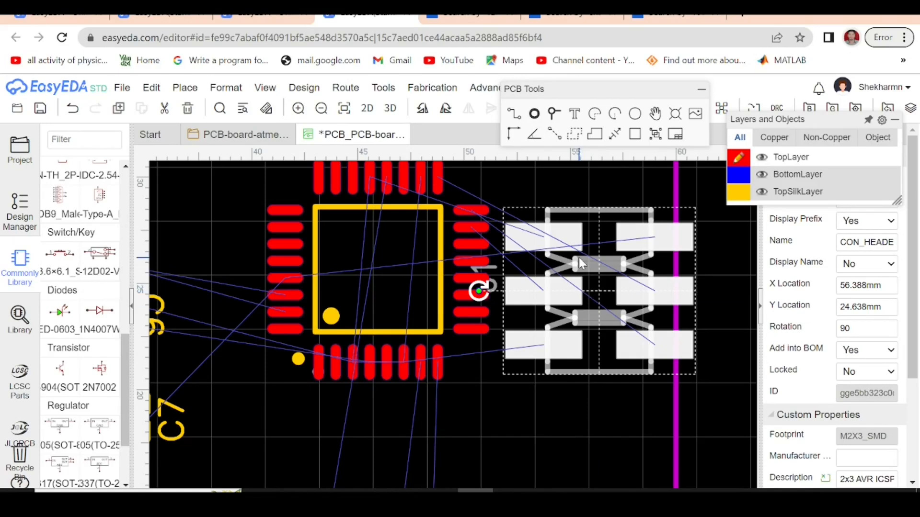
left_click(728, 283)
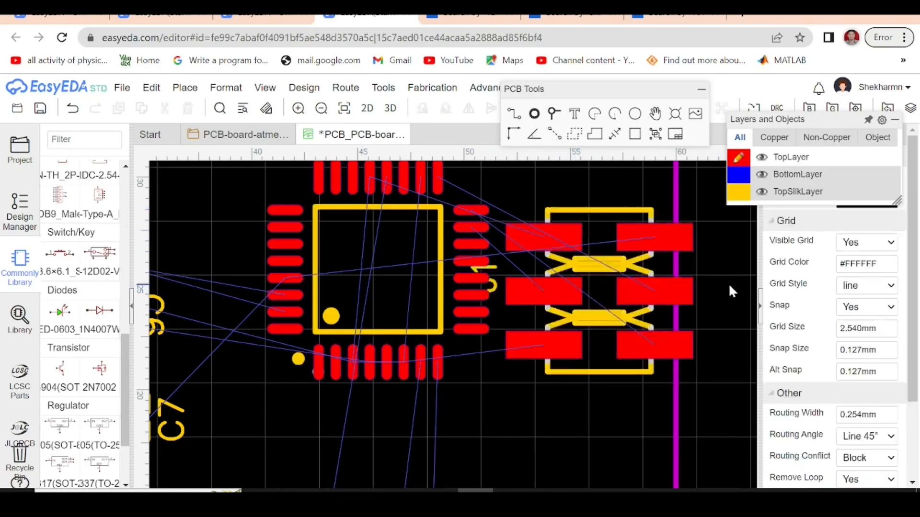
scroll(578, 340, "down", 3)
scroll(582, 336, "up", 3)
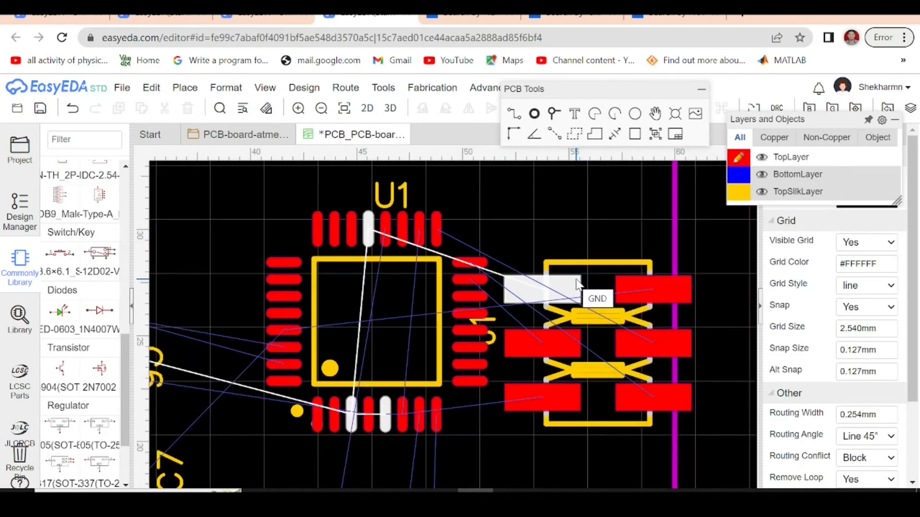
left_click(601, 304)
key("space")
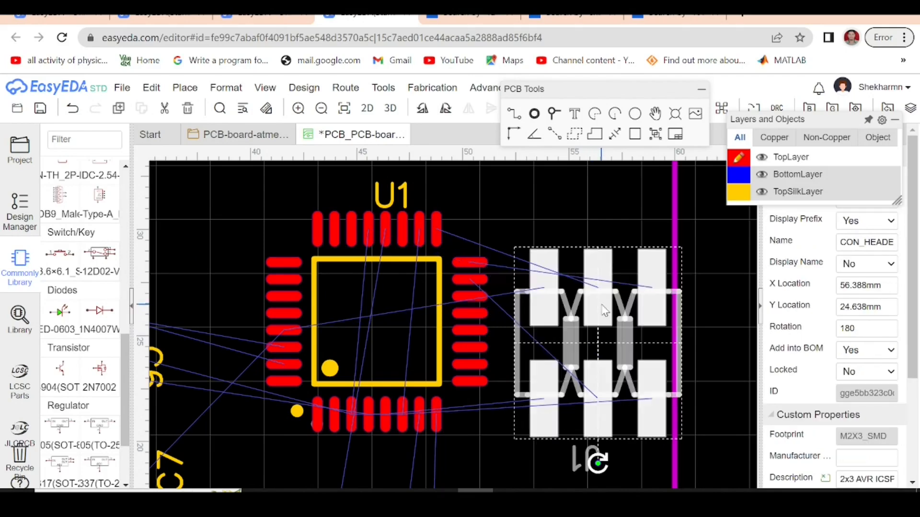
key("space")
key("space")
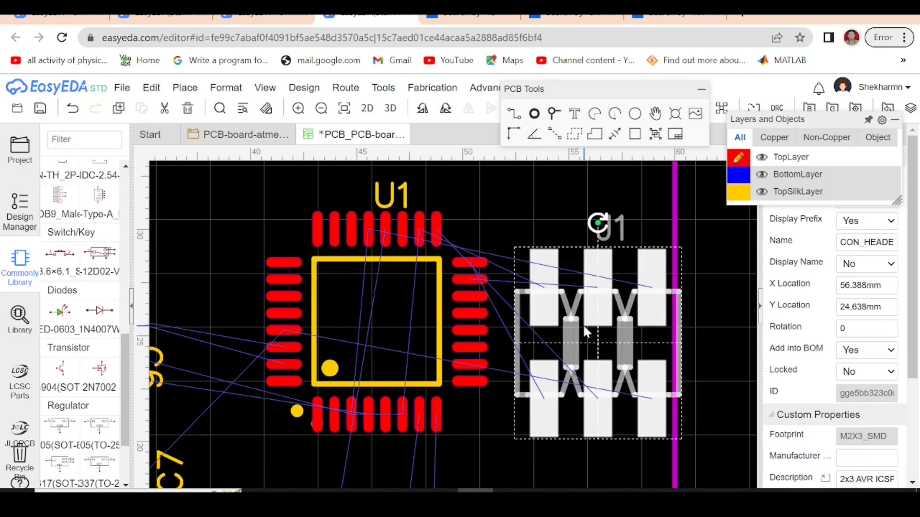
Shift header J1 up and left so it fits inside the board's right edge, and nudge U1 slightly left.
left_click_drag(612, 328, 603, 305)
left_click(706, 317)
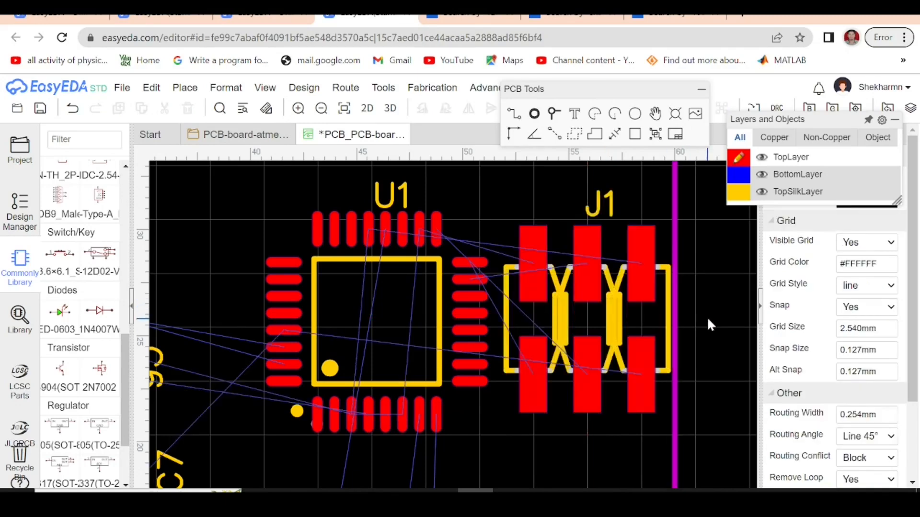
scroll(695, 331, "down", 2)
left_click_drag(507, 334, 497, 336)
left_click(570, 406)
Shift the U2 block with X1, R3, R4 and C6 to C10 slightly left as a group.
scroll(621, 320, "down", 2)
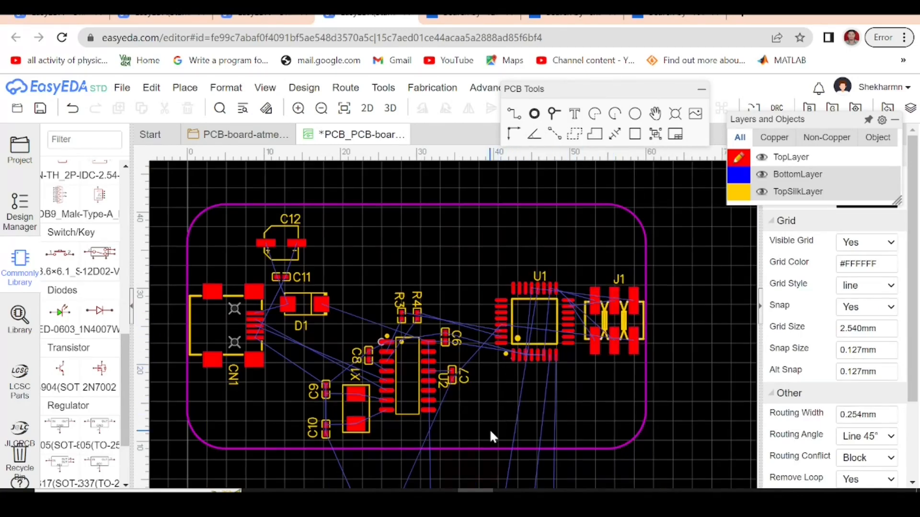
left_click_drag(488, 444, 298, 272)
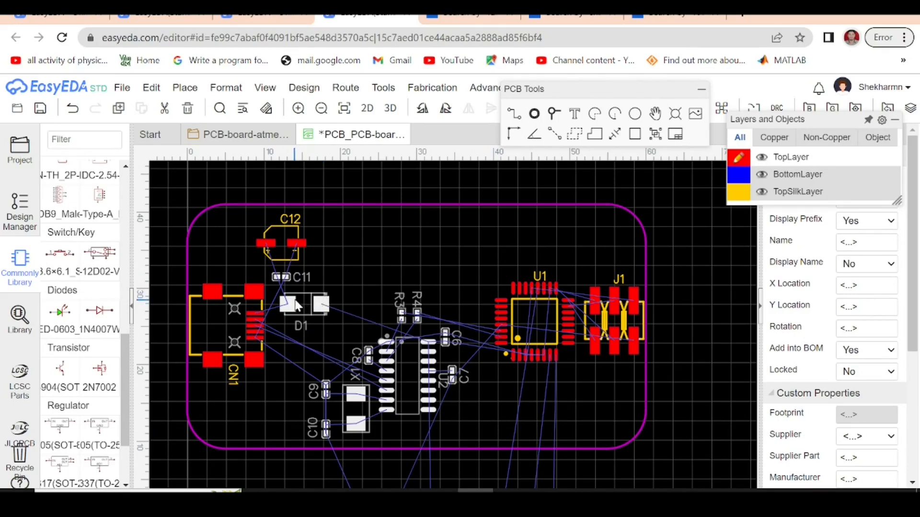
left_click_drag(405, 387, 394, 385)
left_click(499, 413)
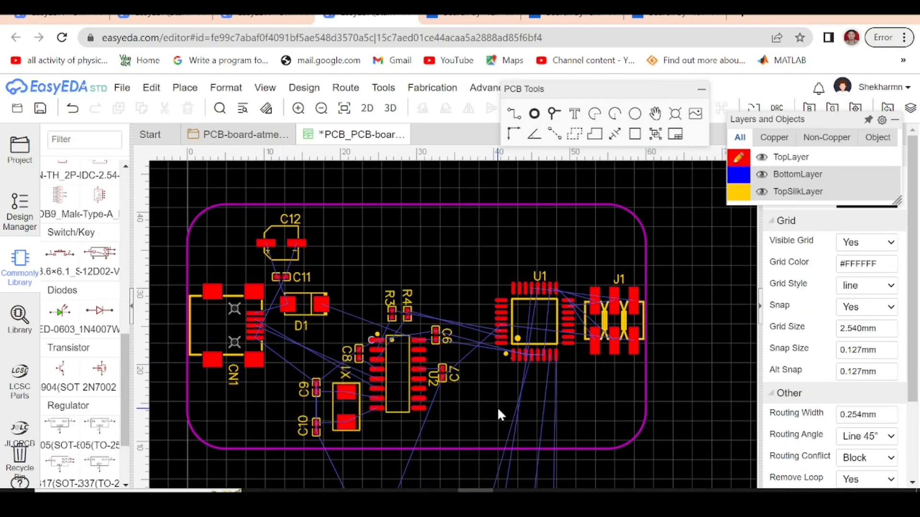
Move crystal Y1 inside the board below U1's lower left corner and locate the components still outside the outline.
scroll(553, 384, "down", 5)
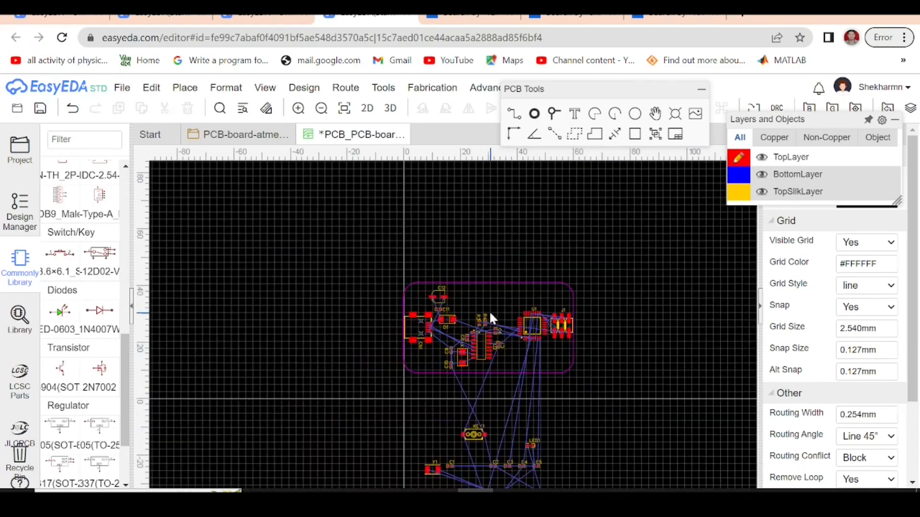
scroll(498, 404, "up", 5)
scroll(445, 395, "down", 3)
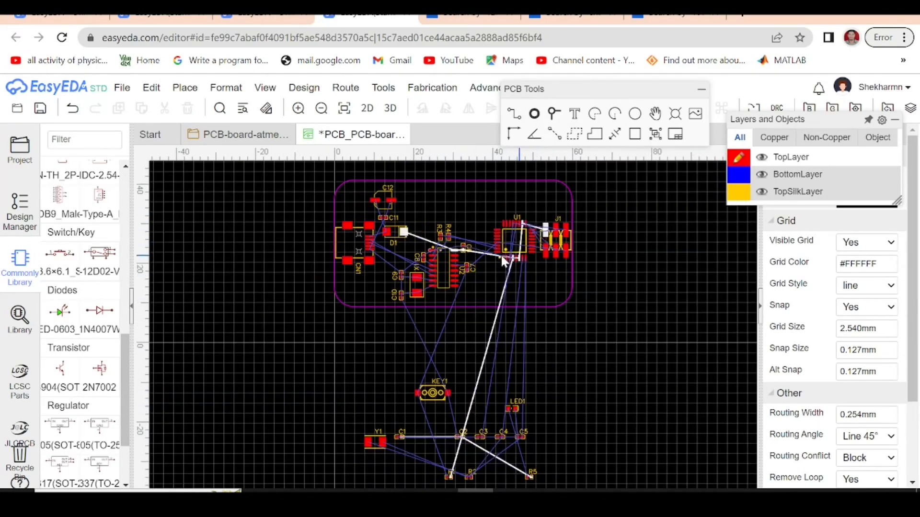
left_click_drag(373, 442, 491, 273)
scroll(484, 242, "up", 5)
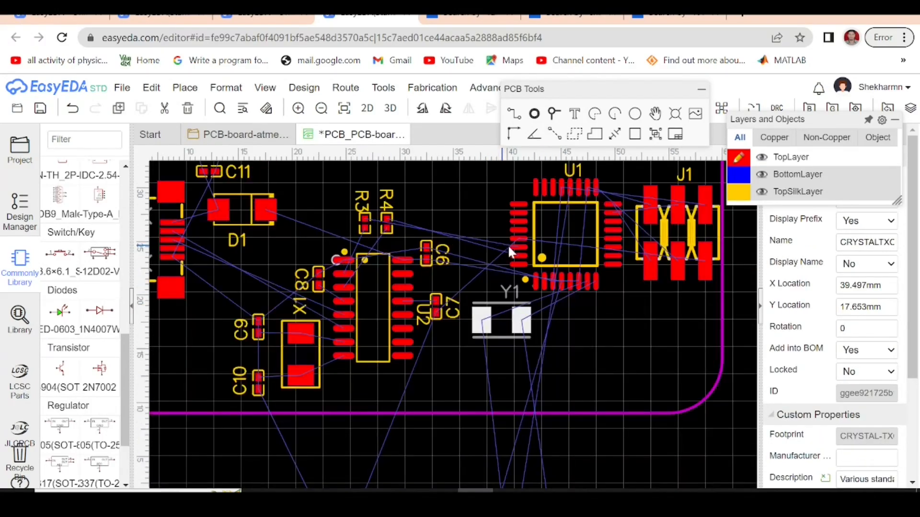
scroll(503, 240, "down", 2)
scroll(467, 352, "down", 5)
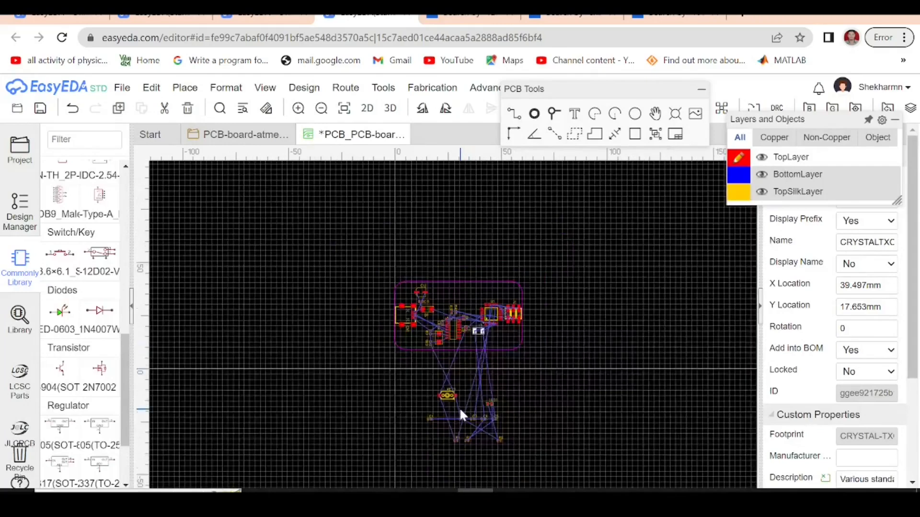
scroll(460, 410, "up", 5)
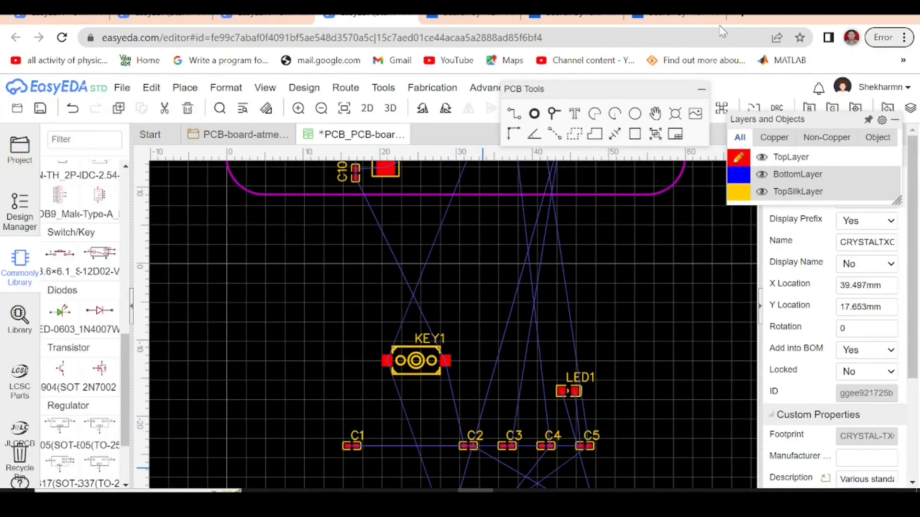
Change the value of resistor R2 beside crystal Y1 to 1M in the schematic.
left_click(237, 134)
scroll(392, 326, "down", 3)
scroll(321, 338, "up", 8)
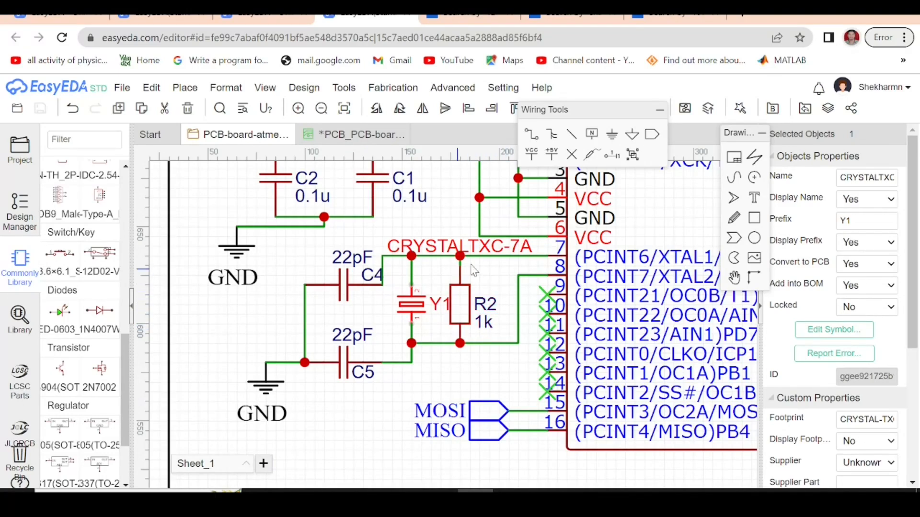
double_click(485, 323)
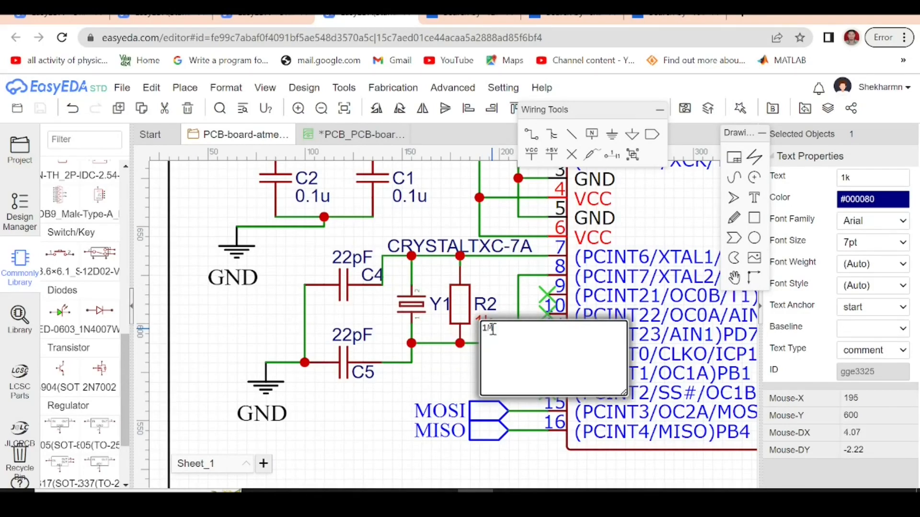
left_click(384, 436)
scroll(385, 435, "down", 3)
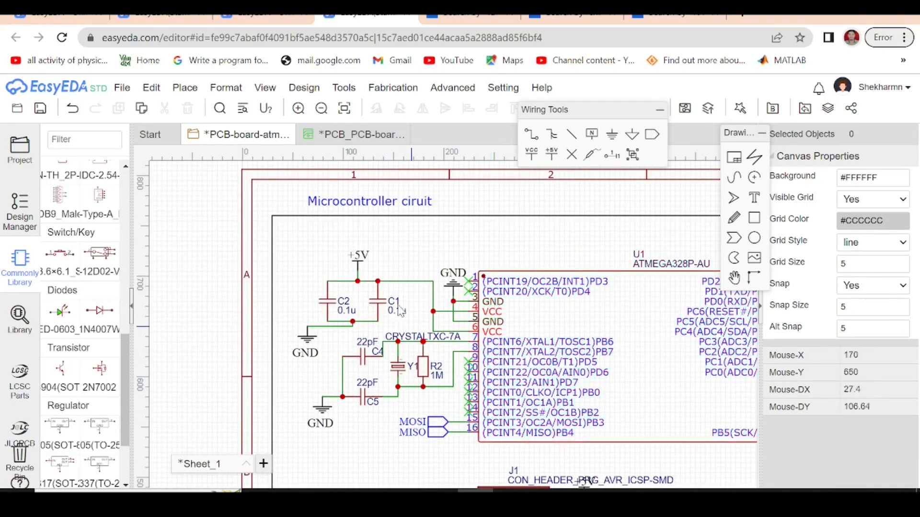
Save the schematic and update the PCB, applying the replacement of R2.
left_click(315, 93)
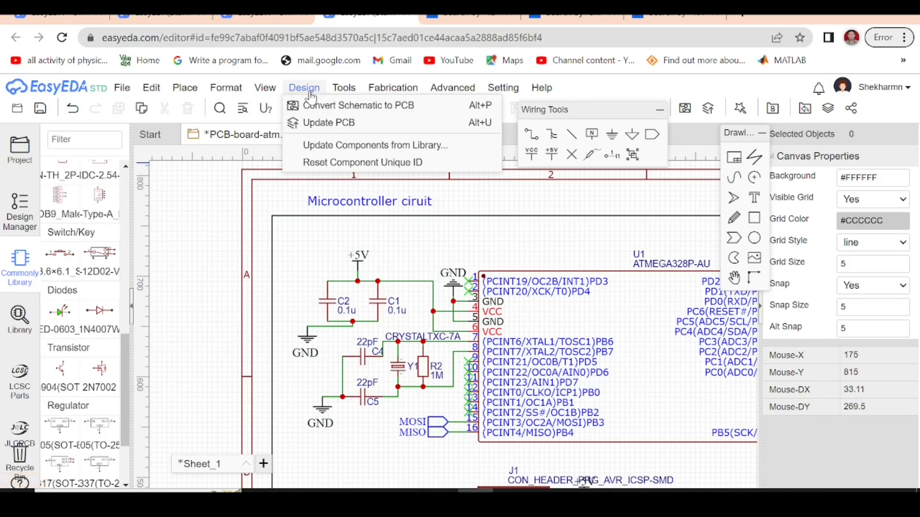
left_click(315, 123)
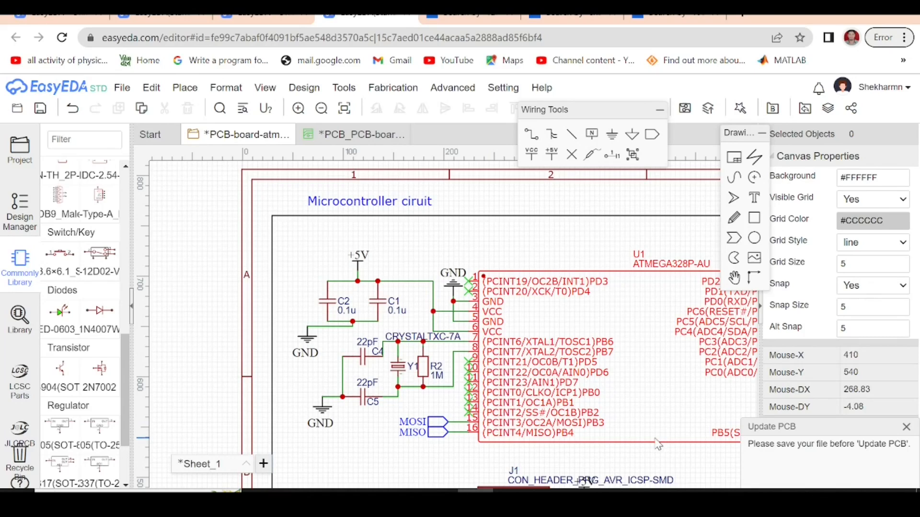
key("ctrl+s")
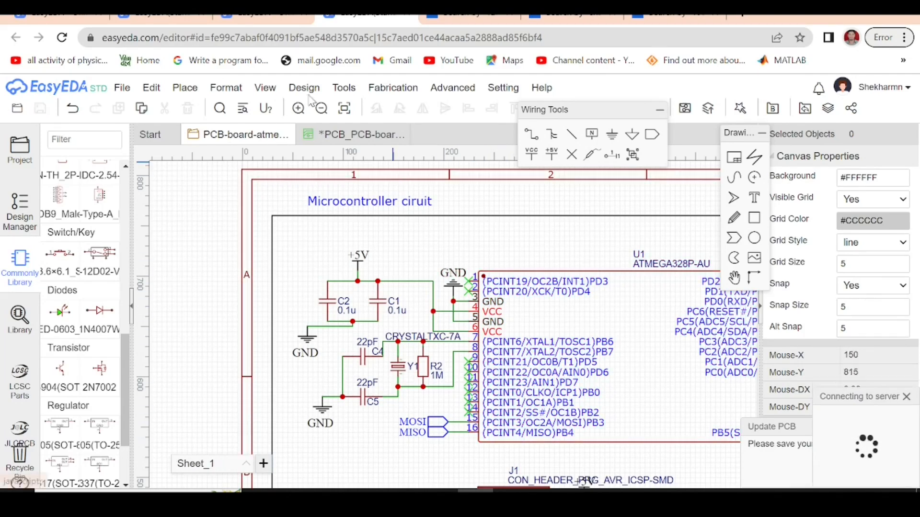
left_click(303, 87)
left_click(314, 123)
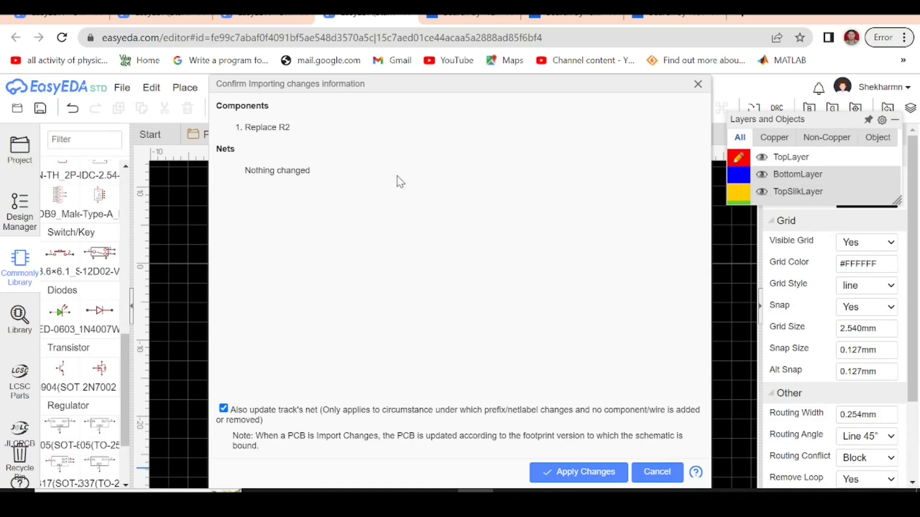
left_click(585, 474)
left_click(711, 480)
scroll(405, 364, "down", 3)
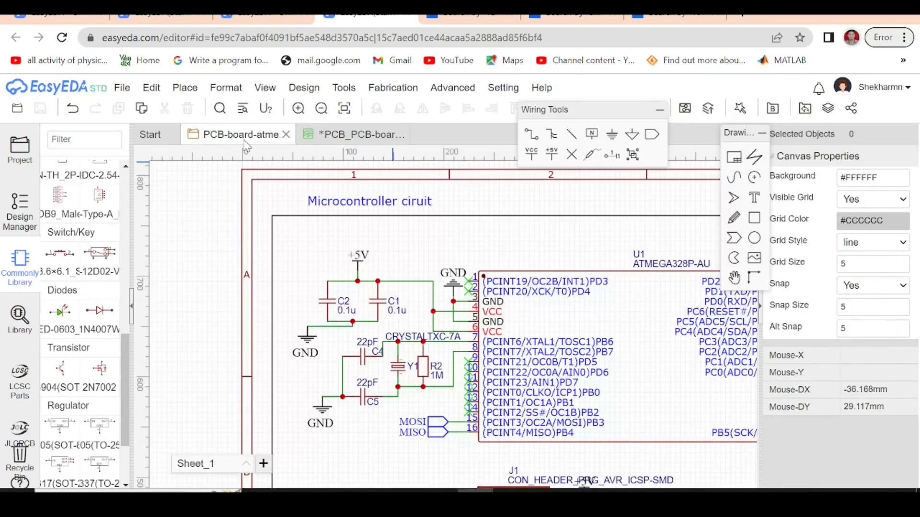
Cross-locate R2 from the schematic and move its footprint into the board area near U1 and Y1.
left_click(240, 135)
left_click(429, 376)
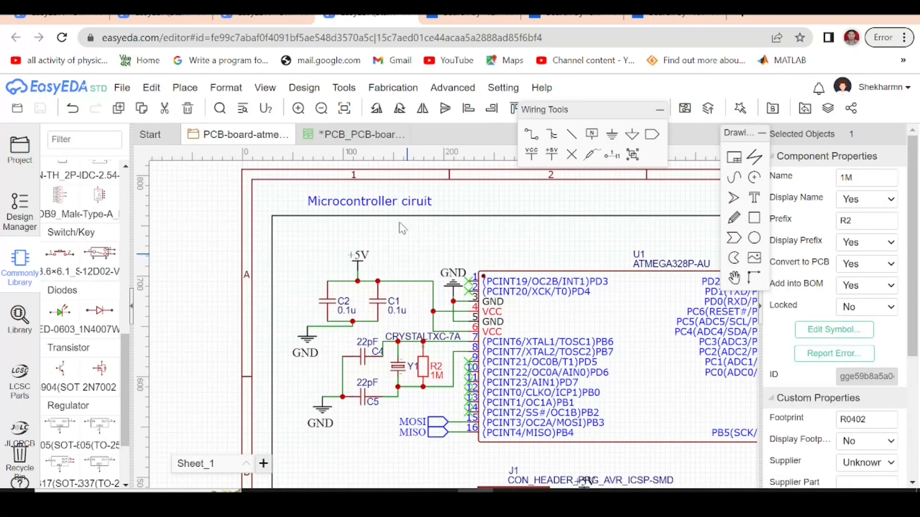
left_click(351, 136)
scroll(487, 363, "down", 3)
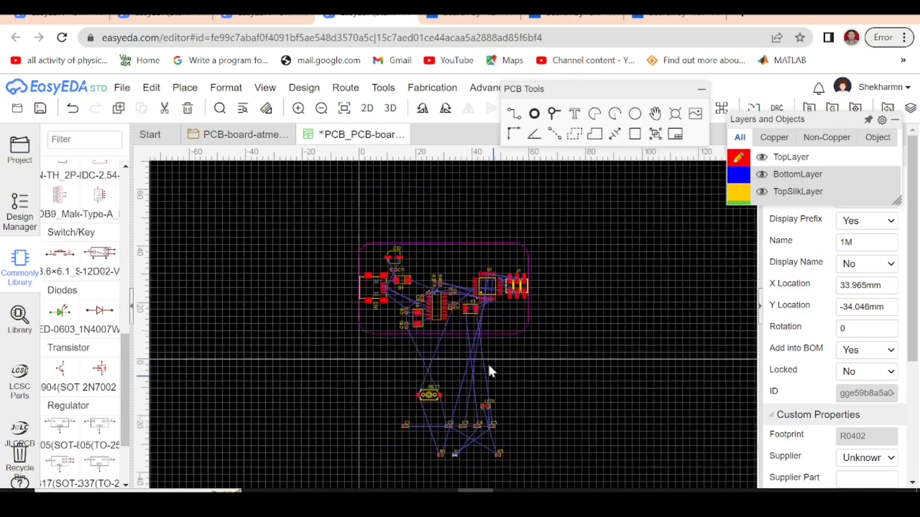
scroll(471, 432, "up", 6)
scroll(562, 471, "down", 3)
left_click_drag(472, 433, 707, 373)
scroll(556, 215, "up", 5)
scroll(713, 332, "up", 5)
scroll(514, 302, "down", 5)
Place R2 directly below U1's lower pin row and Y1 beneath it, with both labels to the right of their parts.
left_click_drag(561, 351, 636, 337)
key("space")
key("space")
left_click_drag(403, 367, 581, 401)
left_click_drag(586, 353, 659, 406)
mouse_move(639, 342)
left_mouse_down()
mouse_move(665, 348)
mouse_move(682, 324)
mouse_move(617, 349)
mouse_move(628, 349)
left_mouse_up()
key("space")
key("space")
left_click(686, 359)
scroll(550, 310, "down", 5)
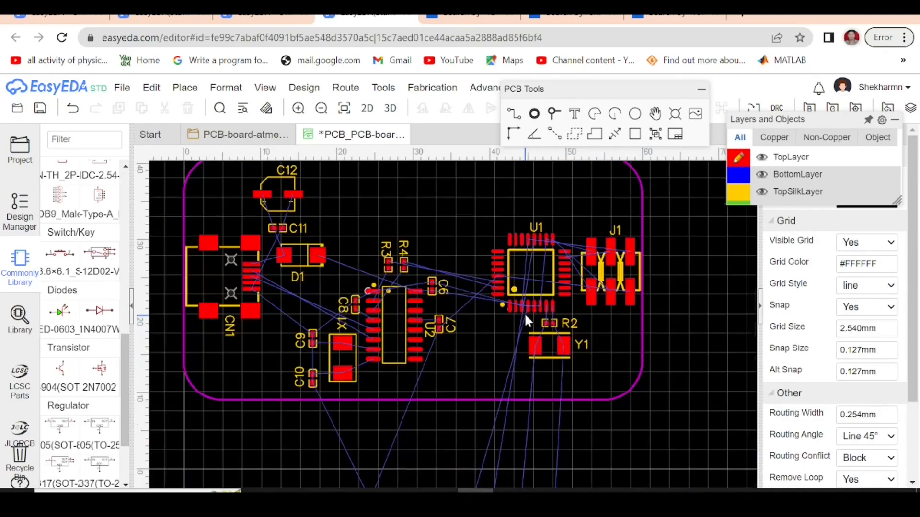
Select C4 and C5 in the schematic and return to the PCB to find their footprints.
scroll(513, 248, "down", 1)
scroll(579, 294, "down", 2)
scroll(579, 294, "down", 1)
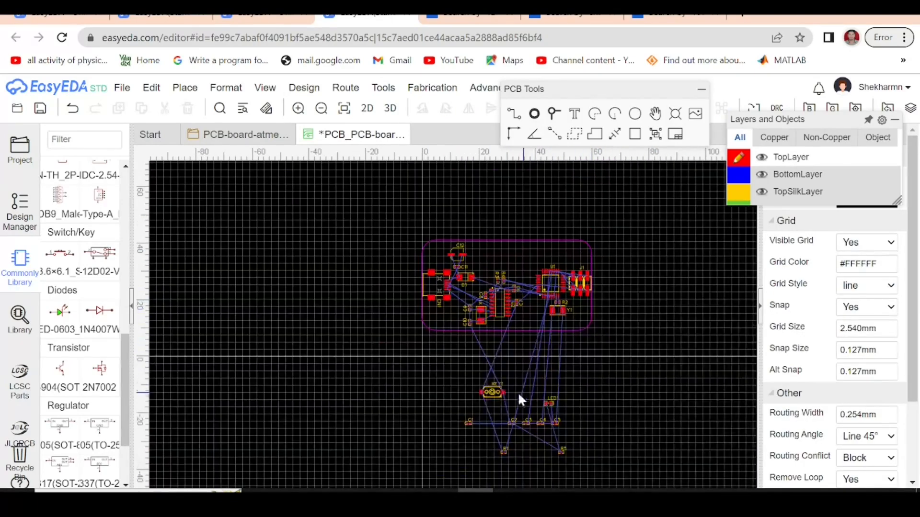
scroll(550, 454, "up", 3)
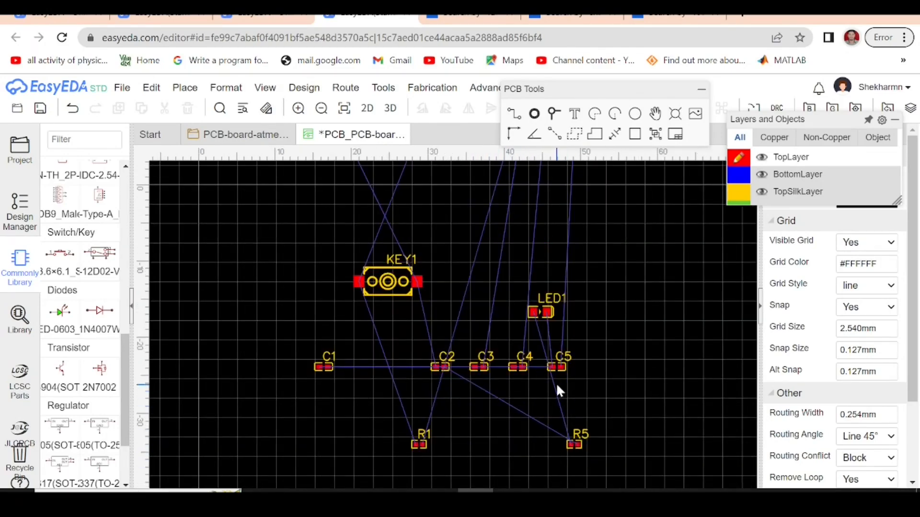
left_click(253, 140)
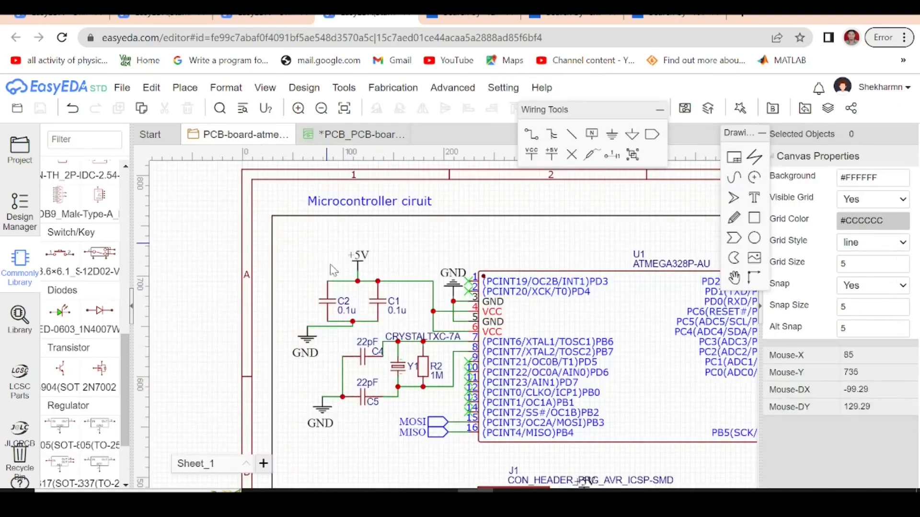
left_click(369, 368)
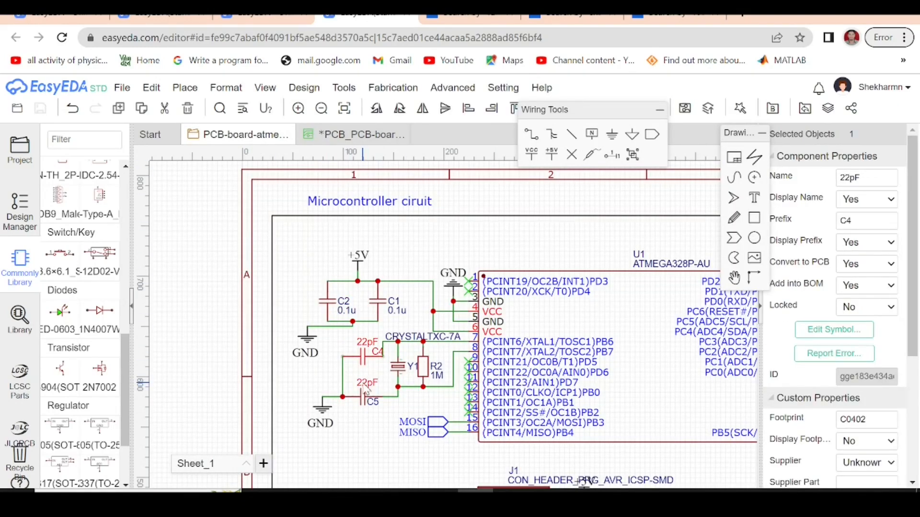
left_click(364, 398, "ctrl")
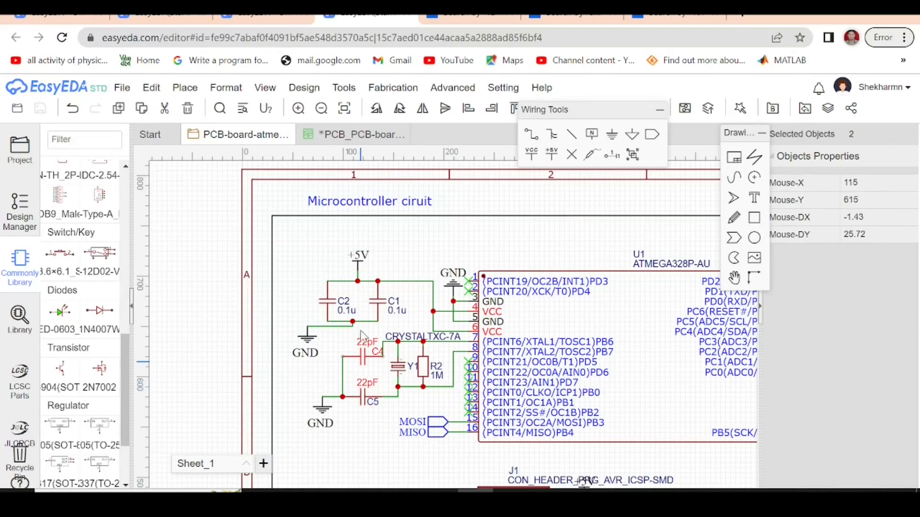
left_click(355, 134)
Move capacitor C4 inside the board outline, just below Y1's left pad.
left_click_drag(521, 370, 542, 344)
scroll(554, 379, "down", 4)
scroll(550, 286, "up", 6)
left_click(583, 369)
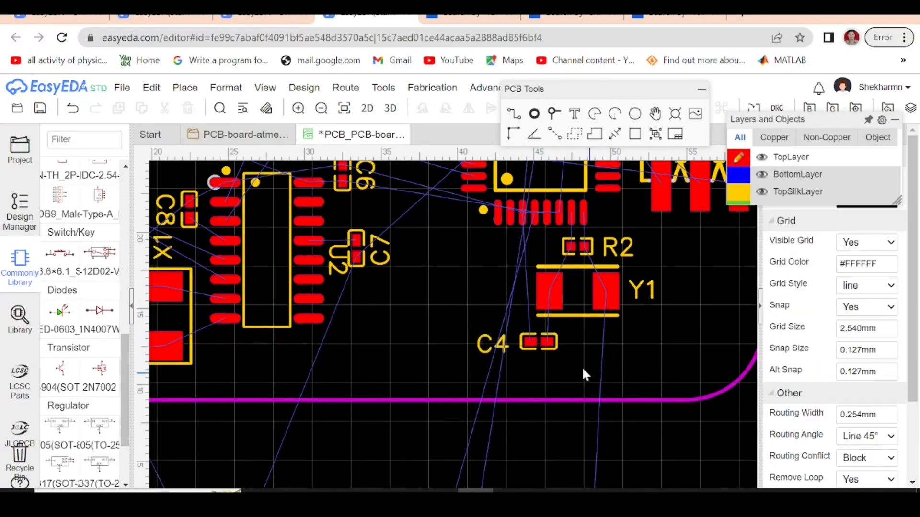
Cross-locate C5 from the schematic, move it below Y1's right pad and rotate it to 180 degrees.
scroll(455, 282, "down", 5)
left_click(256, 140)
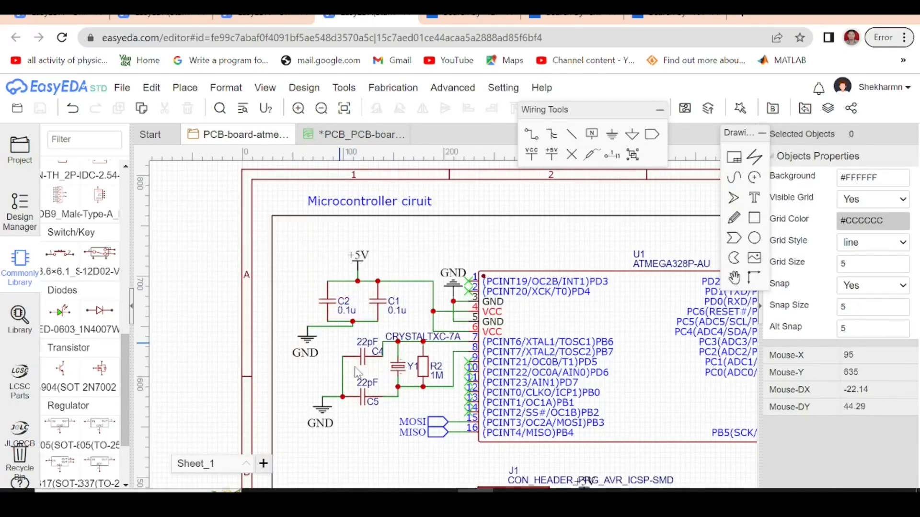
left_click(368, 401)
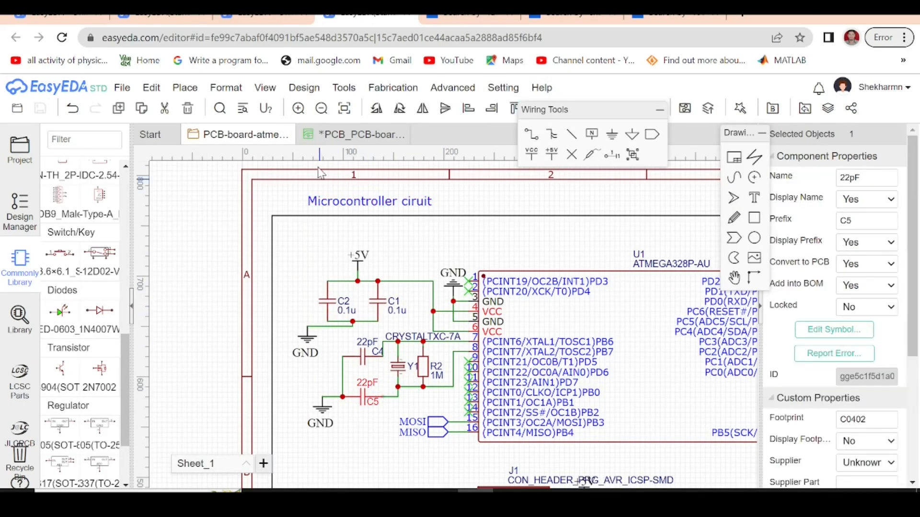
left_click(355, 136)
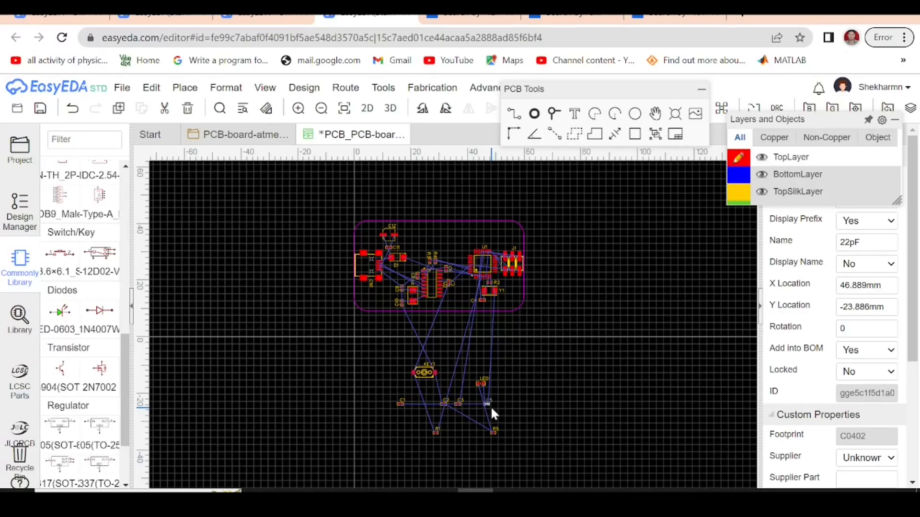
left_click_drag(486, 402, 530, 351)
scroll(480, 291, "up", 4)
scroll(553, 312, "up", 3)
key("space")
key("space")
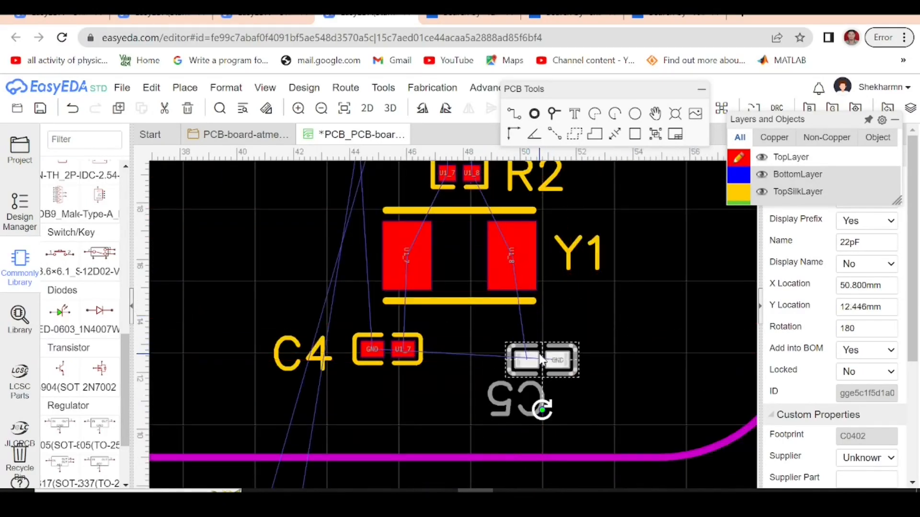
Turn the C5 label upright, place it to the right of C5, and line C5 up with C4.
left_click_drag(539, 405, 591, 407)
key("space")
key("space")
left_click_drag(602, 374, 630, 360)
left_click(536, 356)
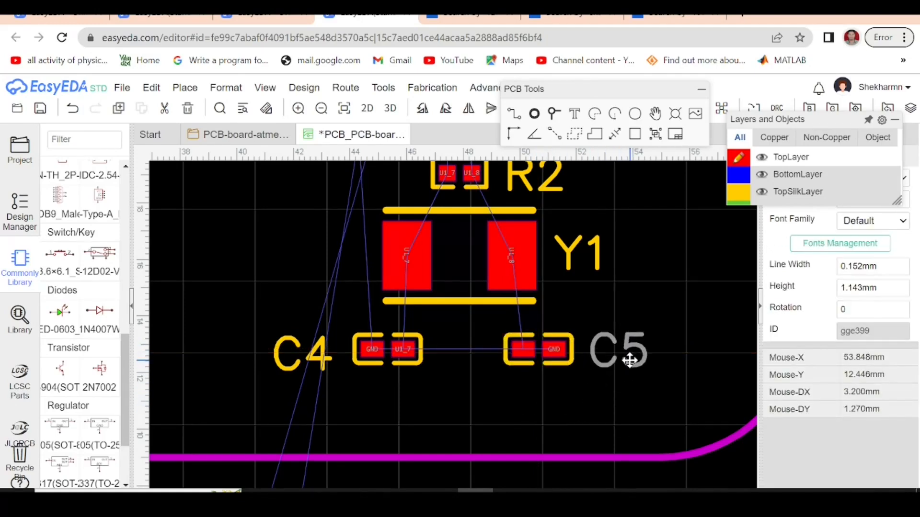
left_click(593, 400)
scroll(579, 392, "down", 3)
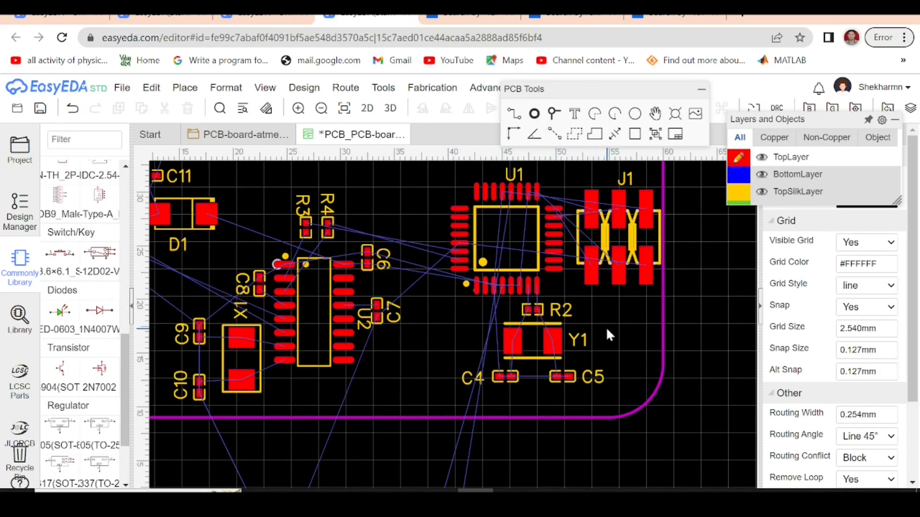
Nudge U1 slightly up and left, and move header J1 above and left of U1 at X 35.941 mm, Y 35.052 mm.
left_click(515, 237)
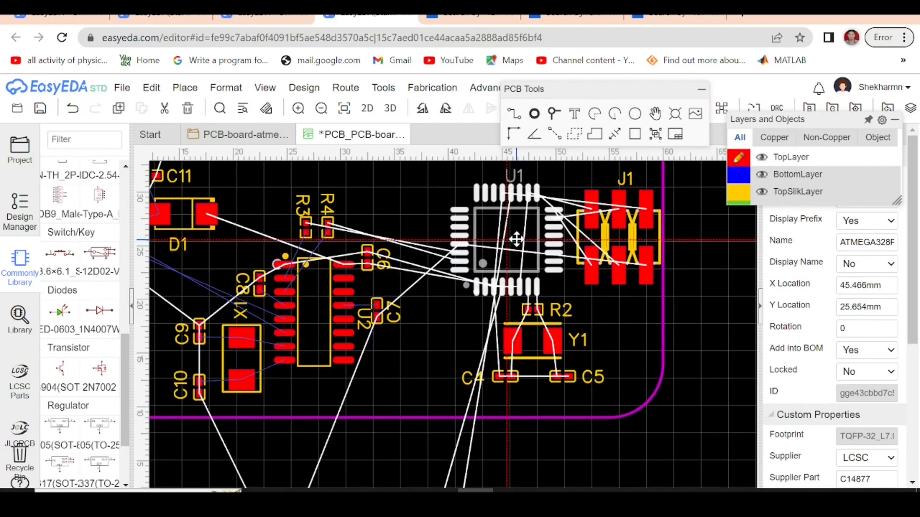
left_click_drag(516, 239, 515, 233)
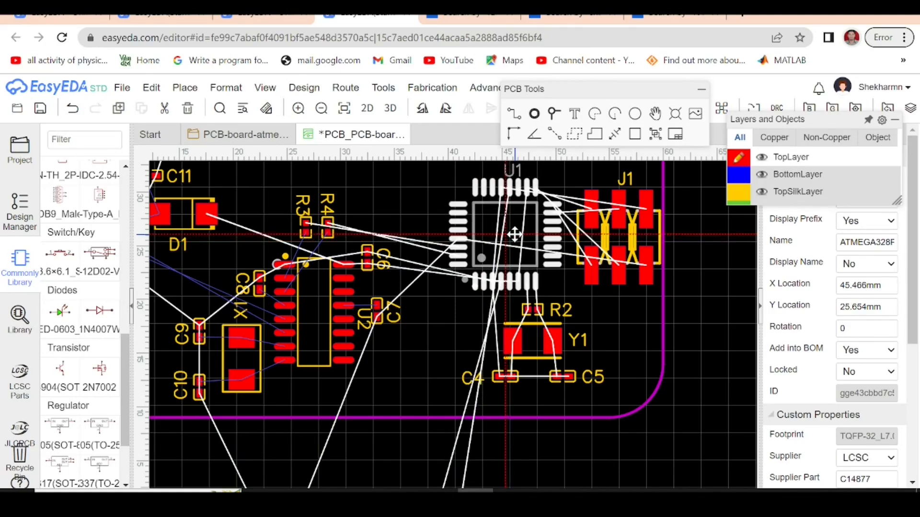
scroll(526, 276, "down", 2)
left_click_drag(566, 258, 453, 201)
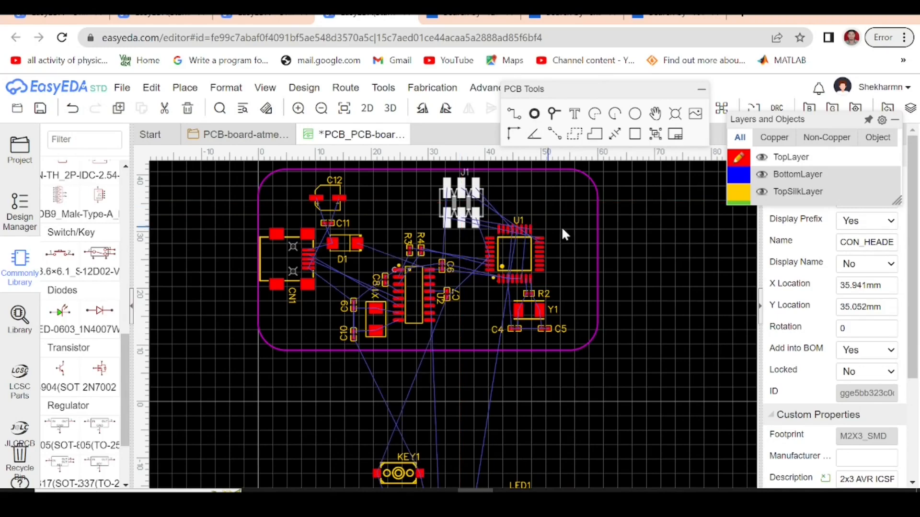
left_click(669, 246)
Move switch KEY1 inside the board above U1 and rotate it to 180 degrees.
scroll(669, 245, "down", 2)
scroll(530, 359, "up", 2)
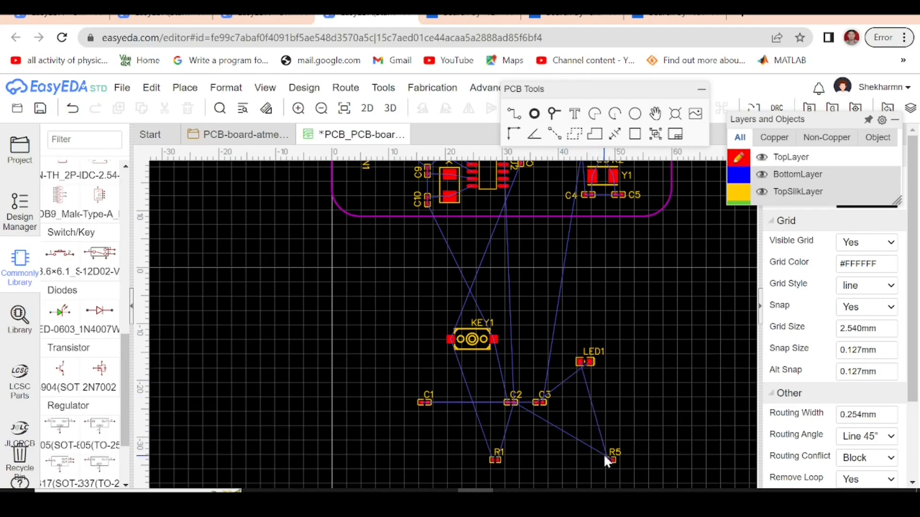
left_click_drag(480, 339, 526, 213)
scroll(592, 383, "down", 2)
scroll(618, 225, "up", 3)
scroll(619, 228, "up", 2)
key("space")
key("space")
Turn the KEY1 label upright below the switch and nudge KEY1 slightly left and down.
mouse_move(521, 249)
left_mouse_down()
mouse_move(532, 261)
mouse_move(610, 274)
mouse_move(636, 248)
mouse_move(538, 259)
mouse_move(521, 237)
left_mouse_up()
key("space")
key("space")
left_click(556, 273)
scroll(558, 297, "down", 2)
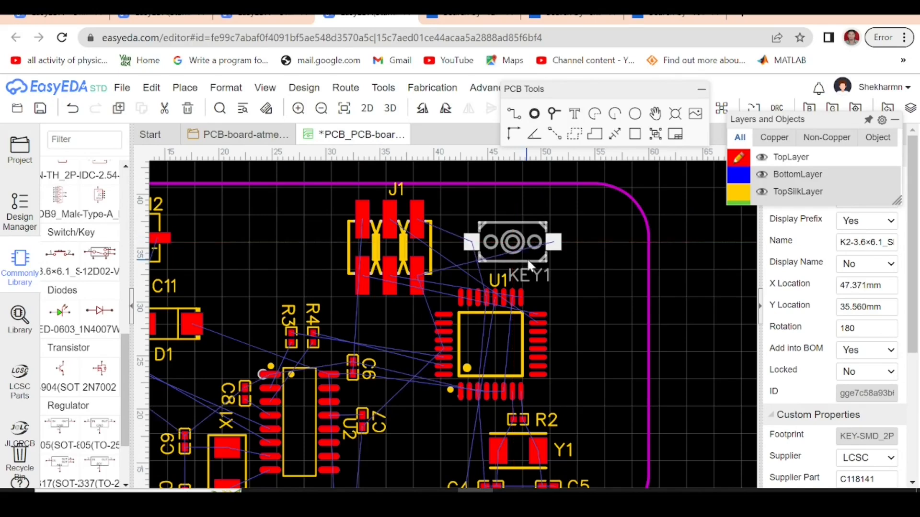
left_click(595, 304)
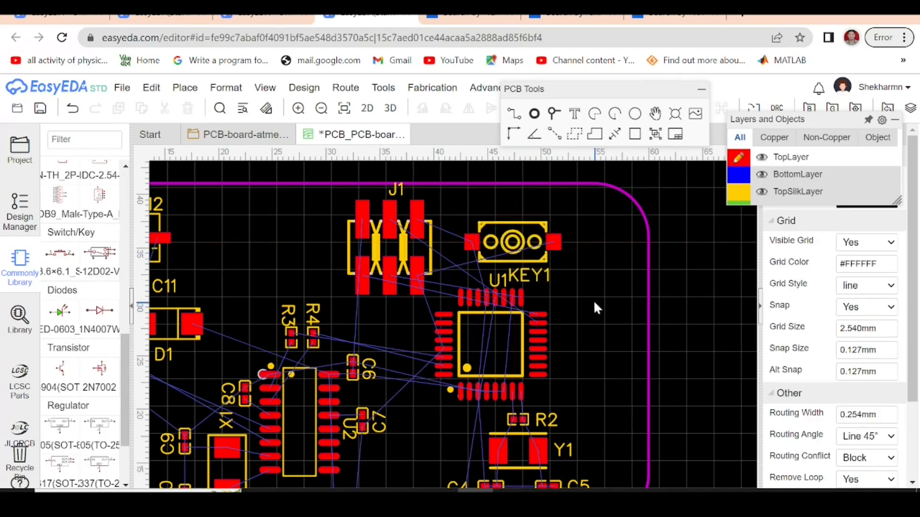
left_click_drag(523, 241, 510, 246)
left_click(603, 308)
scroll(556, 242, "down", 4)
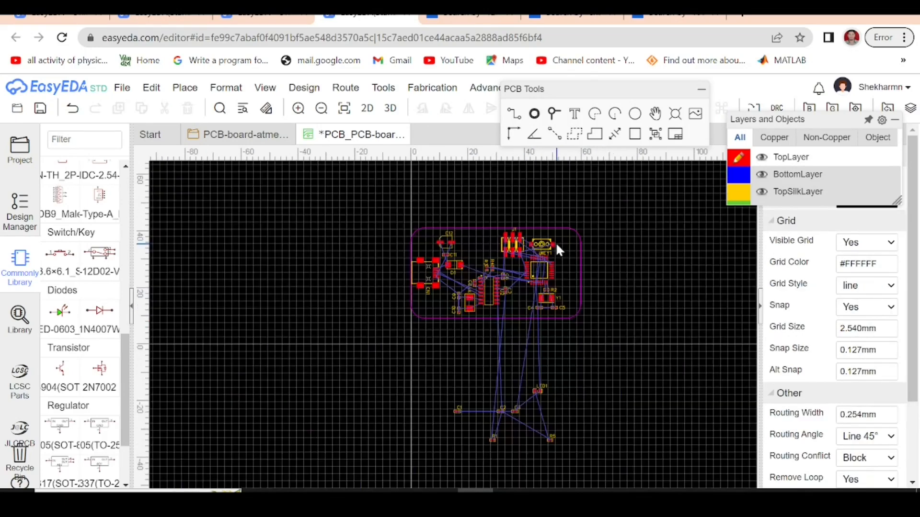
Cross-locate R1 from the schematic and place it vertically below KEY1's right pad, near U1's upper right corner.
left_click(246, 136)
scroll(540, 312, "up", 4)
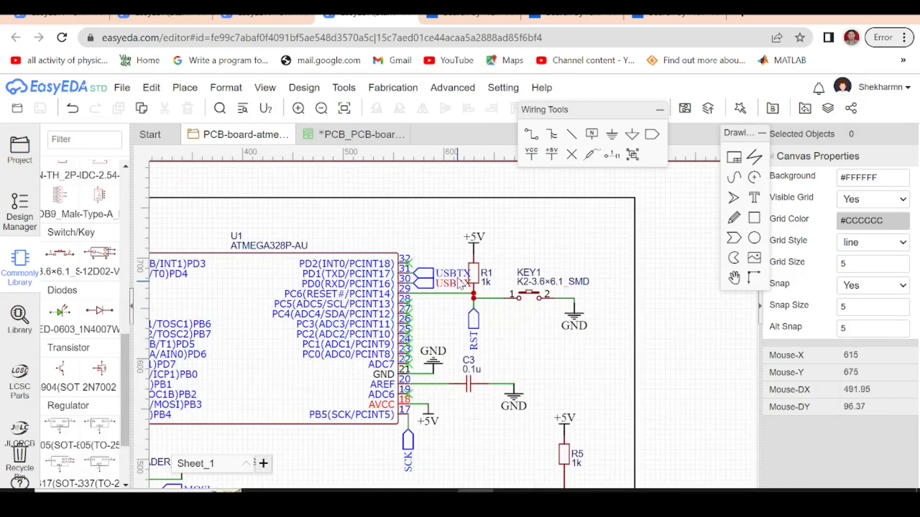
left_click(478, 274)
left_click(357, 136)
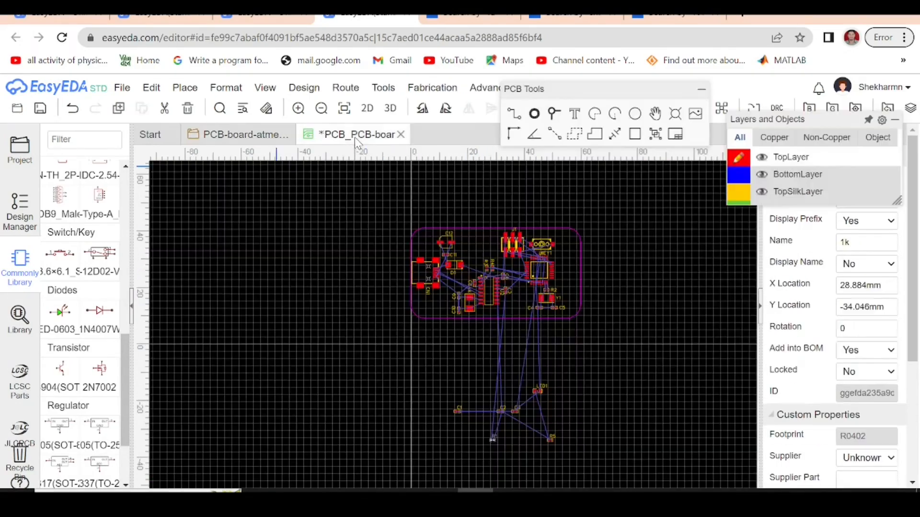
scroll(504, 442, "up", 5)
left_click_drag(441, 438, 578, 259)
scroll(524, 472, "down", 4)
scroll(605, 247, "up", 6)
key("space")
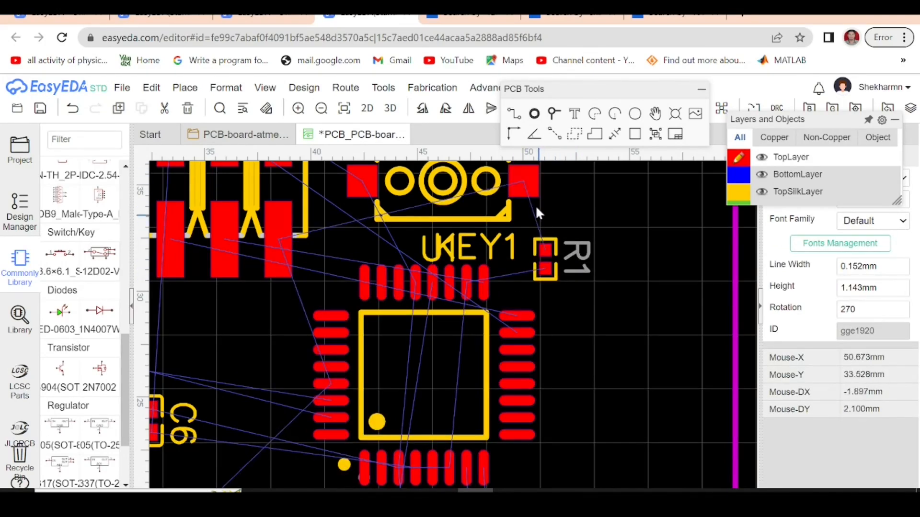
Move the U1 label off the KEY1 label to just outside U1's upper left corner.
left_click_drag(419, 259, 310, 282)
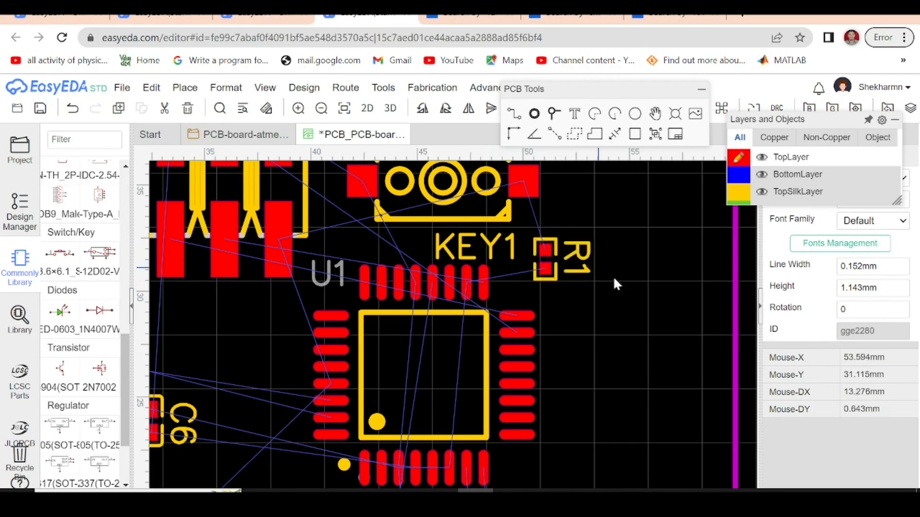
scroll(613, 276, "down", 6)
scroll(539, 280, "down", 2)
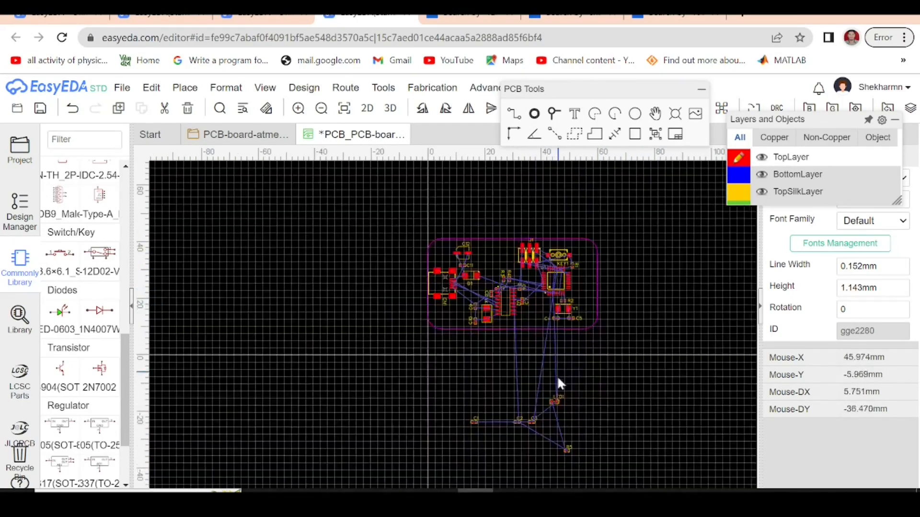
Move capacitor C1 from the unplaced parts to just outside the board's lower right corner.
scroll(567, 436, "up", 4)
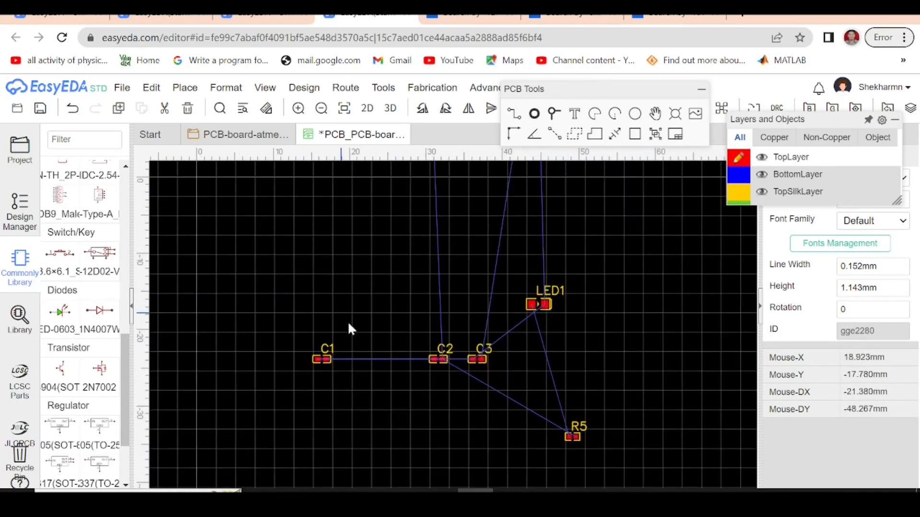
left_click_drag(321, 361, 530, 259)
scroll(431, 397, "down", 3)
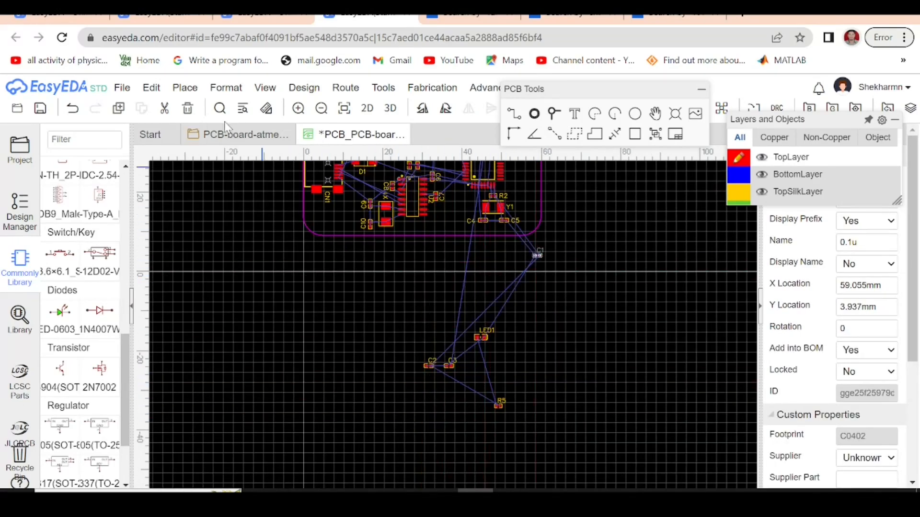
Check capacitors C1 and C2 at U1's supply pins in the schematic and cross-locate C2 on the PCB.
left_click(230, 135)
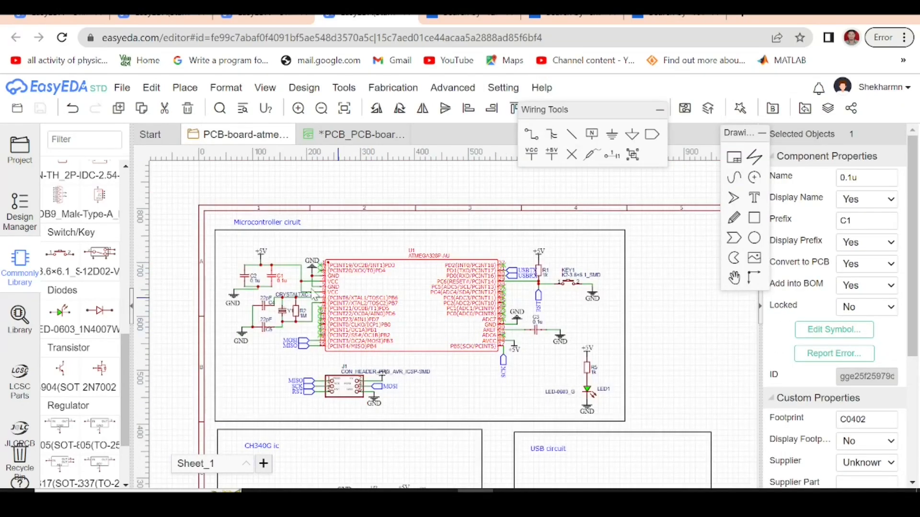
scroll(249, 286, "up", 4)
left_click(267, 286)
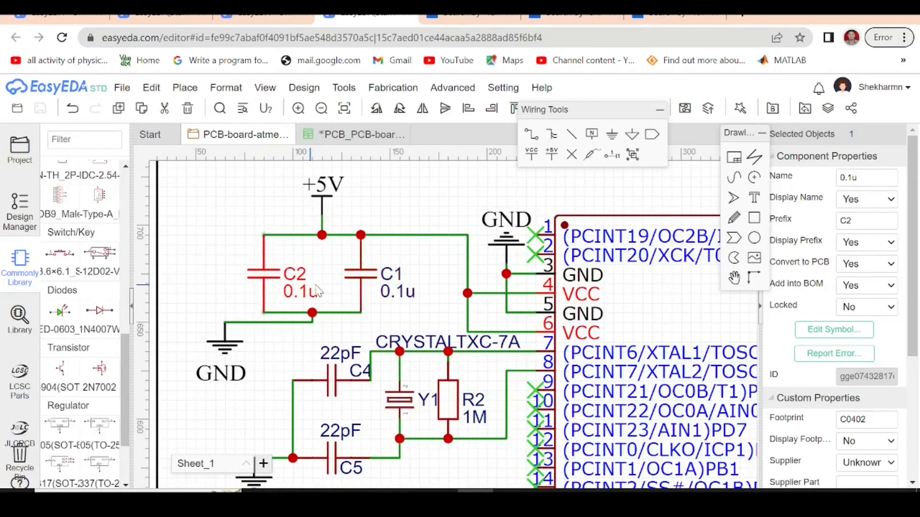
left_click(360, 283)
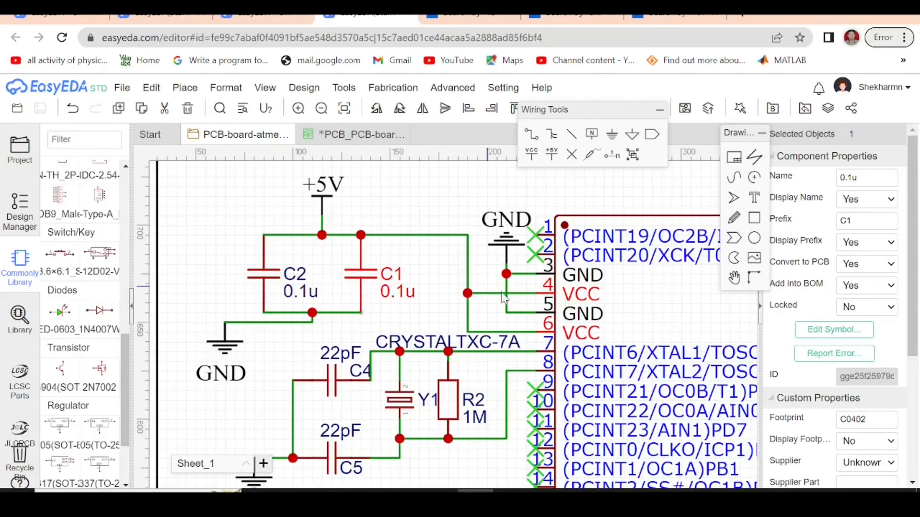
left_click(264, 276)
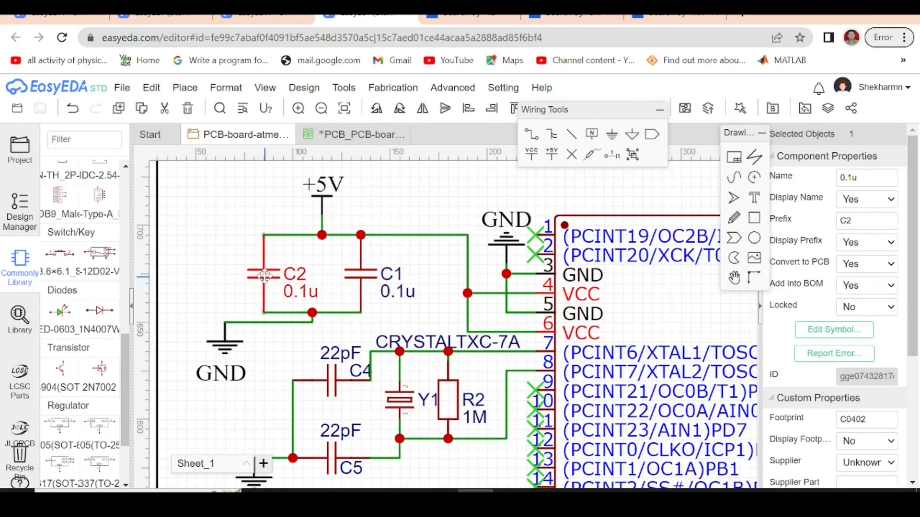
left_click(356, 137)
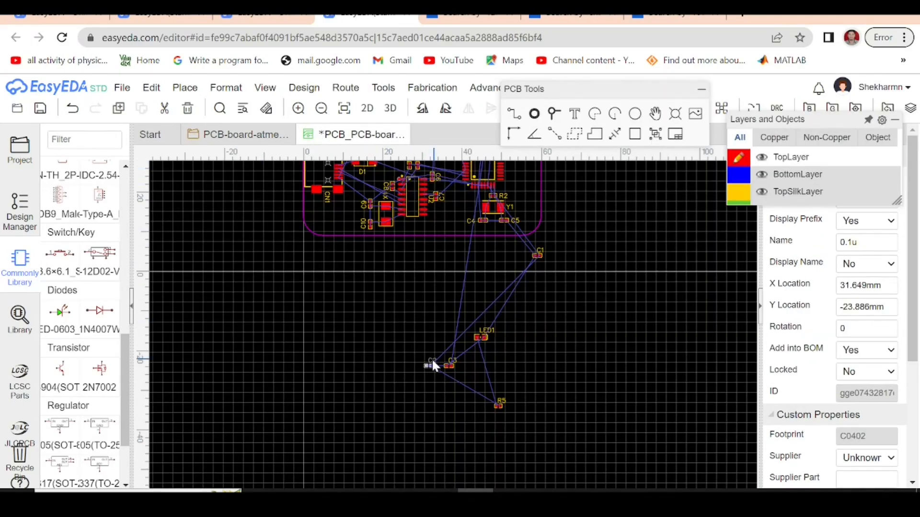
Try C2 inside the board at U1's right side and at its left side.
left_click_drag(427, 365, 644, 317)
scroll(474, 311, "down", 5)
scroll(474, 260, "up", 7)
scroll(474, 260, "up", 3)
scroll(517, 288, "up", 6)
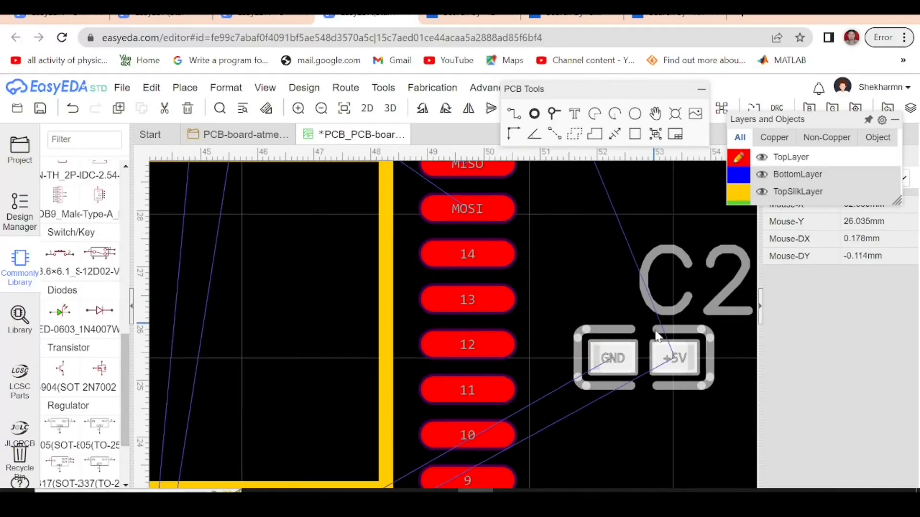
scroll(656, 335, "down", 5)
scroll(656, 335, "up", 3)
left_click_drag(654, 356, 342, 324)
scroll(342, 325, "up", 5)
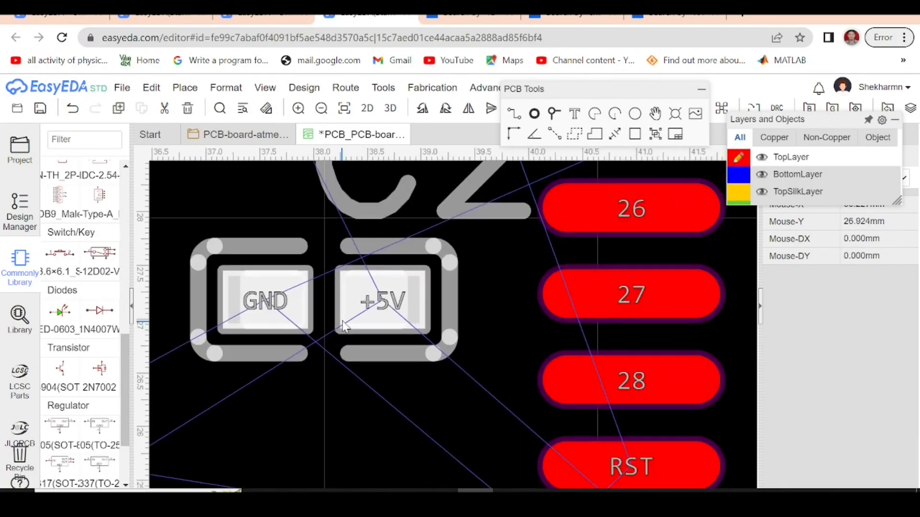
scroll(343, 327, "down", 3)
scroll(343, 327, "down", 1)
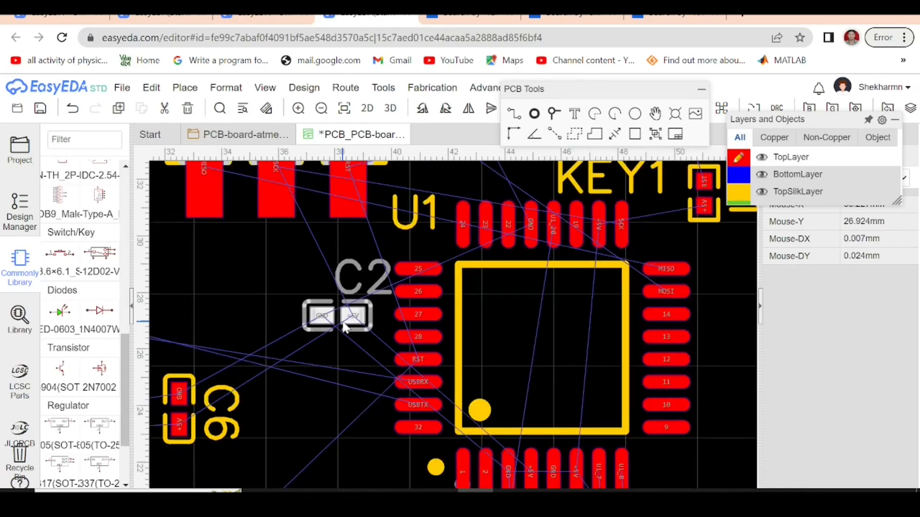
Place C2 horizontally just below U1's lower GND and +5V pins, with its label to the left of the capacitor.
left_click_drag(339, 320, 550, 441)
scroll(381, 264, "down", 2)
scroll(426, 403, "up", 5)
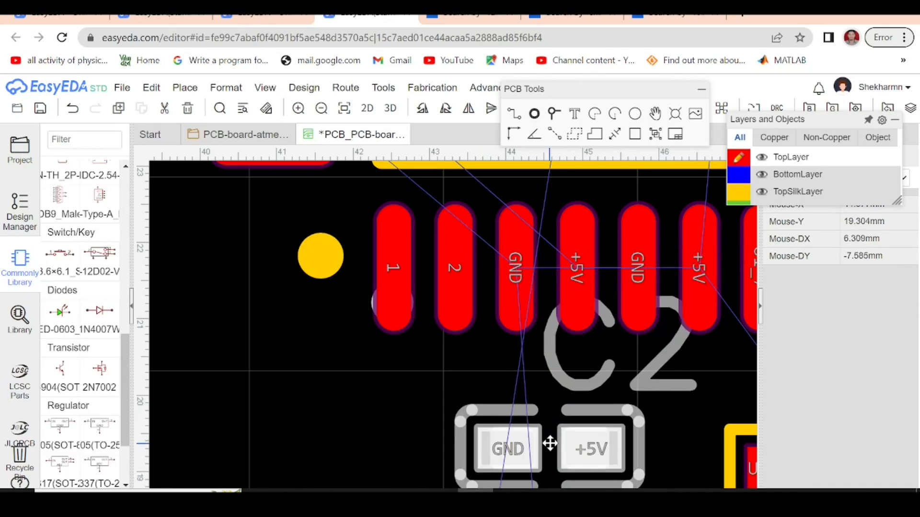
scroll(550, 442, "down", 3)
left_click_drag(597, 418, 543, 452)
left_click(493, 445)
scroll(399, 384, "down", 3)
scroll(446, 400, "up", 5)
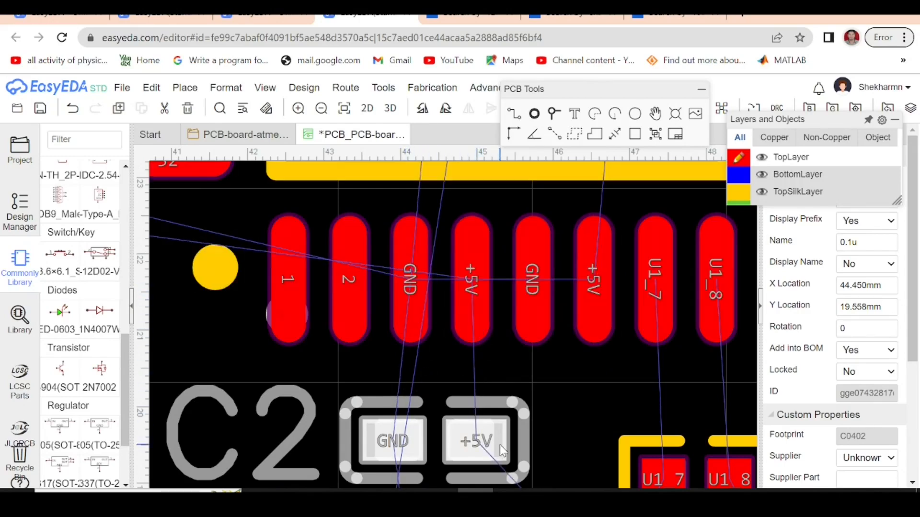
scroll(499, 444, "down", 4)
scroll(453, 314, "up", 1)
scroll(453, 314, "up", 3)
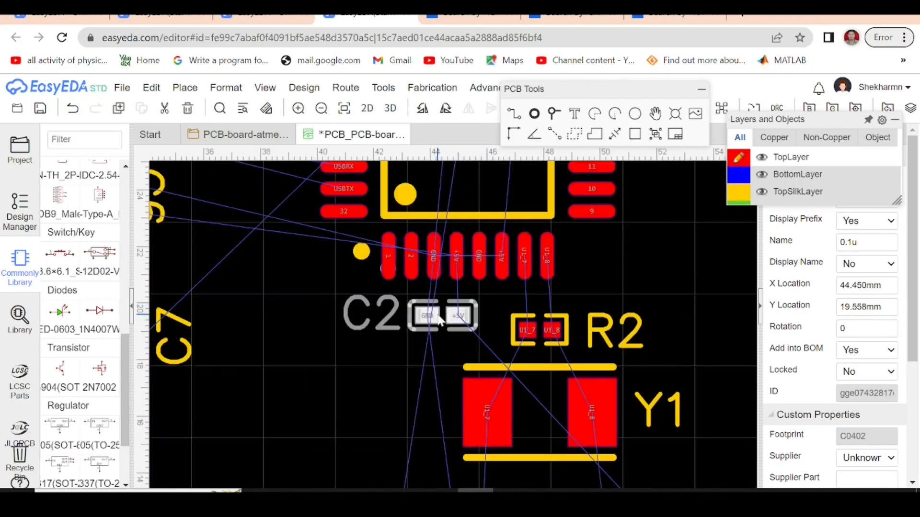
left_click(493, 295)
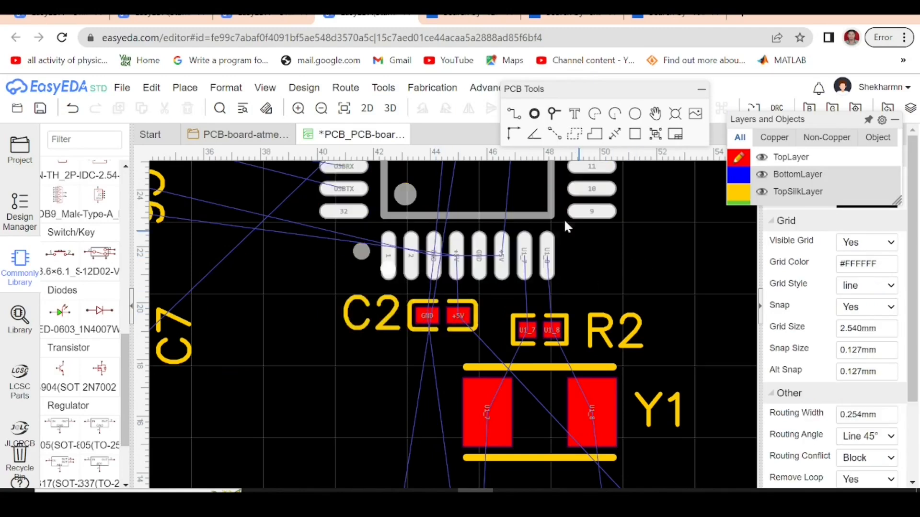
Cross-locate C1 from the schematic and place it vertically to the right of U1's upper right corner, below R1.
left_click(241, 135)
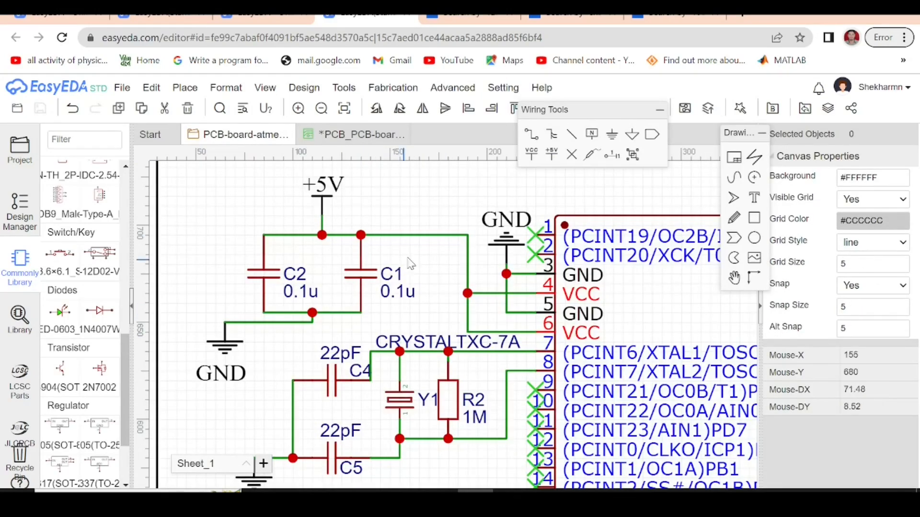
left_click(371, 280)
left_click(335, 135)
scroll(473, 277, "down", 5)
left_click_drag(564, 411, 680, 398)
scroll(445, 302, "up", 5)
scroll(411, 376, "down", 3)
scroll(449, 273, "up", 3)
scroll(455, 292, "up", 2)
scroll(455, 294, "down", 2)
key("space")
left_click(643, 436)
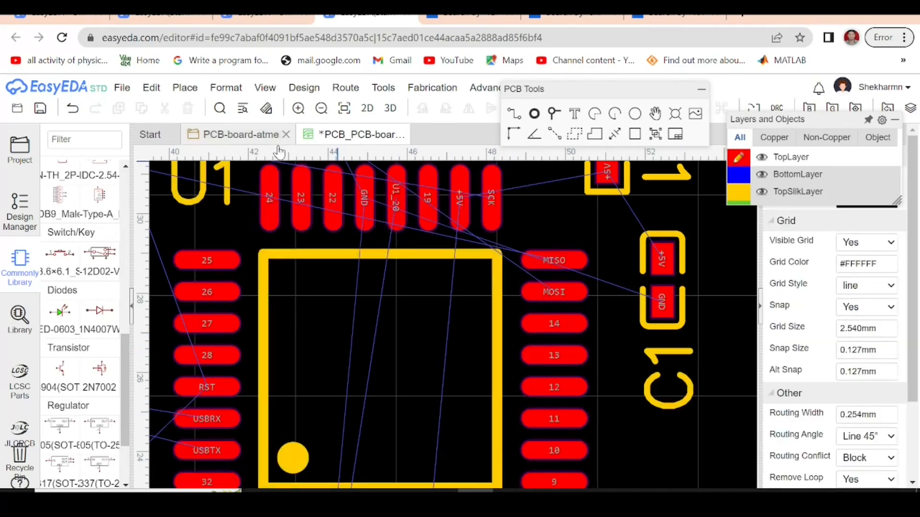
Cross-locate C3 from the schematic and place it horizontally between KEY1 and U1's upper pins, with its label to the left.
left_click(248, 135)
scroll(508, 305, "down", 5)
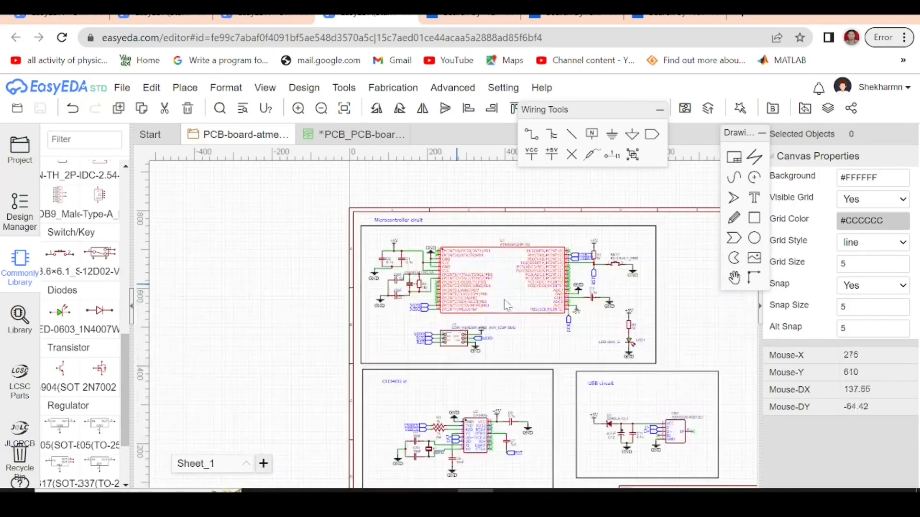
left_click(594, 302)
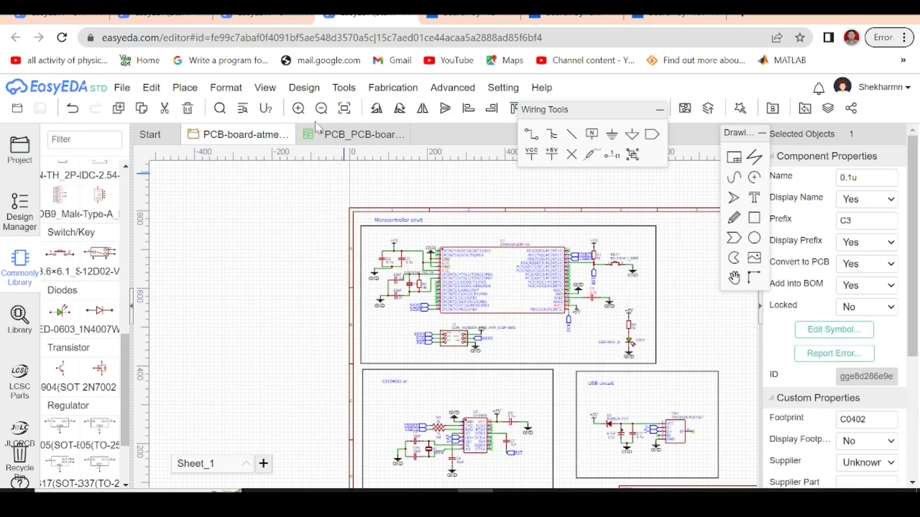
left_click(336, 134)
scroll(416, 240, "down", 5)
scroll(473, 310, "down", 3)
scroll(441, 397, "up", 7)
left_click_drag(403, 408, 454, 324)
scroll(466, 423, "down", 4)
scroll(479, 246, "up", 3)
scroll(479, 246, "up", 5)
left_click_drag(520, 245, 521, 202)
left_click_drag(464, 327, 372, 307)
Move the KEY1 label above the switch.
scroll(372, 297, "down", 5)
left_click_drag(462, 291, 444, 227)
left_click(518, 246)
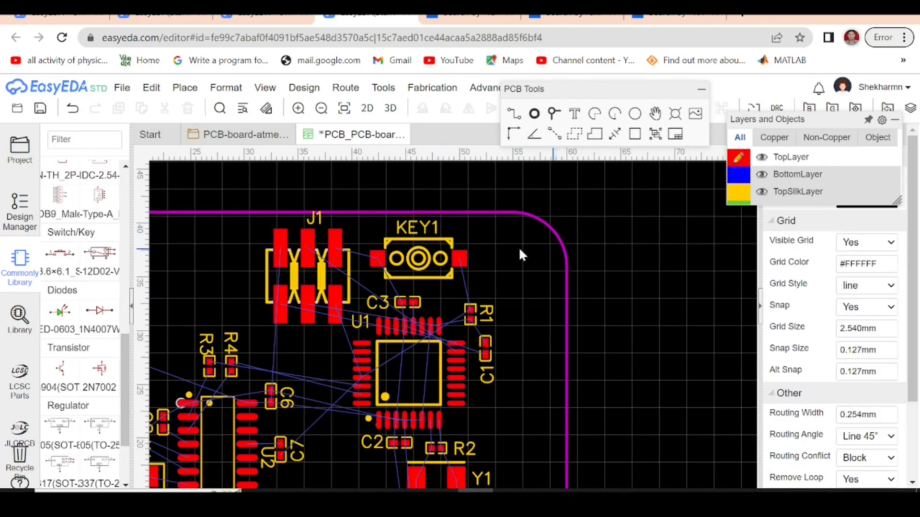
Move the J1 label to the left of the header and change its text to ICSP.
left_click_drag(316, 217, 230, 267)
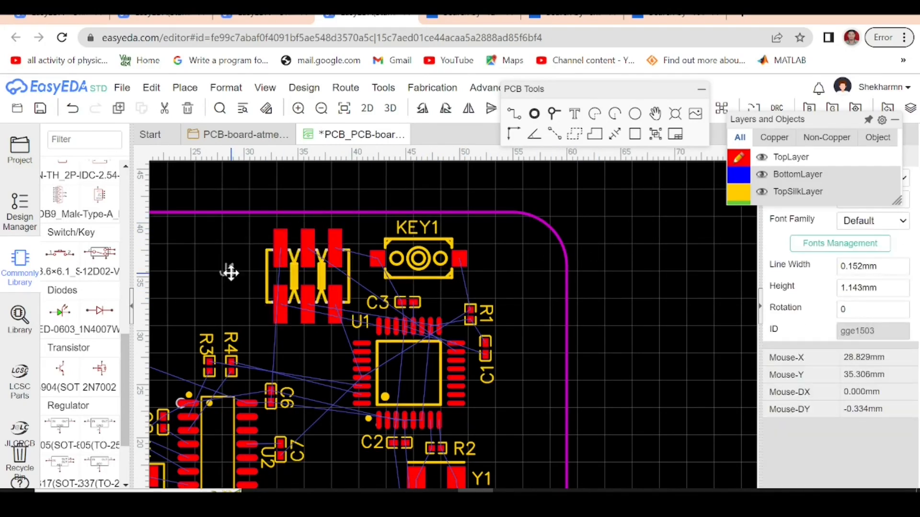
double_click(231, 272)
key("BackSpace")
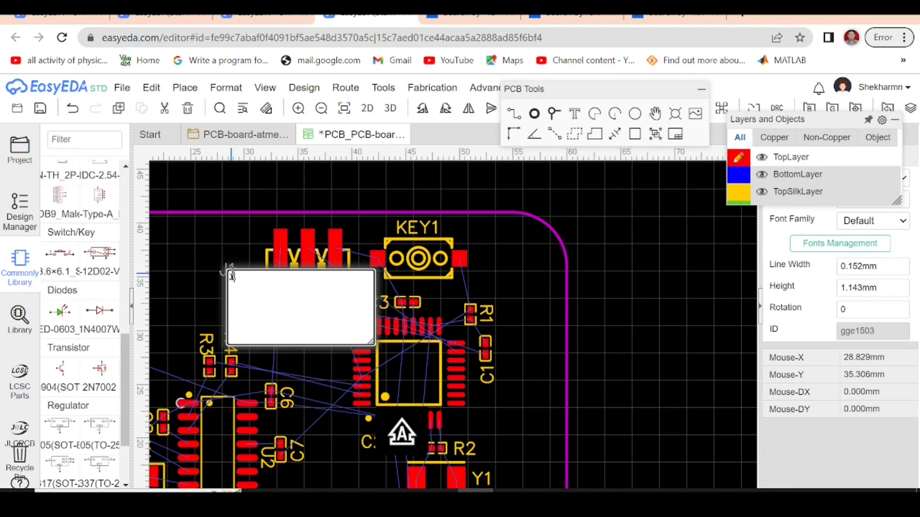
type("ICSP")
key("Return")
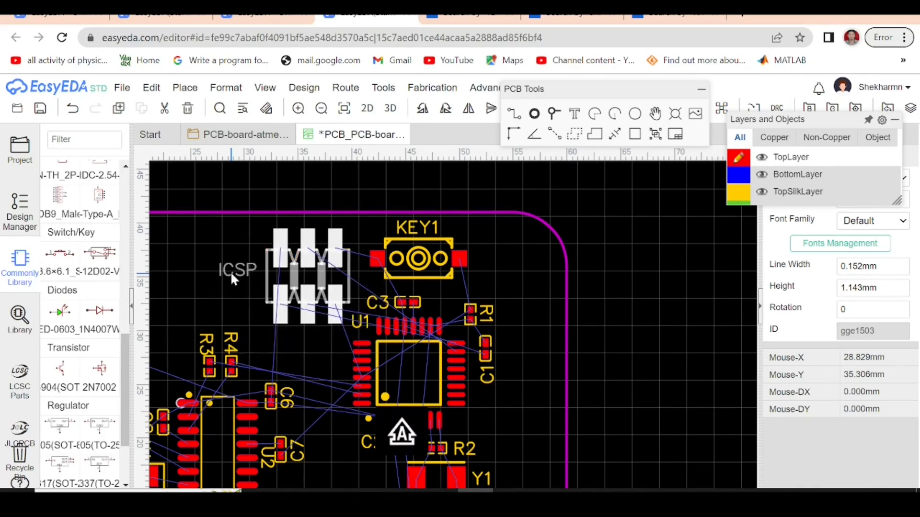
Shift the ICSP header slightly left and up.
left_click(666, 272)
left_click_drag(307, 282, 294, 277)
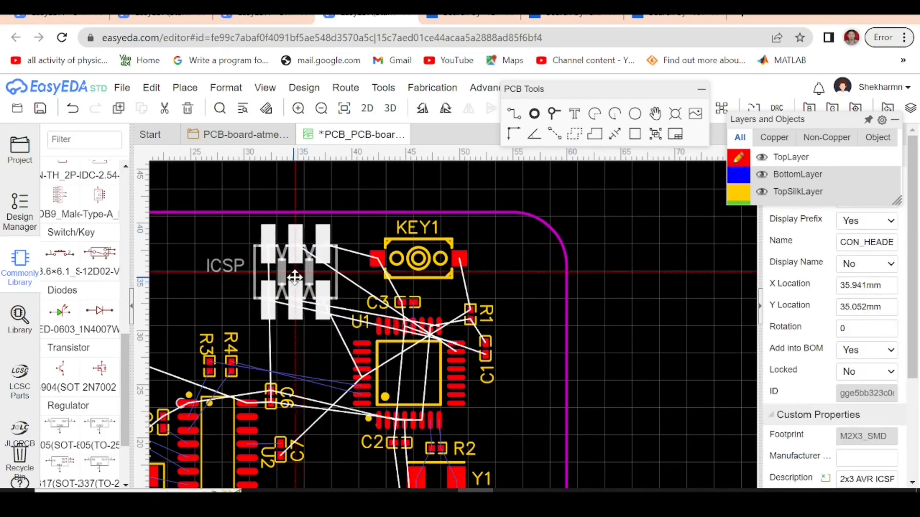
left_click(645, 297)
Select R5 and LED1 together and move them to the empty area left of the board.
scroll(628, 268, "down", 3)
scroll(627, 265, "down", 3)
scroll(586, 405, "up", 4)
scroll(583, 397, "down", 3)
left_click_drag(551, 298, 622, 436)
scroll(575, 406, "down", 4)
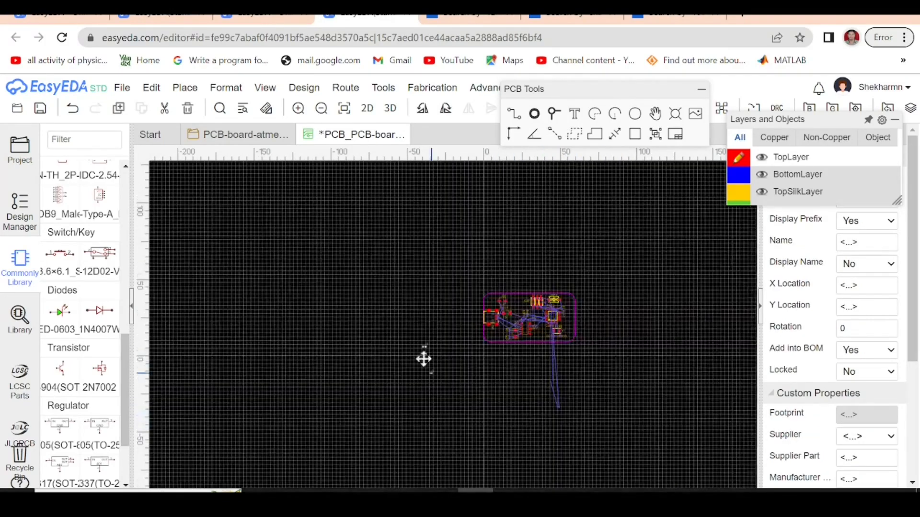
Place R5 and LED1 side by side inside the board between C12 and the ICSP header.
scroll(477, 332, "up", 4)
scroll(453, 365, "down", 2)
scroll(448, 335, "up", 2)
scroll(446, 296, "up", 1)
left_click(424, 414)
left_click_drag(418, 404, 631, 259)
left_click_drag(390, 274, 661, 261)
left_click(429, 335)
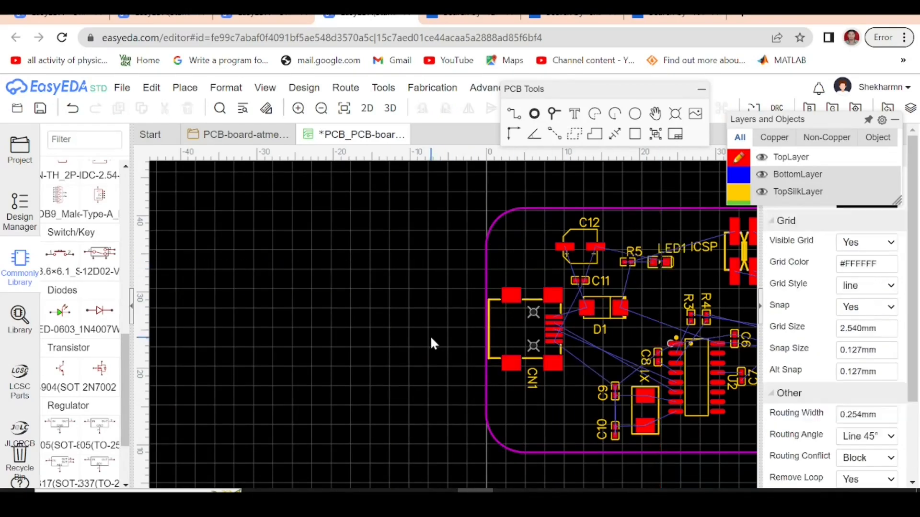
Shift the LED1 and R5 labels left so each sits above its own part.
left_click(675, 247)
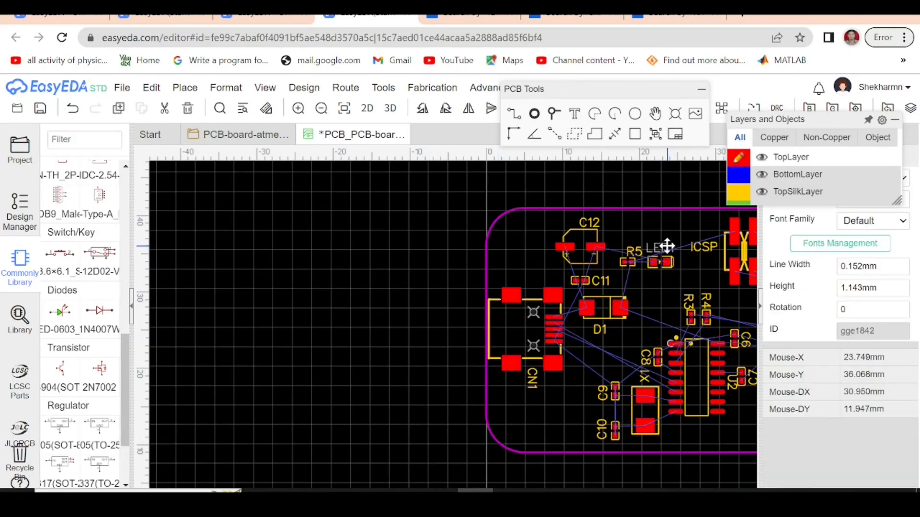
left_click(369, 361)
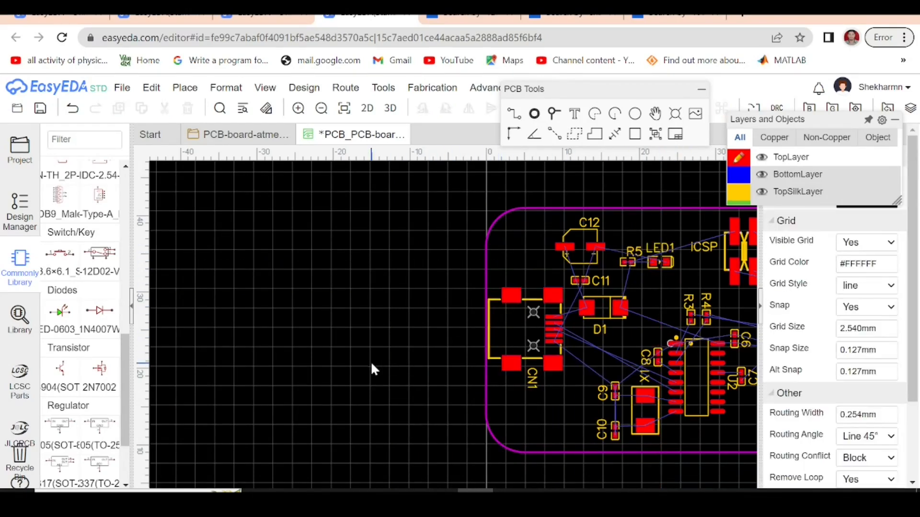
left_click(630, 250)
left_click(433, 328)
Move R2, crystal Y1 and capacitors C4 and C5 slightly up and left, closer to U1's lower pins.
scroll(510, 357, "down", 4)
scroll(518, 364, "up", 4)
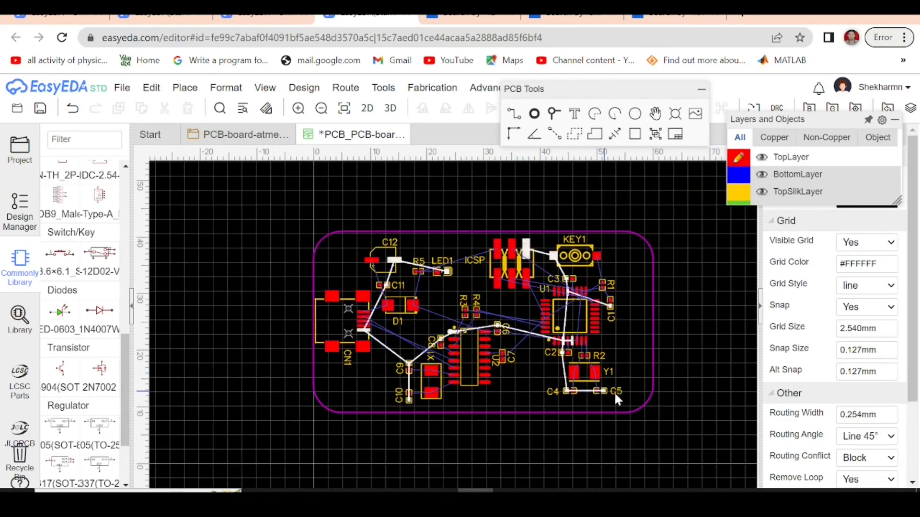
scroll(587, 372, "up", 3)
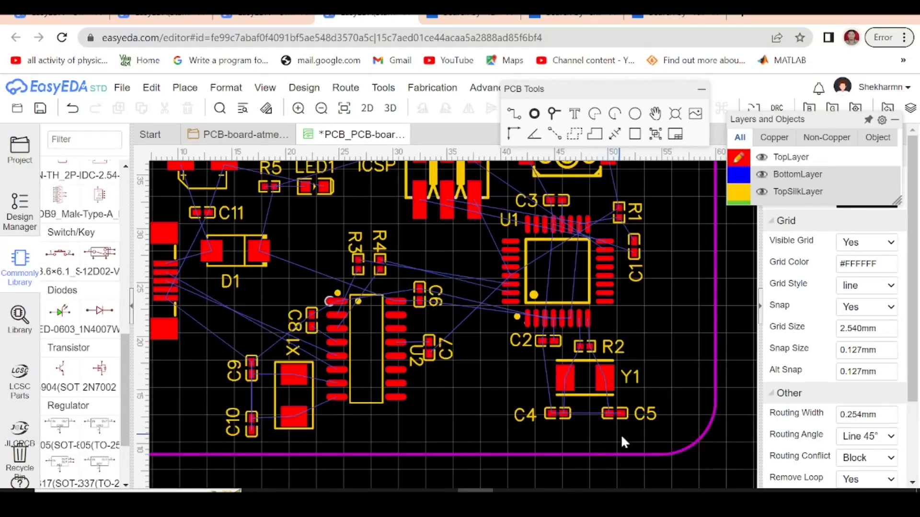
scroll(620, 420, "up", 3)
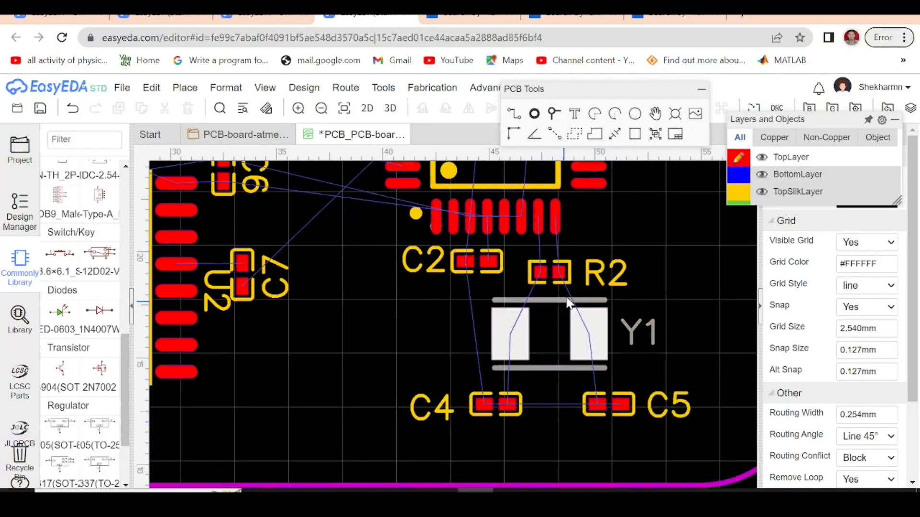
left_click_drag(550, 279, 545, 271)
left_click_drag(549, 345, 543, 332)
left_click_drag(491, 404, 483, 379)
left_click_drag(606, 406, 595, 381)
Move the C5 and C4 labels directly below their capacitors.
left_click_drag(662, 392, 591, 418)
left_click_drag(455, 393, 486, 411)
scroll(480, 365, "down", 2)
scroll(529, 384, "down", 3)
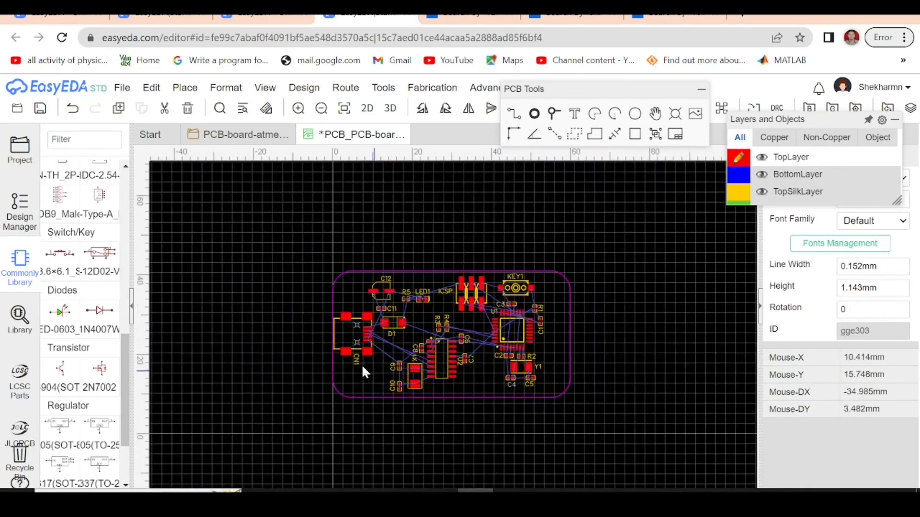
Route a TopLayer track from USB connector CN1's CN1_1 pin to the CN1_1 pad of diode D1.
scroll(361, 364, "up", 1)
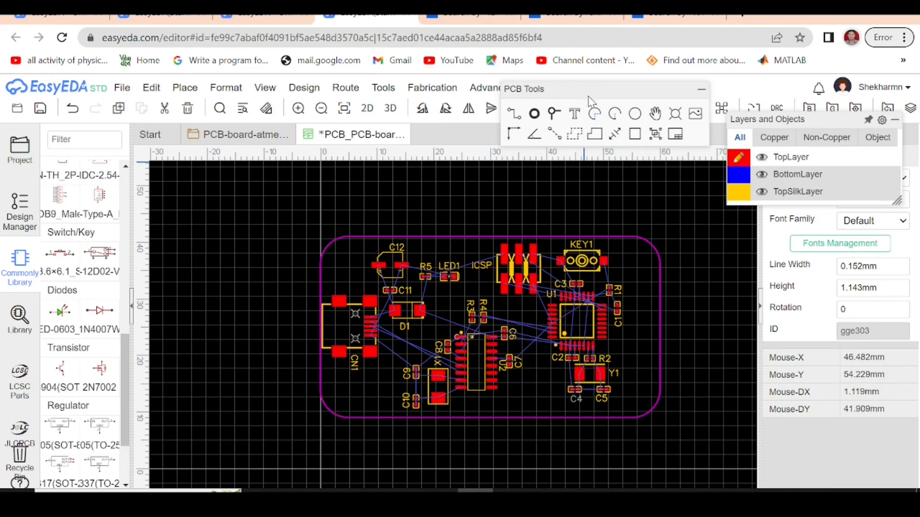
left_click_drag(592, 99, 538, 178)
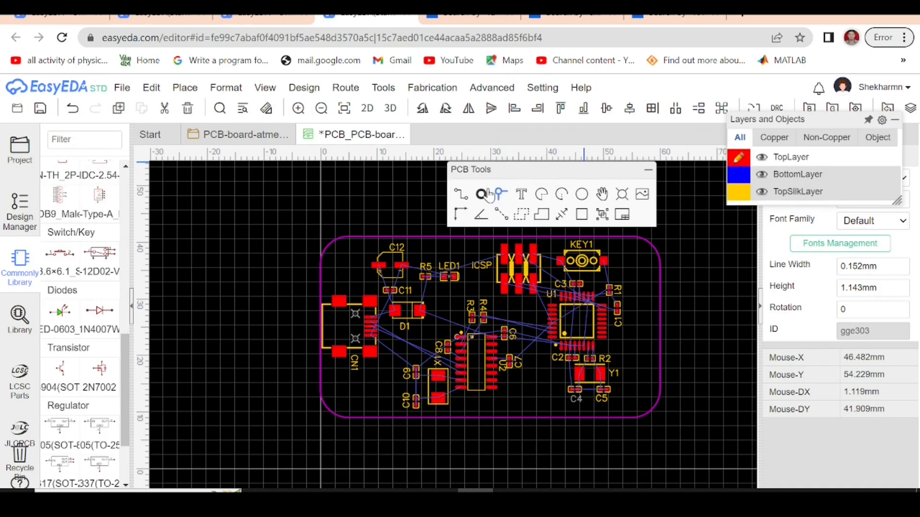
left_click(461, 195)
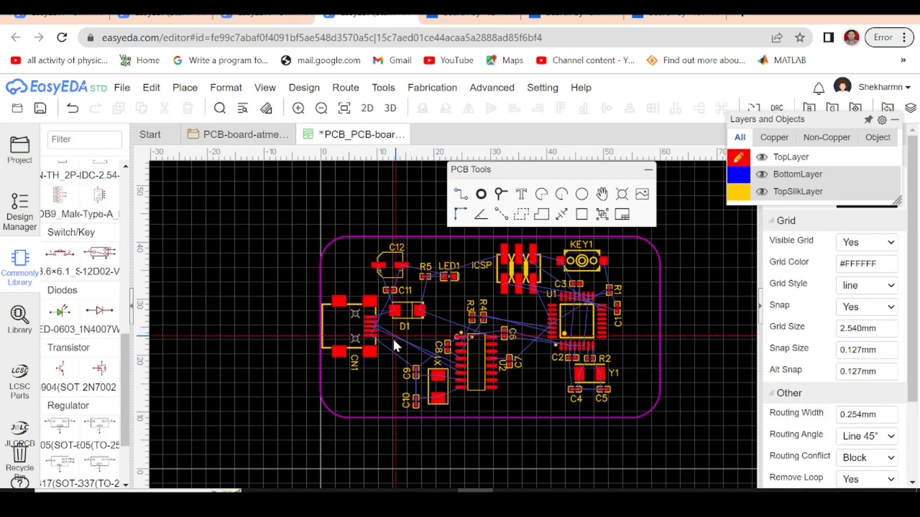
scroll(366, 324, "up", 5)
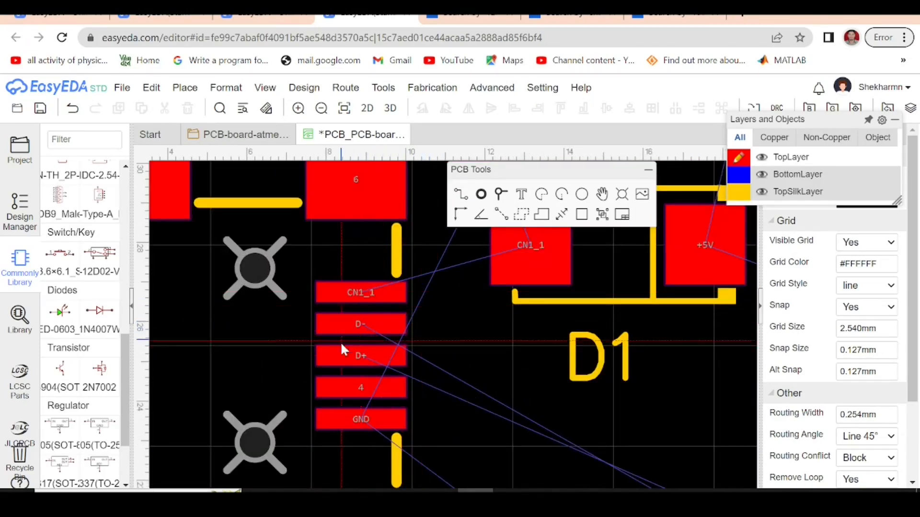
scroll(340, 341, "down", 3)
scroll(392, 330, "up", 5)
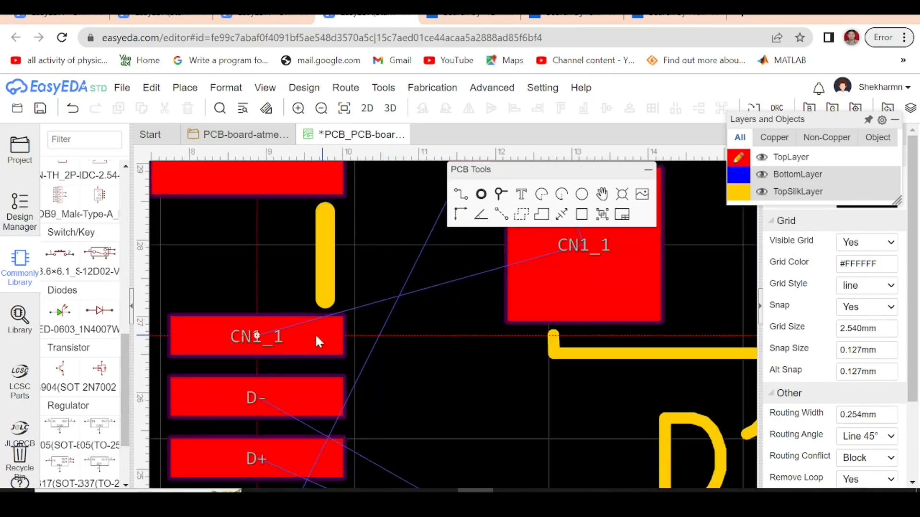
left_click(258, 335)
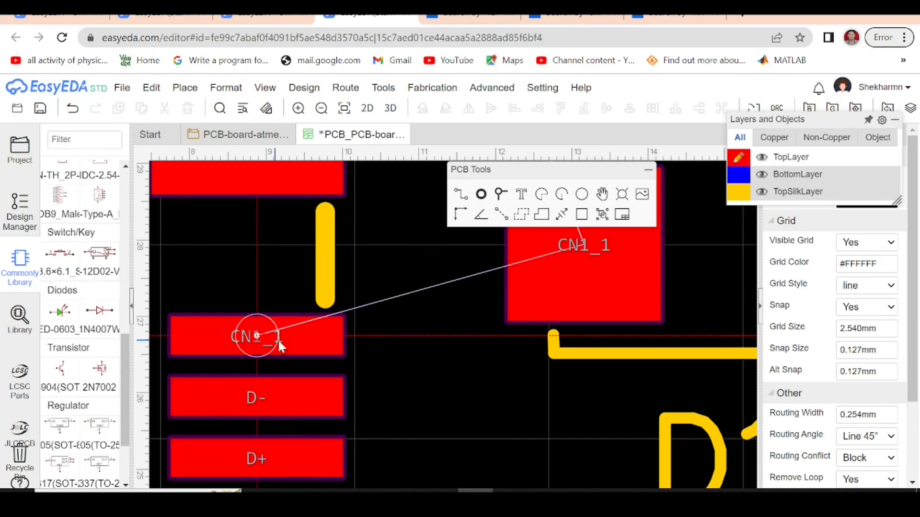
scroll(384, 346, "down", 3)
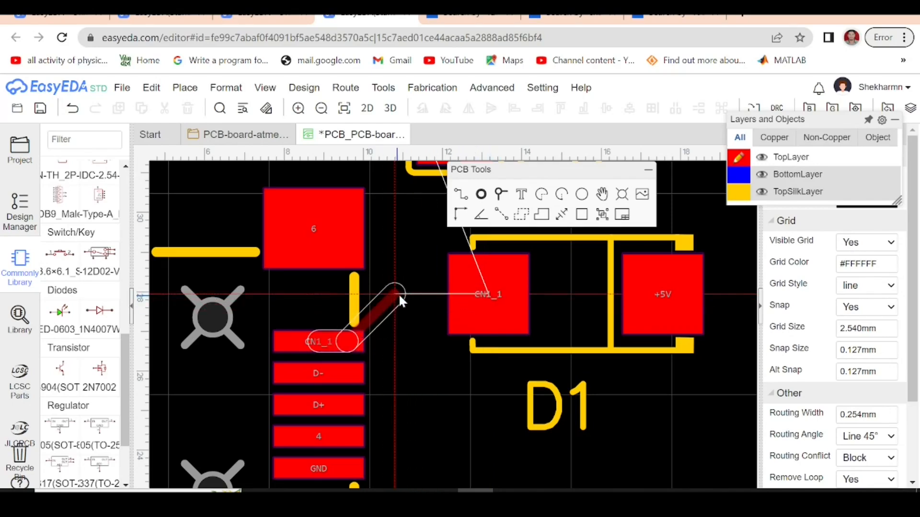
left_click(475, 294)
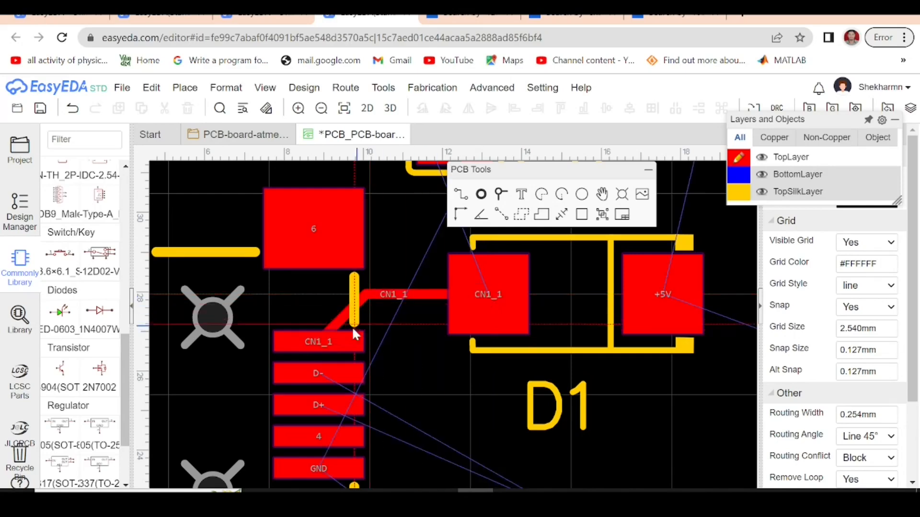
Route a TopLayer track from C12's positive pad, passing beside C11, to D1's CN1_1 pad.
scroll(342, 337, "down", 3)
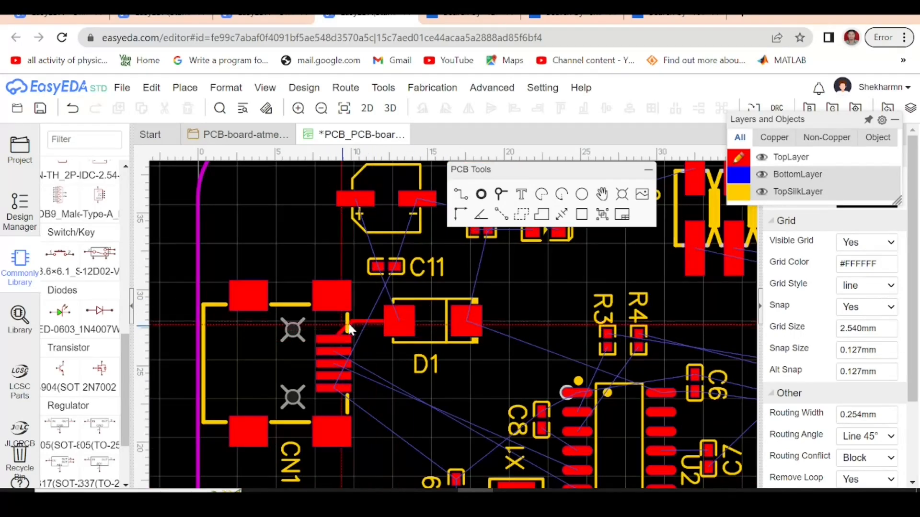
left_click(395, 322)
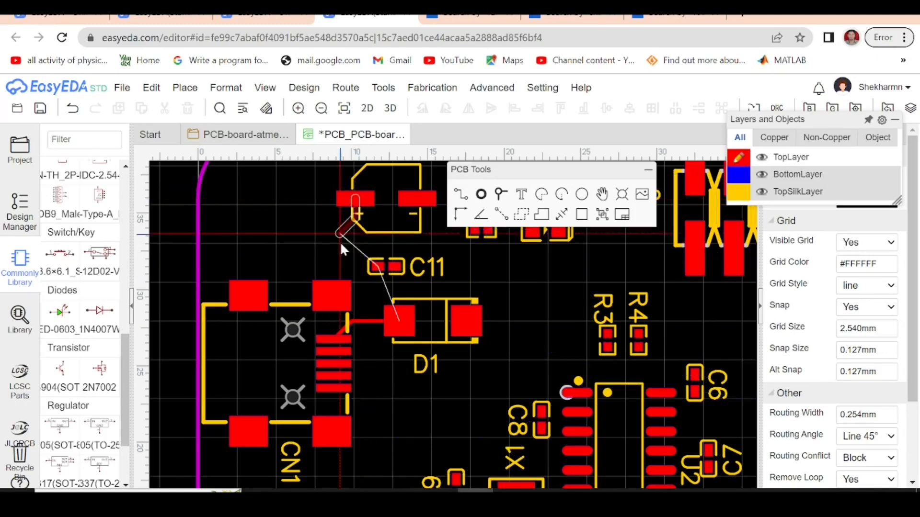
left_click(396, 317)
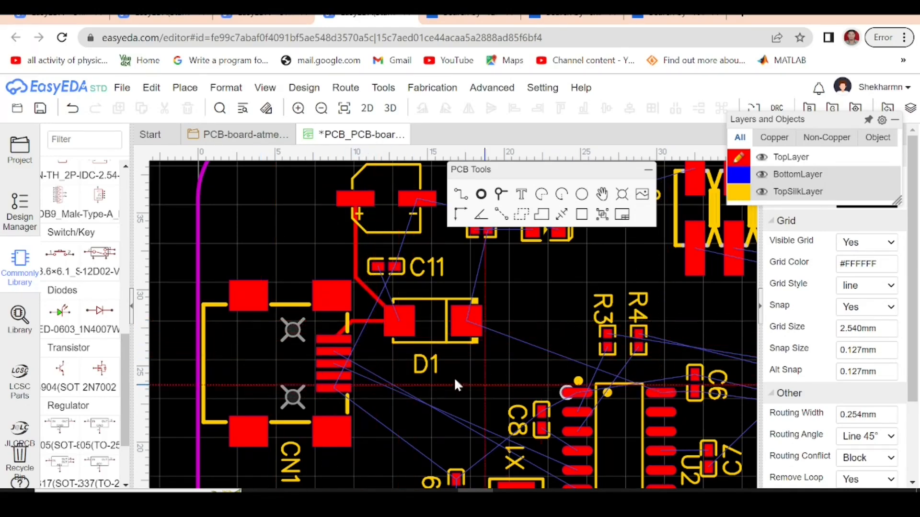
Select the CN1-to-D1 track and move the Layers and Objects panel away so it no longer covers the track properties.
scroll(337, 318, "up", 2)
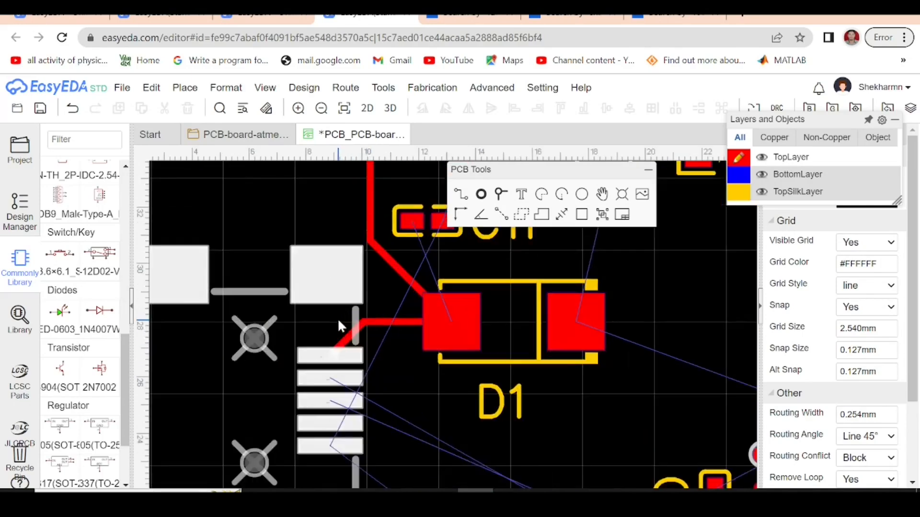
left_click(393, 322)
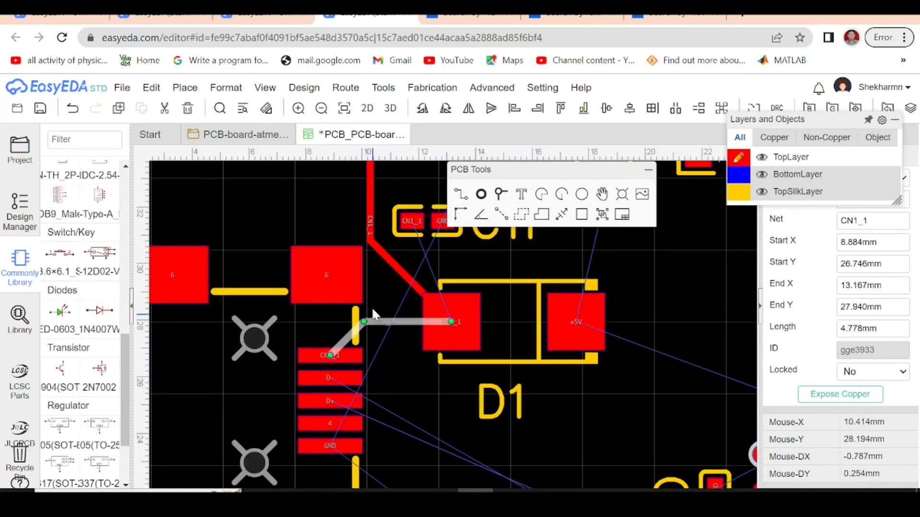
mouse_move(810, 138)
left_click_drag(770, 119, 98, 115)
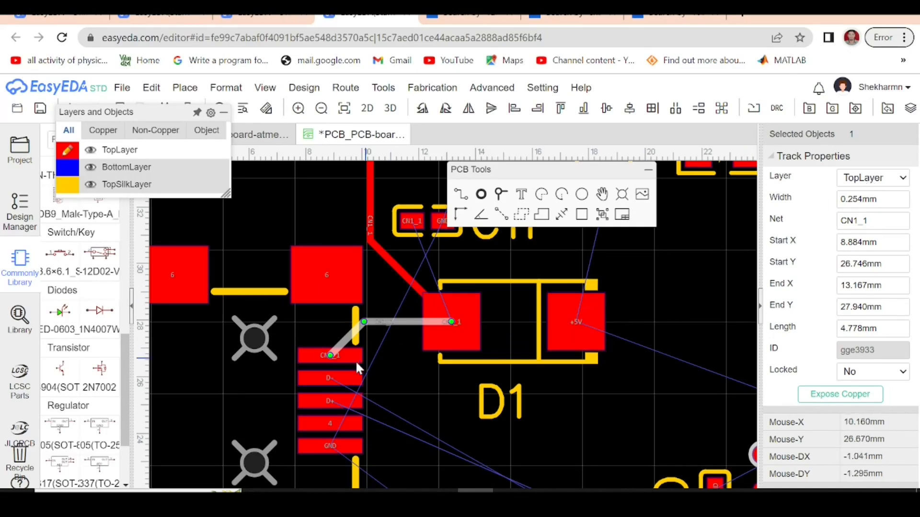
left_click(405, 378)
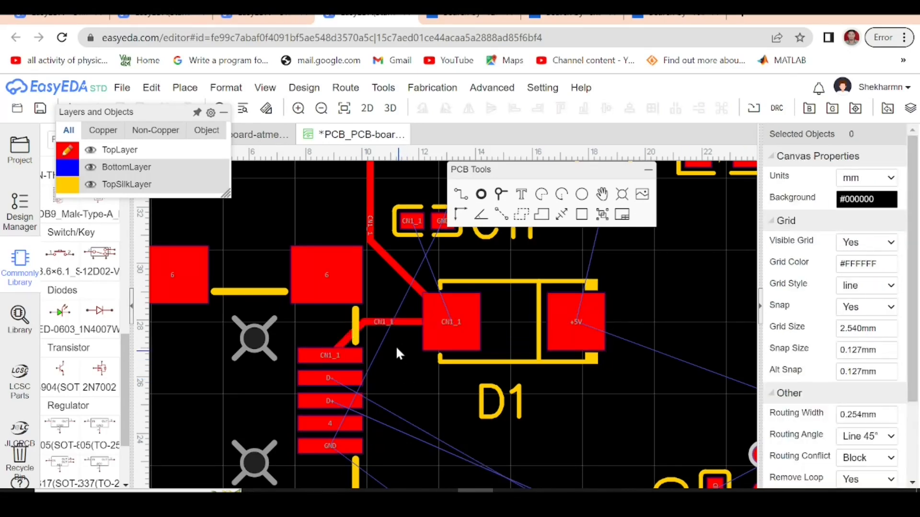
Switch the CN1-to-D1 track to the BottomLayer and return it to the TopLayer.
left_click(400, 321)
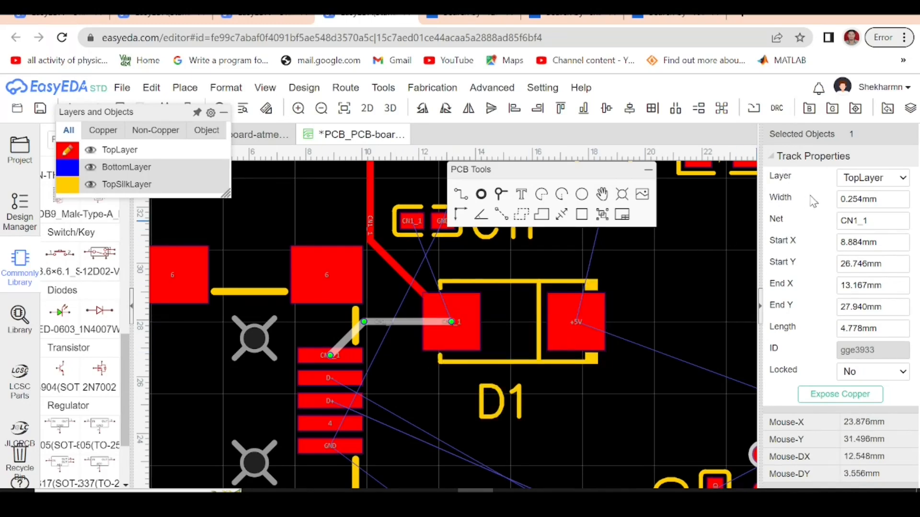
left_click(865, 184)
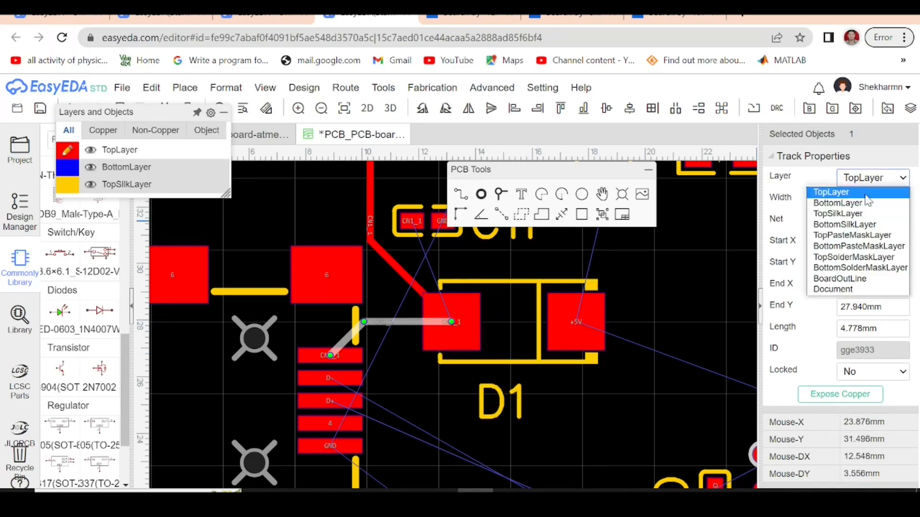
left_click(867, 203)
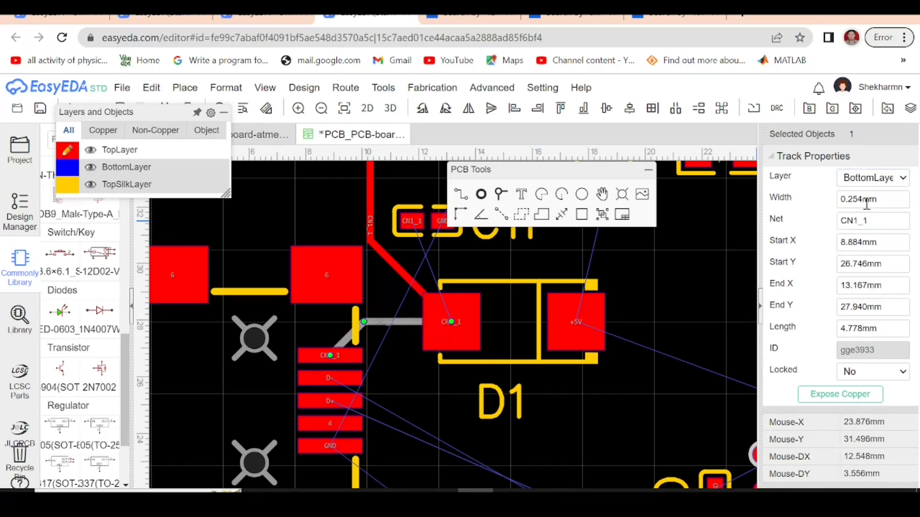
left_click(696, 273)
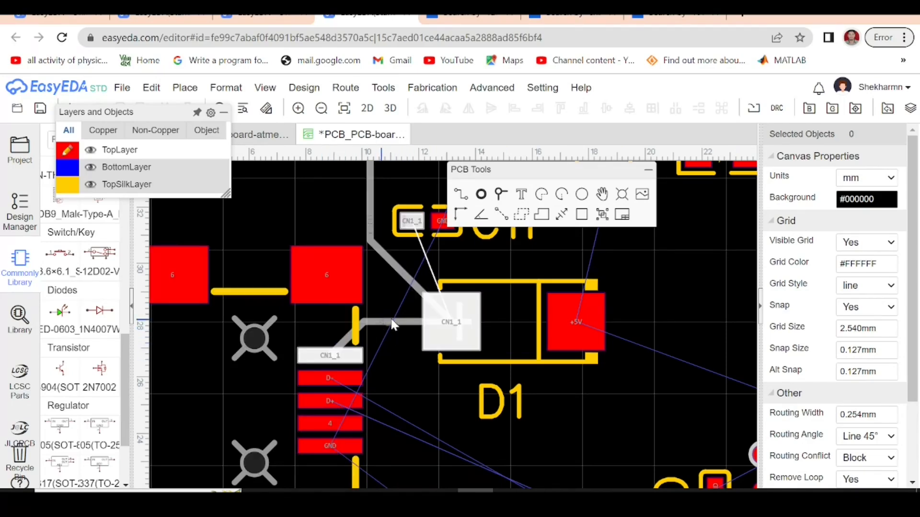
left_click(404, 323)
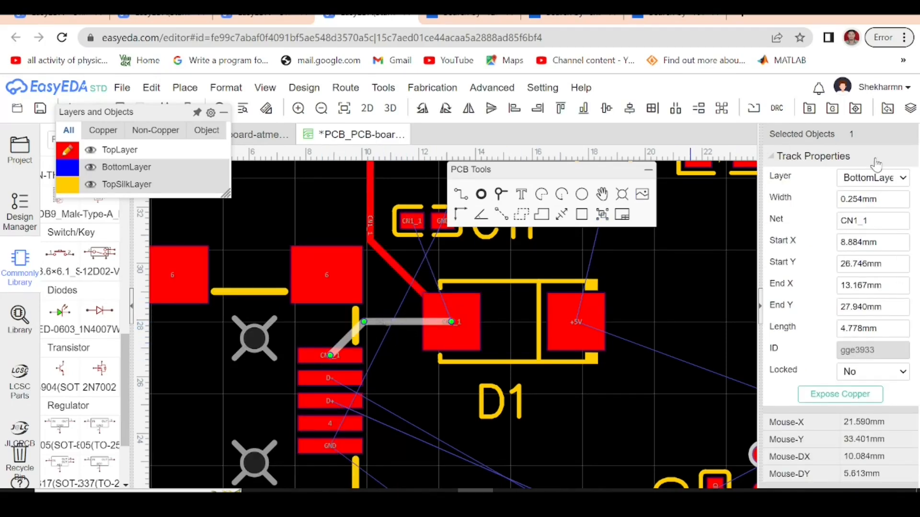
left_click(885, 185)
left_click(887, 192)
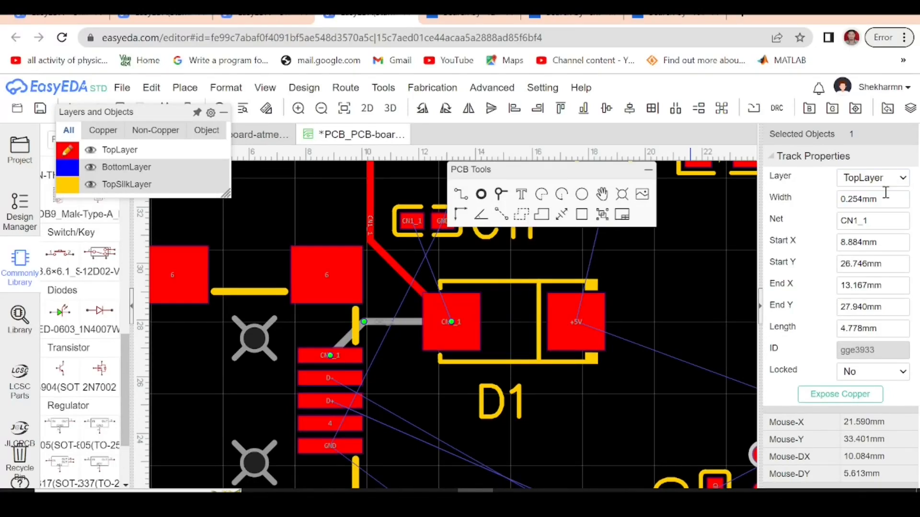
Set the width of the CN1-to-D1 track to 0.5 mm.
left_click(863, 199)
type("0.5")
key("Return")
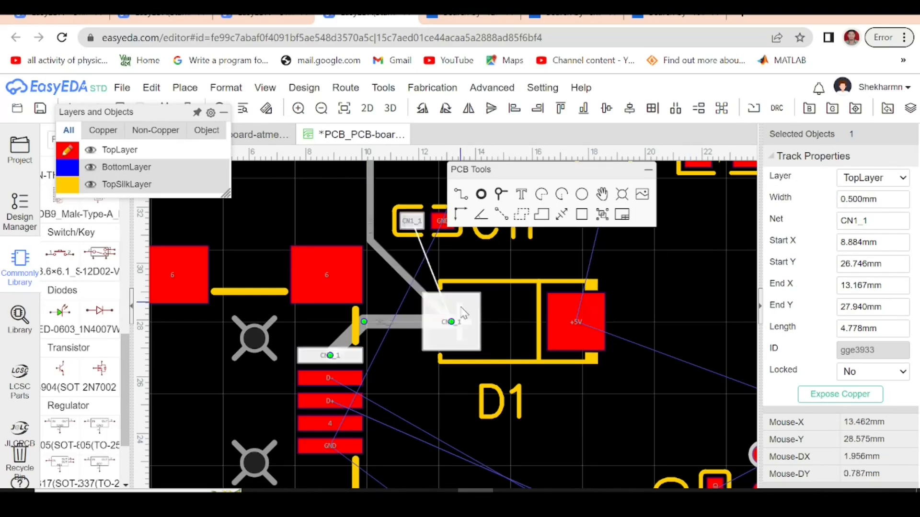
left_click(660, 291)
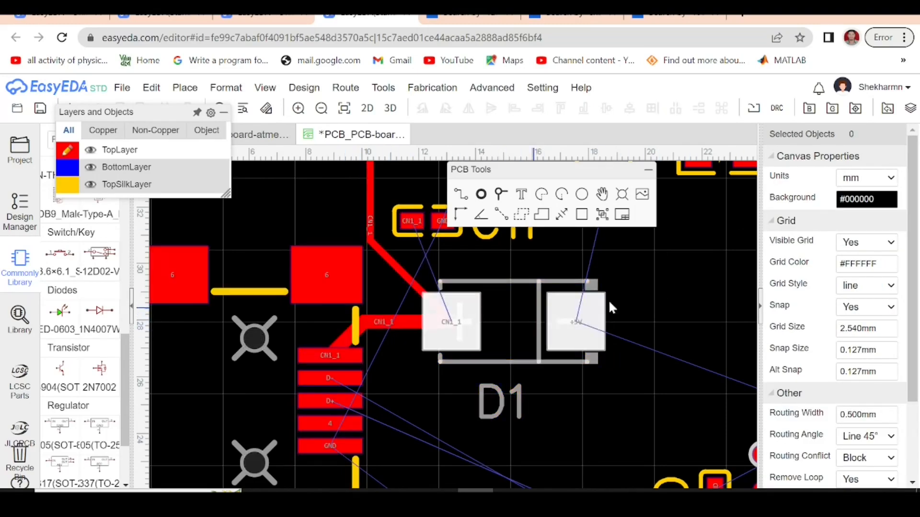
left_click(405, 332)
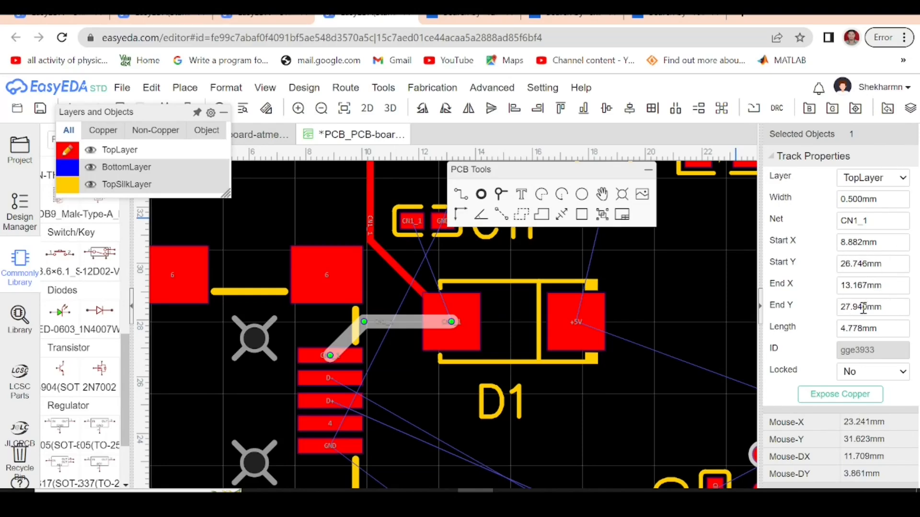
left_click(675, 270)
Delete the C12-to-D1 track and the CN1-to-D1 track.
scroll(551, 311, "down", 4)
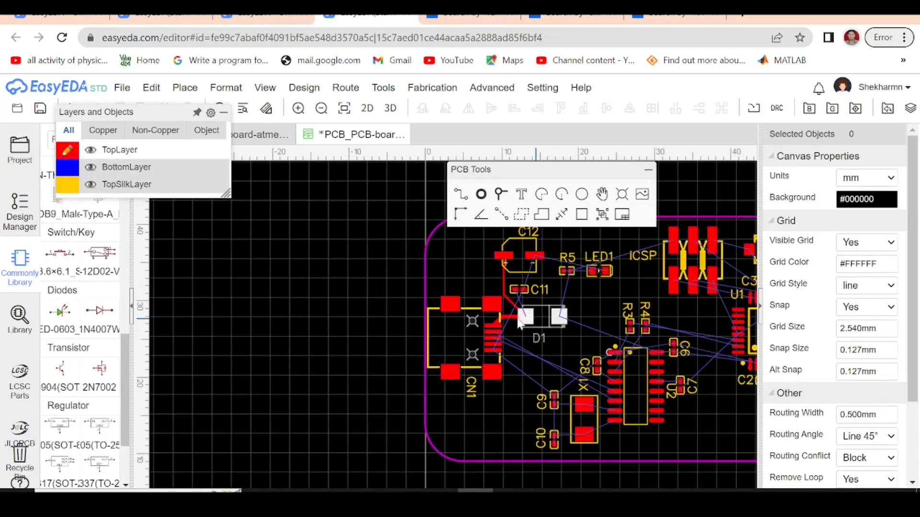
scroll(519, 322, "up", 2)
left_click(511, 310)
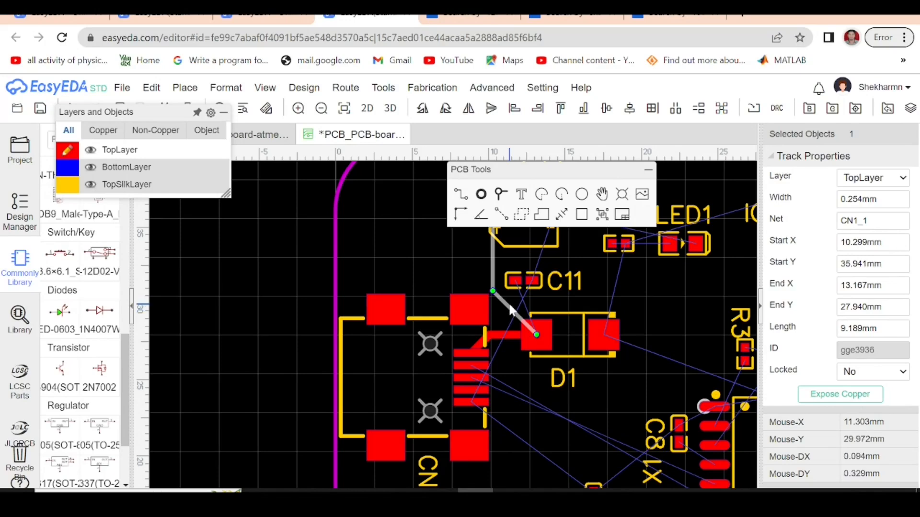
key("Delete")
left_click(506, 335)
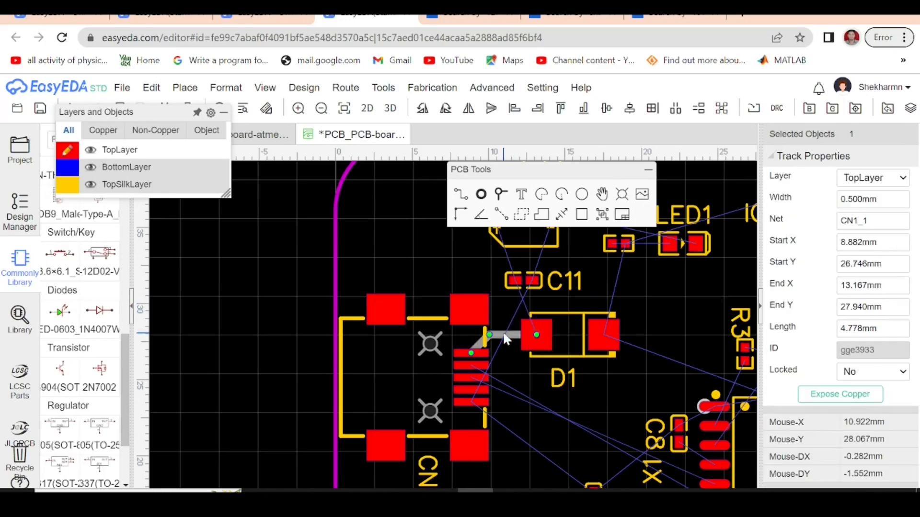
key("Delete")
Open the Auto Route configuration, examine its router server, routing layer and skip-net options, and close it without running.
scroll(478, 354, "down", 4)
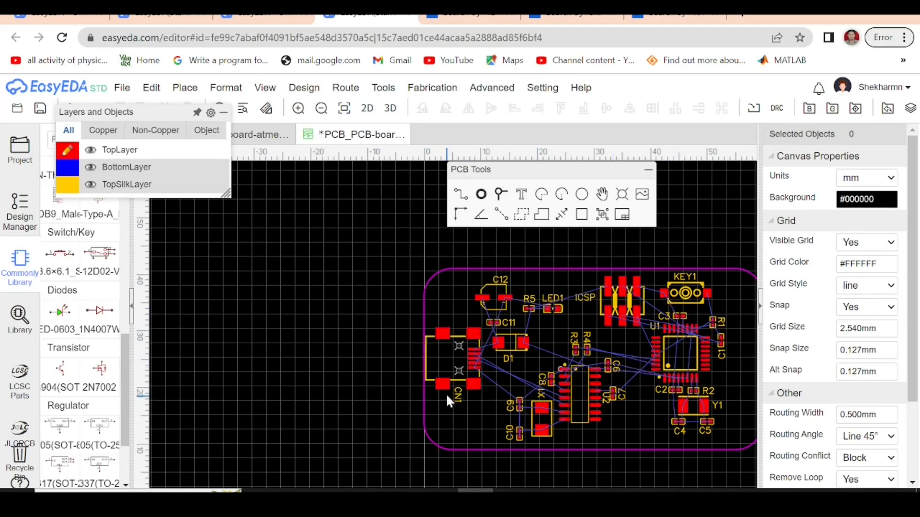
scroll(312, 344, "down", 2)
scroll(559, 393, "up", 2)
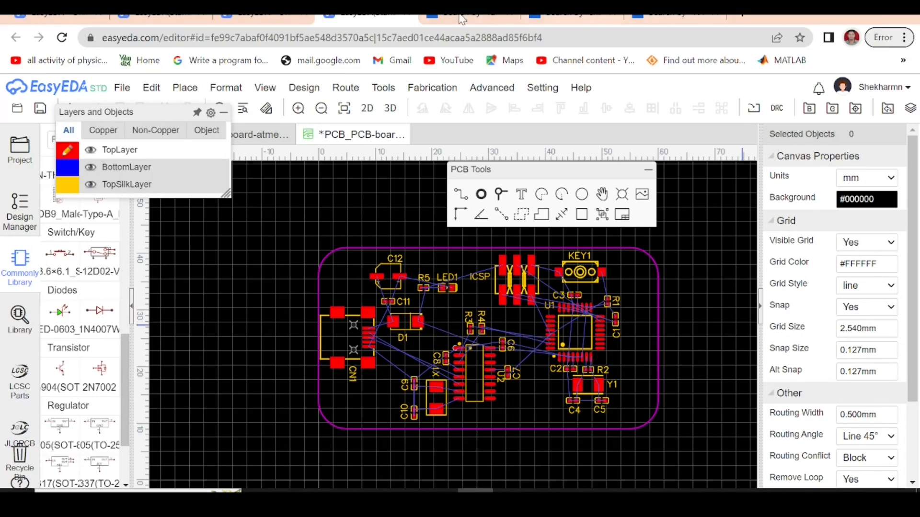
left_click(306, 88)
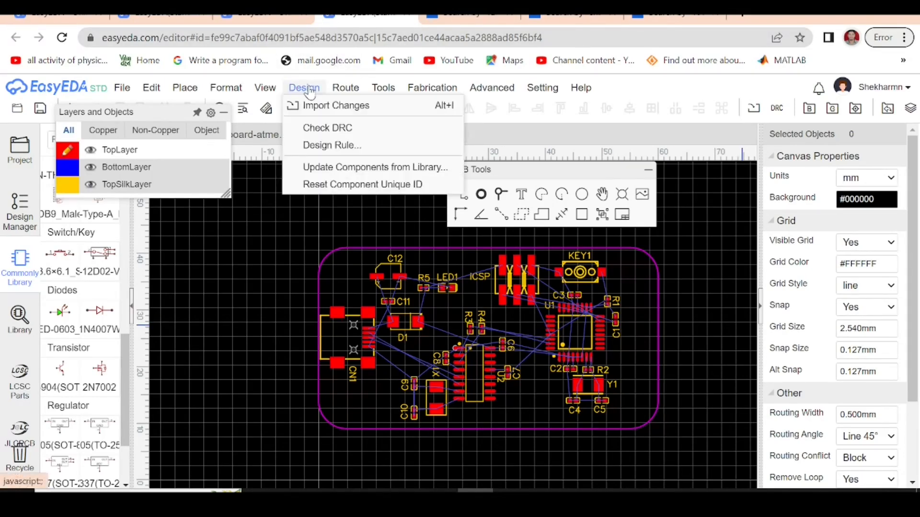
mouse_move(338, 89)
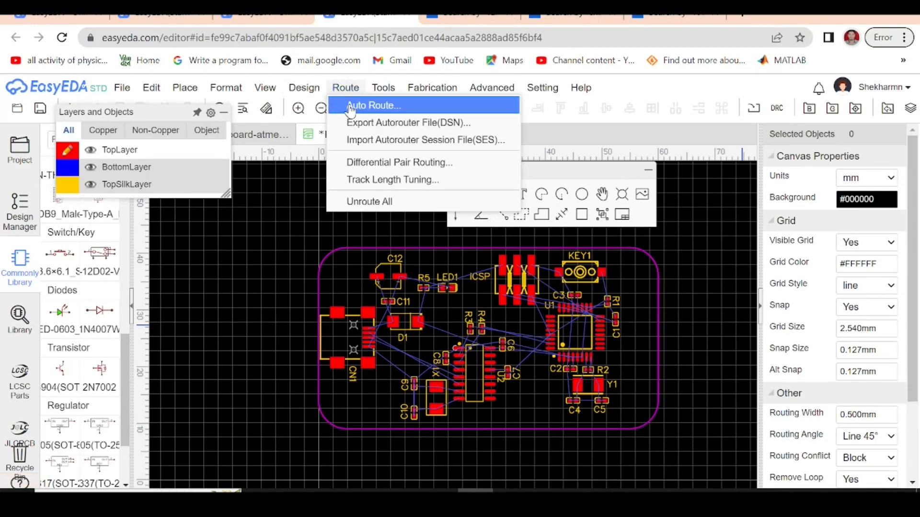
left_click(348, 104)
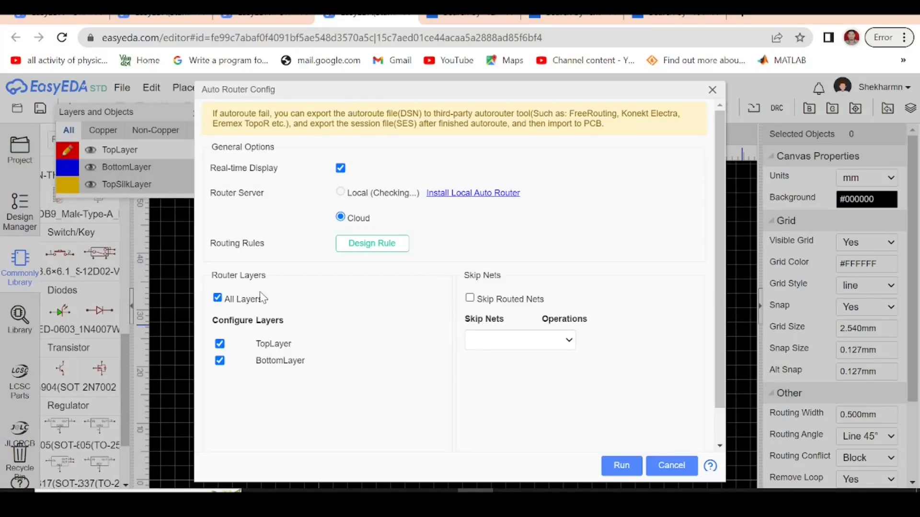
left_click_drag(268, 90, 369, 84)
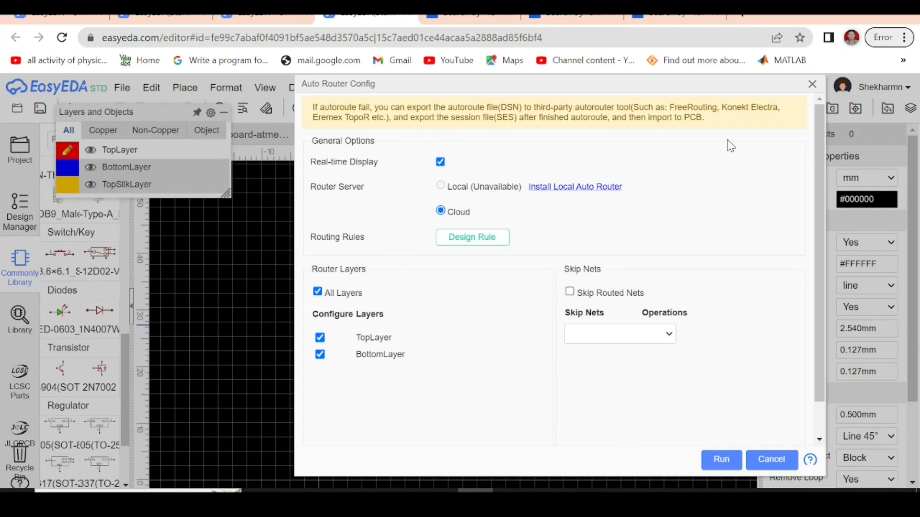
left_click(812, 83)
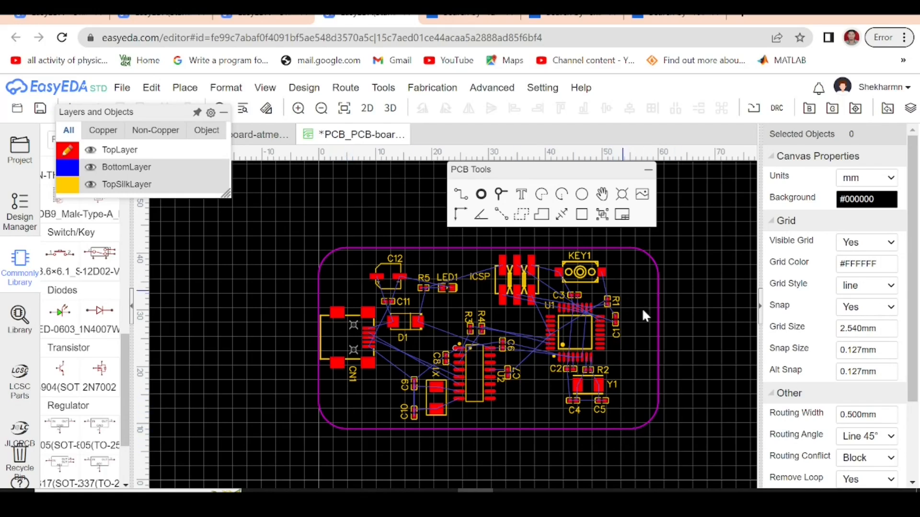
scroll(366, 366, "up", 2)
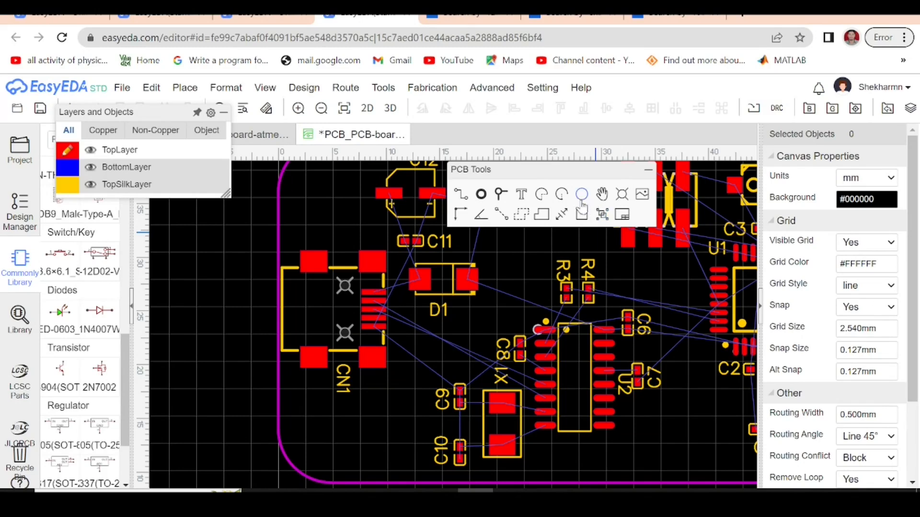
Place a mounting hole inside the board outline's lower-left corner, centred at about X 3.7 mm and Y 12.4 mm.
left_click_drag(505, 170, 548, 169)
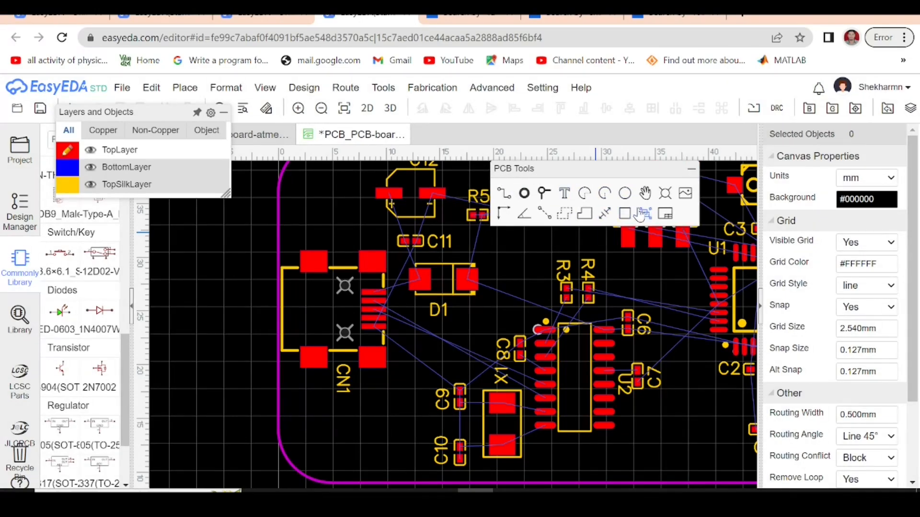
left_click(664, 196)
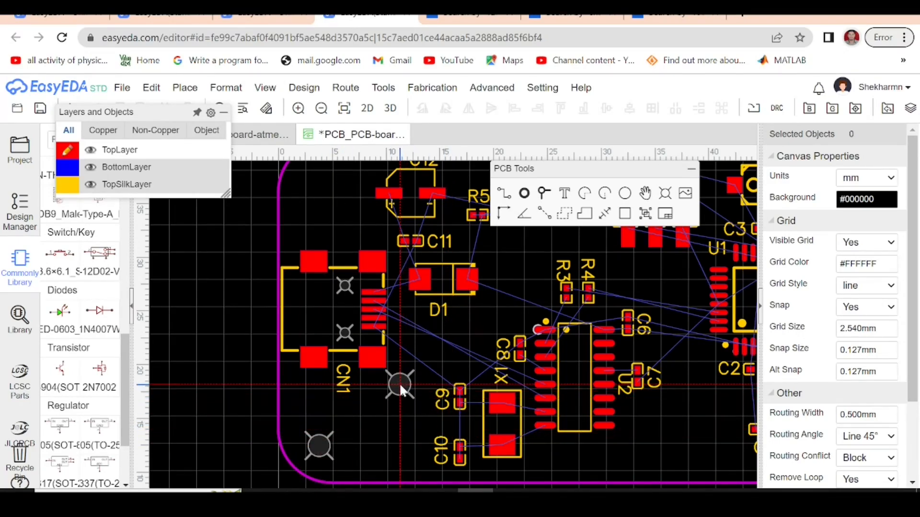
key("Escape")
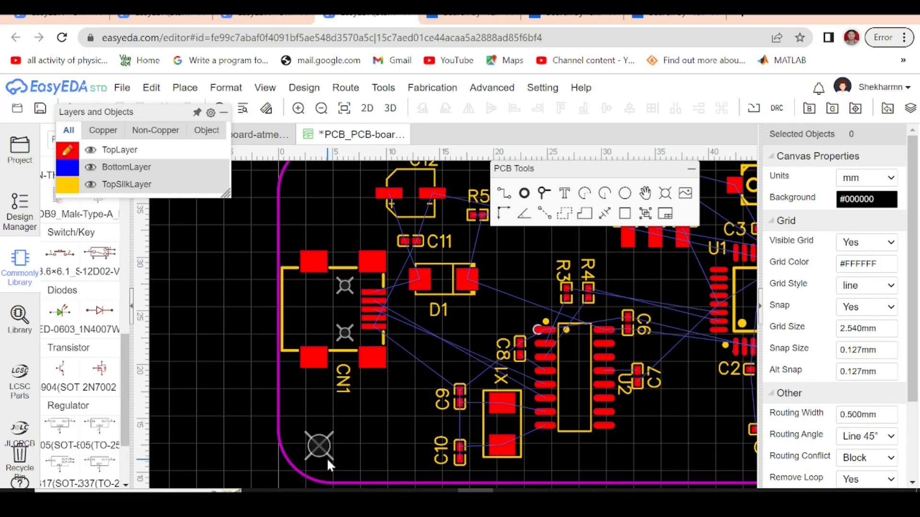
scroll(254, 427, "down", 3)
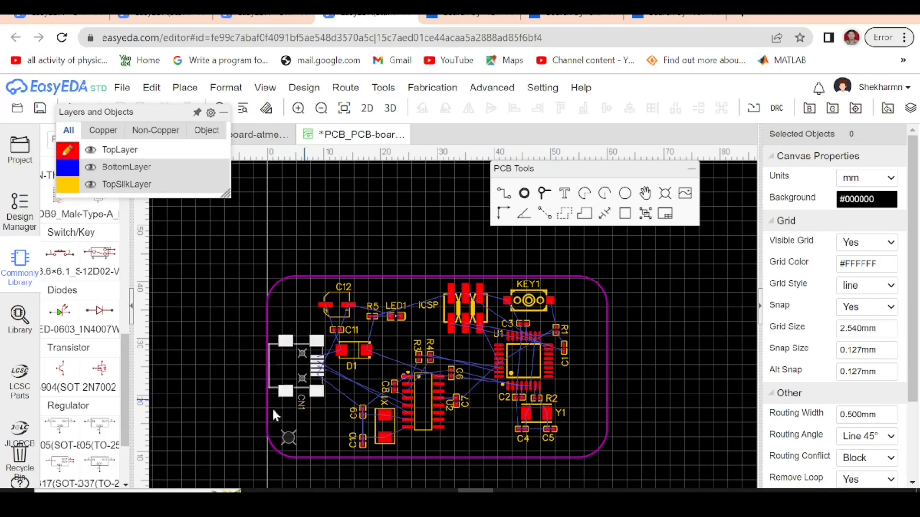
left_click_drag(289, 434, 287, 440)
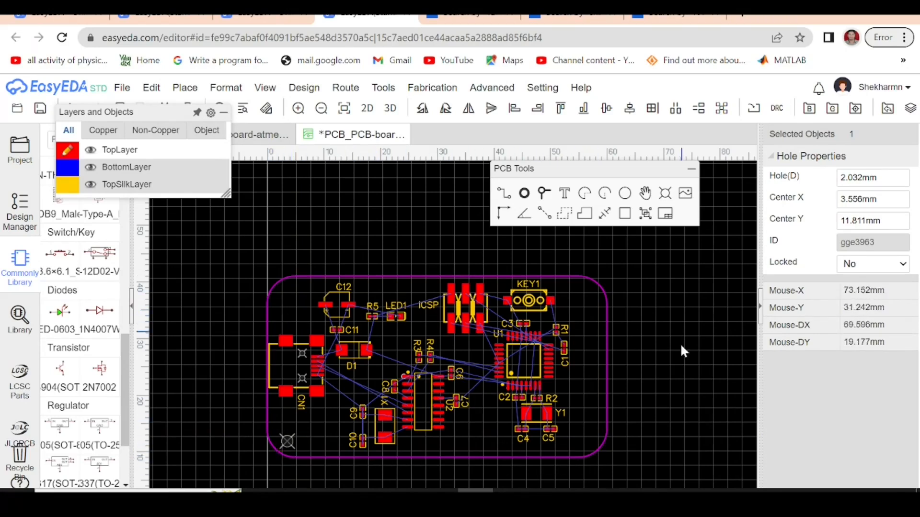
left_click(266, 464)
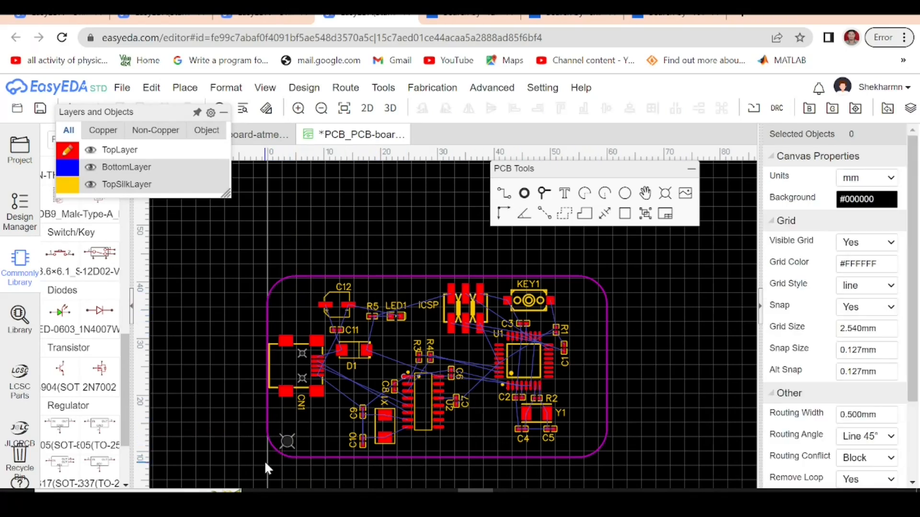
left_click(286, 445)
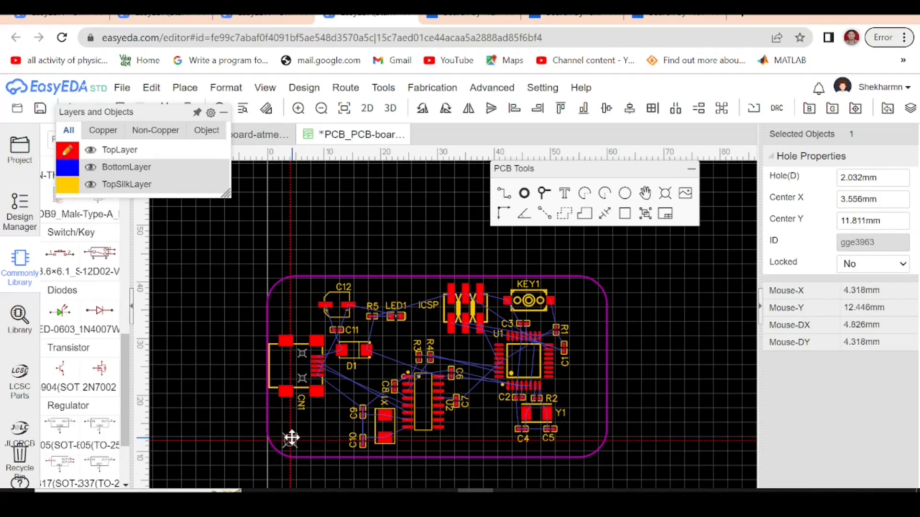
scroll(274, 450, "up", 5)
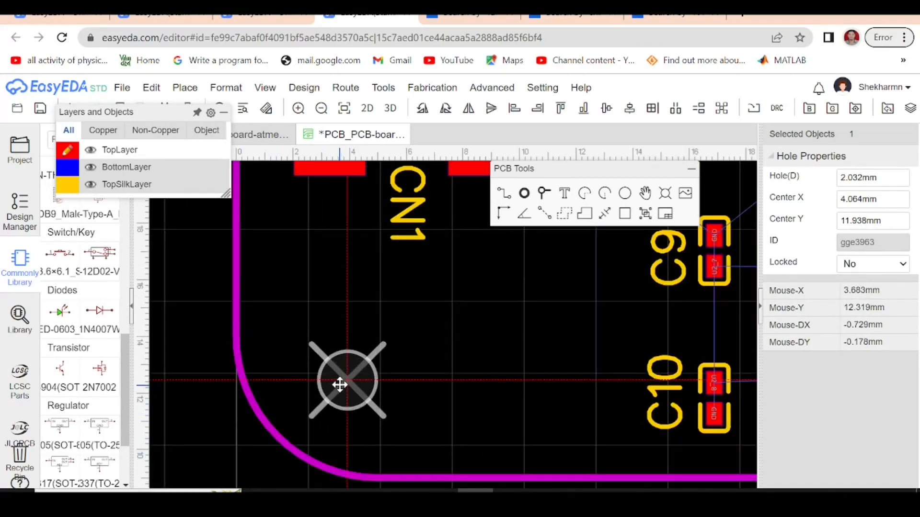
left_click_drag(339, 384, 332, 384)
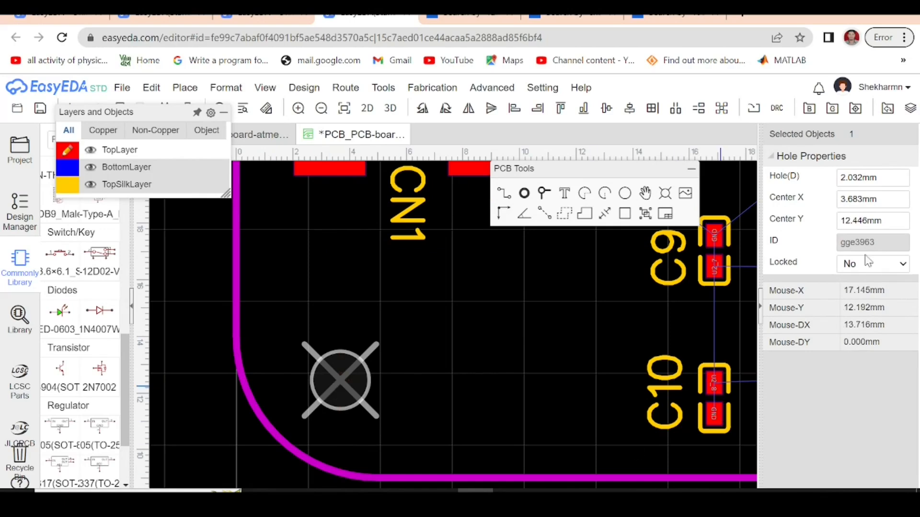
Set the diameter of the lower-left mounting hole to 3.2 mm.
left_click(873, 181)
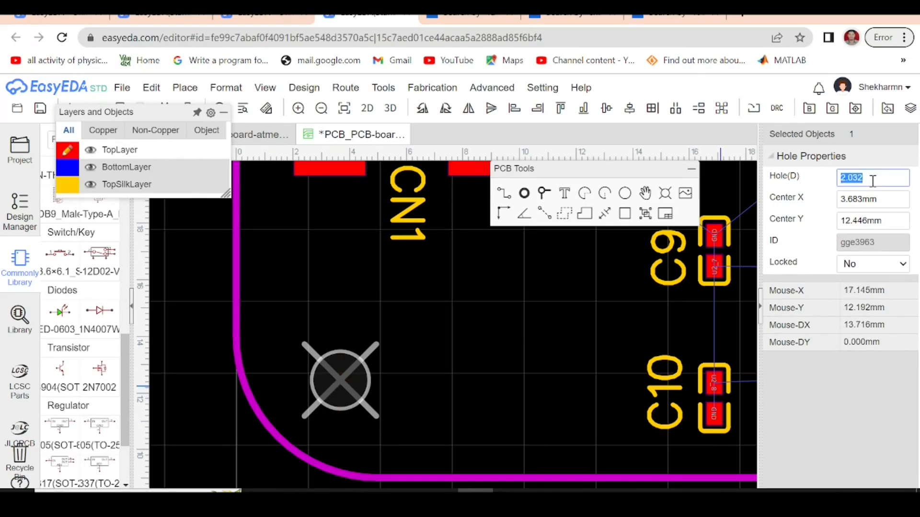
left_click(869, 180)
left_click_drag(870, 179, 820, 182)
type("3.2")
key("Return")
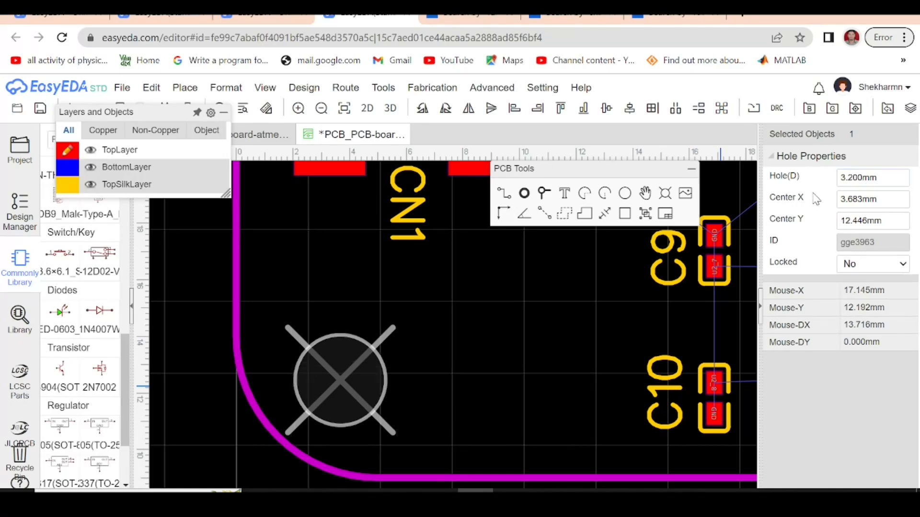
Reposition the lower-left mounting hole with its center at X 4 mm and Y 12 mm.
mouse_move(353, 390)
left_mouse_down()
mouse_move(359, 403)
mouse_move(345, 375)
mouse_move(346, 396)
left_mouse_up()
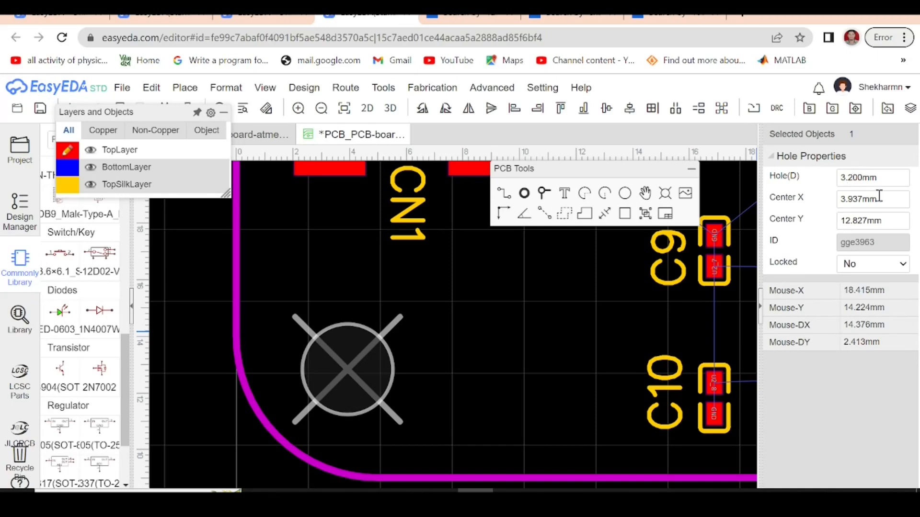
mouse_move(384, 383)
left_mouse_down()
mouse_move(381, 373)
mouse_move(370, 378)
left_mouse_up()
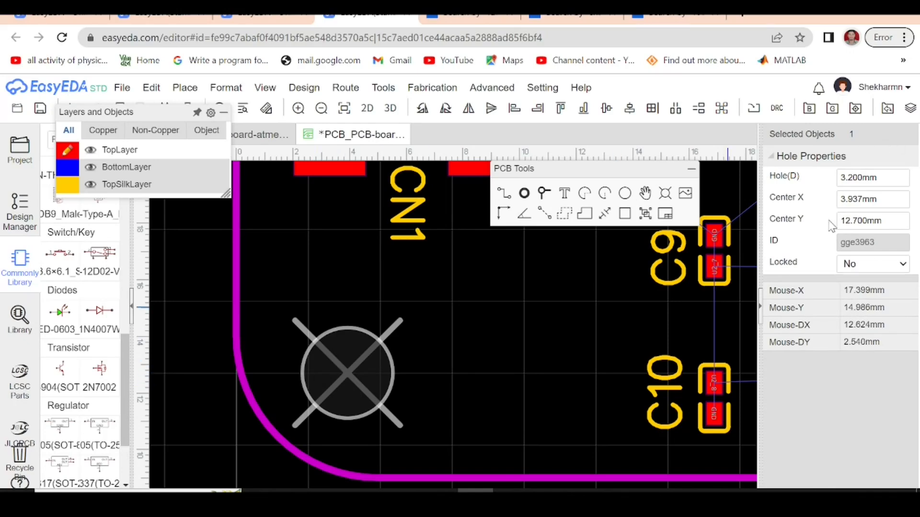
left_click(870, 201)
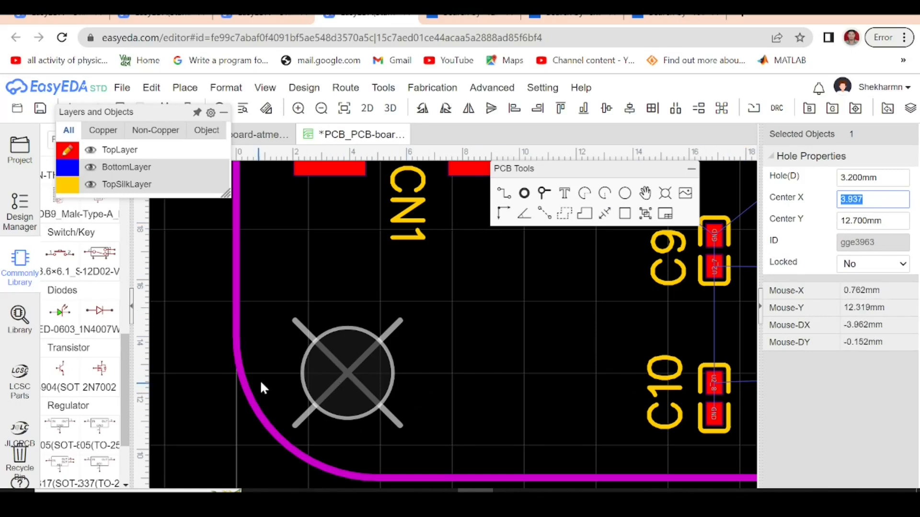
left_click(869, 199)
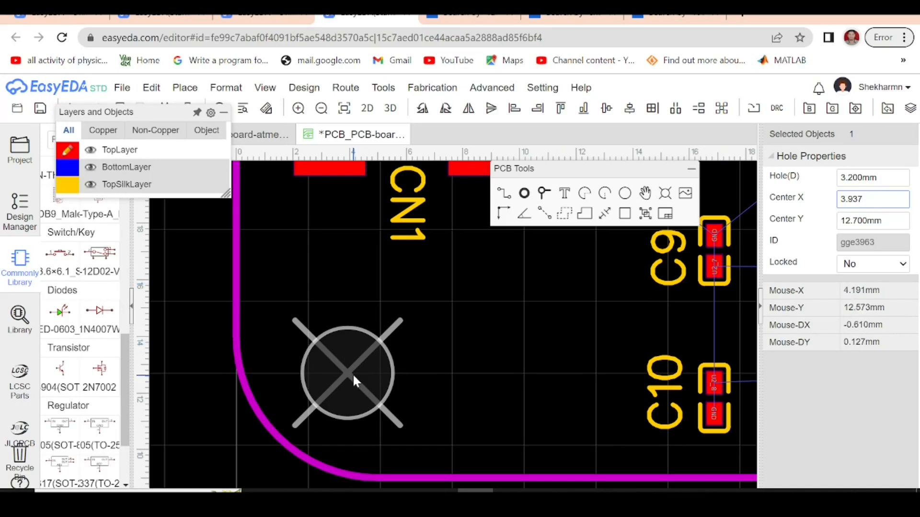
left_click(884, 198)
type("4")
key("Return")
left_click(887, 219)
type("12")
key("Return")
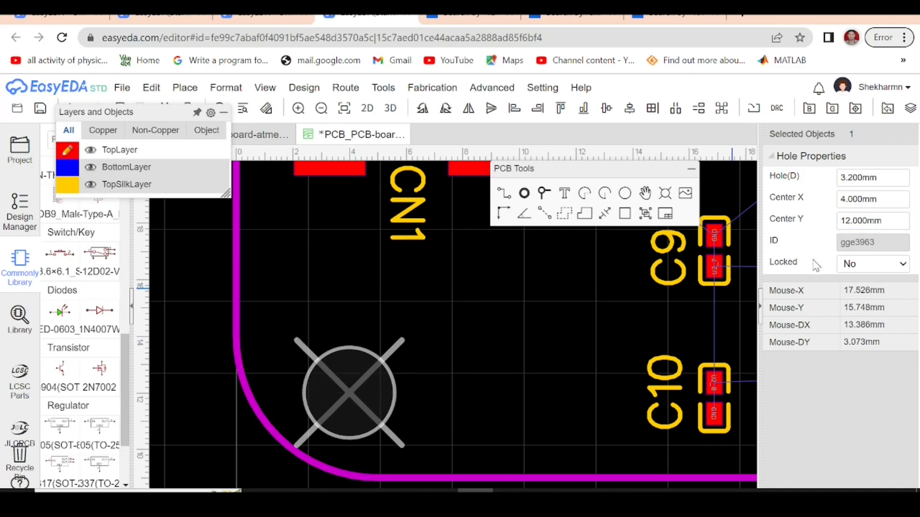
Change the lower-left mounting hole's center Y to 12.5 mm.
scroll(401, 331, "down", 3)
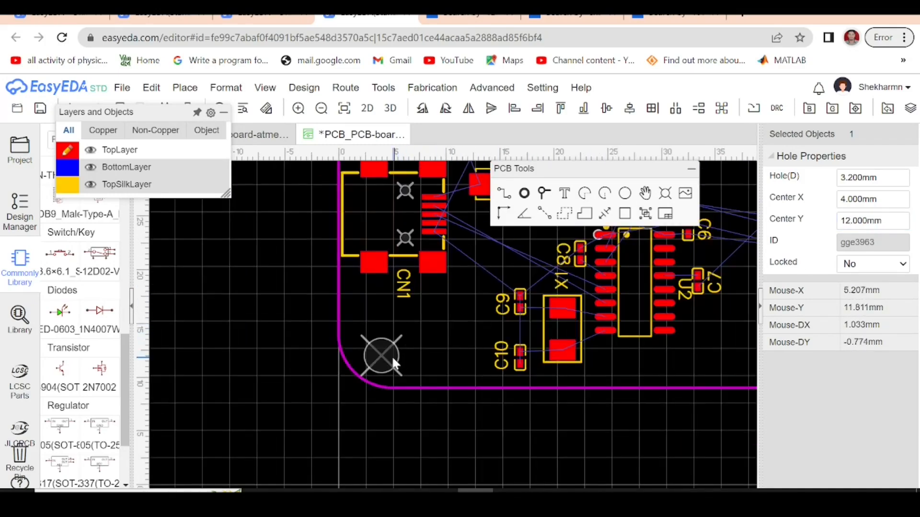
left_click(877, 219)
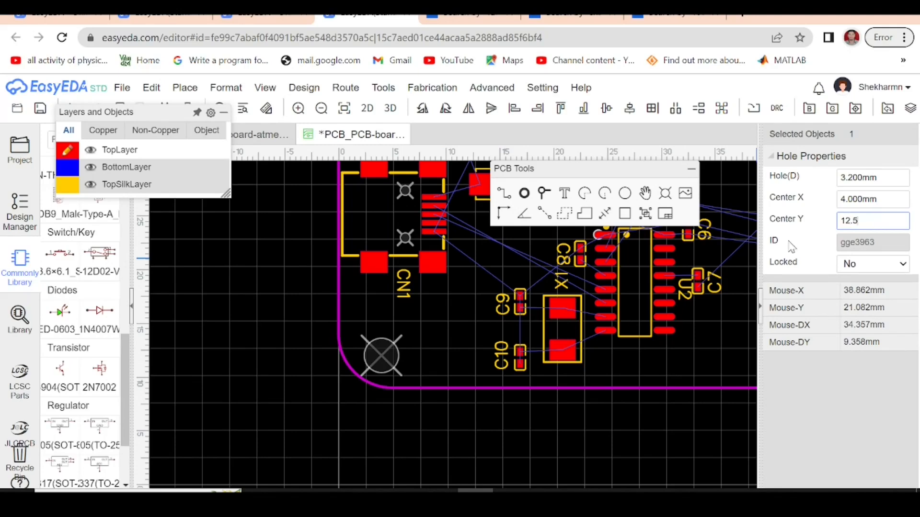
left_click(426, 427)
Copy the lower-left mounting hole and paste copies into the upper-left, upper-right and lower-right corners of the board.
scroll(355, 398, "down", 4)
scroll(355, 398, "up", 4)
scroll(363, 389, "down", 3)
left_click(369, 382)
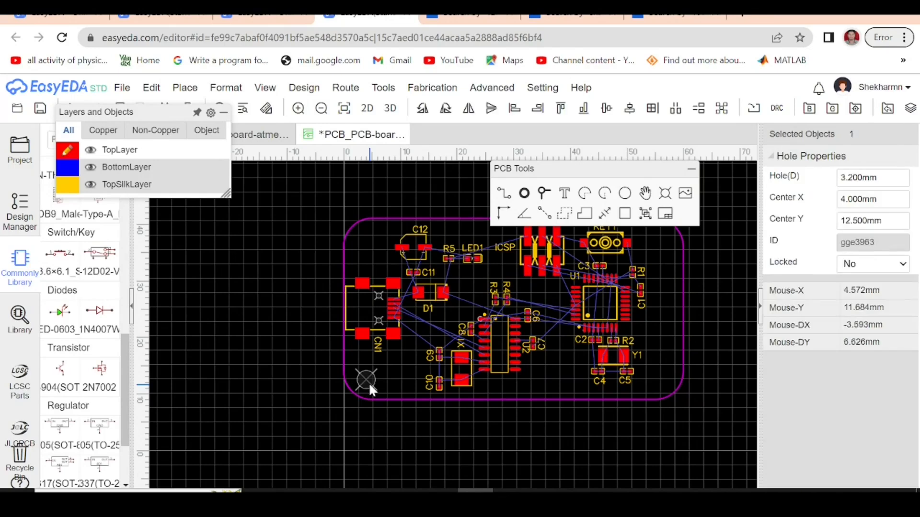
key("ctrl+c")
key("ctrl+v")
left_click(365, 240)
key("ctrl+v")
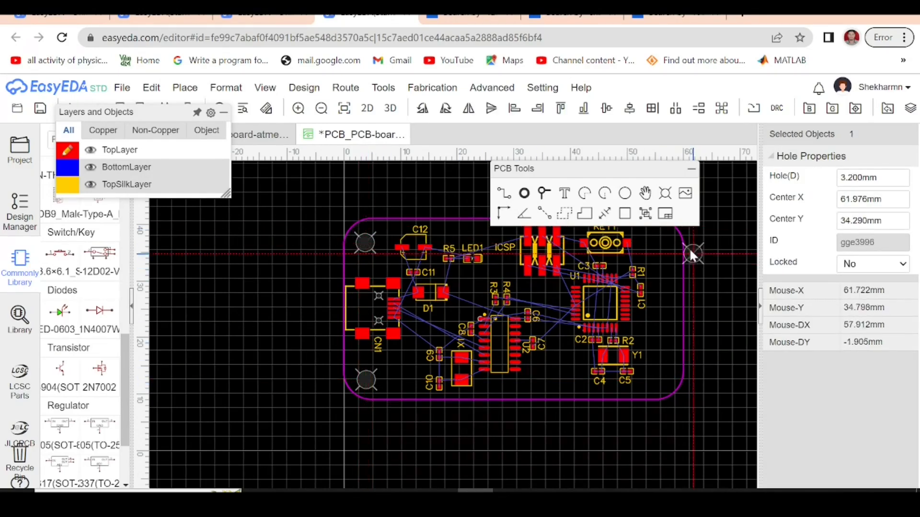
left_click(661, 241)
key("ctrl+v")
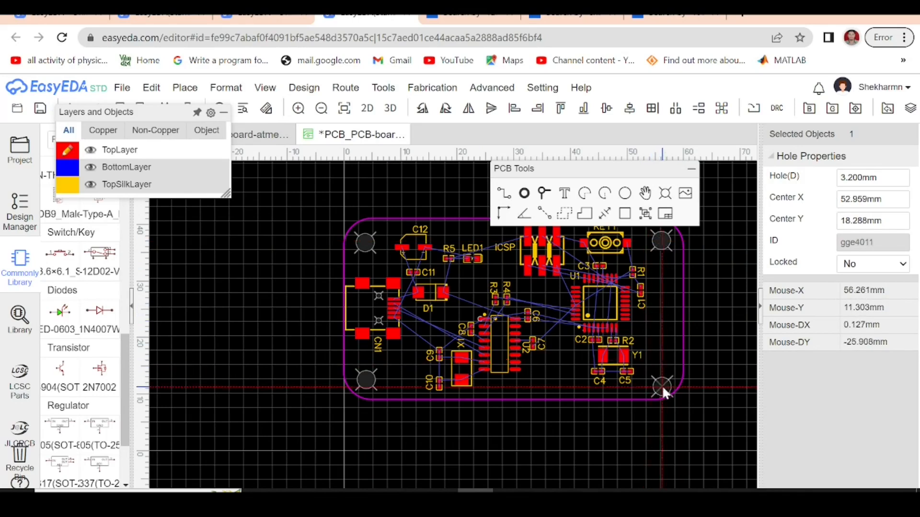
left_click(660, 377)
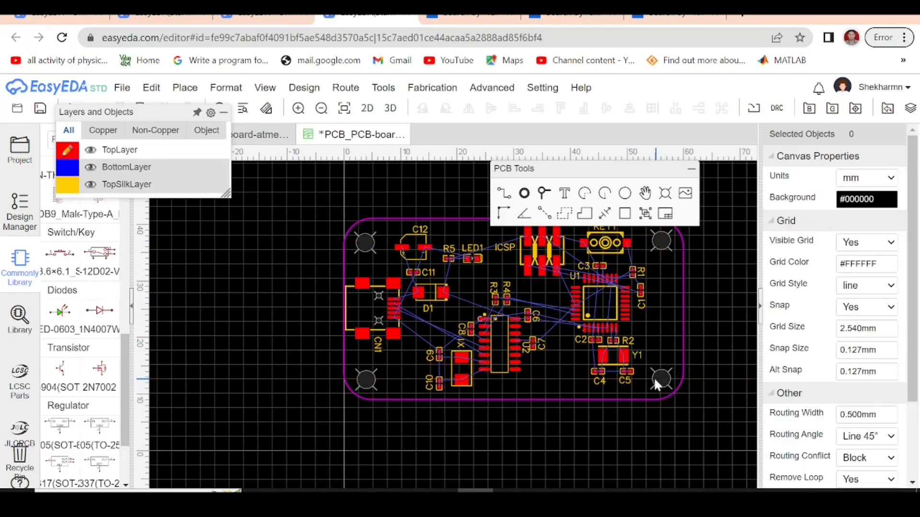
Set the upper-left mounting hole's center to X 4 mm and Y 37.5 mm.
left_click(367, 243)
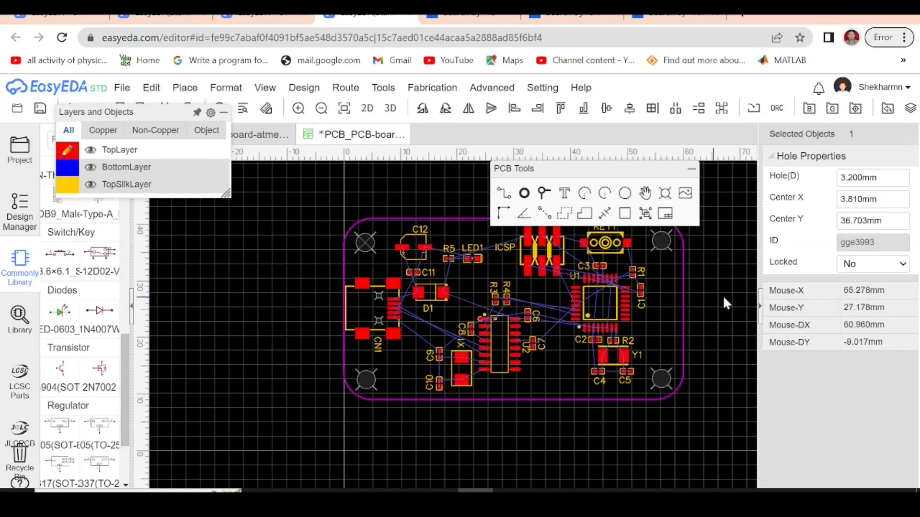
left_click(867, 196)
type("4")
key("Return")
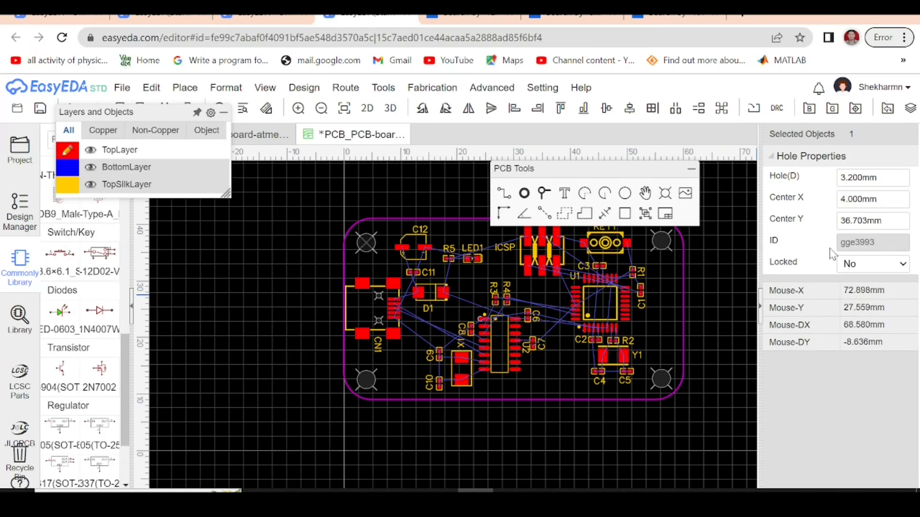
left_click(861, 222)
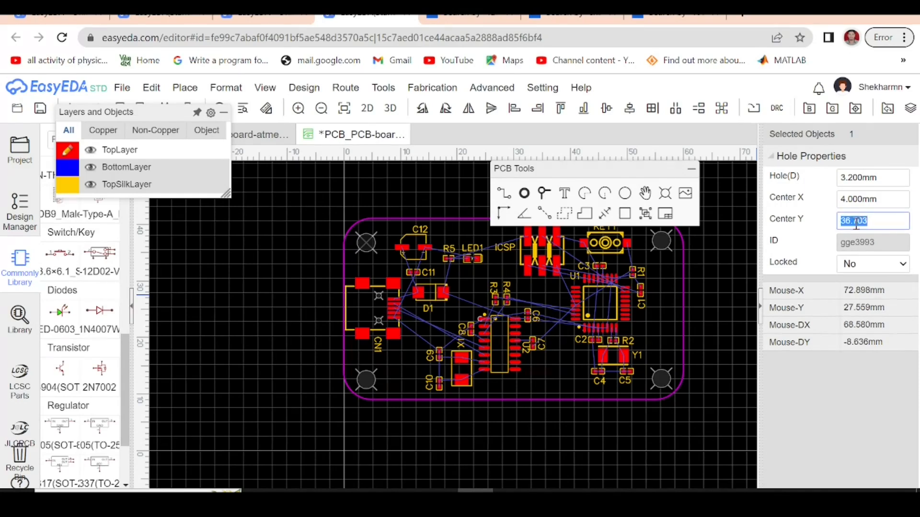
type("3")
key("Return")
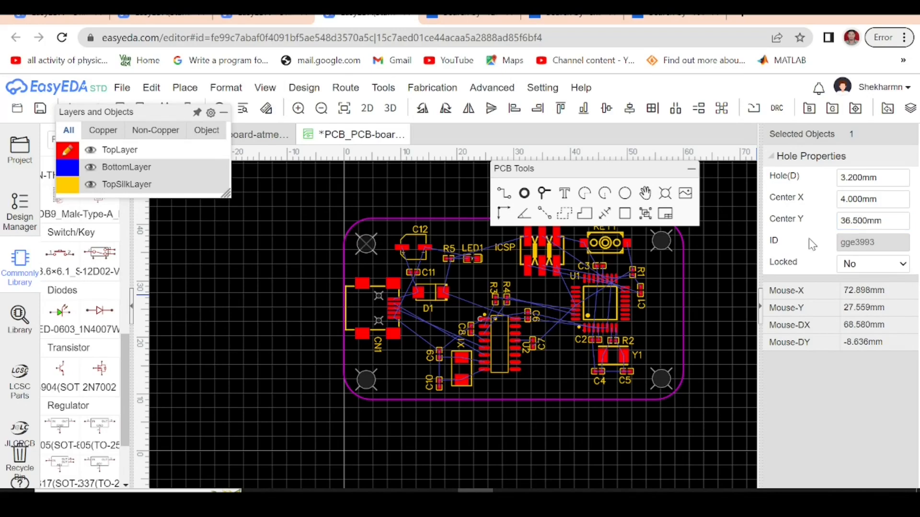
left_click(865, 217)
type("37.5")
key("Return")
Set the upper-right mounting hole's center X to 56.5 mm.
left_click(663, 242)
left_click(874, 201)
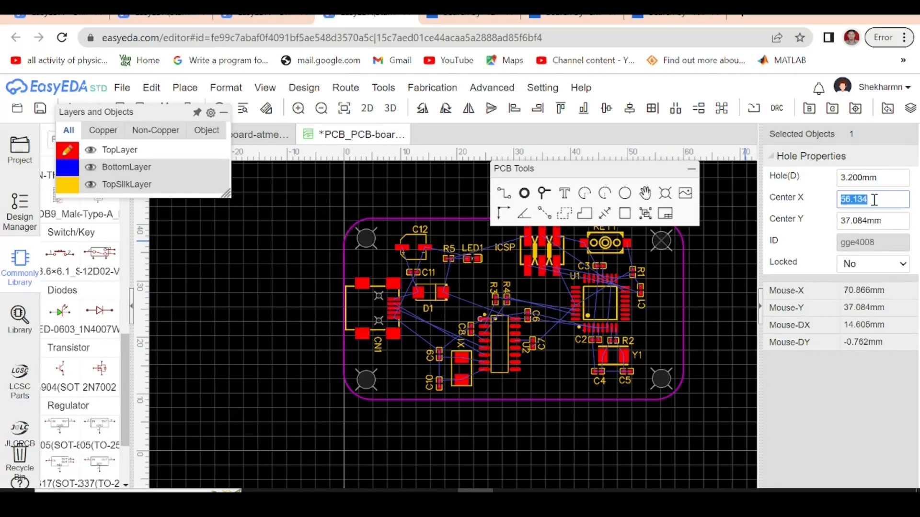
type("5")
left_click(802, 225)
left_click(865, 200)
type("56.5")
key("Return")
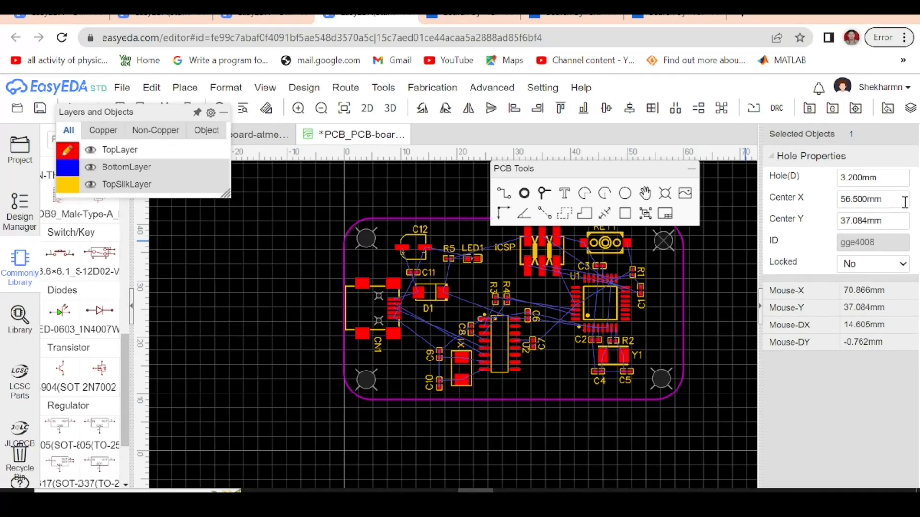
Check the upper-left hole's center Y and set the upper-right mounting hole's center Y to 37.5 mm.
left_click(872, 221)
left_click(360, 234)
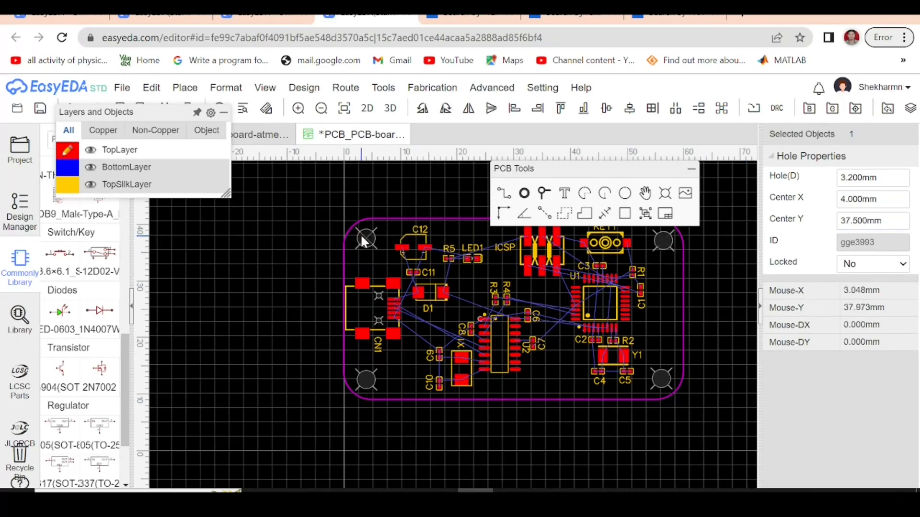
left_click(656, 242)
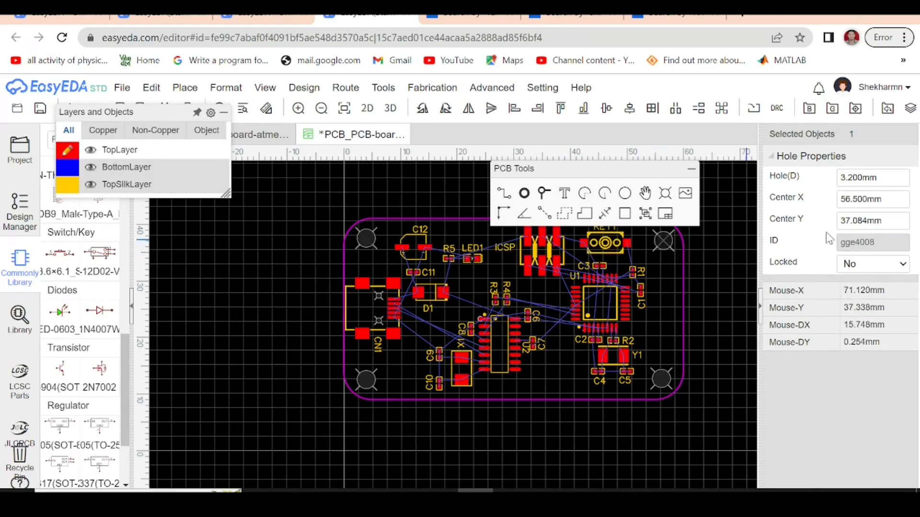
left_click(855, 220)
type("37.5")
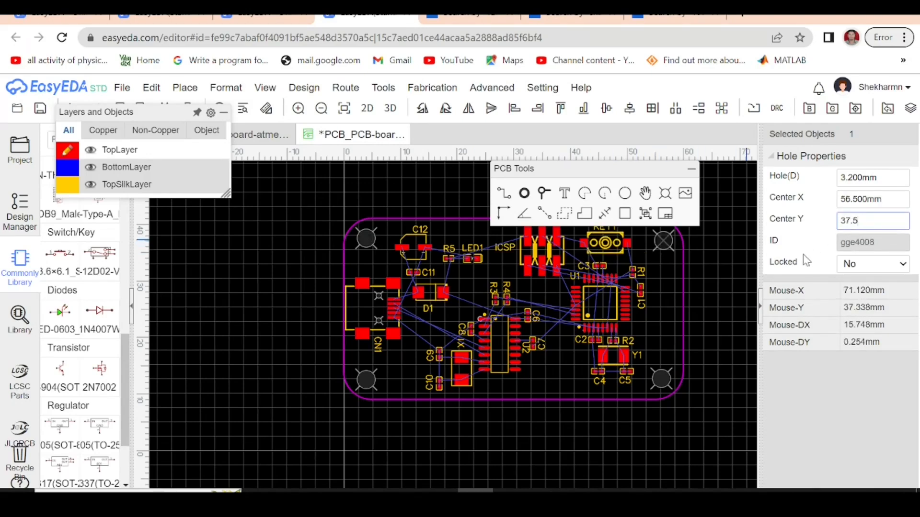
key("Return")
Set the lower-right mounting hole's center to X 56.5 mm and Y 12.5 mm.
left_click(661, 379)
left_click(873, 200)
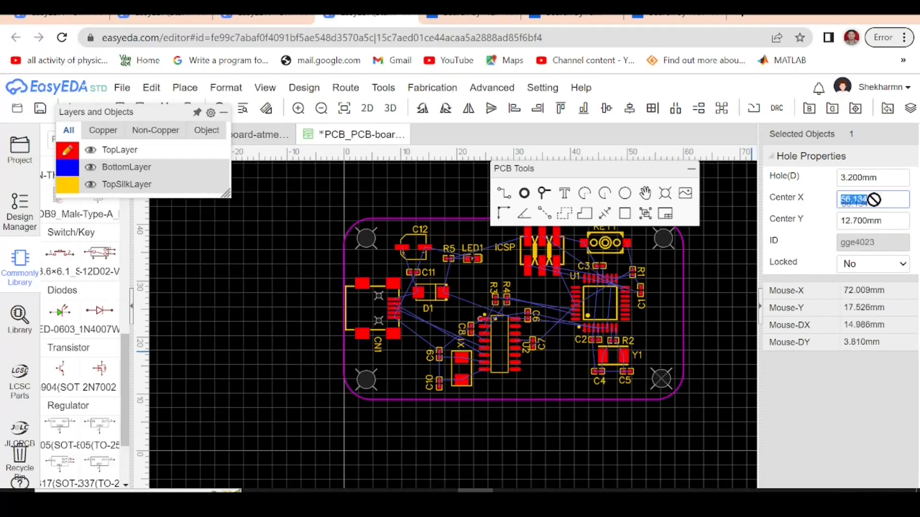
left_click(663, 240)
left_click(665, 383)
left_click(883, 197)
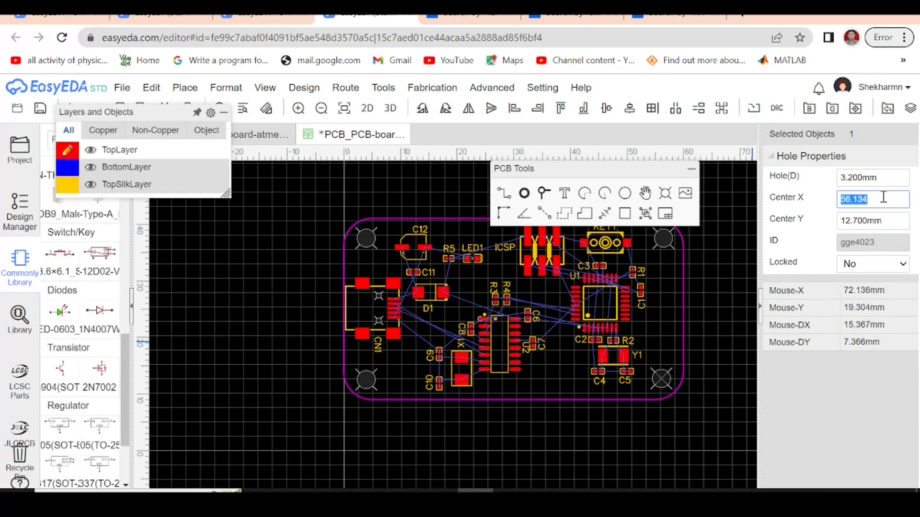
type("56.5")
key("Return")
left_click(875, 219)
type("1")
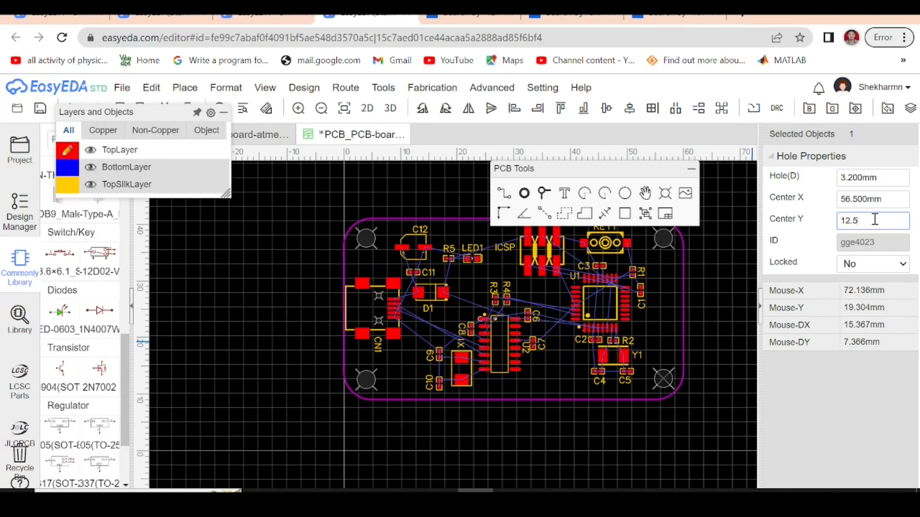
type("2.5")
key("Return")
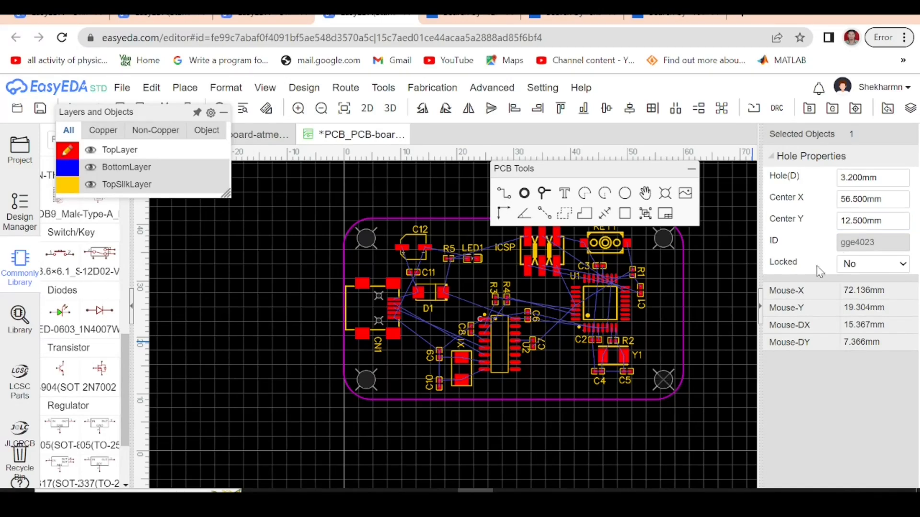
Open the board's 3D view and tilt it to inspect the component placement and the corner mounting holes.
left_click(745, 338)
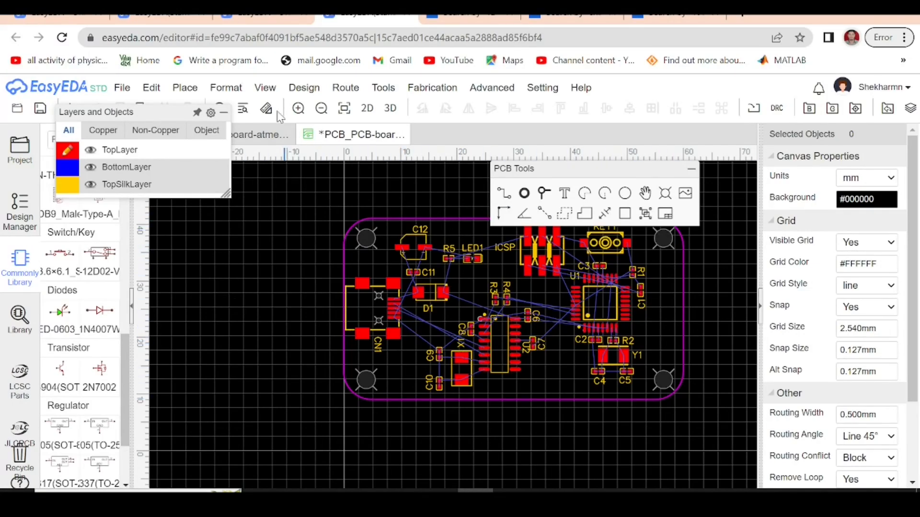
left_click(265, 88)
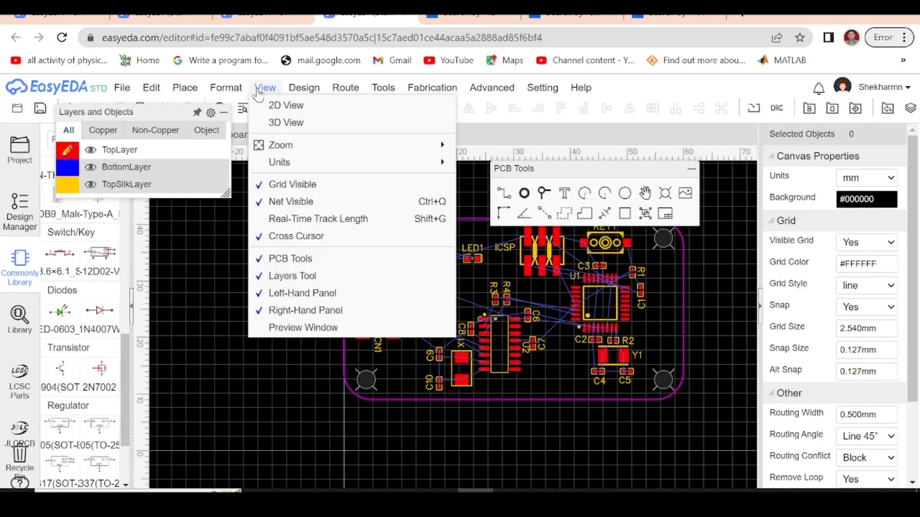
left_click(279, 124)
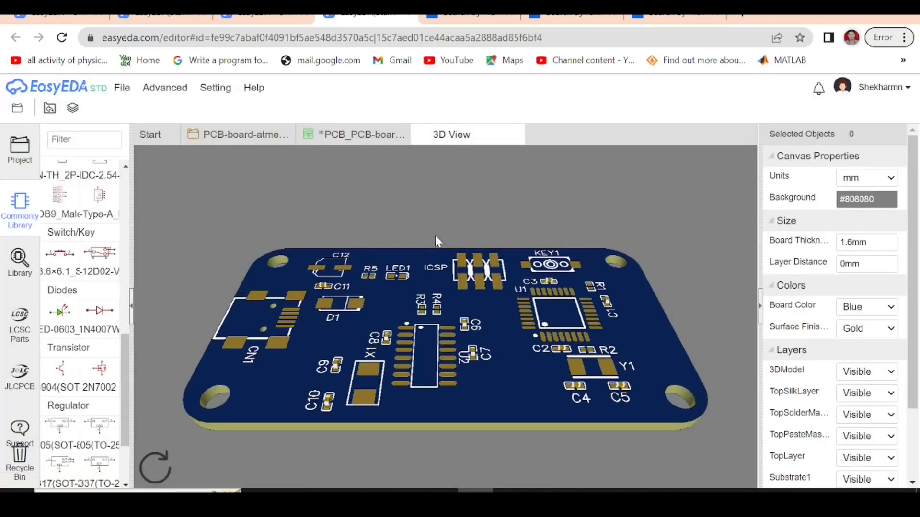
left_click_drag(432, 333, 433, 394)
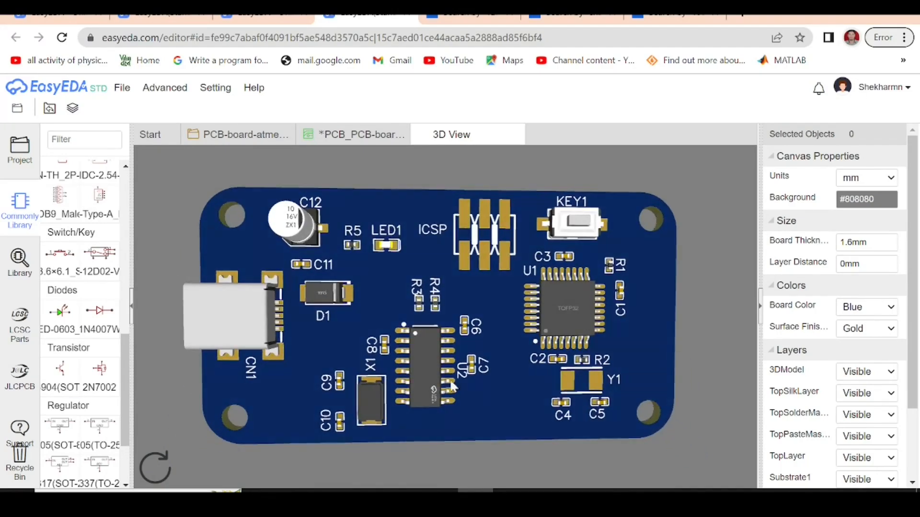
left_click_drag(537, 252, 559, 379)
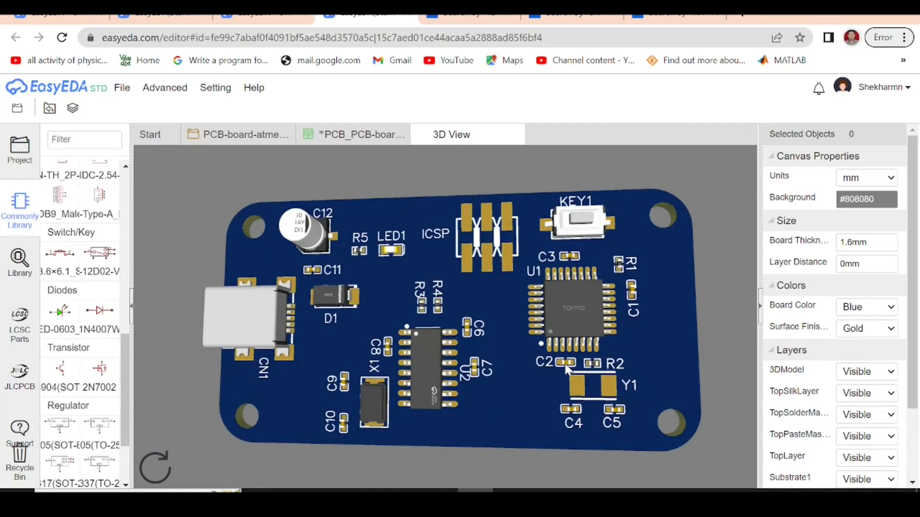
Try red for the 3D preview's board color, settle on black, and close the preview.
left_click(889, 307)
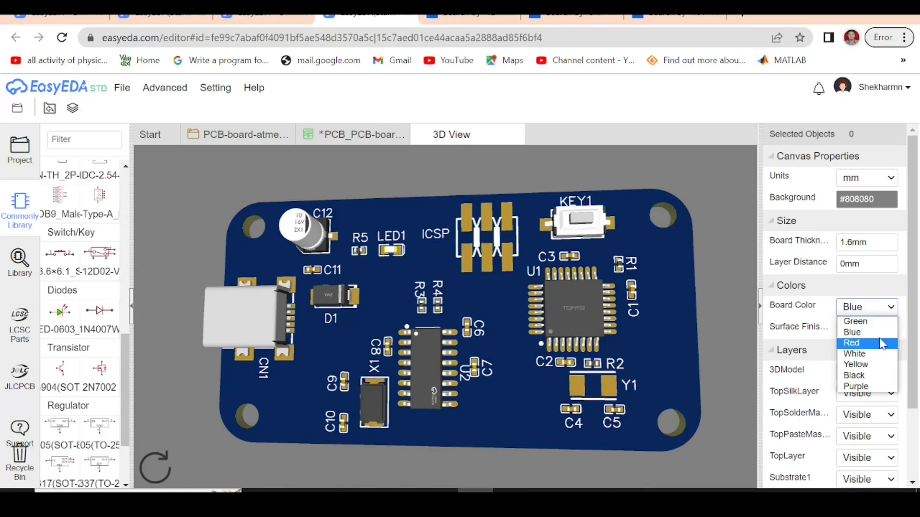
left_click(881, 342)
left_click(888, 309)
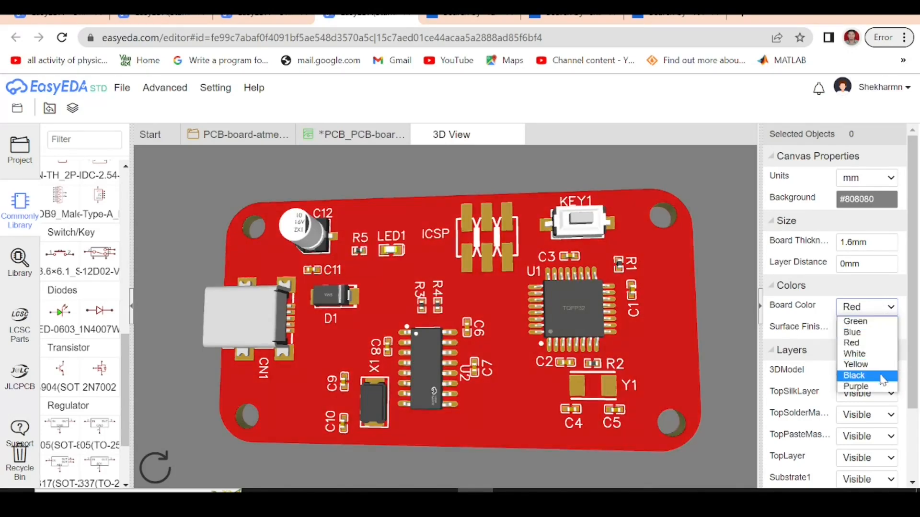
left_click(880, 375)
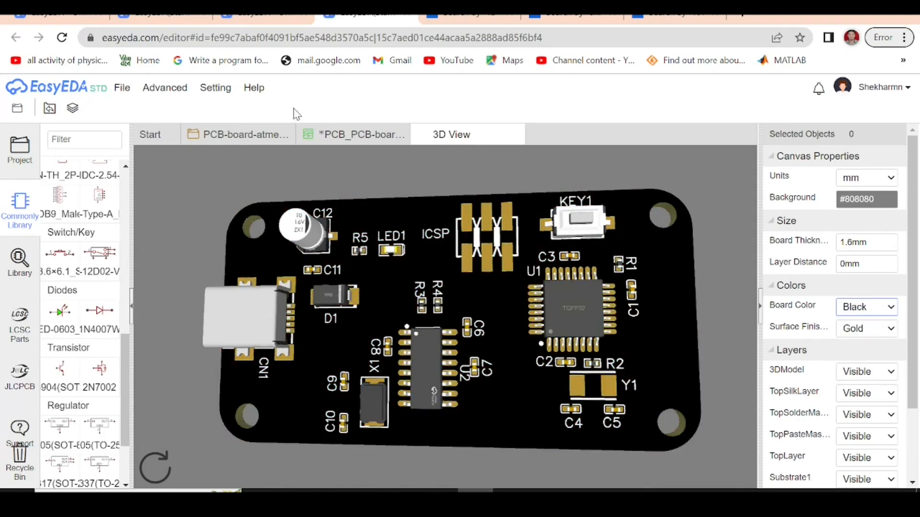
left_click(513, 137)
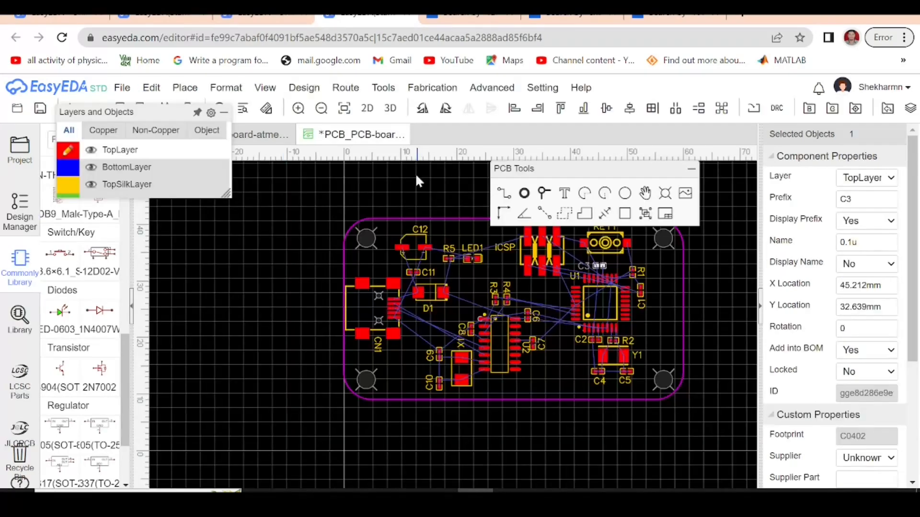
Auto-route the whole board on TopLayer and BottomLayer using the cloud router with real-time display.
scroll(261, 432, "down", 2)
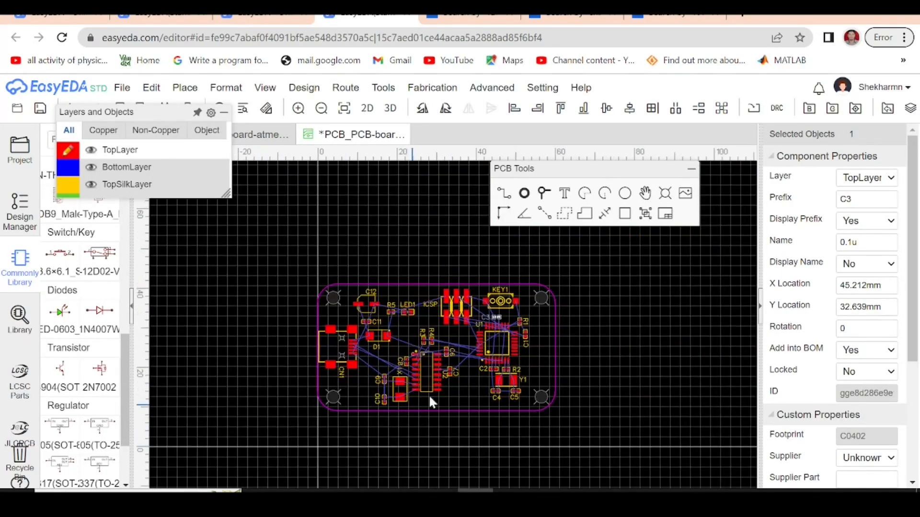
left_click(624, 355)
scroll(440, 355, "up", 2)
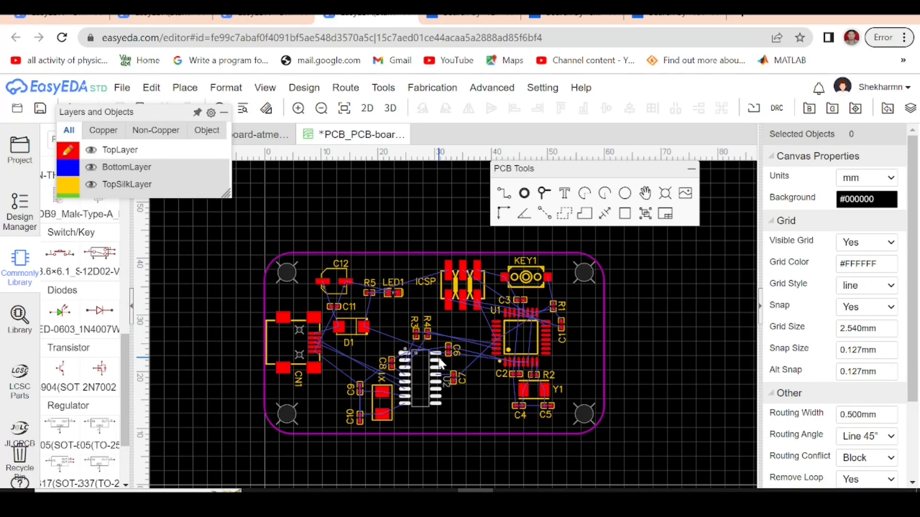
left_click(311, 88)
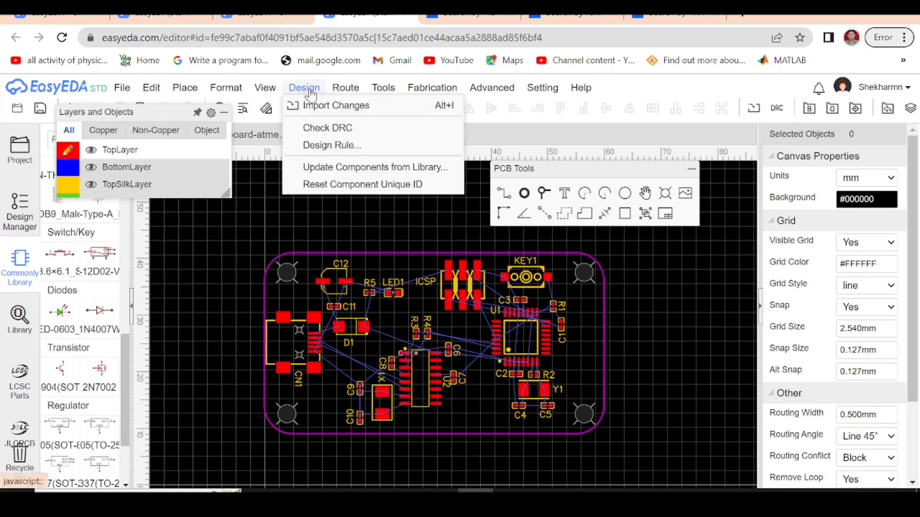
mouse_move(344, 91)
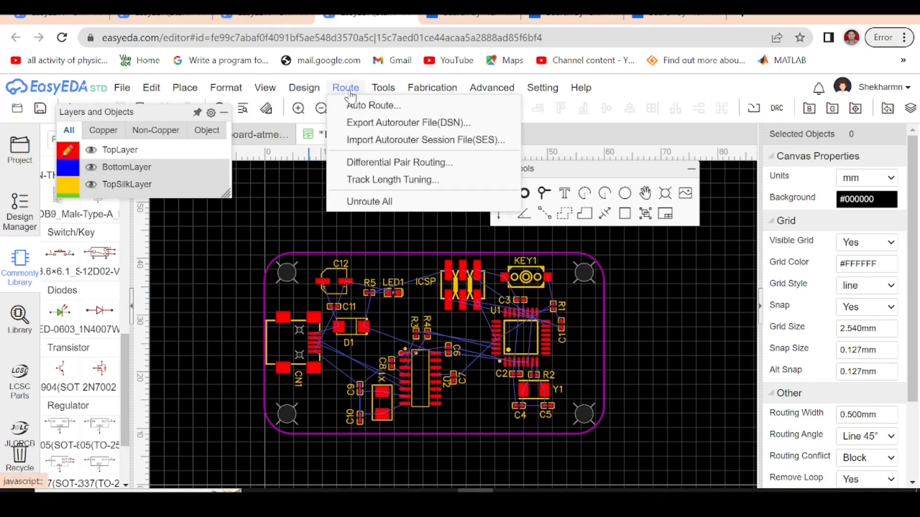
left_click(354, 108)
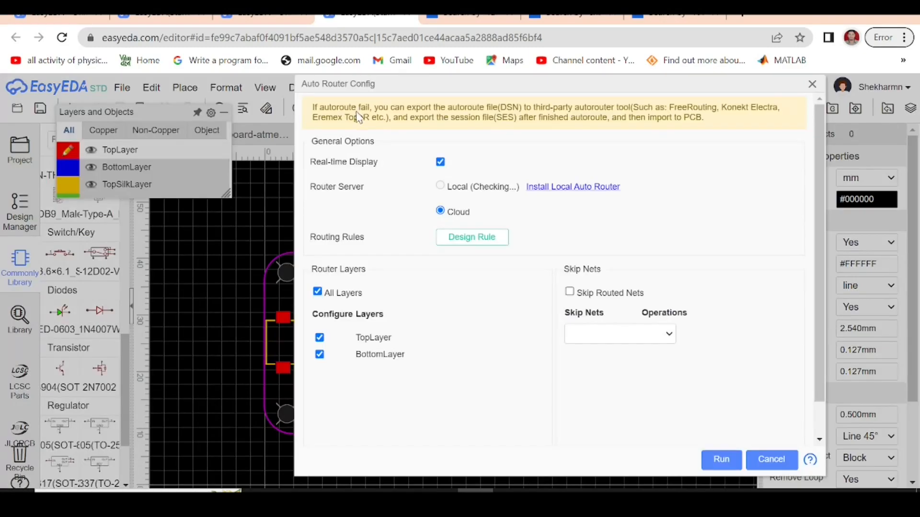
left_click(720, 460)
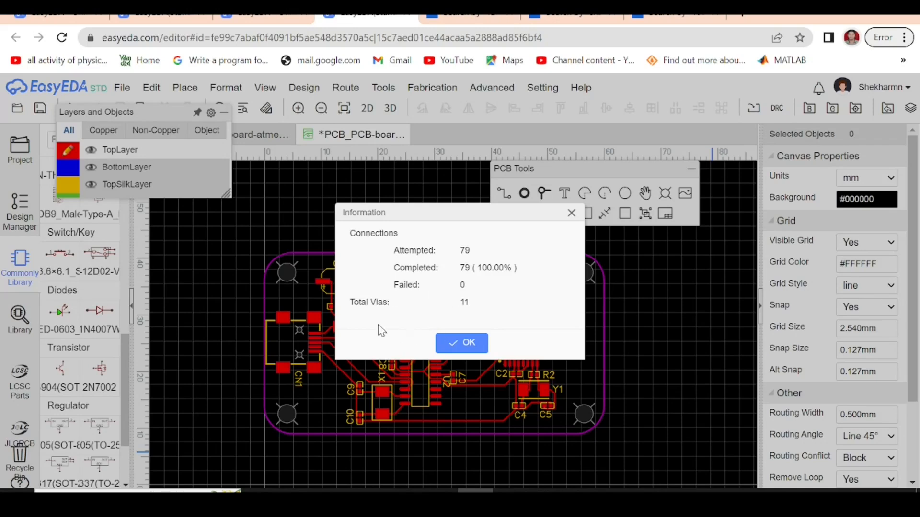
left_click(461, 343)
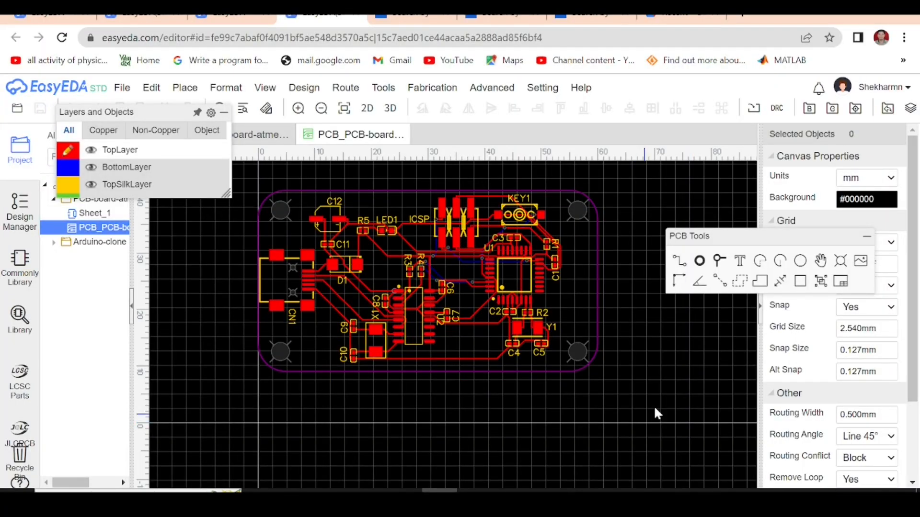
Start a copper area on TopLayer and assign it to the GND net.
left_click_drag(725, 237, 659, 199)
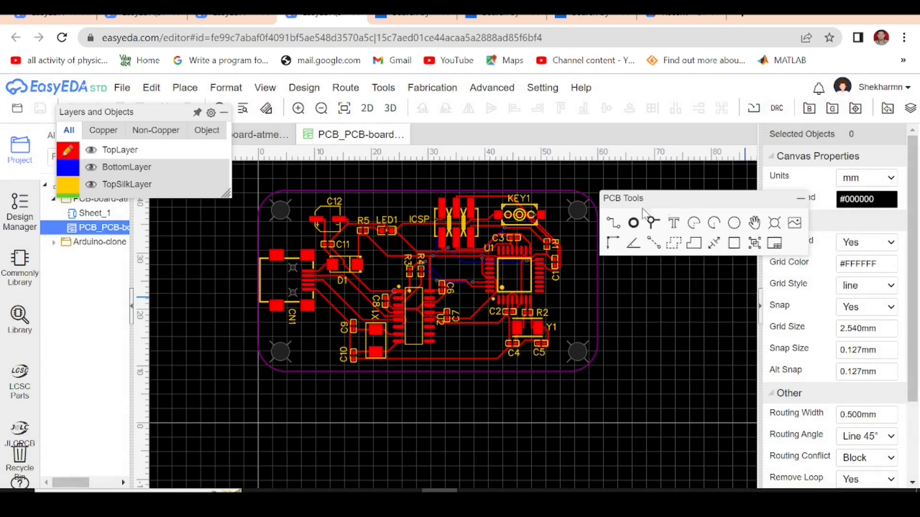
left_click(675, 244)
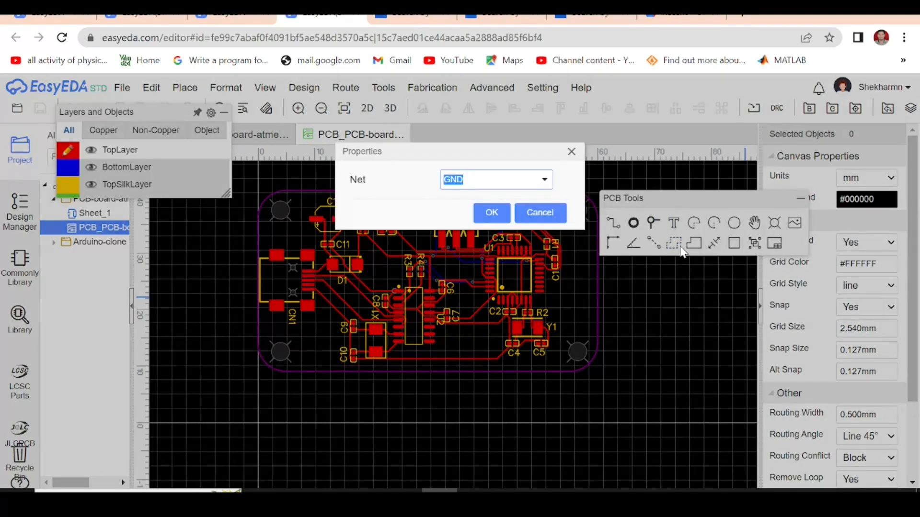
left_click_drag(429, 151, 445, 158)
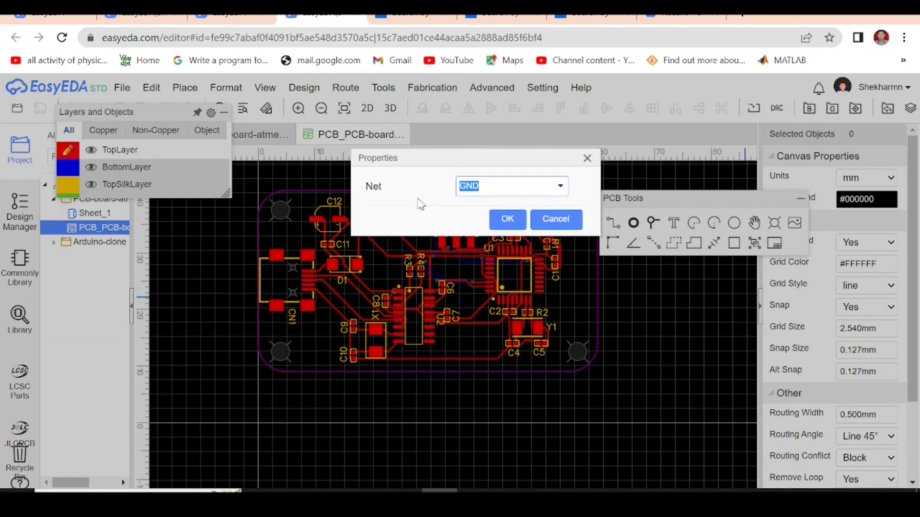
left_click(489, 189)
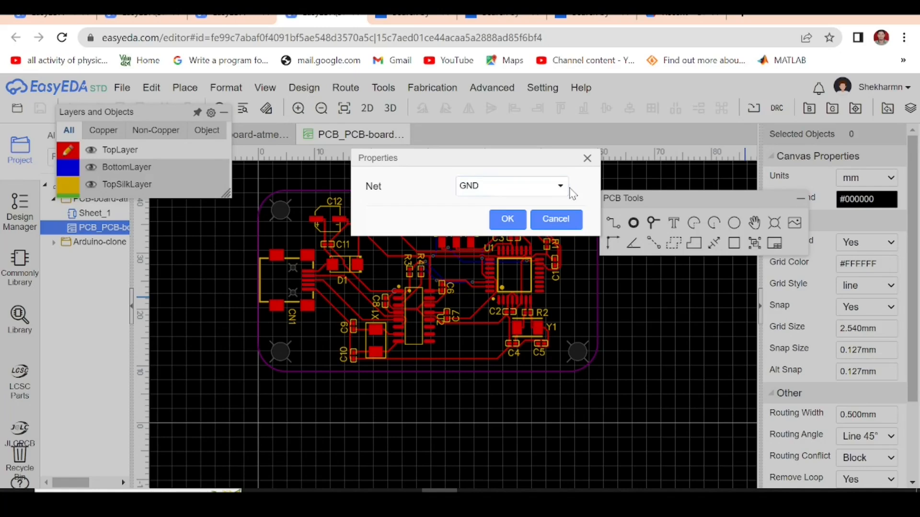
left_click(561, 188)
scroll(564, 211, "down", 1)
scroll(563, 211, "up", 1)
left_click(487, 266)
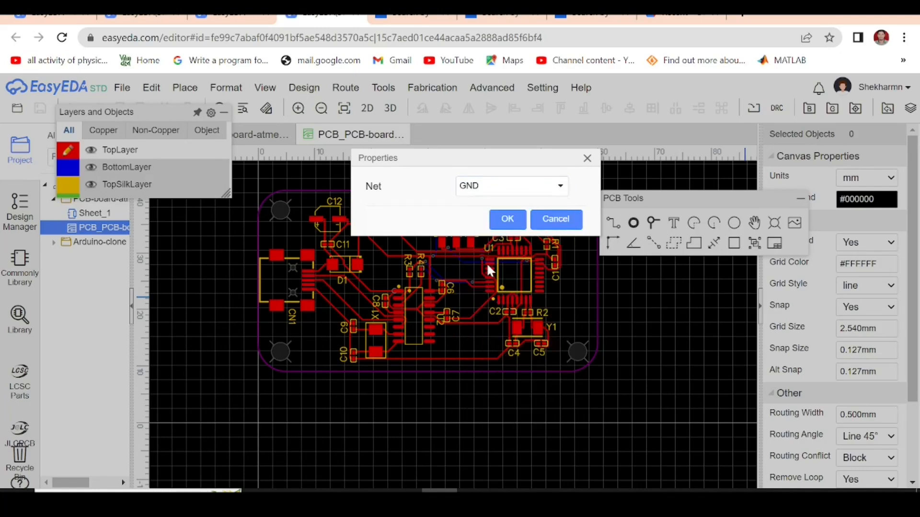
left_click(507, 220)
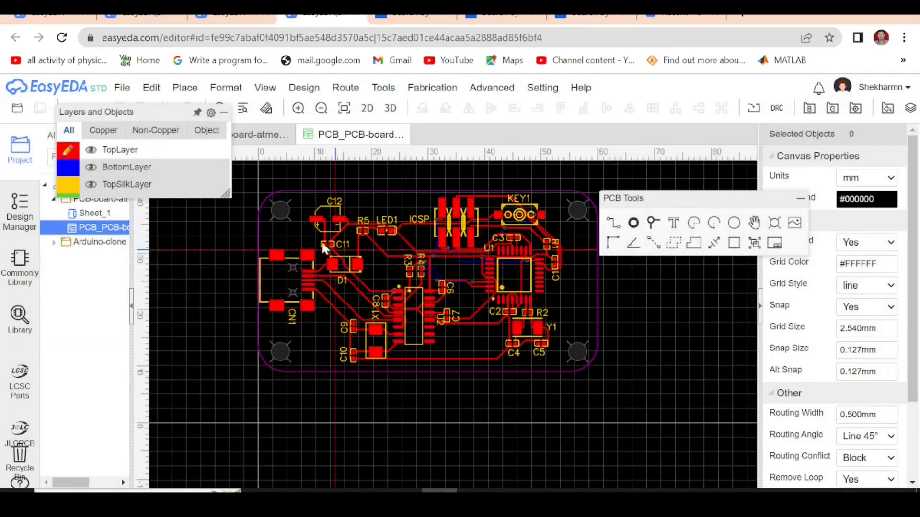
Trace the GND copper area just inside the board's upper edge, from the upper-left arc and diagonally across the upper-right corner.
scroll(271, 188, "up", 5)
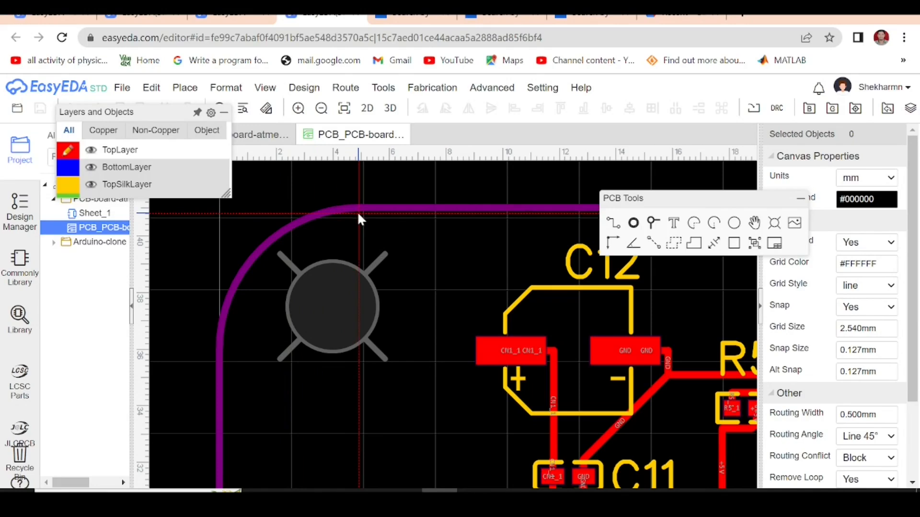
scroll(189, 272, "down", 3)
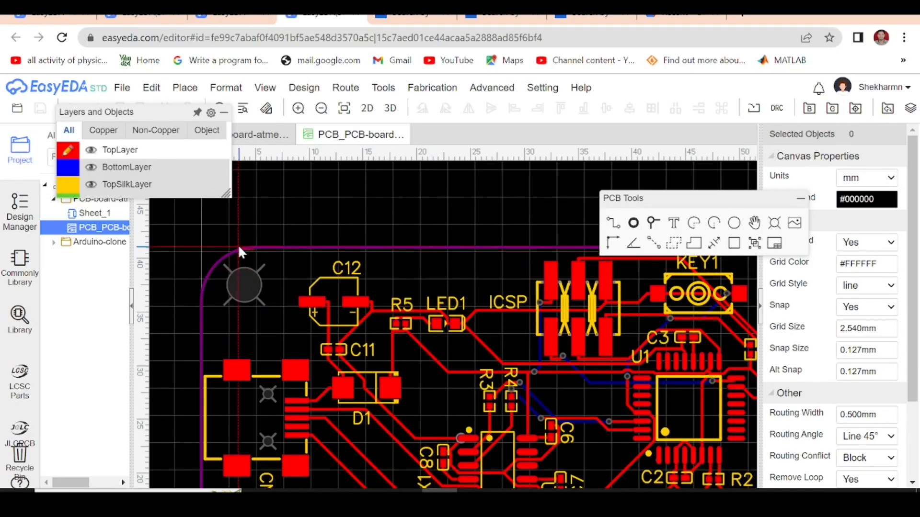
scroll(243, 250, "up", 5)
scroll(290, 275, "down", 6)
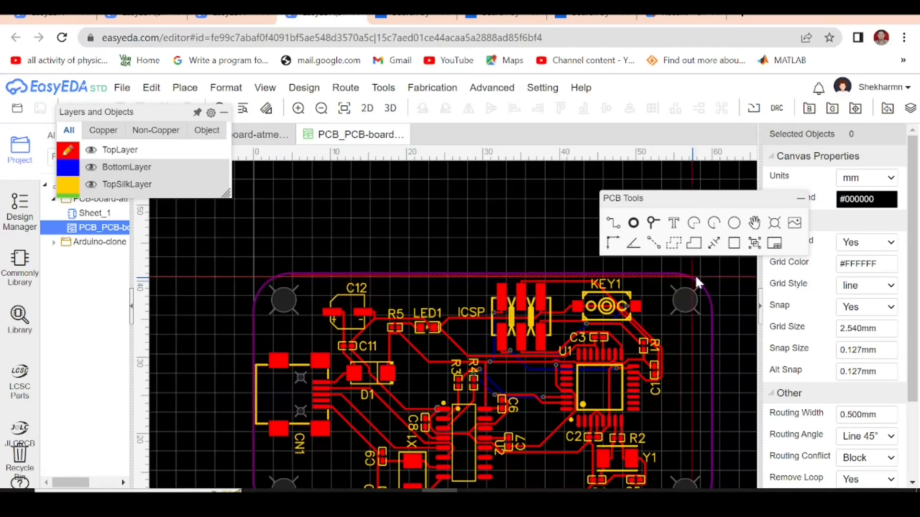
scroll(685, 272, "up", 8)
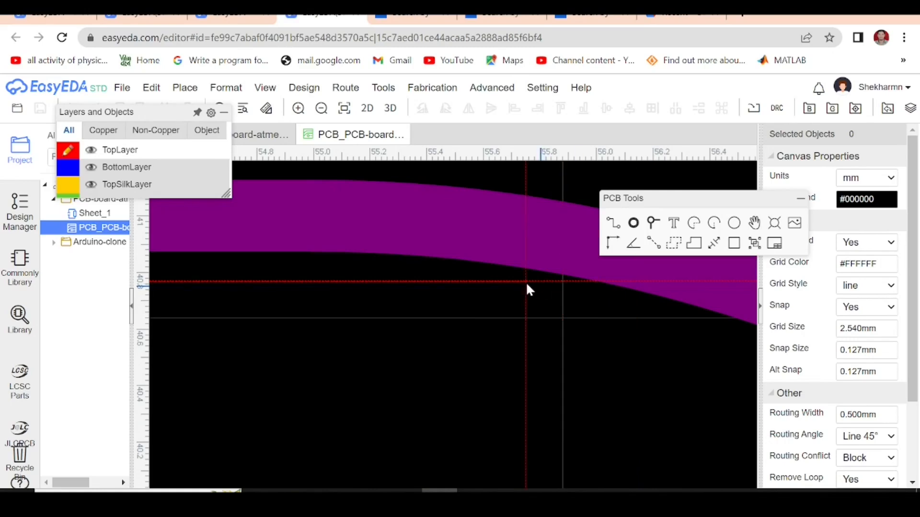
scroll(410, 266, "down", 9)
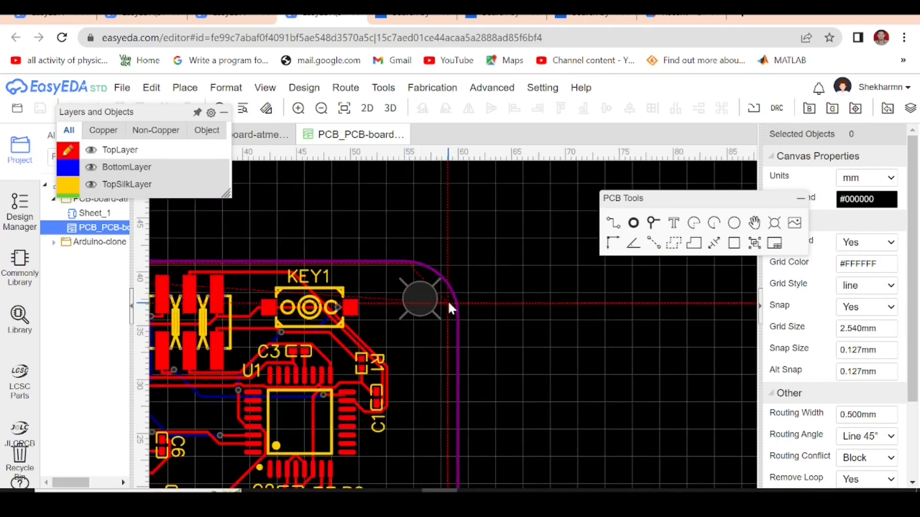
scroll(454, 304, "up", 5)
Continue the copper area down the right edge, across both lower corners and up the left edge, closing it at its starting point.
scroll(483, 318, "down", 8)
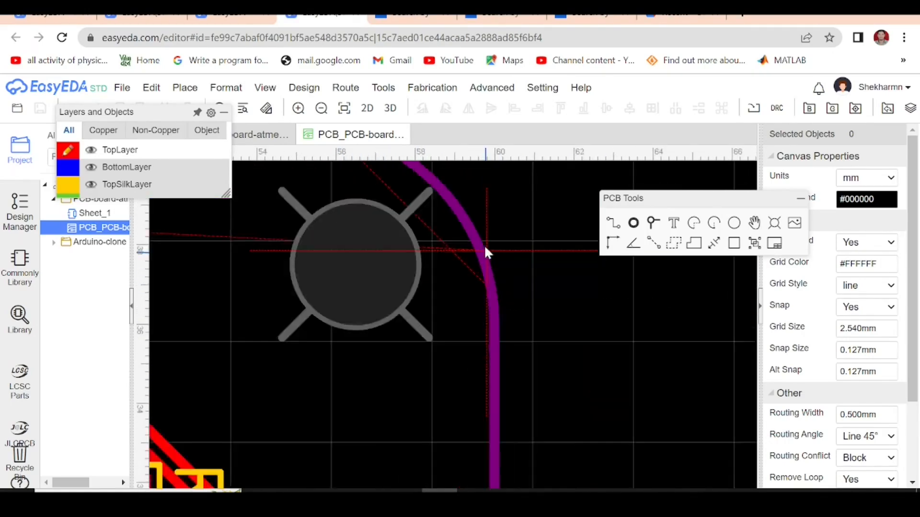
scroll(488, 318, "up", 4)
scroll(475, 306, "up", 4)
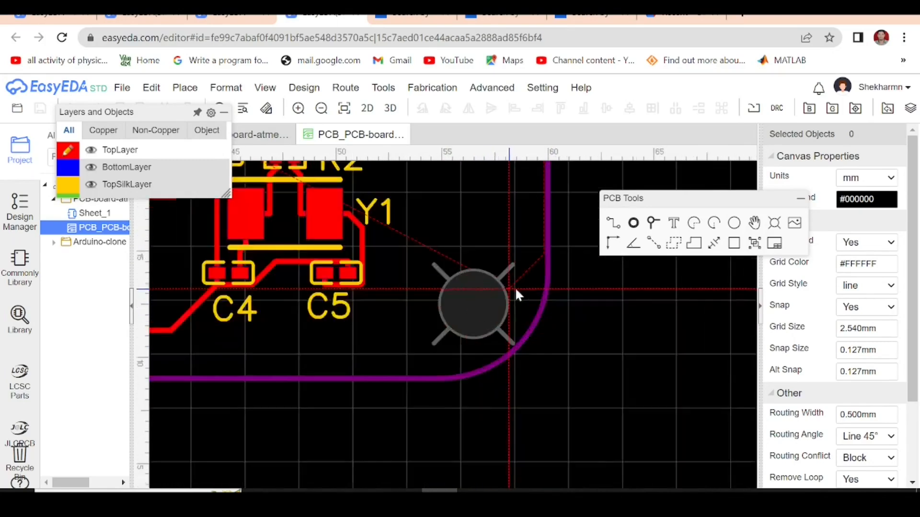
scroll(477, 386, "down", 3)
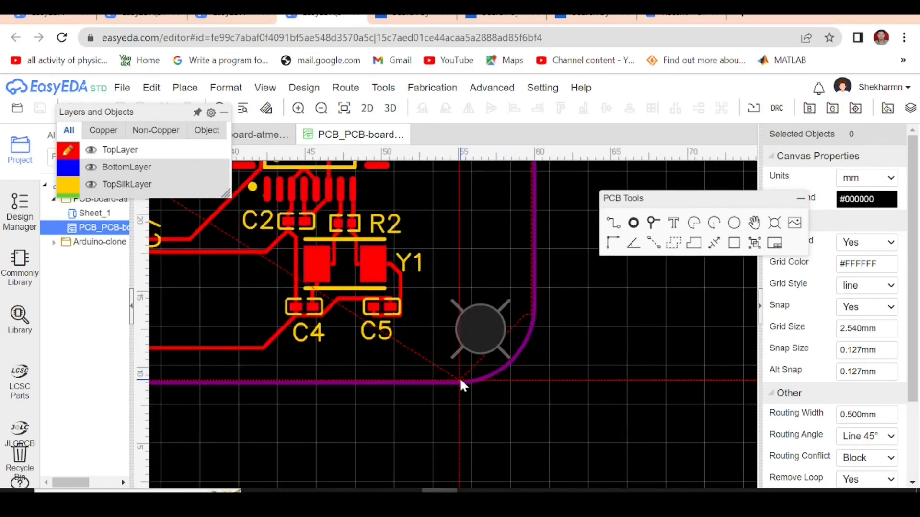
scroll(574, 351, "down", 3)
scroll(331, 359, "up", 5)
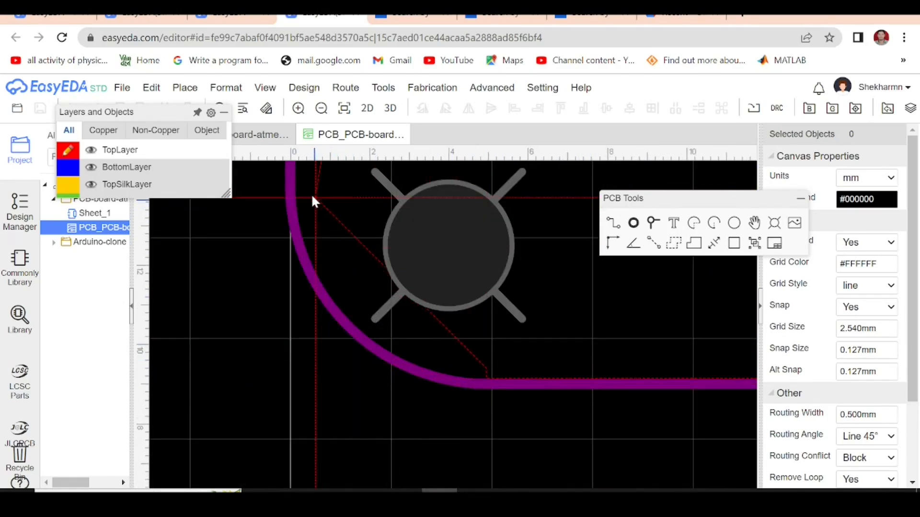
scroll(337, 361, "down", 3)
scroll(337, 365, "down", 3)
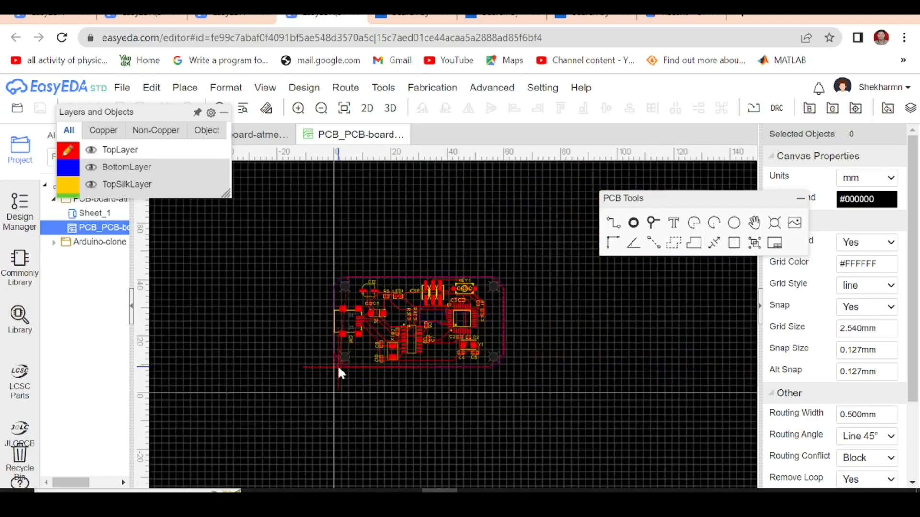
scroll(334, 285, "up", 5)
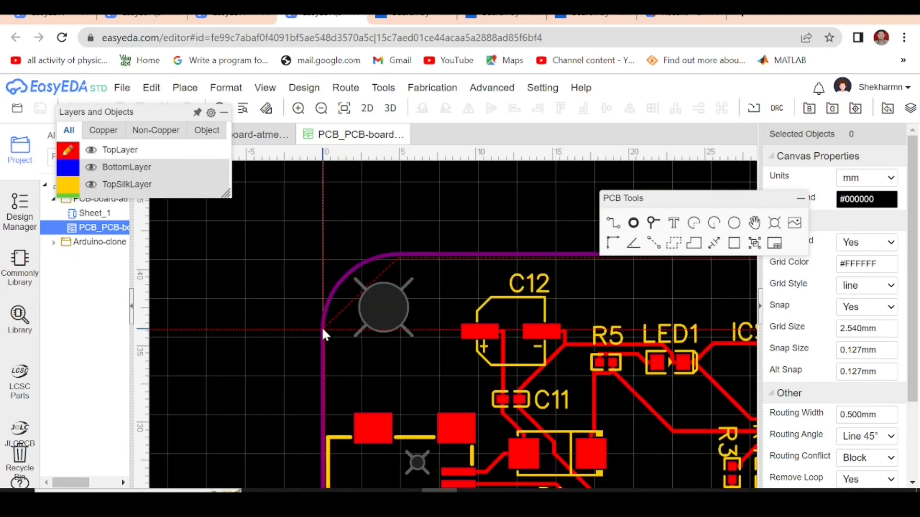
left_click(395, 258)
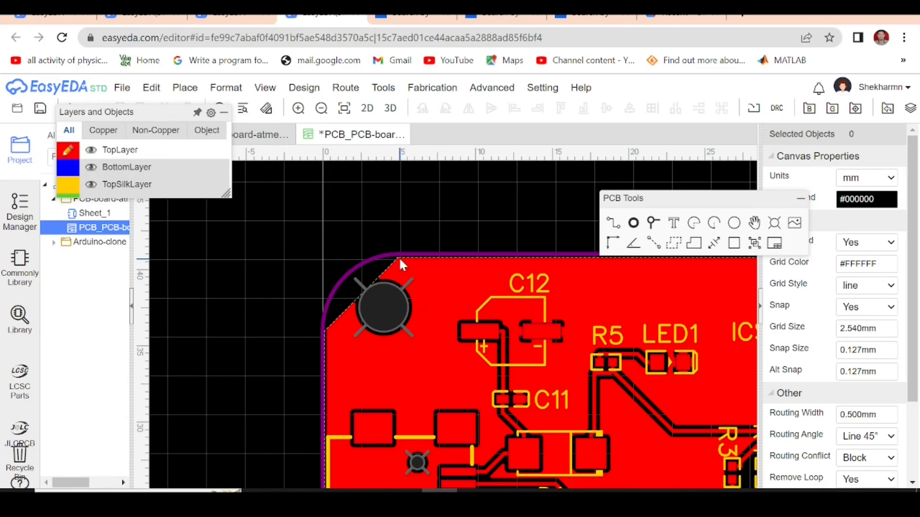
scroll(309, 248, "down", 5)
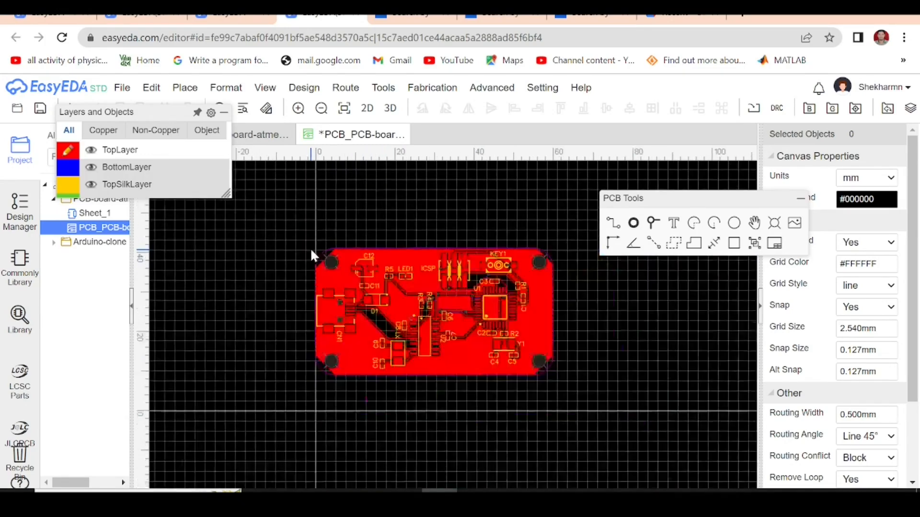
Reshape the TopLayer copper area's outline at the board's upper-left corner so it follows the rounded edge.
scroll(310, 252, "up", 3)
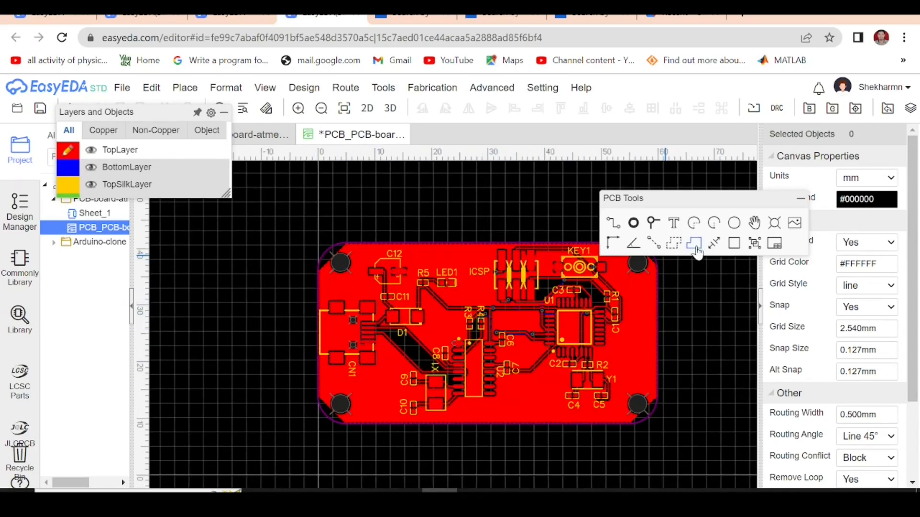
left_click_drag(678, 196, 633, 145)
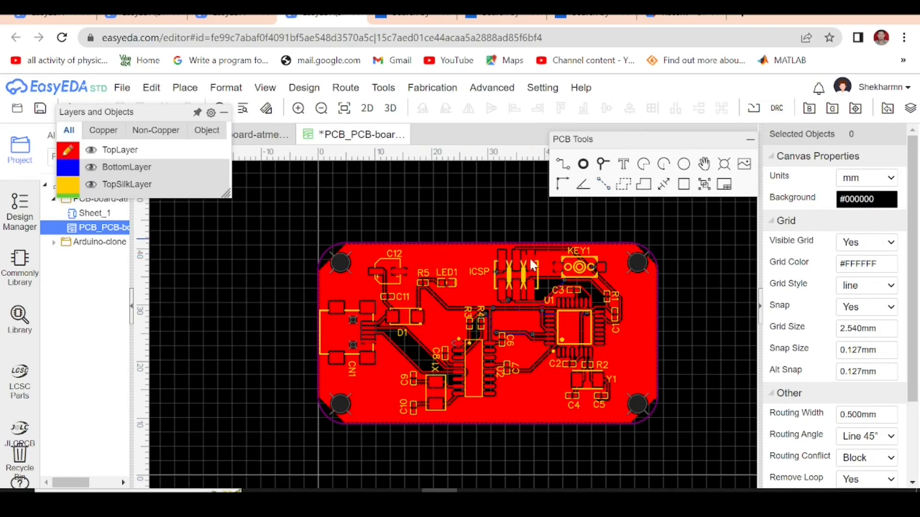
scroll(320, 246, "up", 8)
left_click(364, 358)
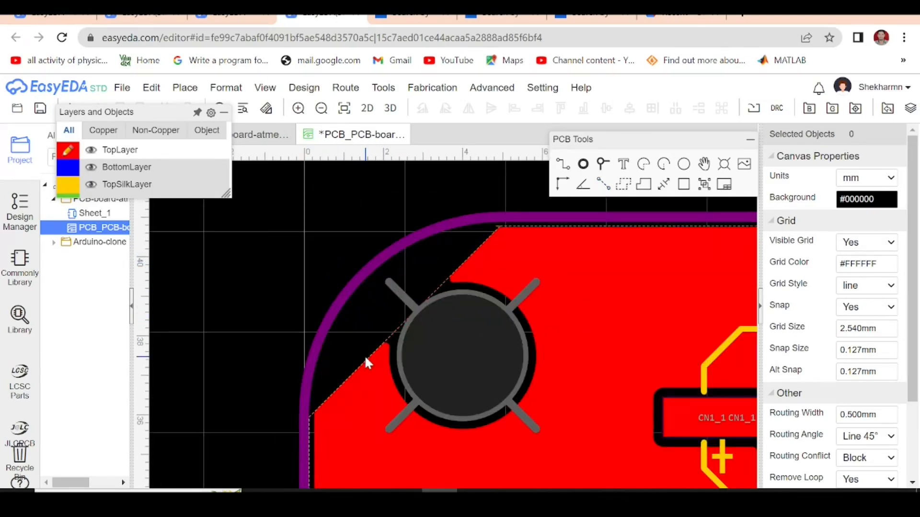
left_click_drag(404, 321, 359, 292)
left_click_drag(430, 260, 425, 241)
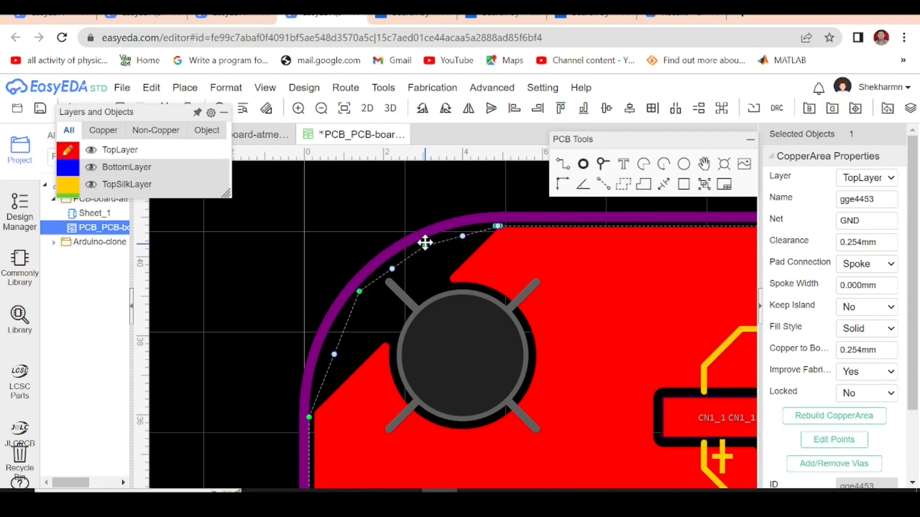
left_click_drag(334, 355, 319, 350)
scroll(252, 320, "down", 3)
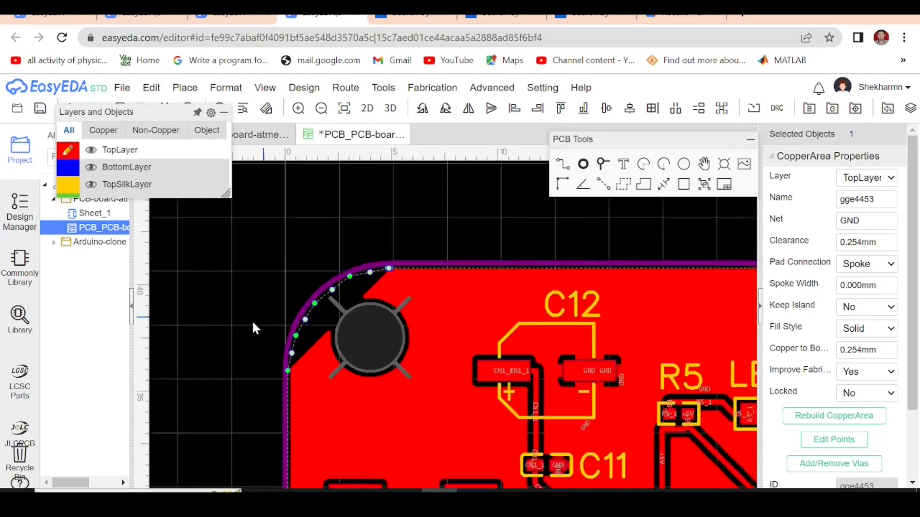
Pull the copper area's outline outward at the board's upper-right corner, beside the mounting hole, to follow the rounded edge.
scroll(367, 349, "down", 3)
scroll(490, 314, "up", 3)
scroll(492, 320, "up", 5)
left_click_drag(495, 355, 515, 344)
scroll(431, 254, "down", 6)
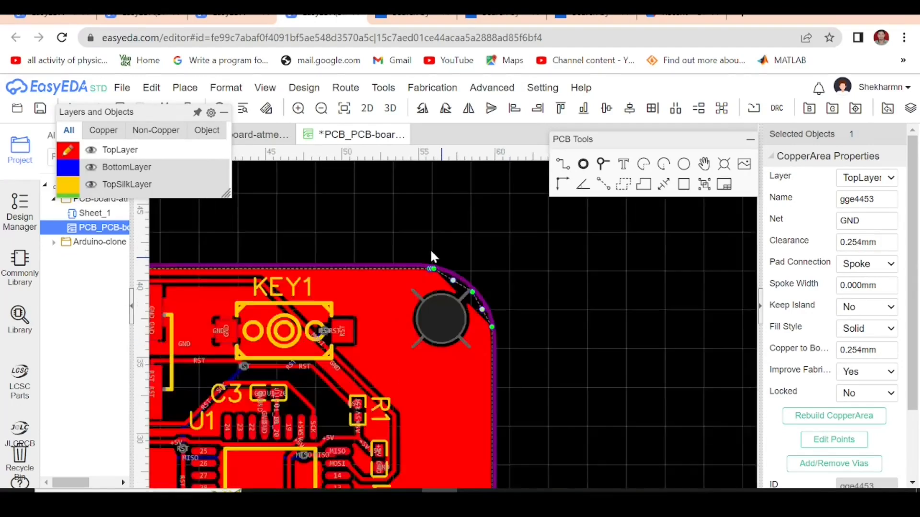
Move the copper area's outline points at the lower-right corner outward so they follow the board's arc.
scroll(453, 367, "up", 6)
left_click_drag(375, 306, 418, 337)
left_click_drag(439, 281, 456, 292)
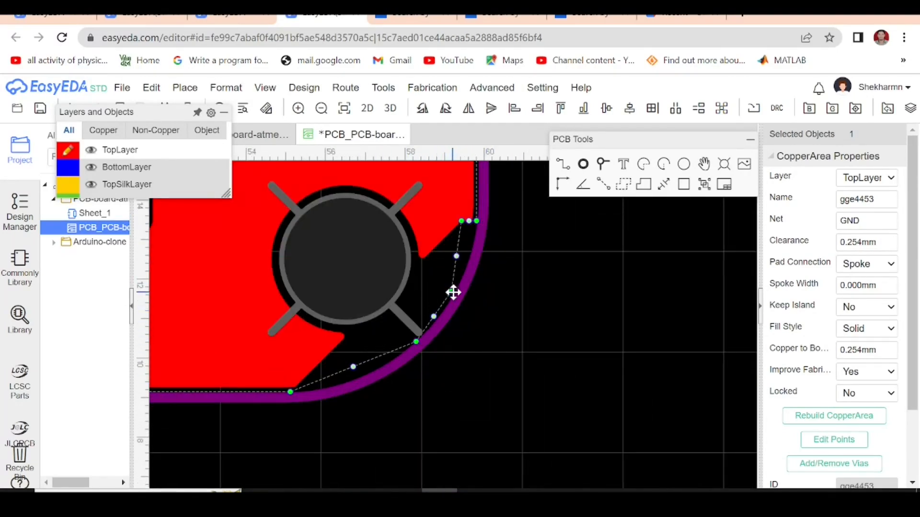
left_click_drag(460, 222, 472, 241)
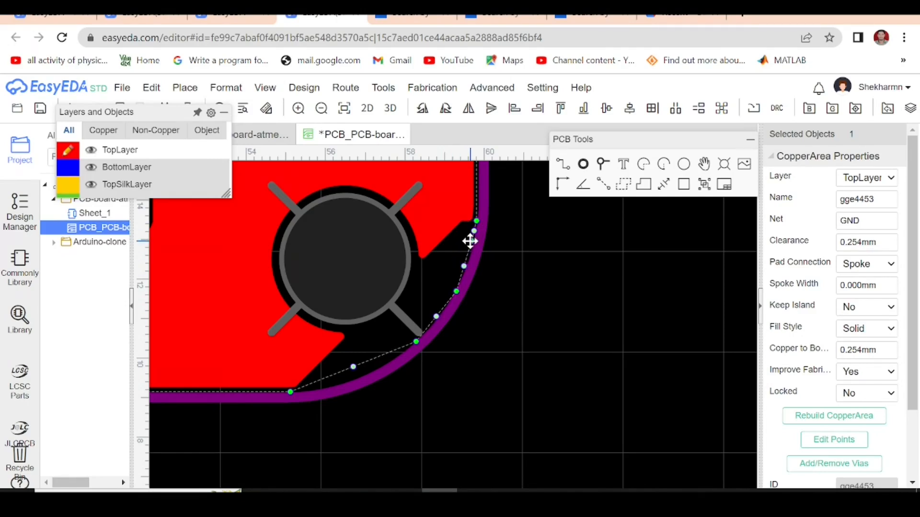
left_click_drag(353, 366, 357, 375)
scroll(575, 299, "down", 5)
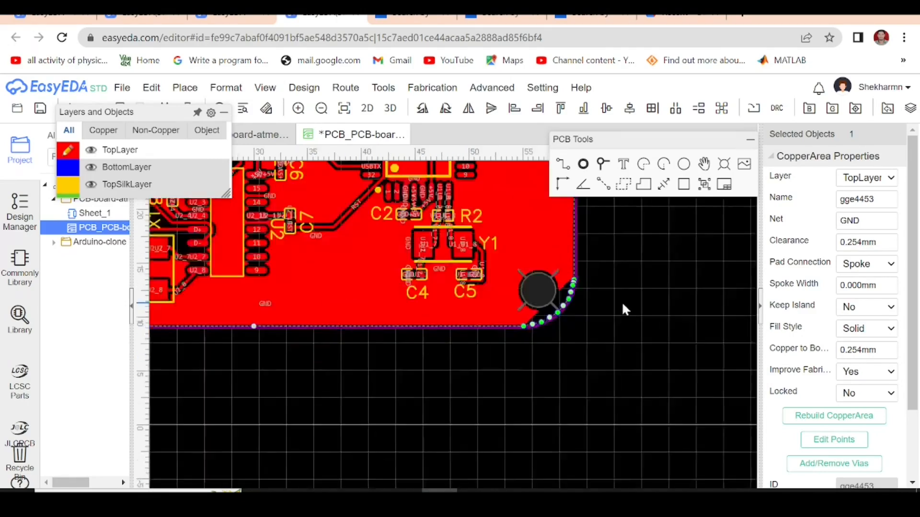
Bend the copper area's diagonal edge at the lower-left corner outward in several points along the board's arc.
scroll(273, 302, "up", 6)
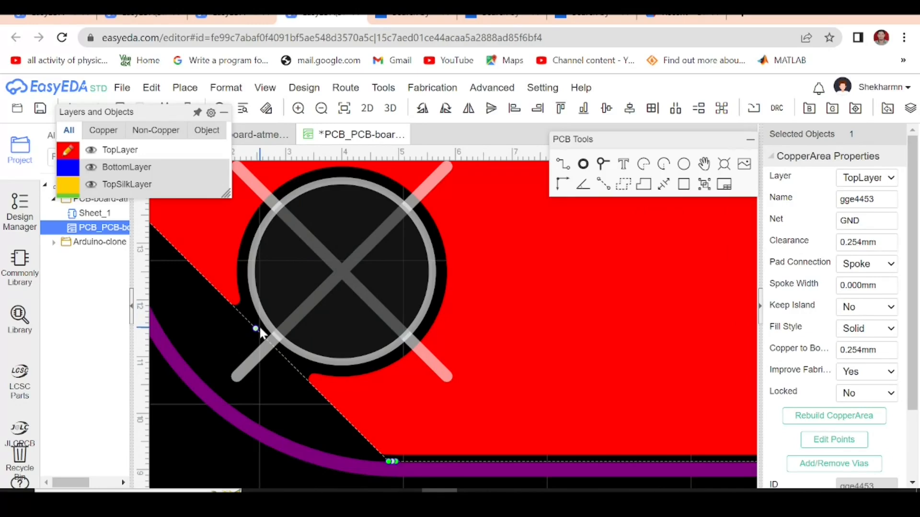
left_click_drag(223, 375, 216, 389)
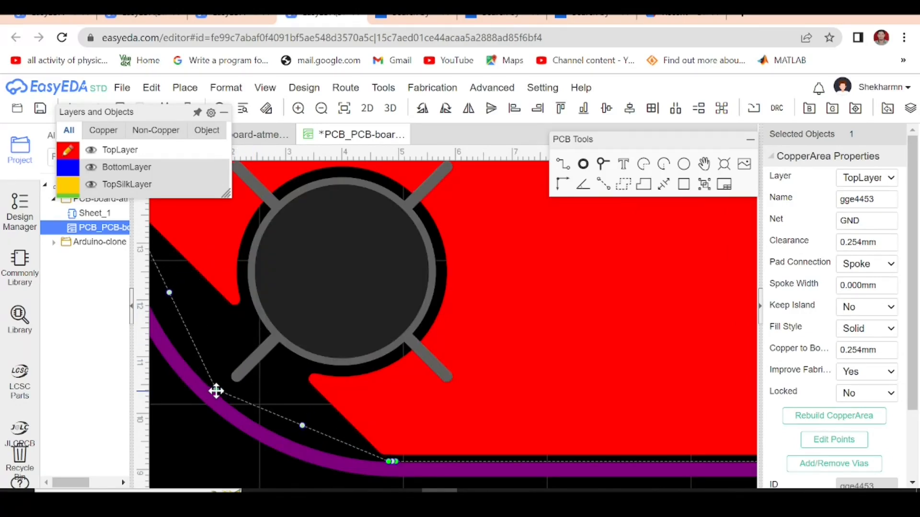
left_click_drag(302, 426, 300, 432)
scroll(294, 426, "down", 3)
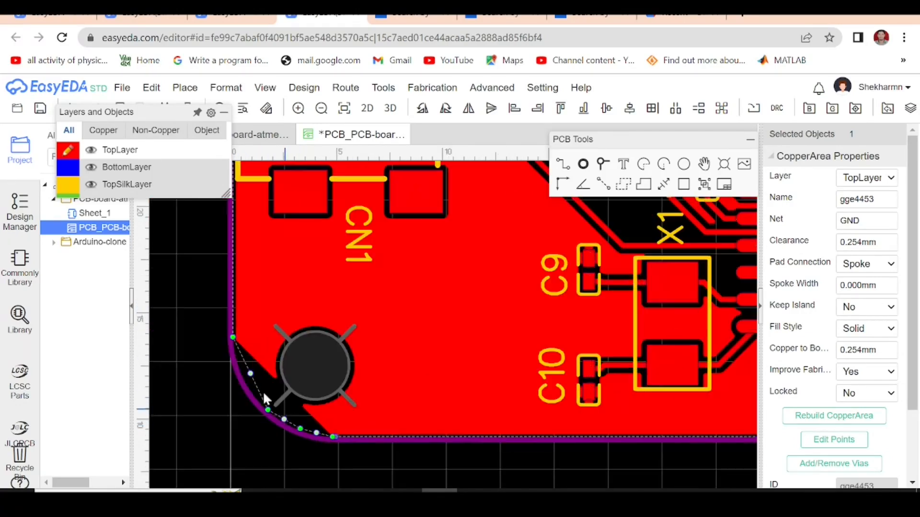
scroll(264, 391, "up", 3)
left_click_drag(278, 400, 268, 412)
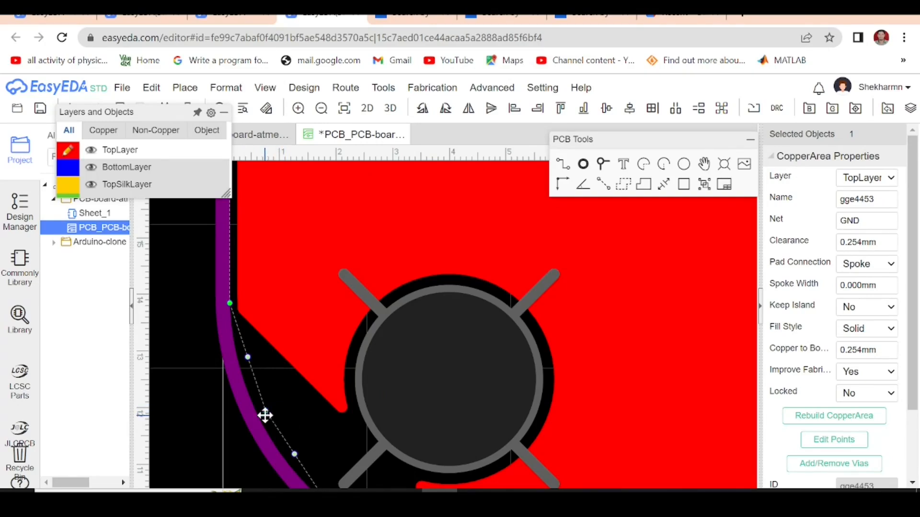
Rebuild the GND copper area on TopLayer with its reshaped corners and deselect it.
scroll(247, 353, "down", 5)
scroll(263, 385, "down", 3)
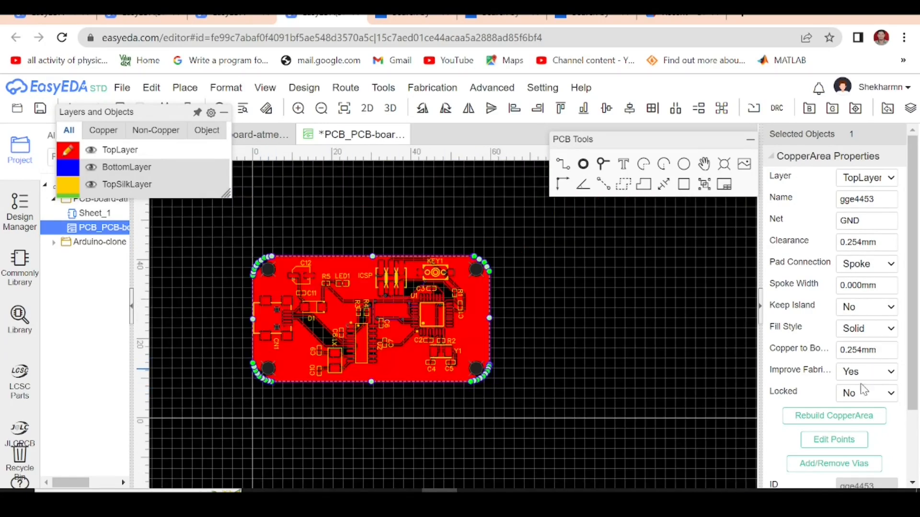
left_click(855, 417)
left_click(516, 378)
scroll(277, 336, "up", 2)
scroll(275, 331, "up", 2)
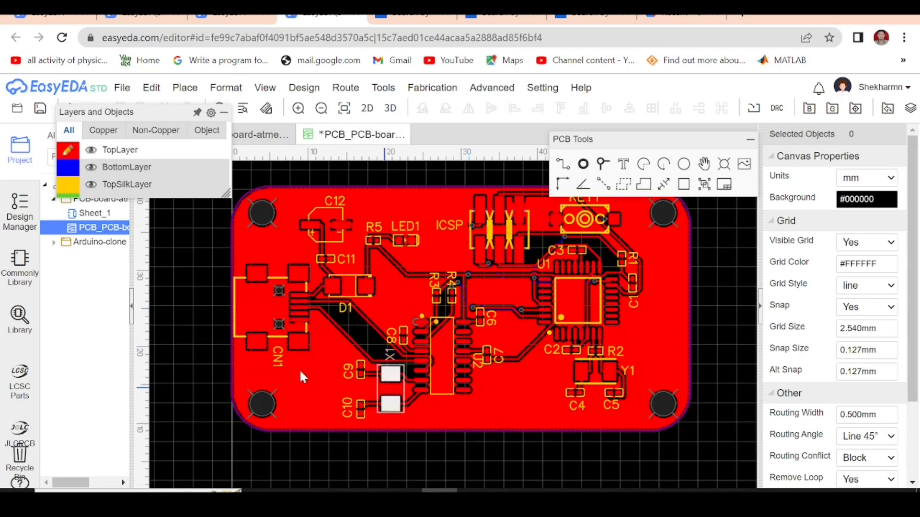
Dimension the board's overall width from its left edge to its right edge, placing the dimension above the board.
scroll(479, 395, "down", 2)
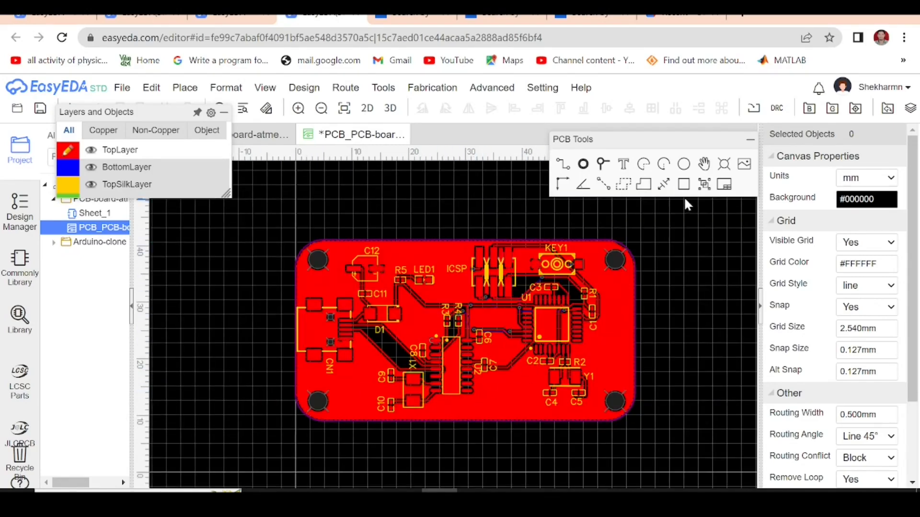
scroll(588, 368, "up", 1)
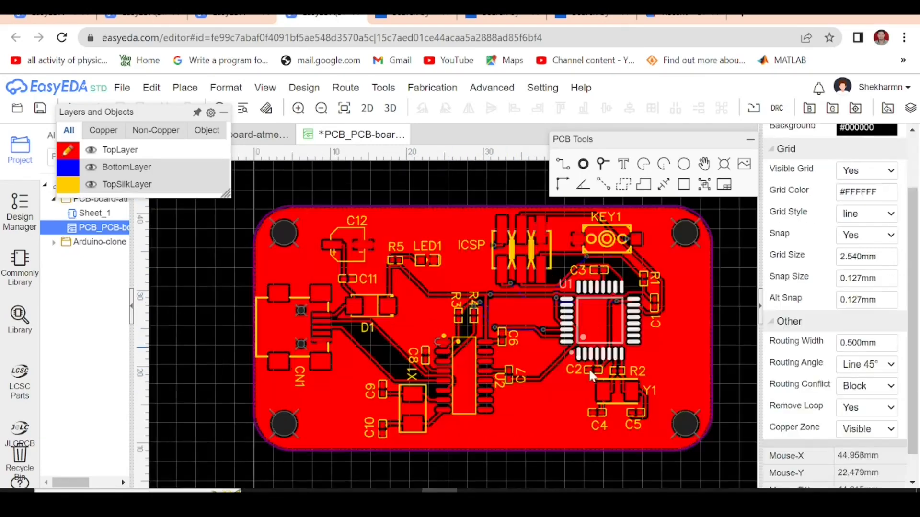
scroll(548, 372, "down", 2)
scroll(544, 387, "up", 1)
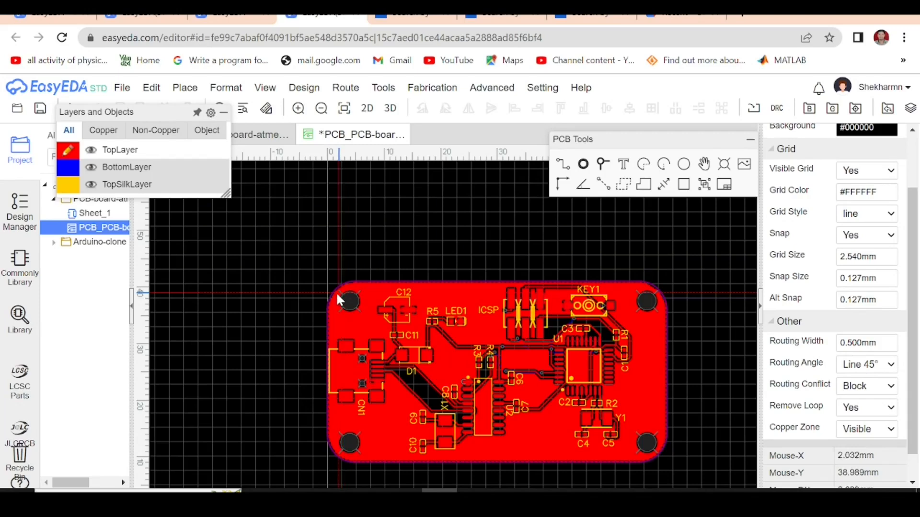
scroll(335, 291, "up", 5)
left_click(306, 366)
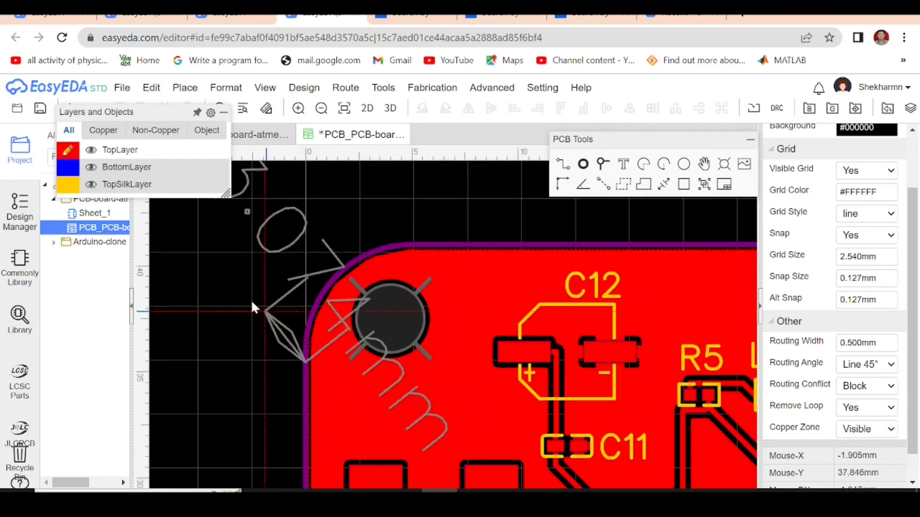
scroll(268, 306, "down", 4)
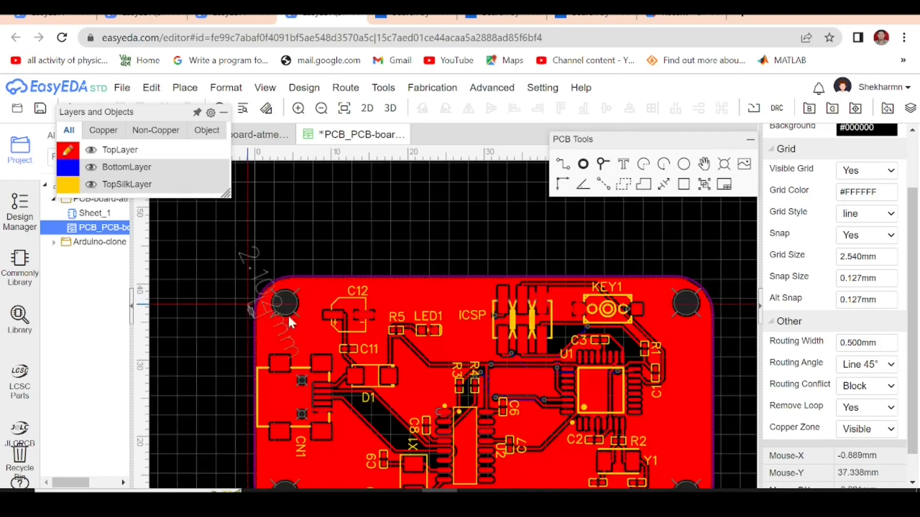
left_click(713, 331)
left_click(705, 209)
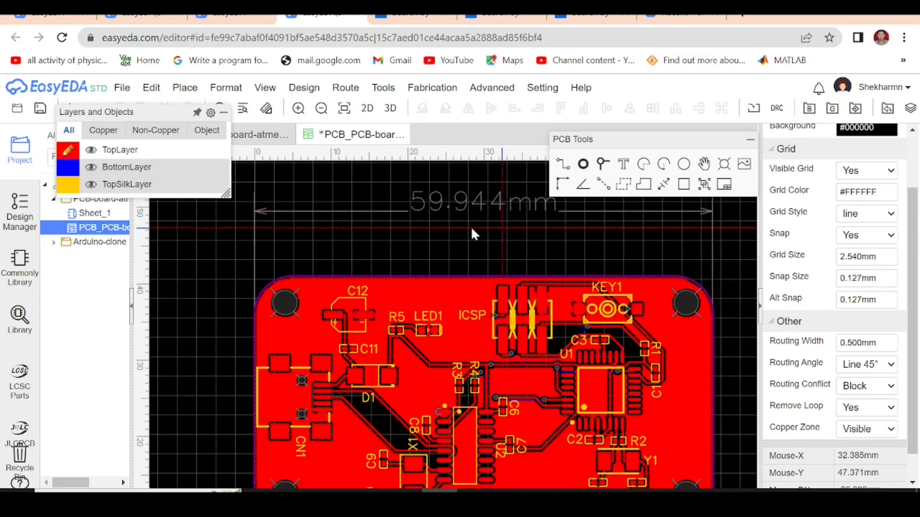
Dimension the board's overall height between its upper and lower edges, placing the dimension to the right of the board.
scroll(576, 298, "down", 1)
scroll(638, 281, "up", 5)
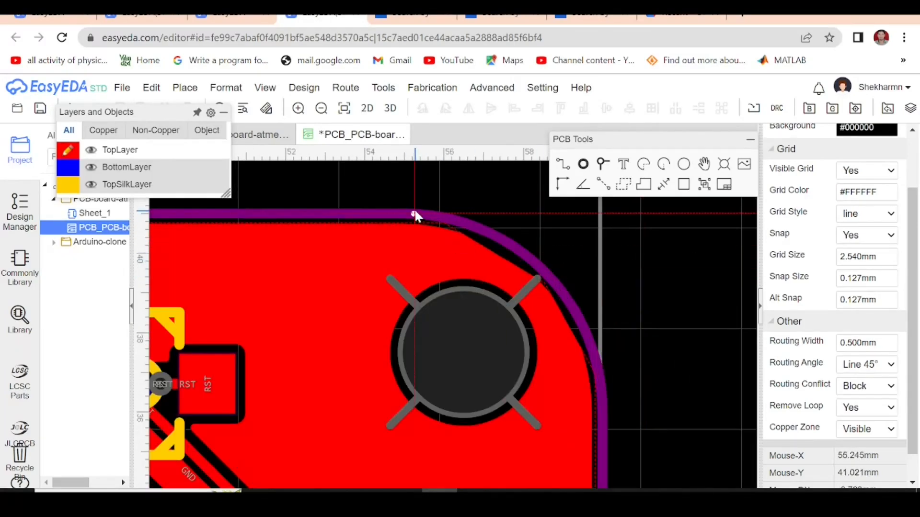
scroll(417, 172, "down", 4)
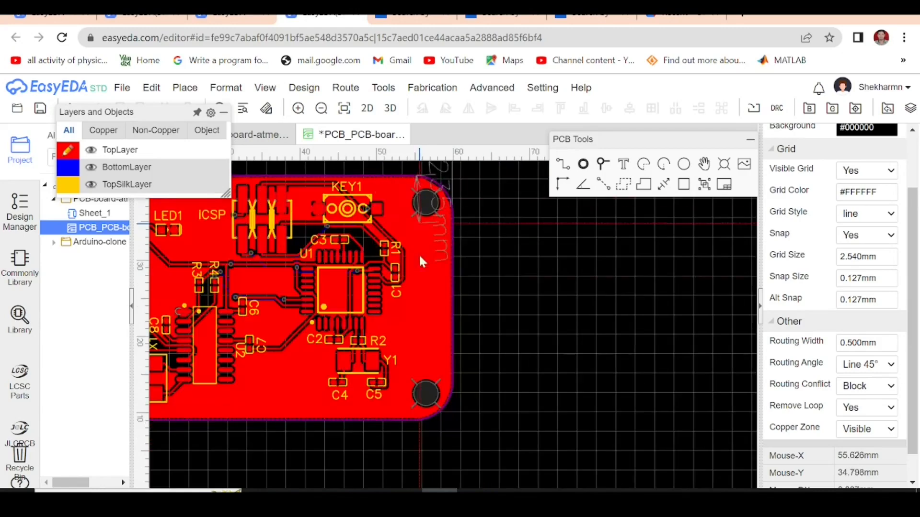
left_click(419, 421)
left_click(551, 413)
scroll(553, 432, "down", 3)
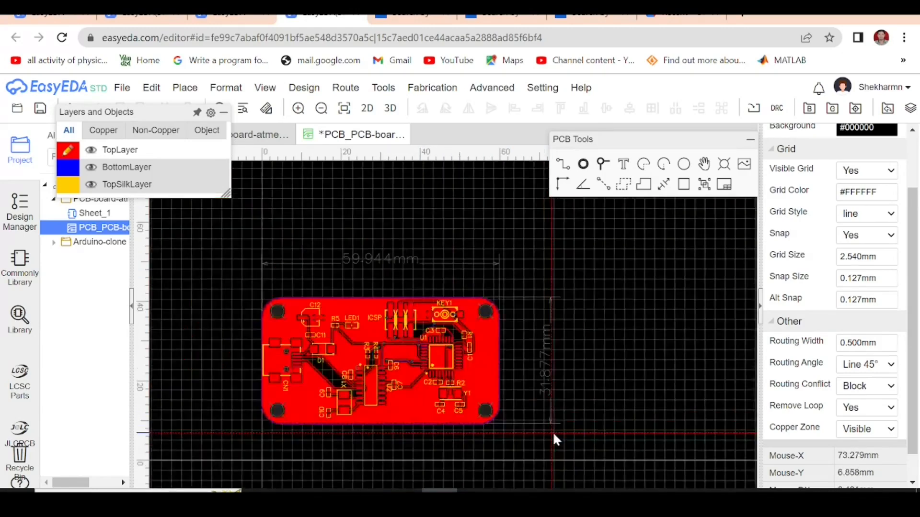
Open the 3D view of the board and tilt it to inspect the component side from above.
scroll(487, 424, "up", 4)
scroll(487, 424, "down", 2)
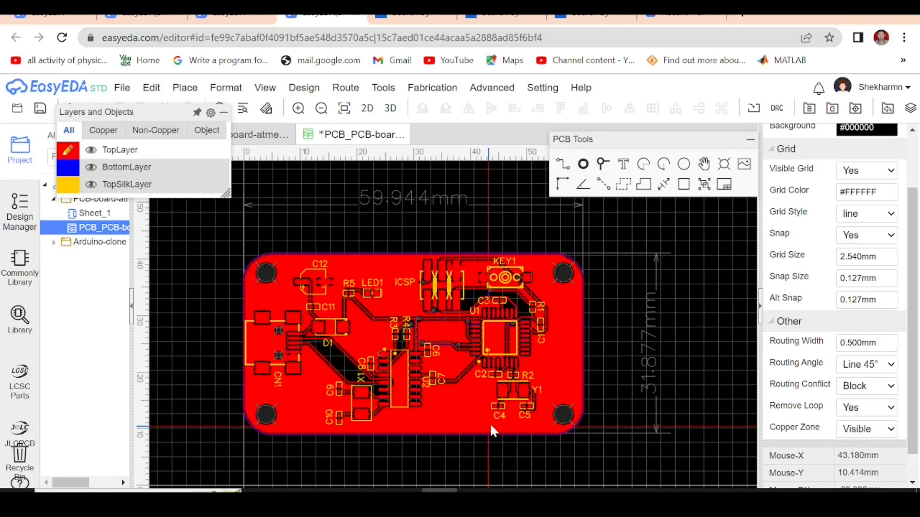
left_click(265, 88)
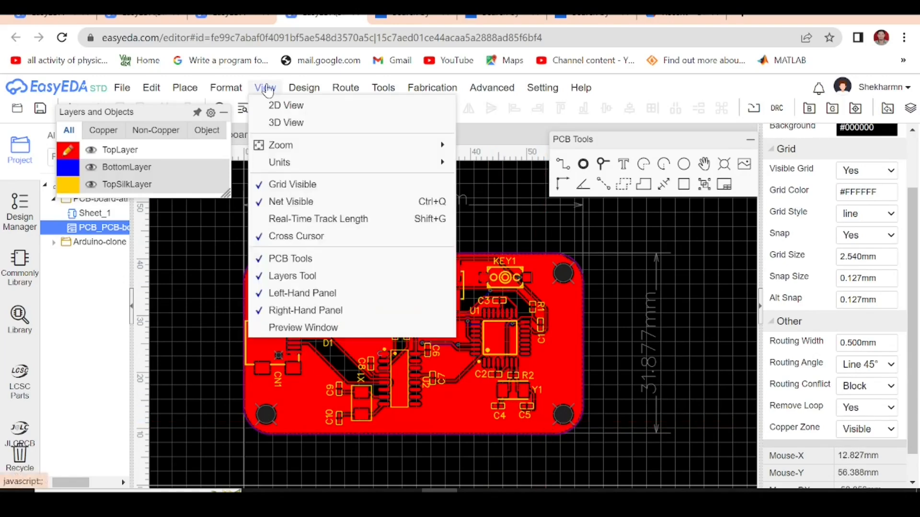
left_click(281, 128)
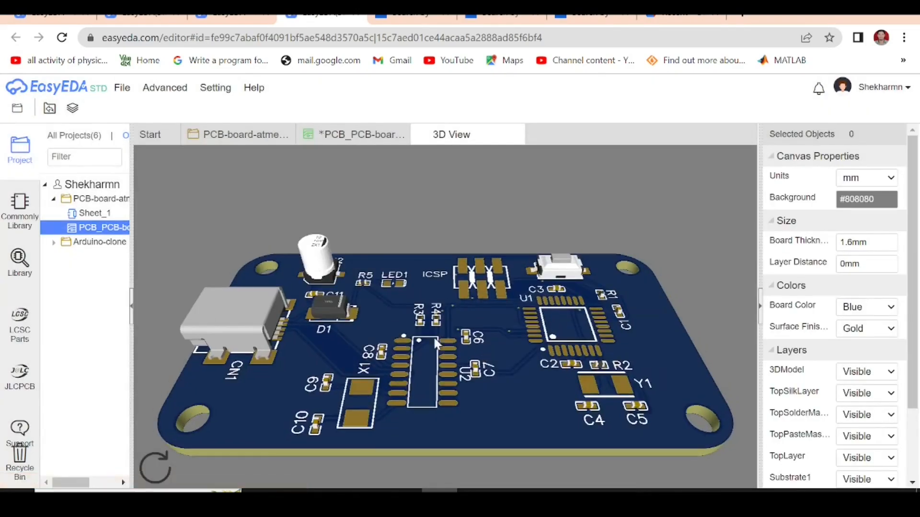
left_click_drag(378, 295, 384, 327)
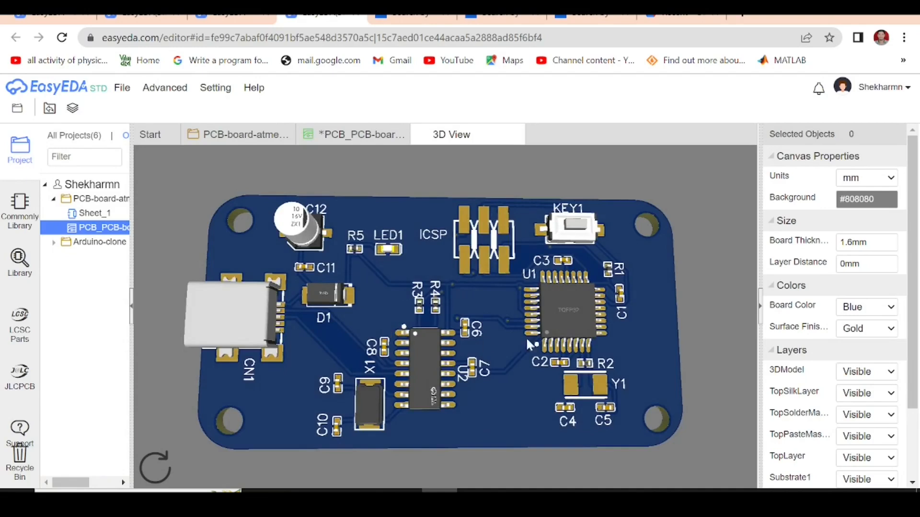
scroll(876, 354, "down", 2)
scroll(874, 357, "up", 2)
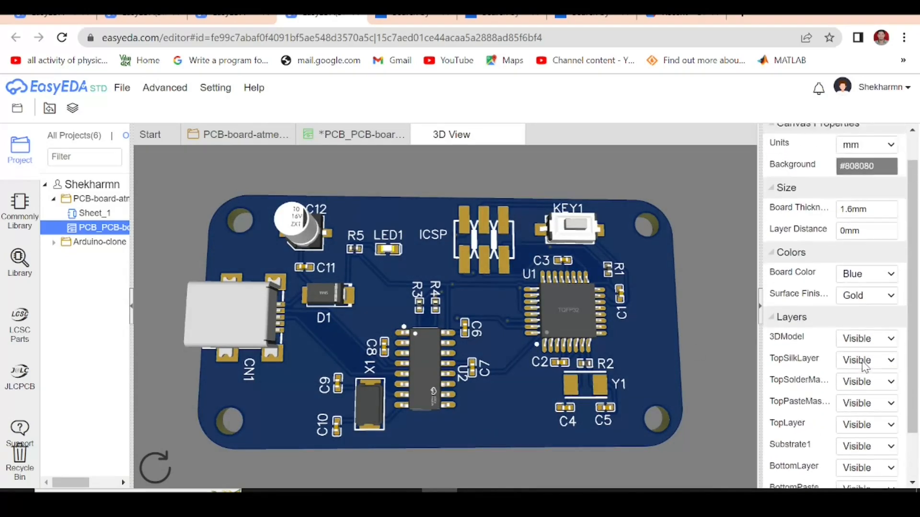
Set the board color to Black in the 3D view.
scroll(859, 312, "down", 2)
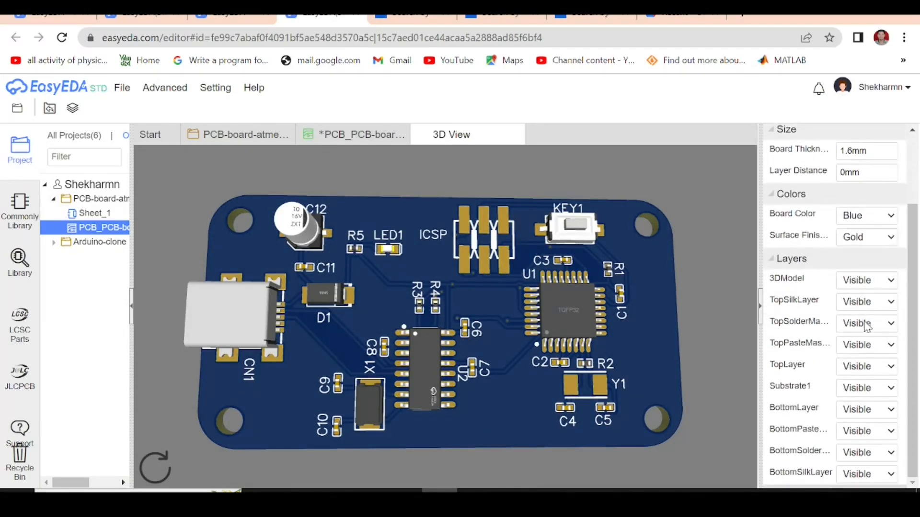
left_click(867, 215)
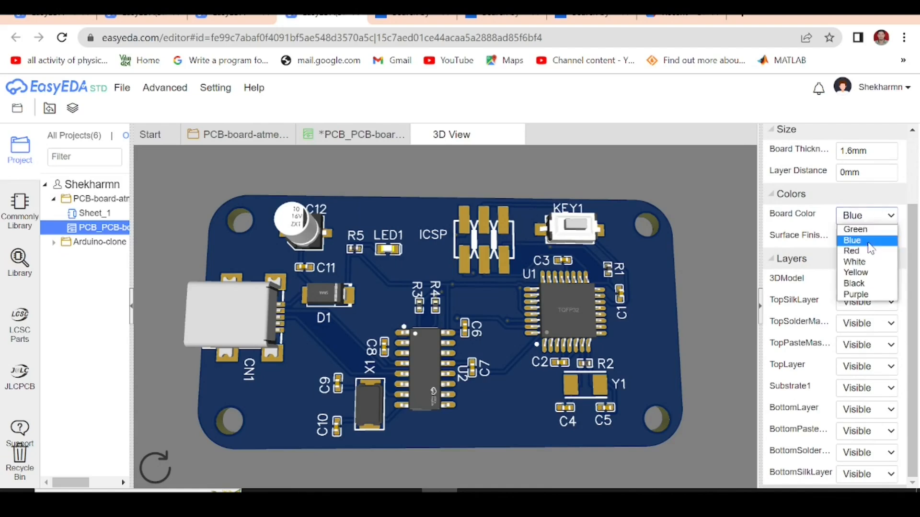
left_click(860, 285)
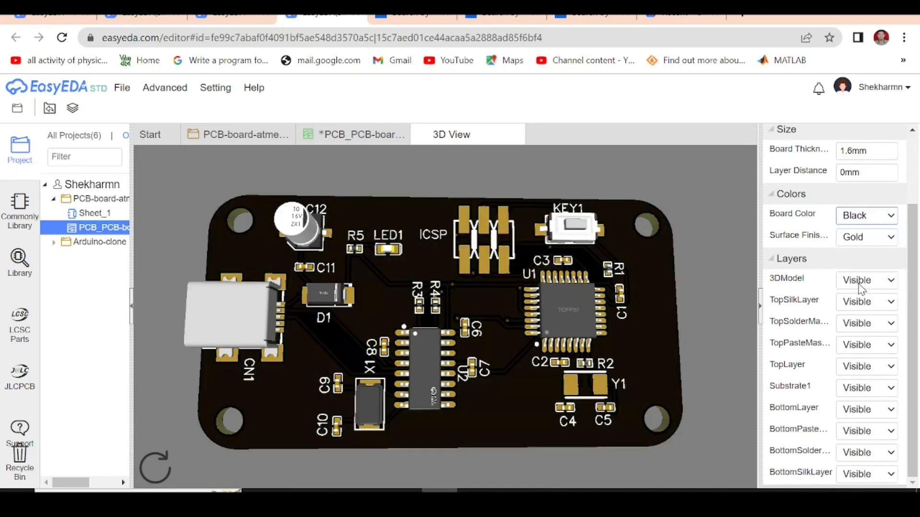